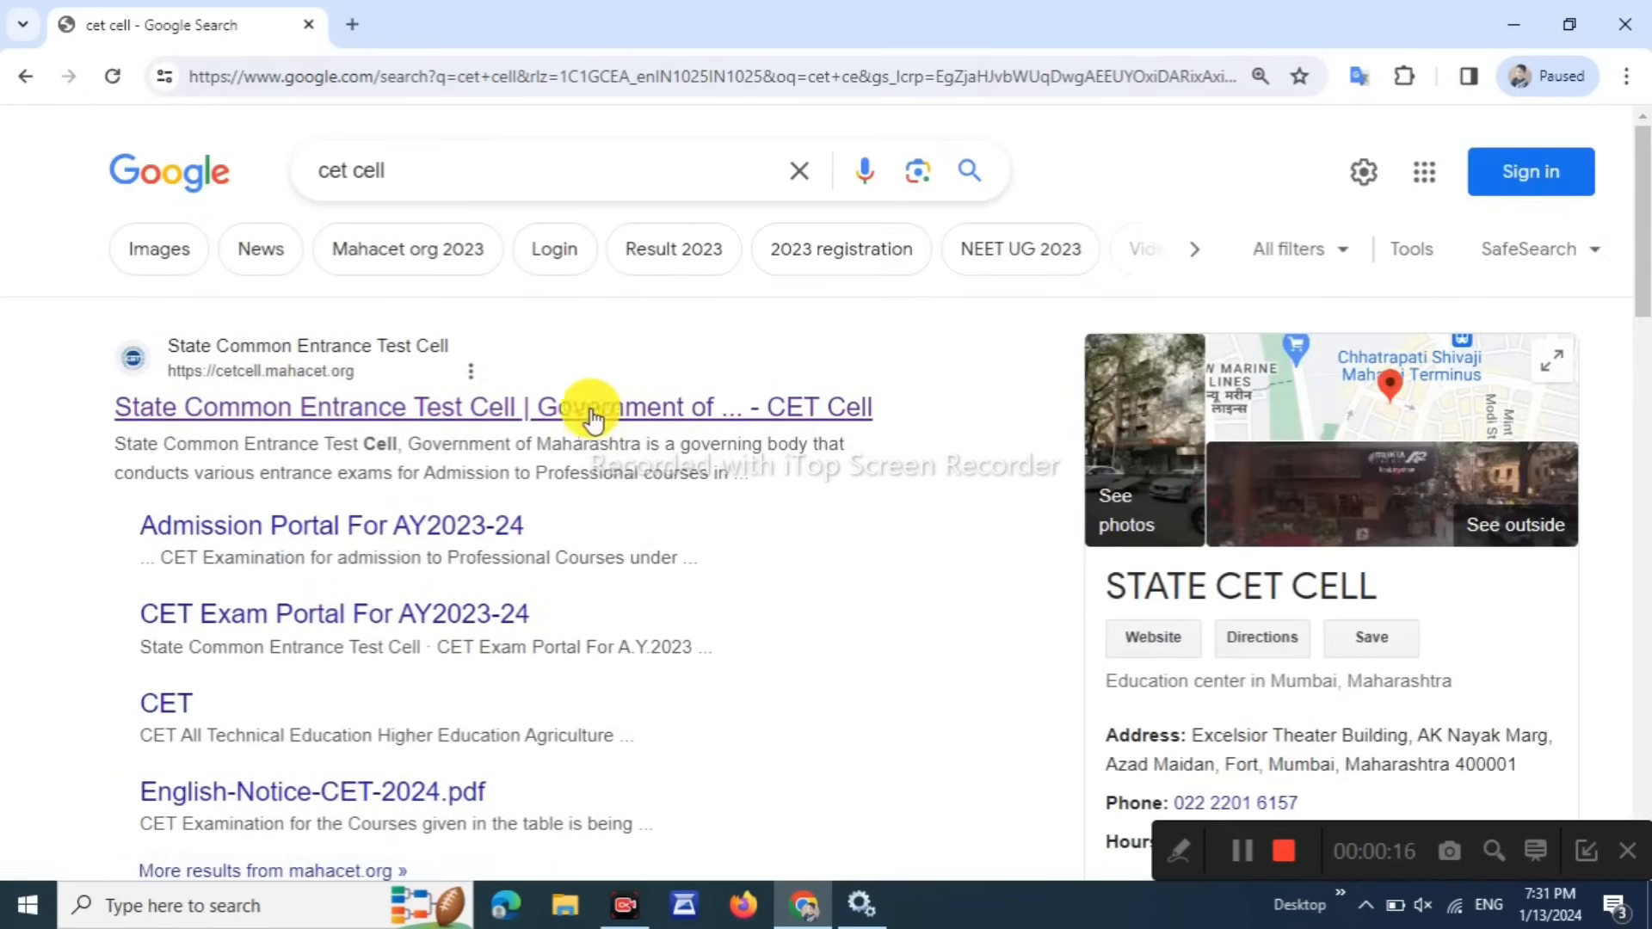
Open the State CET Cell website and scroll to the A.Y. 2024-25 Activity Schedule notice
left_click(370, 410)
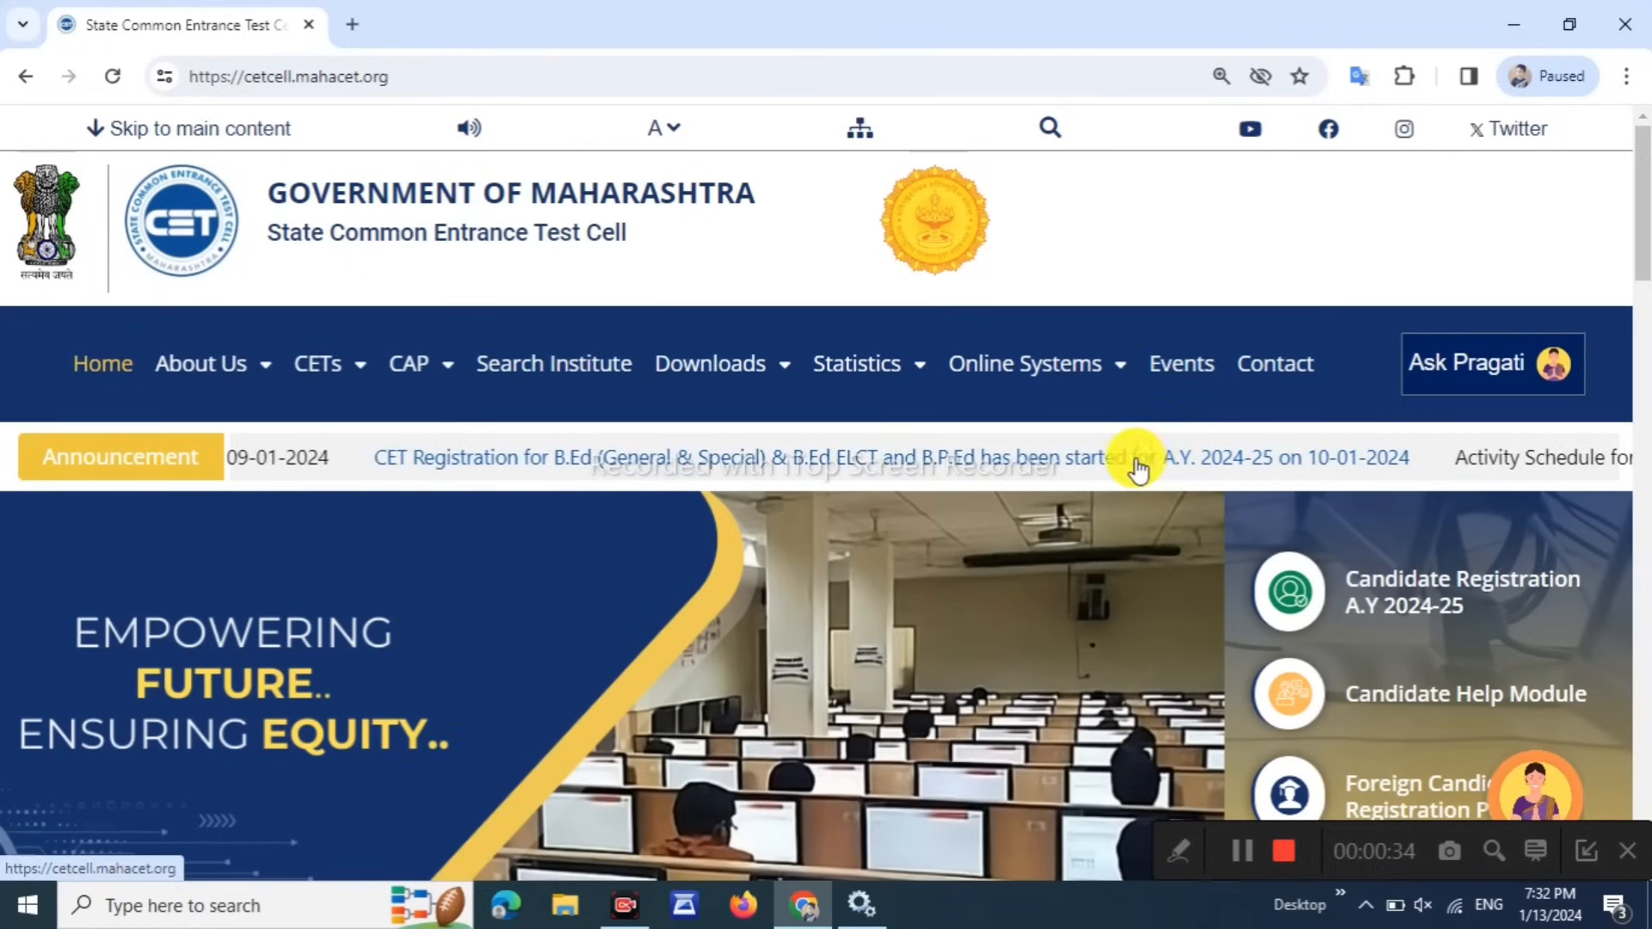
scroll(931, 557, "down", 4)
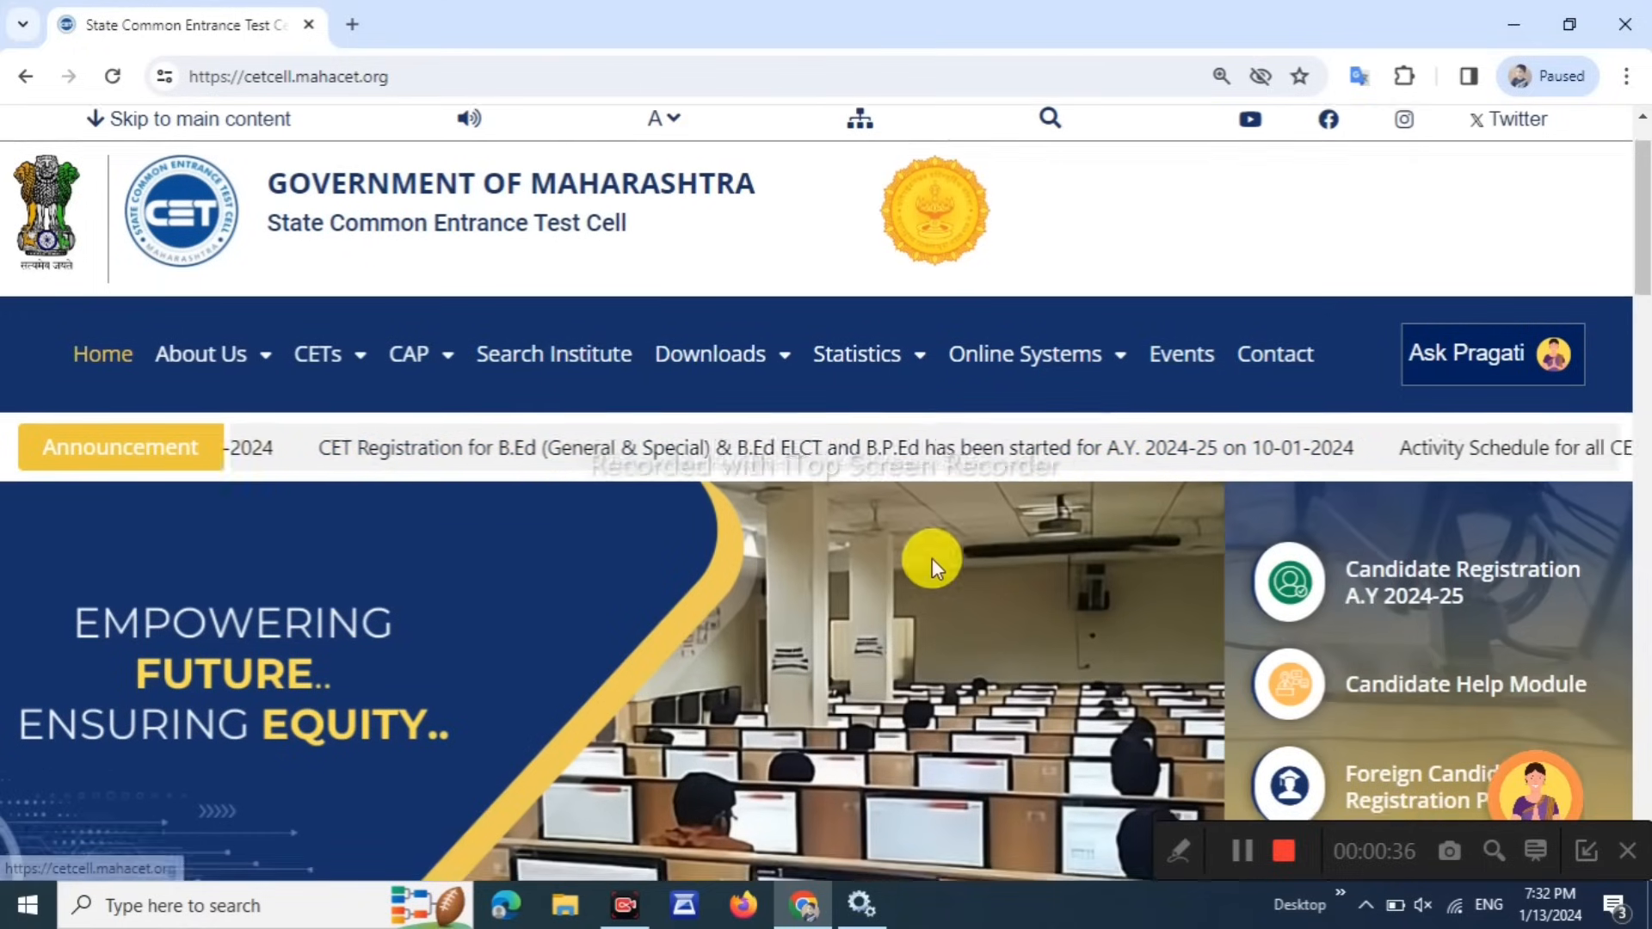
scroll(824, 571, "down", 6)
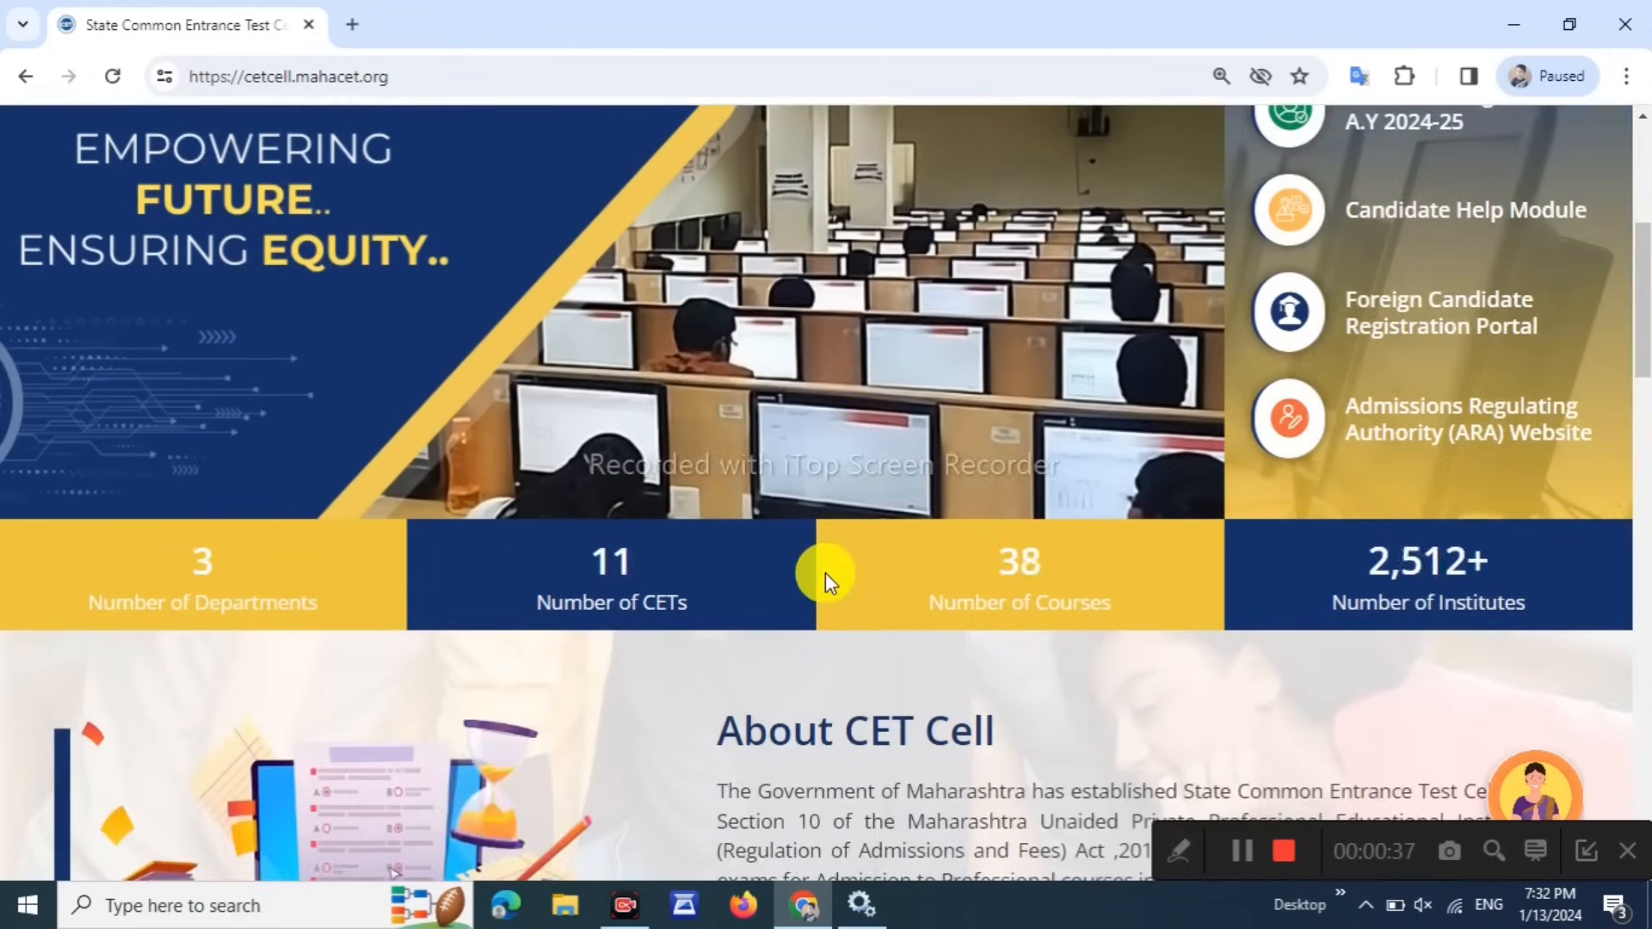
scroll(785, 543, "down", 7)
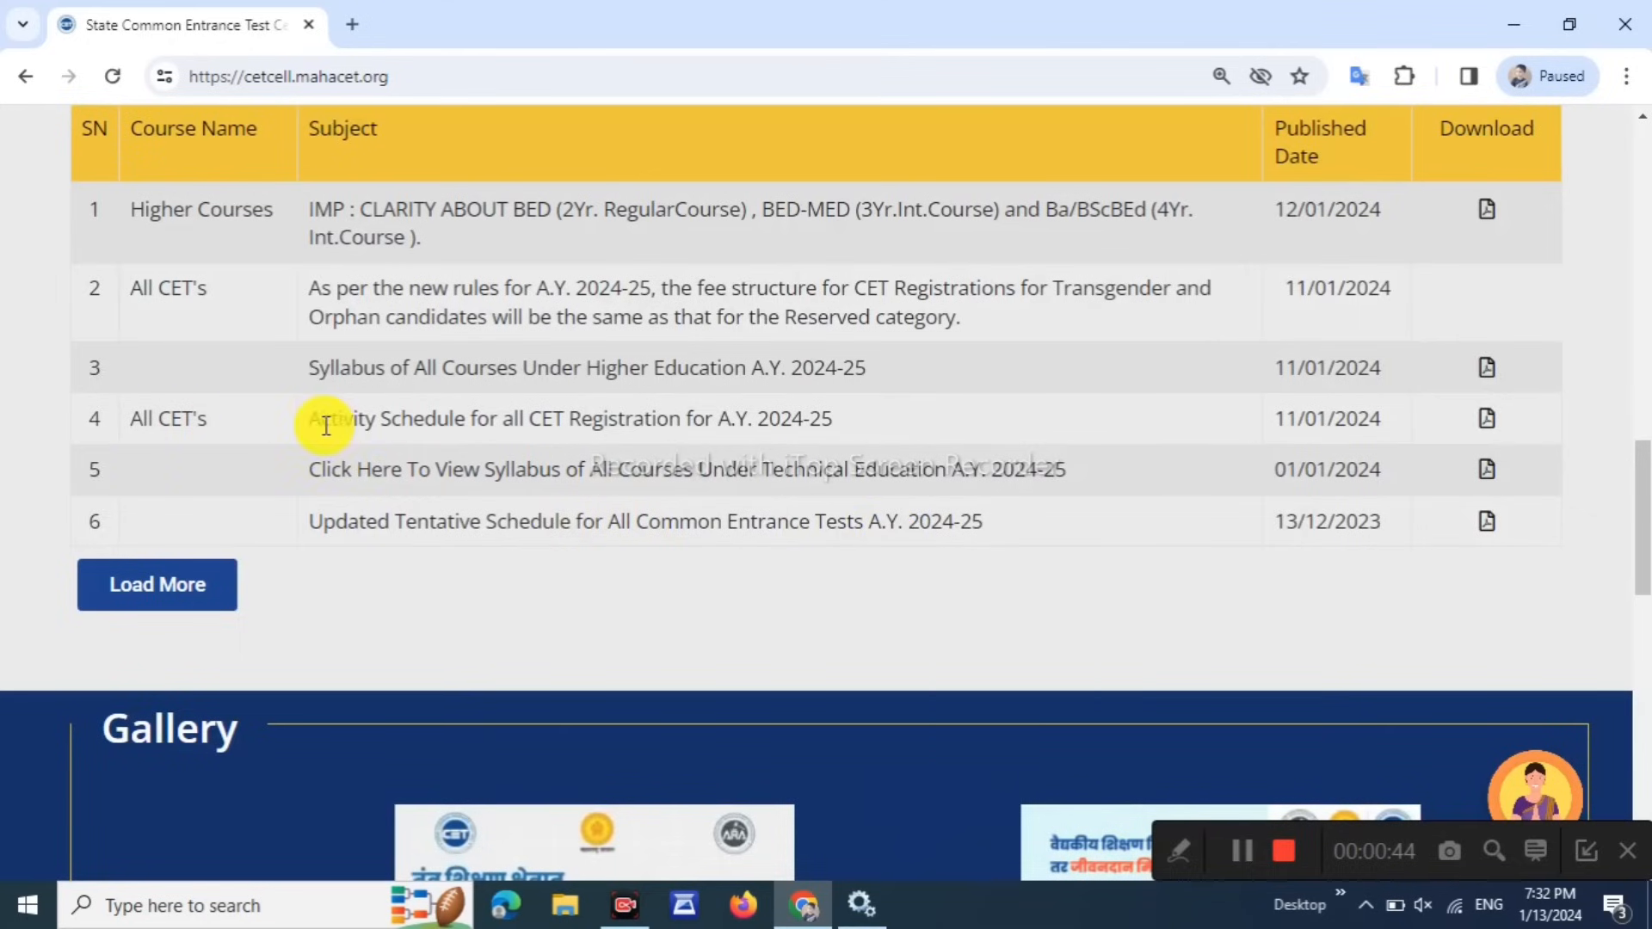
left_click_drag(326, 425, 878, 435)
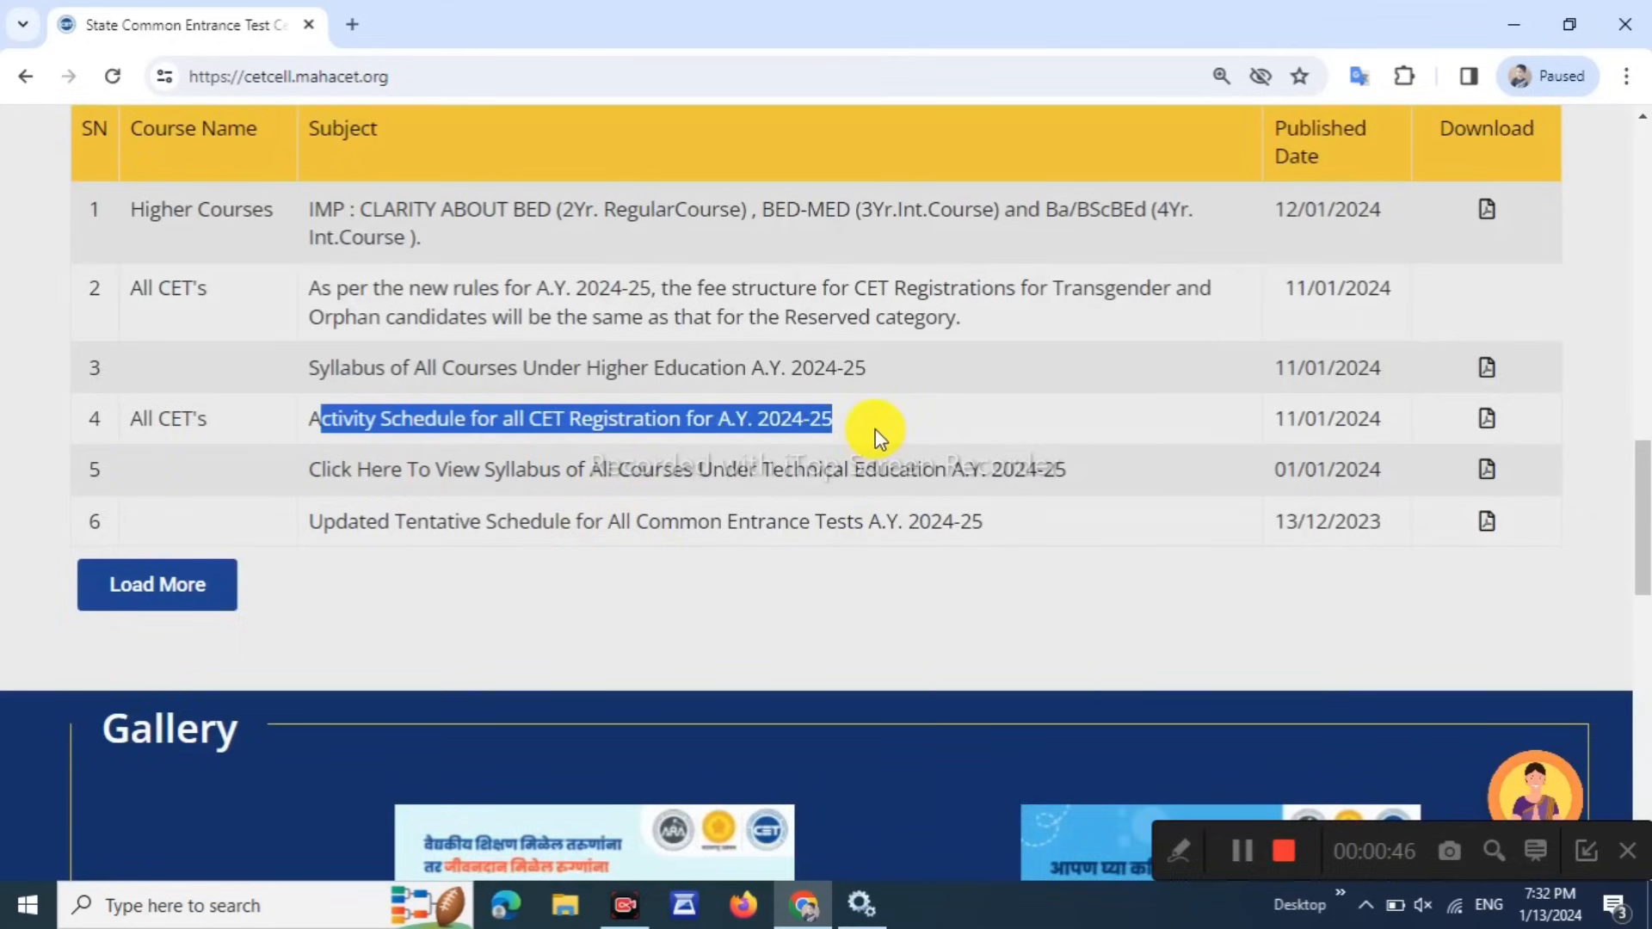
left_click(894, 422)
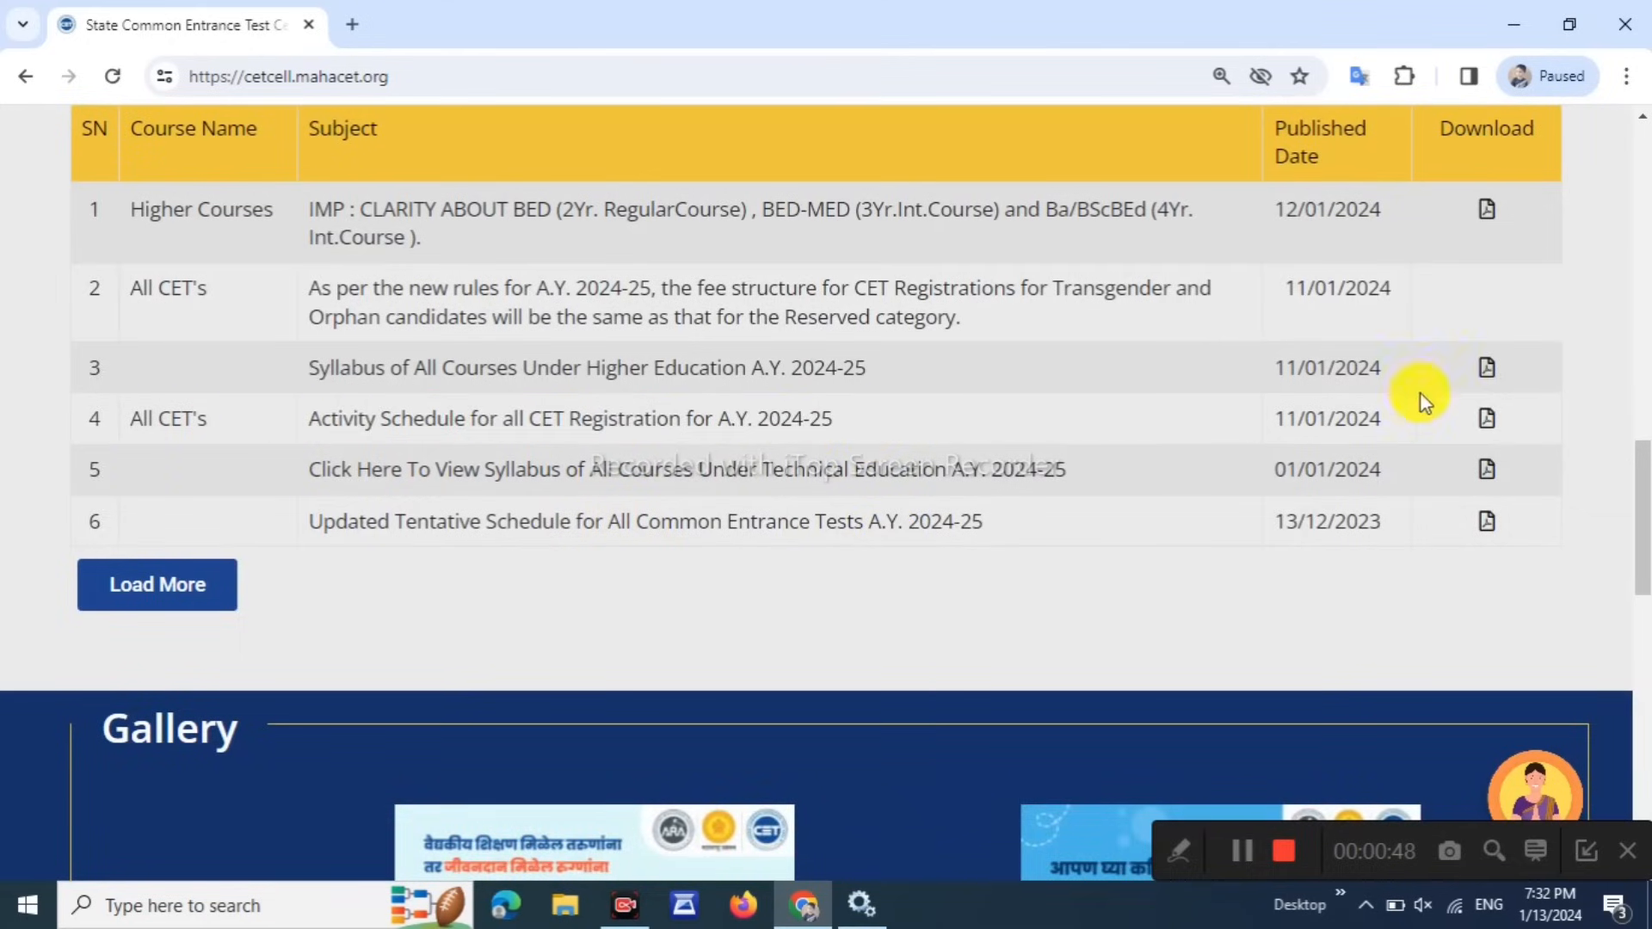
Open the CET 2024 notice PDF and mark the B.P.Ed and B.Ed (General & Special) rows in red
left_click(1487, 423)
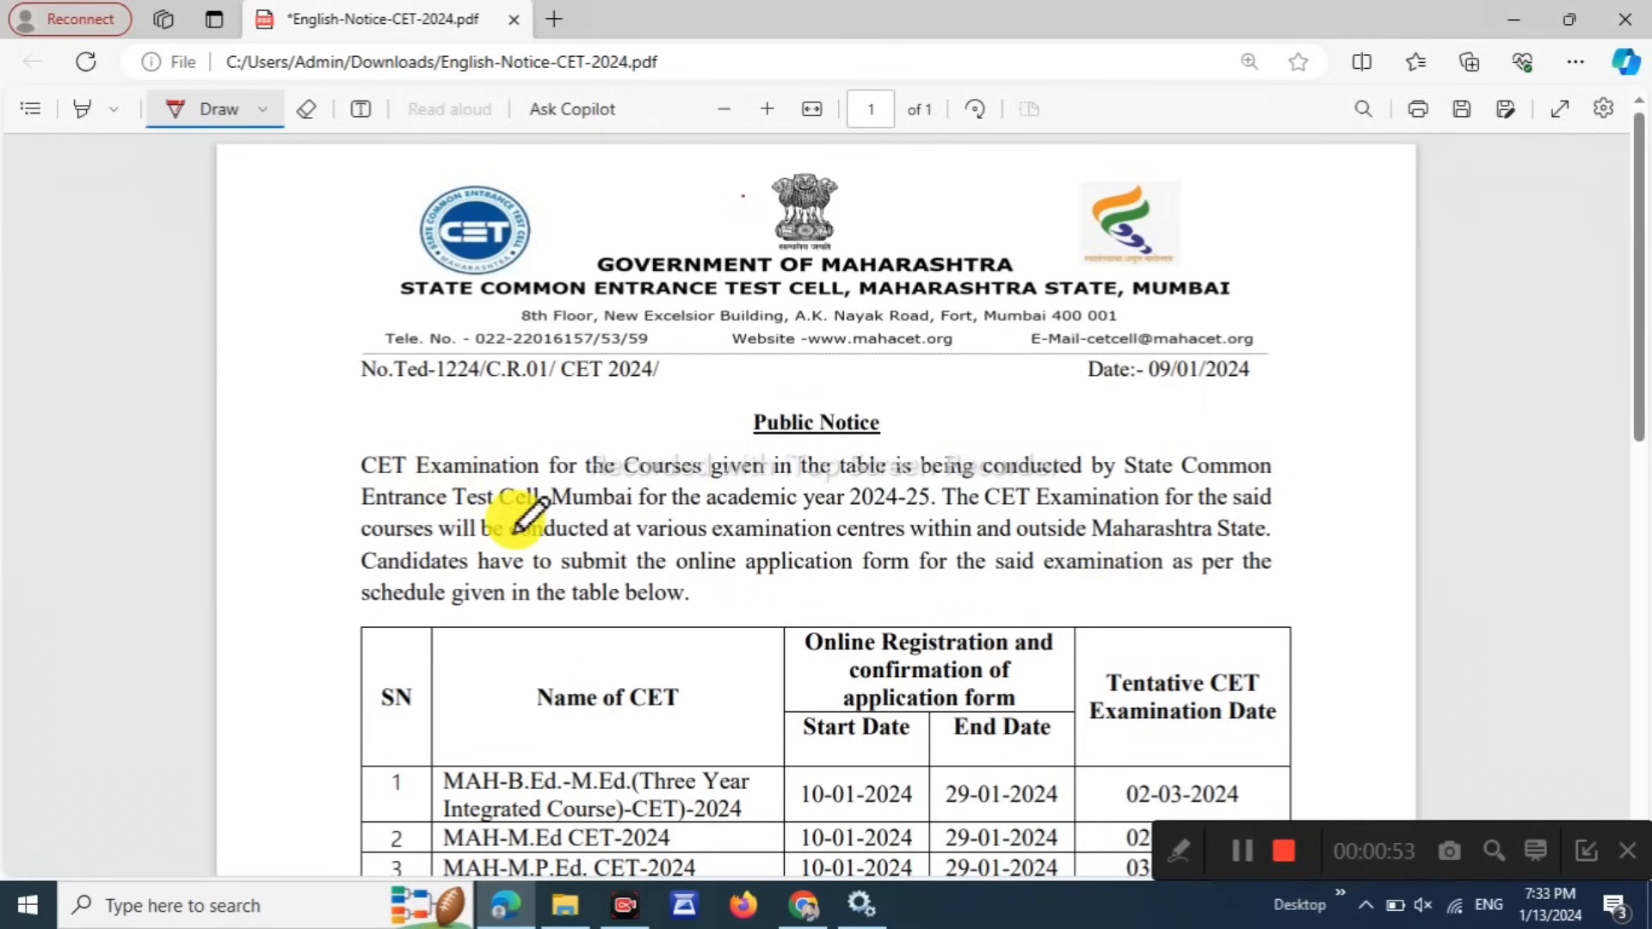
scroll(529, 529, "down", 1)
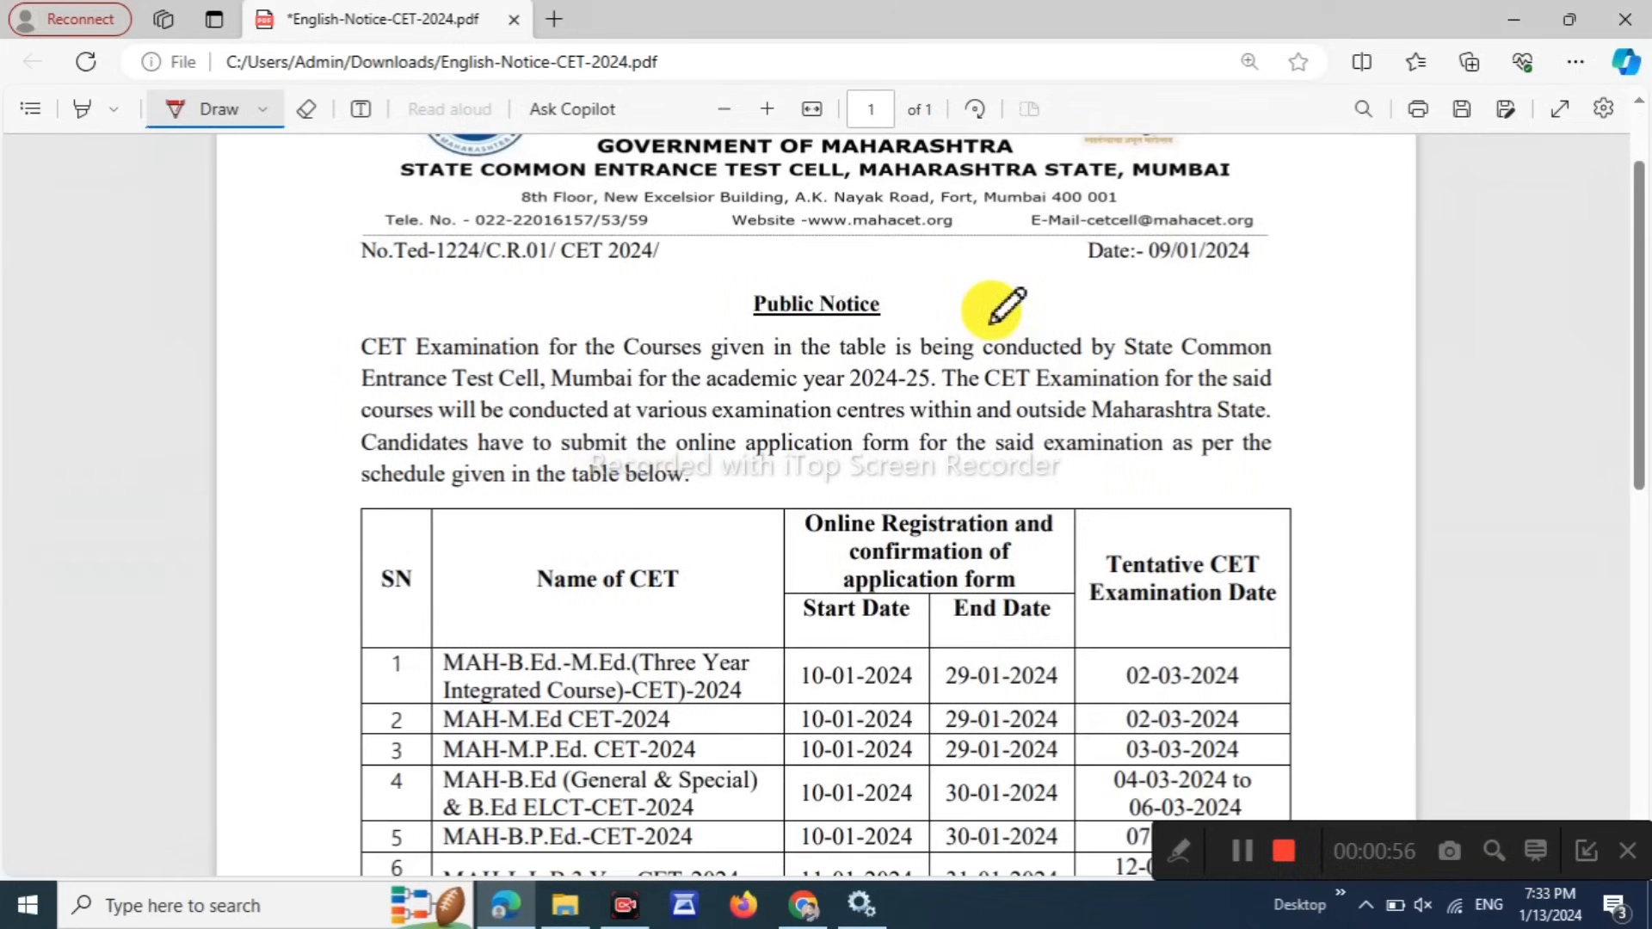
mouse_move(922, 276)
left_mouse_down()
mouse_move(730, 272)
mouse_move(914, 274)
left_mouse_up()
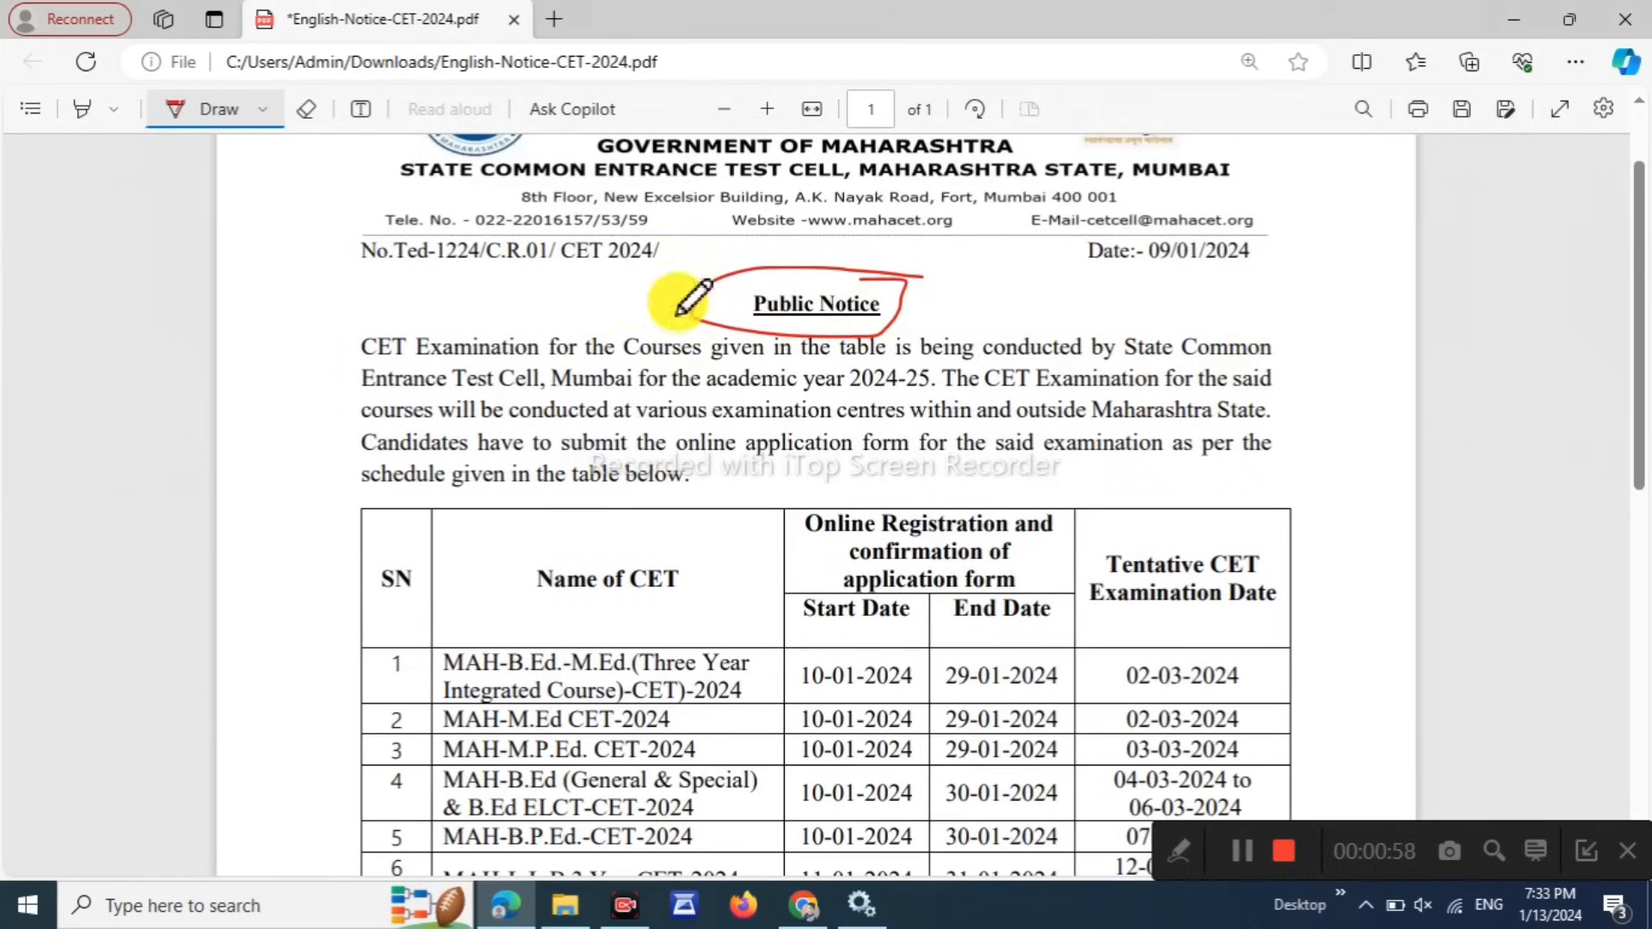
scroll(674, 307, "down", 2)
scroll(689, 492, "down", 2)
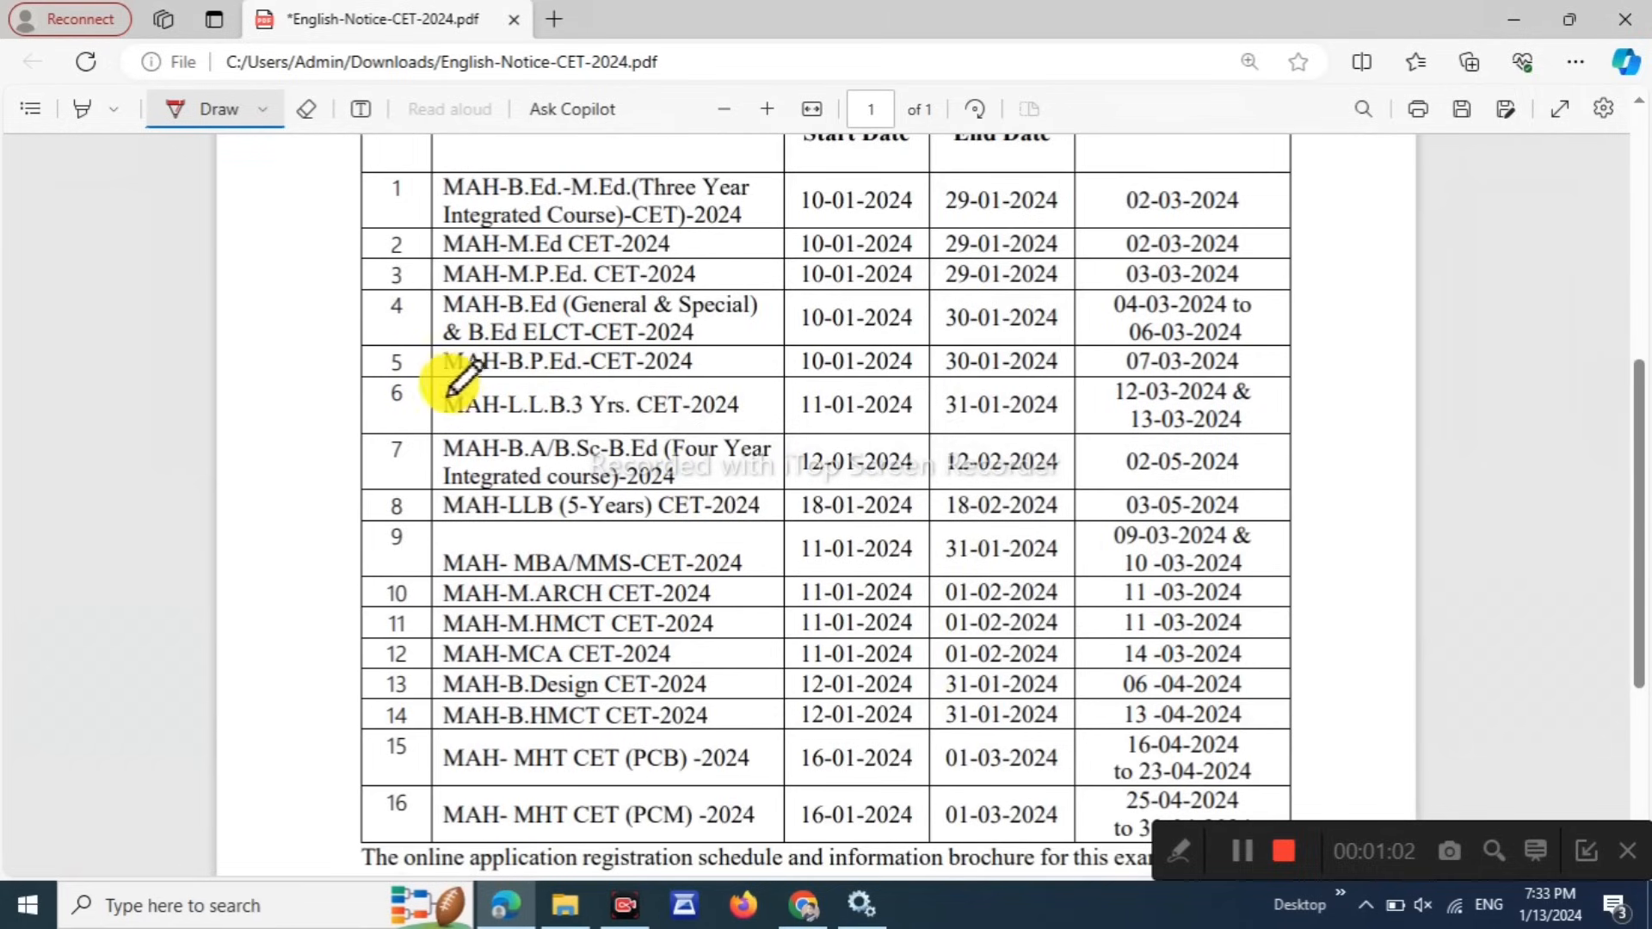
left_click_drag(444, 376, 707, 380)
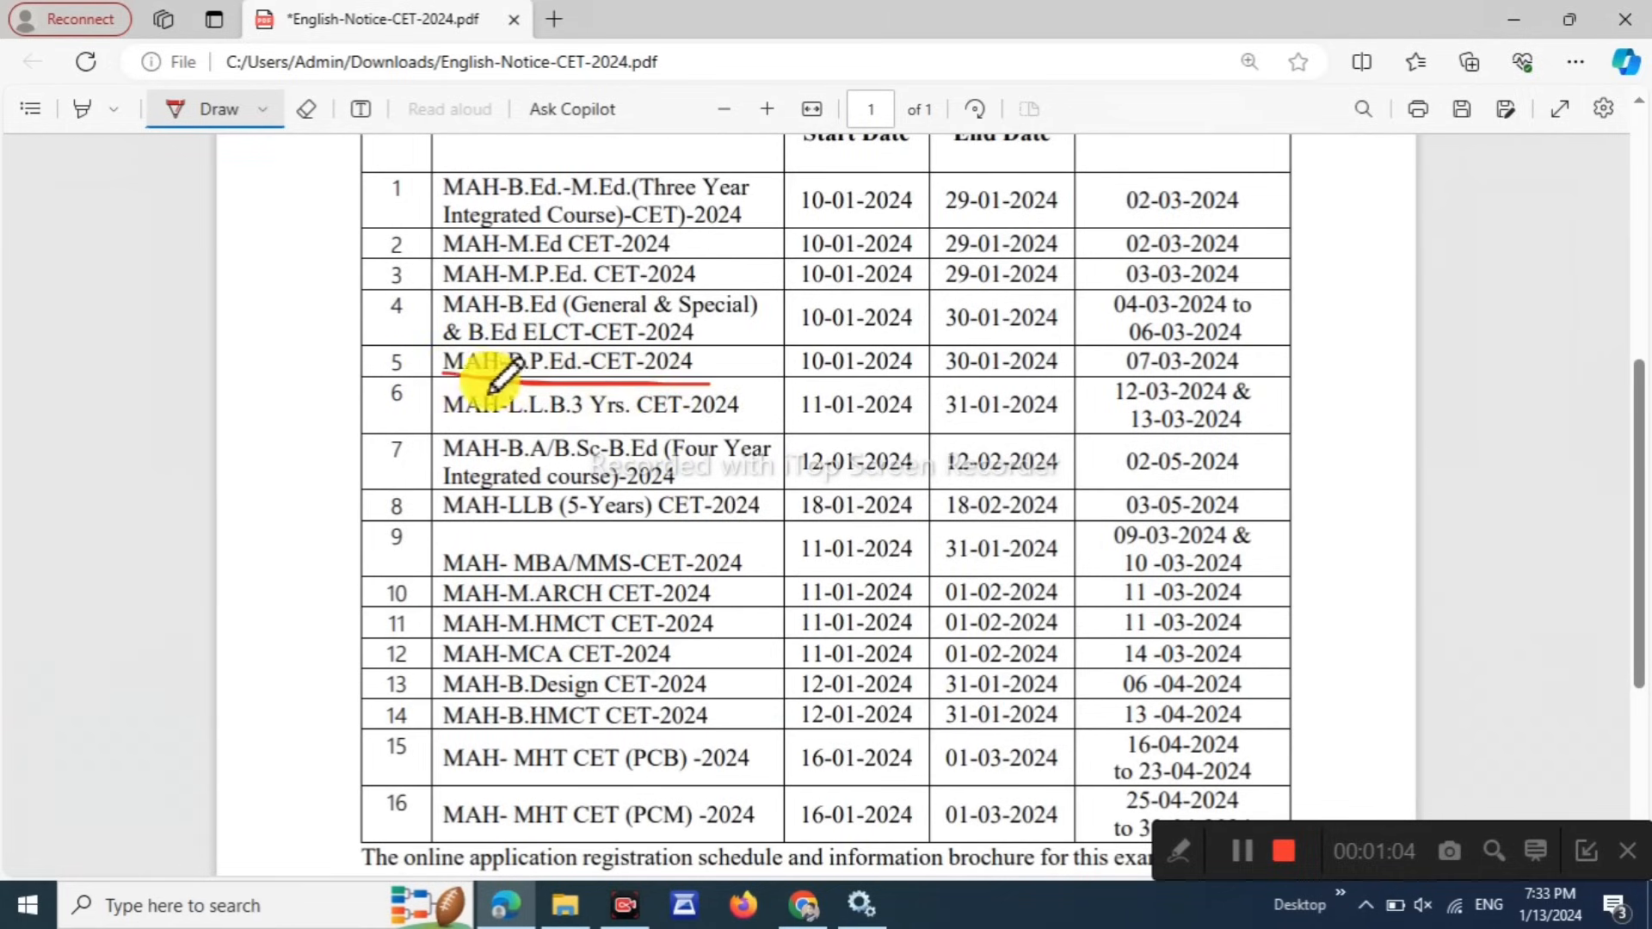
scroll(626, 368, "up", 1)
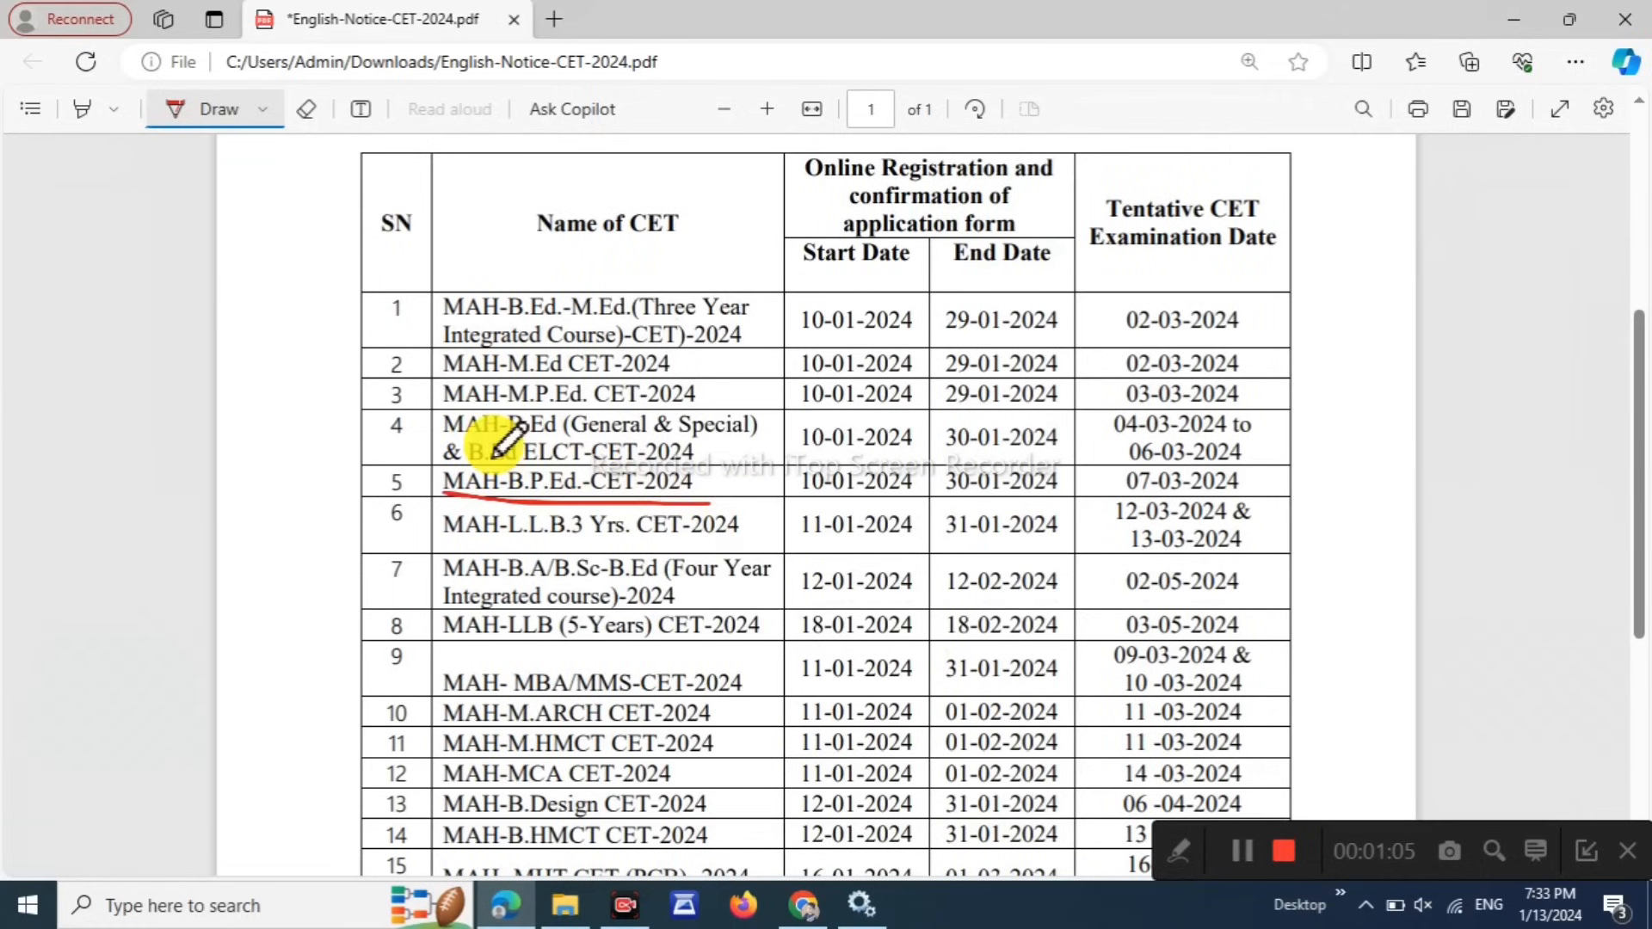
left_click_drag(445, 434, 741, 426)
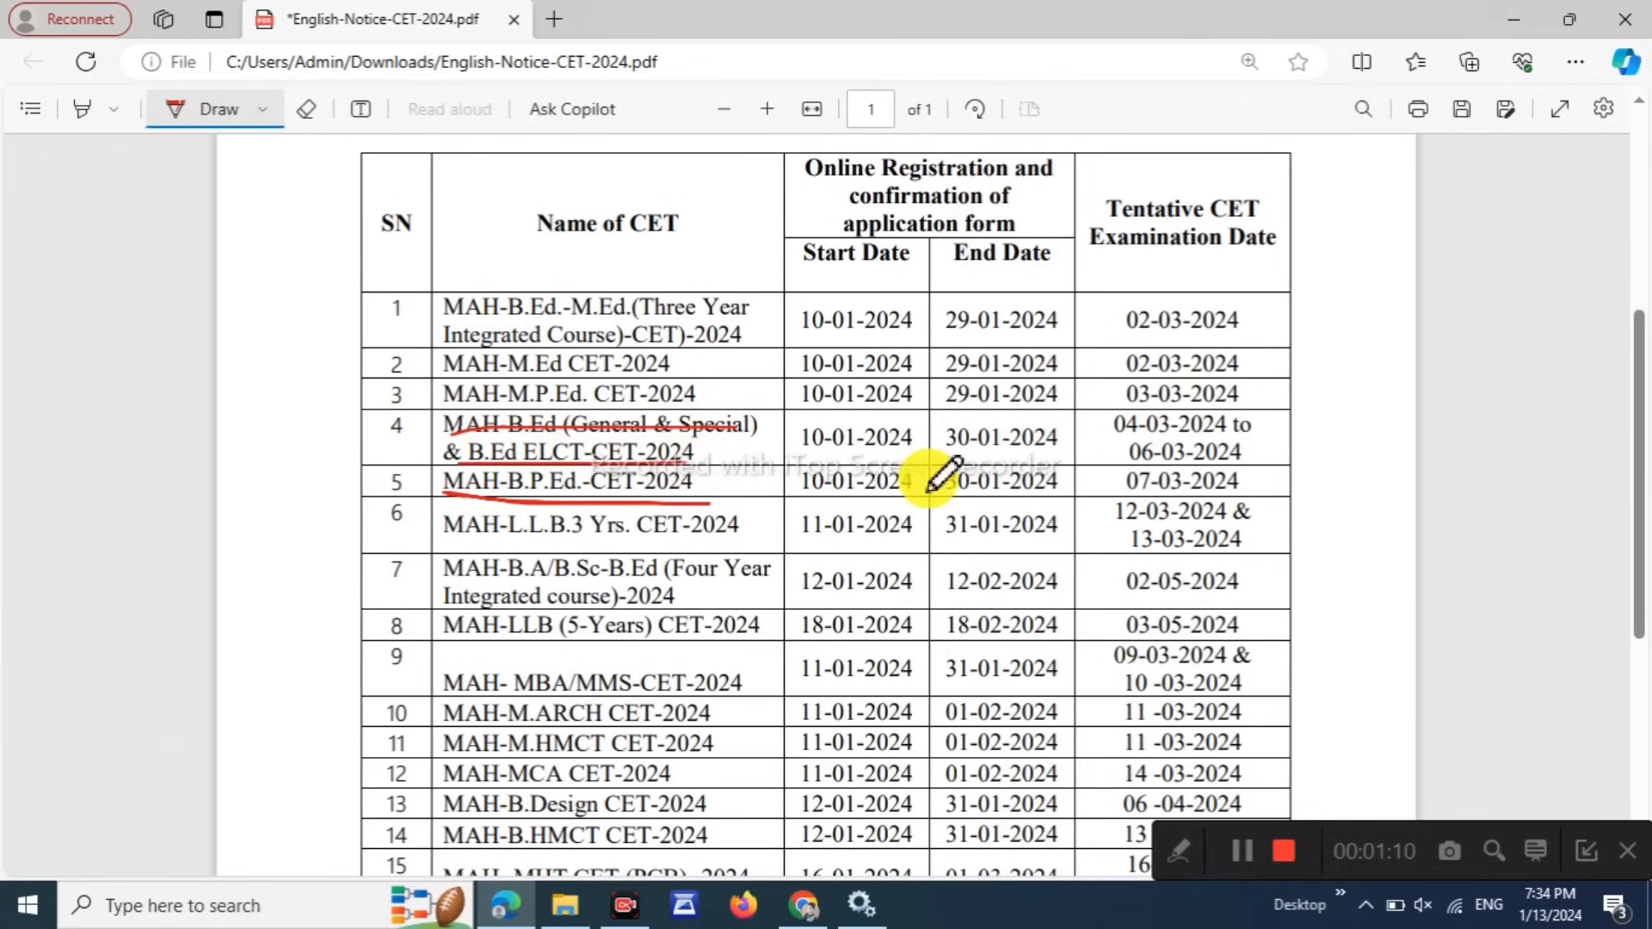
Circle the B.Ed registration start and end dates and underline its exam dates
left_click_drag(800, 269, 888, 272)
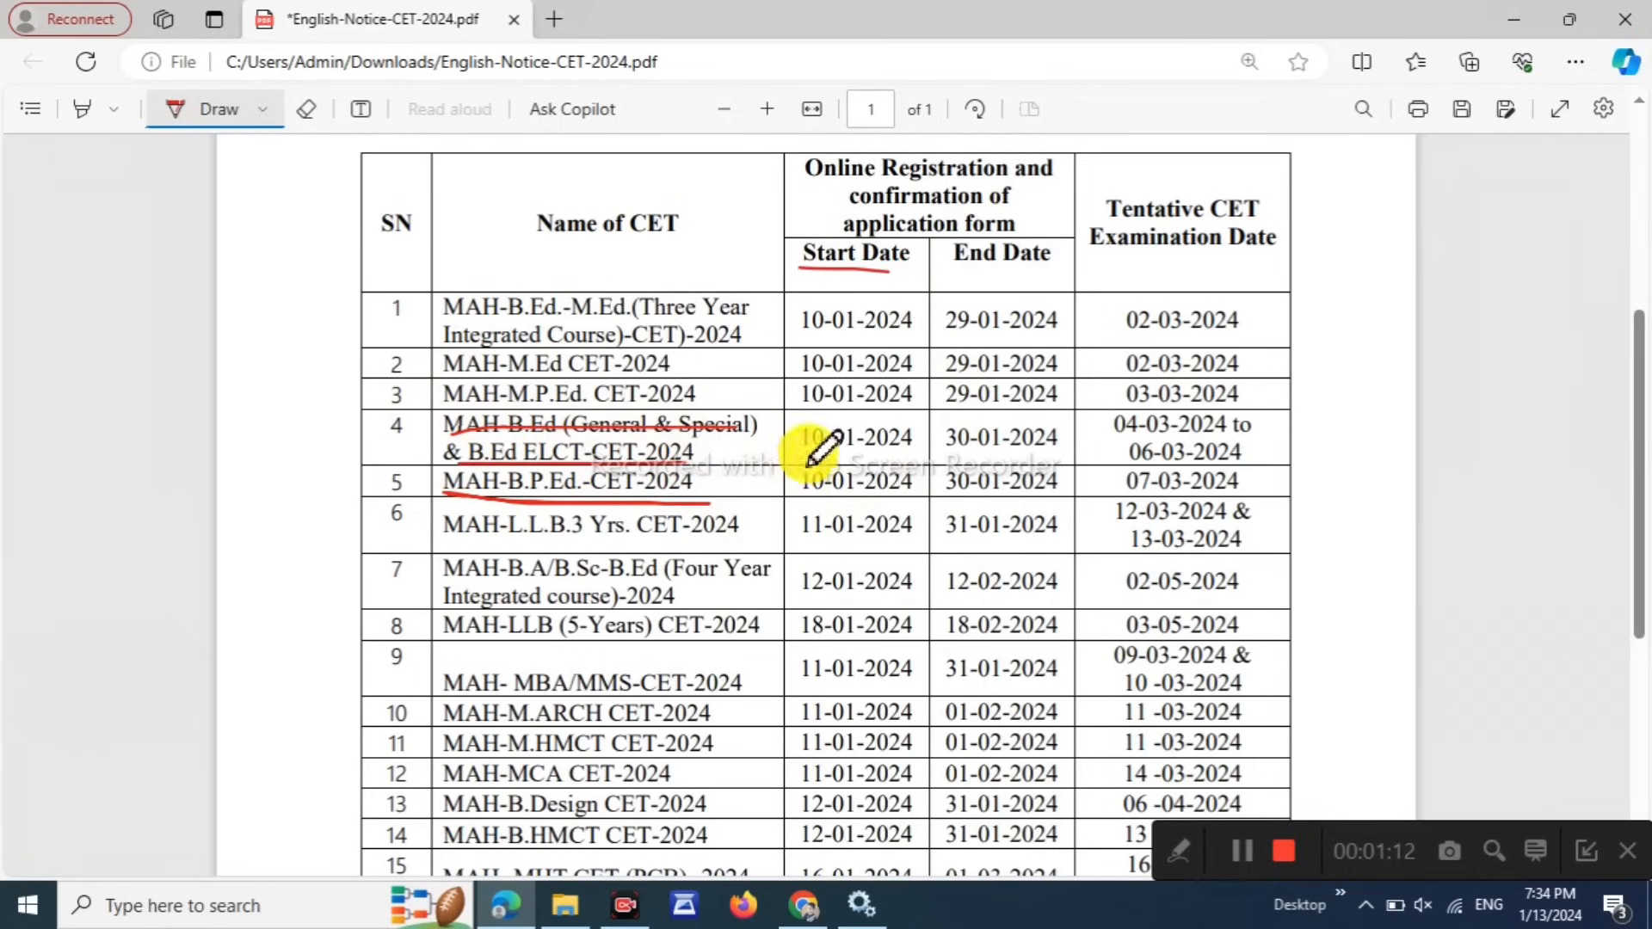
mouse_move(809, 461)
left_mouse_down()
mouse_move(1033, 469)
mouse_move(1052, 423)
mouse_move(899, 413)
mouse_move(822, 430)
left_mouse_up()
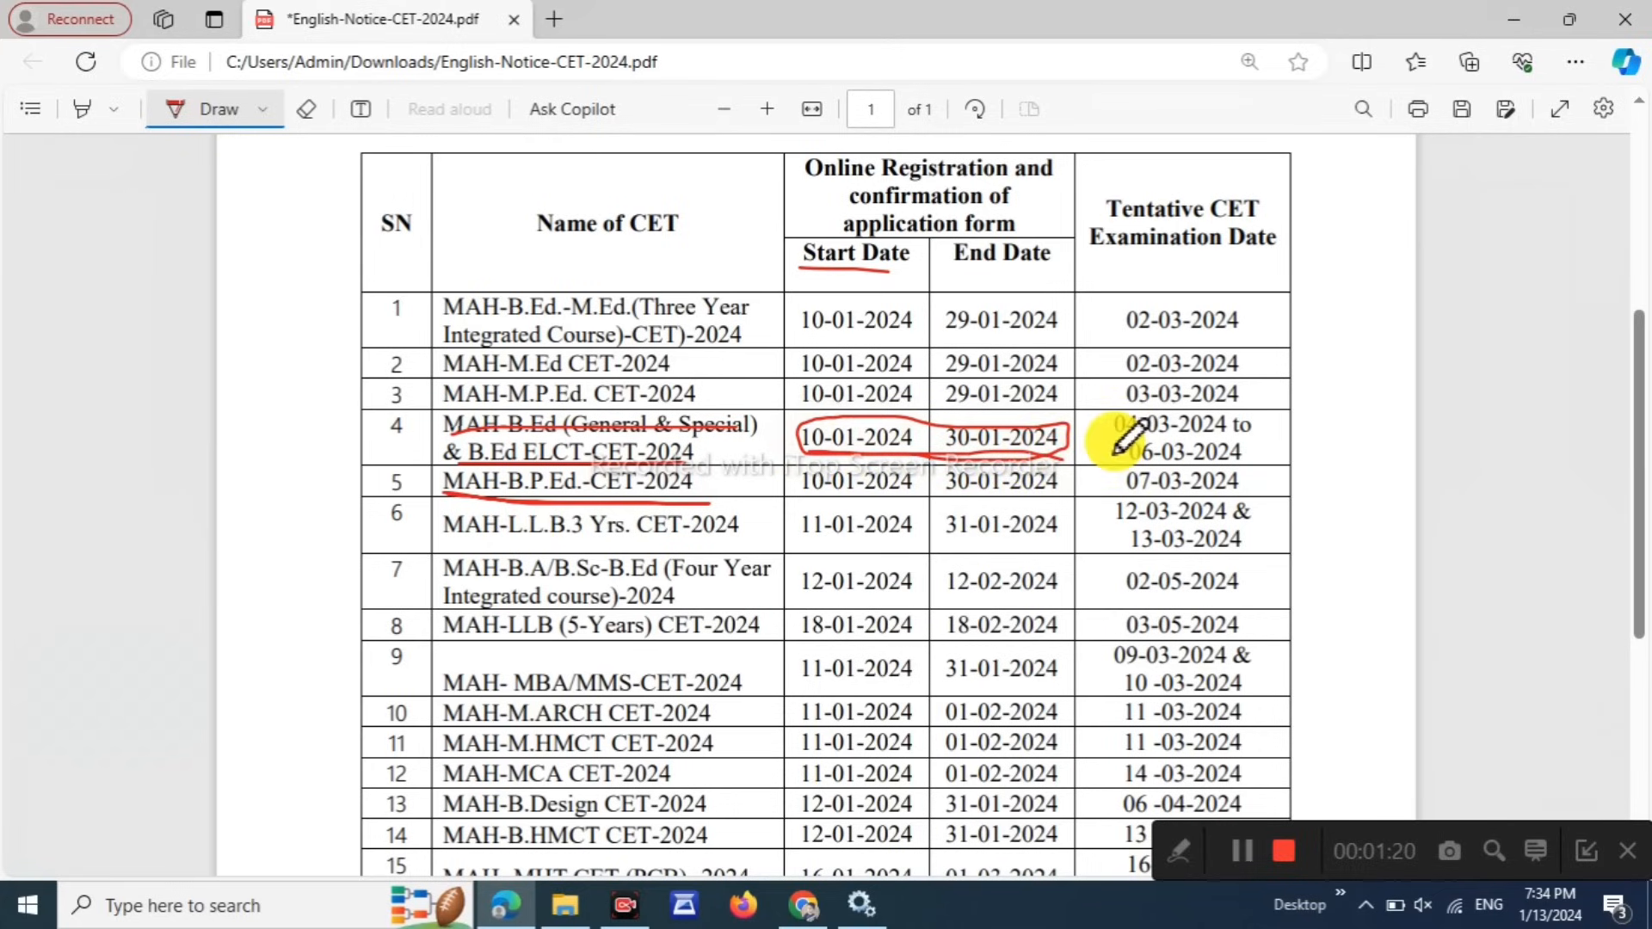
mouse_move(1116, 445)
left_mouse_down()
mouse_move(1250, 443)
mouse_move(1266, 470)
left_mouse_up()
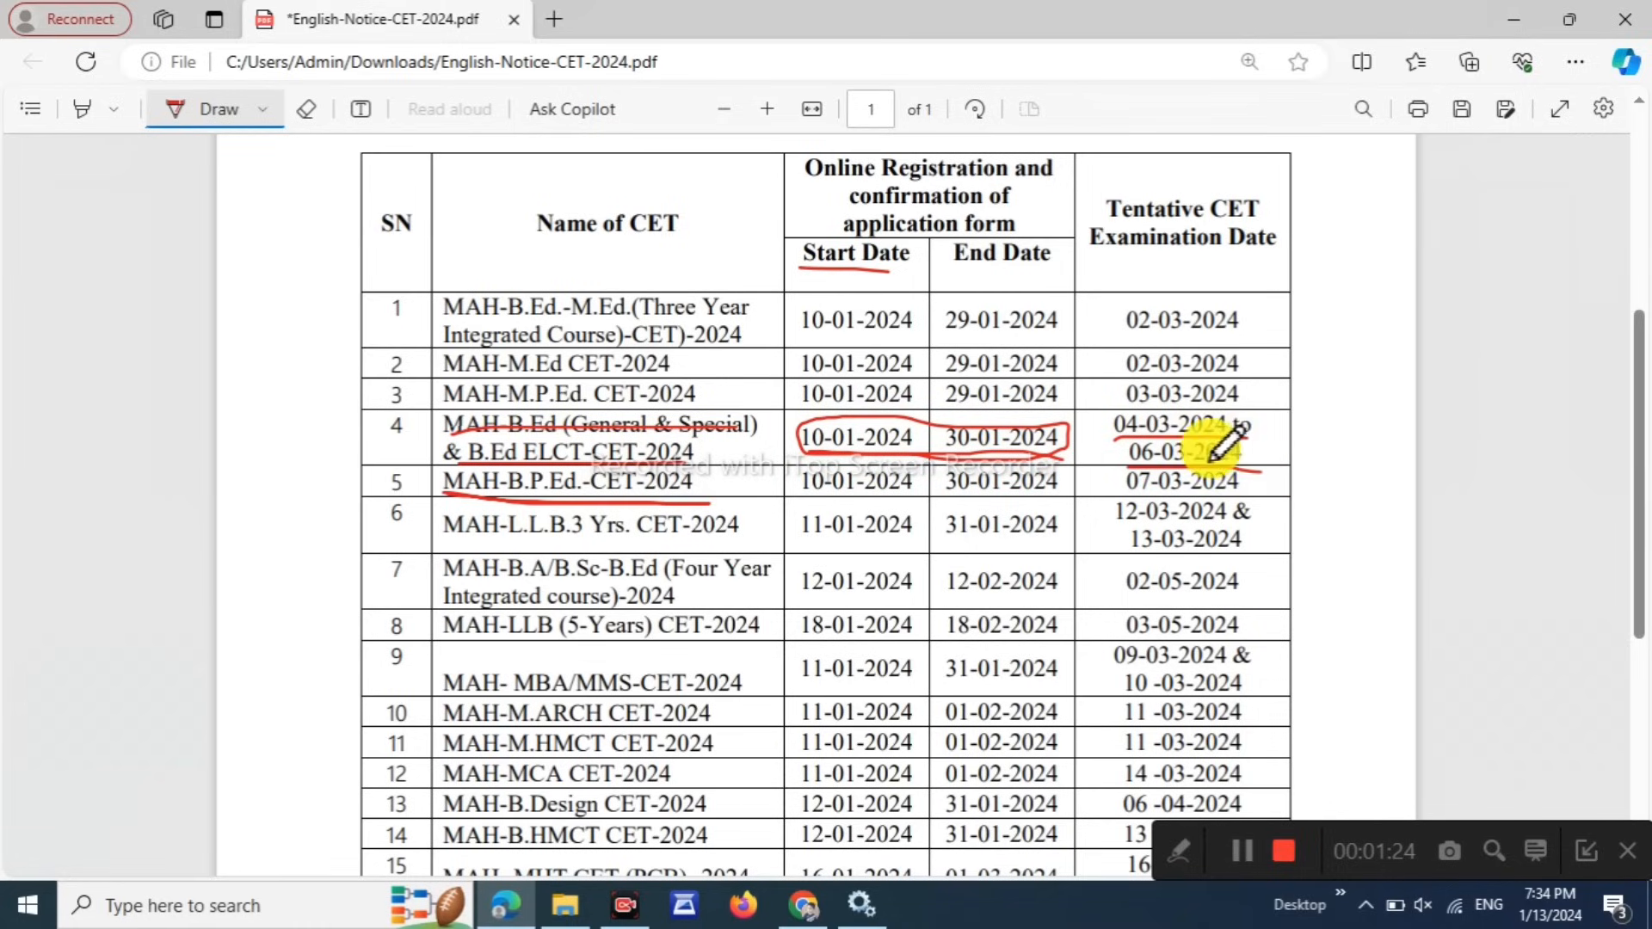
left_click(809, 903)
Close the notice PDF and open the Candidate Registration A.Y 2024-25 portal
key("ctrl+w")
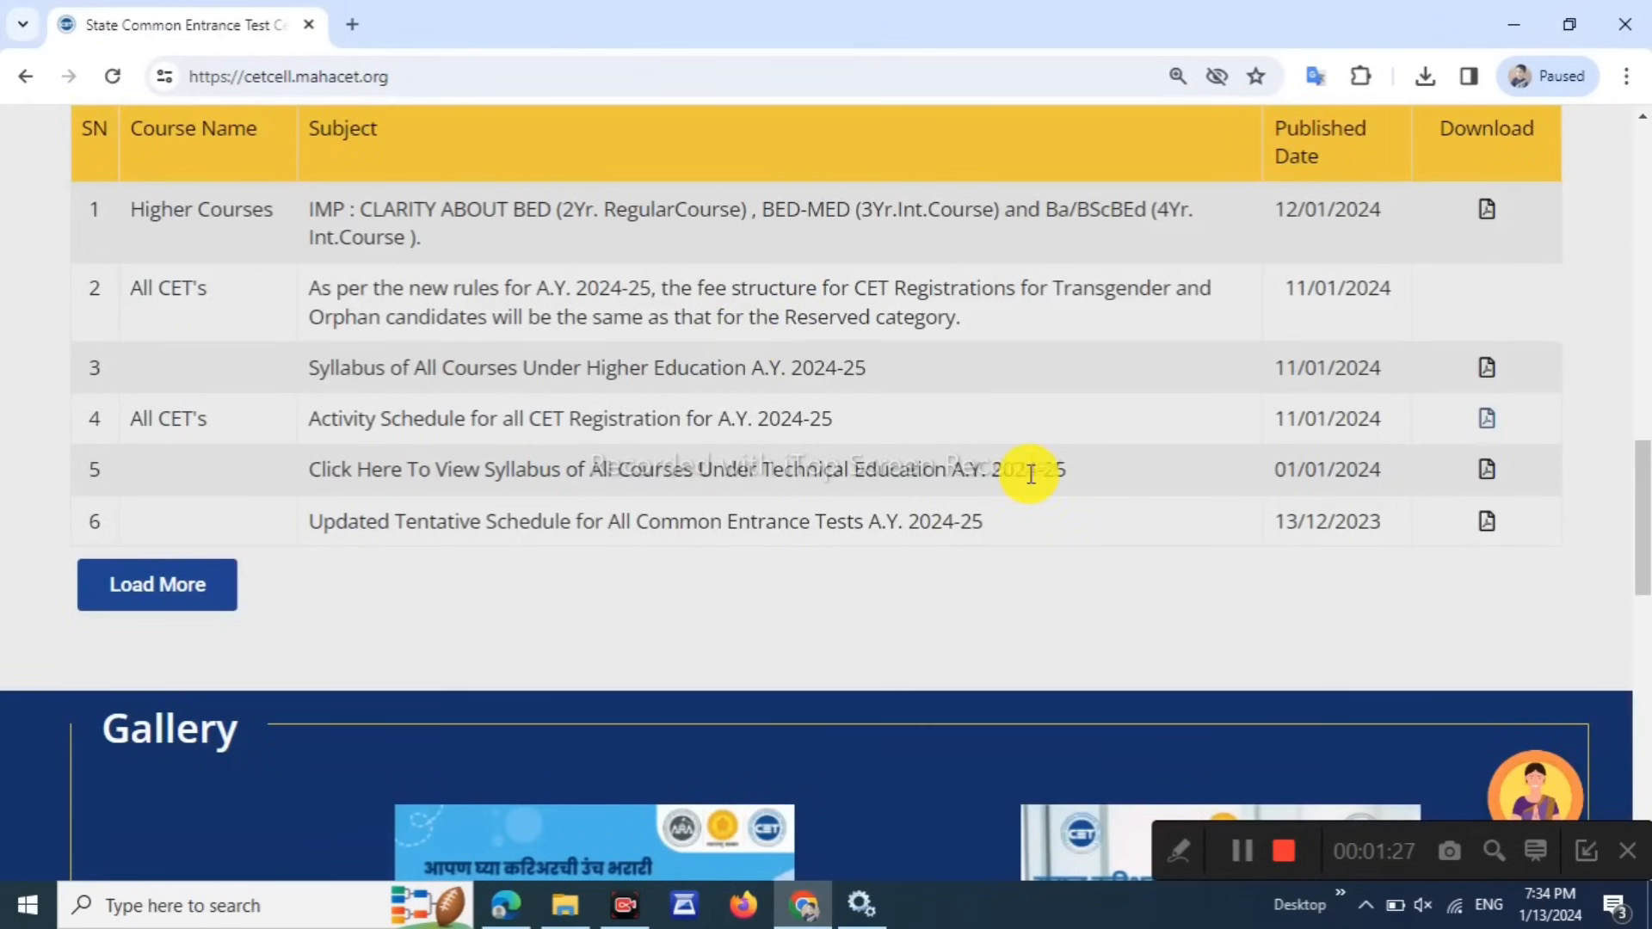
scroll(1118, 514, "up", 8)
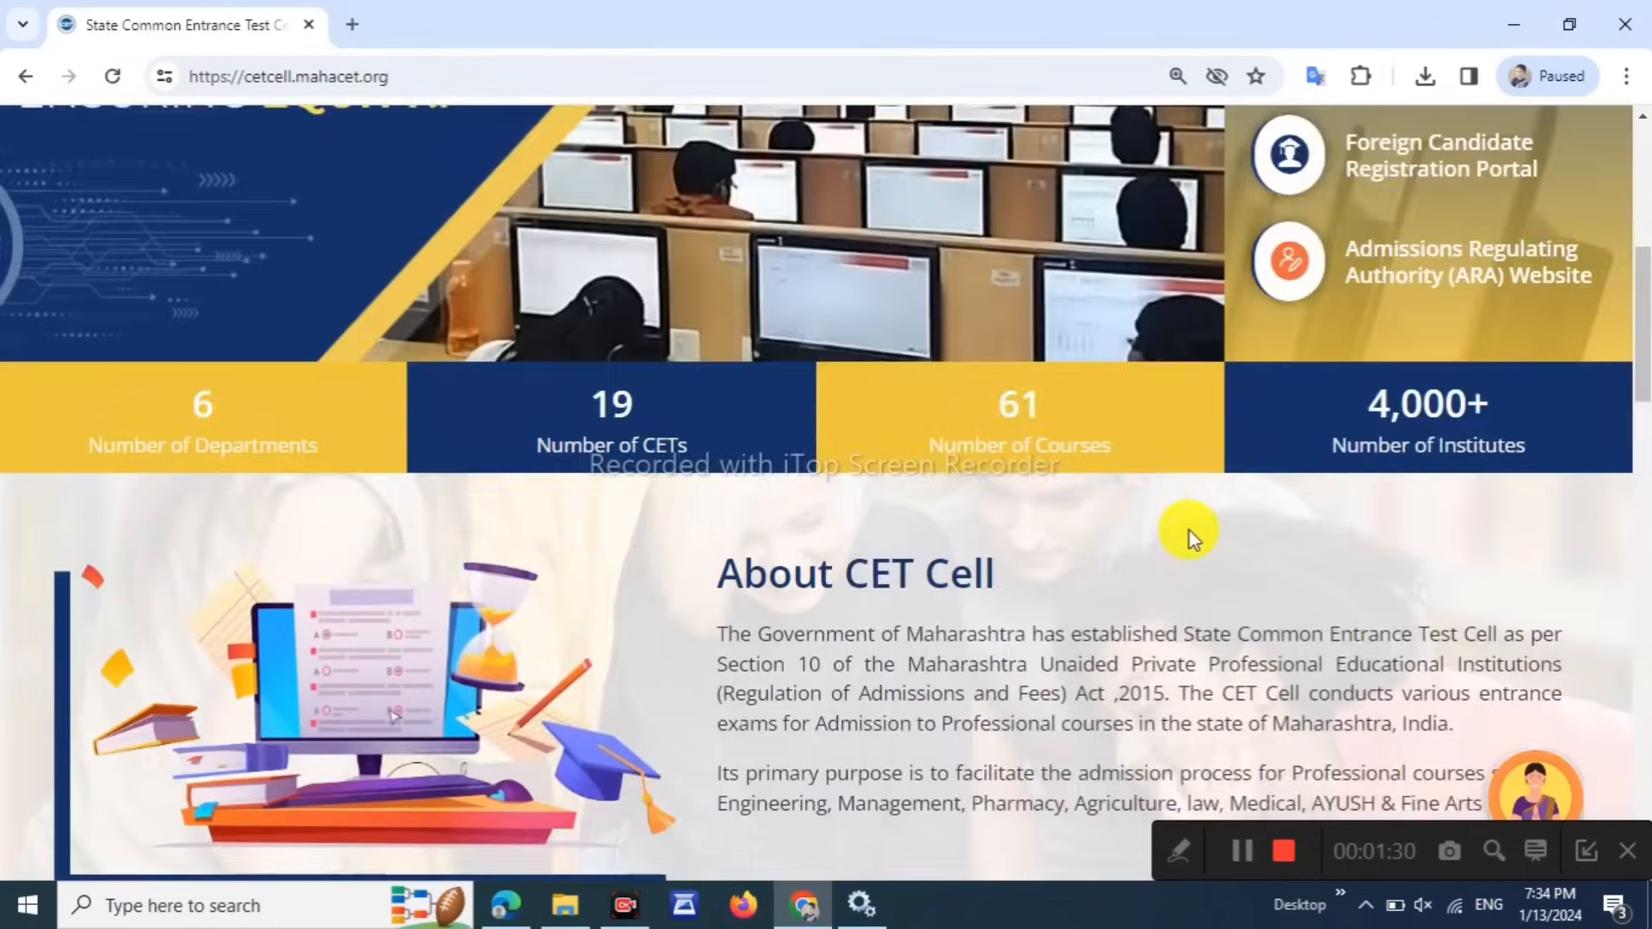
scroll(1216, 492, "up", 6)
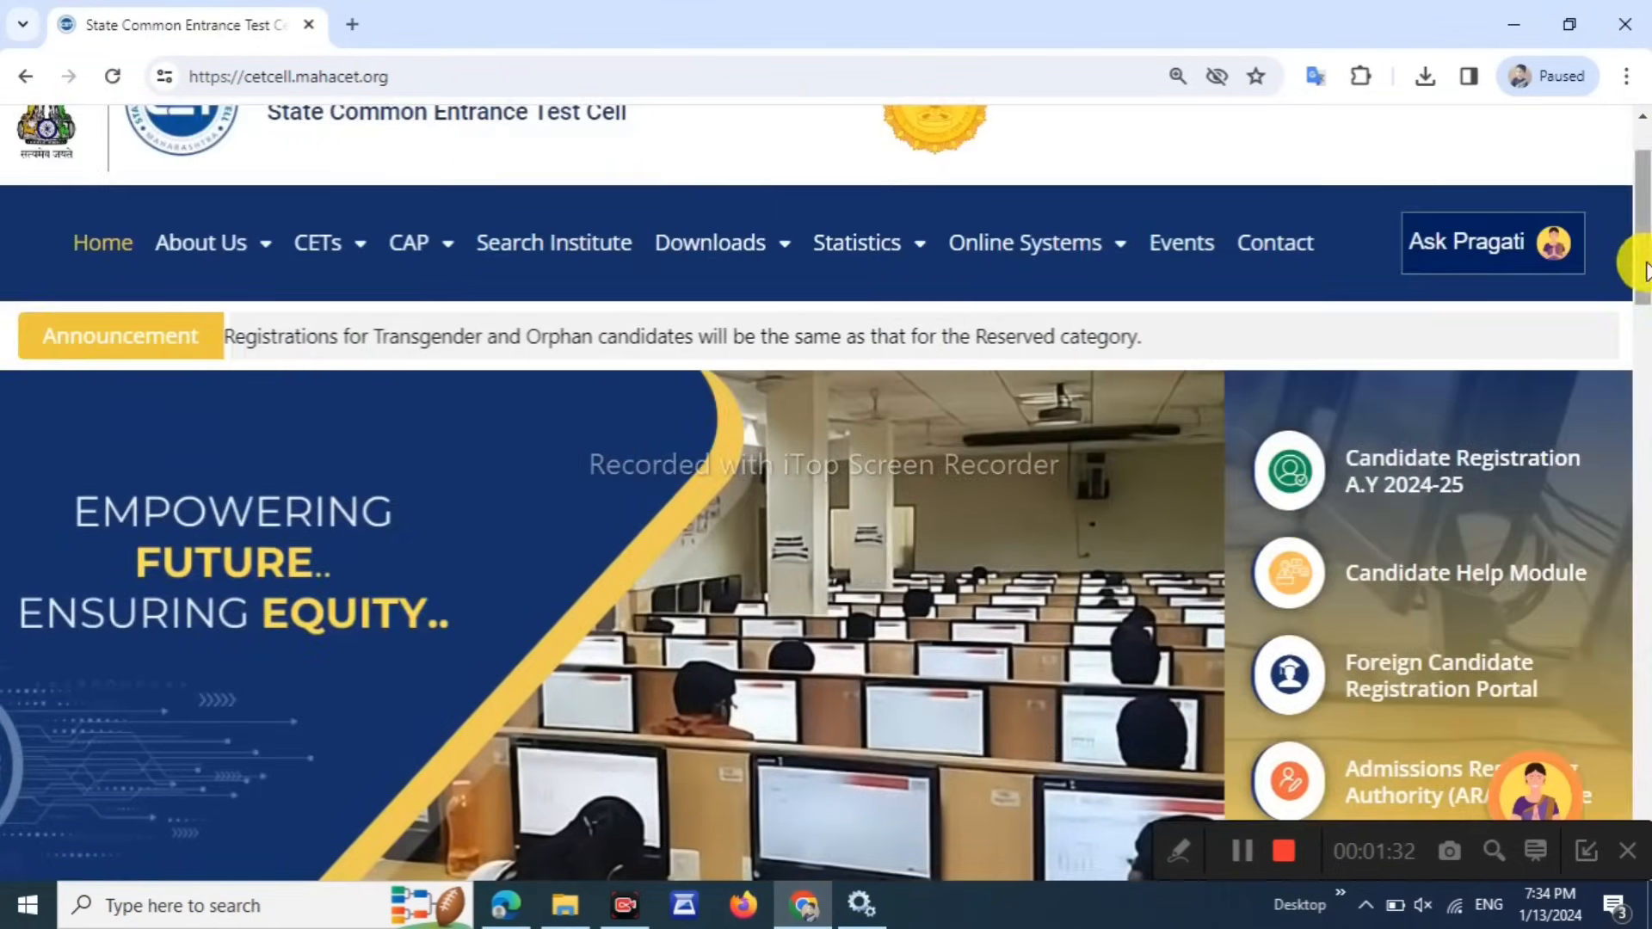
scroll(1644, 271, "down", 3)
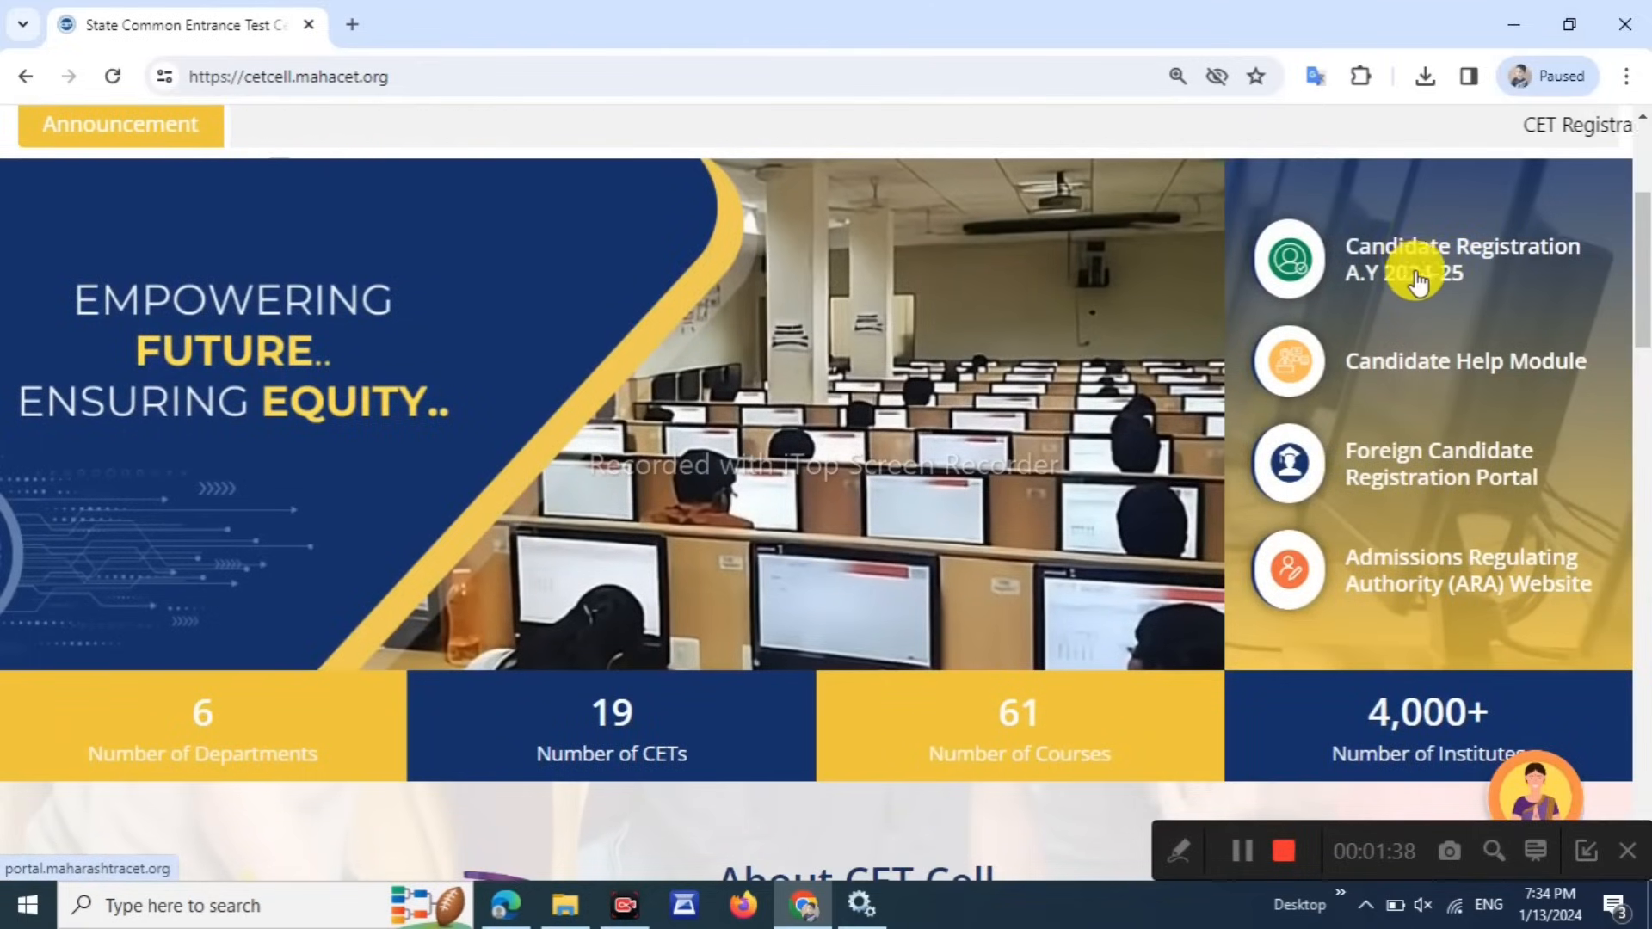
left_click(1422, 277)
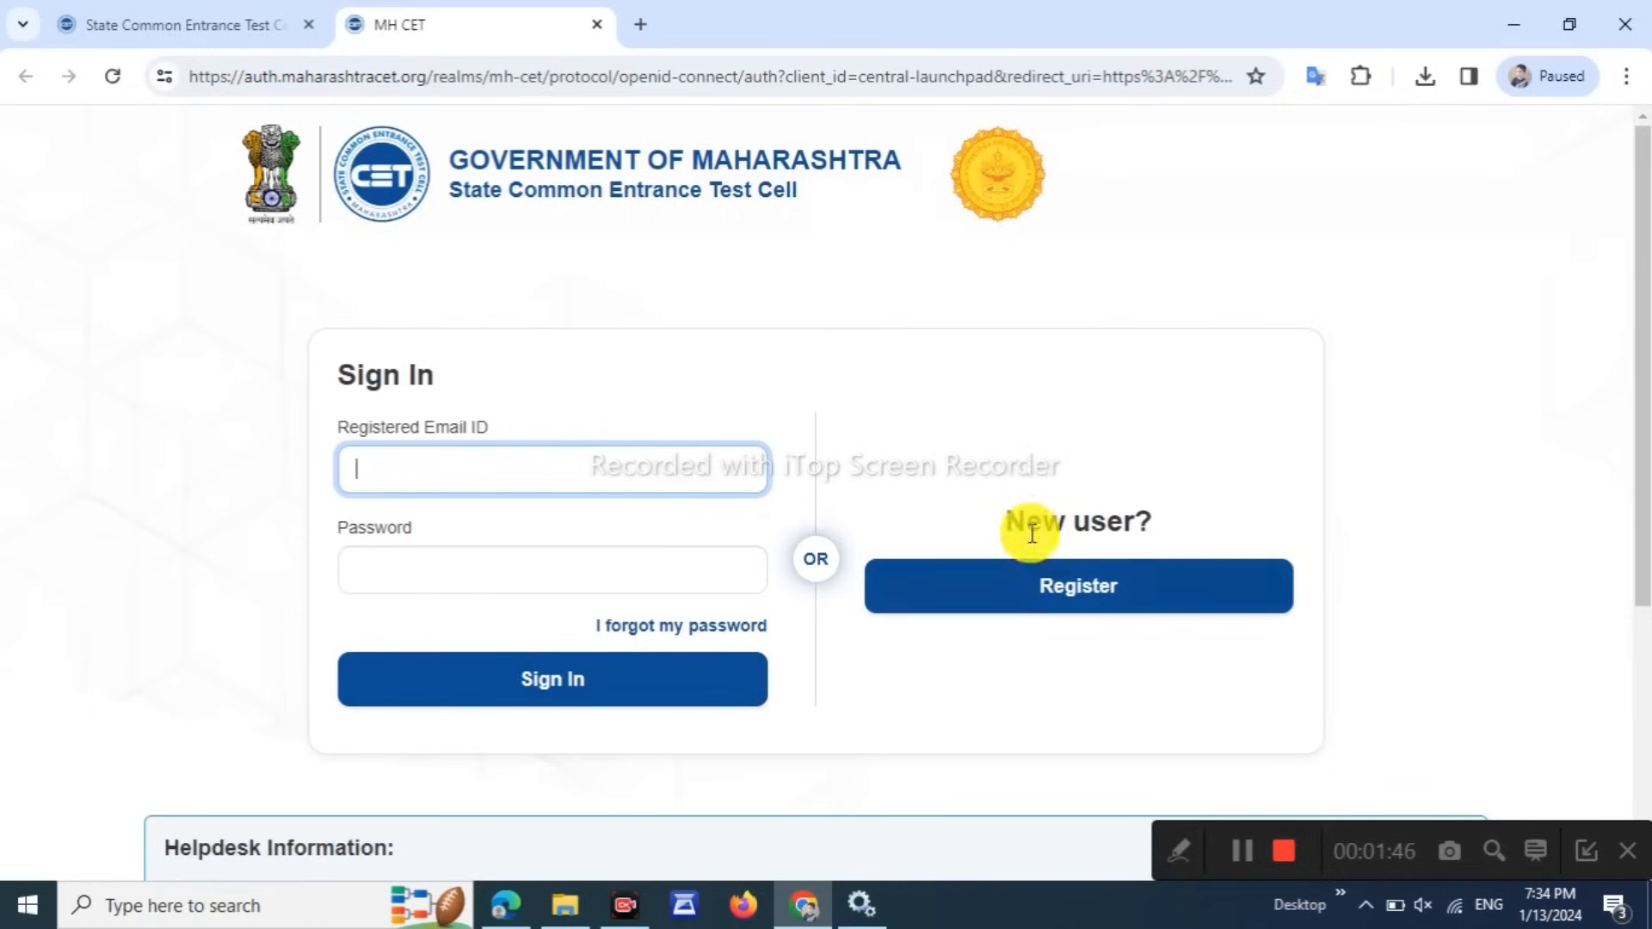
Go from the sign-in page's New user? prompt to the Register form
left_click_drag(995, 514, 1189, 524)
left_click(1229, 475)
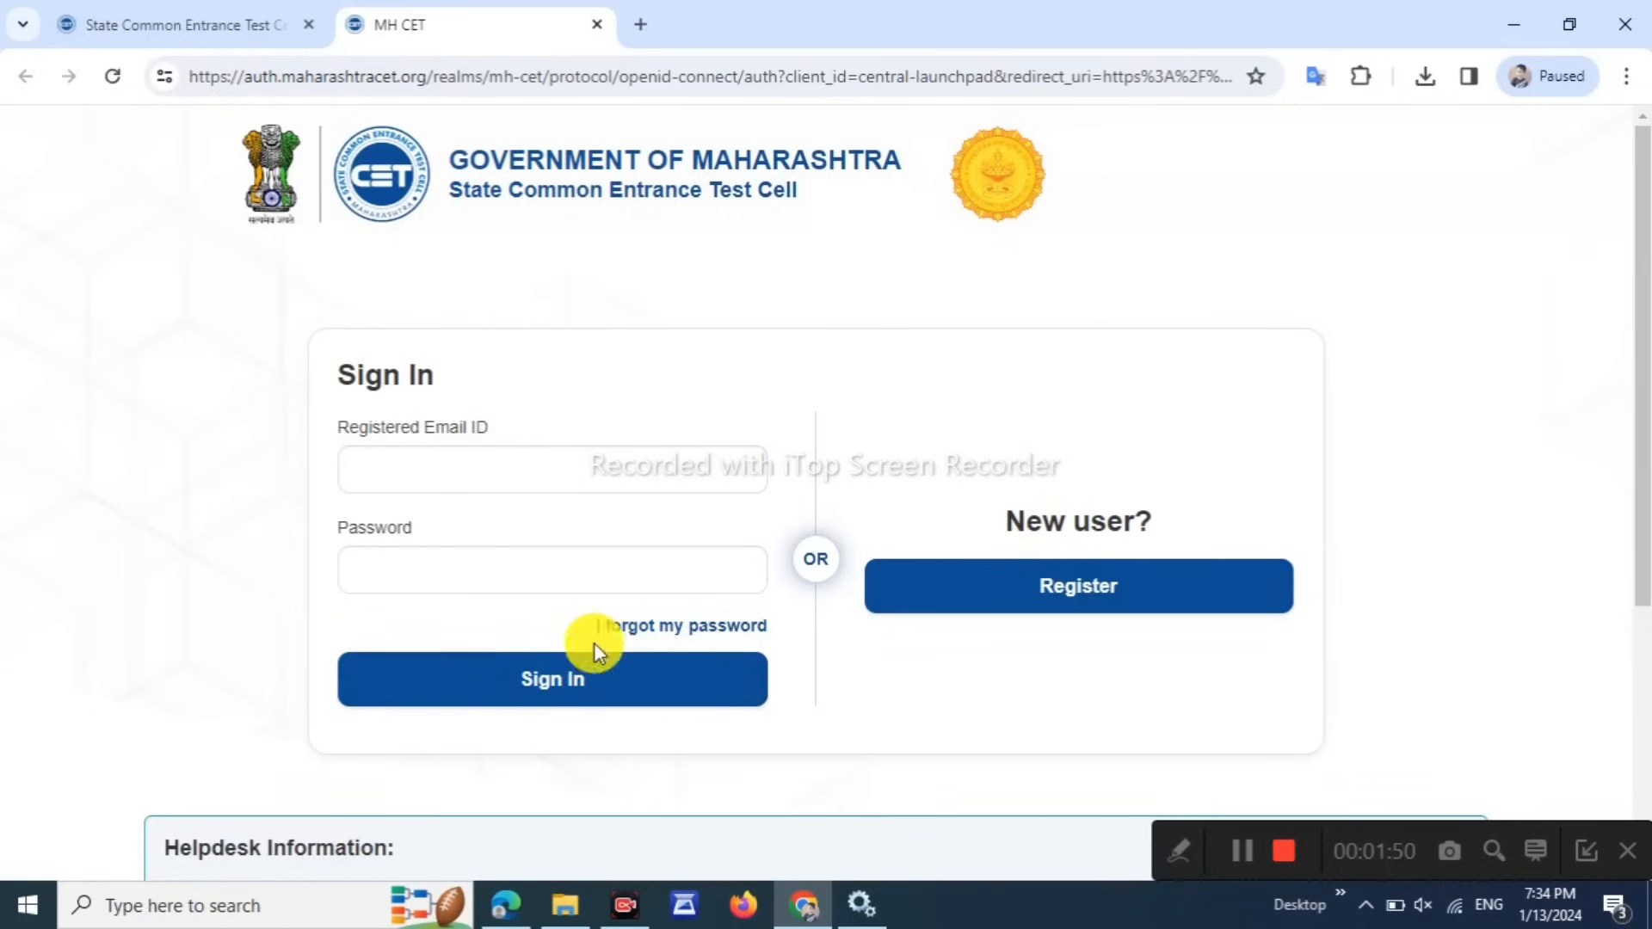
left_click_drag(1065, 521, 1073, 582)
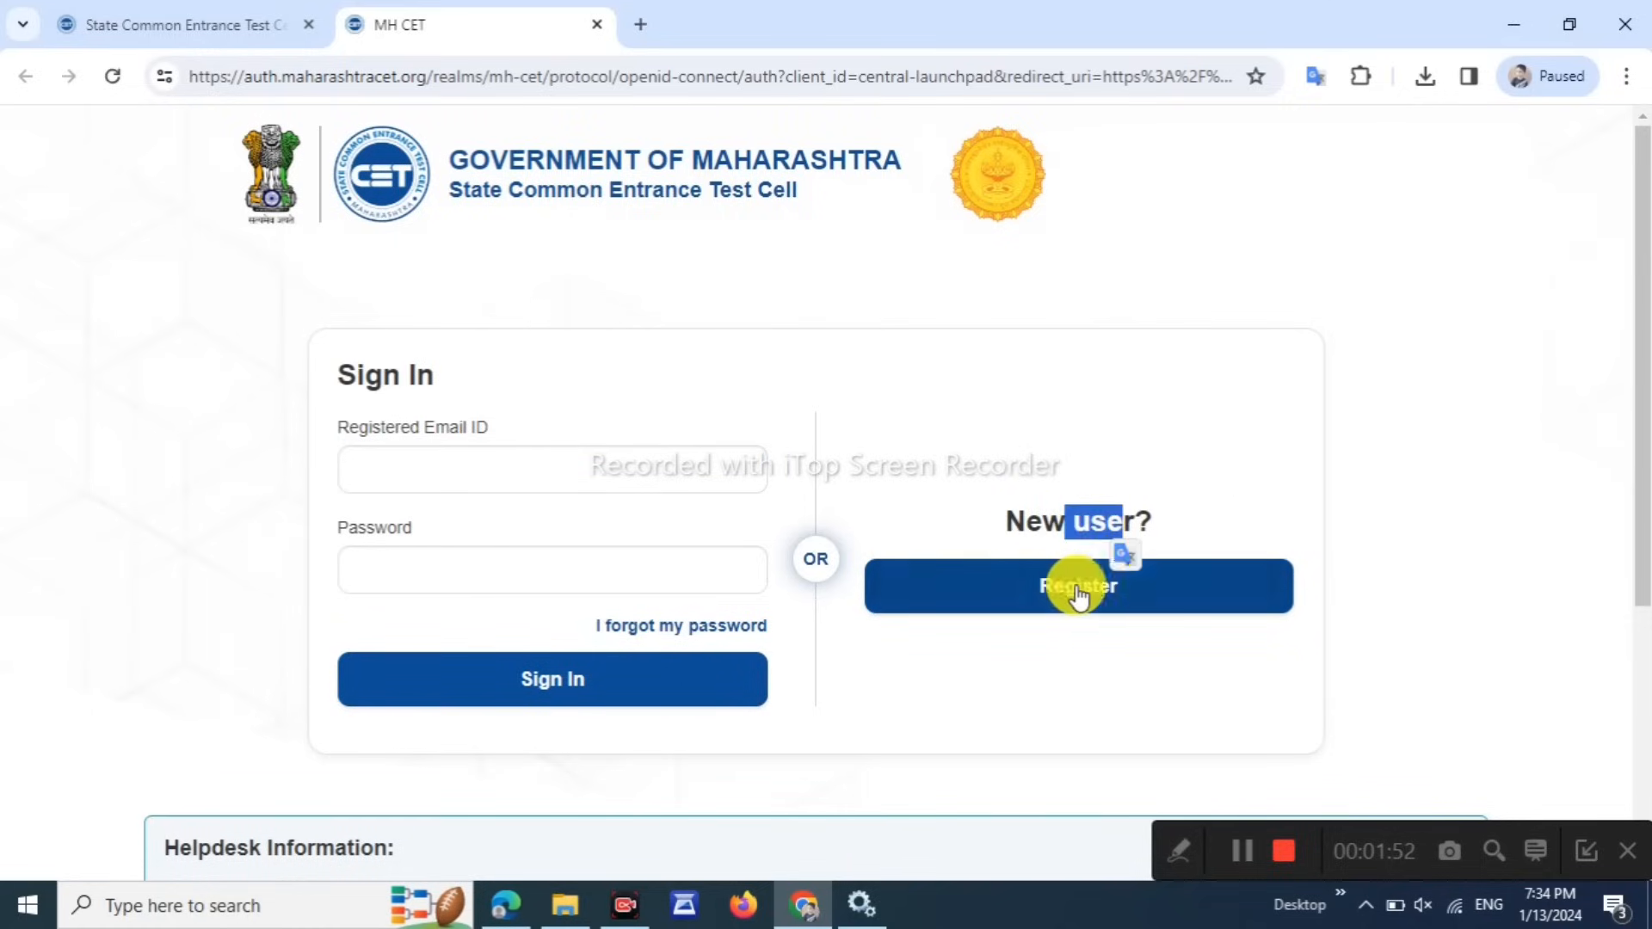
left_click(1089, 595)
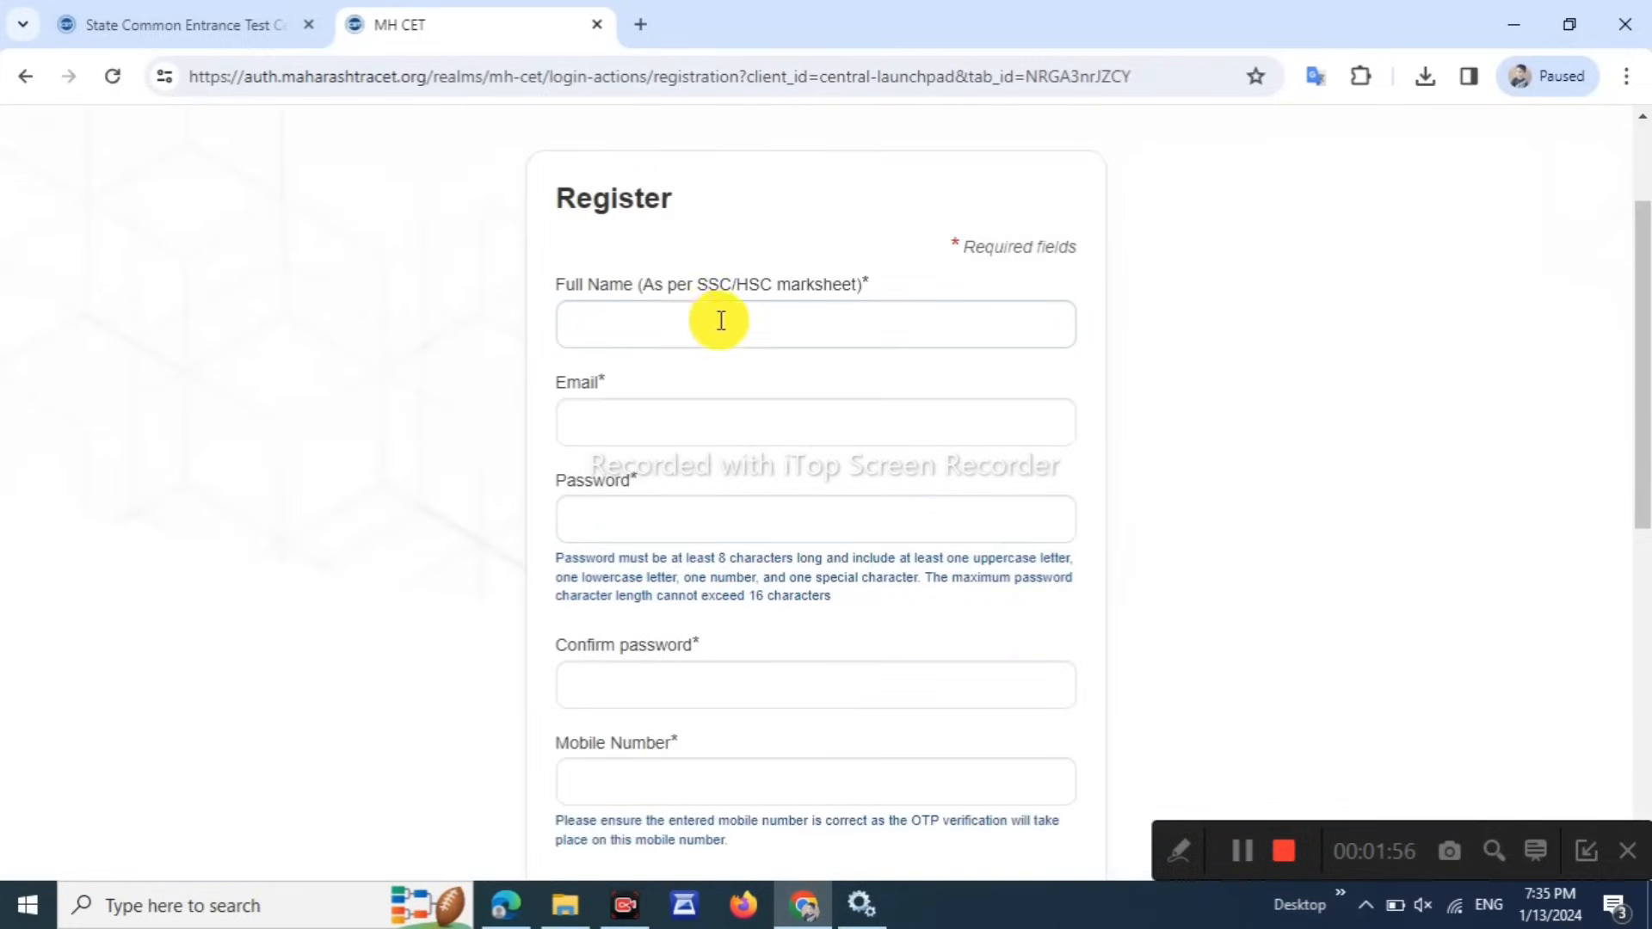
Enter the candidate's full name as it appears on the SSC/HSC marksheet
left_click_drag(787, 283, 895, 284)
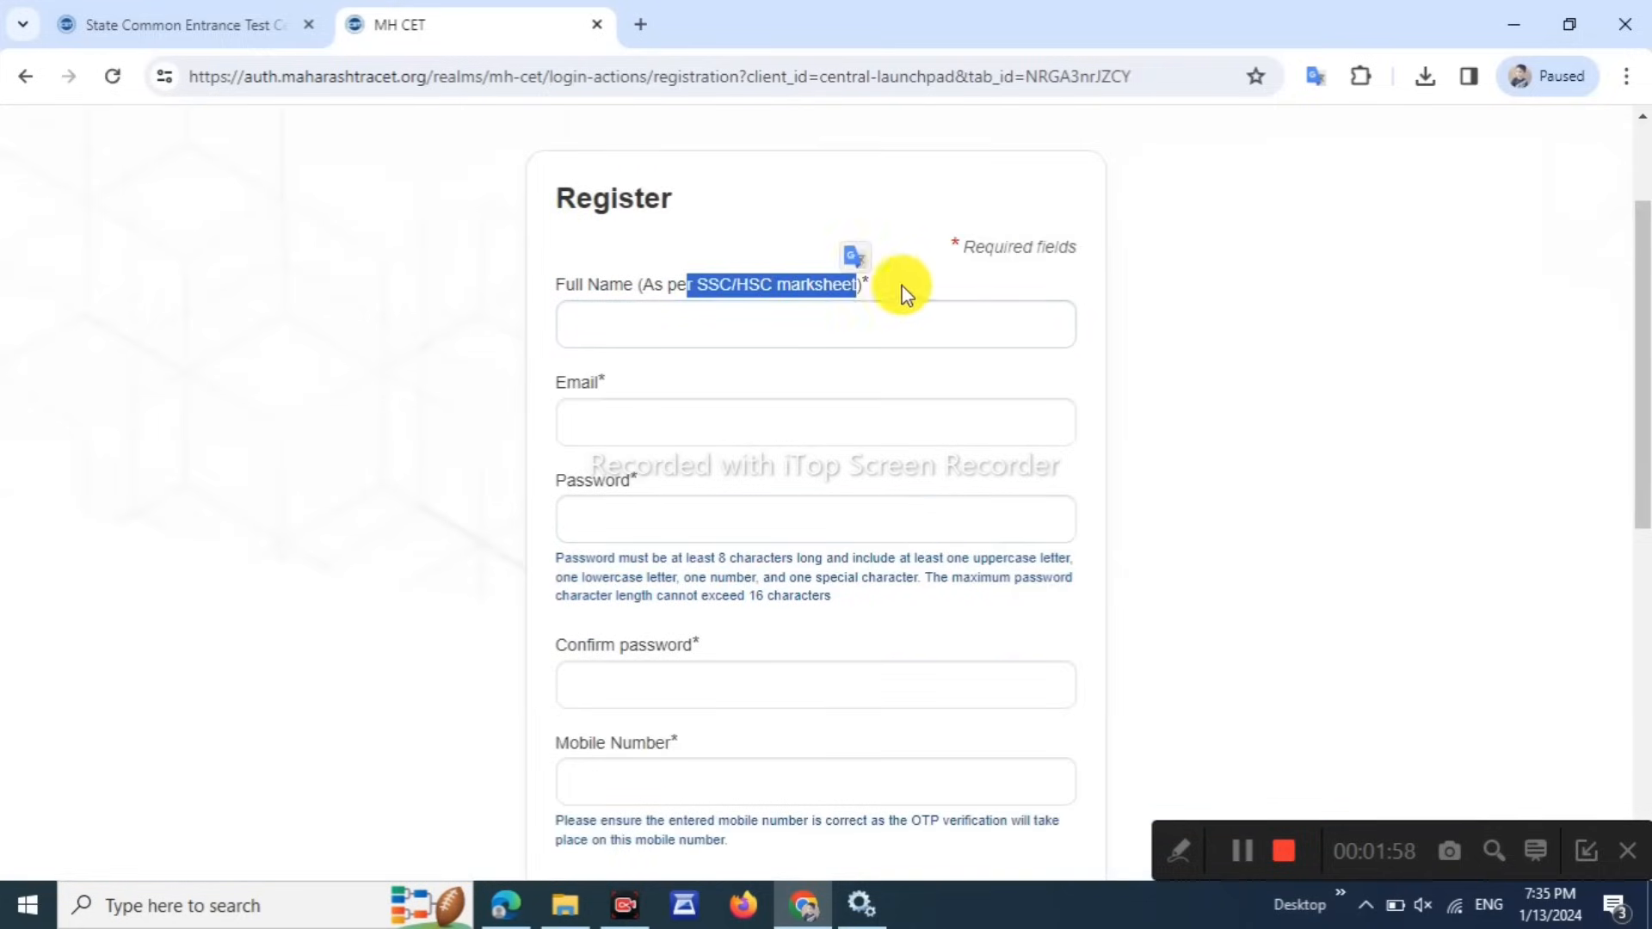
left_click(889, 295)
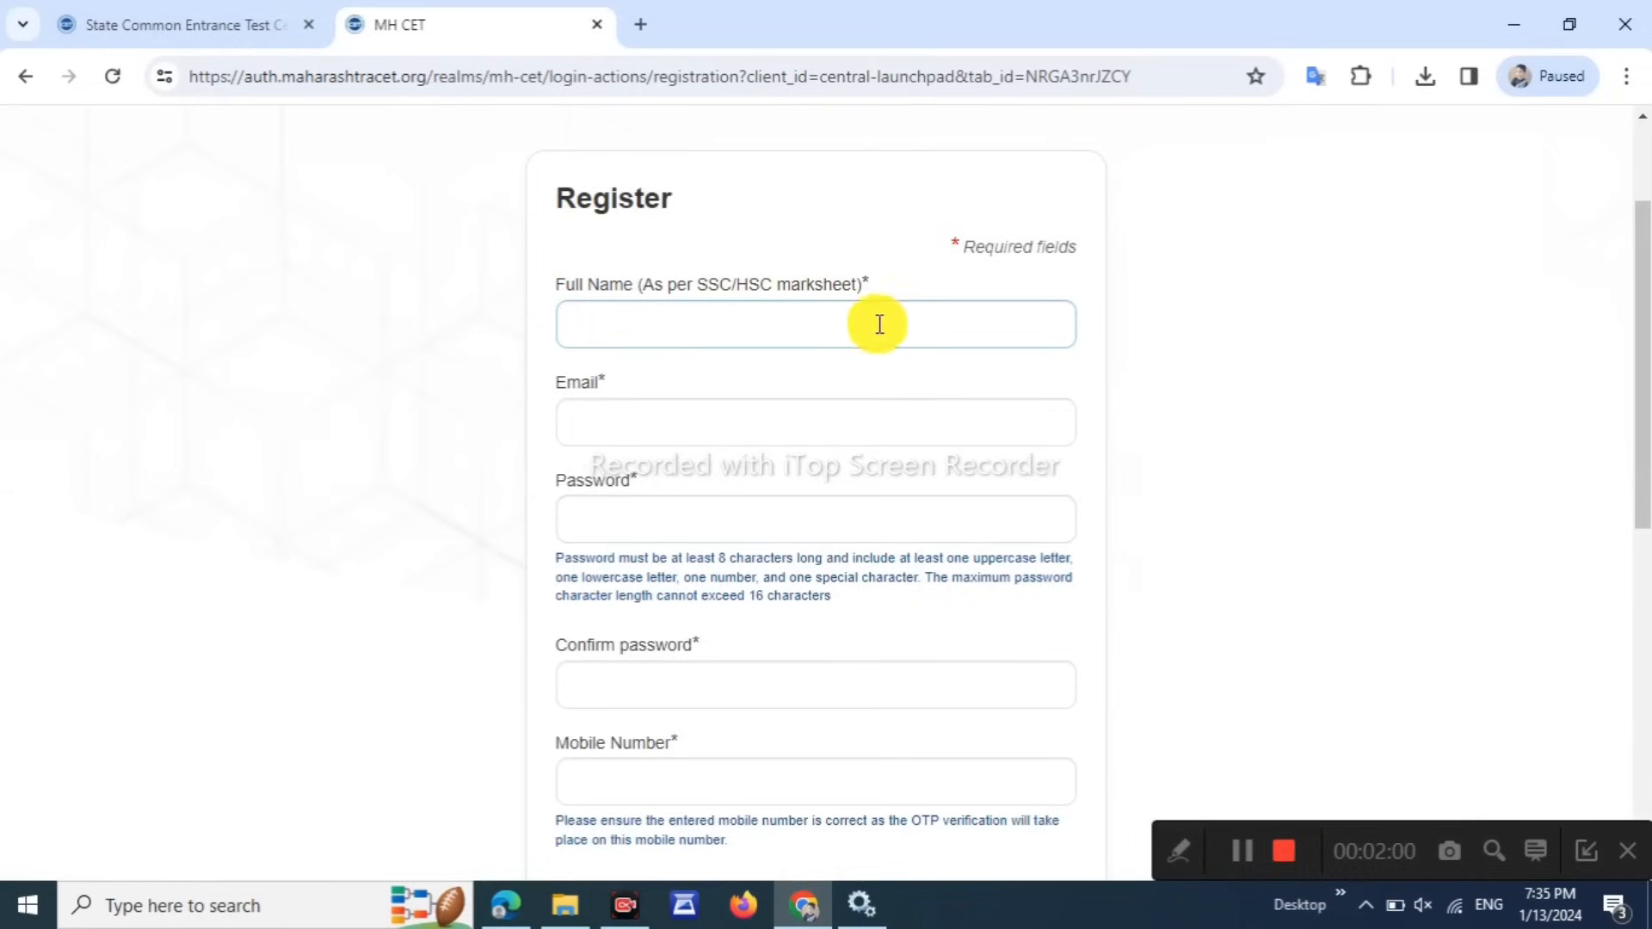
left_click(812, 332)
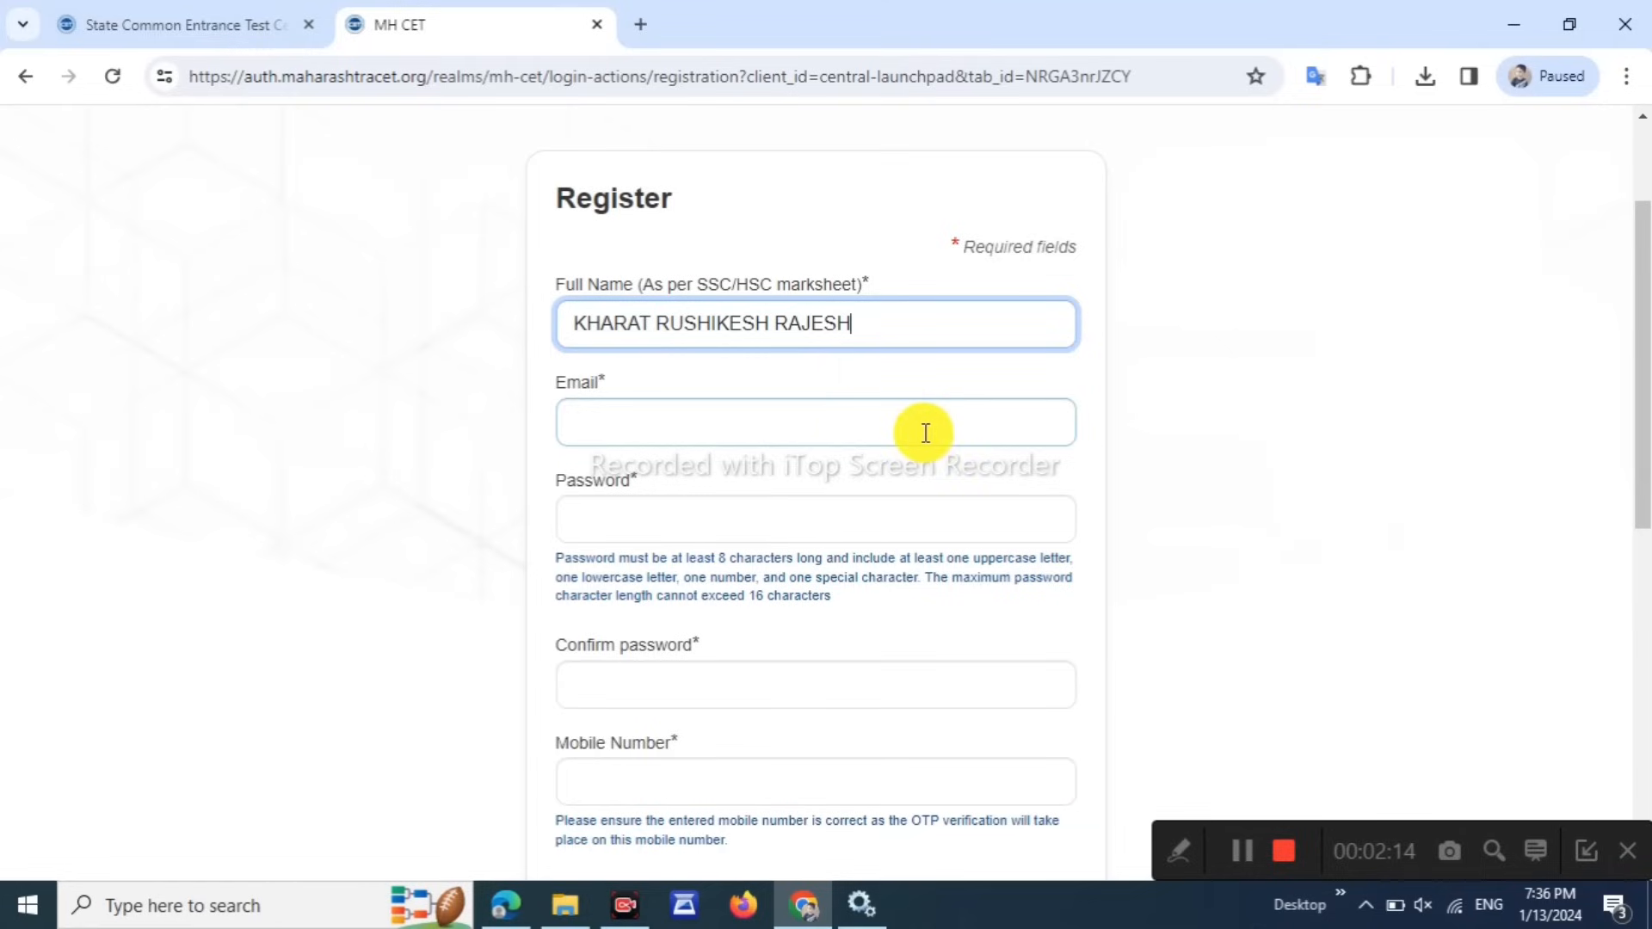
left_click_drag(547, 393, 614, 393)
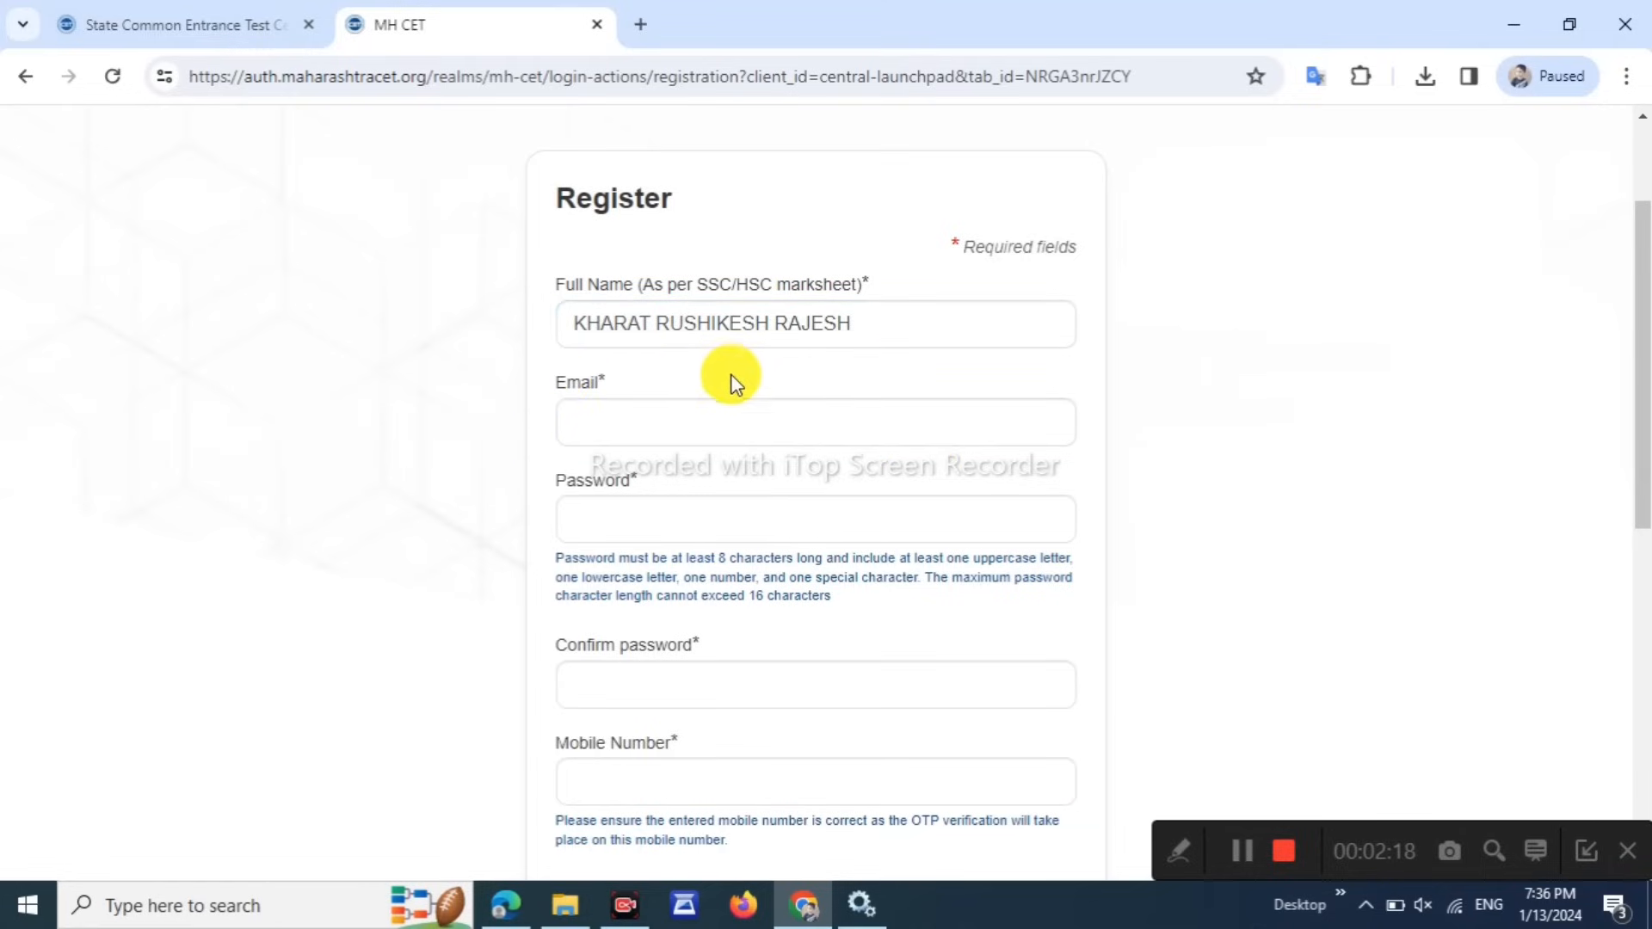
left_click_drag(571, 482, 664, 484)
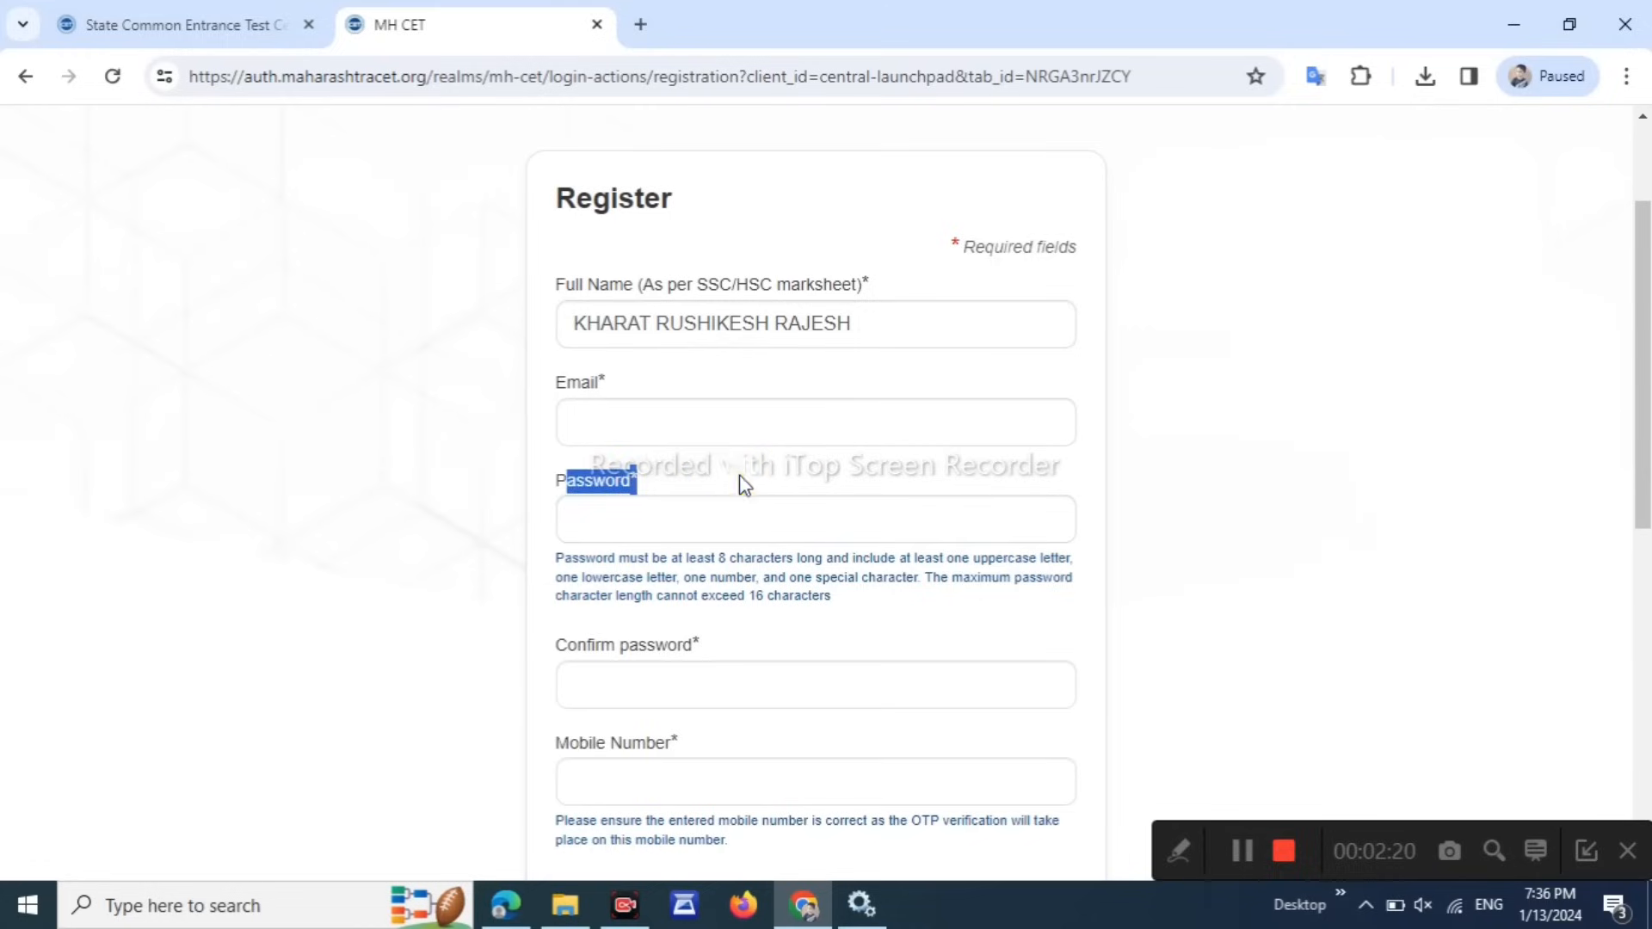
Fill in the account password, its confirmation and the mobile number
left_click(849, 529)
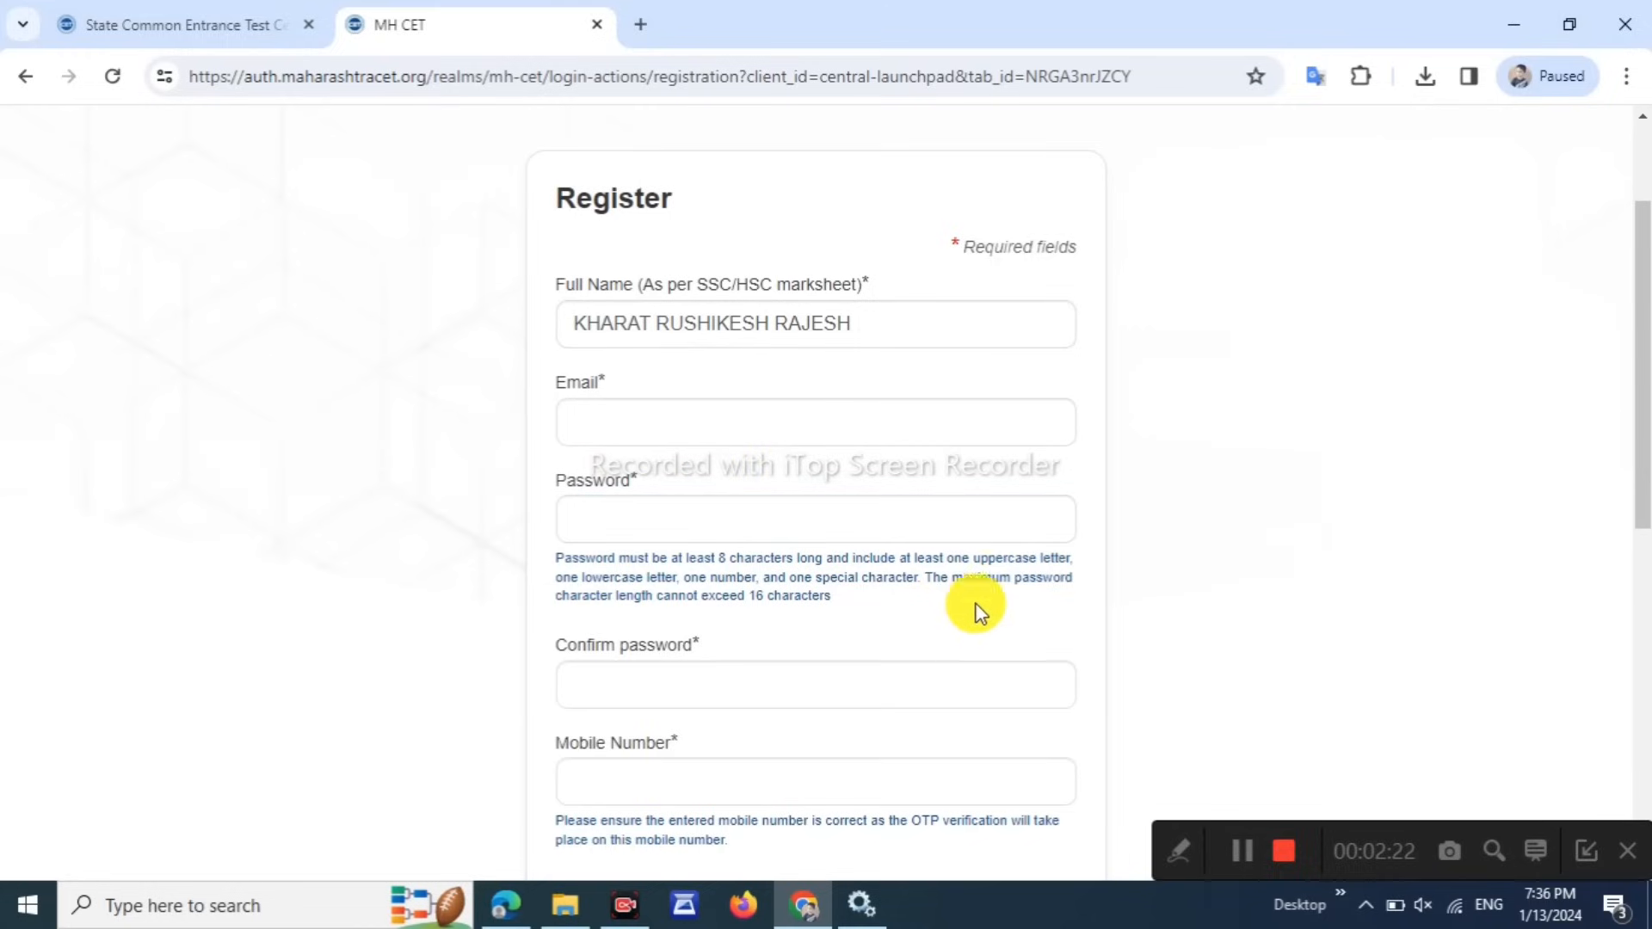
left_click(596, 658)
left_click_drag(564, 654, 785, 645)
left_click(682, 651)
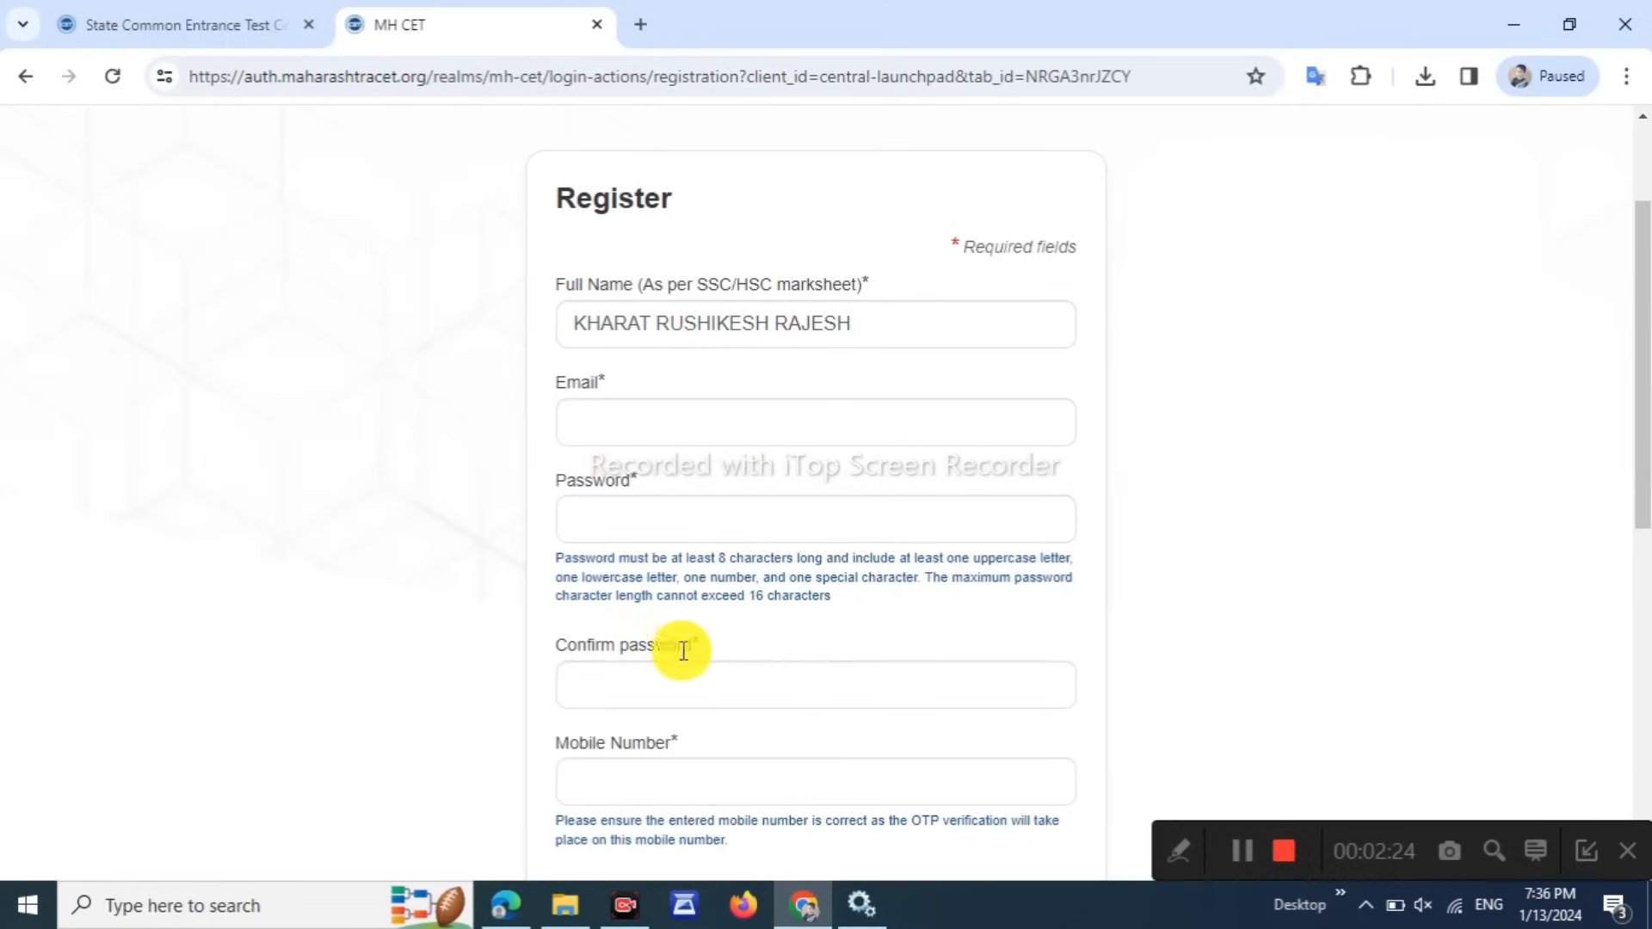
left_click(570, 743)
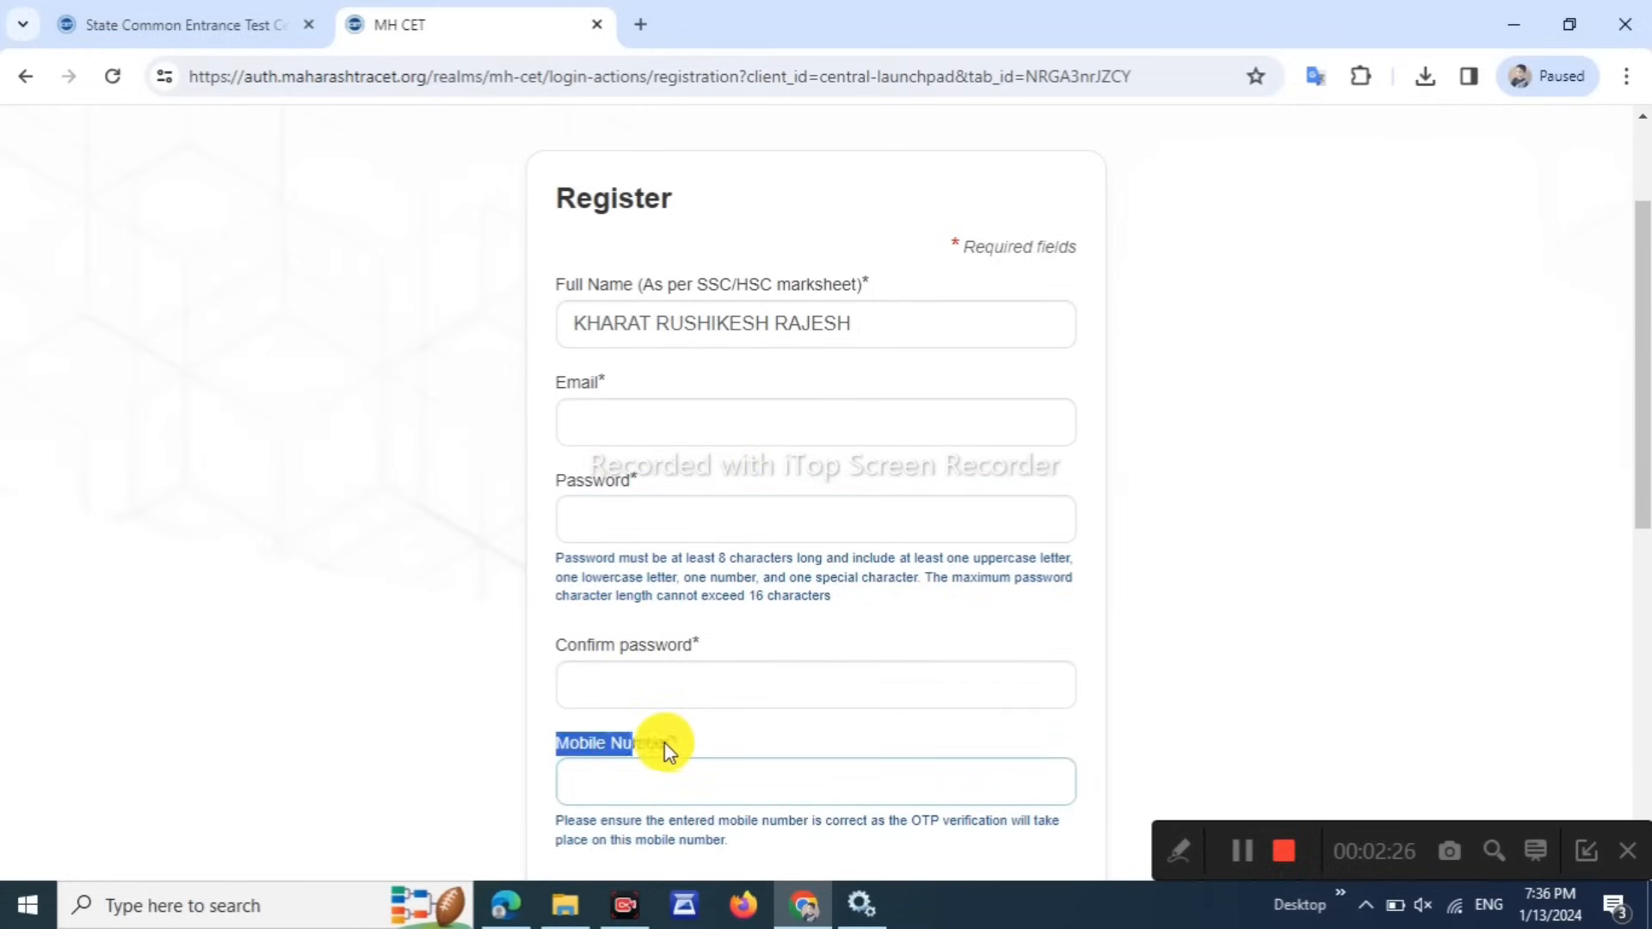
left_click(756, 748)
left_click(774, 763)
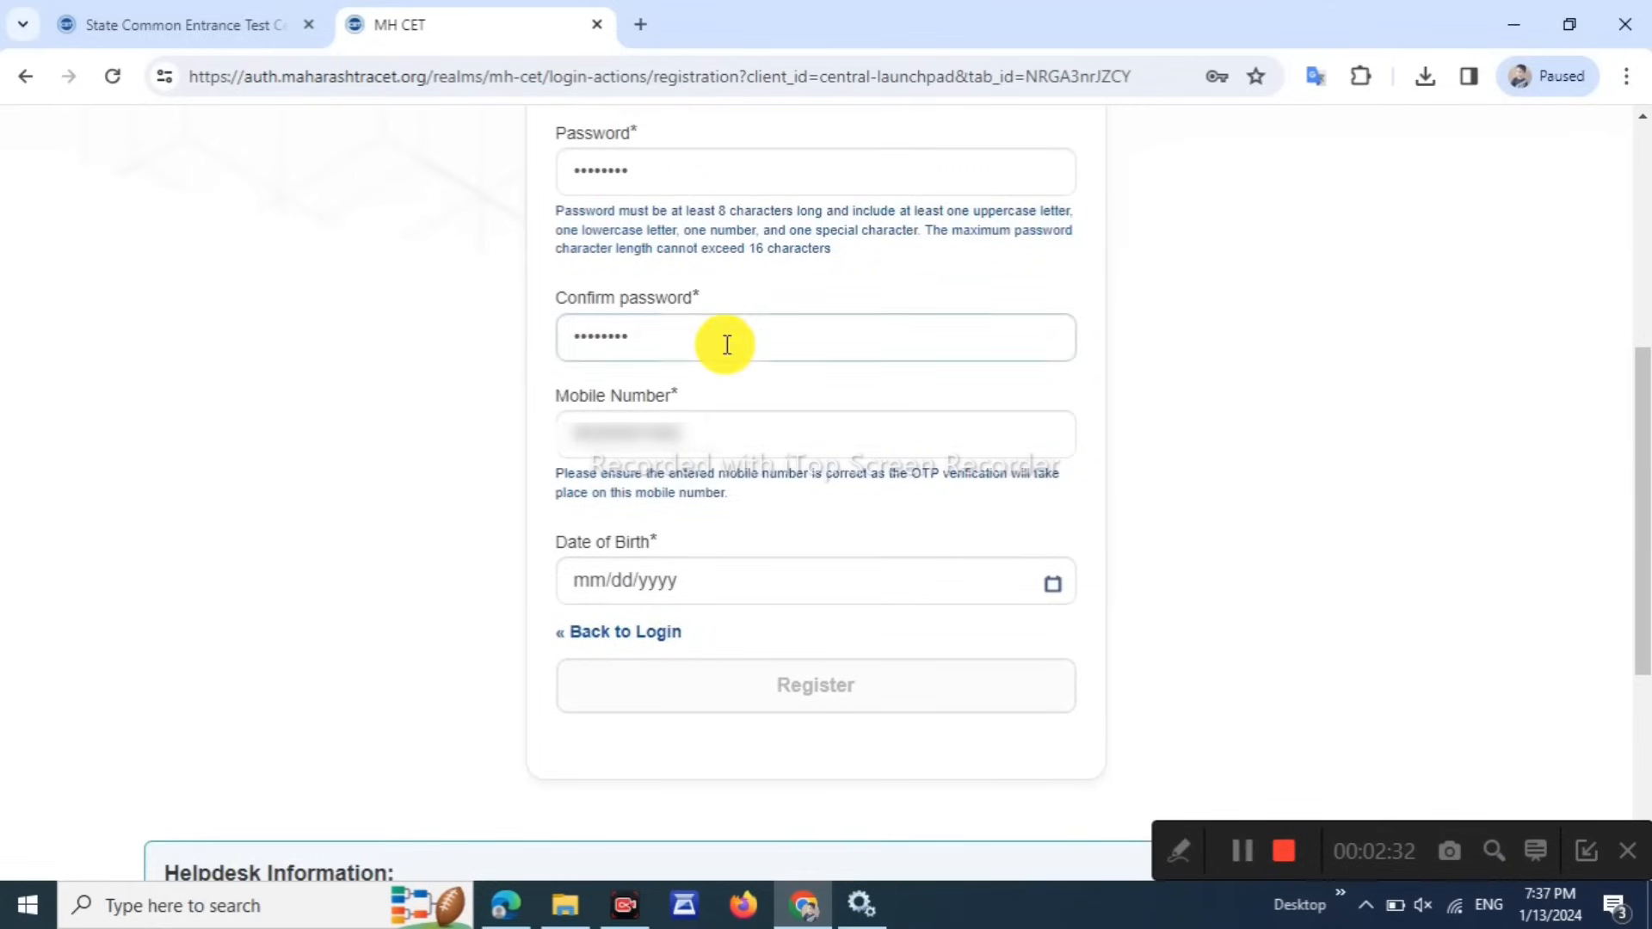
Pick the date of birth from the calendar and submit the registration
left_click_drag(553, 545, 642, 542)
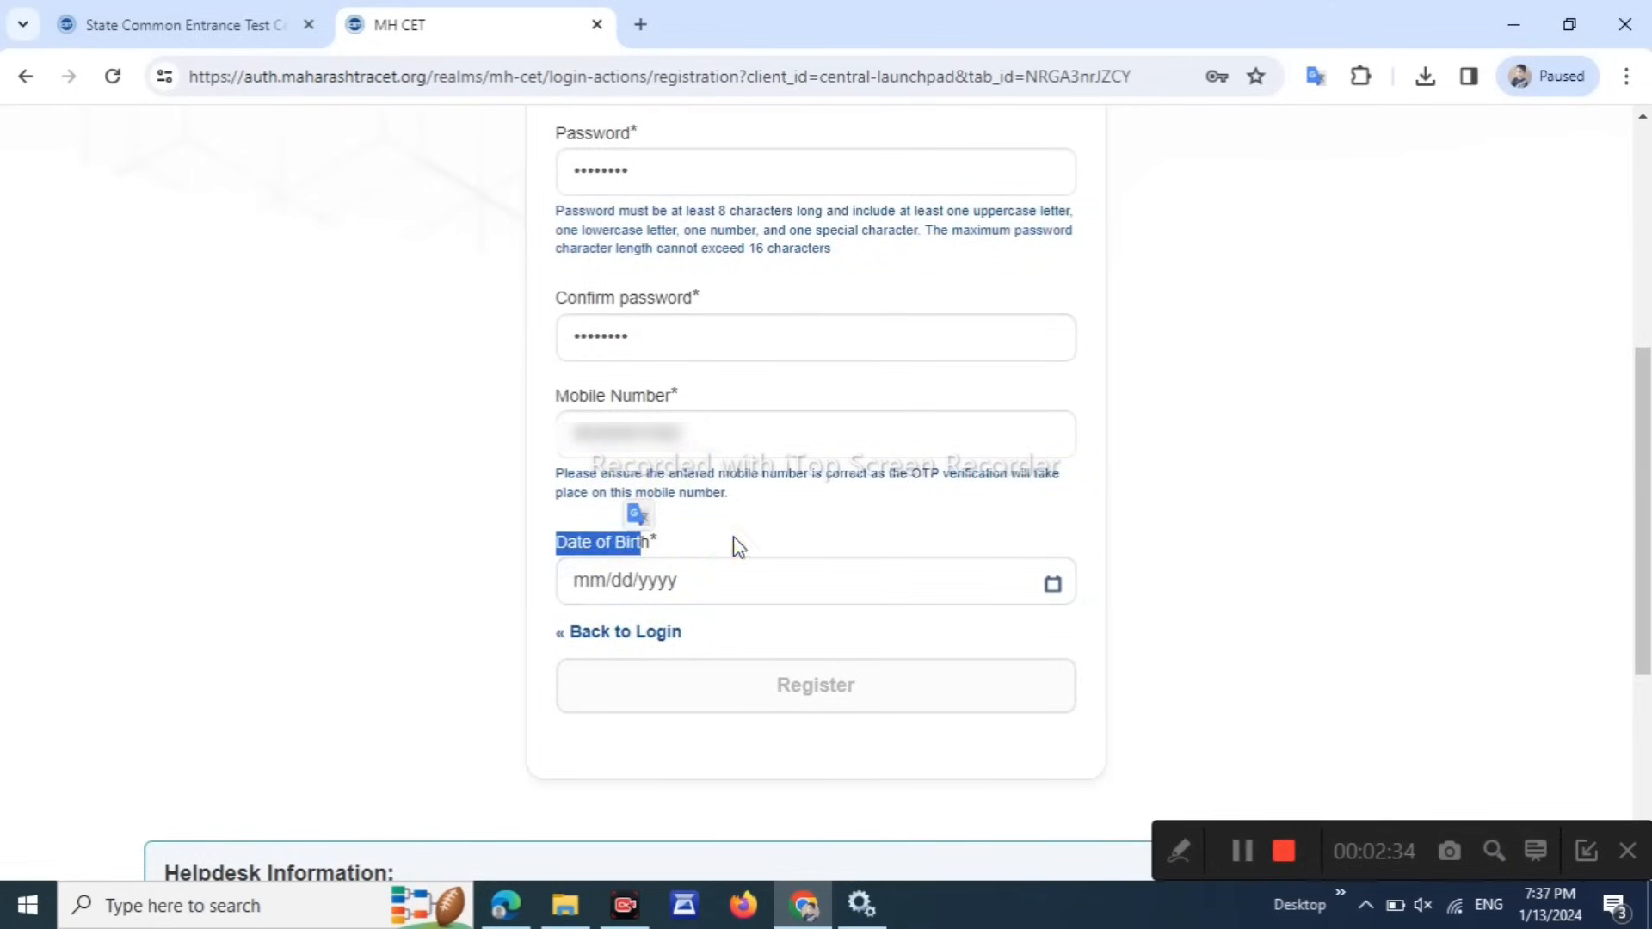
left_click(1053, 587)
left_click(1053, 585)
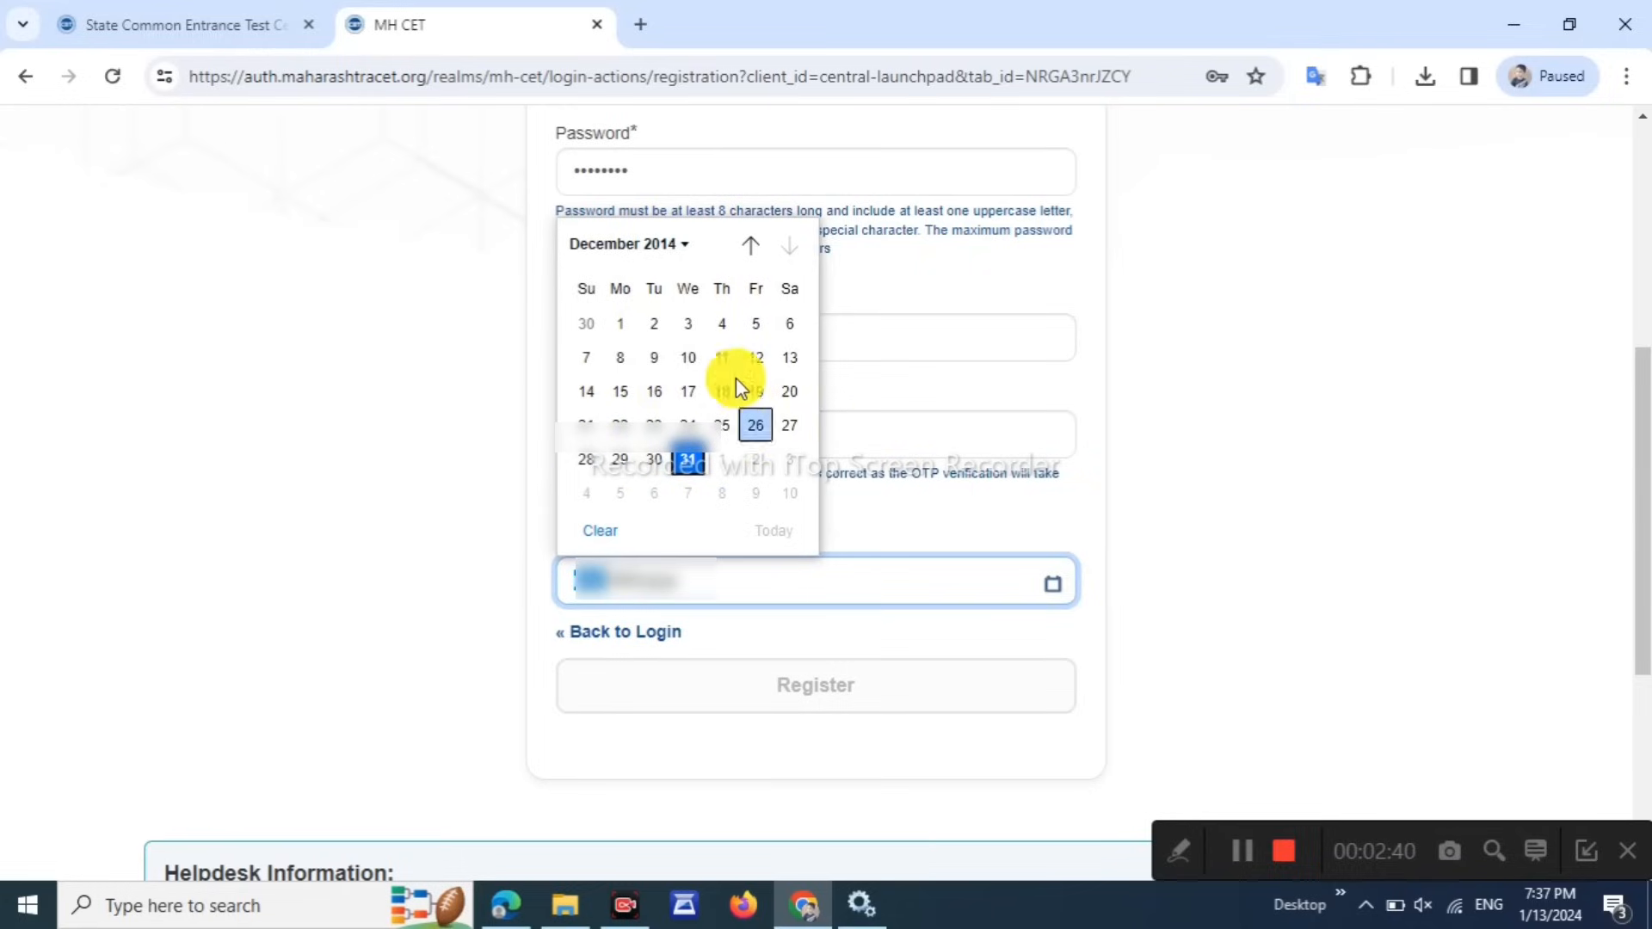
left_click(755, 391)
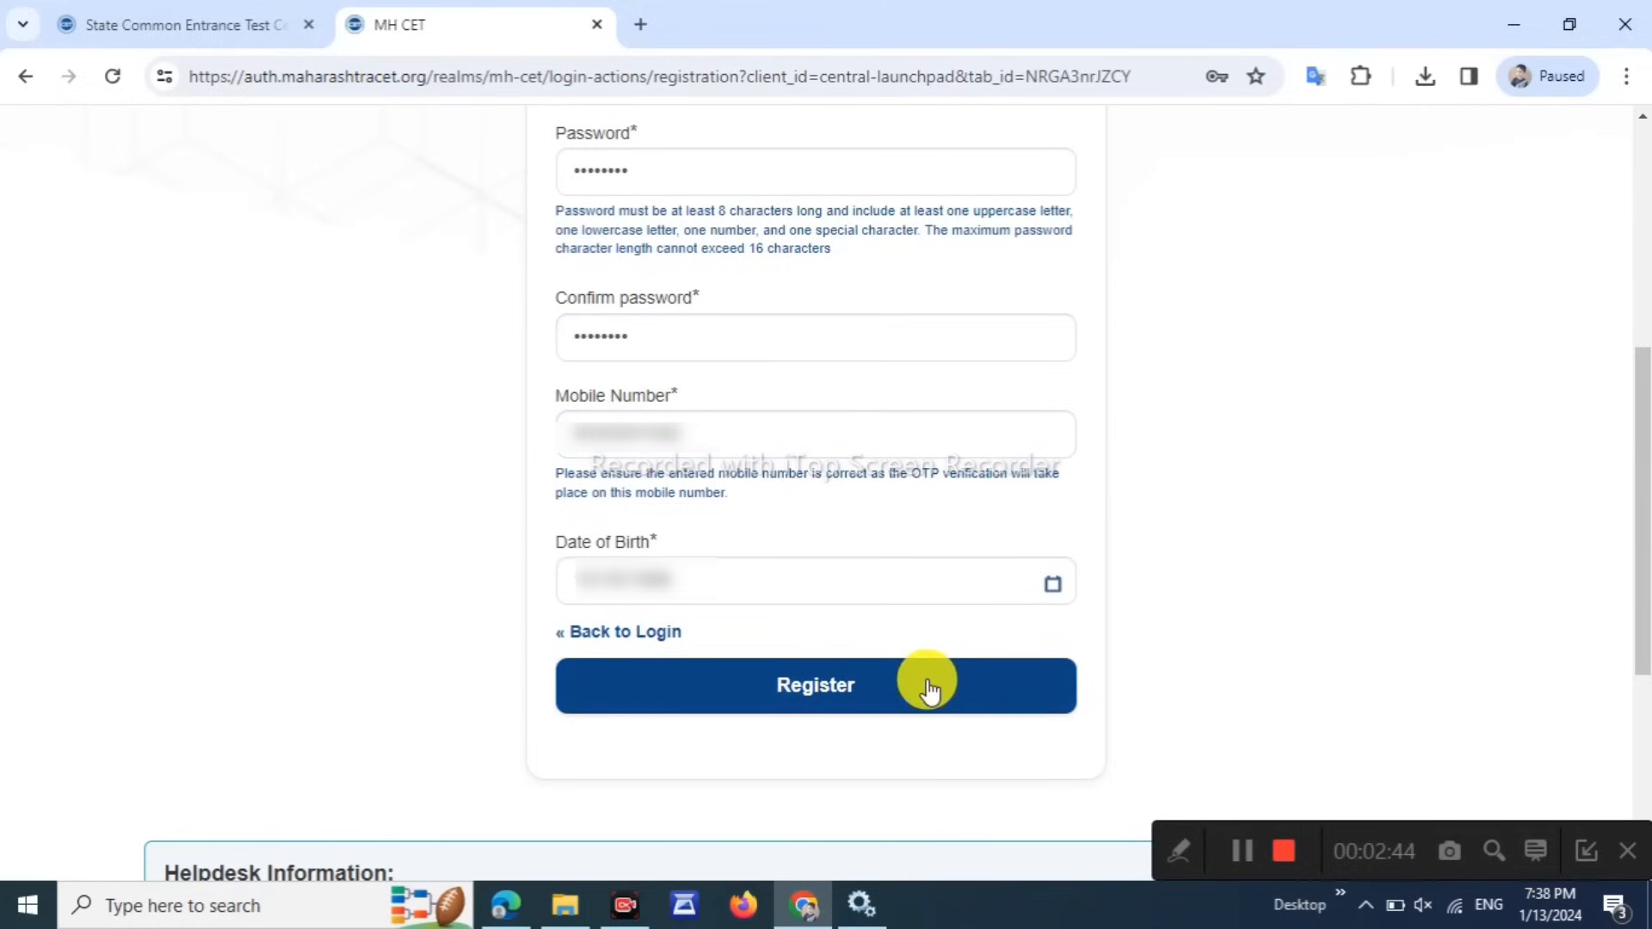
left_click(852, 686)
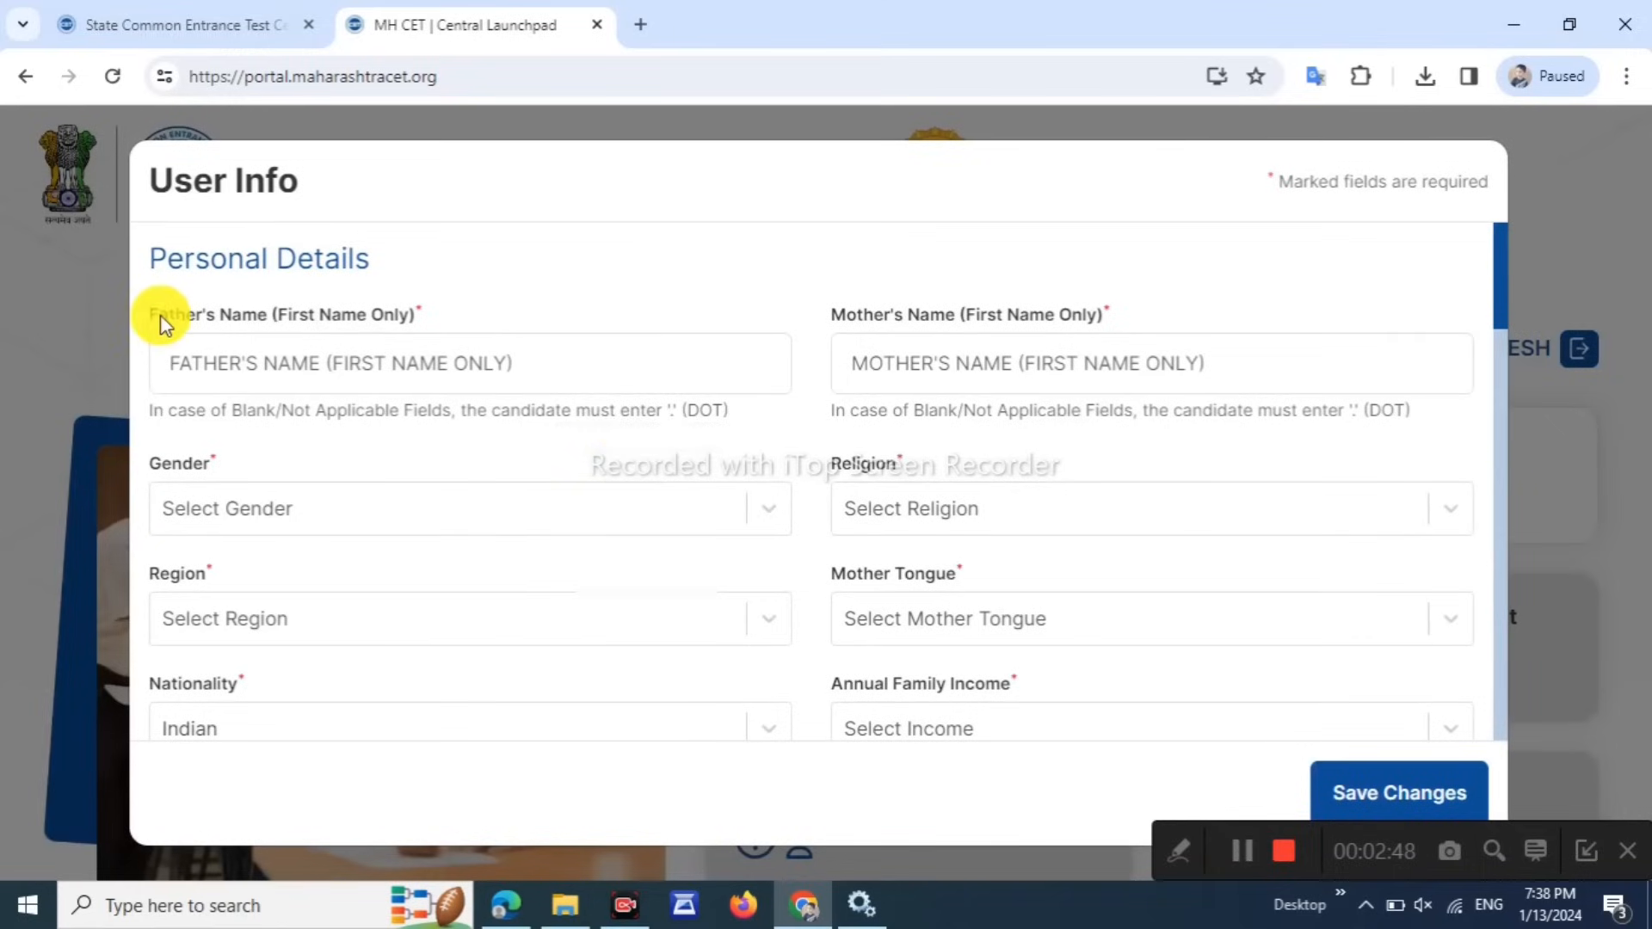
Set Gender to Male and Religion to Hindu in User Info
left_click(456, 314)
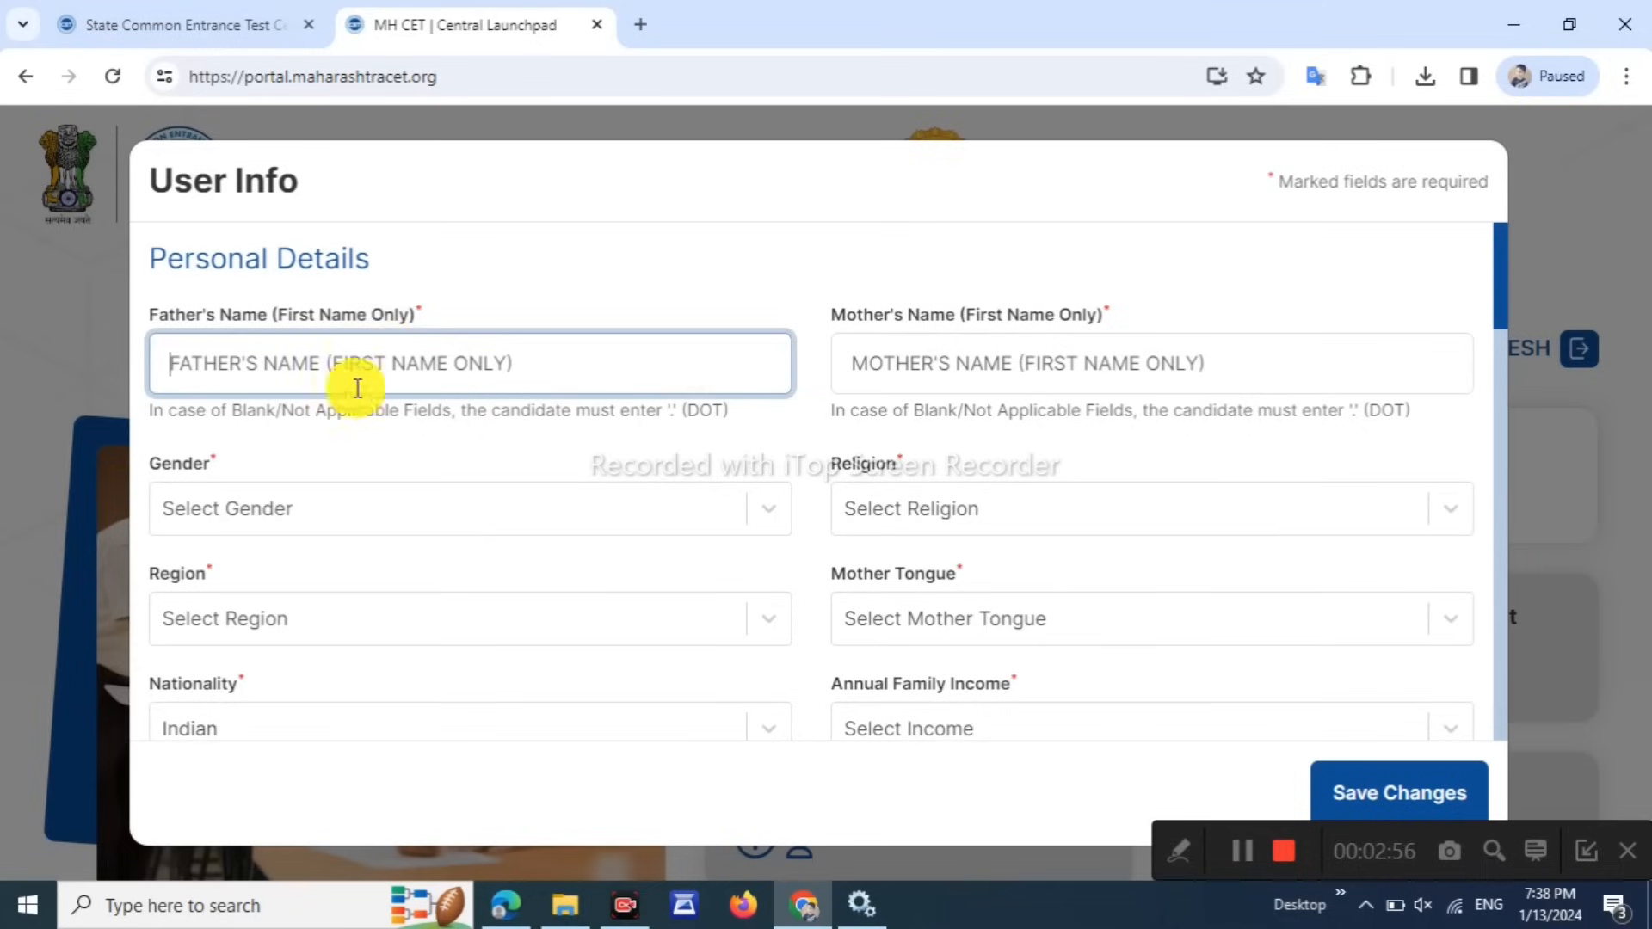
left_click_drag(895, 312, 991, 318)
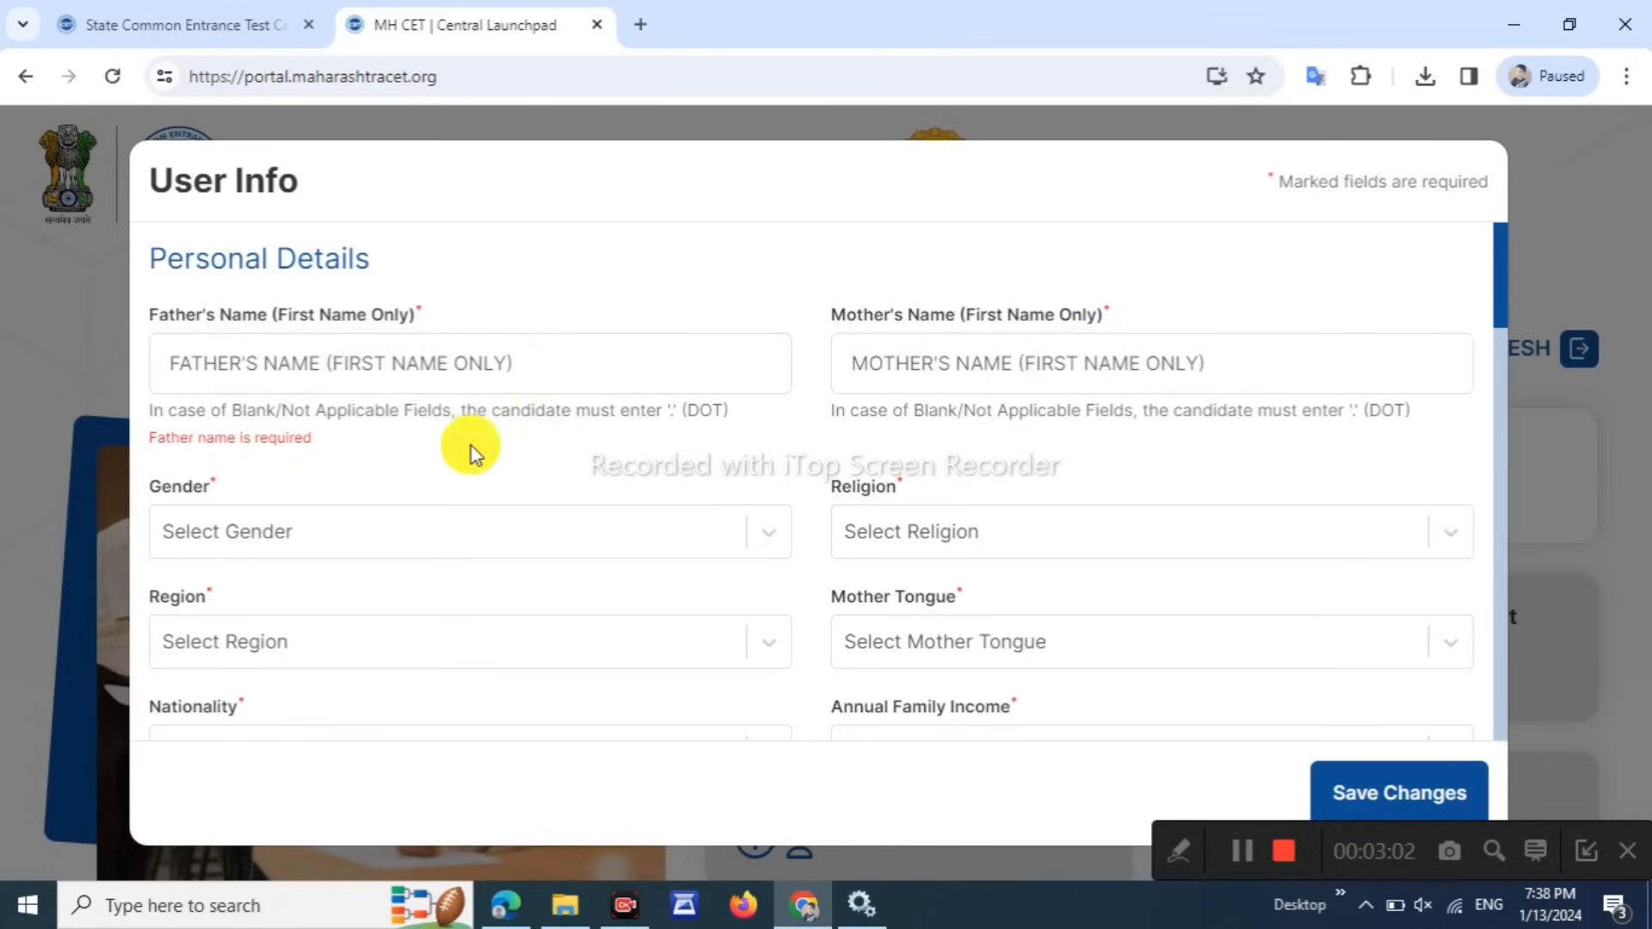
left_click_drag(161, 489, 280, 497)
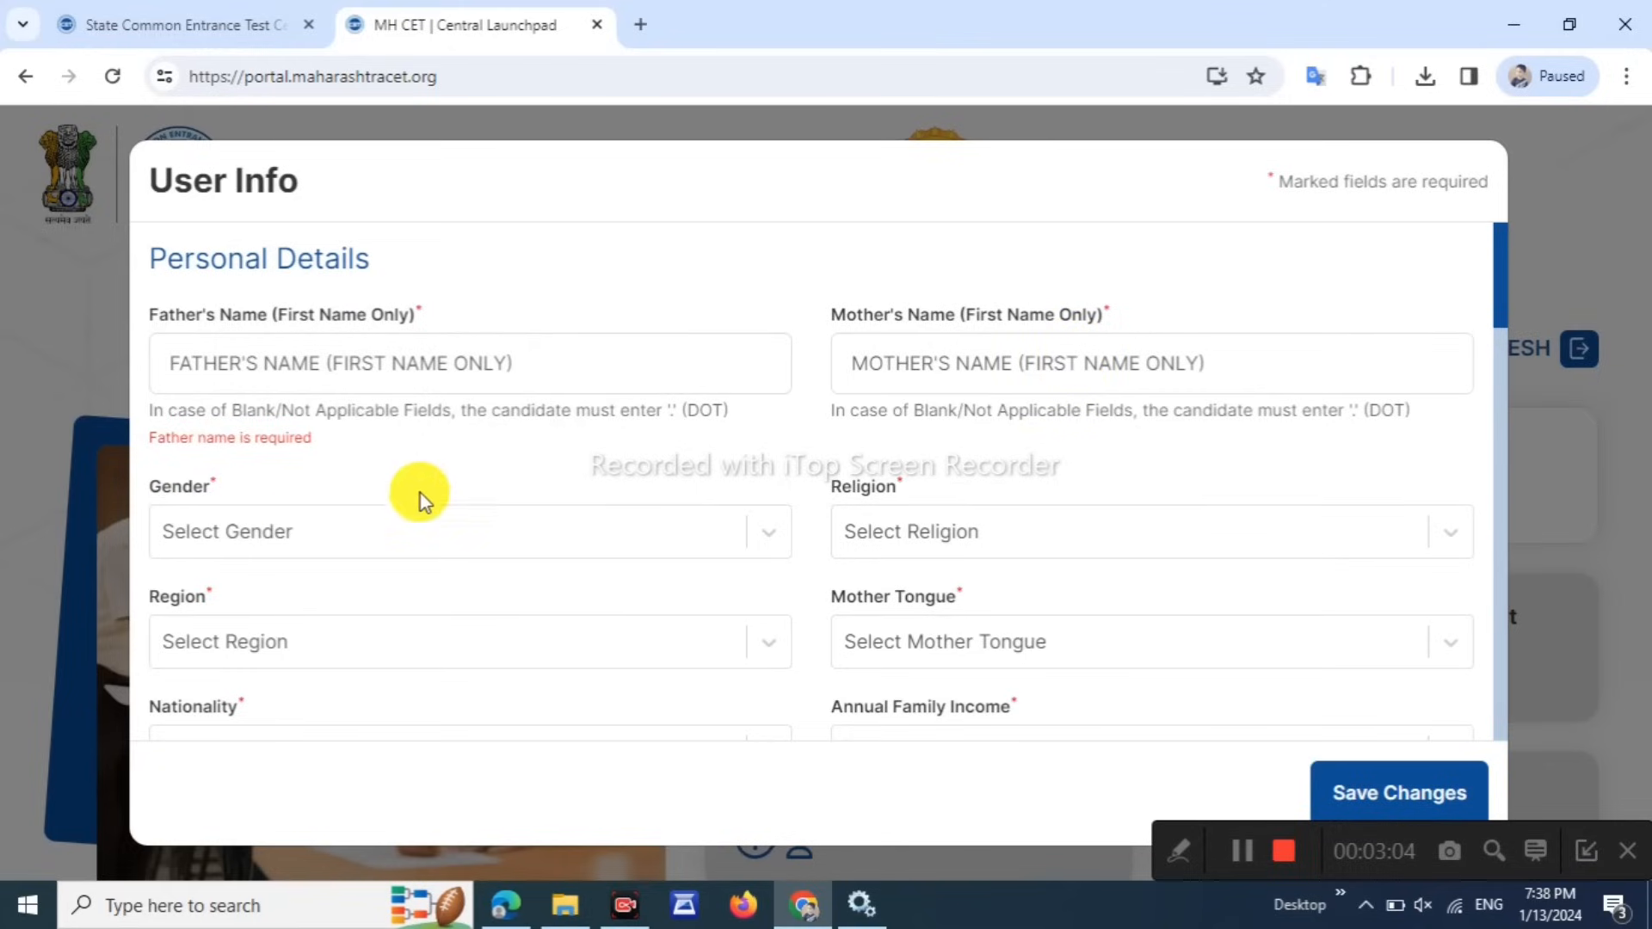
left_click(416, 533)
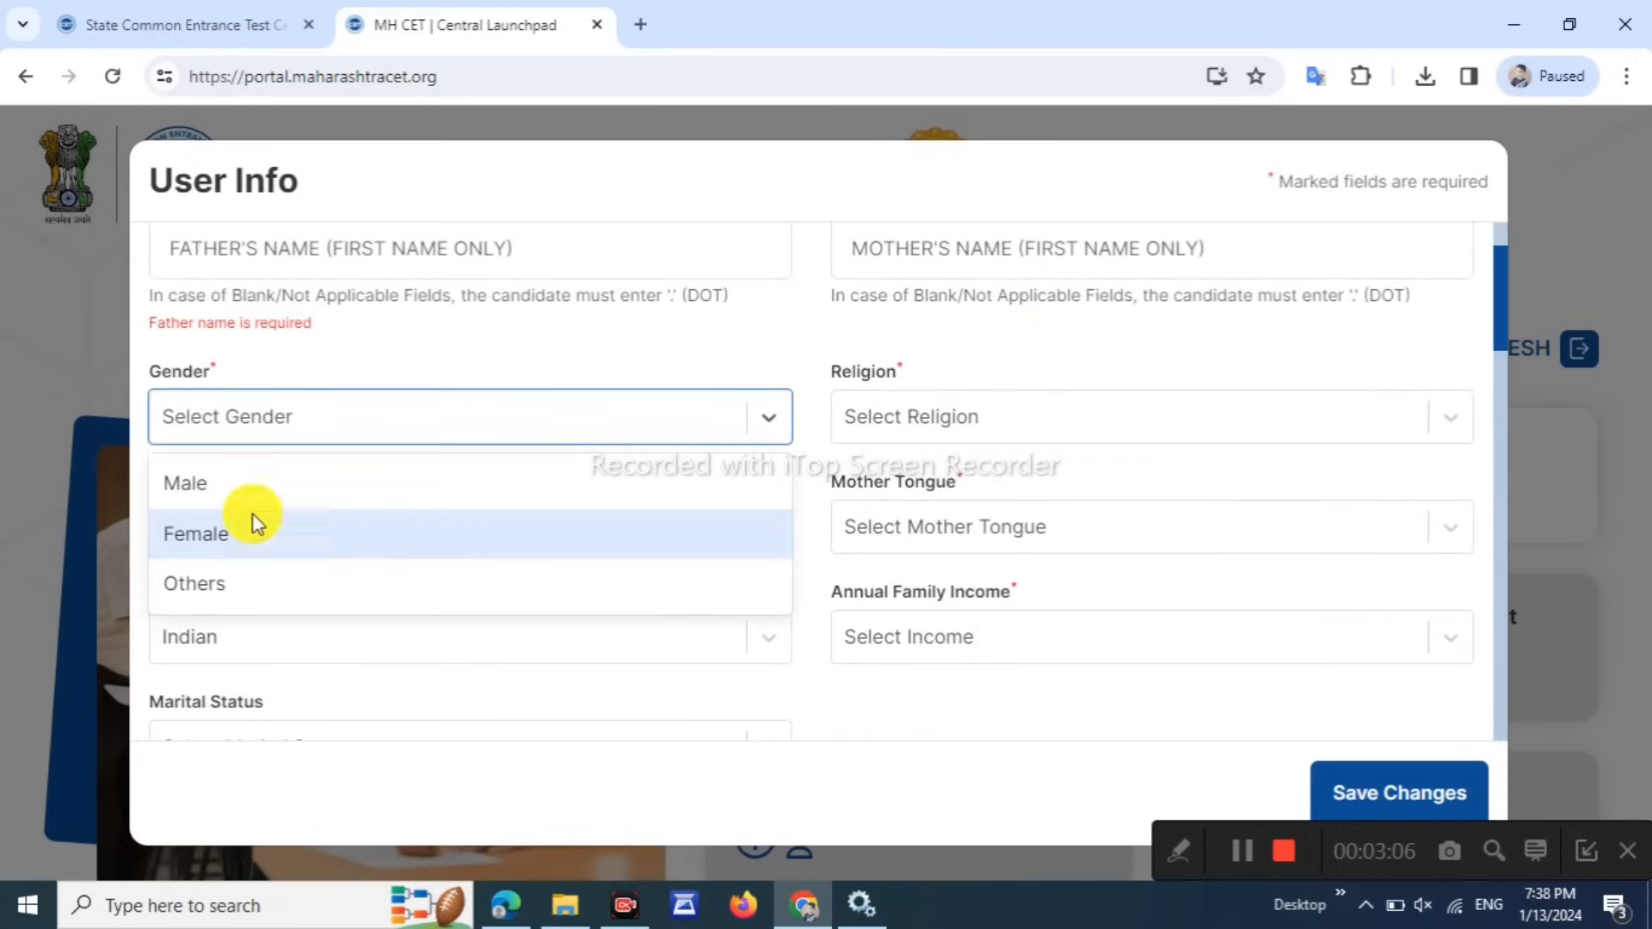
left_click(243, 492)
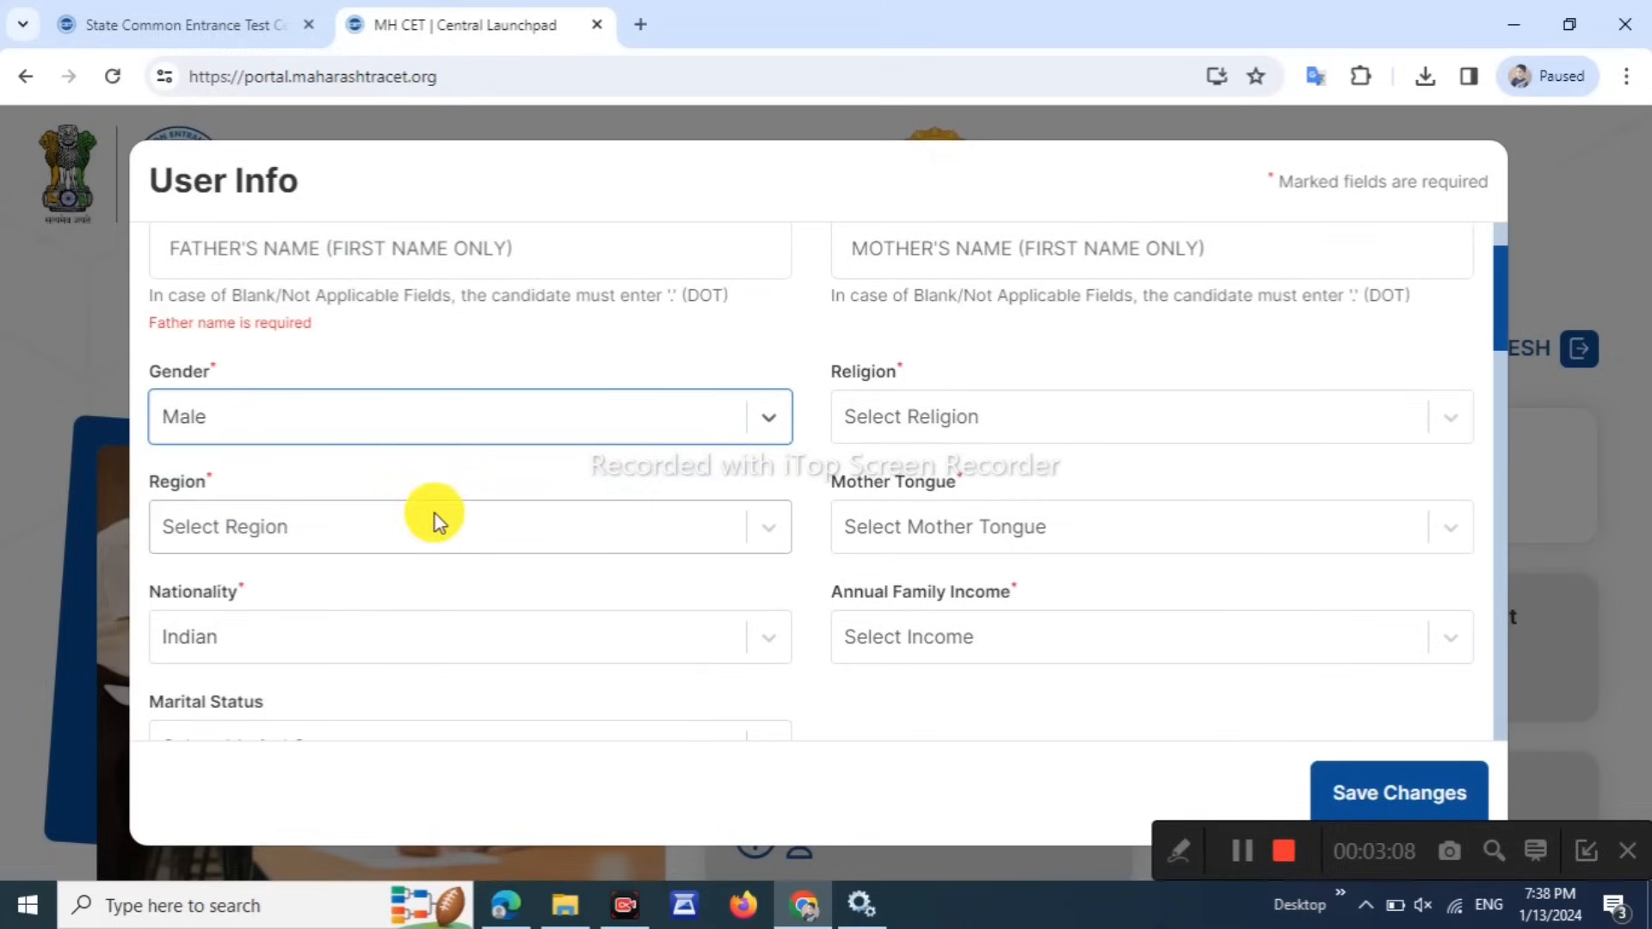
left_click_drag(842, 371, 891, 375)
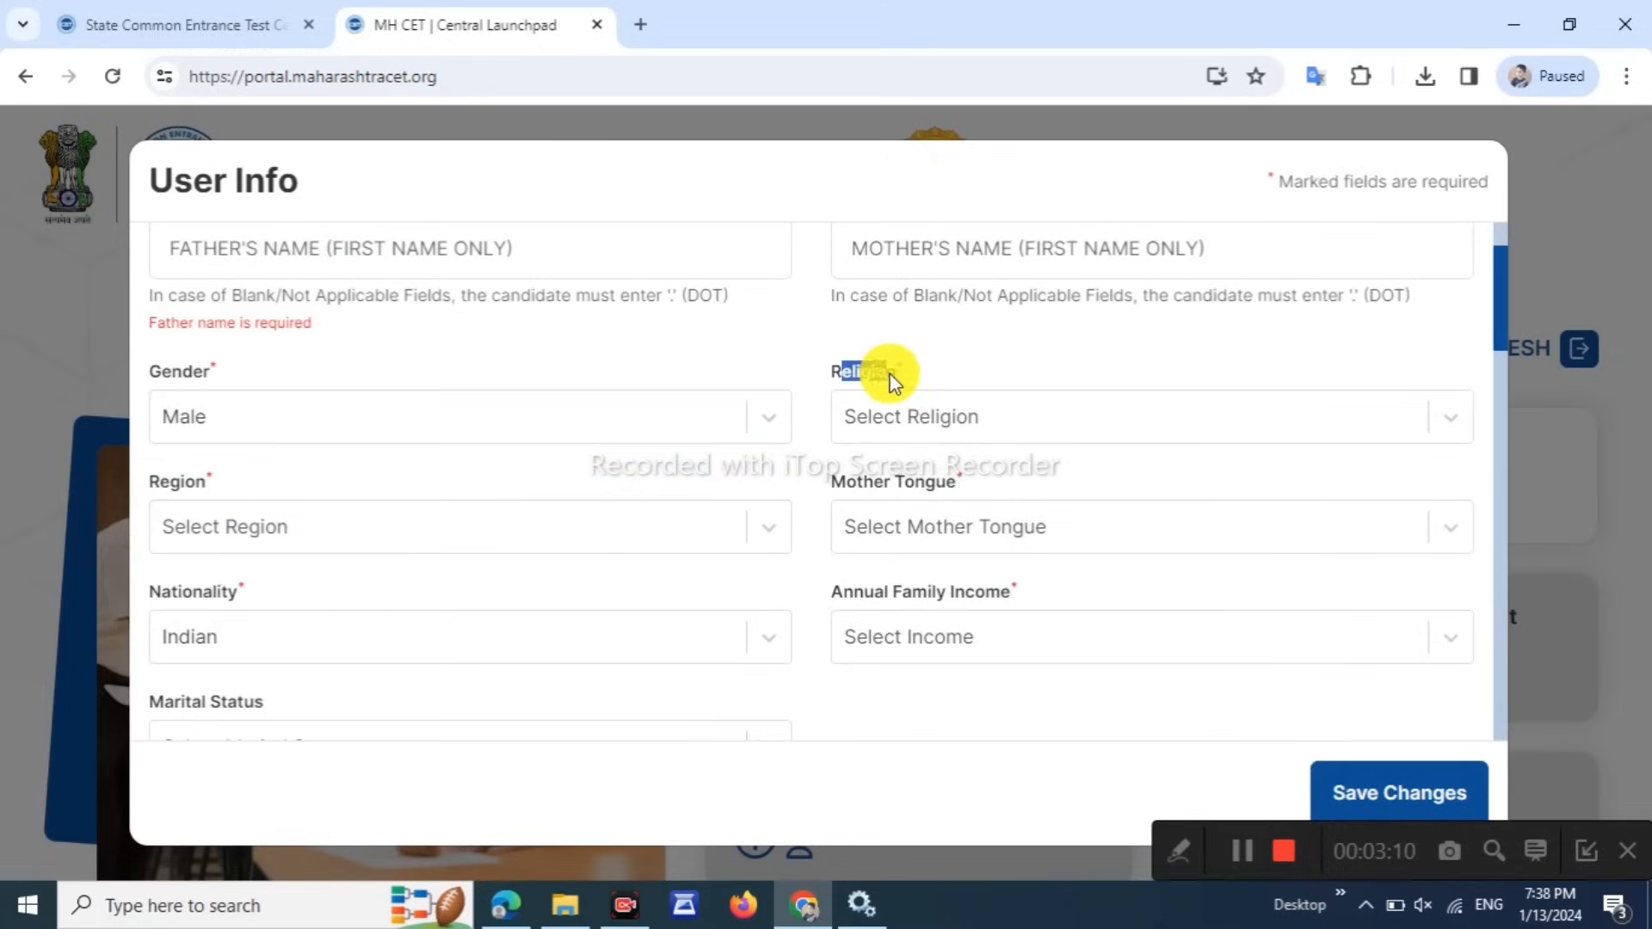
left_click(944, 425)
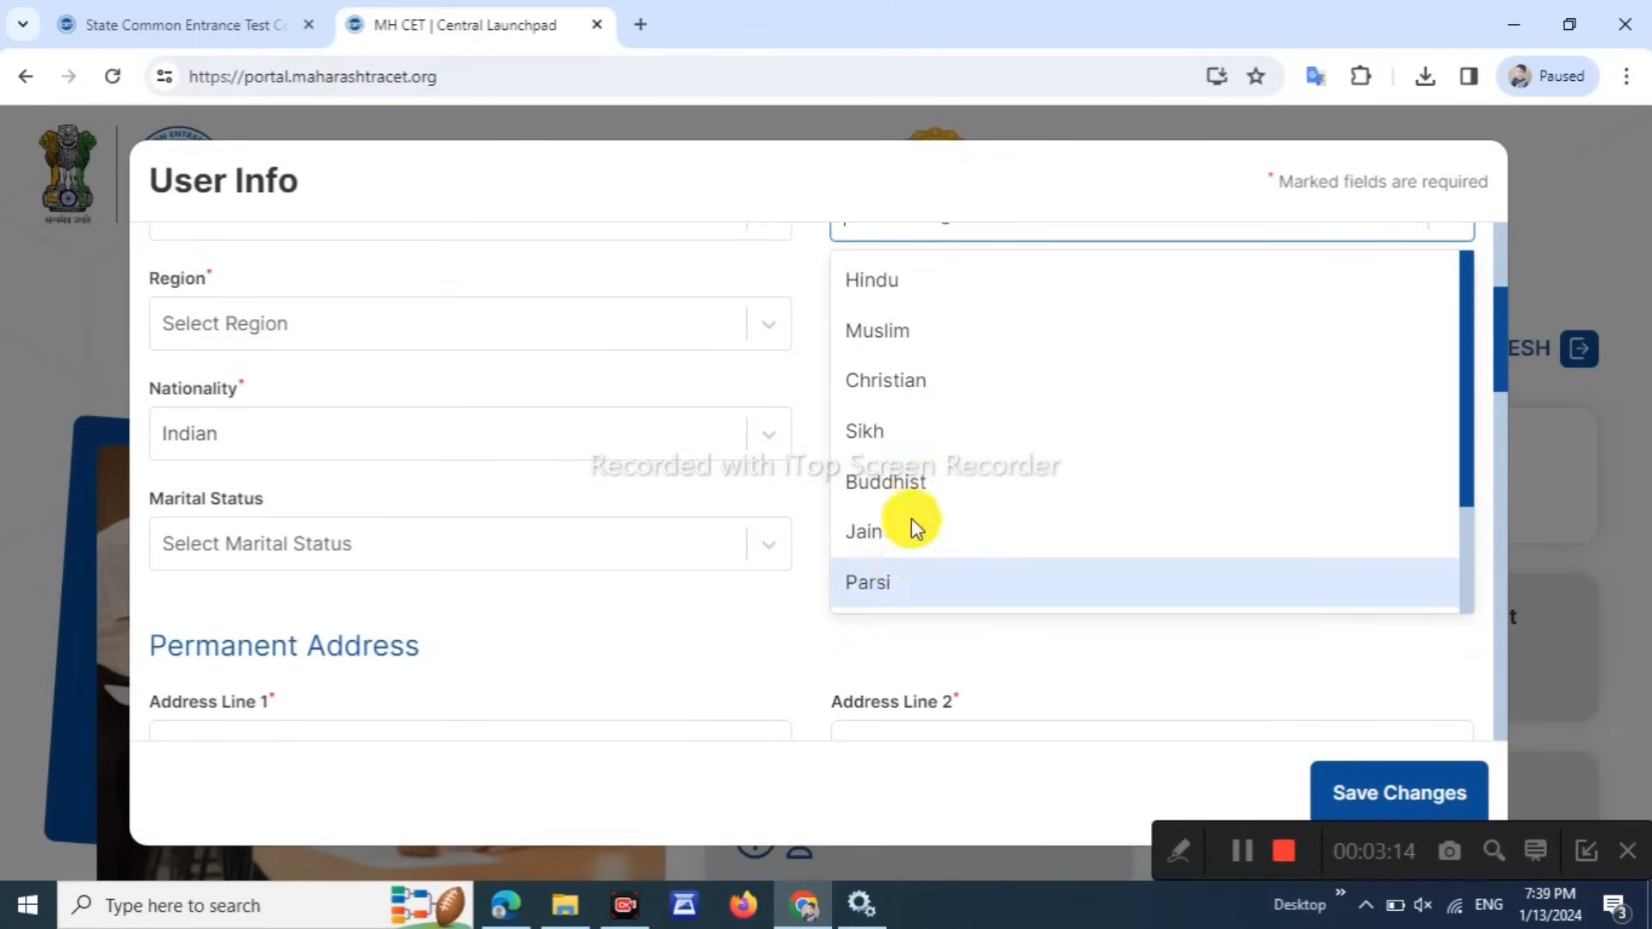
left_click(891, 280)
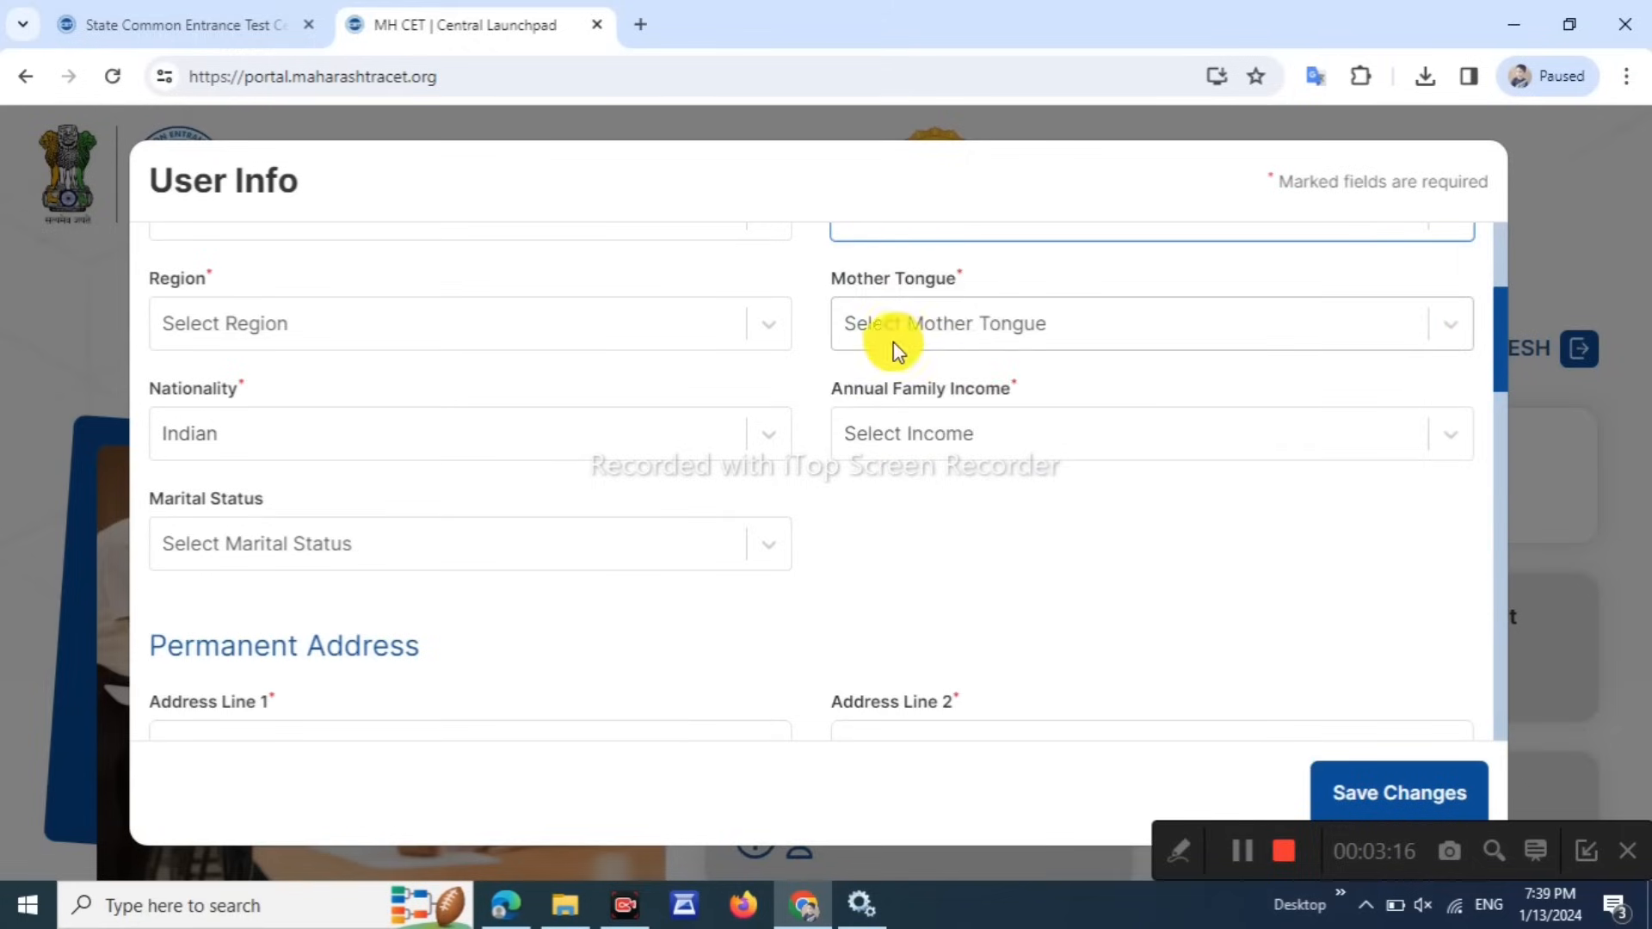
Set Region to Rural and Mother Tongue to Marathi
scroll(958, 323, "up", 2)
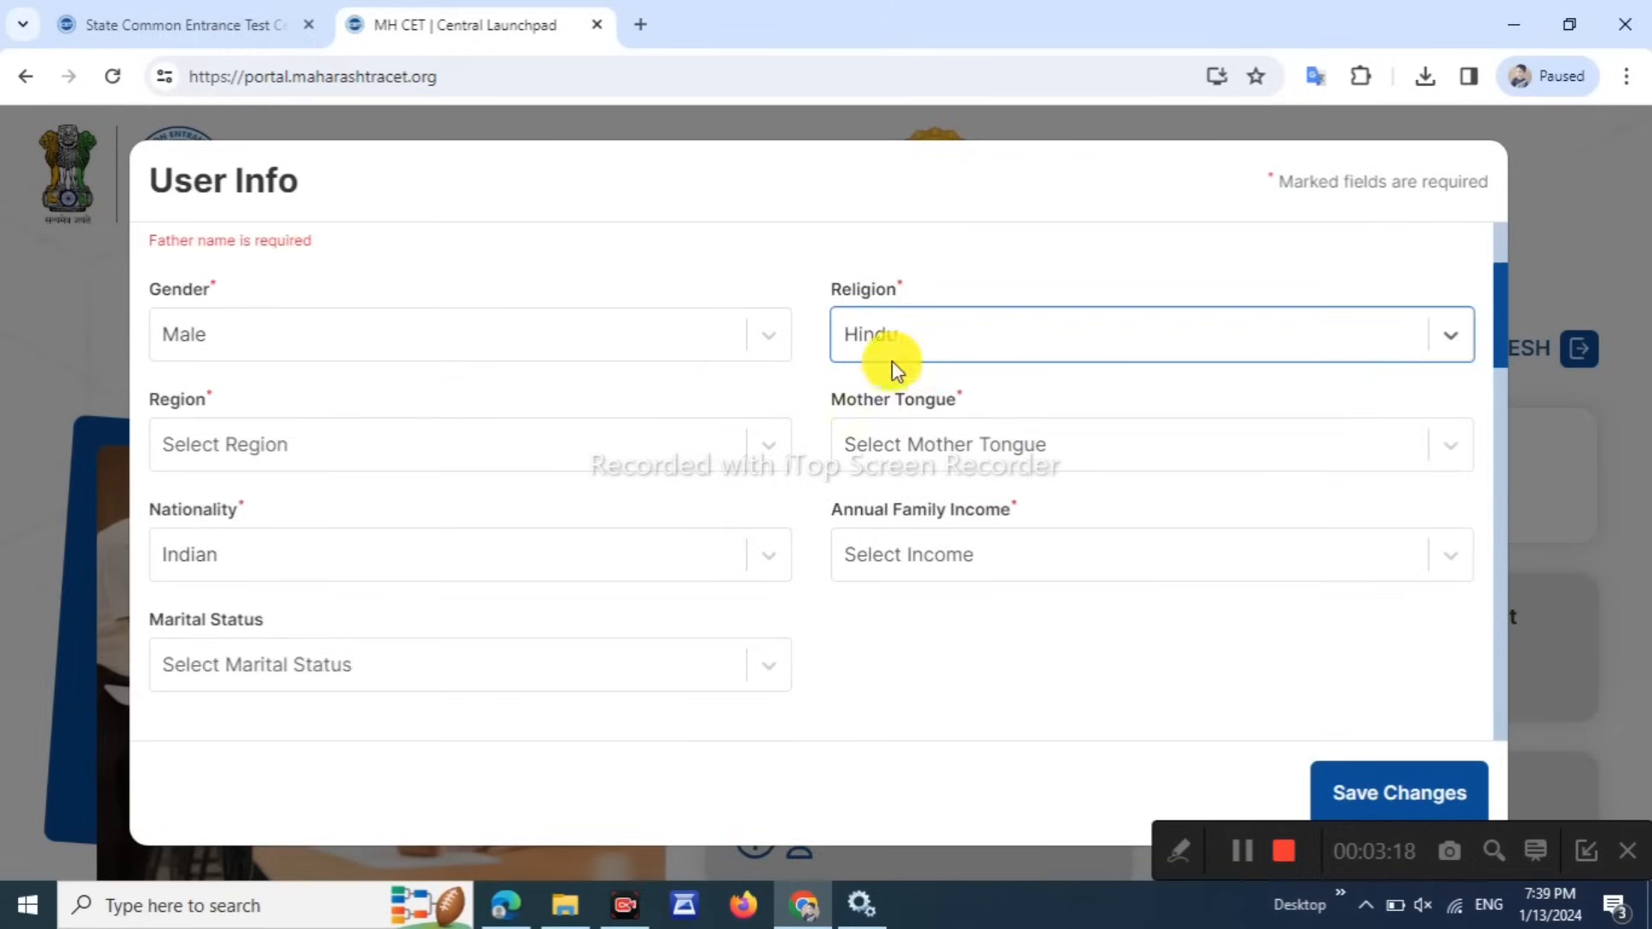
left_click(196, 444)
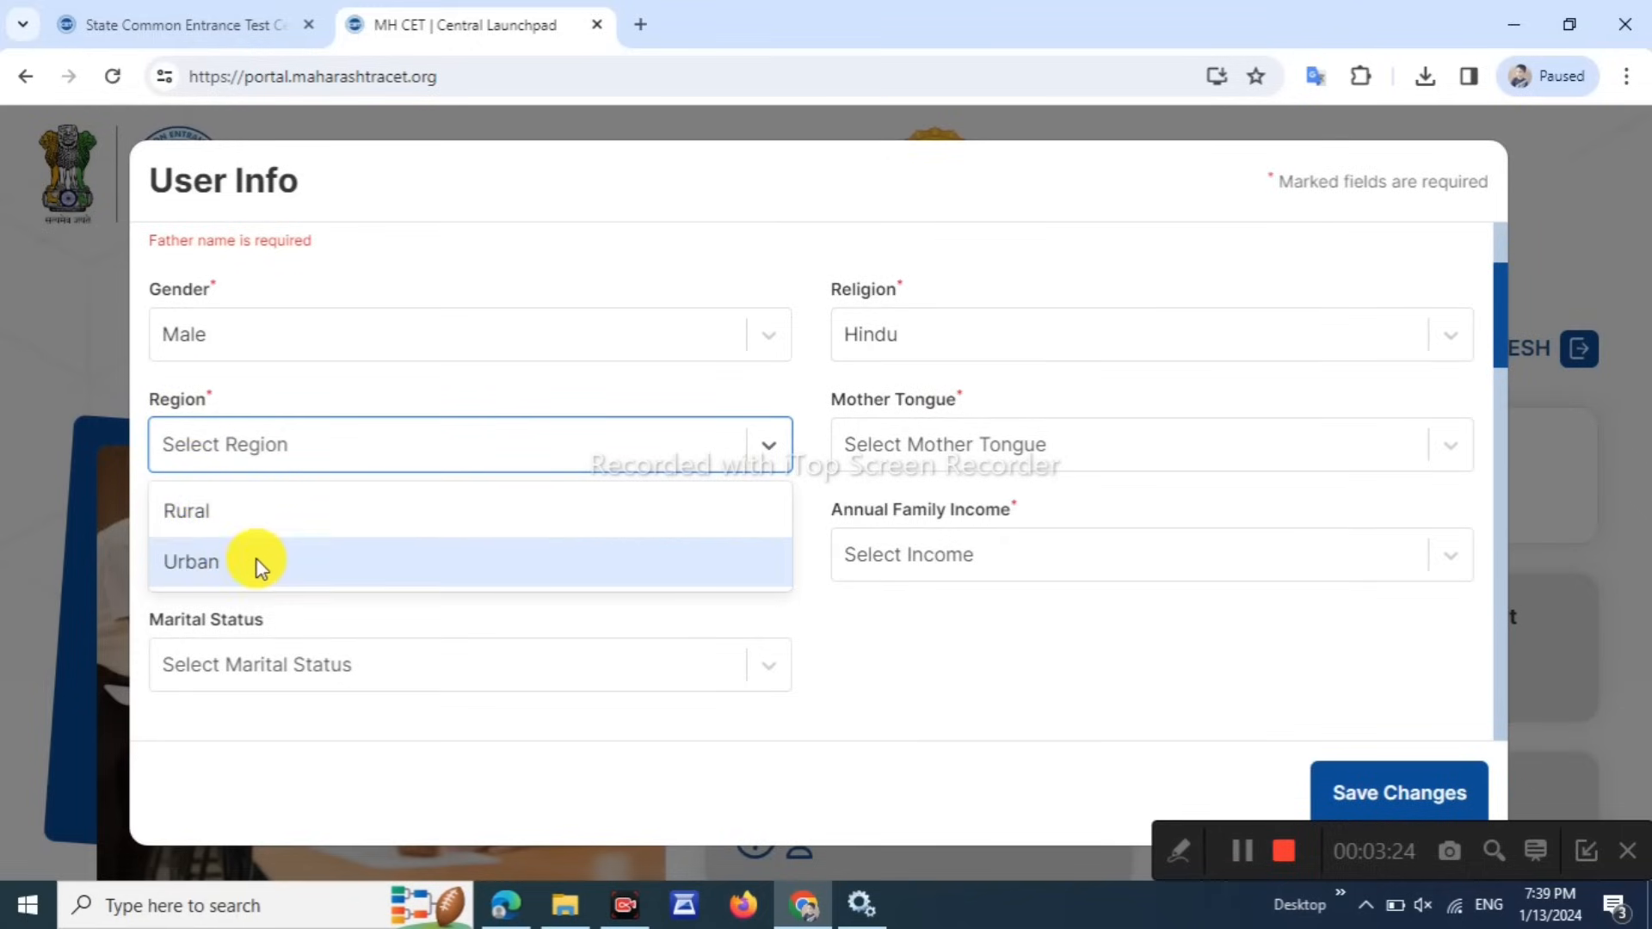
left_click(411, 507)
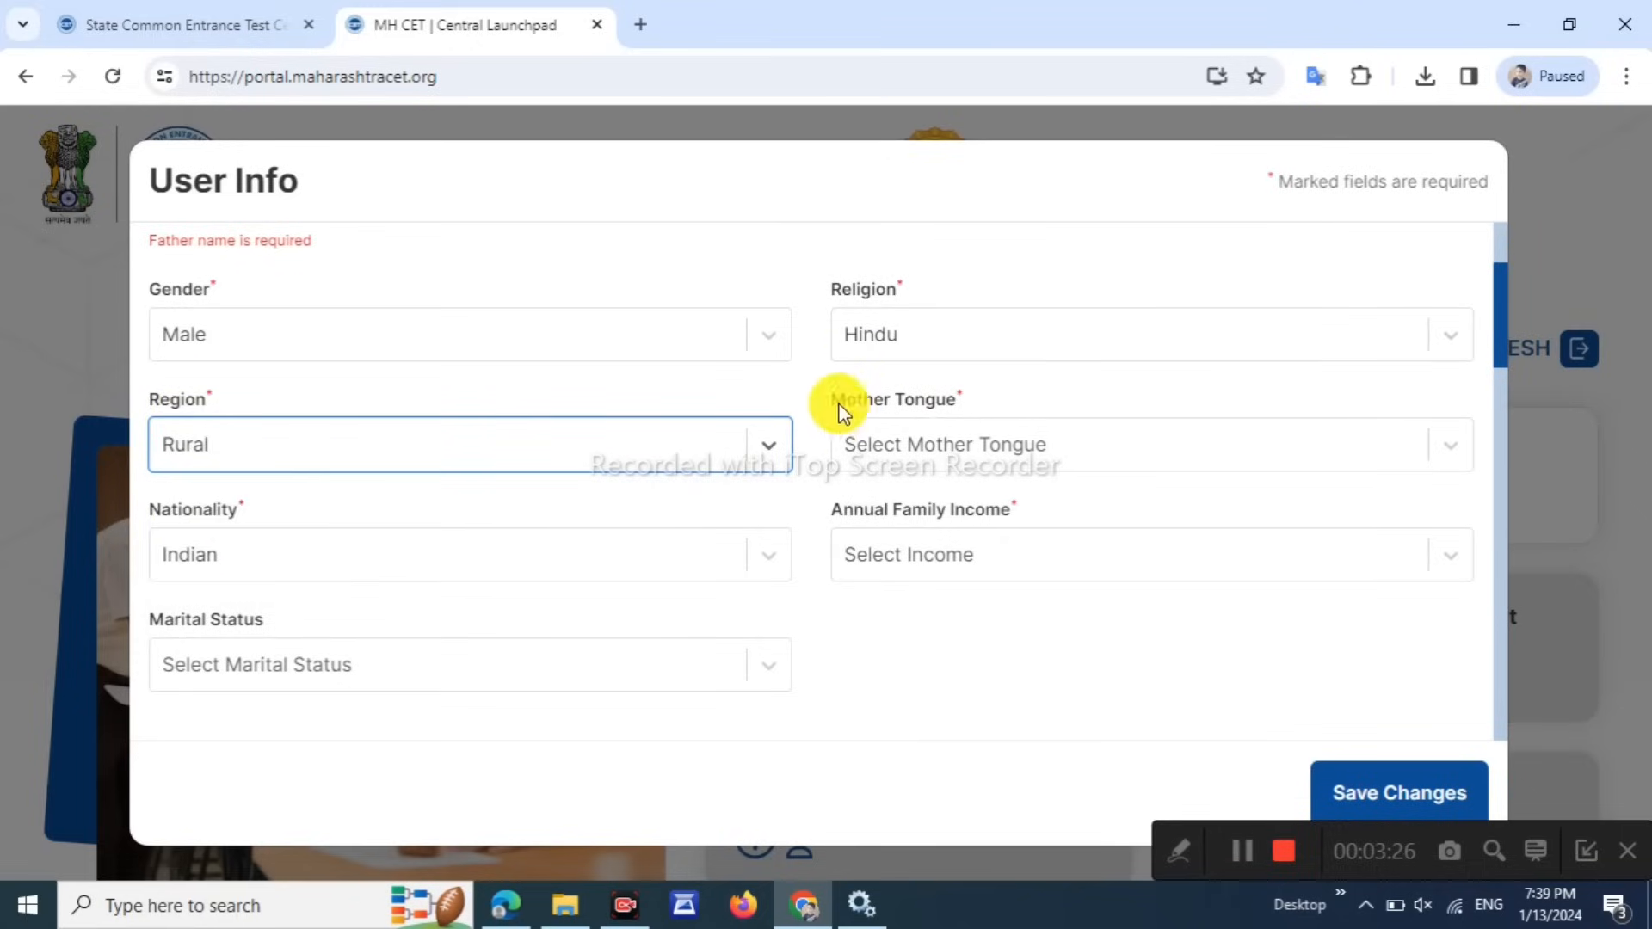
left_click_drag(839, 410, 945, 390)
left_click(1095, 405)
left_click(1056, 439)
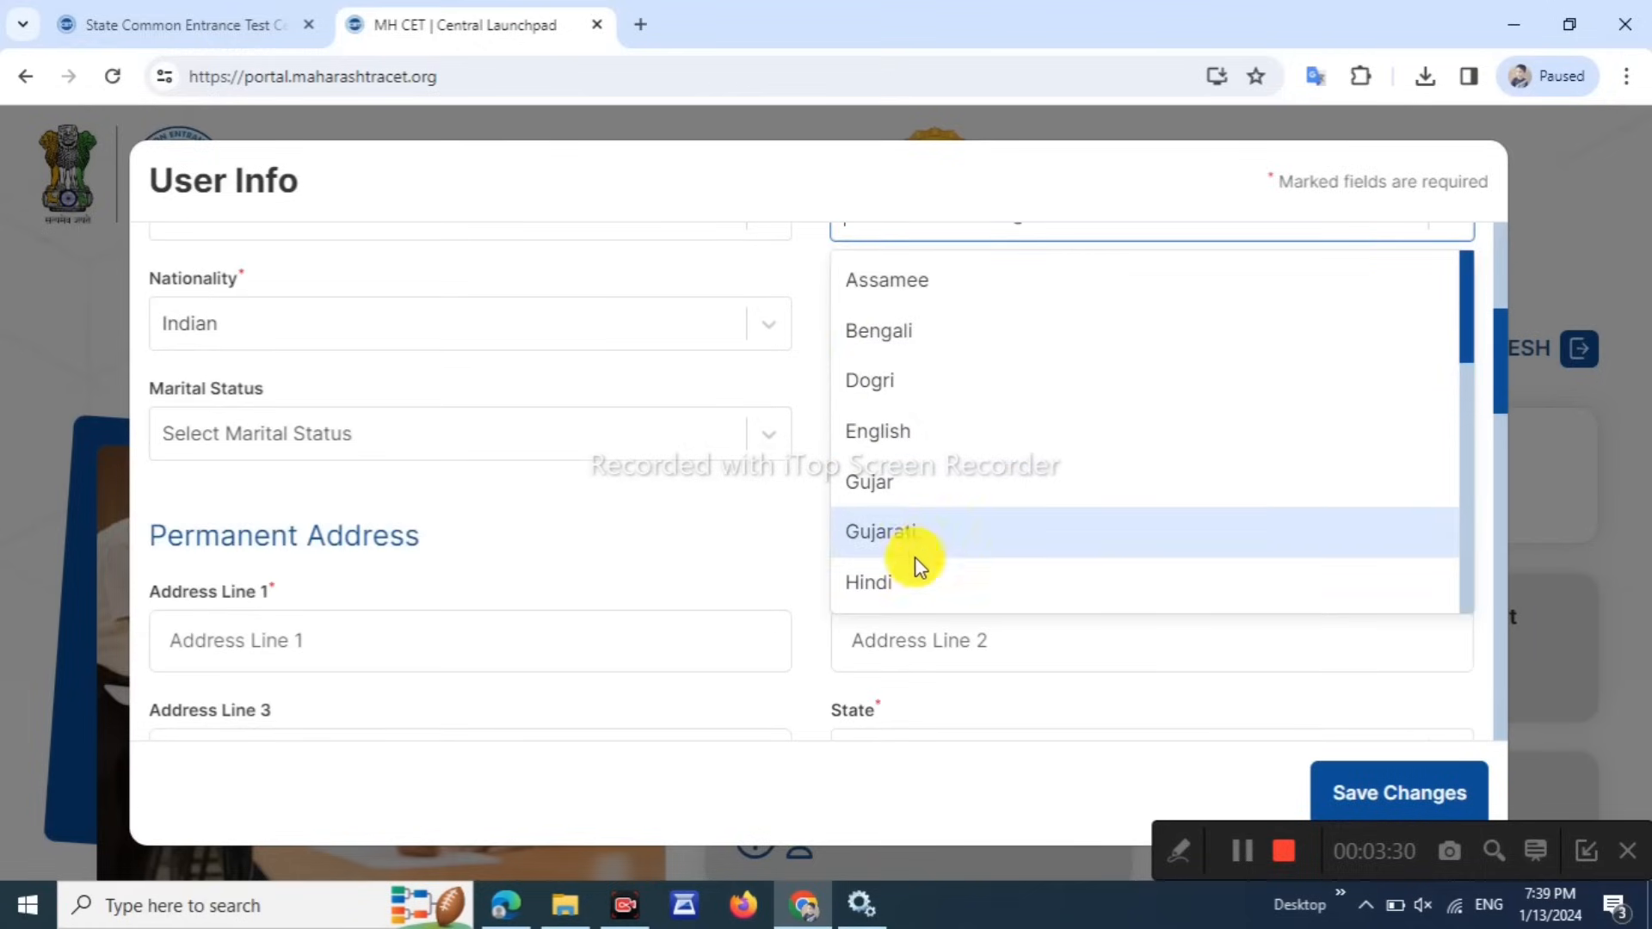
scroll(915, 564, "down", 3)
scroll(927, 481, "down", 2)
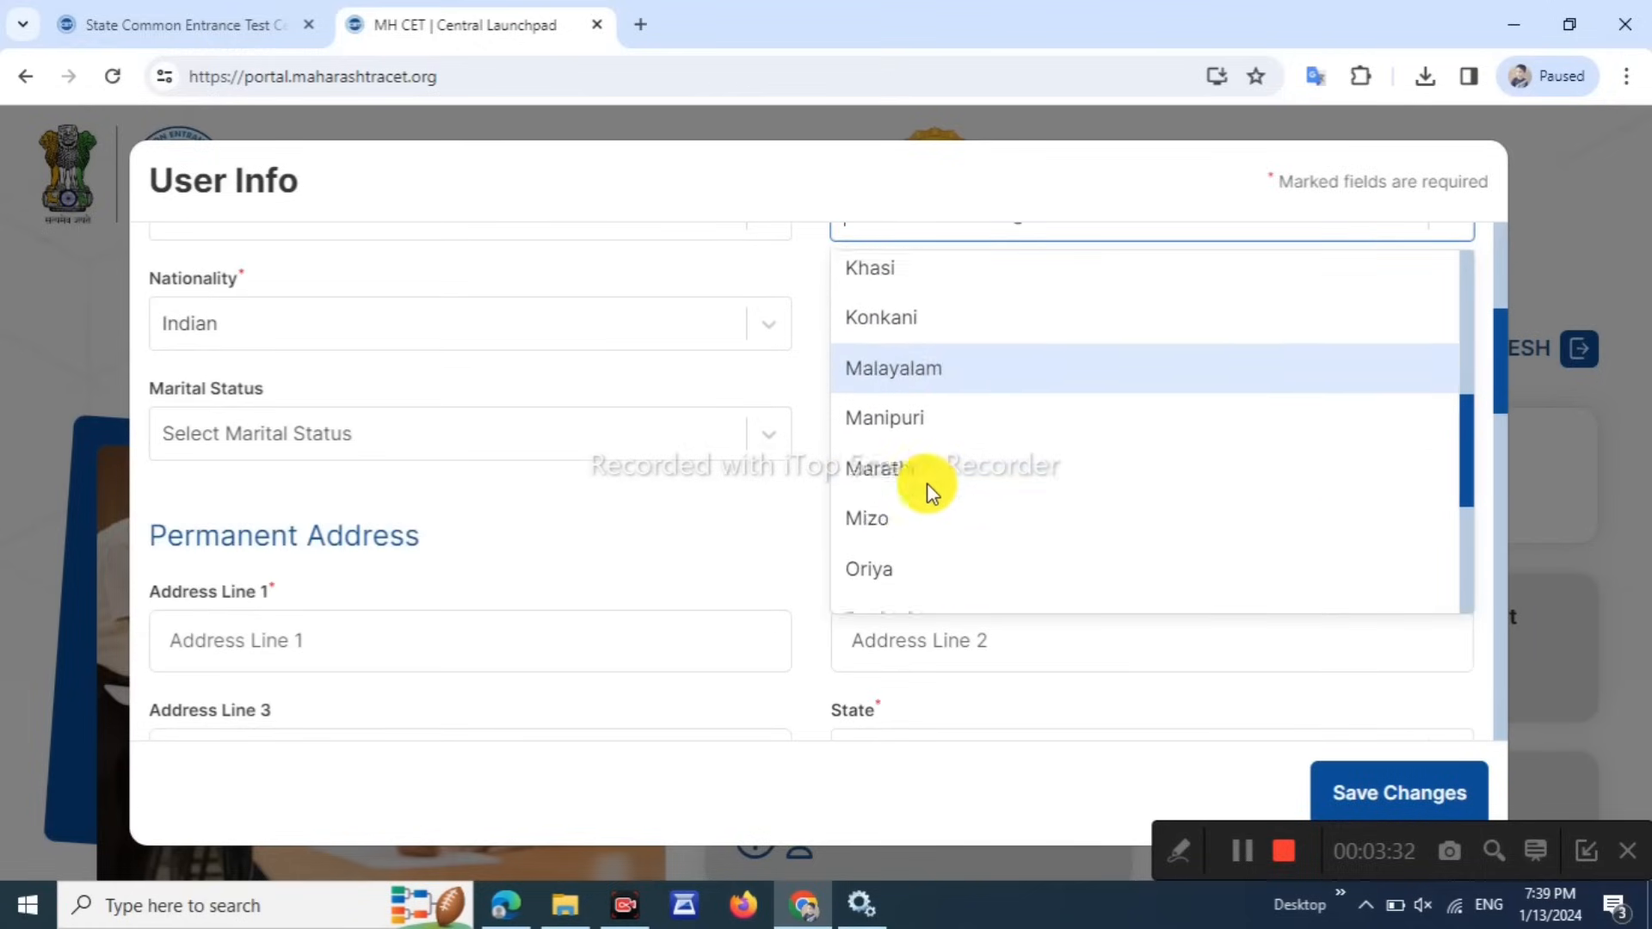
left_click(926, 456)
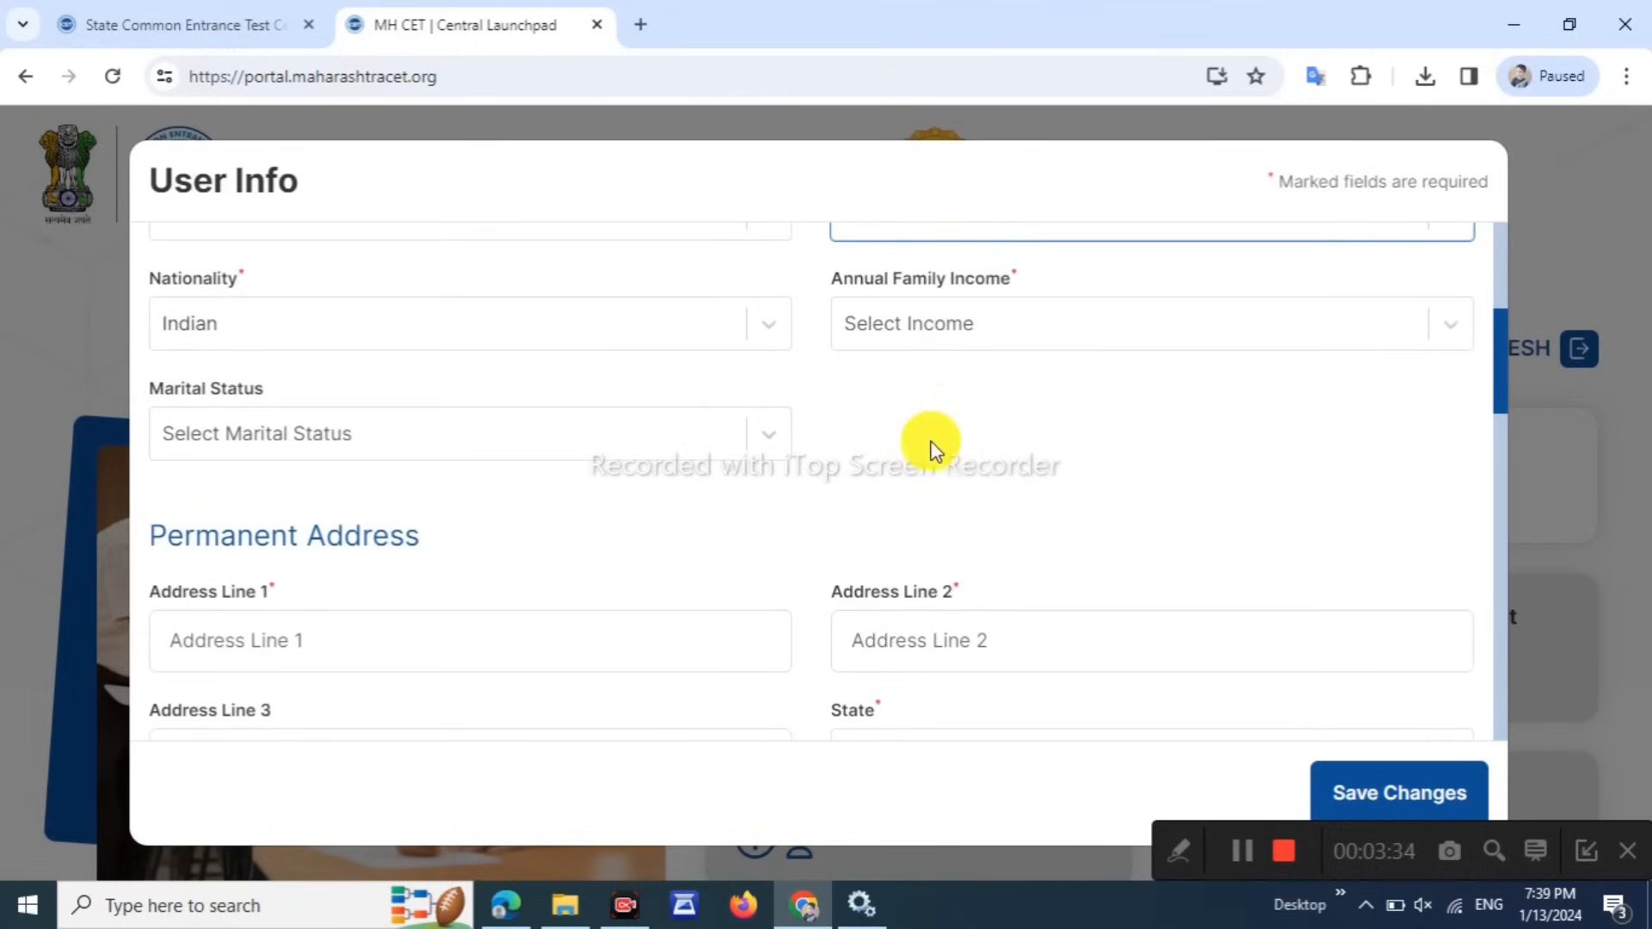
Set Annual Family Income to 15,001 - 50,000 and Marital Status to UnMarried
scroll(933, 447, "up", 1)
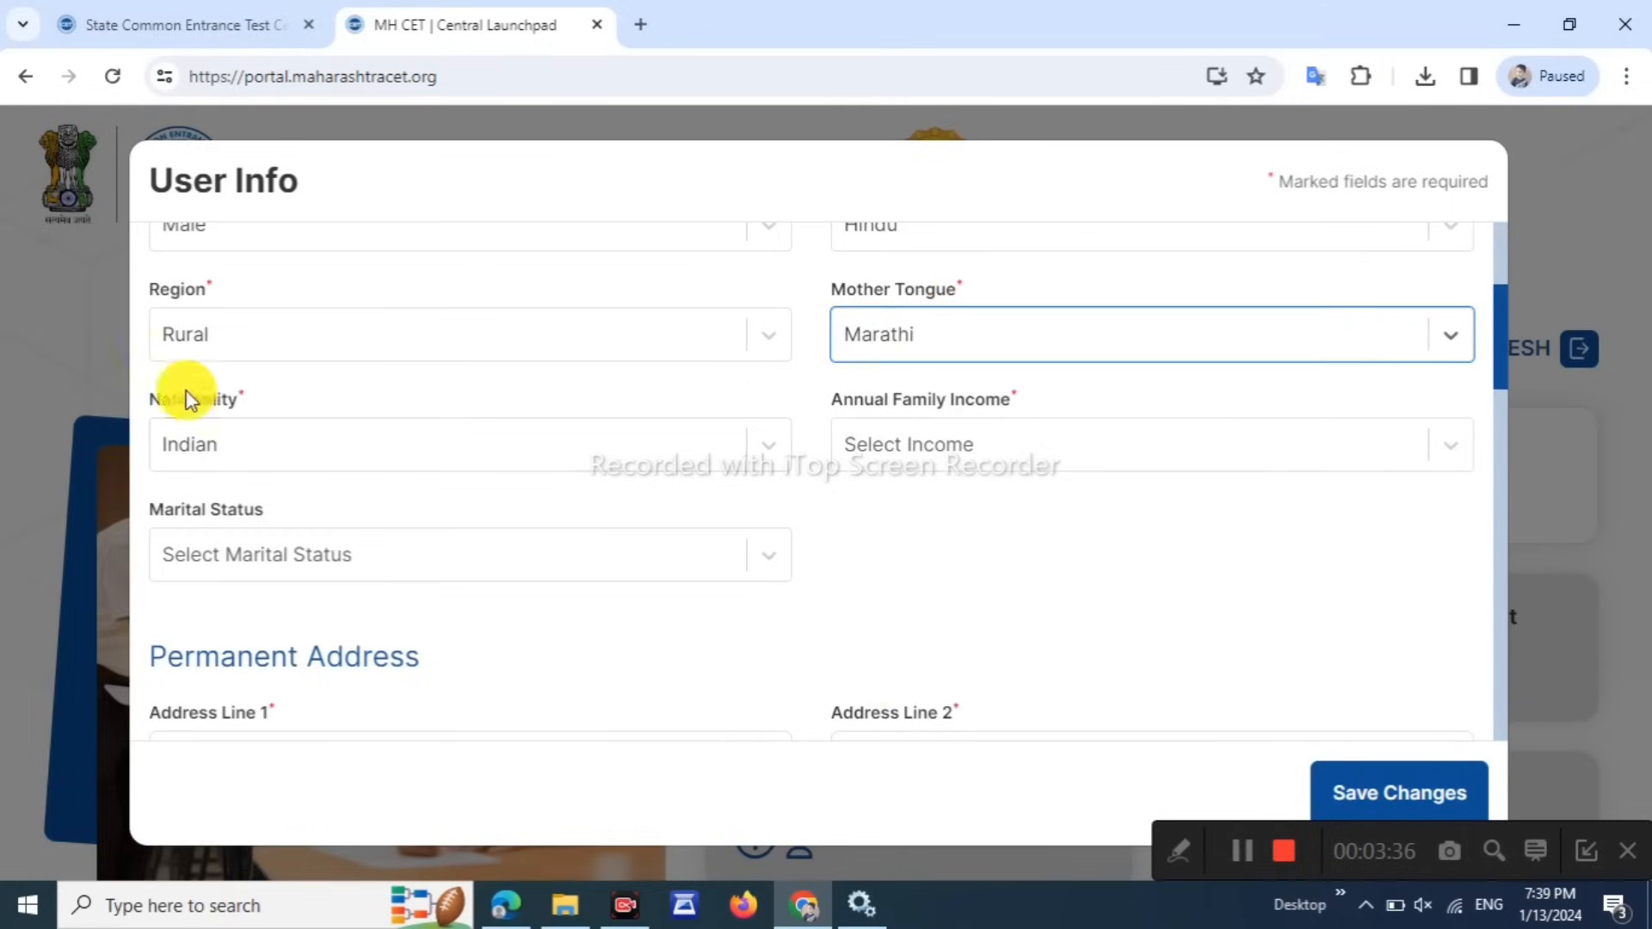
double_click(157, 398)
left_click(817, 419)
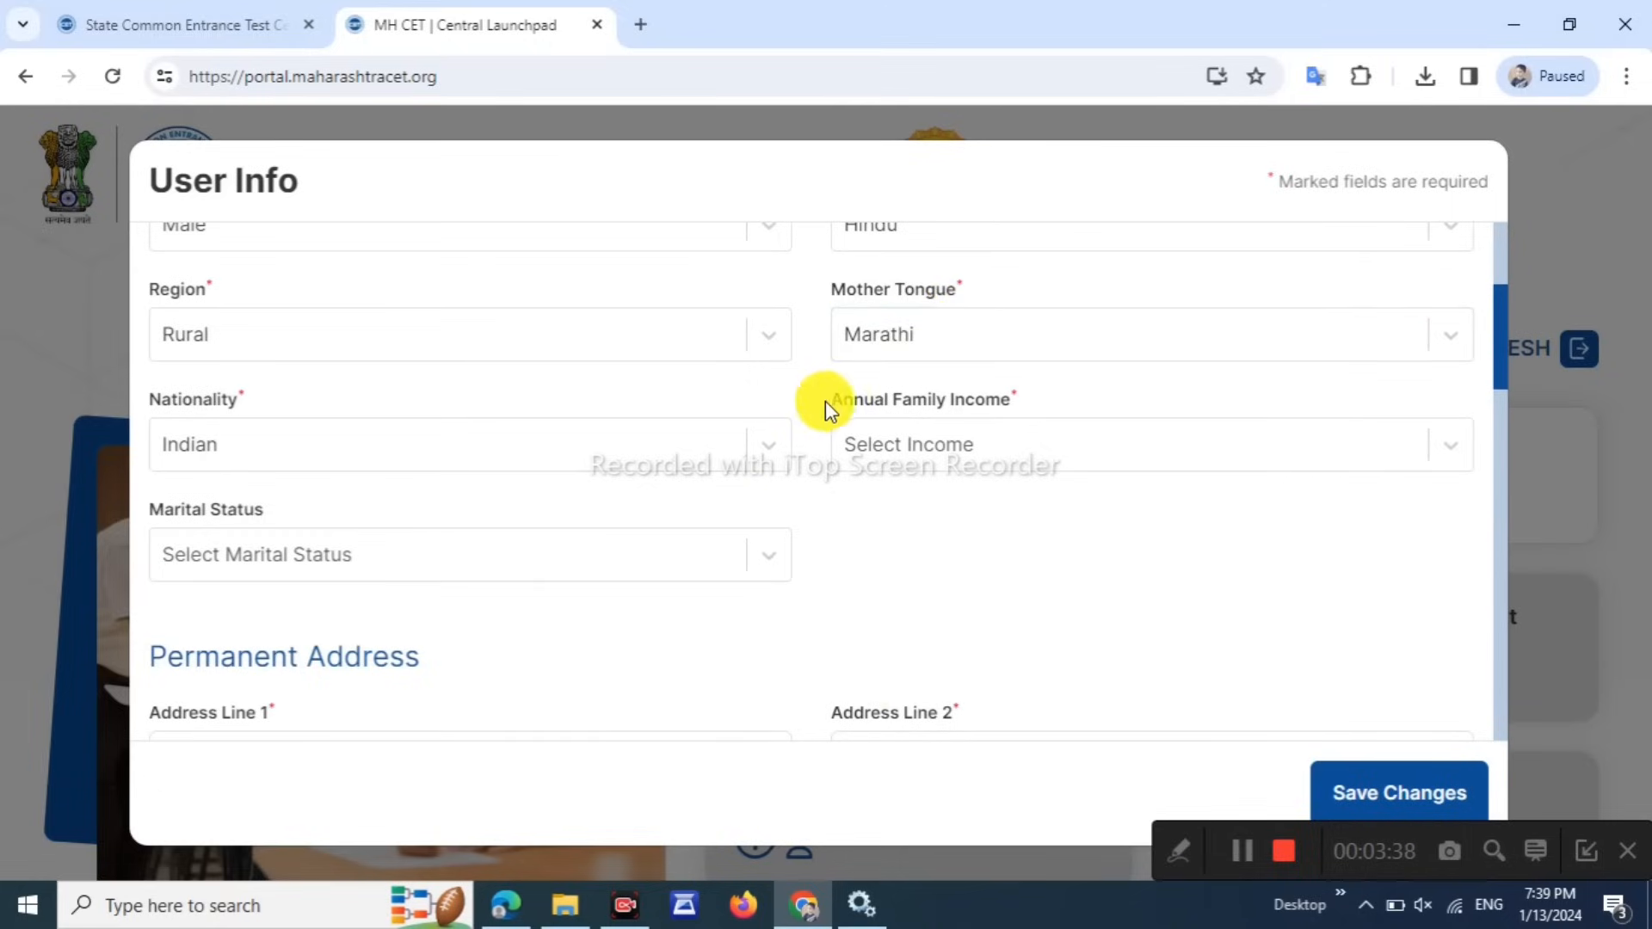
left_click_drag(833, 401, 998, 417)
left_click(1033, 446)
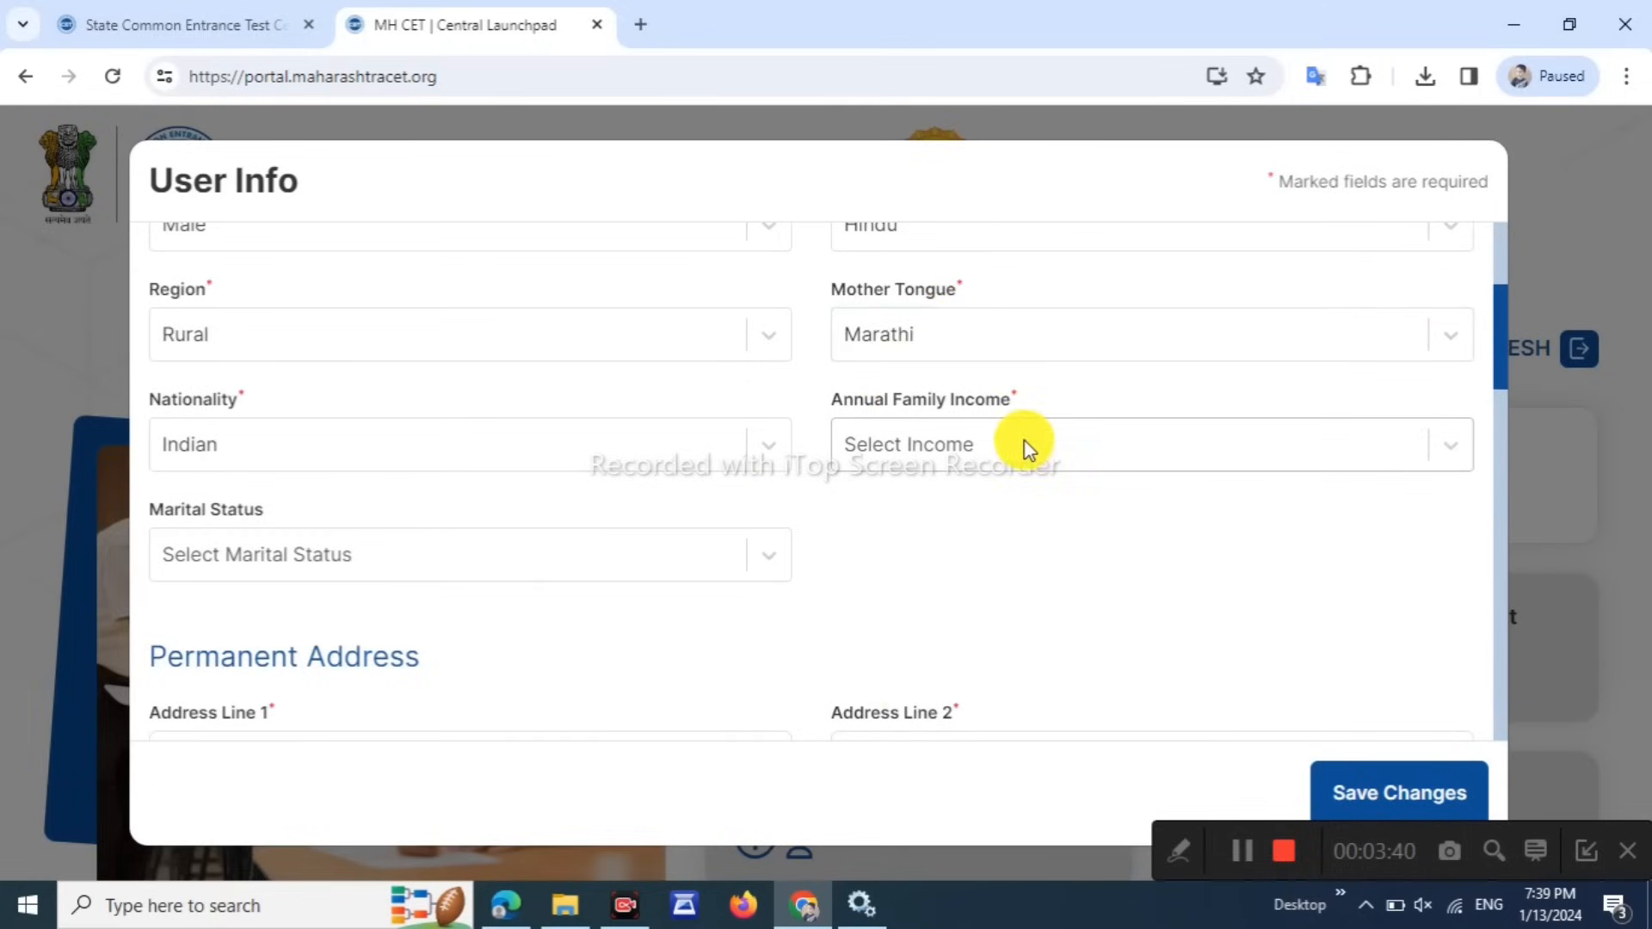
left_click(1028, 445)
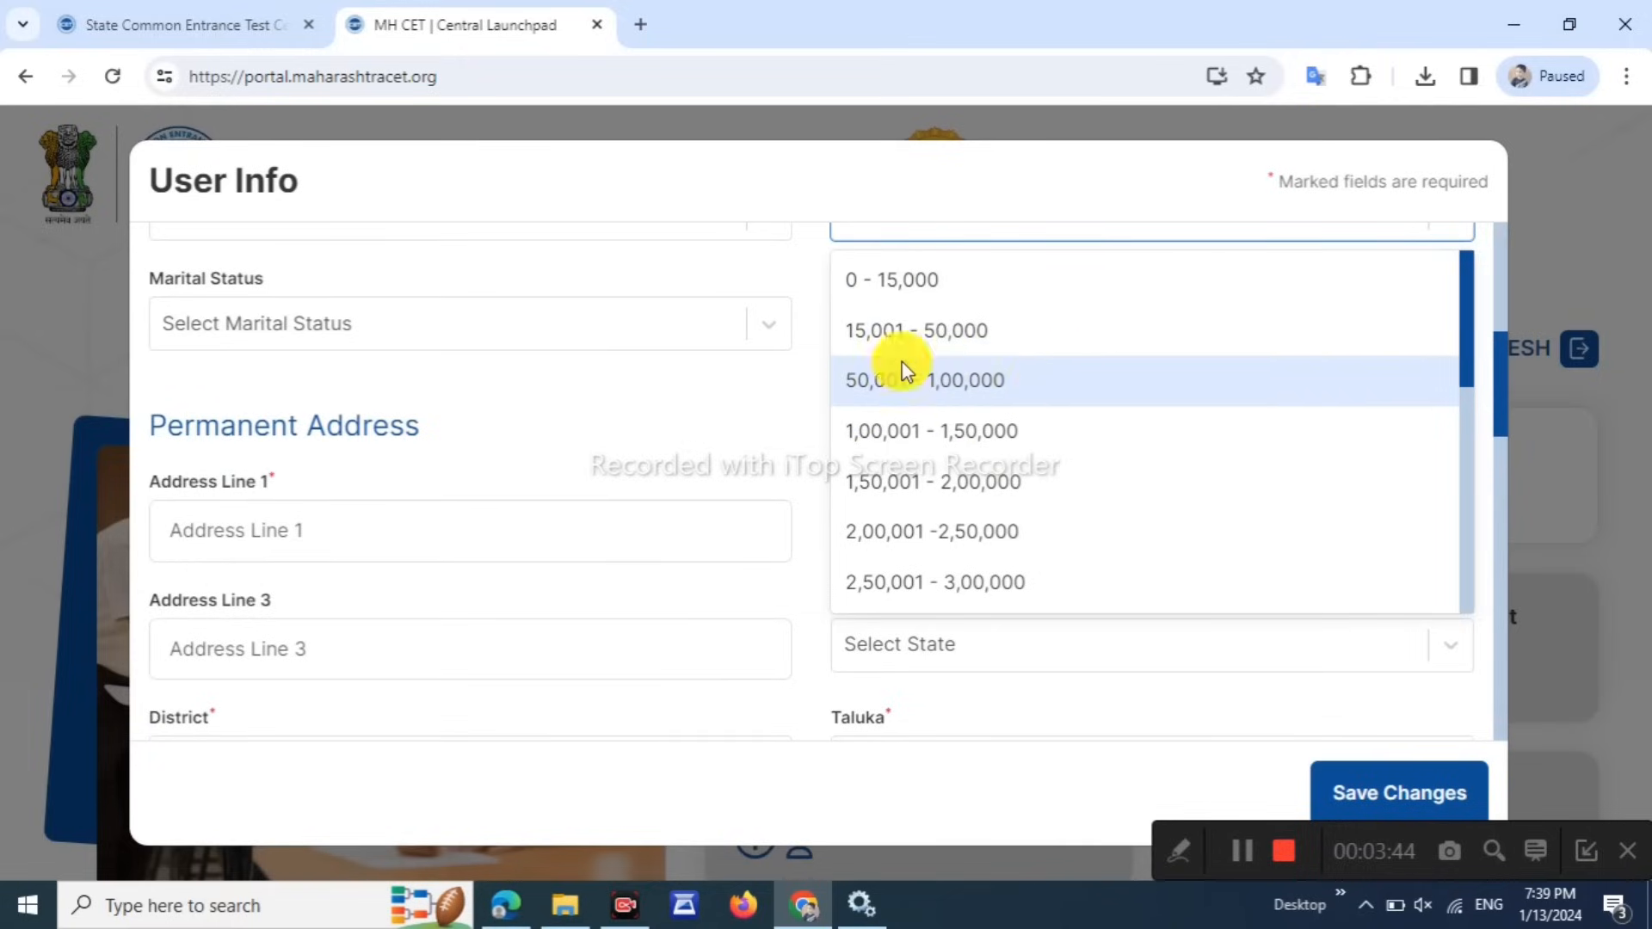
left_click(921, 332)
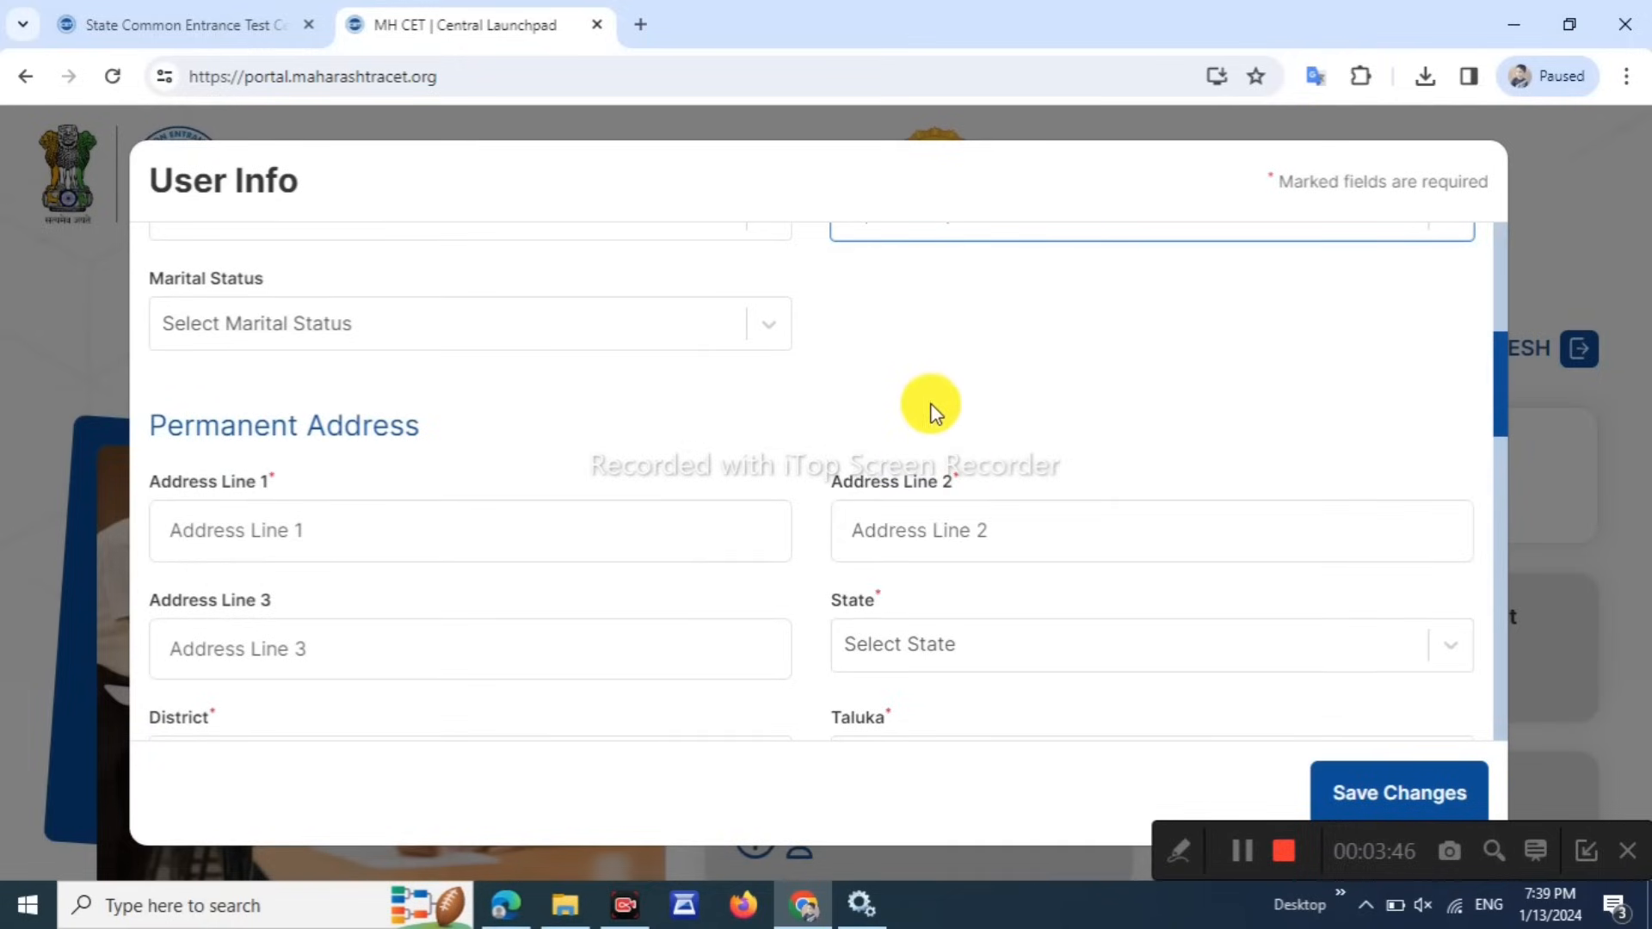
scroll(936, 413, "up", 1)
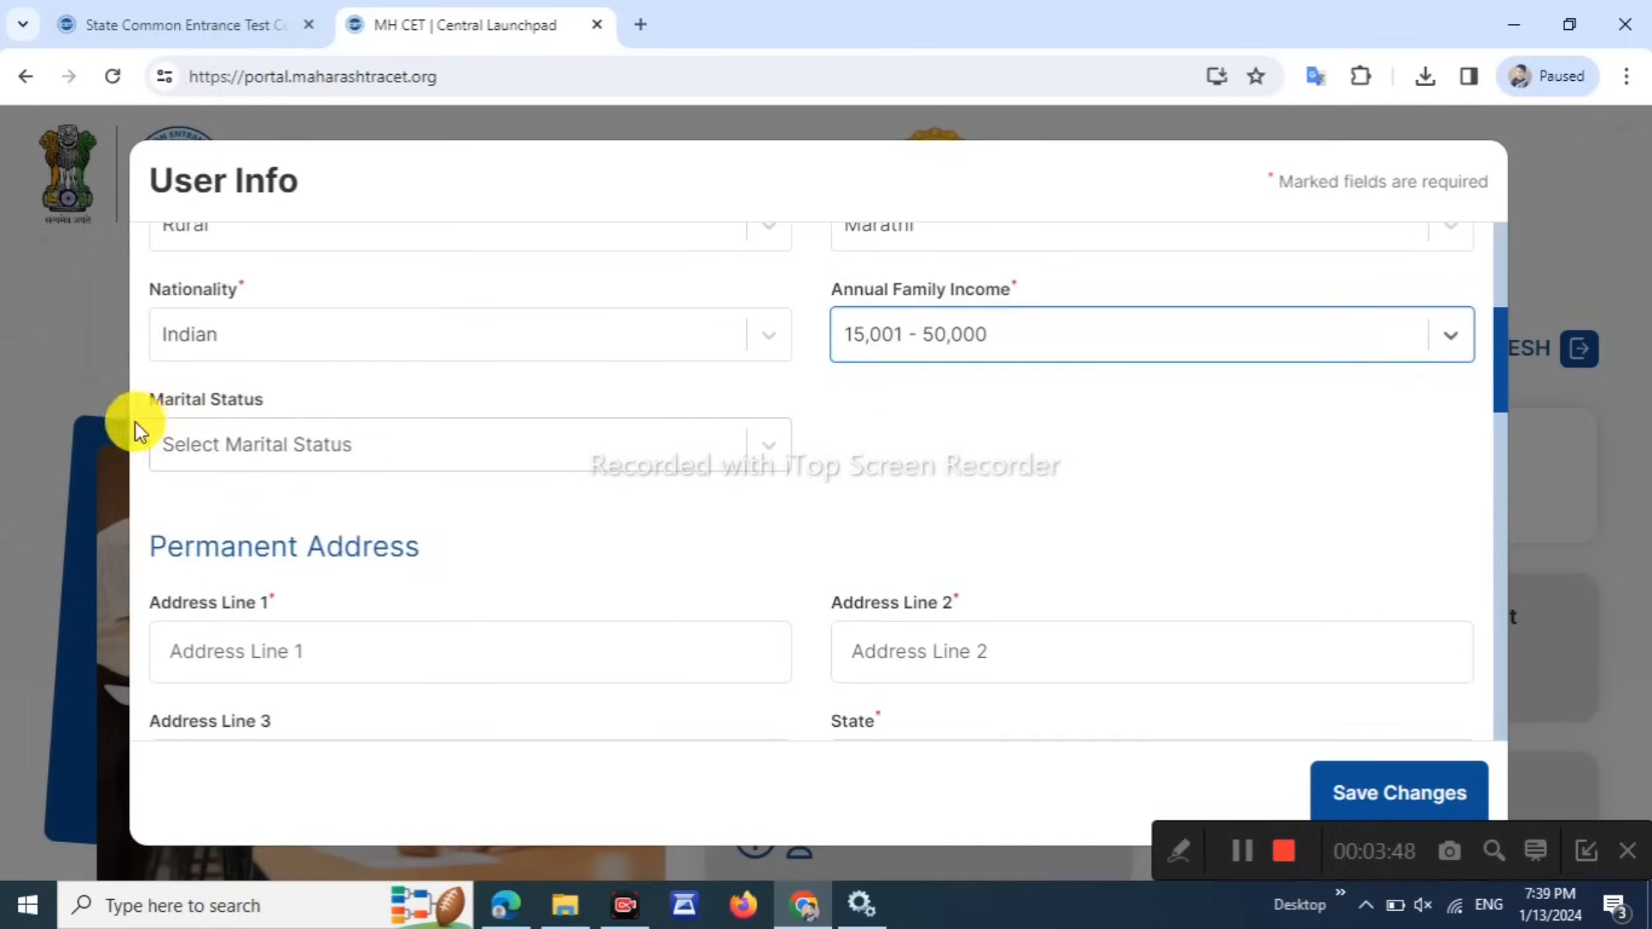
left_click_drag(138, 430, 348, 430)
left_click(351, 430)
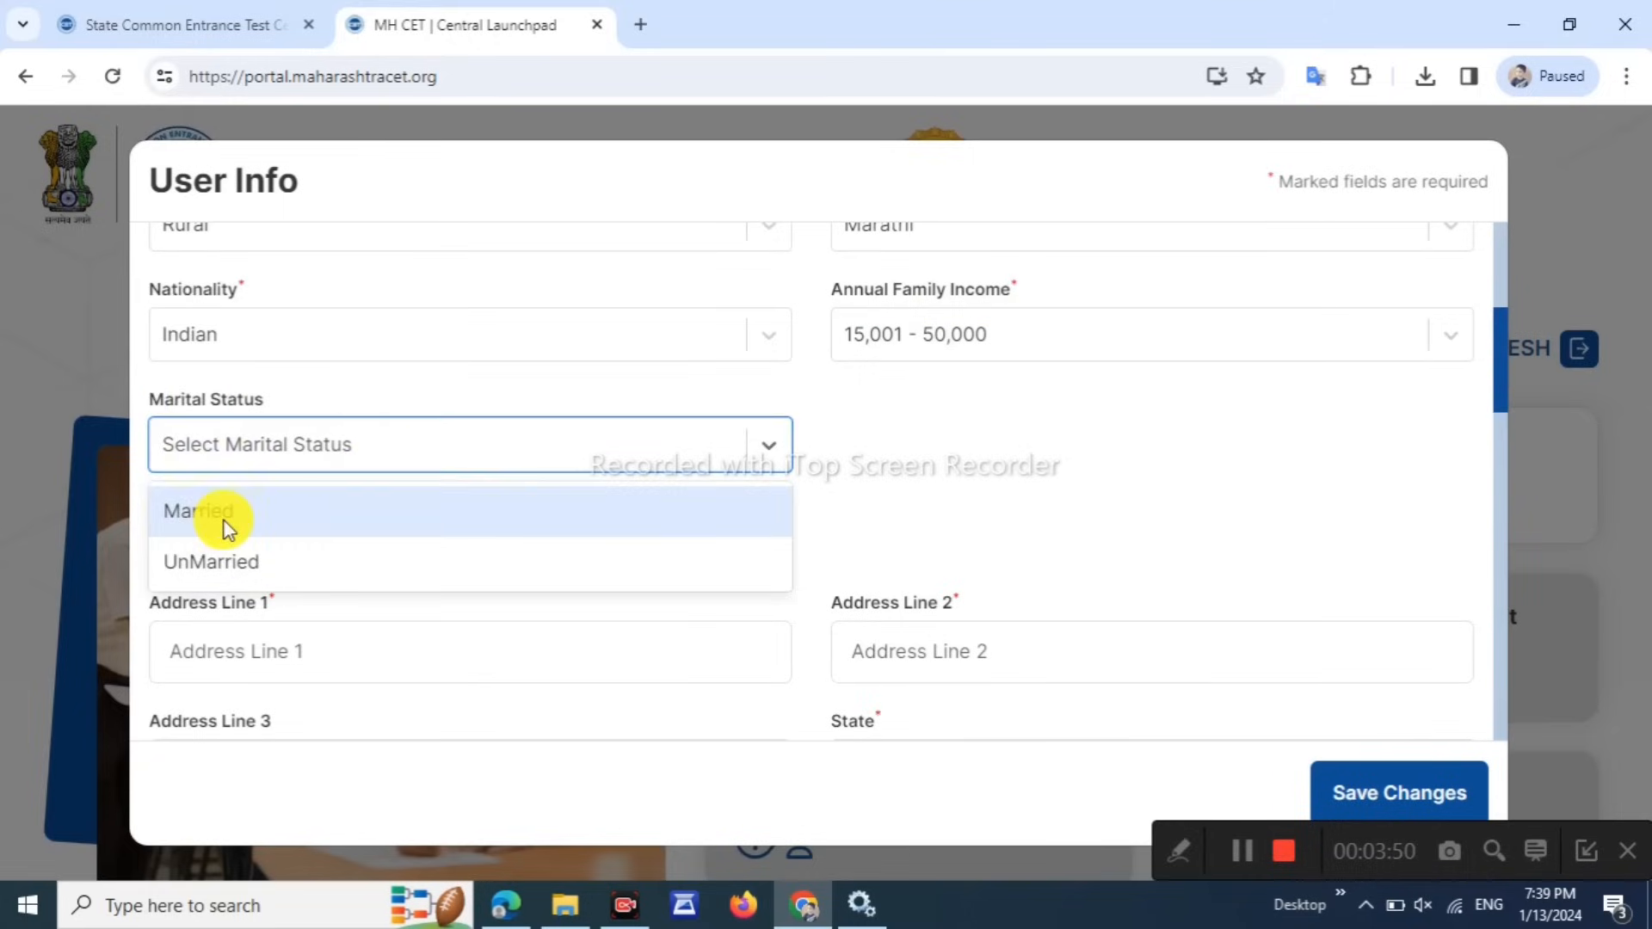
left_click(380, 555)
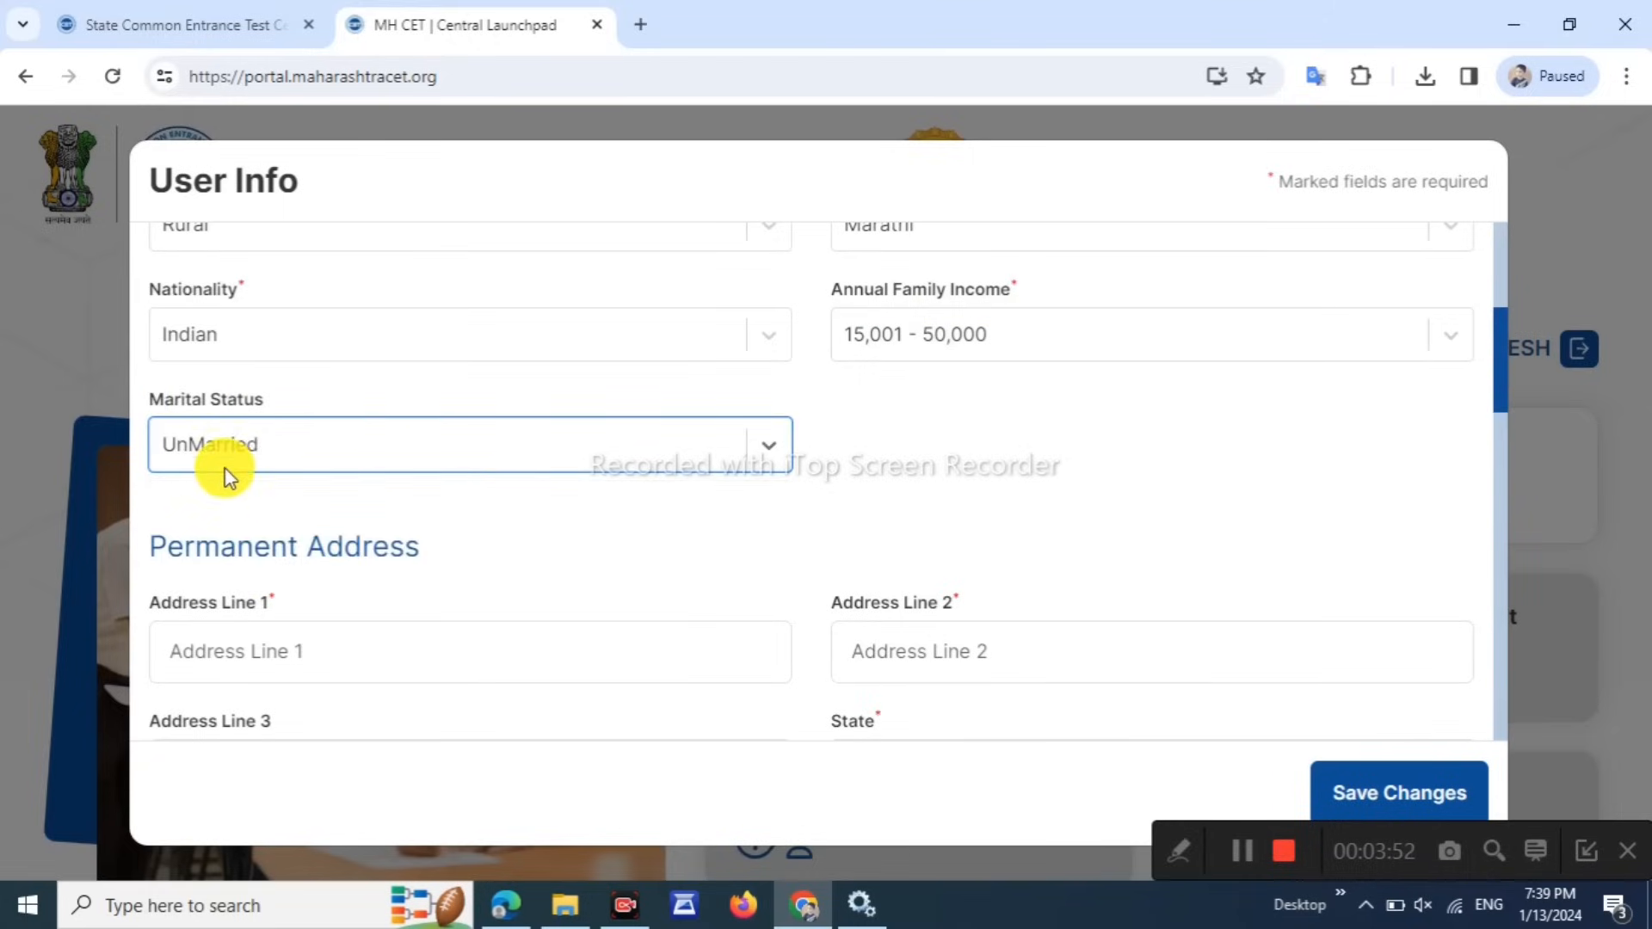
Set the permanent address State to Maharashtra
left_click_drag(1500, 352, 1498, 405)
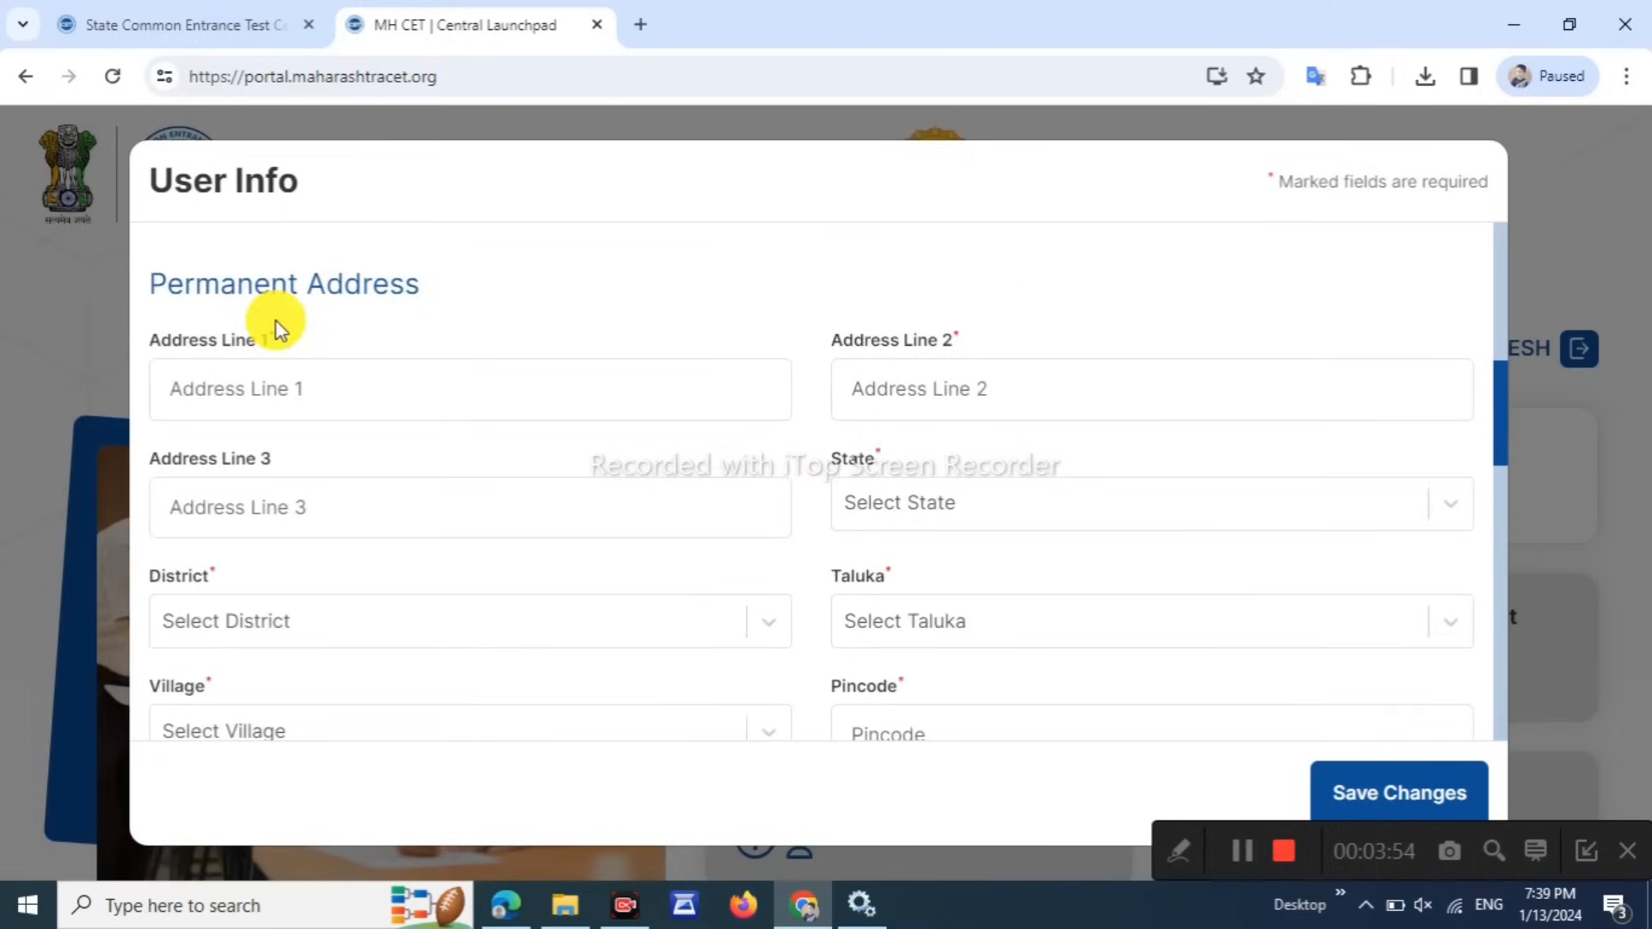
left_click_drag(193, 283, 505, 284)
left_click(506, 284)
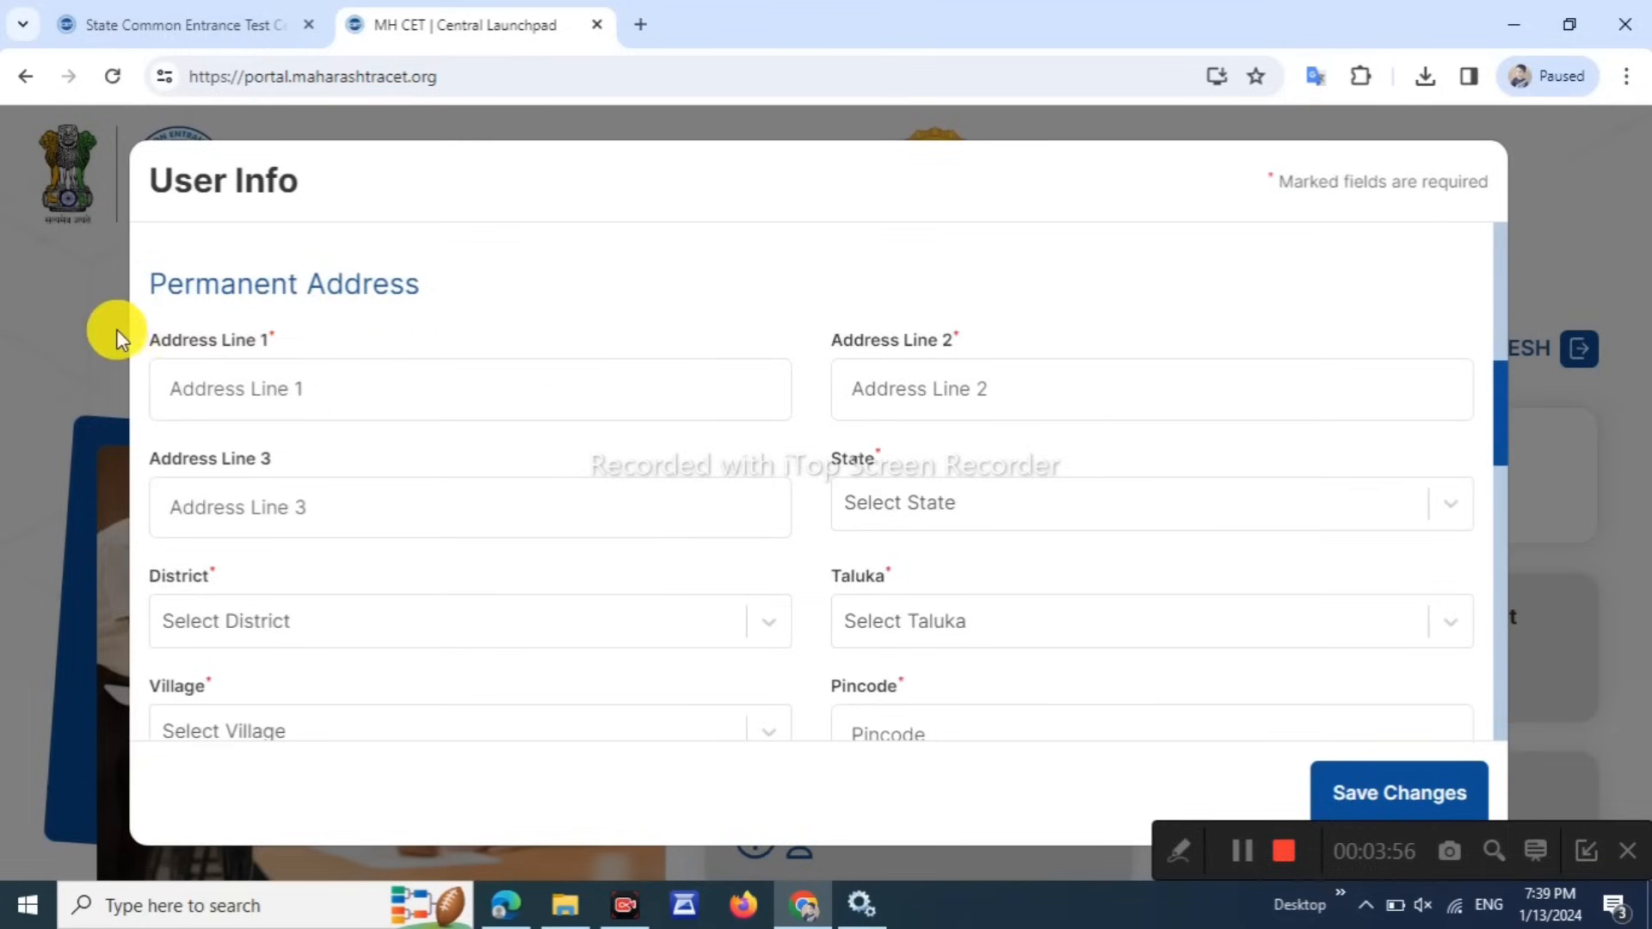
left_click_drag(153, 347, 284, 343)
left_click(266, 352)
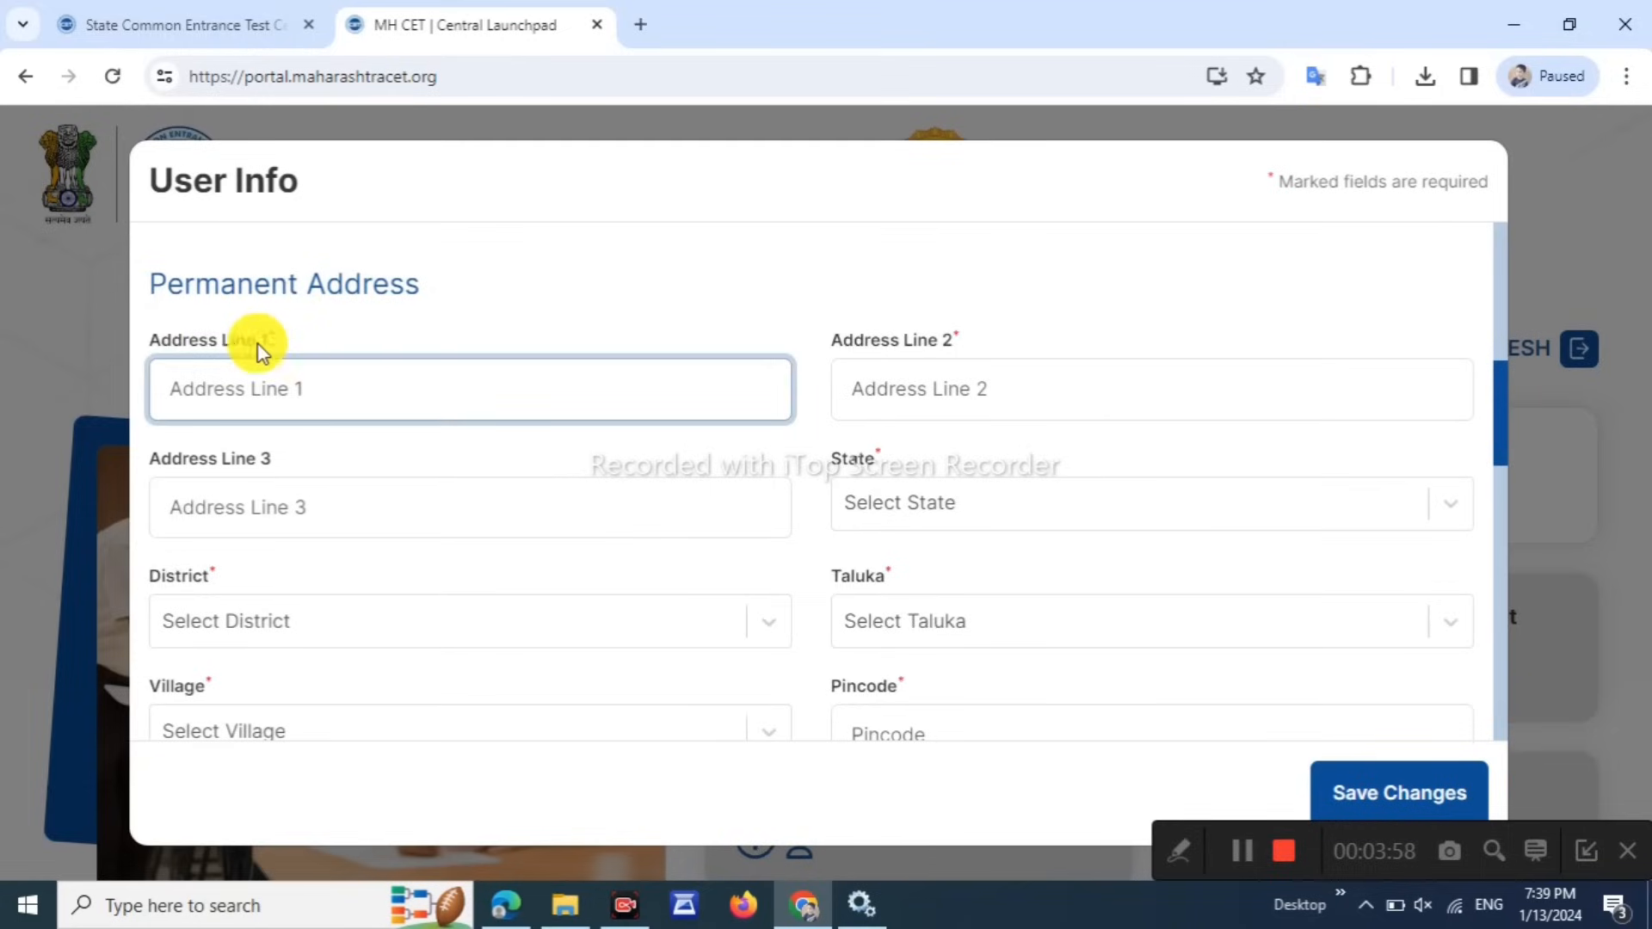
left_click_drag(840, 341, 943, 338)
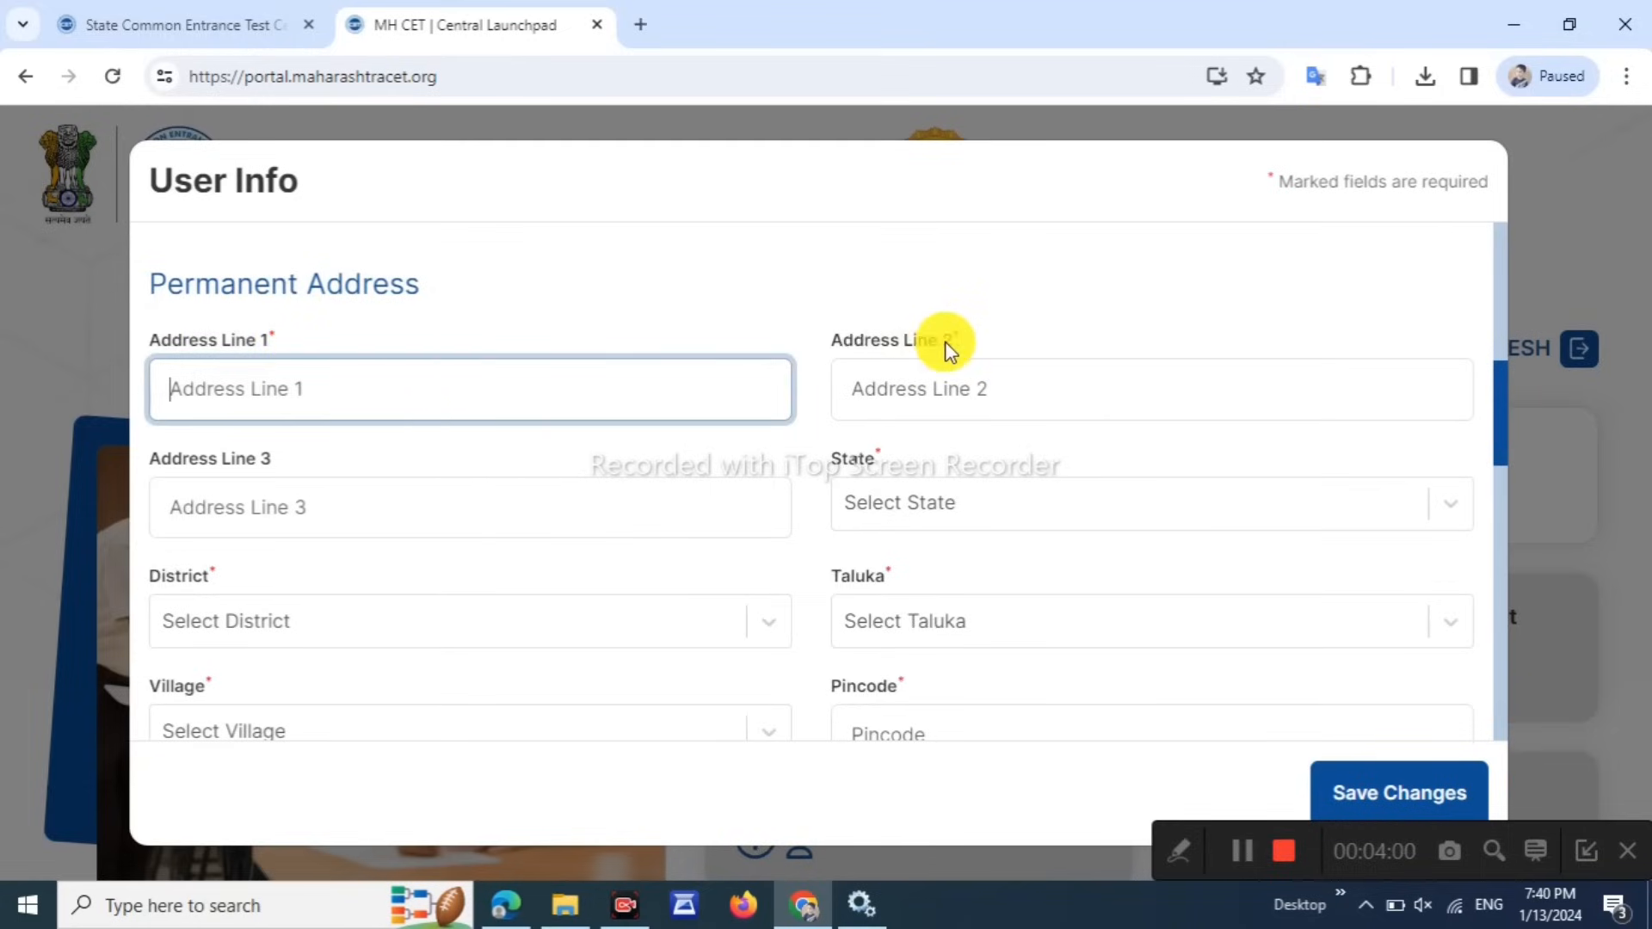
left_click(944, 352)
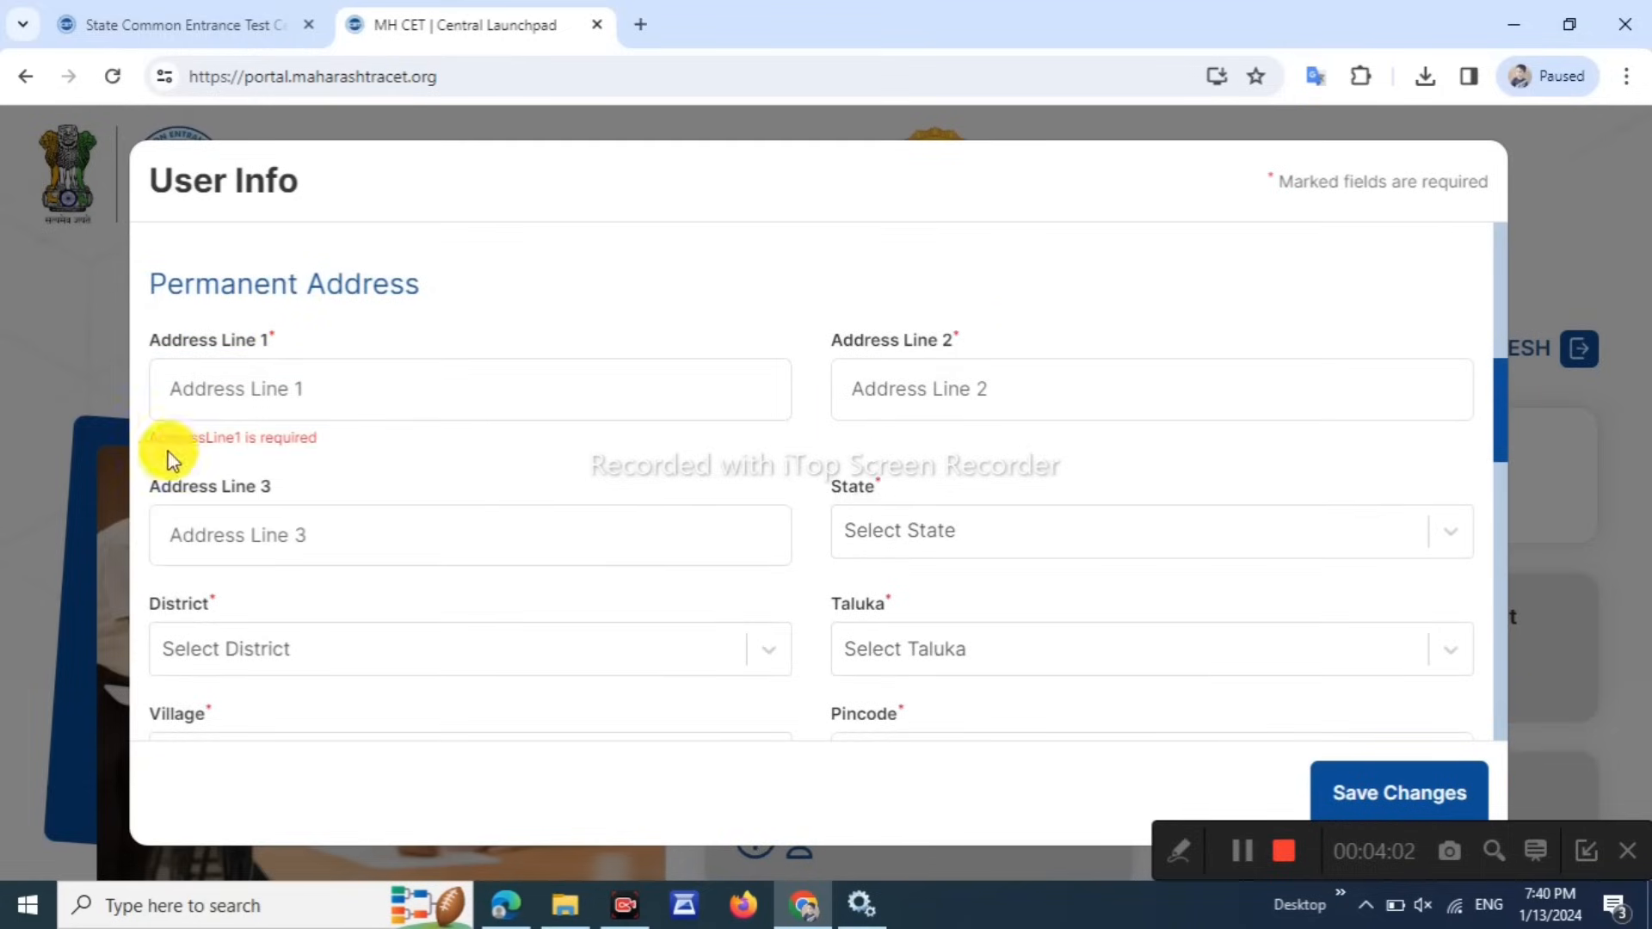
left_click_drag(831, 492, 907, 487)
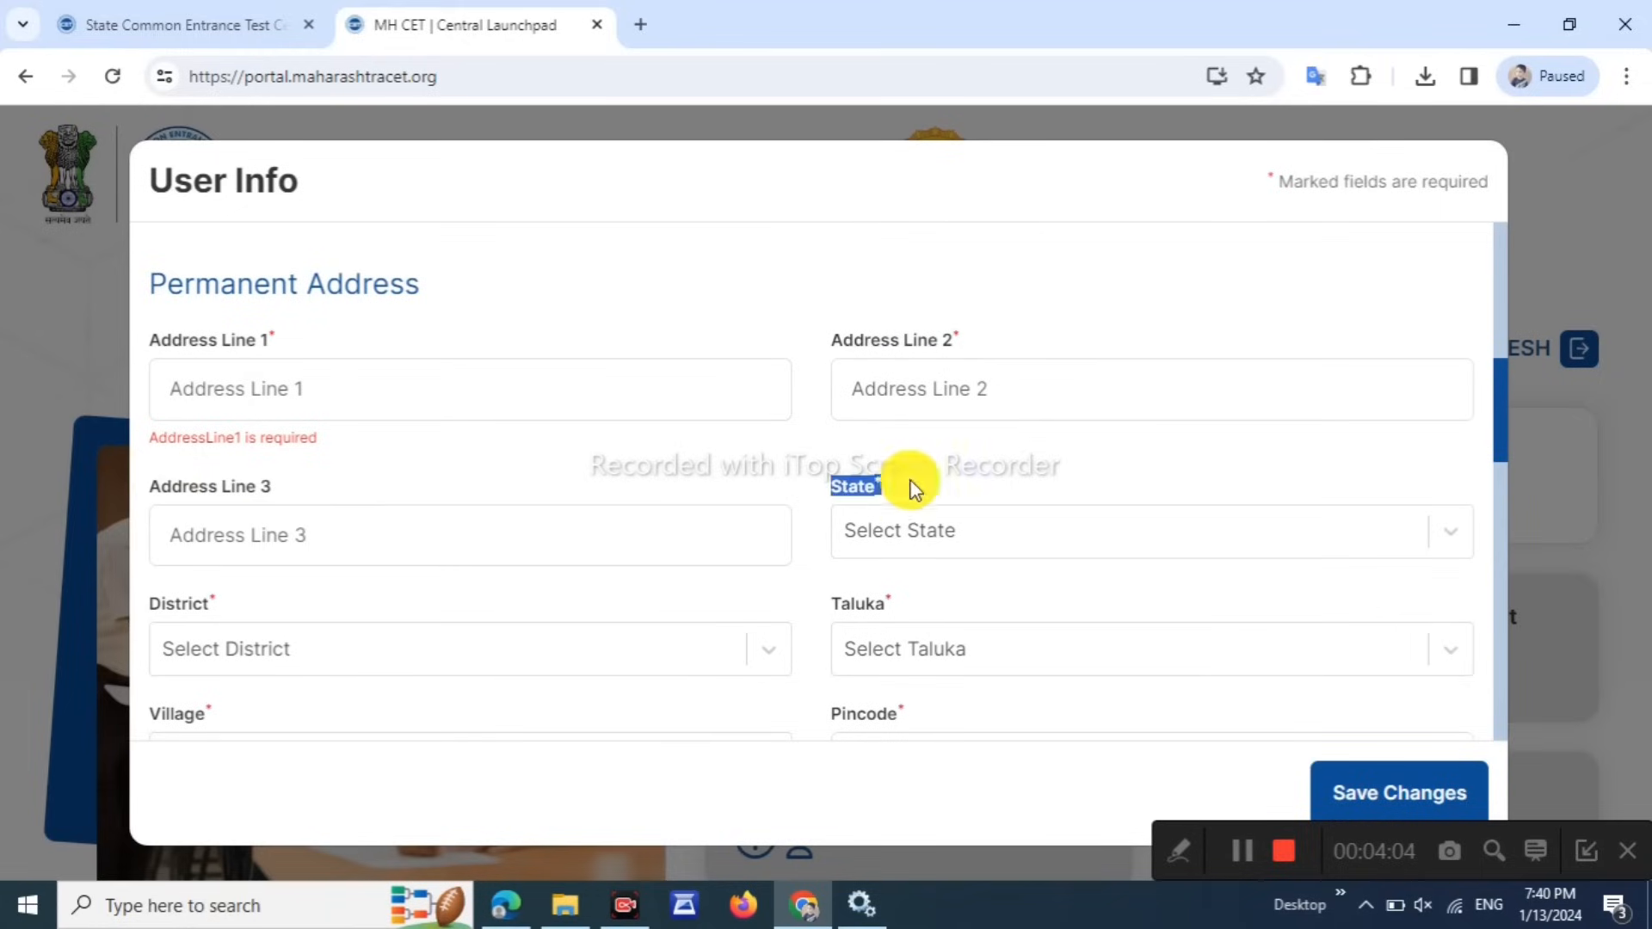
left_click(926, 533)
scroll(977, 482, "down", 5)
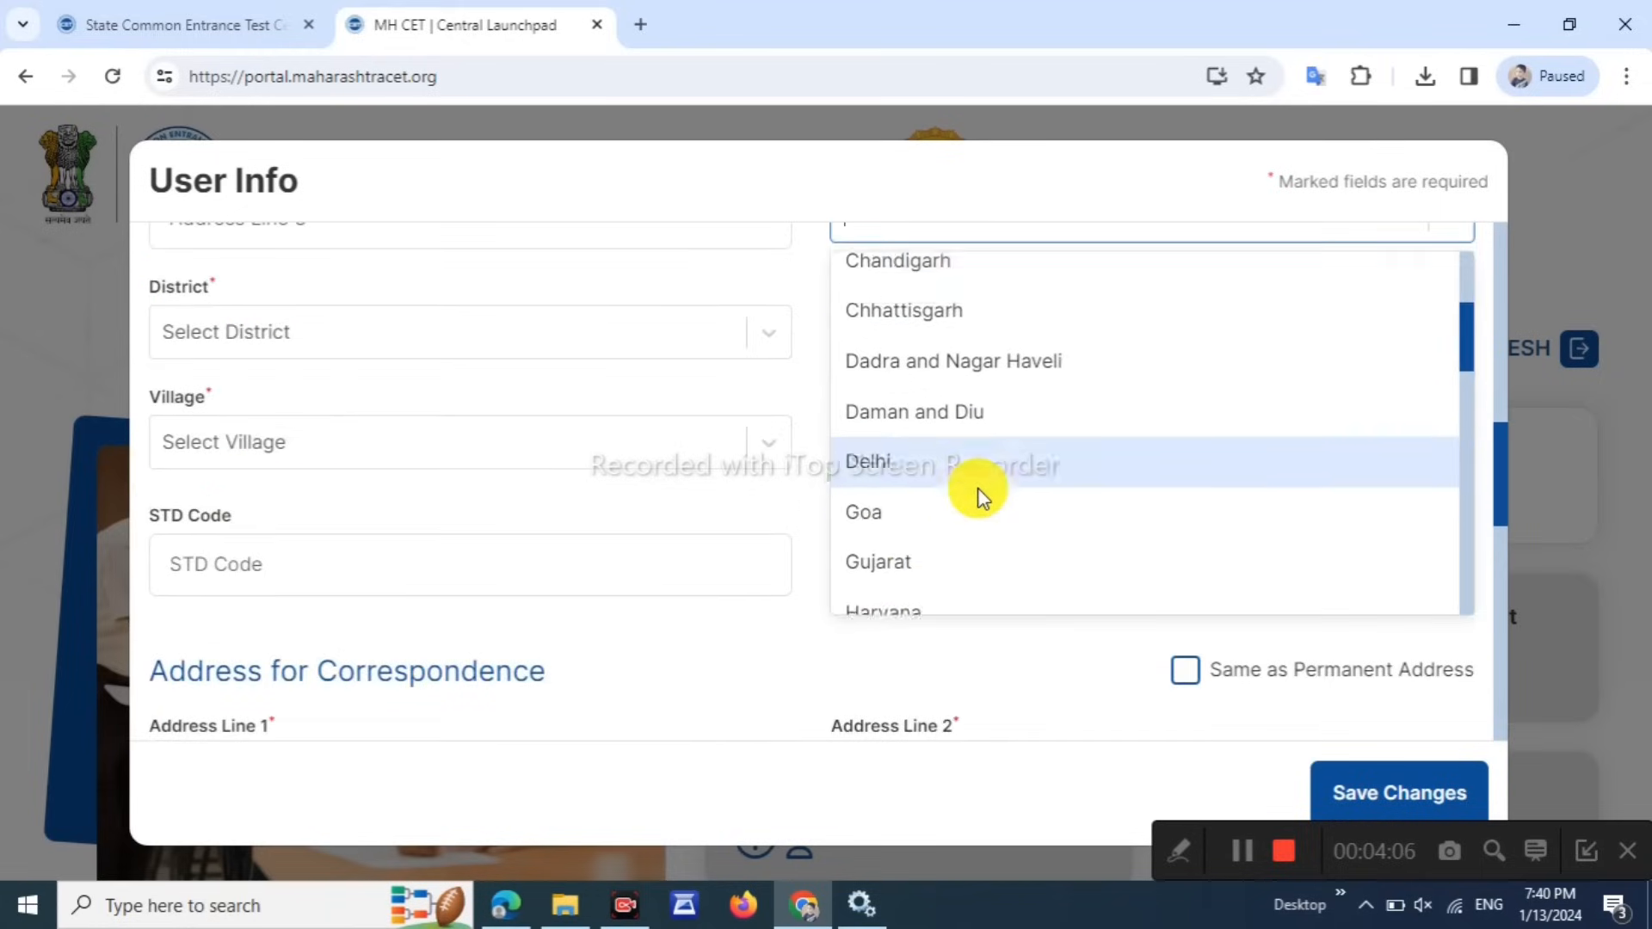
scroll(979, 475, "down", 5)
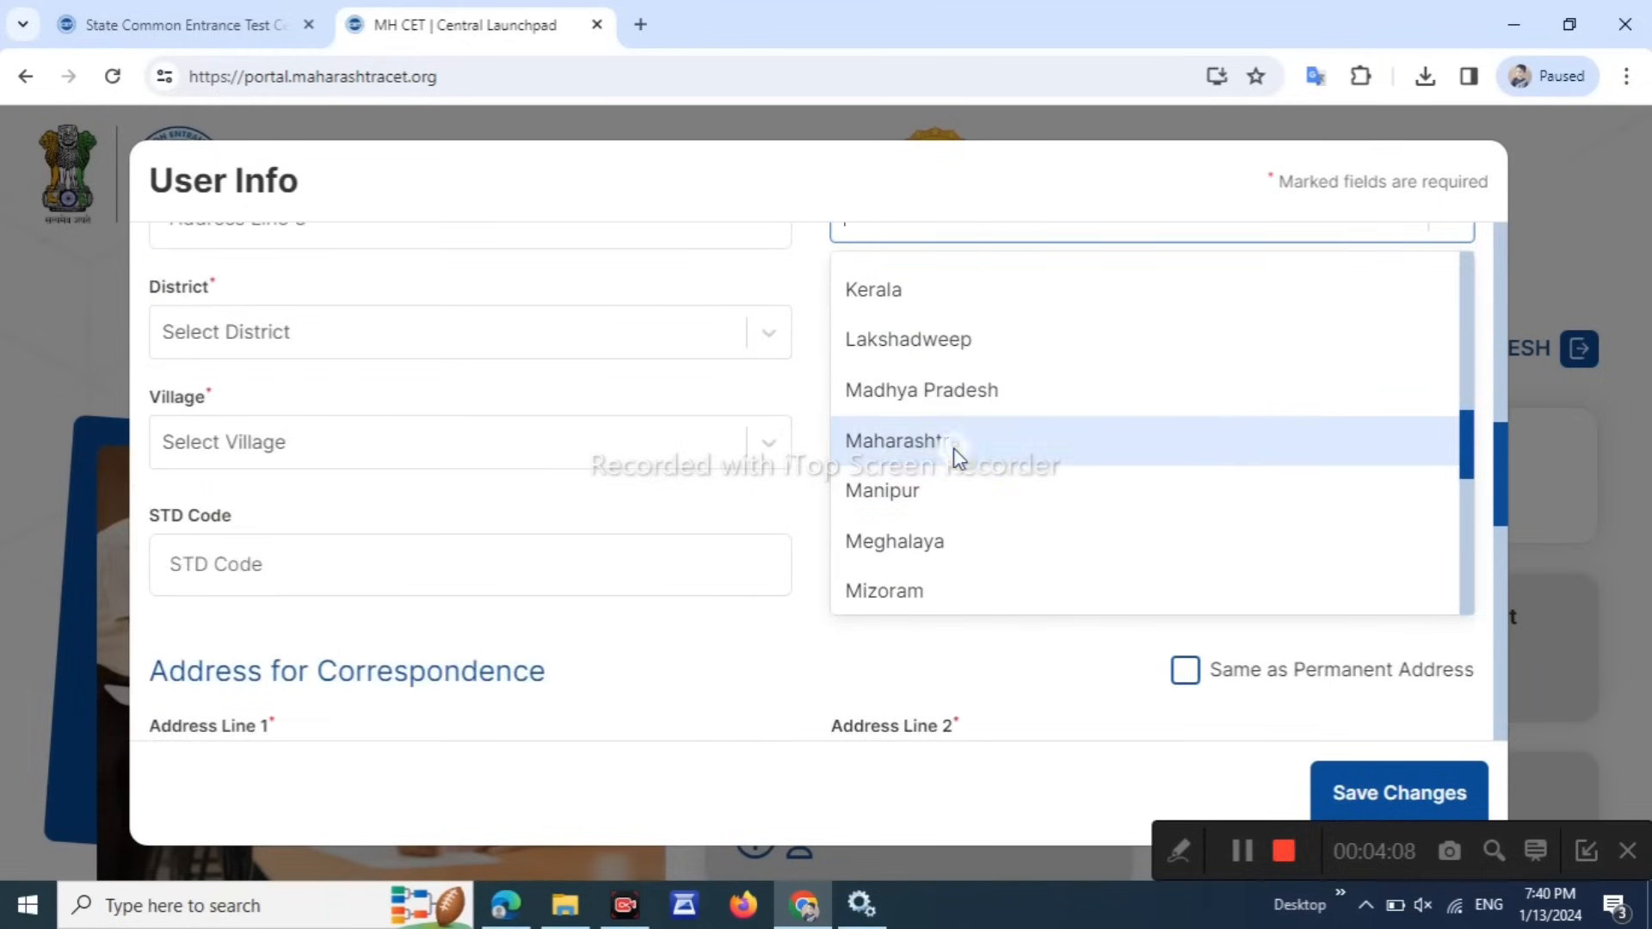
left_click(1024, 454)
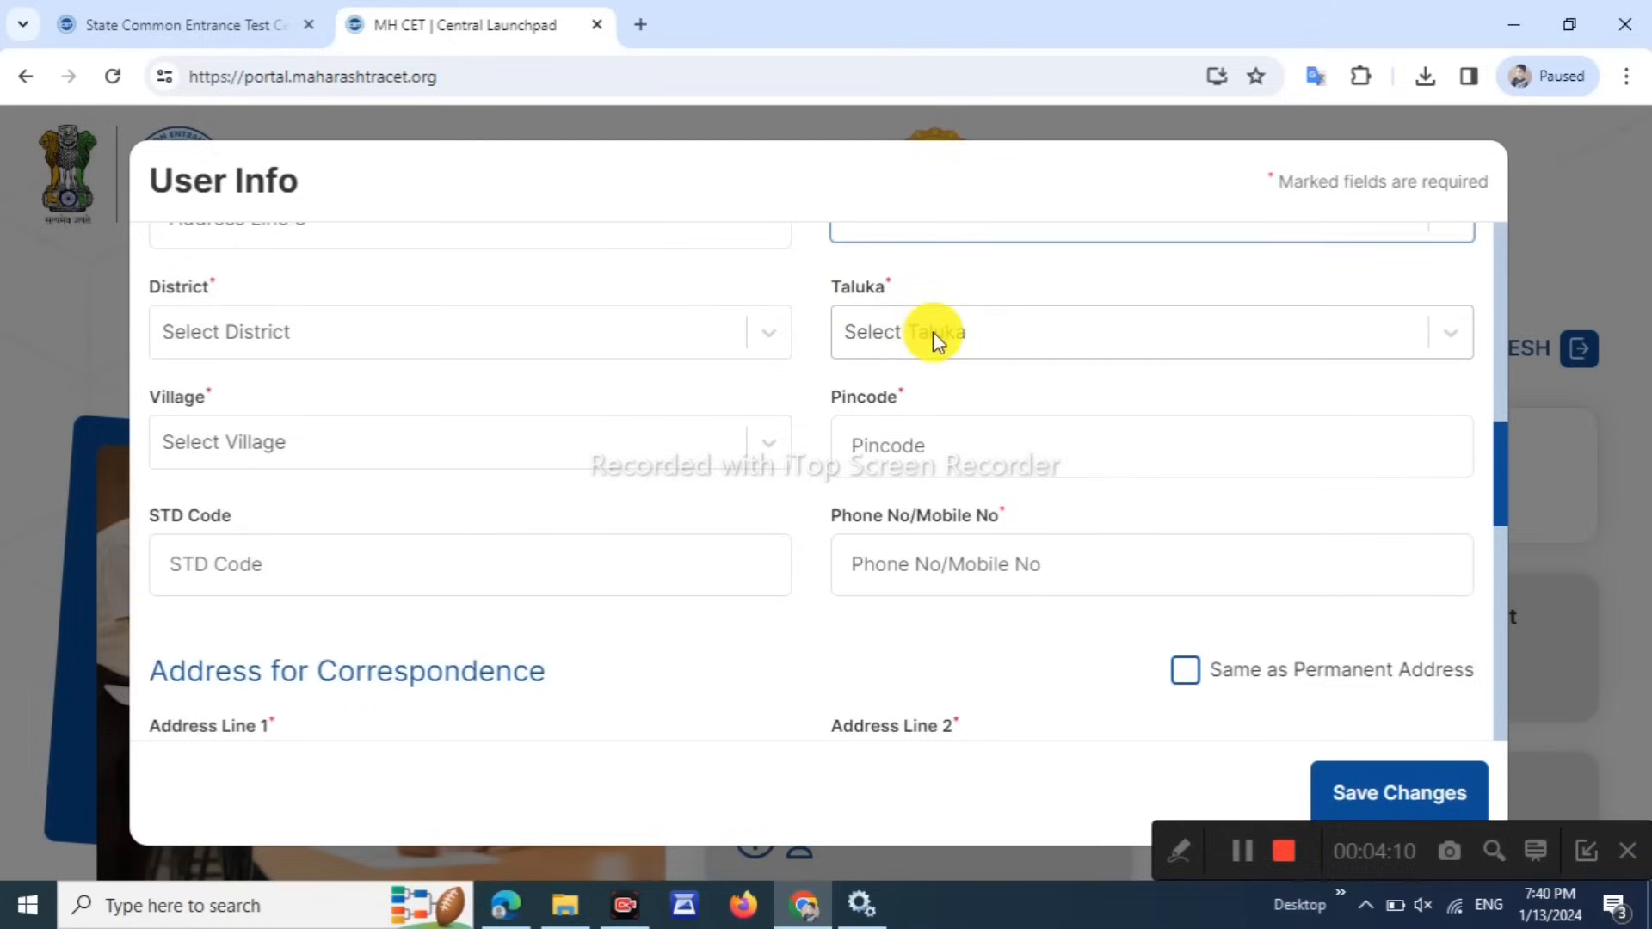
scroll(942, 362, "up", 2)
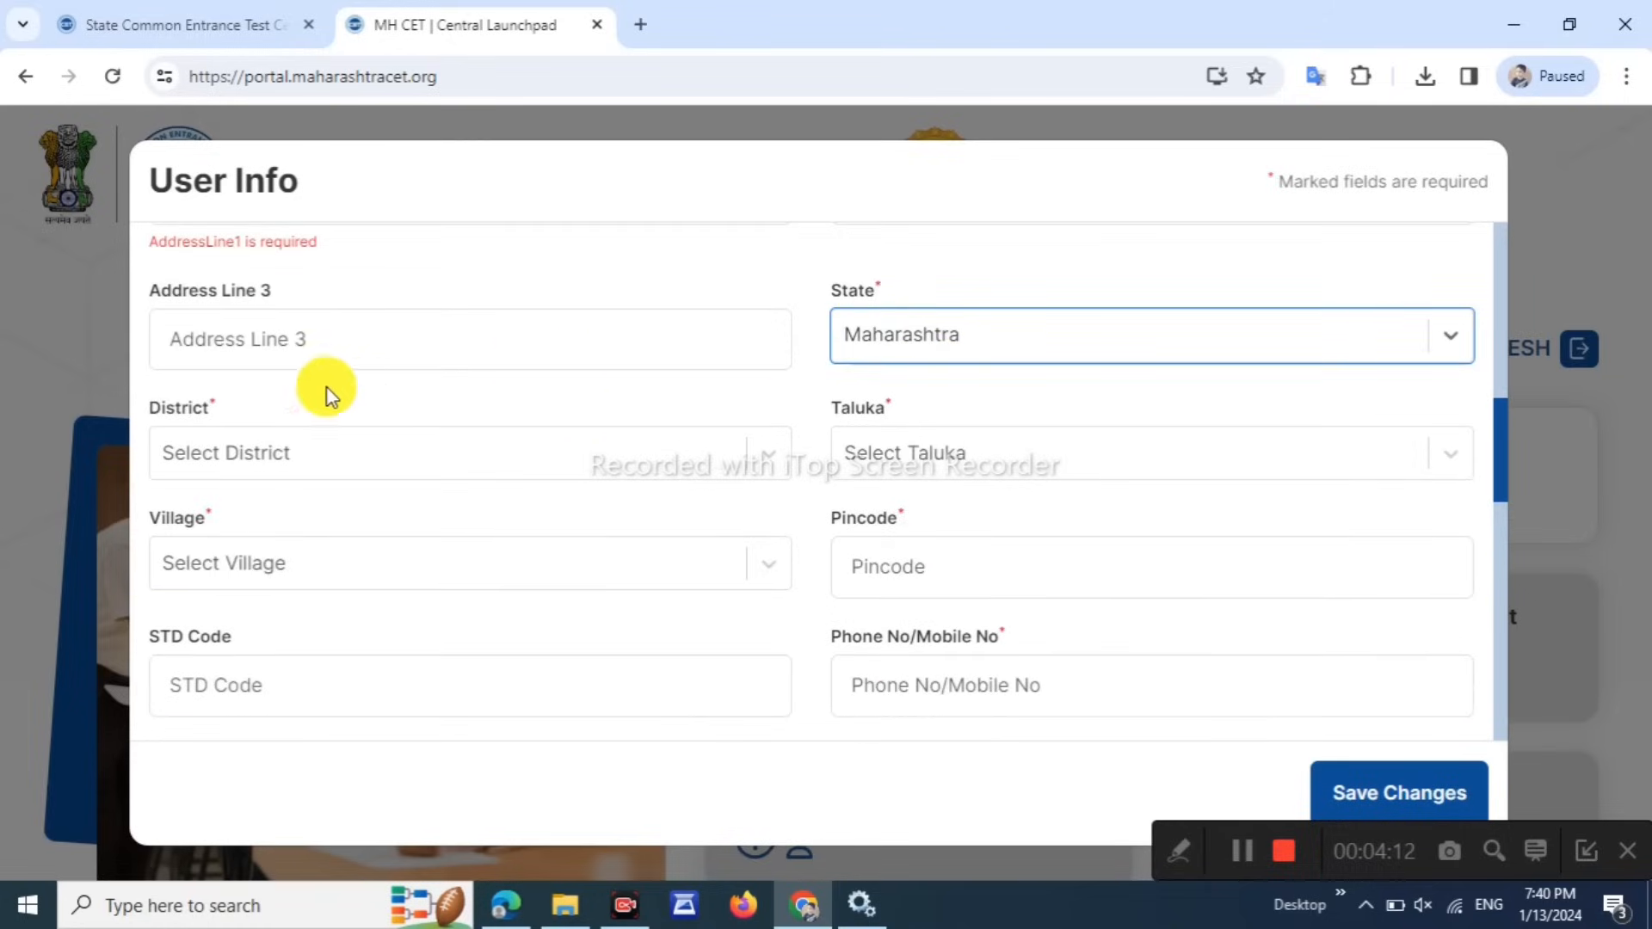
Review the District, Taluka, Village, Pincode and phone fields, leaving them blank
left_click(209, 413)
double_click(209, 414)
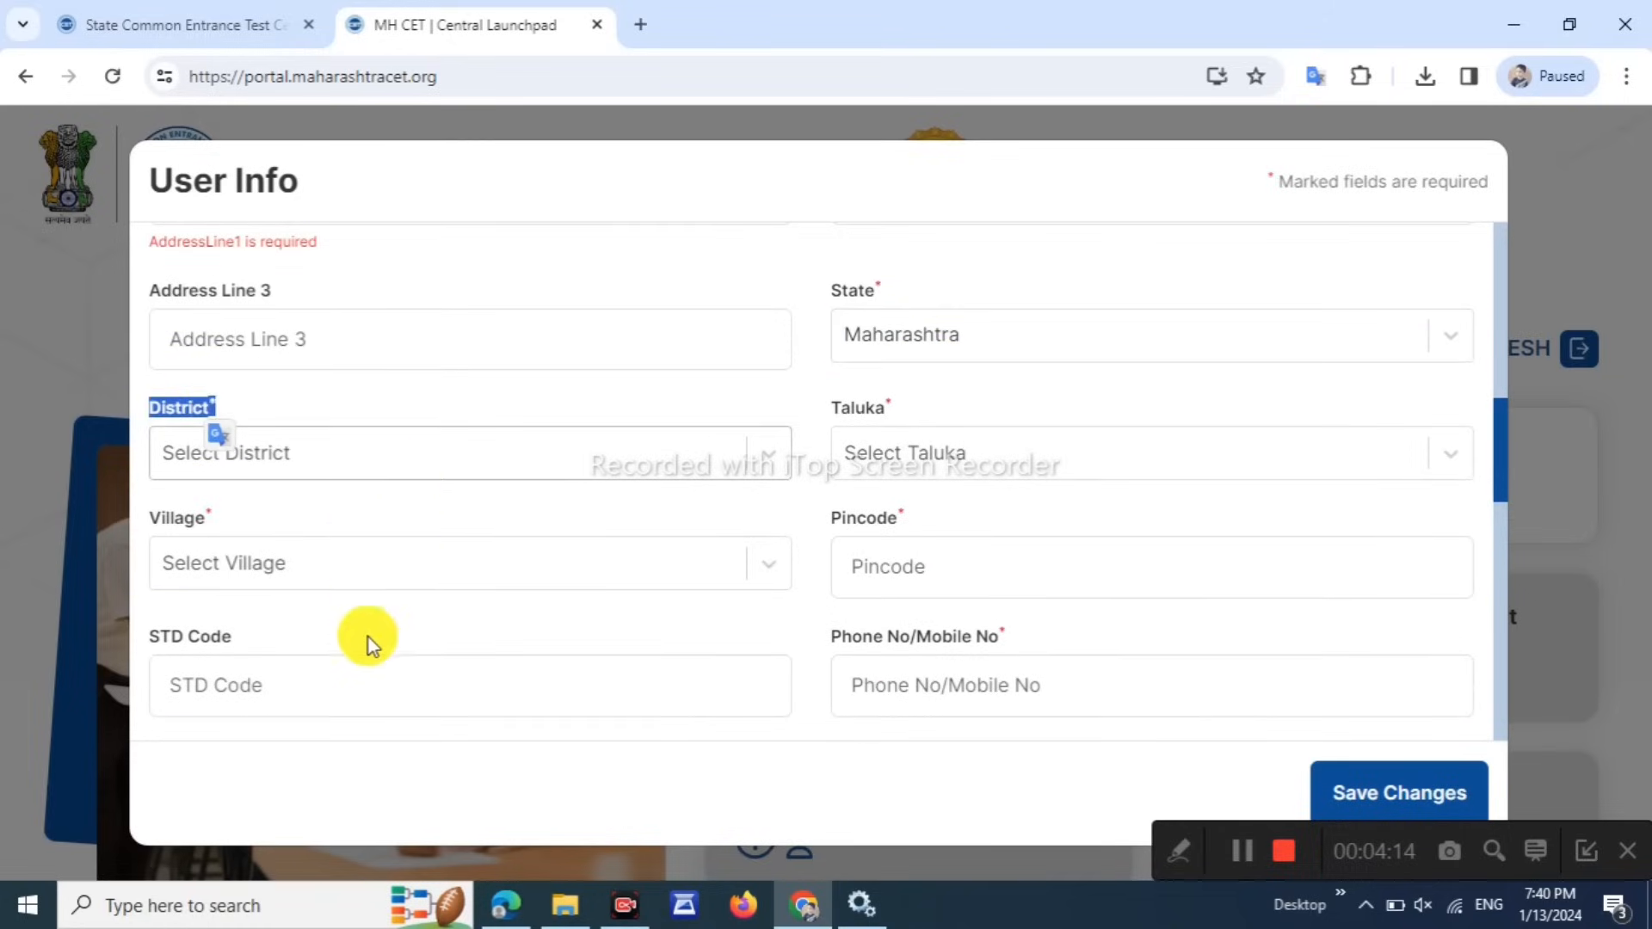
left_click(327, 456)
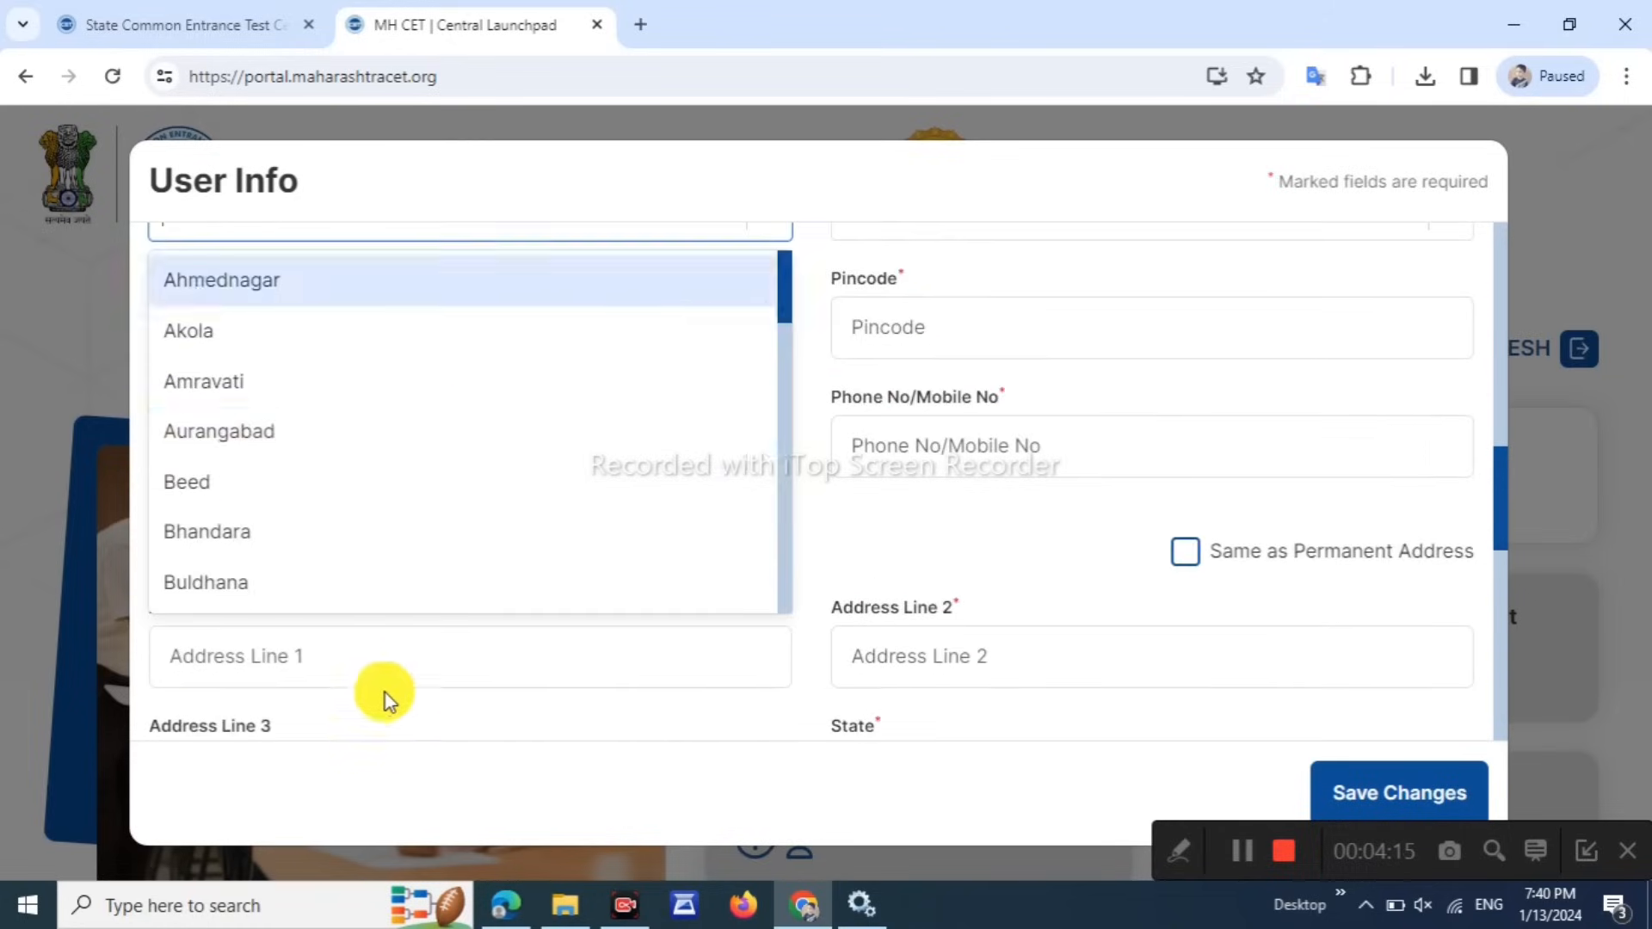
left_click(956, 370)
left_click(951, 339)
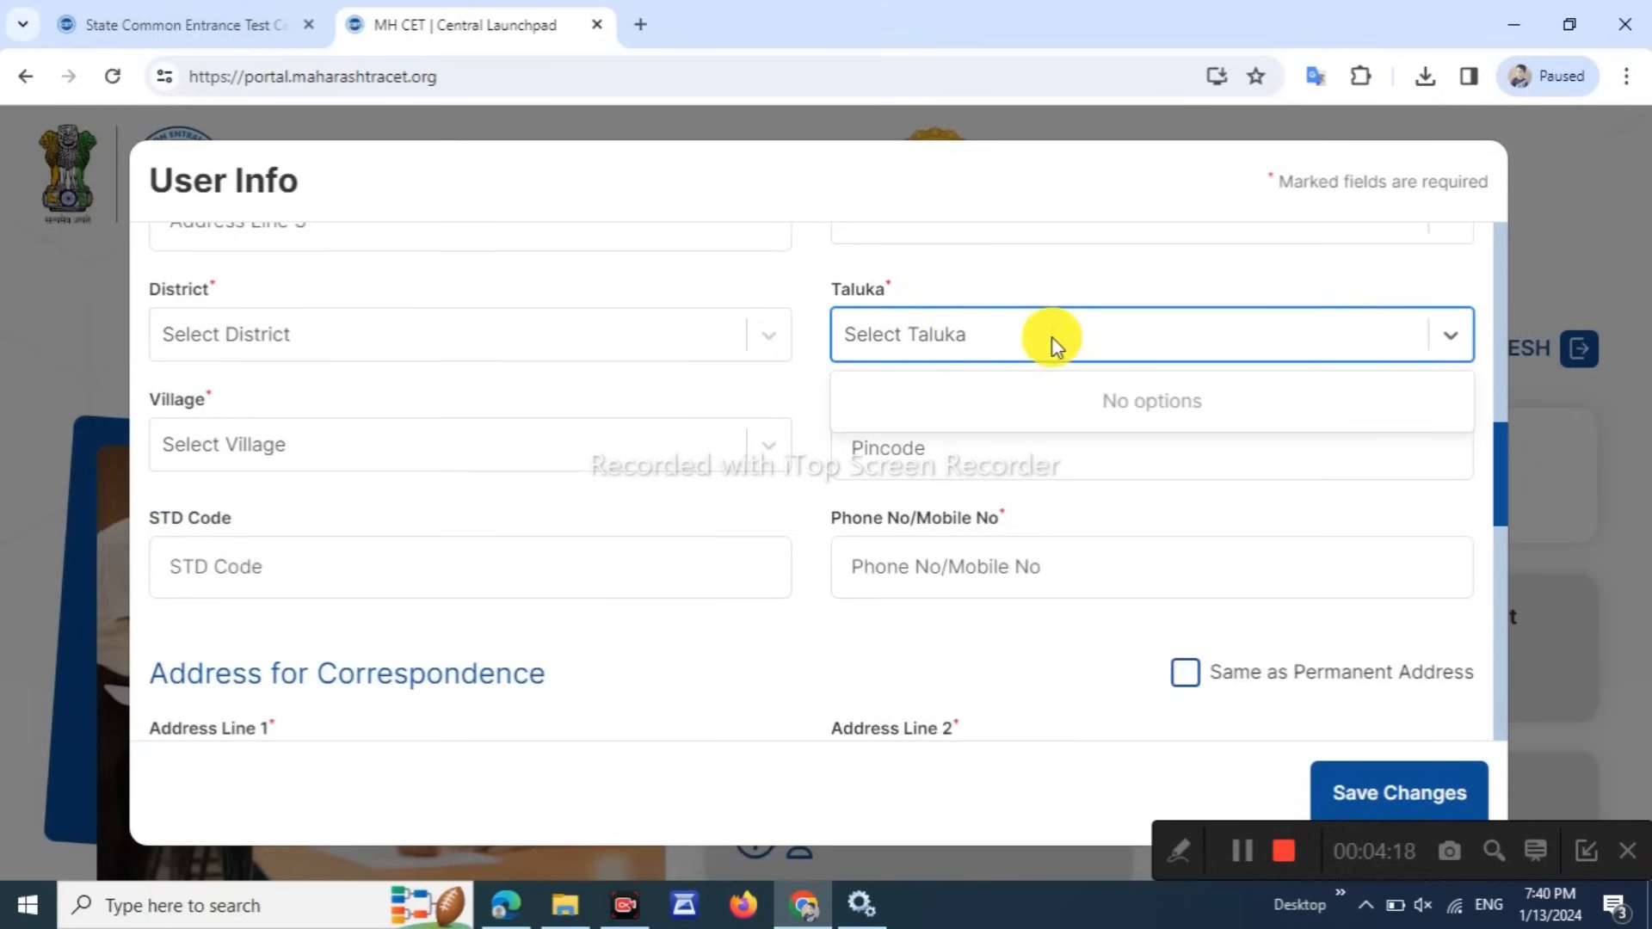
left_click(358, 446)
left_click(652, 375)
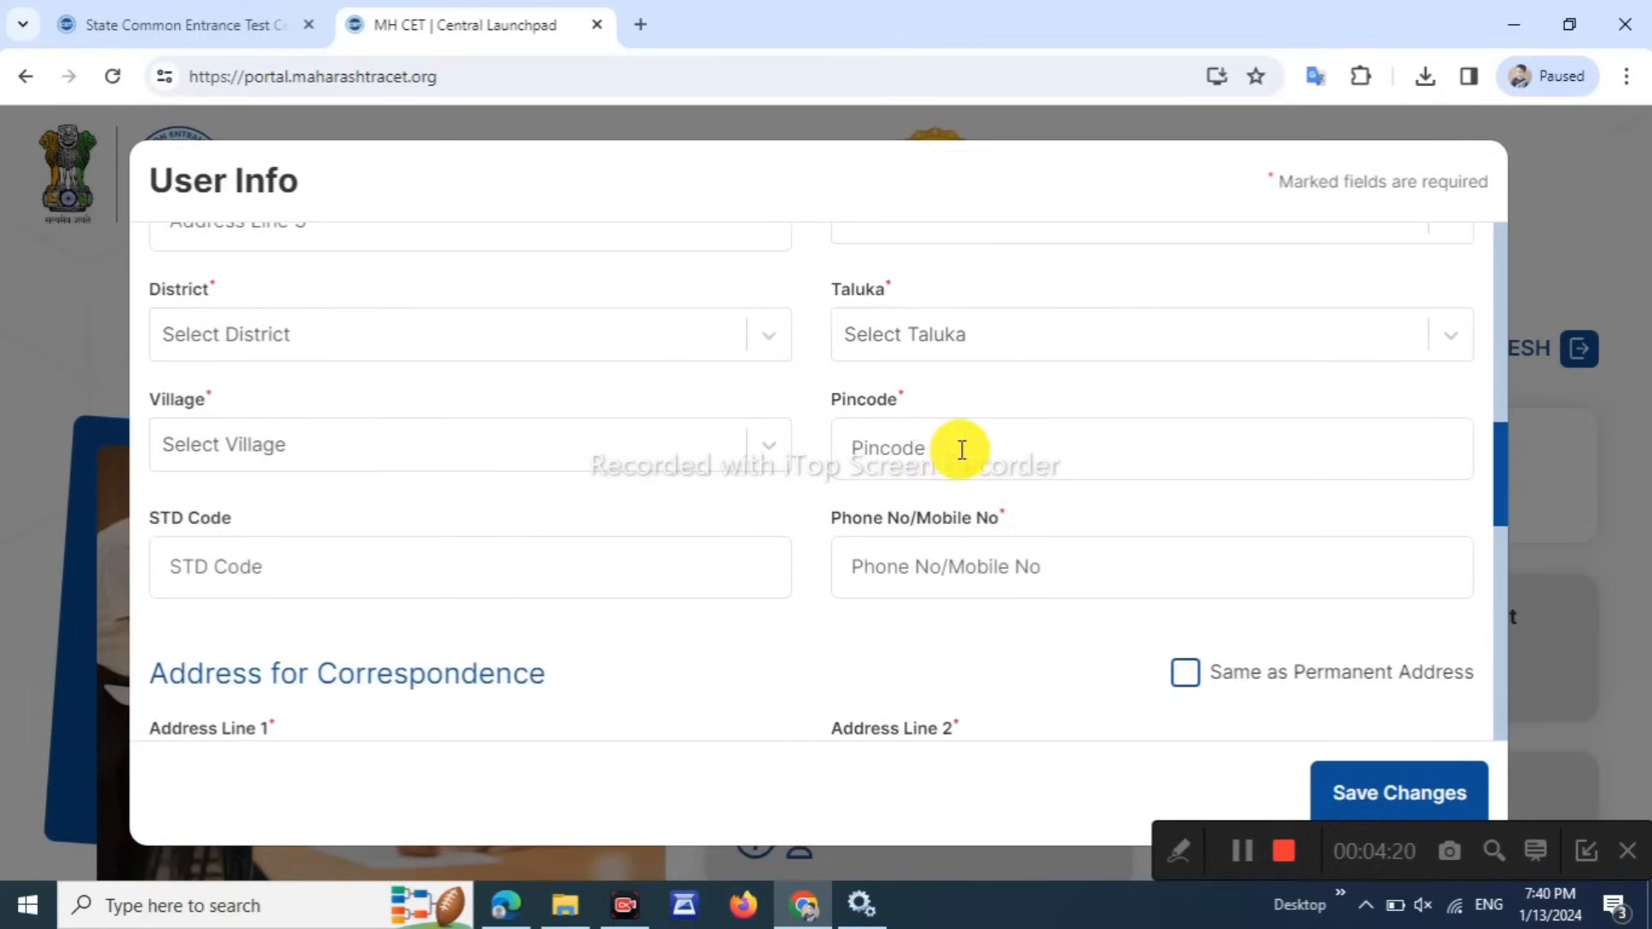
left_click_drag(831, 401, 1051, 403)
left_click(892, 417)
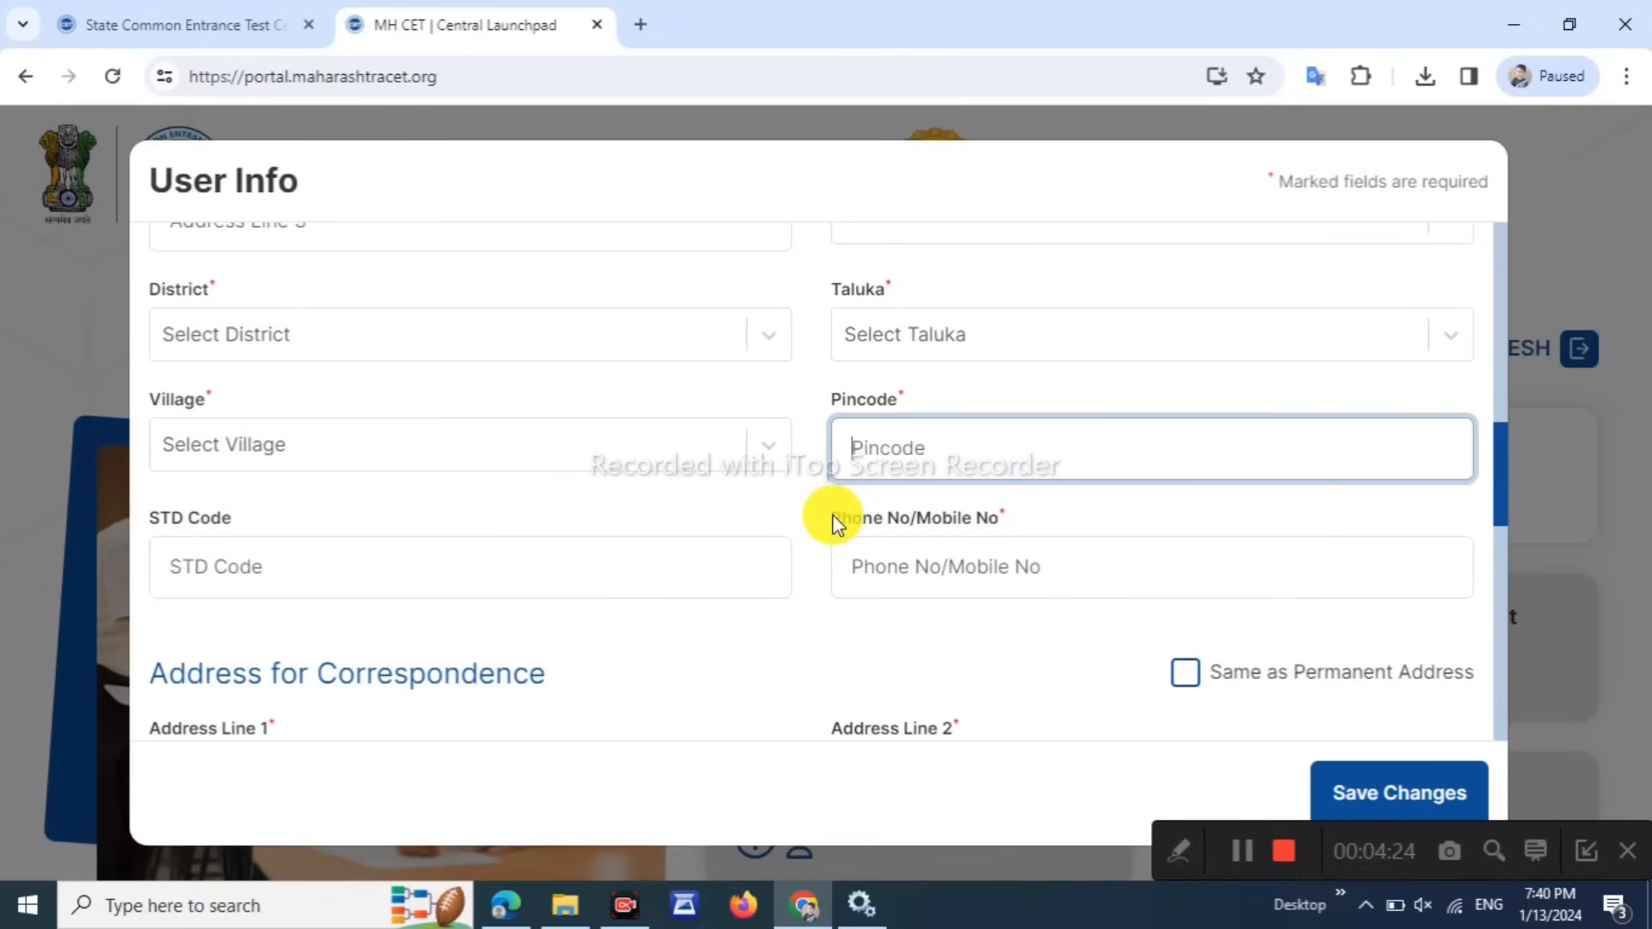
left_click(998, 516)
left_click_drag(973, 549, 870, 537)
left_click(1084, 528)
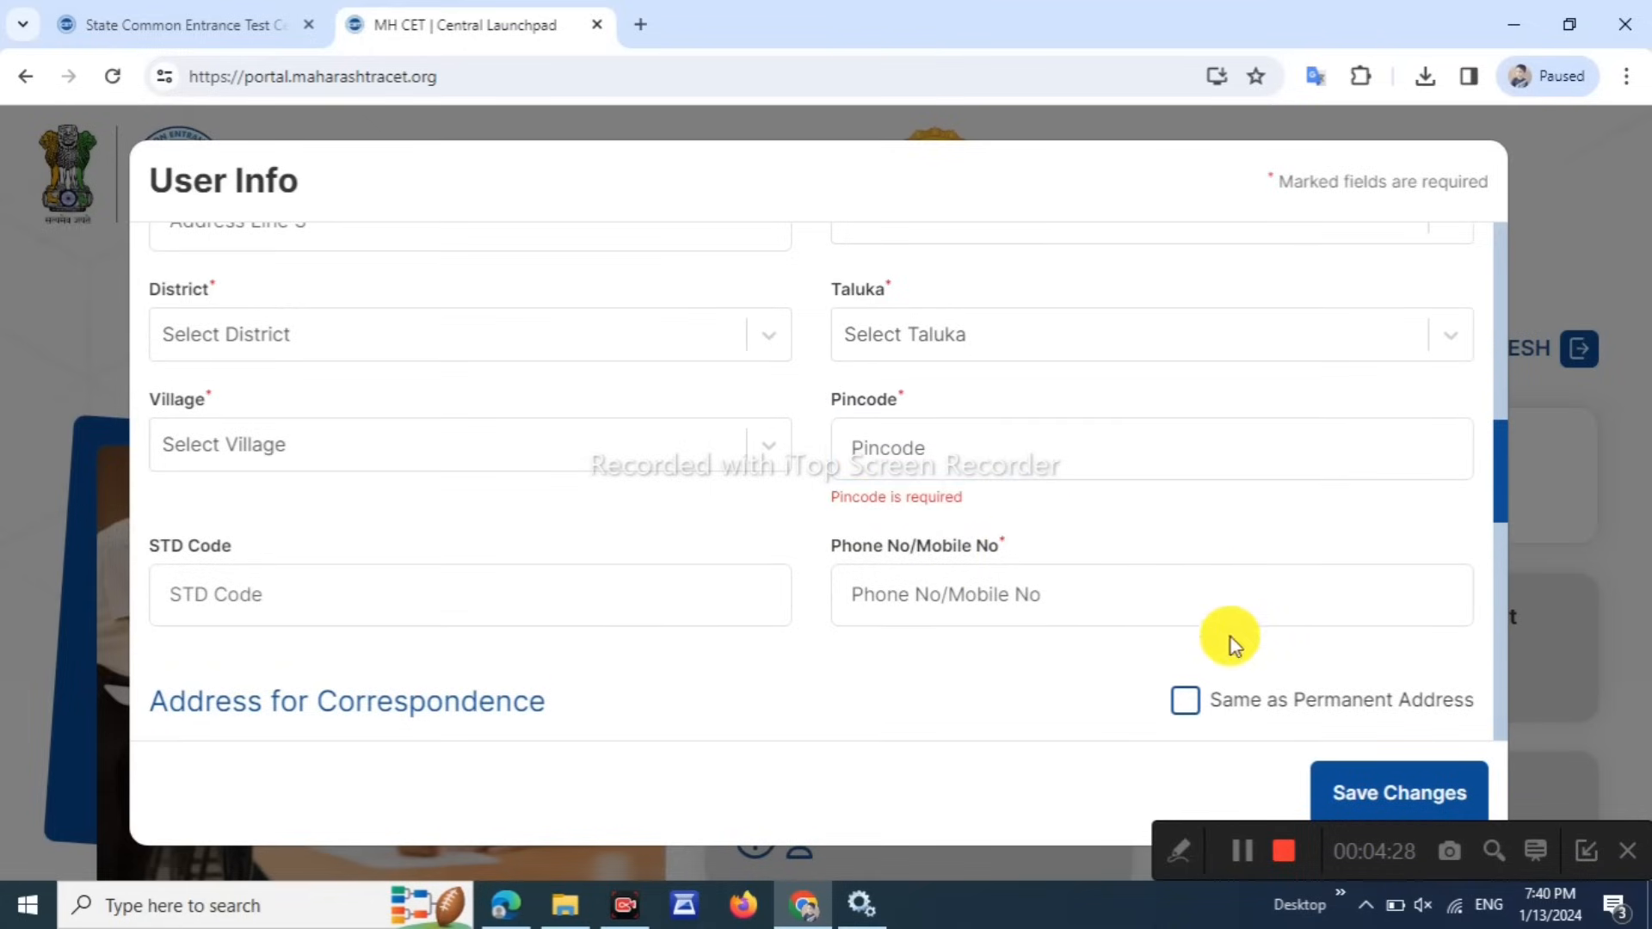
Tick 'Same as Permanent Address' for the correspondence address
scroll(1232, 640, "down", 4)
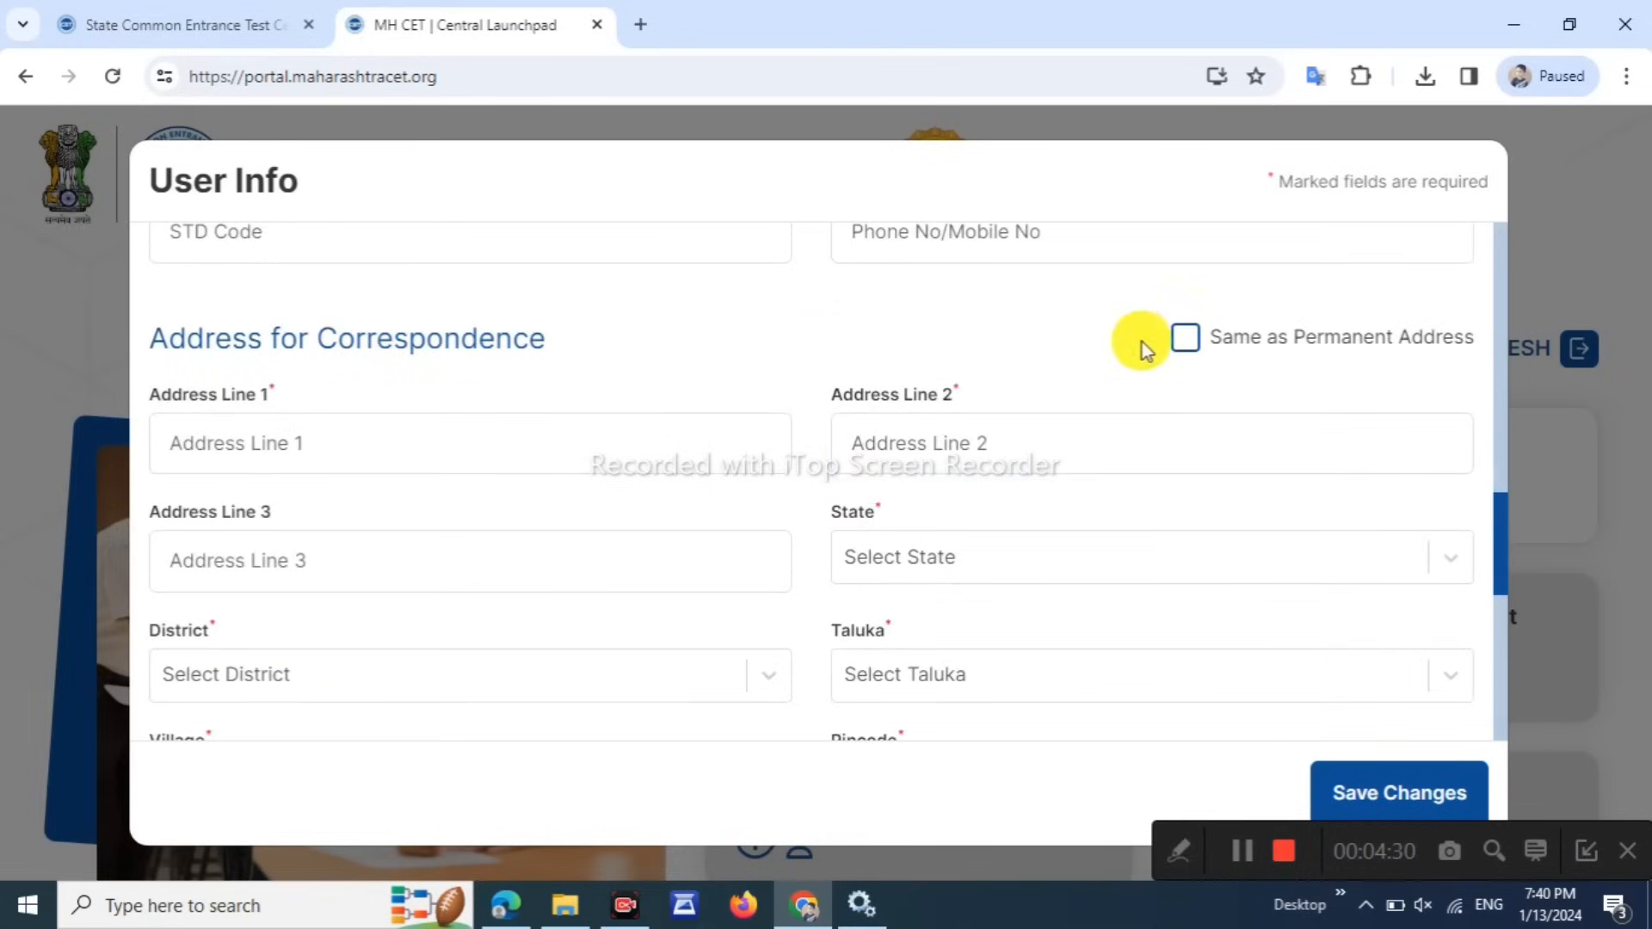
left_click(1188, 345)
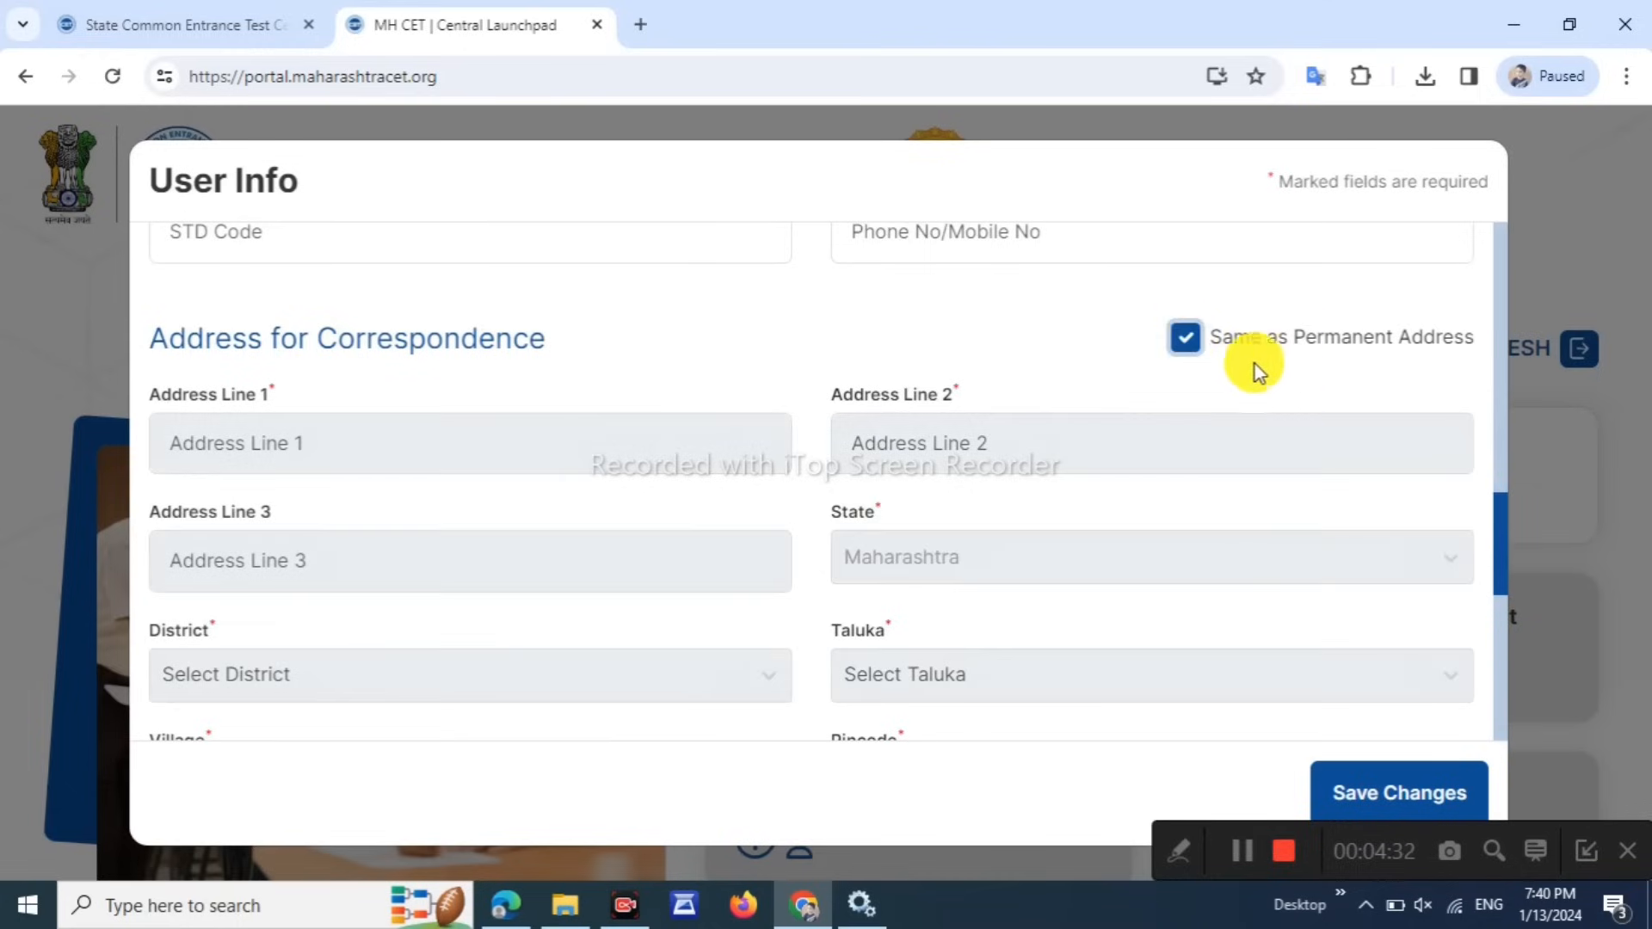
scroll(886, 583, "down", 3)
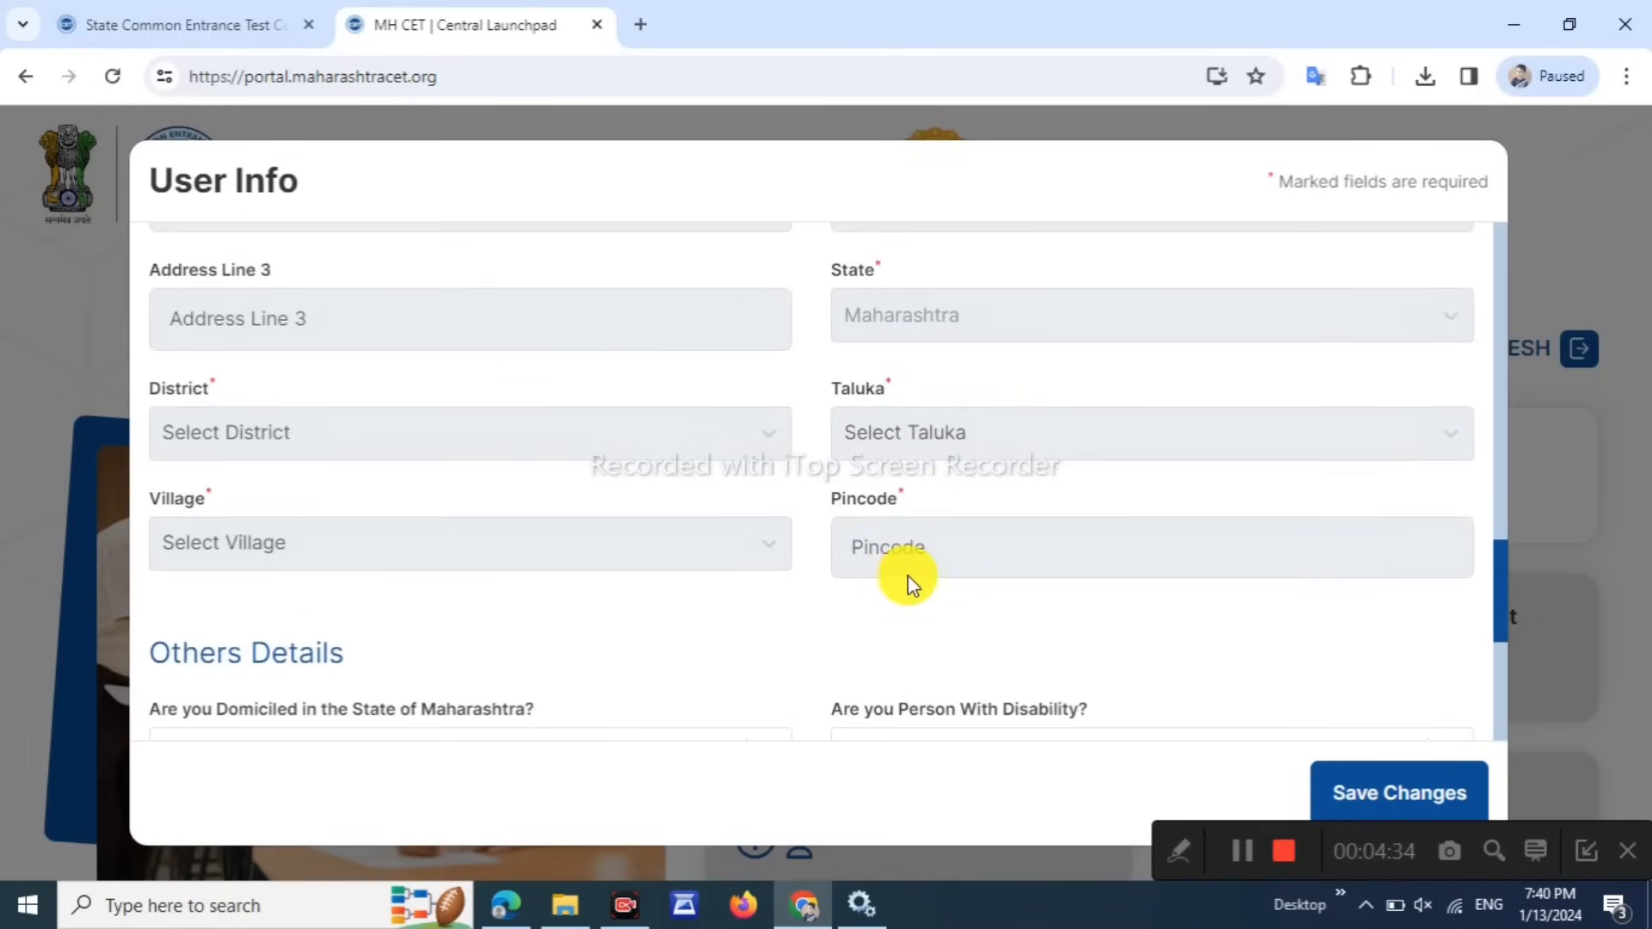
scroll(911, 579, "down", 5)
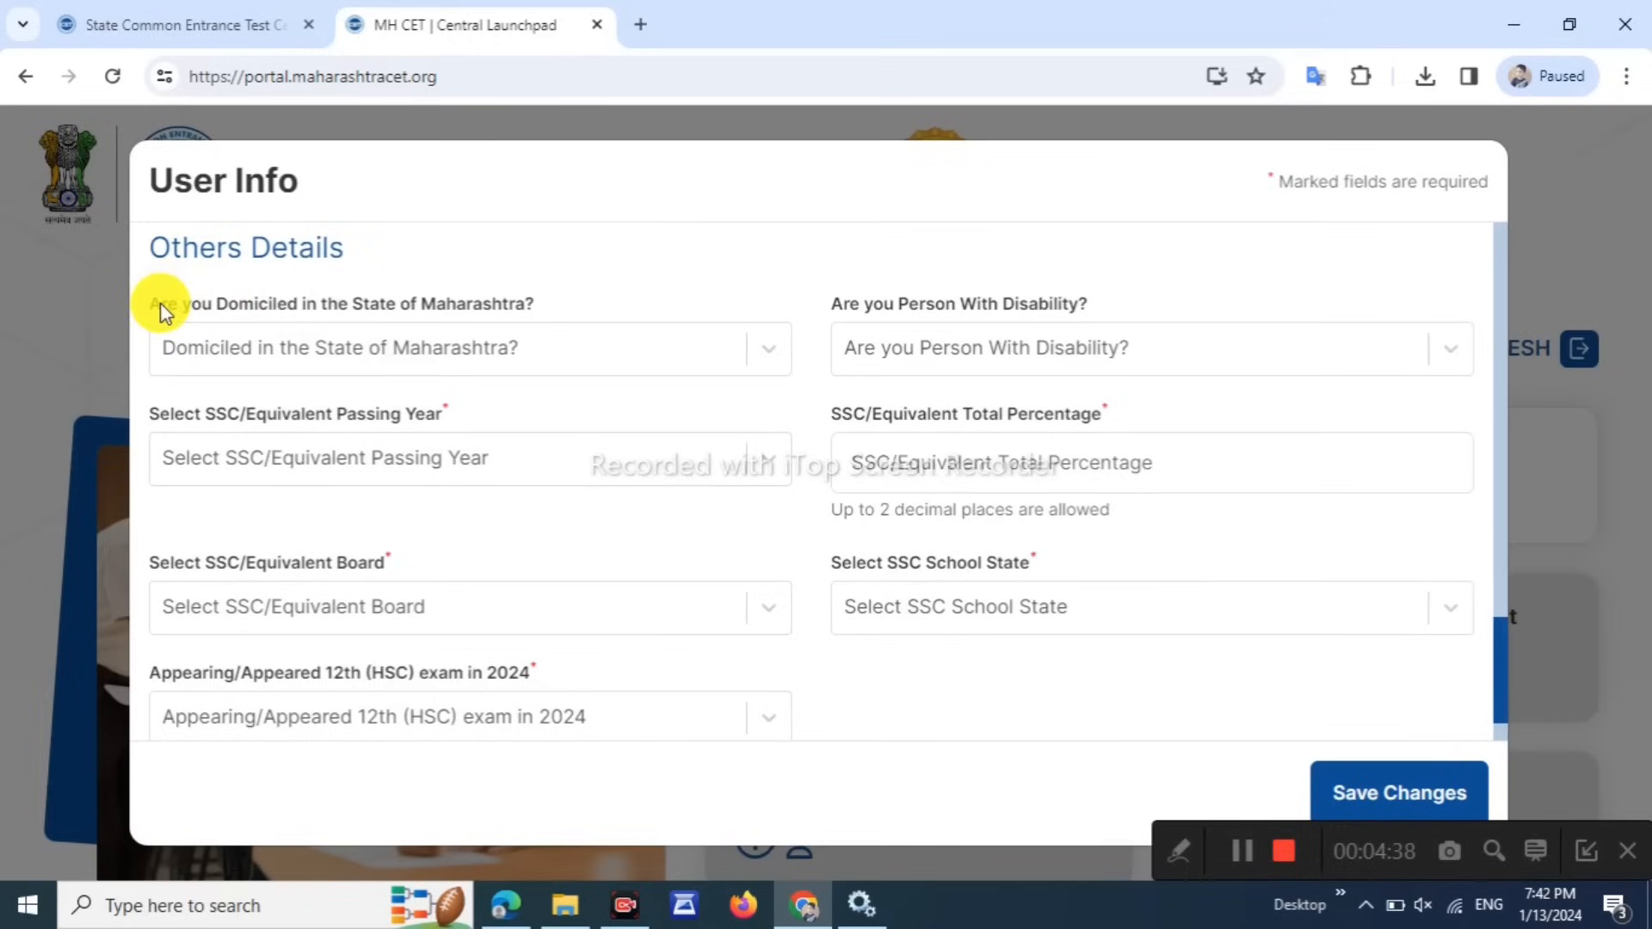
Answer Yes to being domiciled in Maharashtra
left_click_drag(197, 306, 456, 305)
left_click(685, 272)
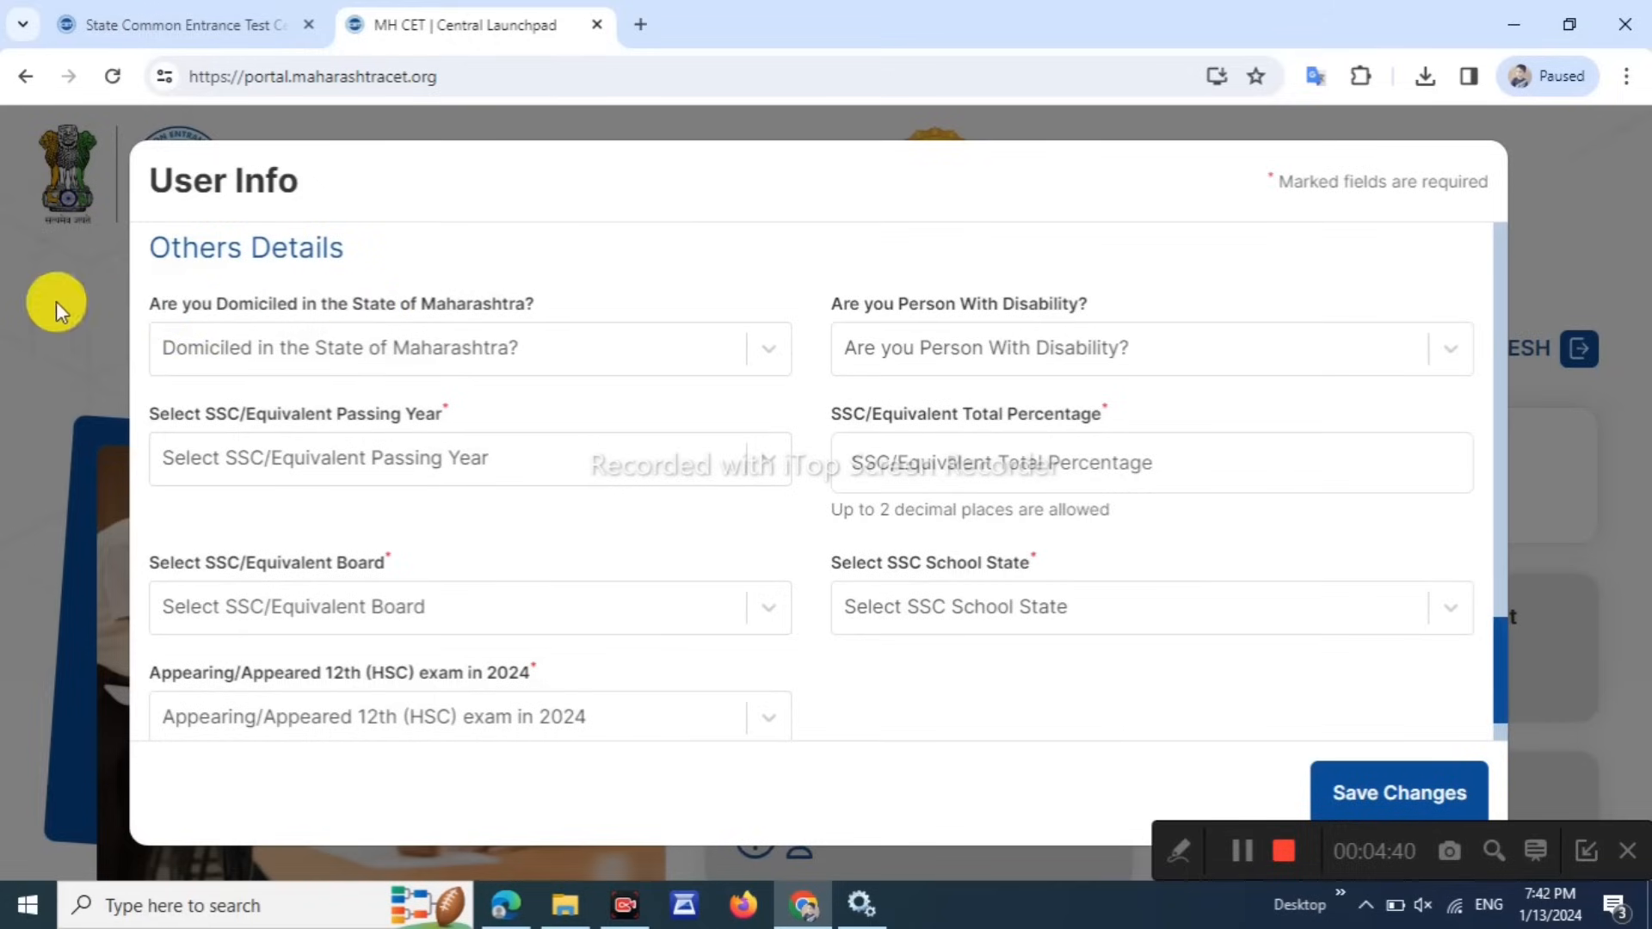
left_click(571, 354)
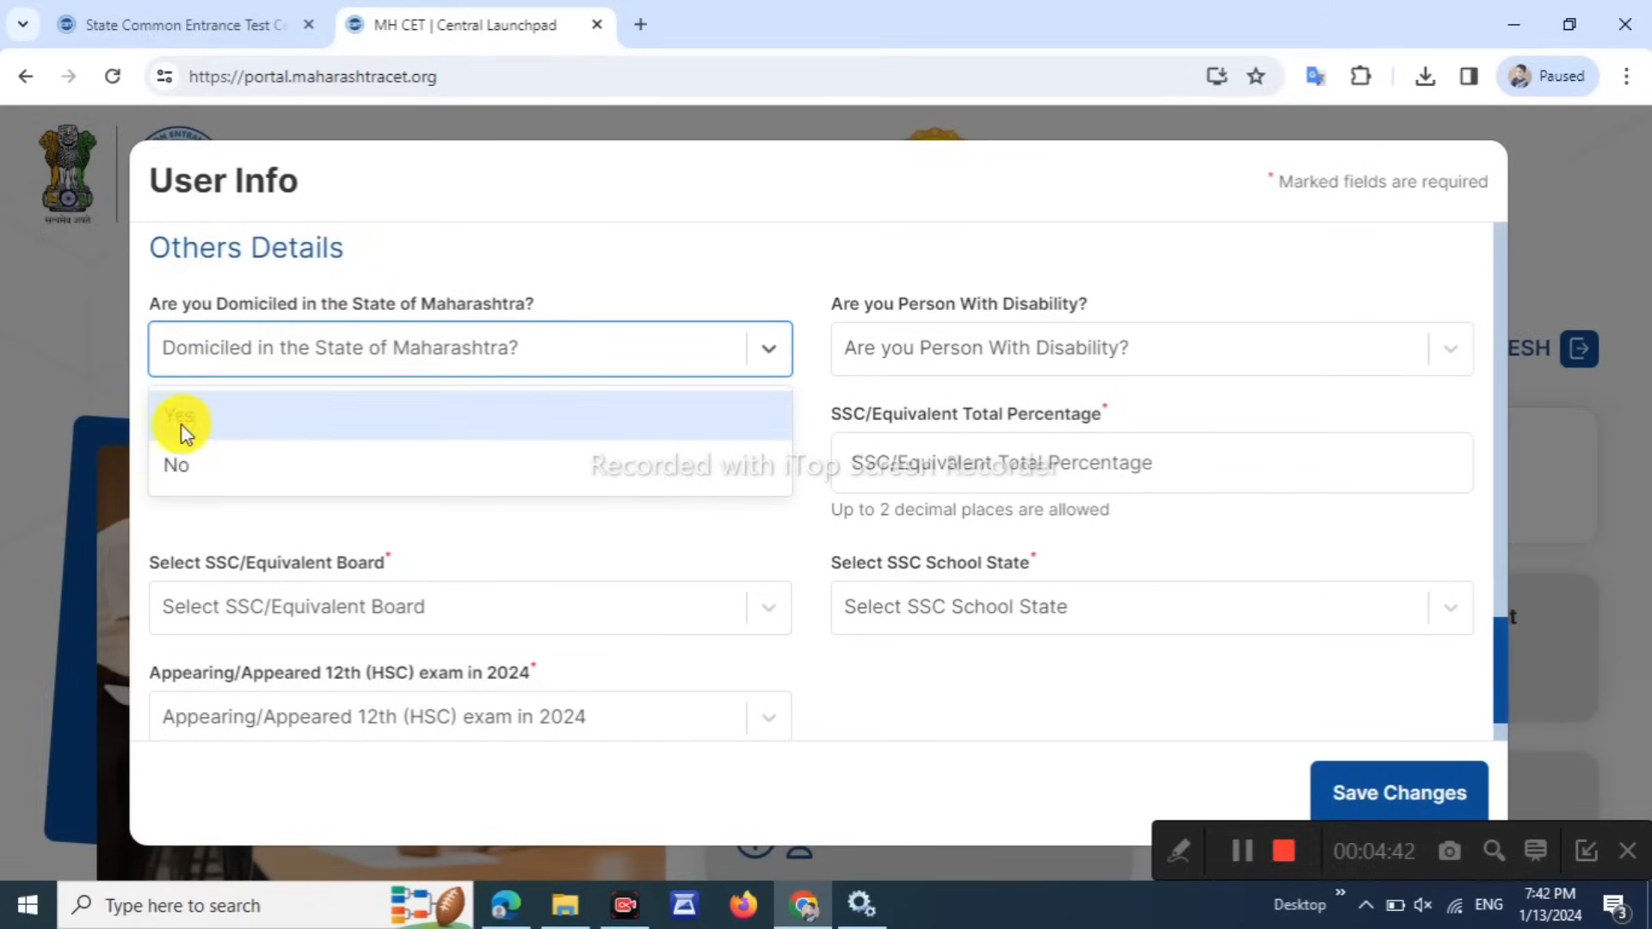
left_click(258, 400)
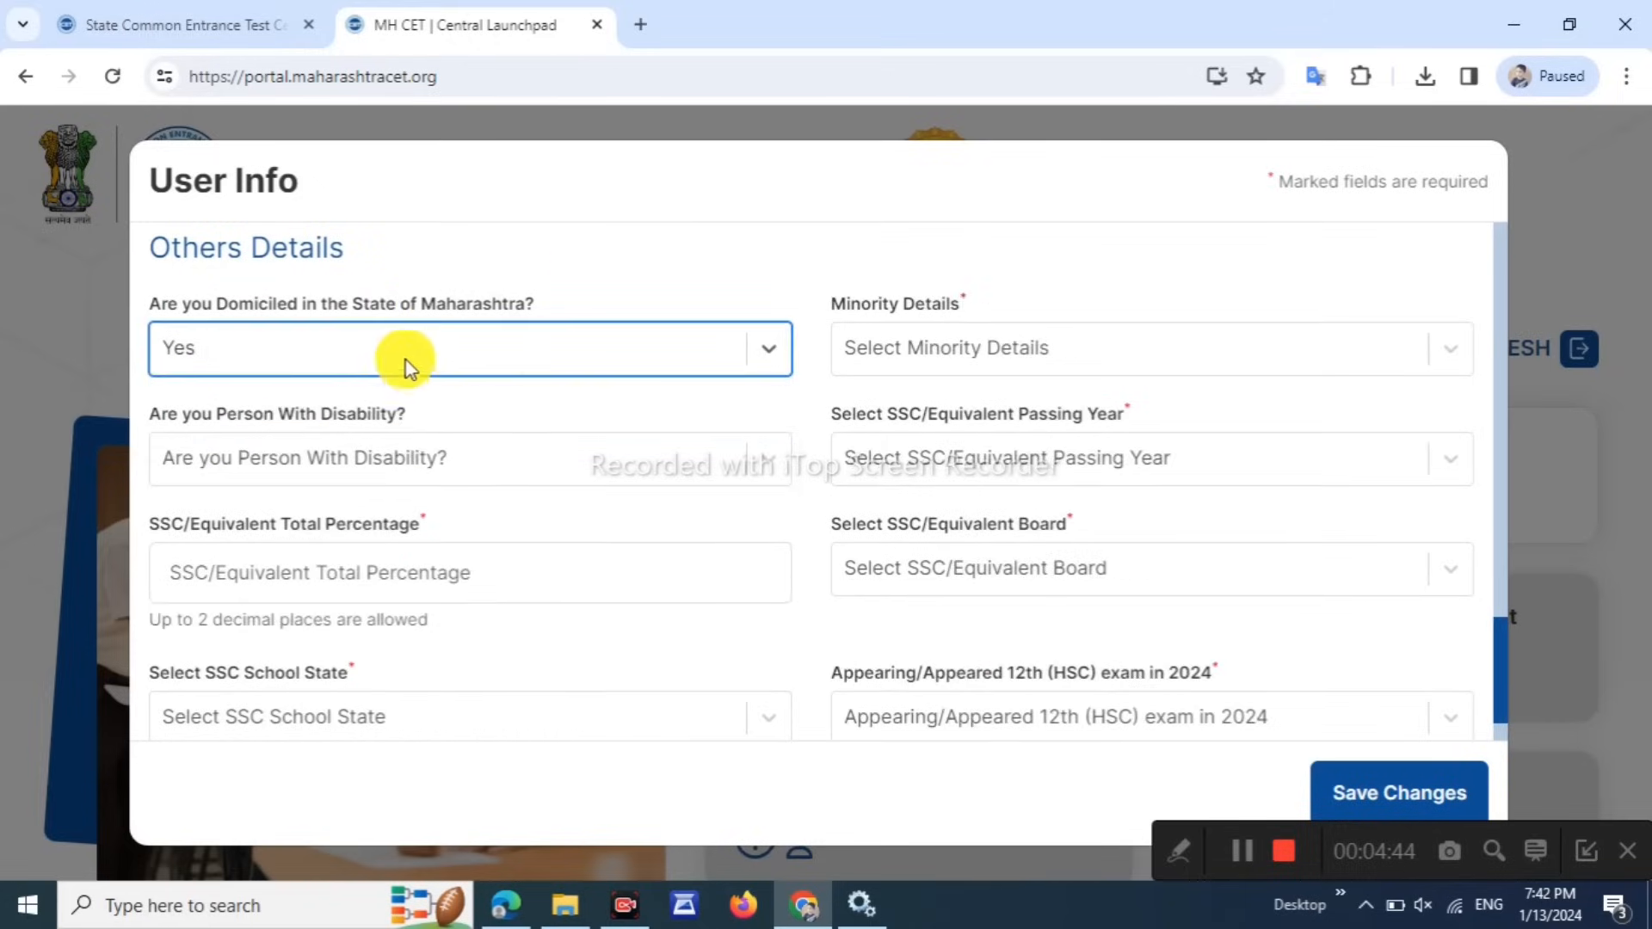
Set Minority Details to No
left_click_drag(828, 308, 973, 303)
left_click(1077, 368)
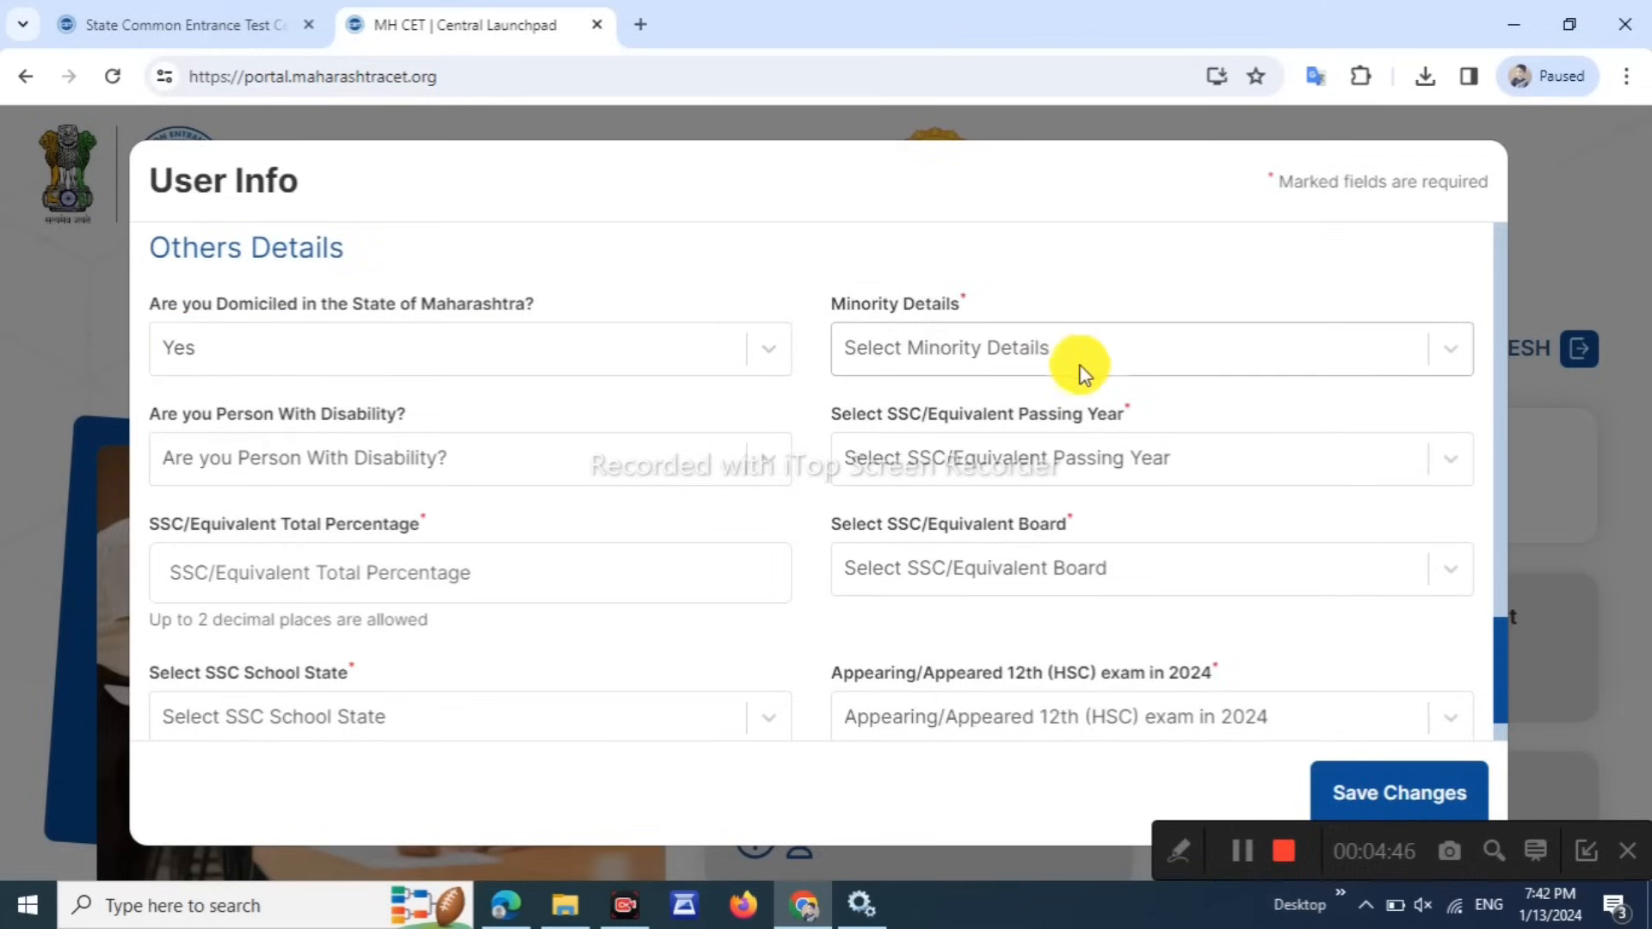
left_click_drag(1079, 372, 1099, 271)
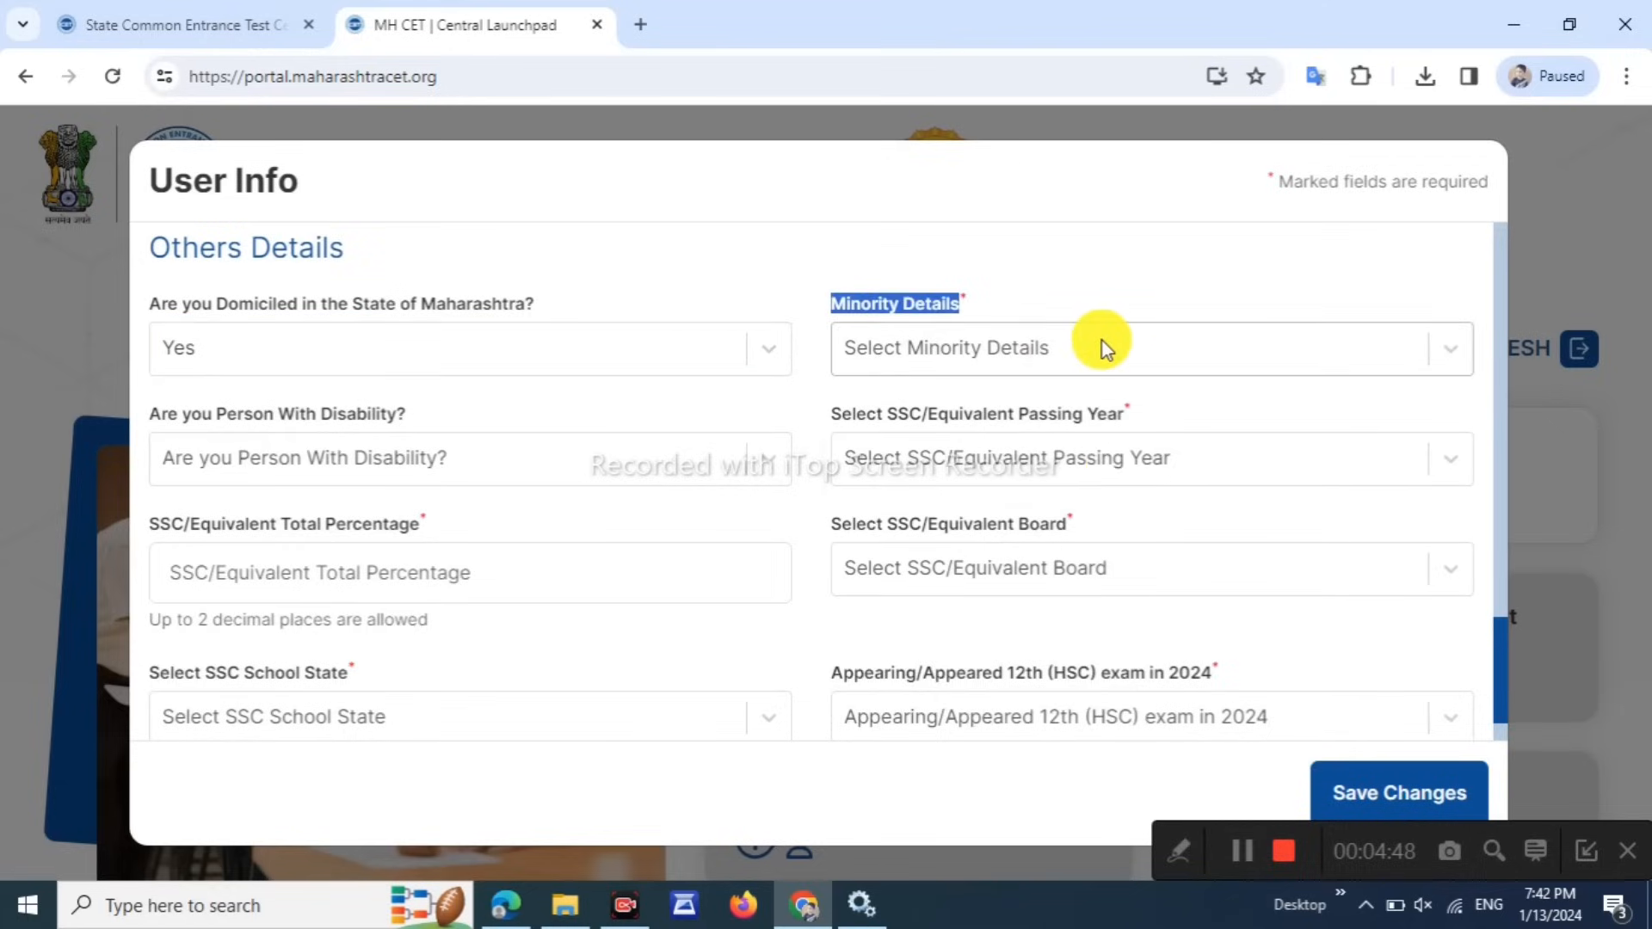
left_click(1069, 288)
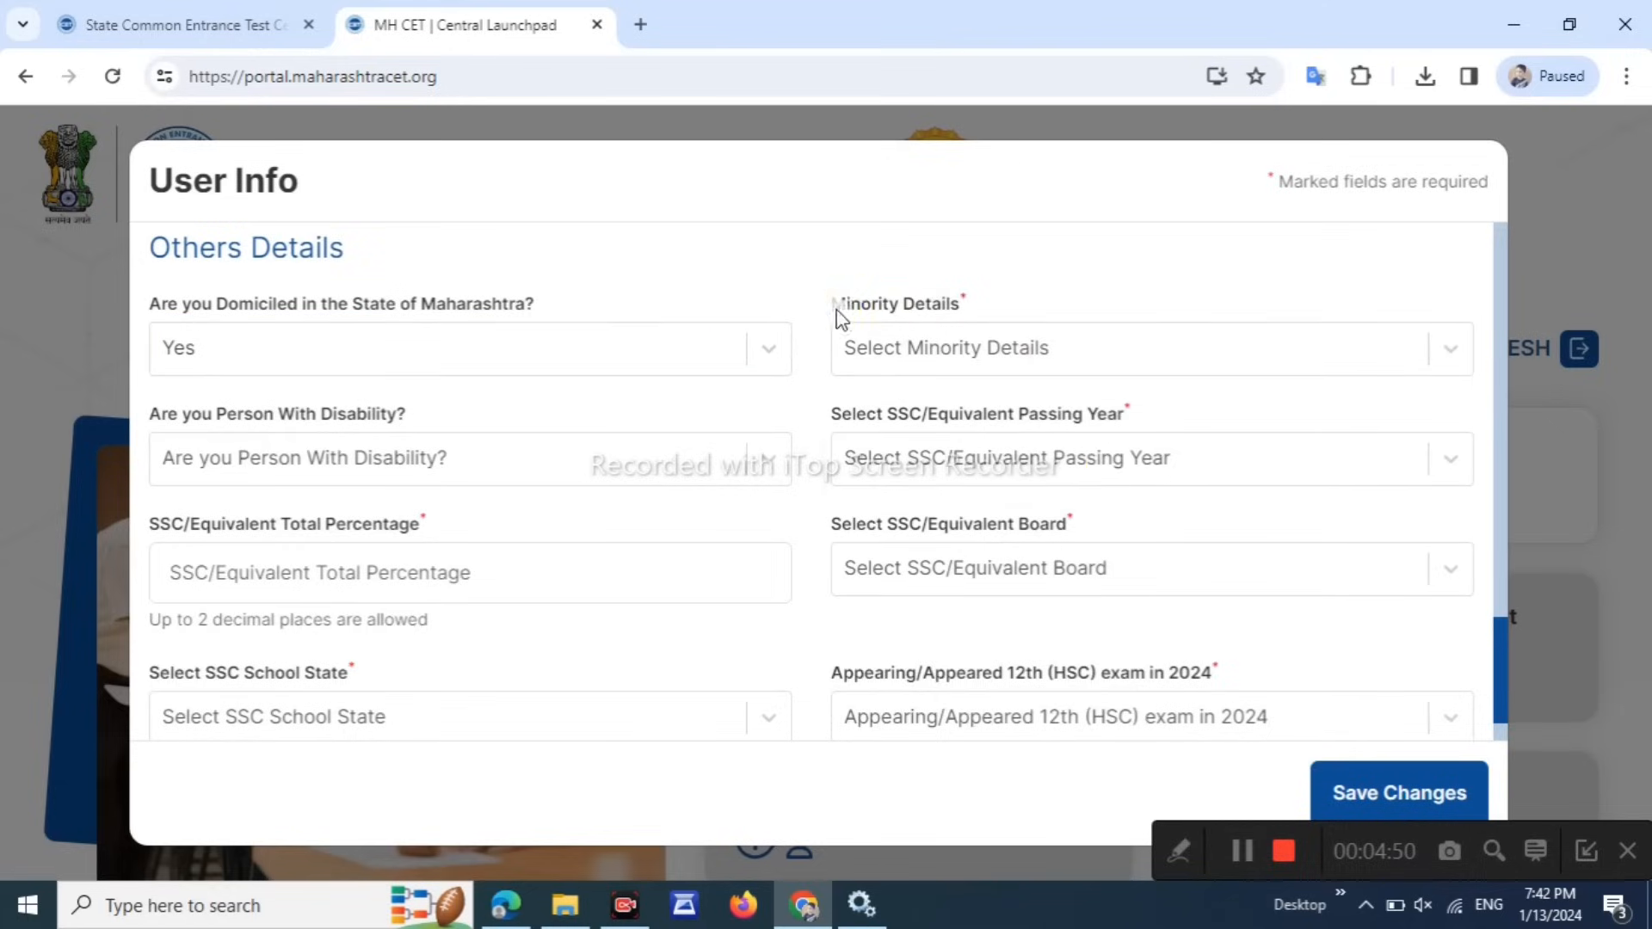
left_click_drag(833, 306, 969, 302)
left_click(1051, 346)
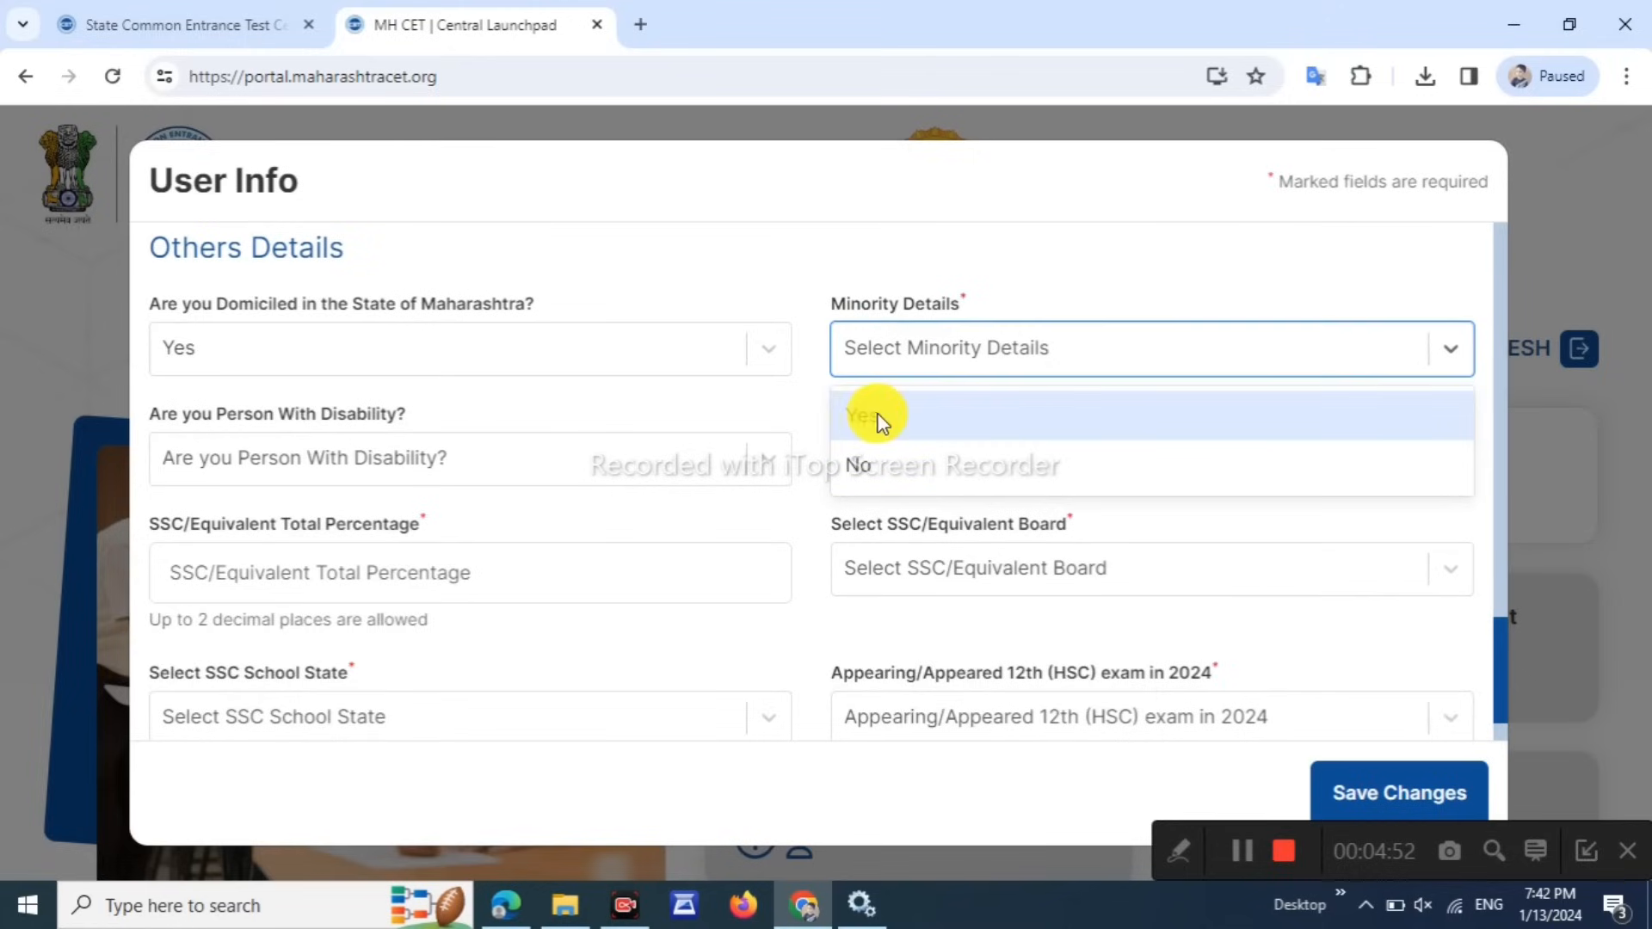
left_click(886, 471)
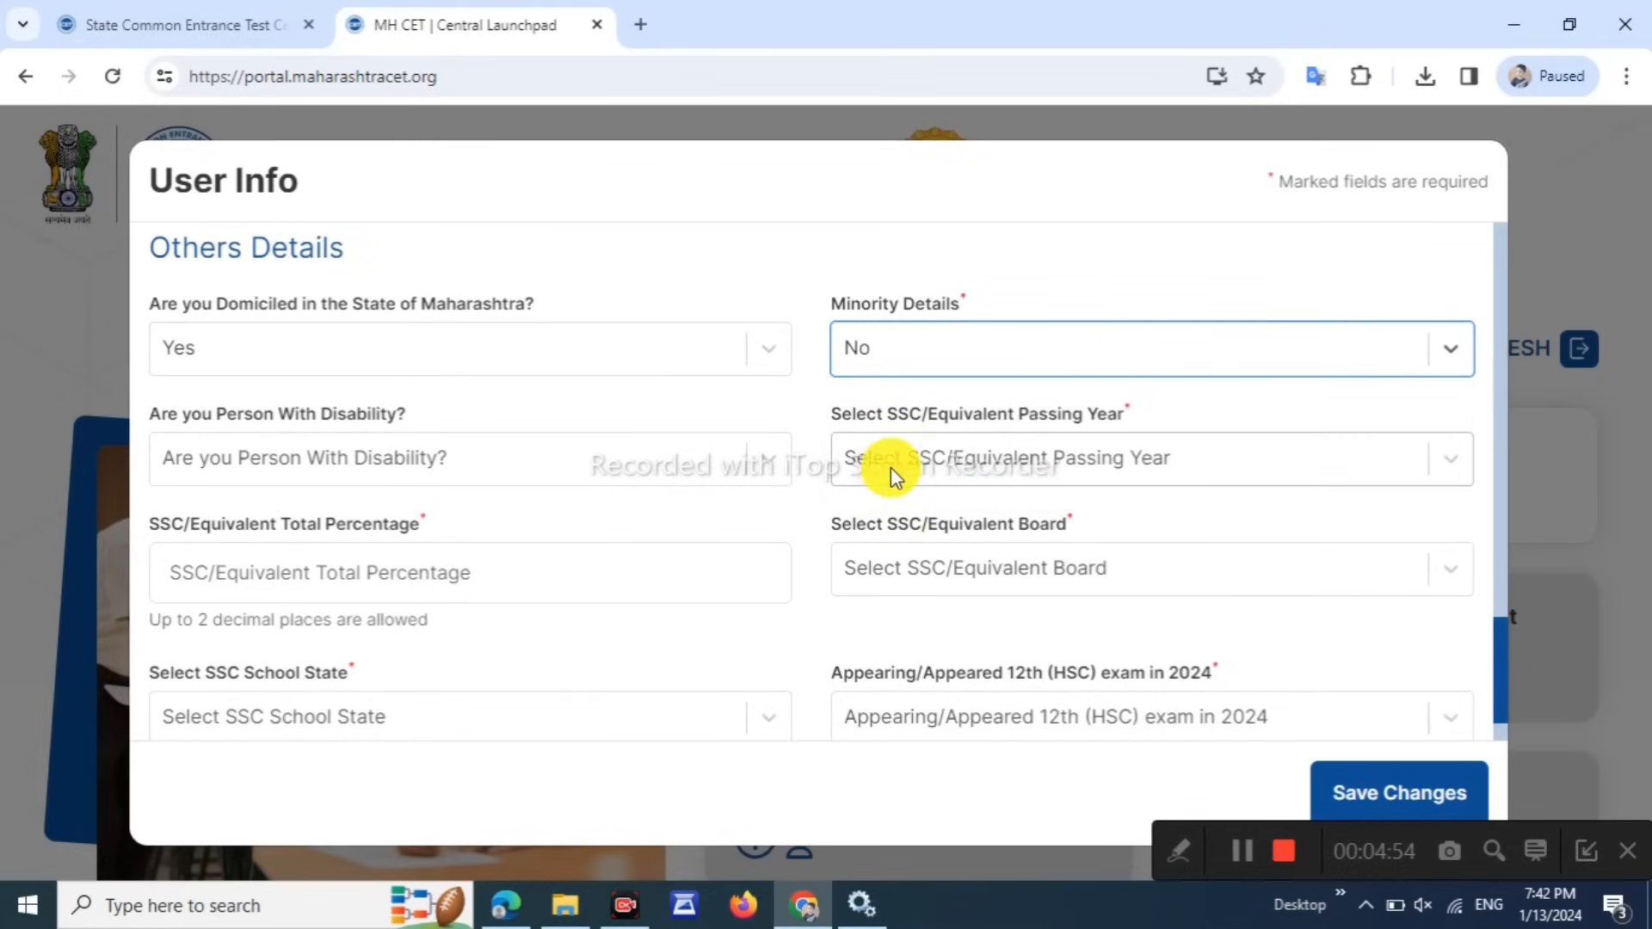
left_click(1054, 282)
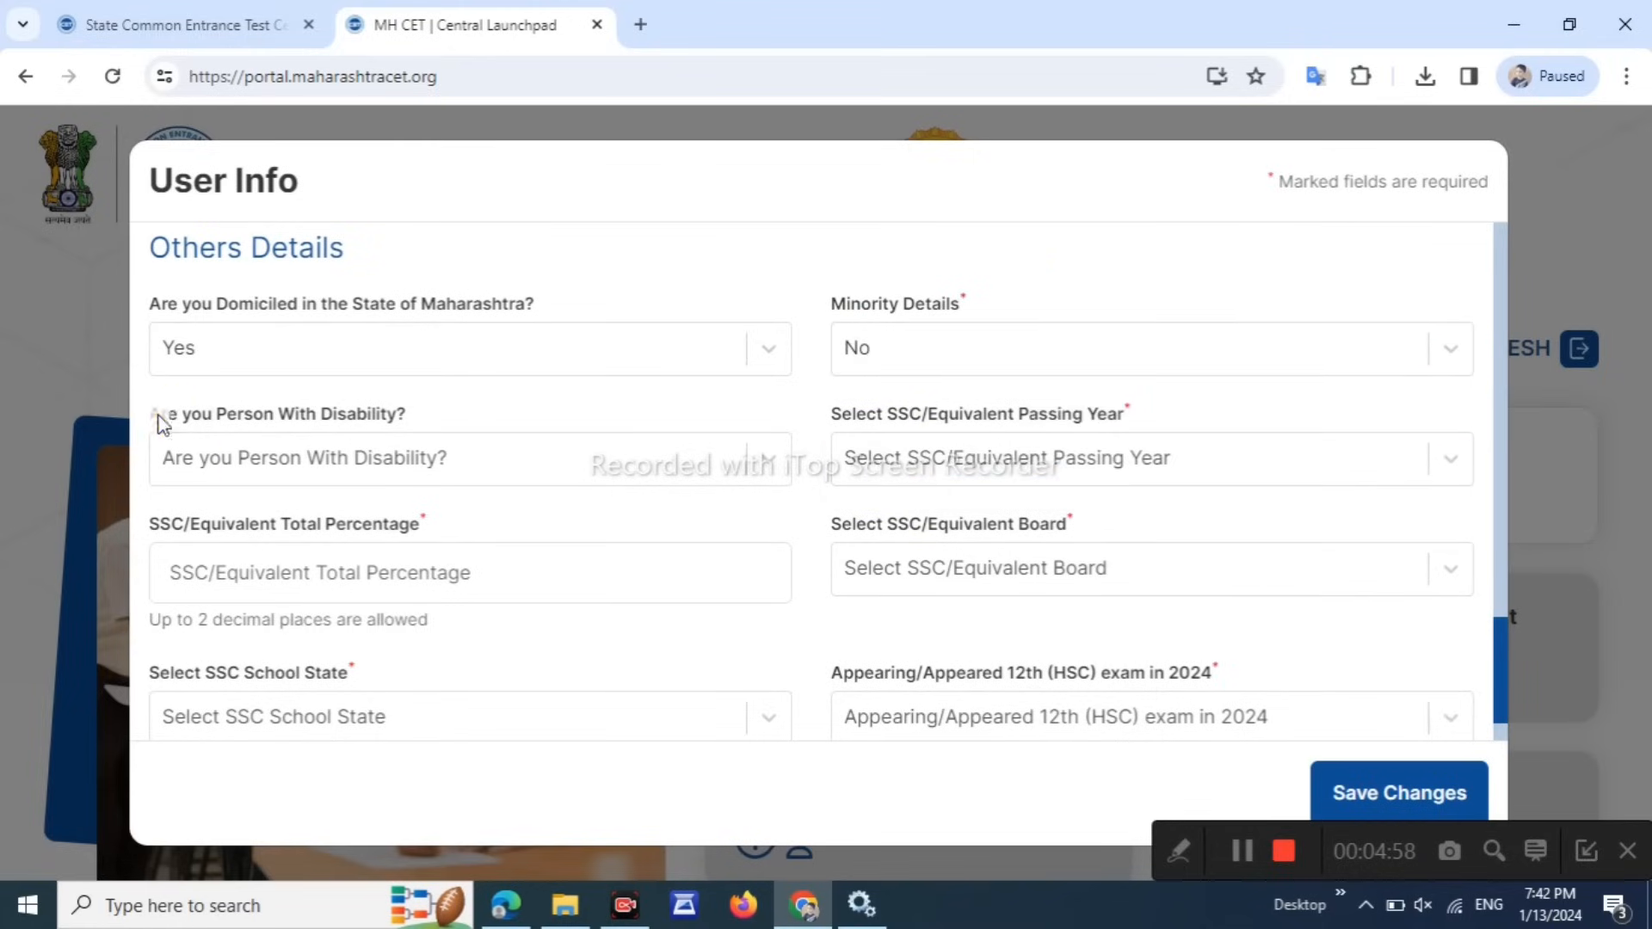
Change the Person With Disability answer from Yes to No, leaving no disability type
left_click_drag(159, 421, 374, 423)
left_click(465, 420)
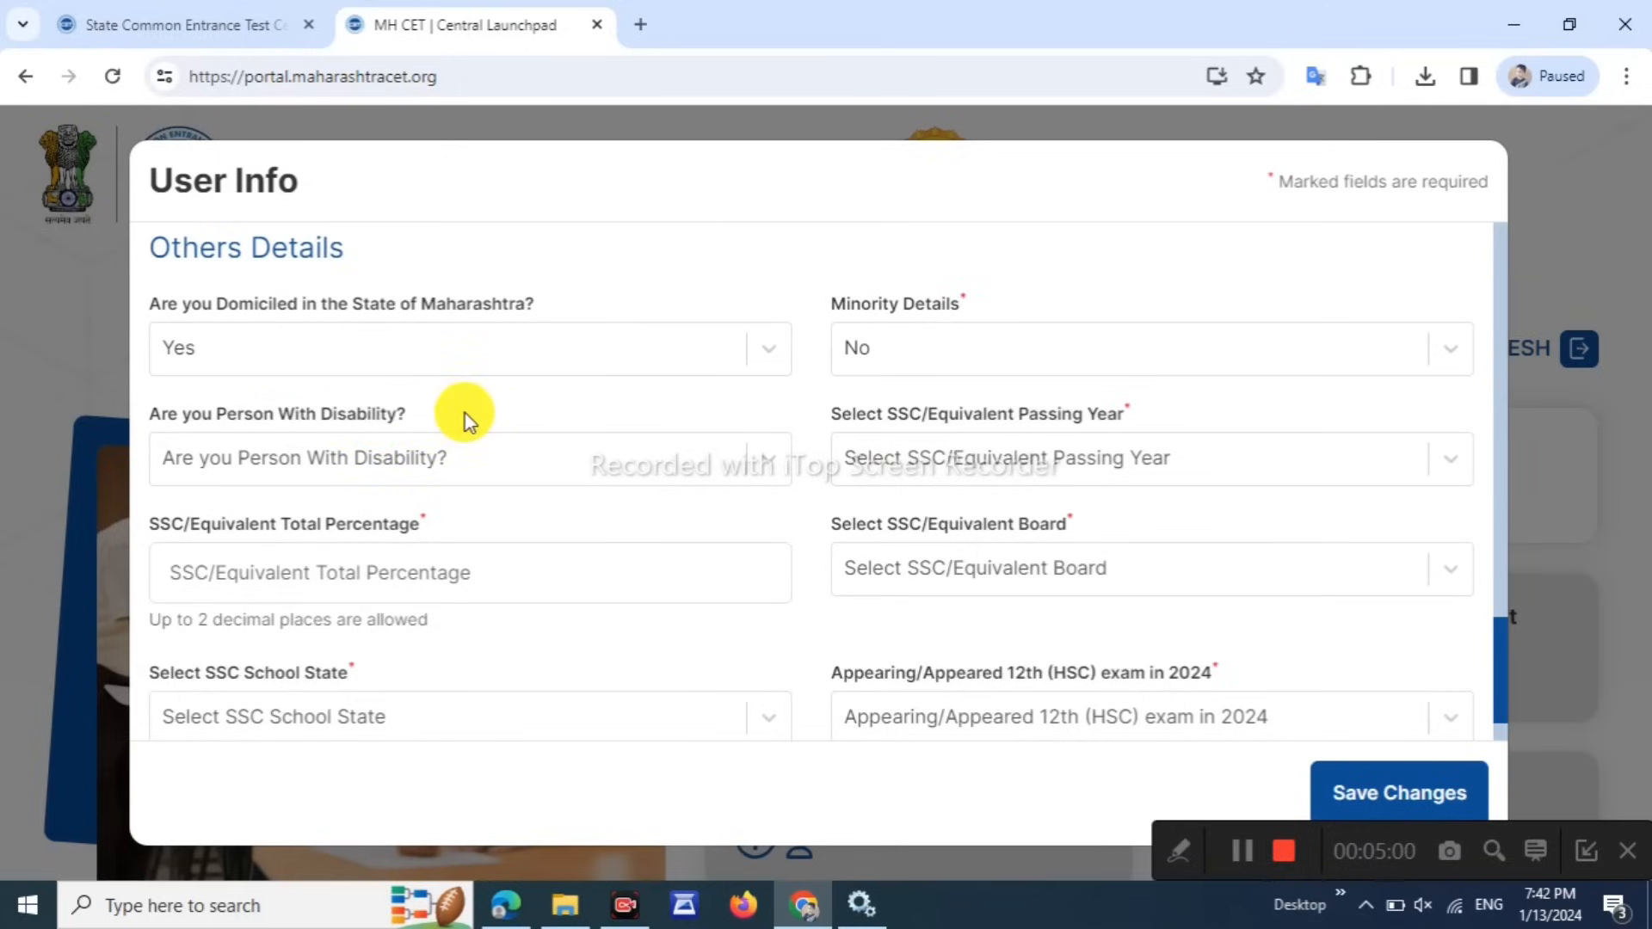
left_click(488, 451)
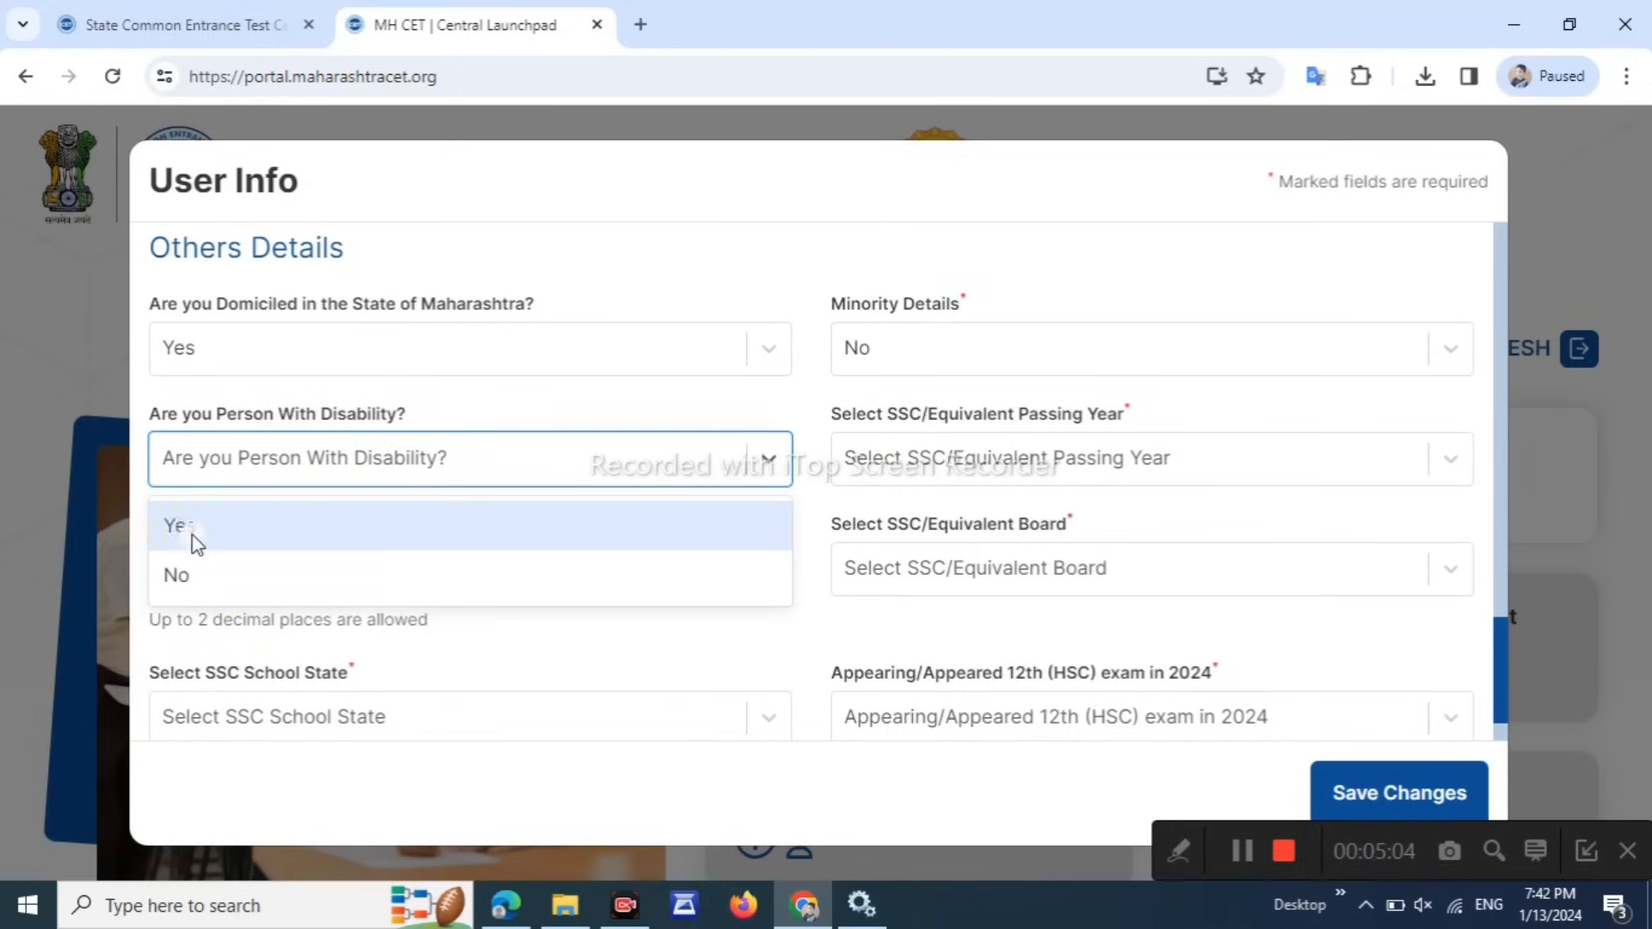
left_click(217, 537)
left_click(985, 464)
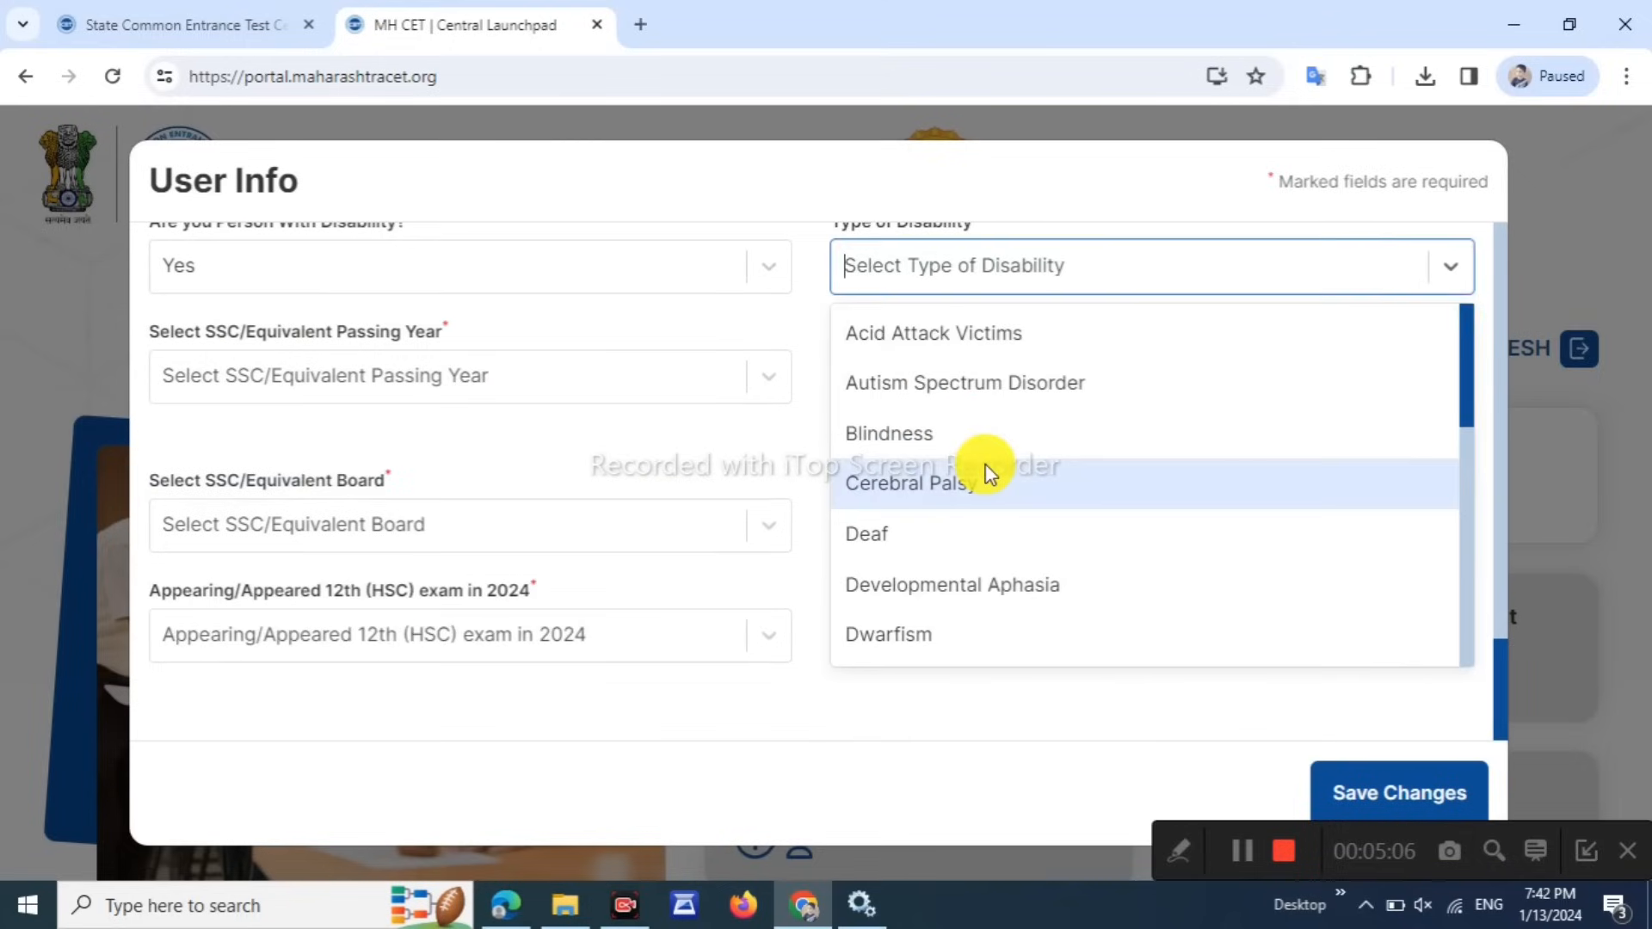
left_click(664, 445)
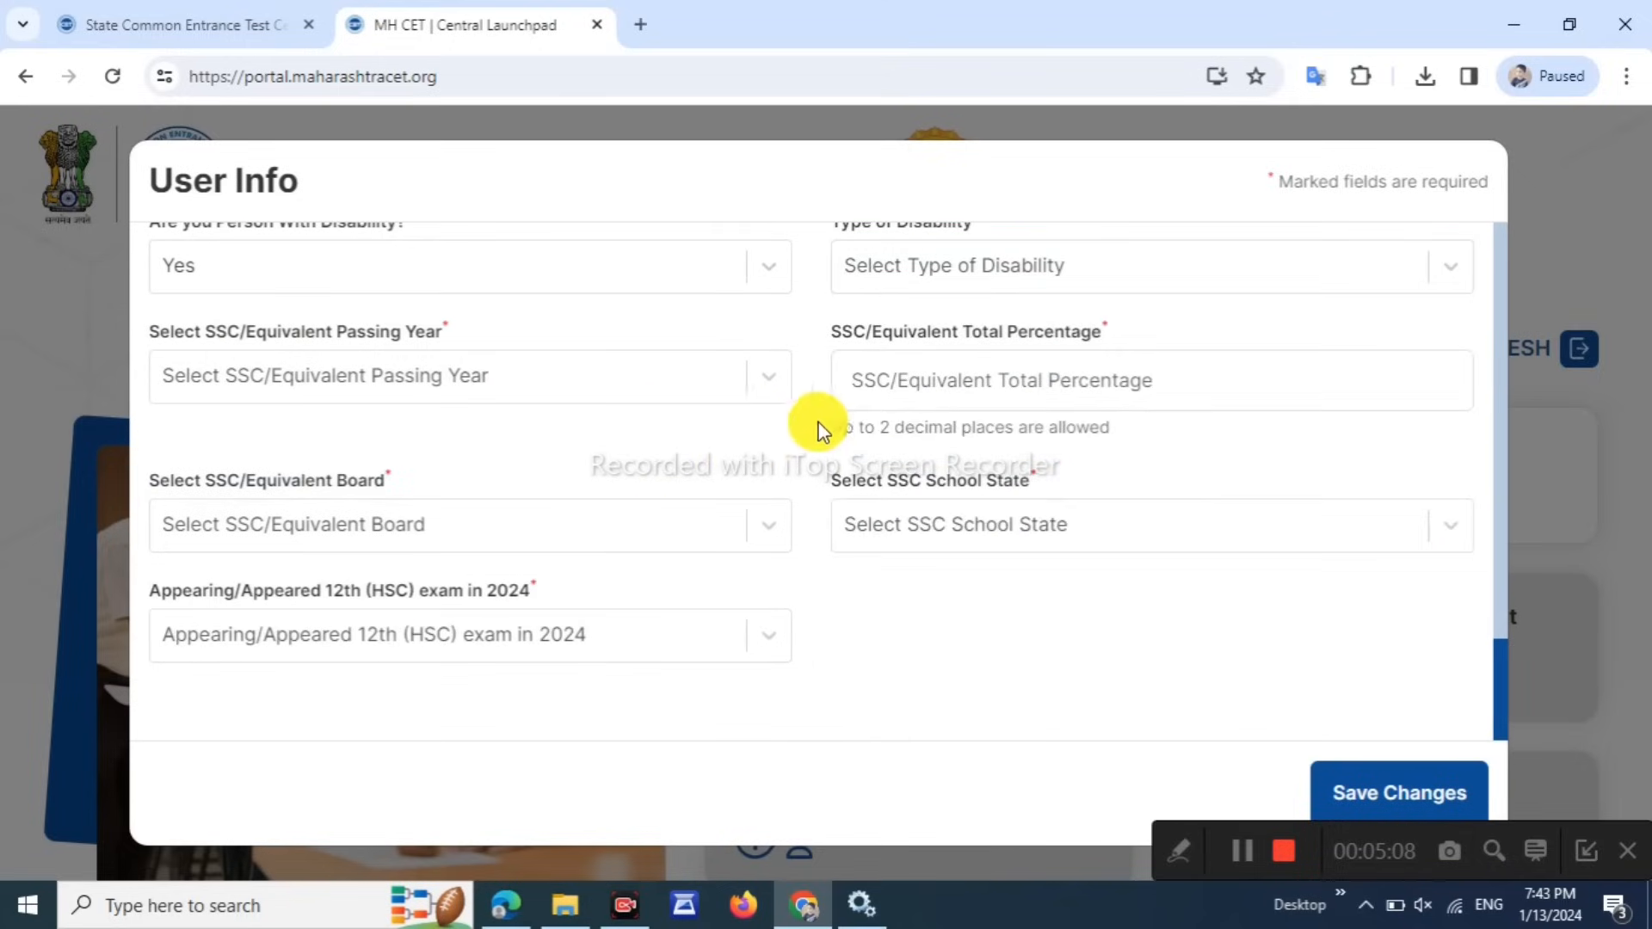
scroll(745, 426, "up", 2)
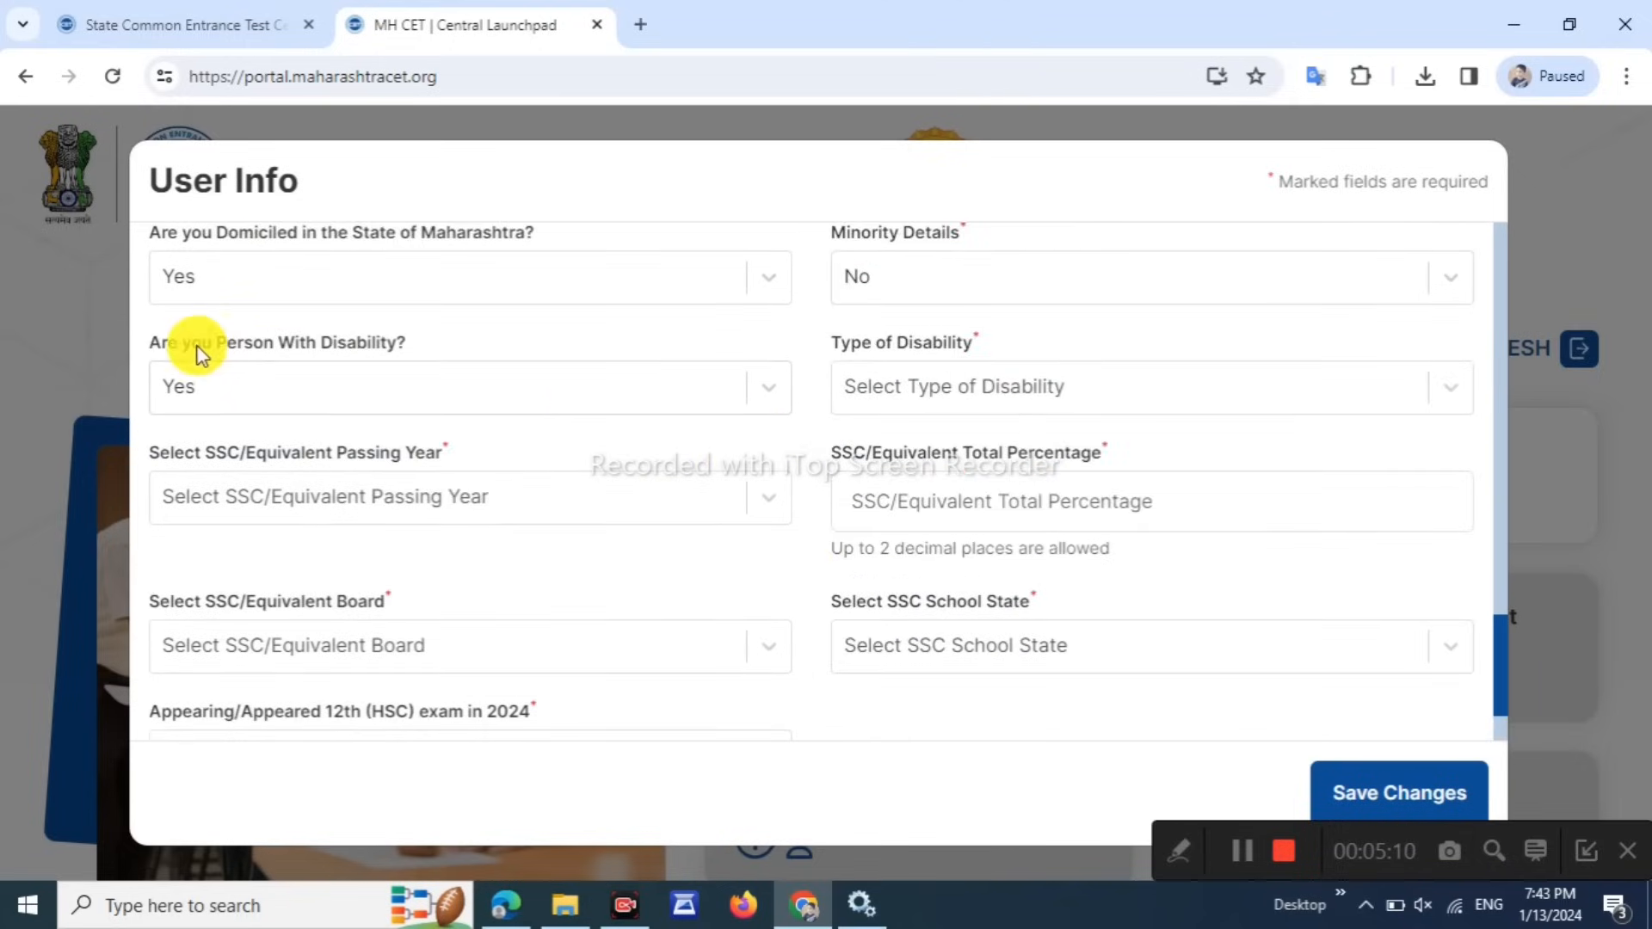
left_click_drag(191, 343, 346, 345)
left_click(428, 408)
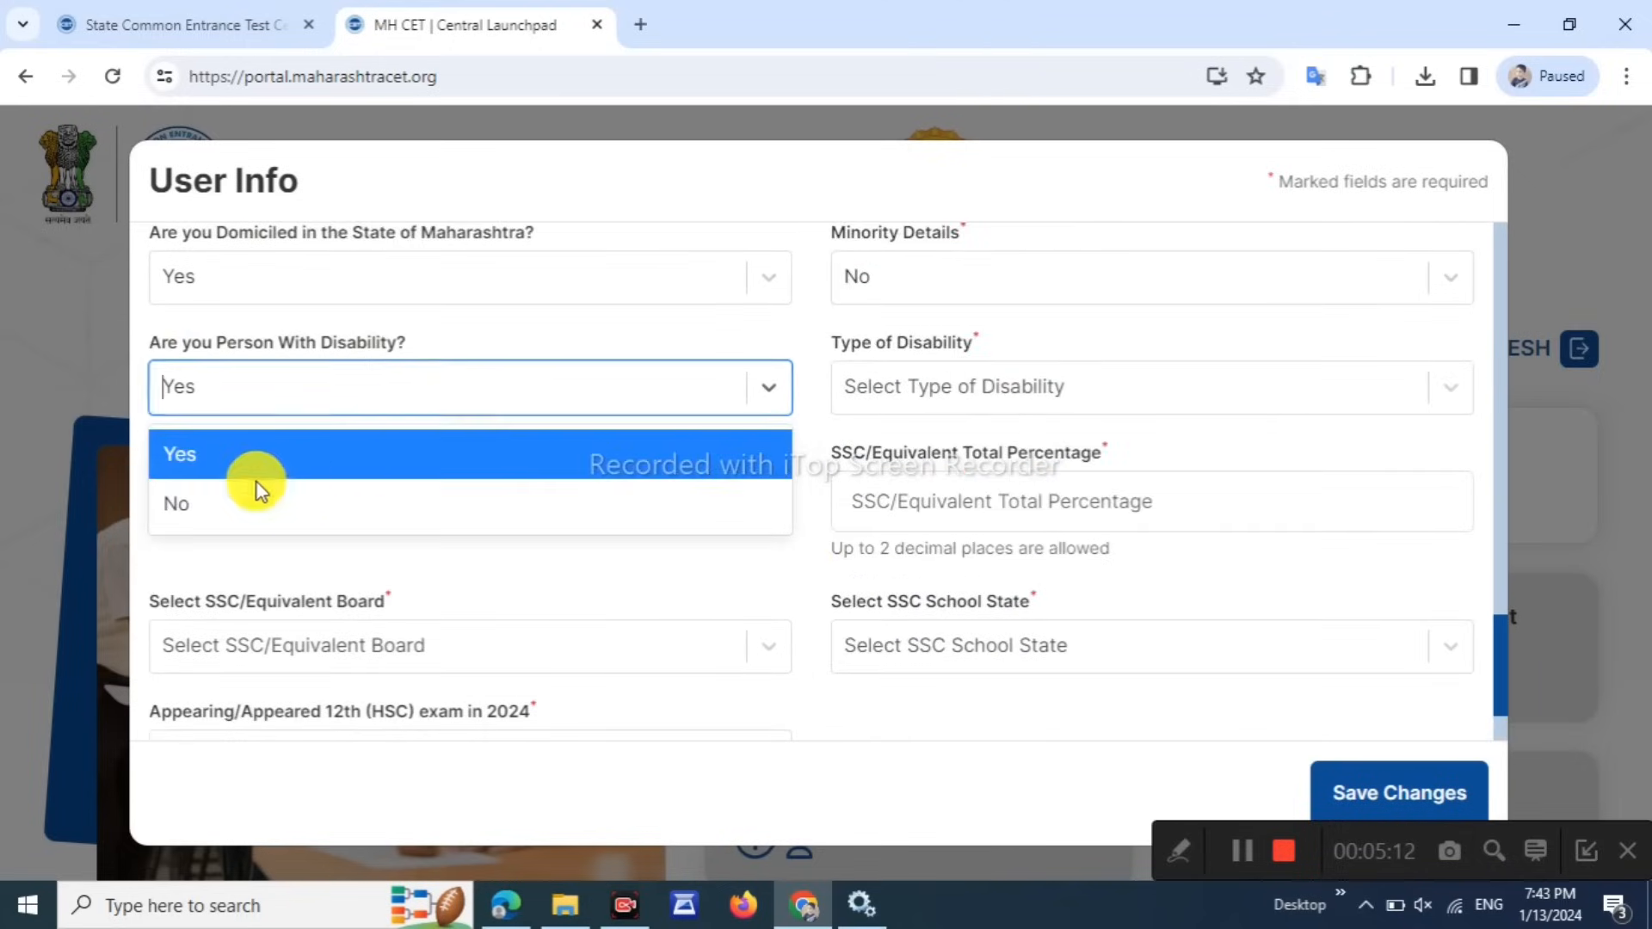
left_click(203, 505)
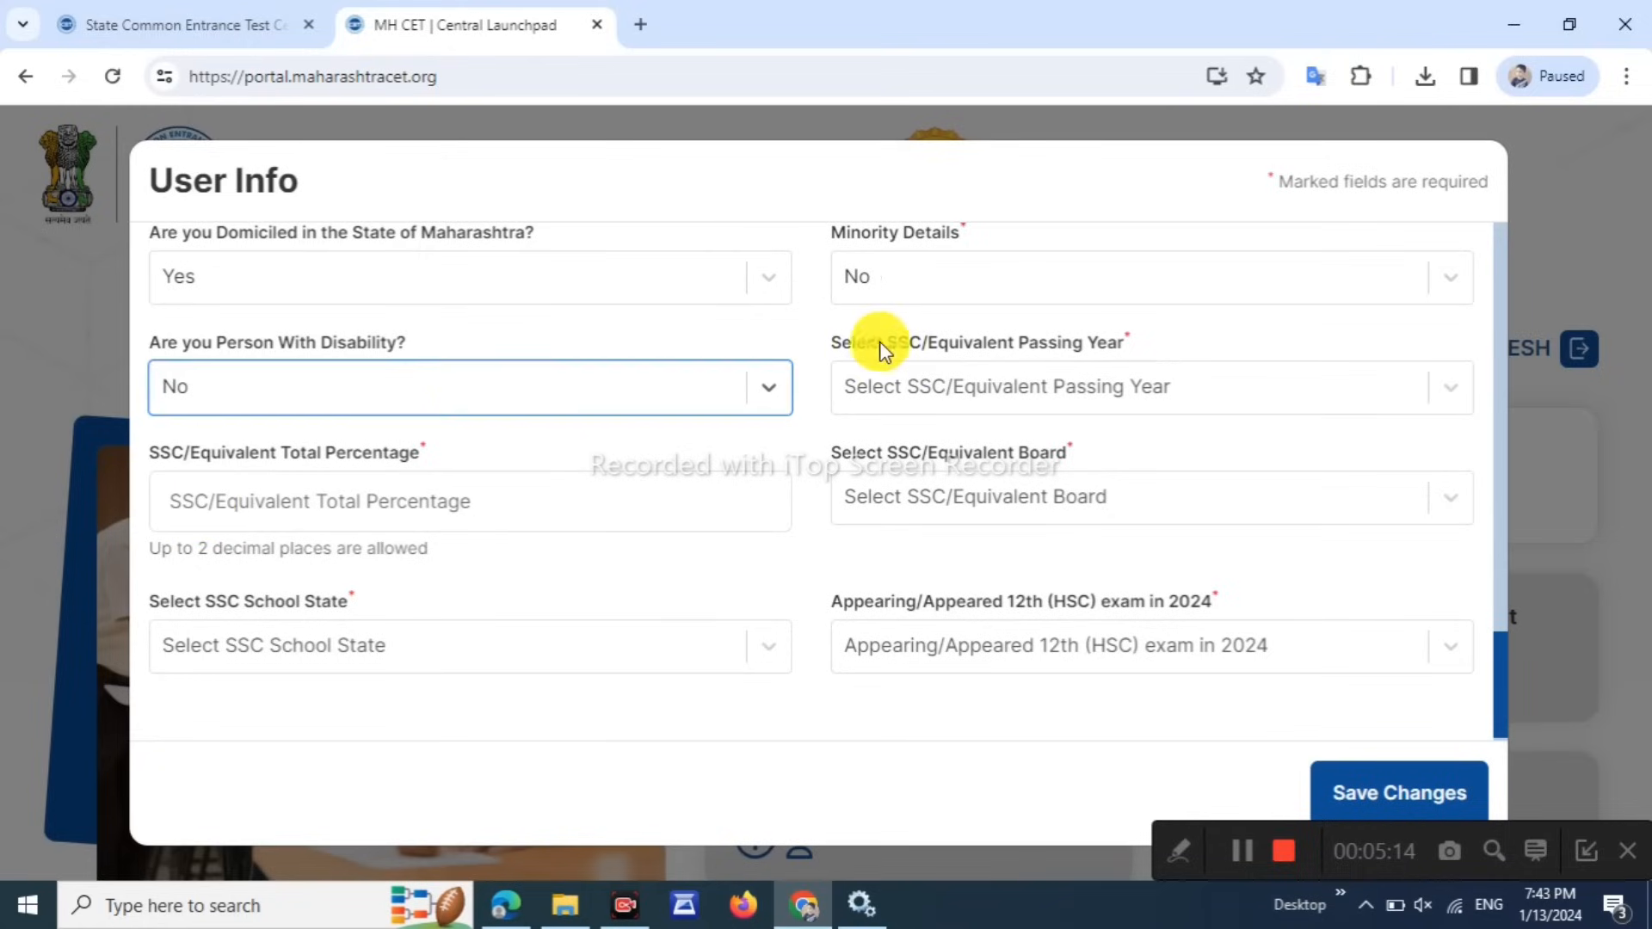
left_click_drag(867, 343, 1106, 344)
Select 2014 as the SSC passing year
left_click(1226, 361)
left_click(1196, 388)
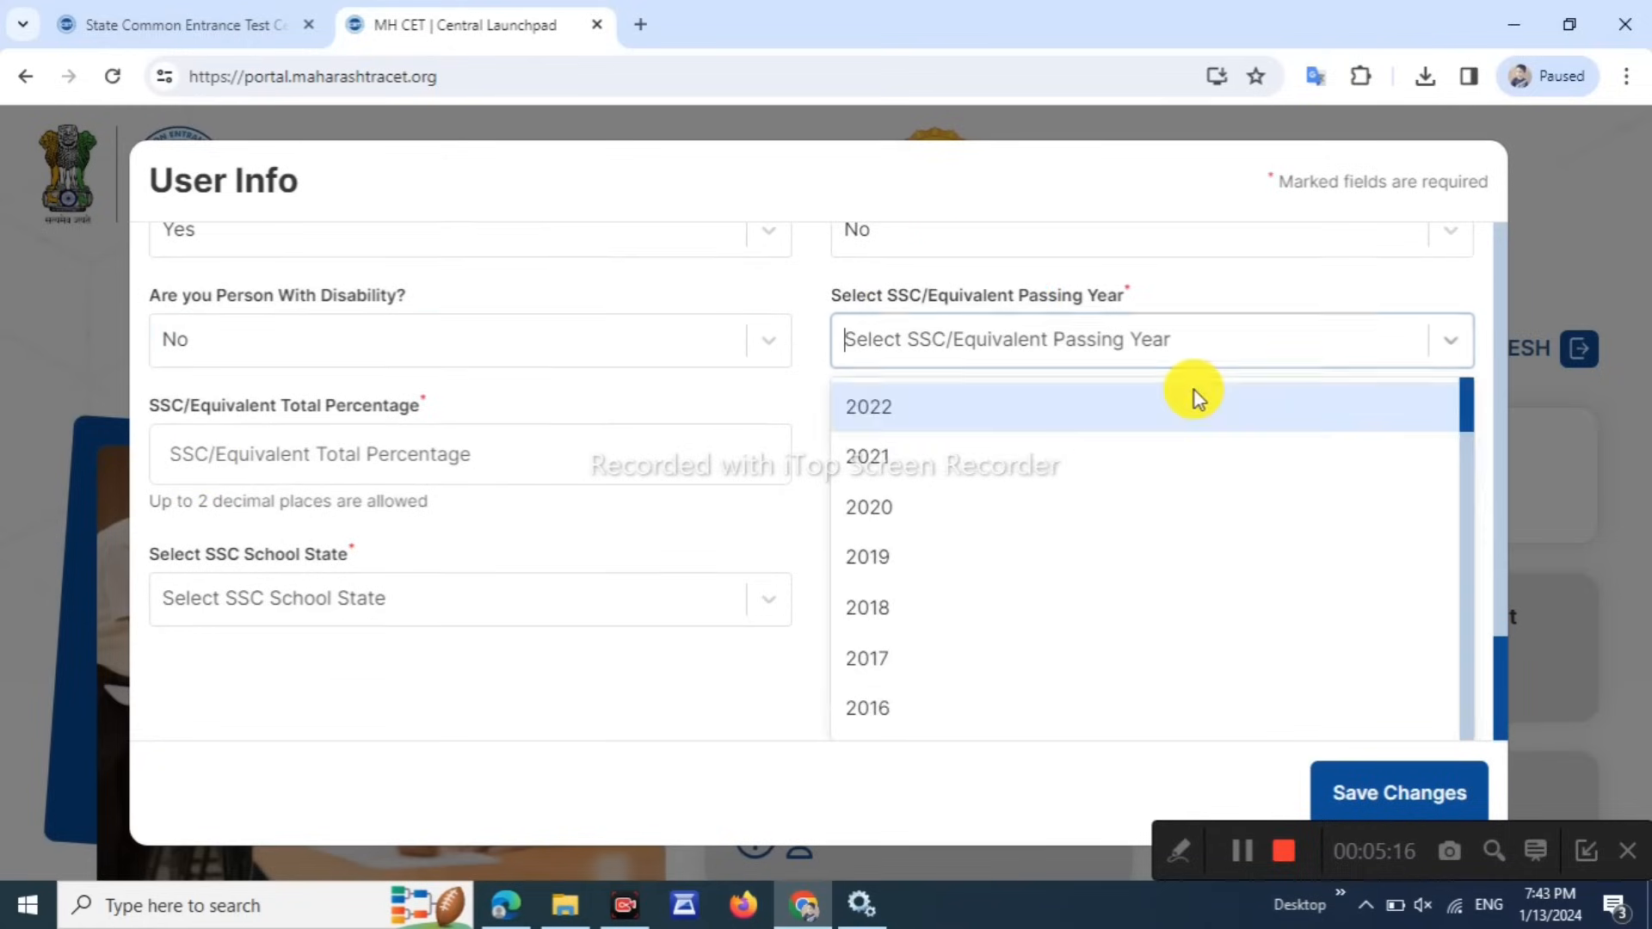
scroll(1052, 513, "down", 3)
scroll(944, 577, "down", 1)
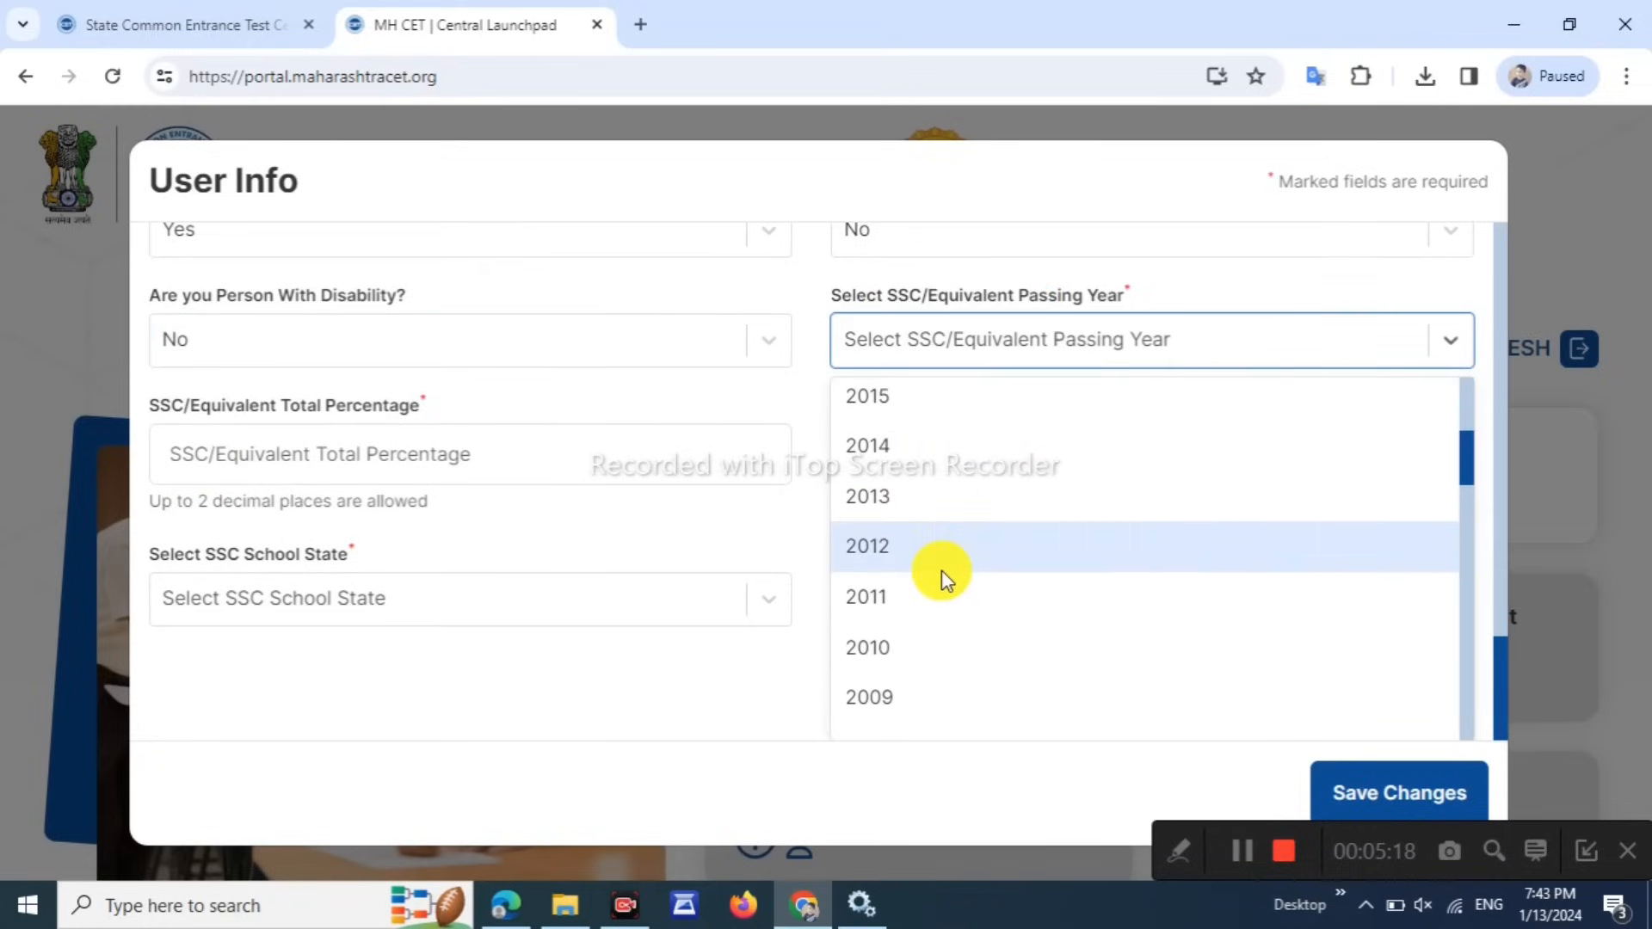
left_click(929, 462)
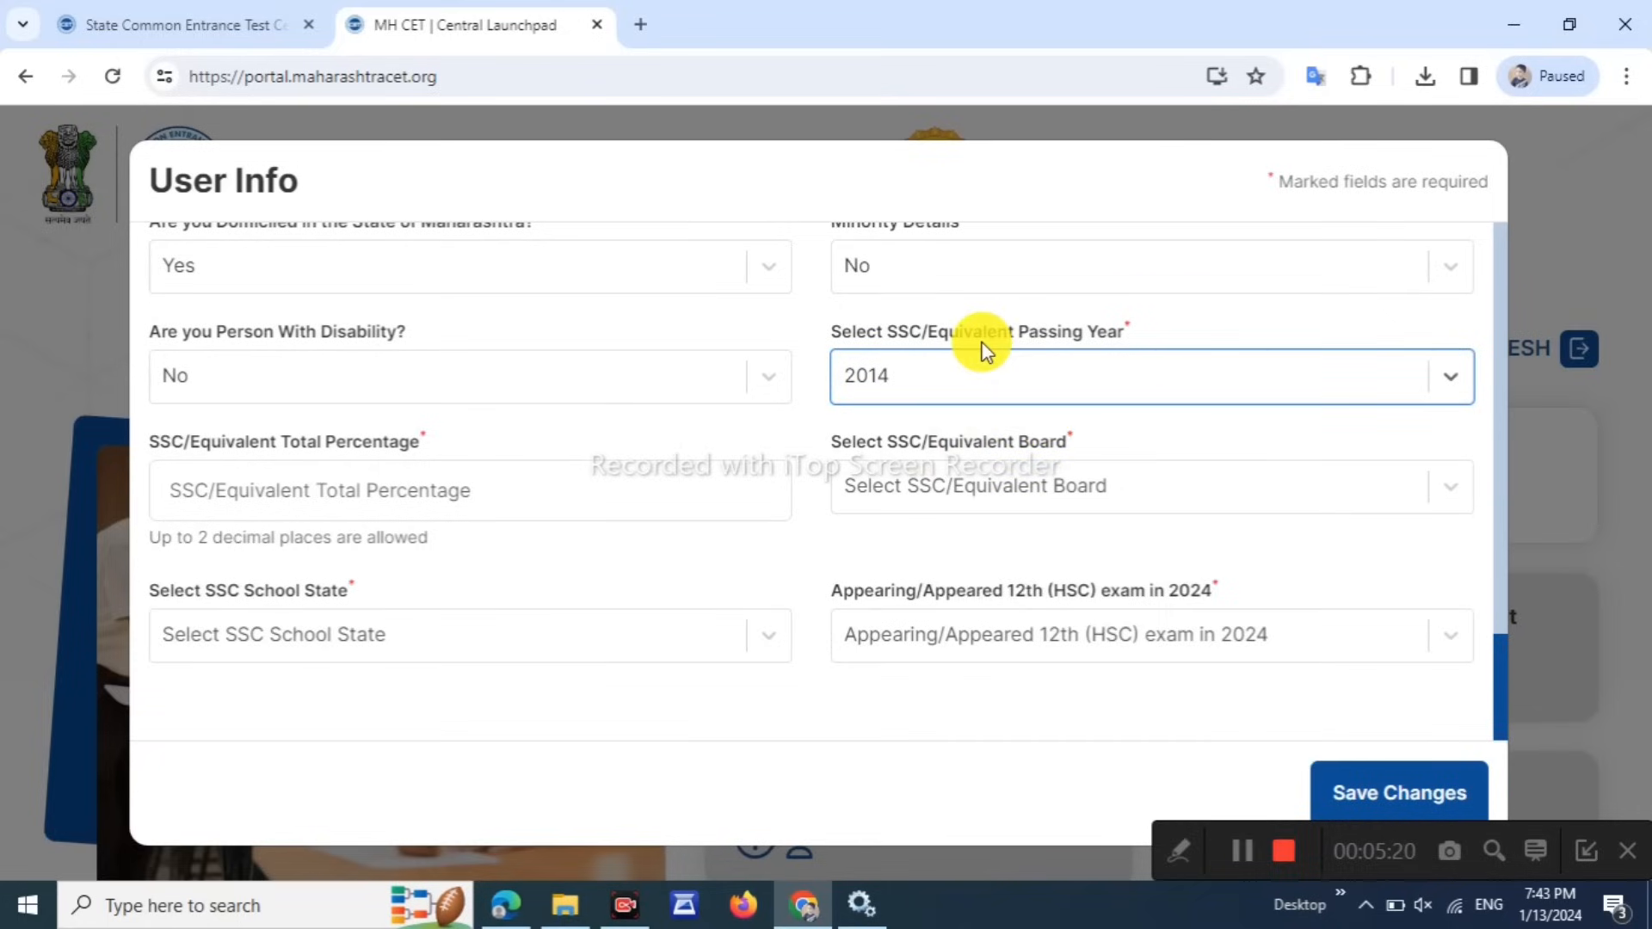
Enter 77.80 as the SSC total percentage
left_click_drag(1005, 332, 1071, 332)
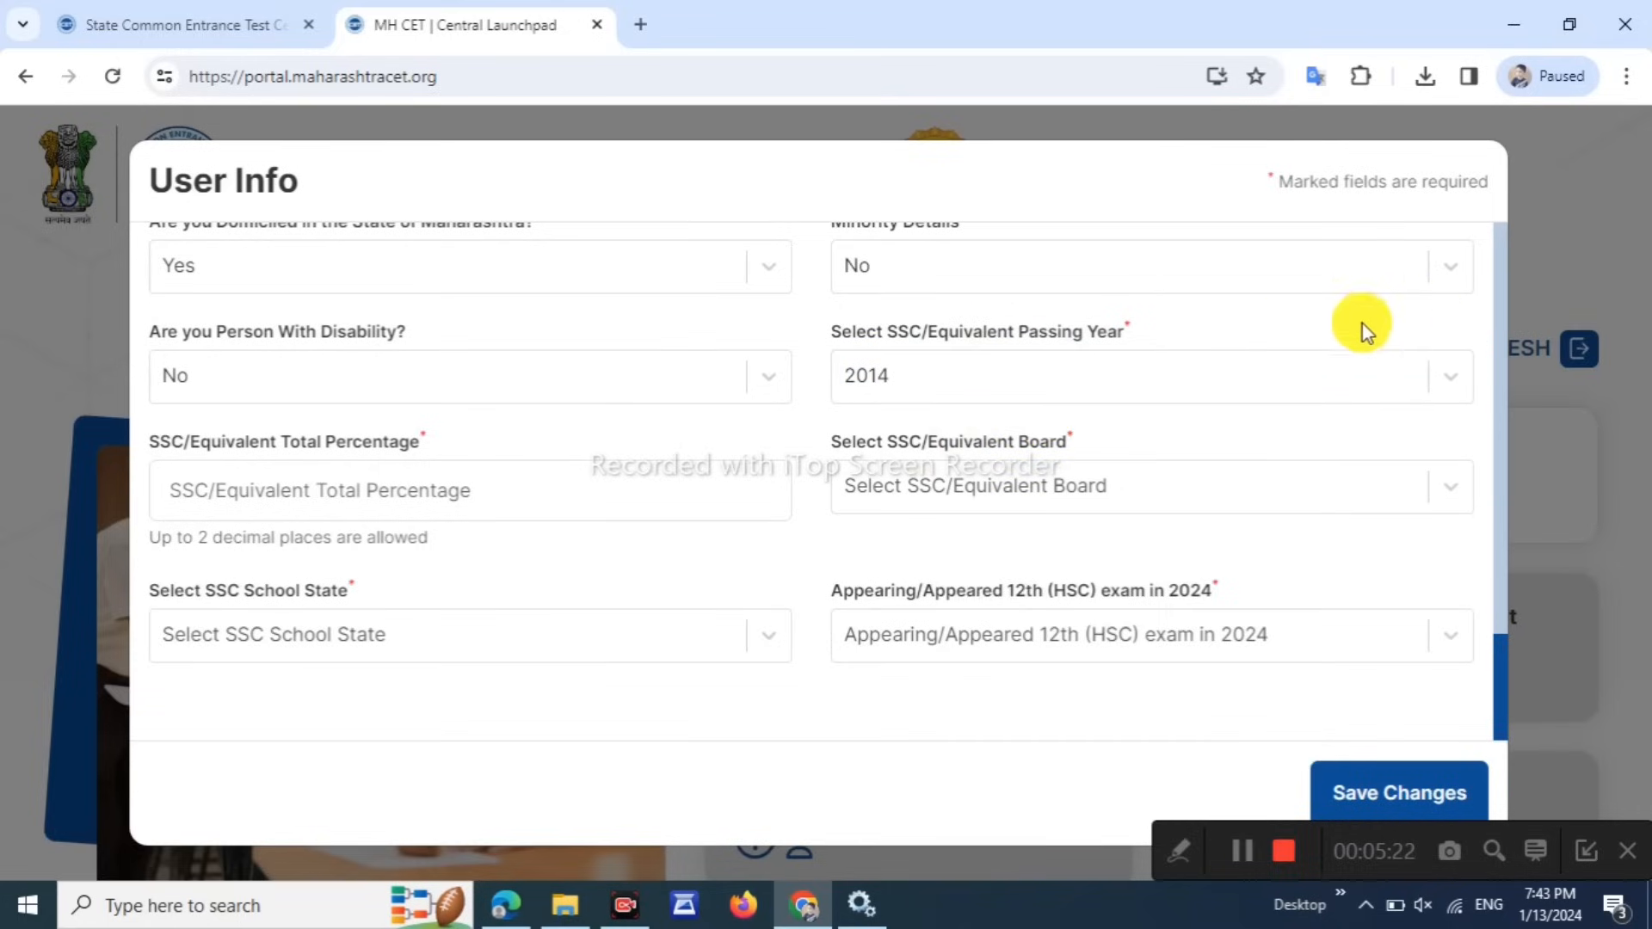
left_click_drag(163, 447, 546, 436)
left_click(545, 487)
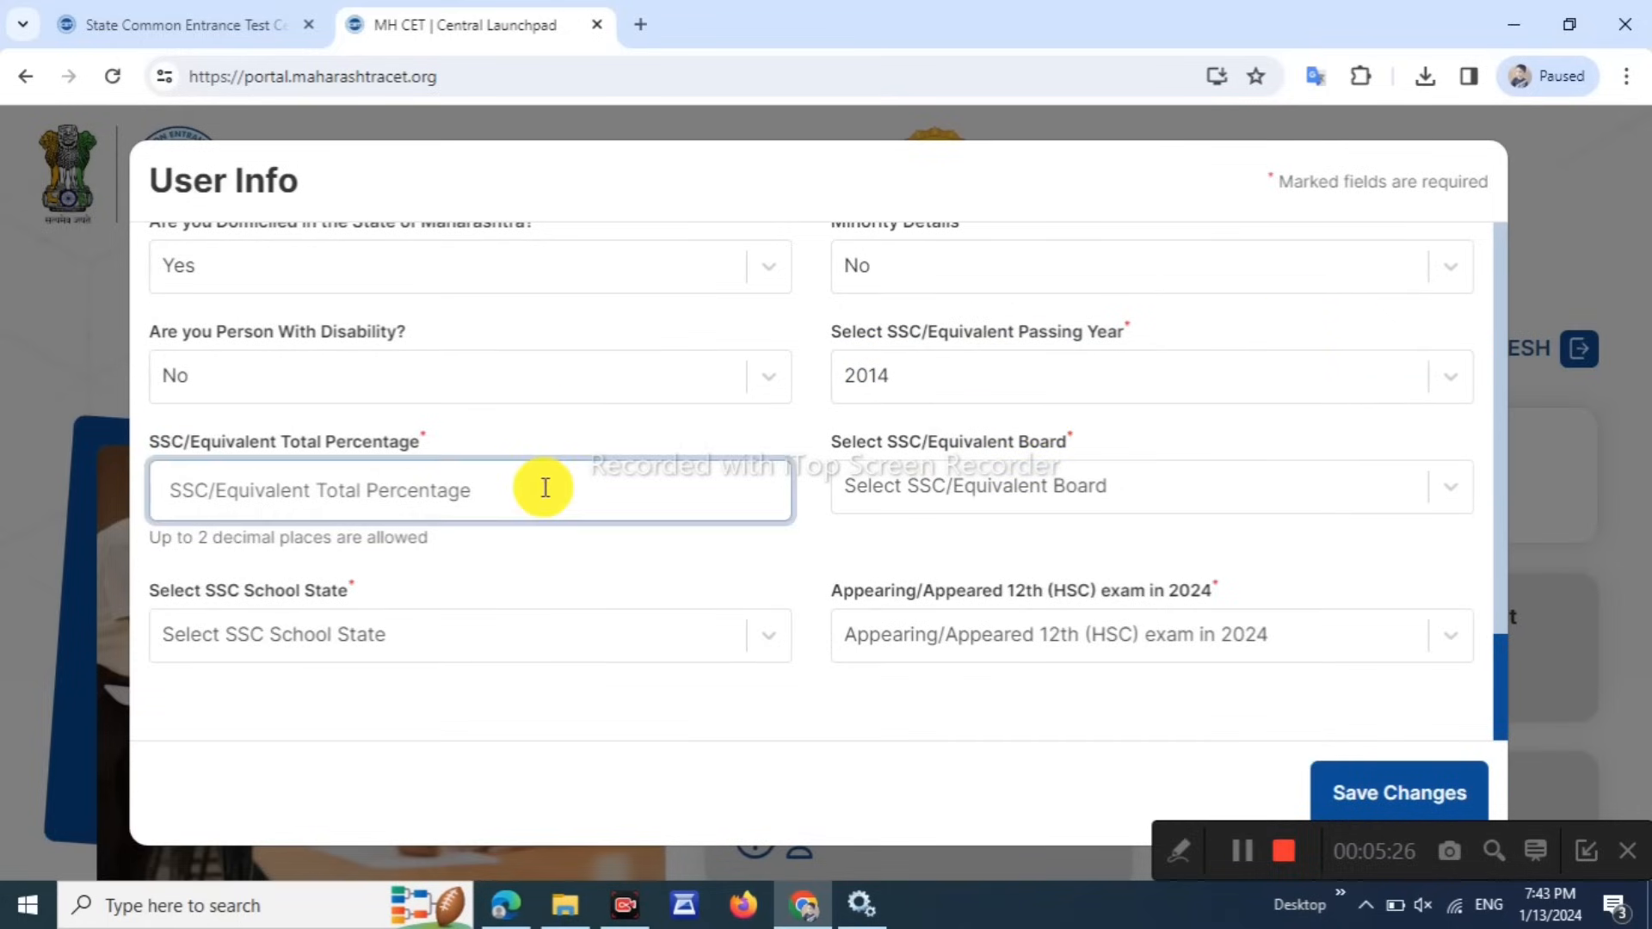
type("77.80")
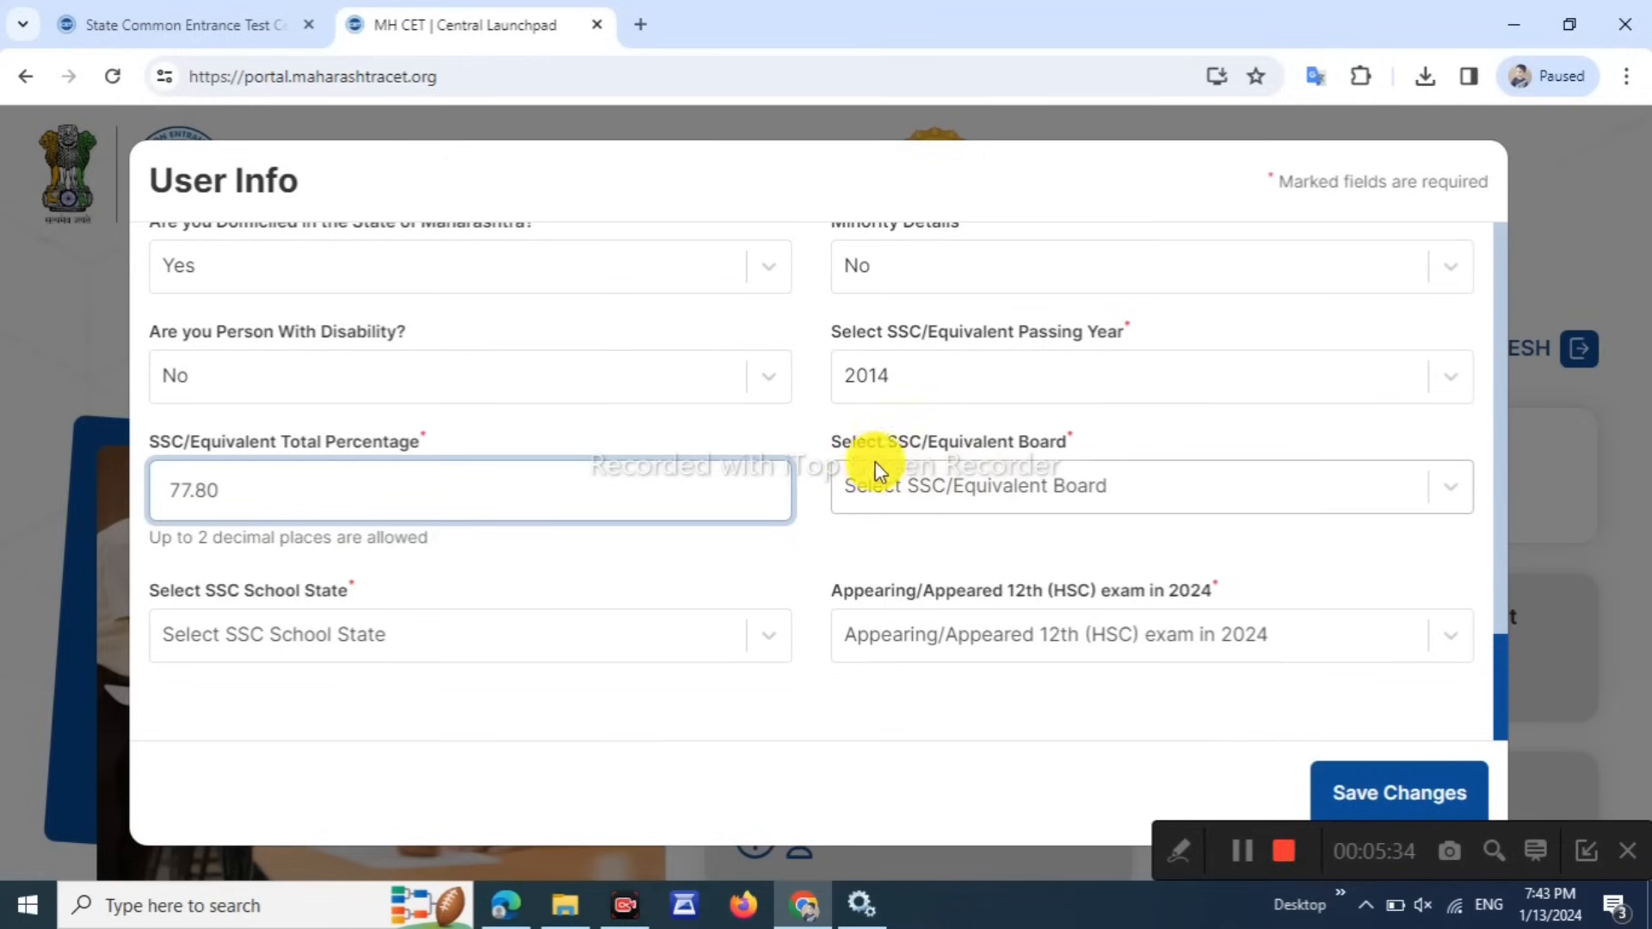
Choose Maharashtra State Board of Secondary and Higher Secondary Education, Pune as the SSC board
left_click_drag(931, 455, 1065, 491)
left_click(1065, 491)
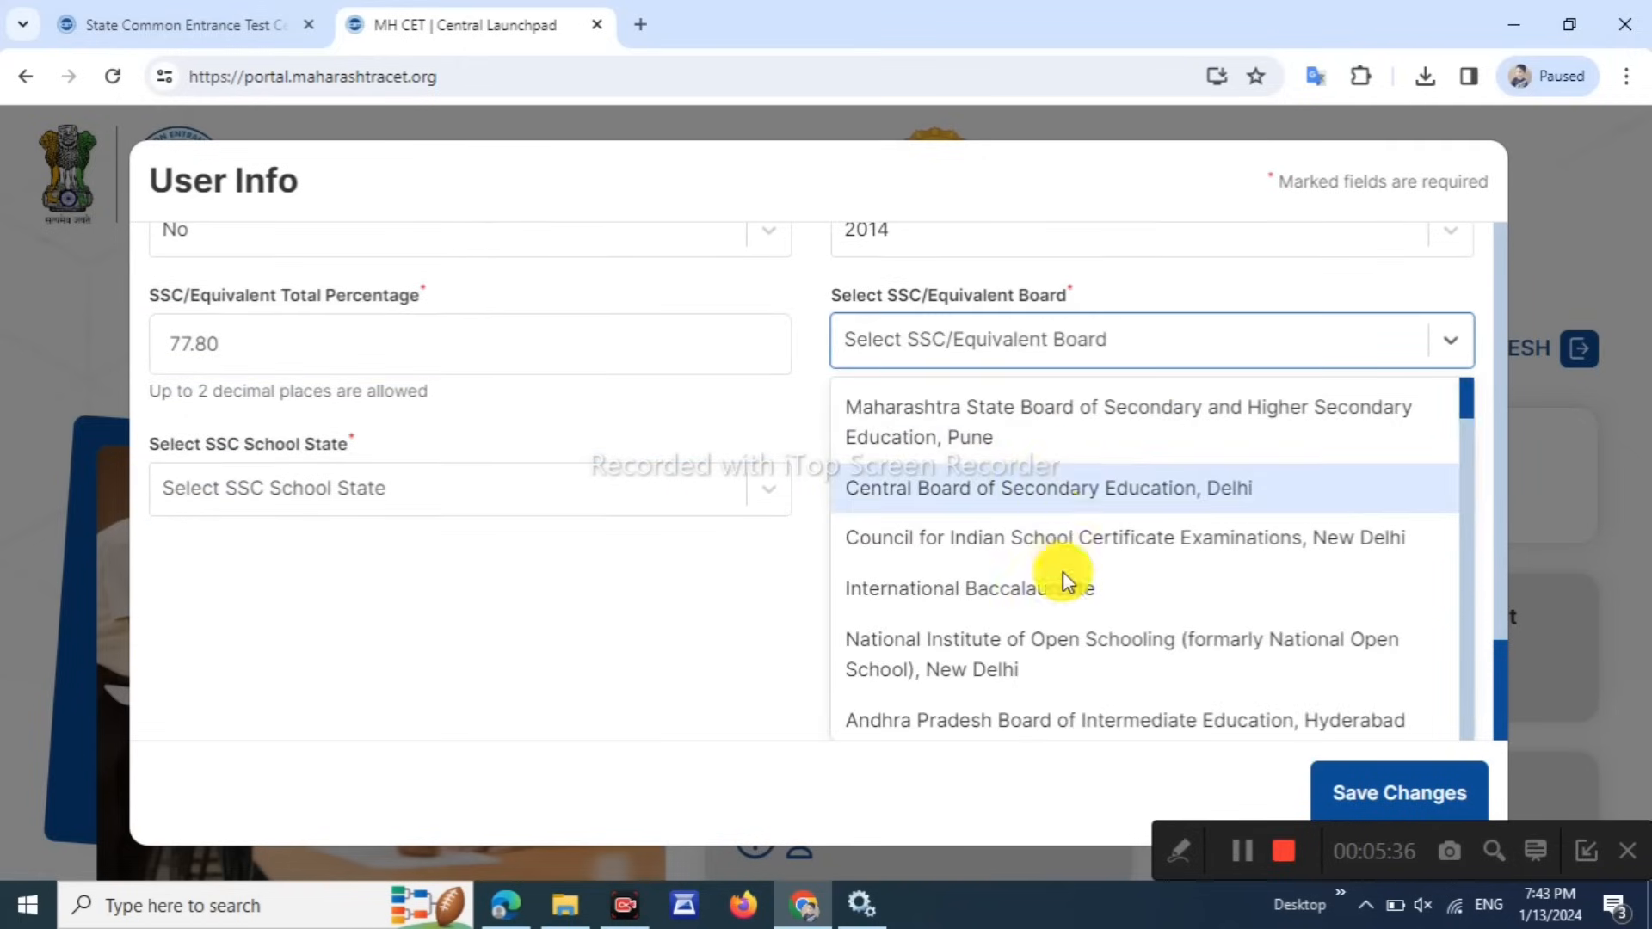
left_click(1059, 437)
left_click(1099, 496)
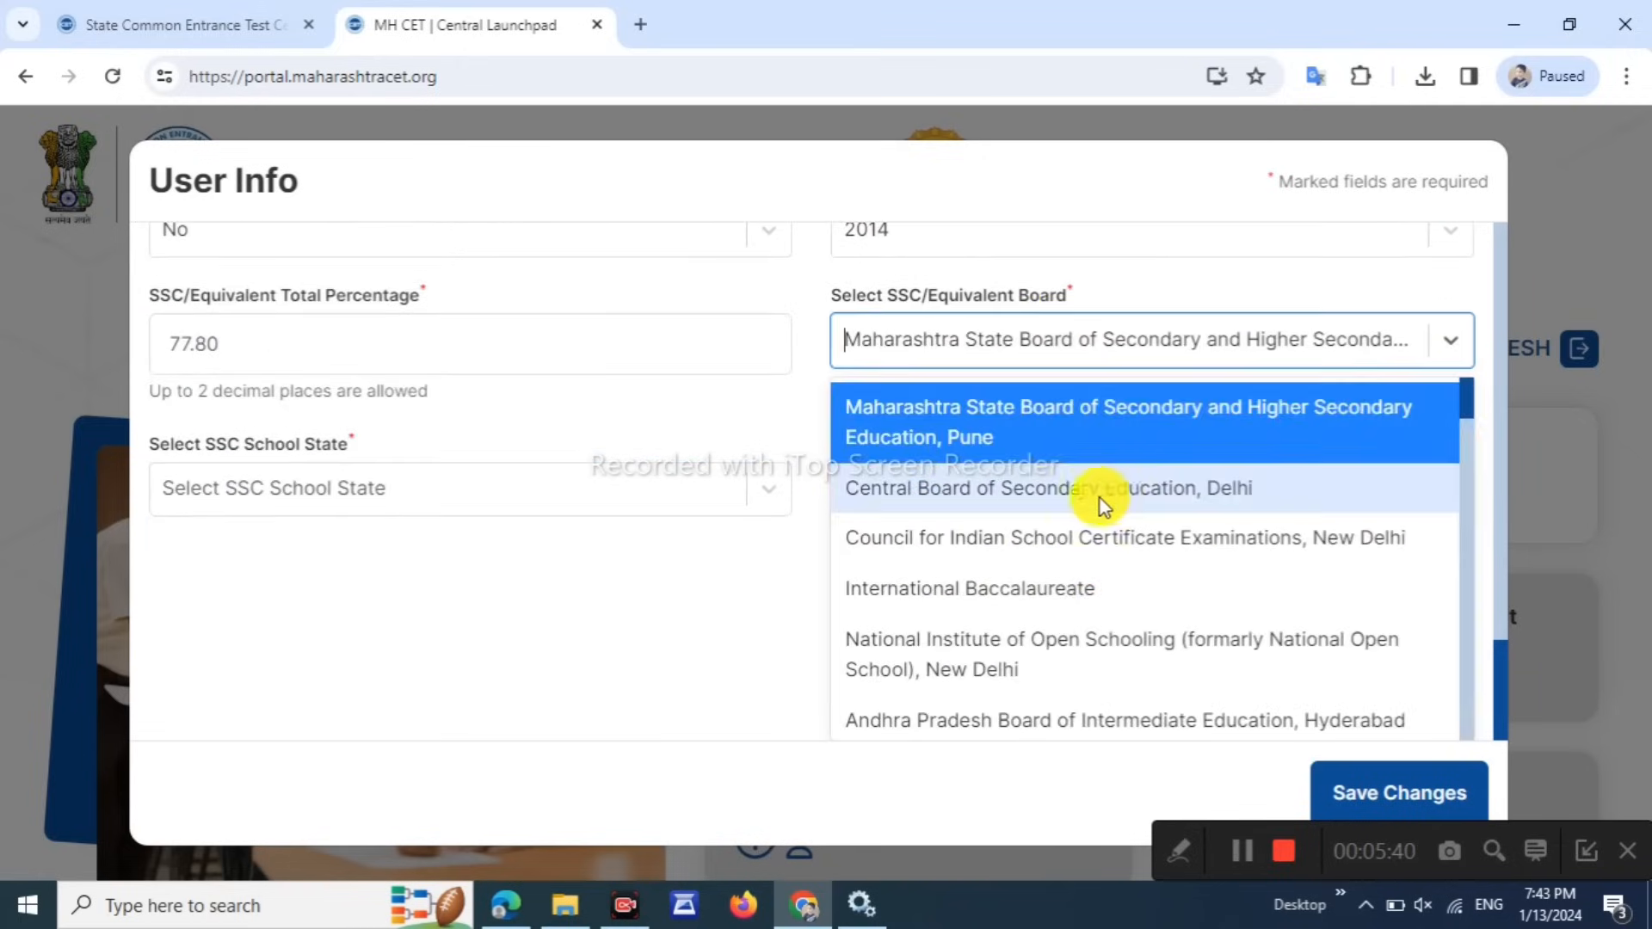
scroll(1050, 550, "down", 5)
scroll(1048, 582, "down", 10)
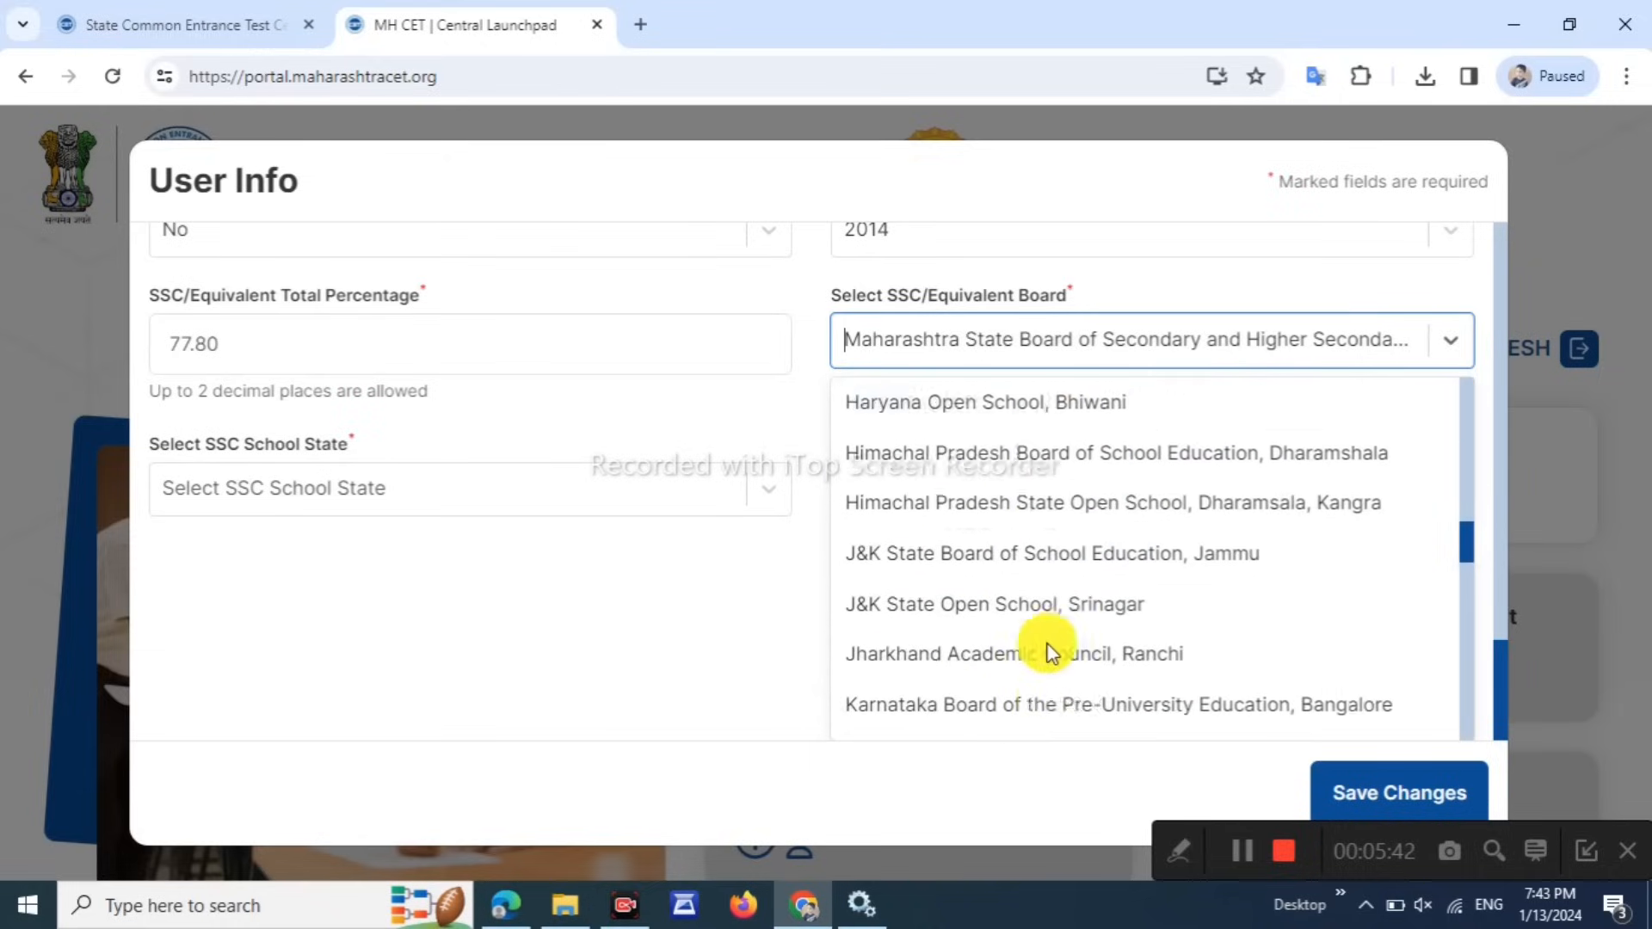
type("M")
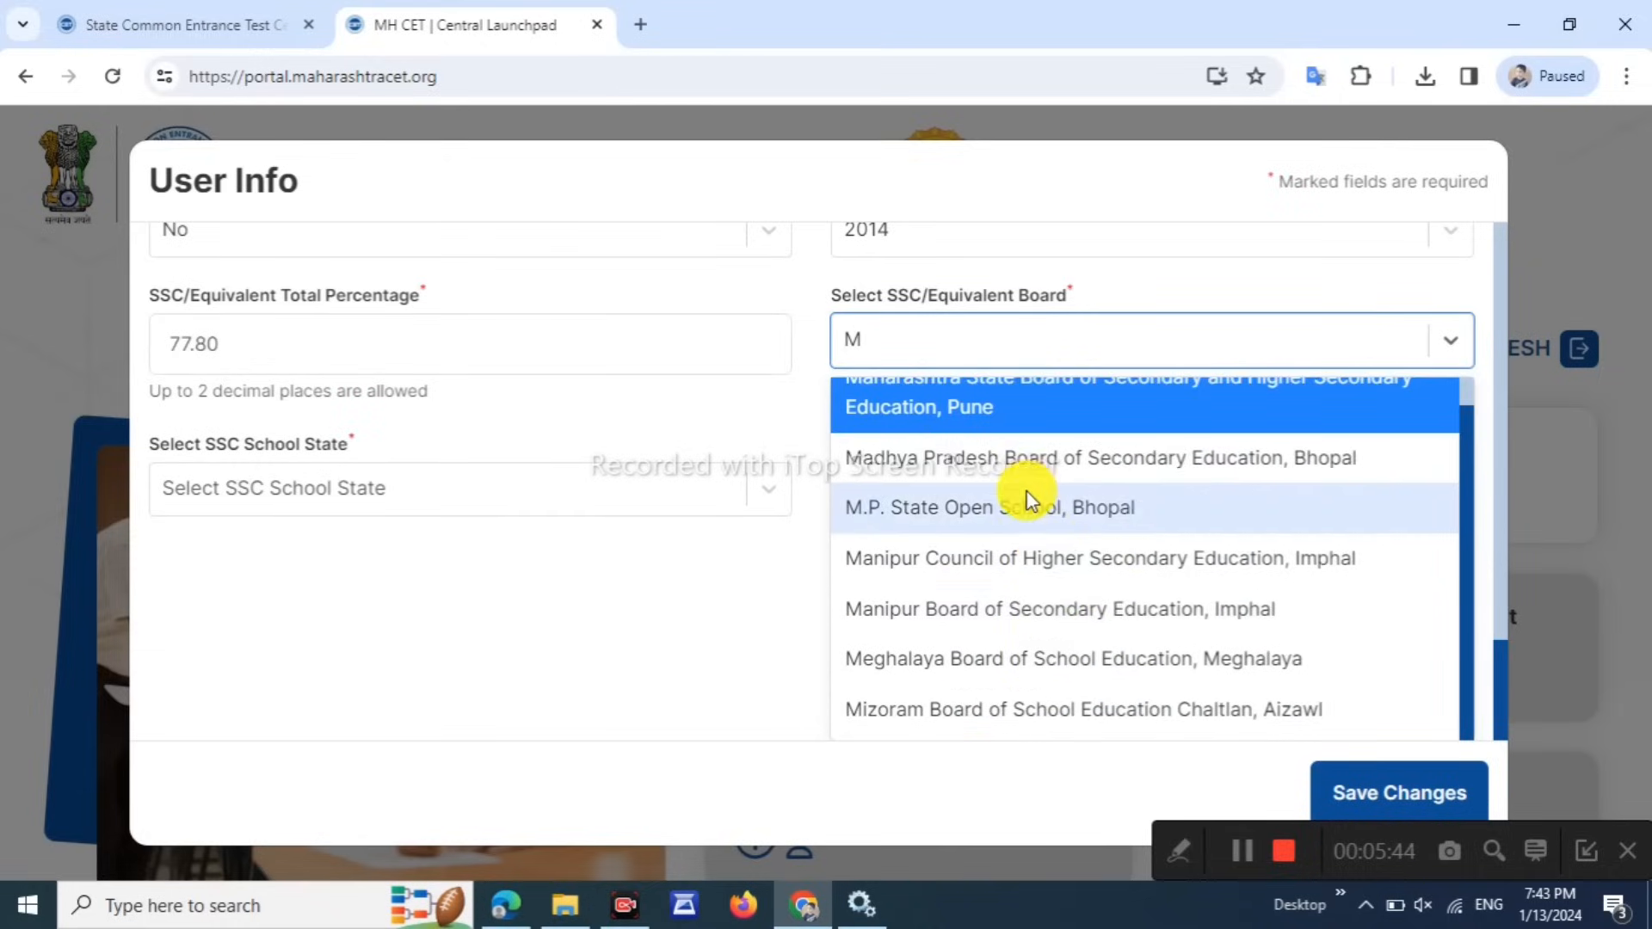
scroll(1027, 492, "up", 1)
left_click(1144, 431)
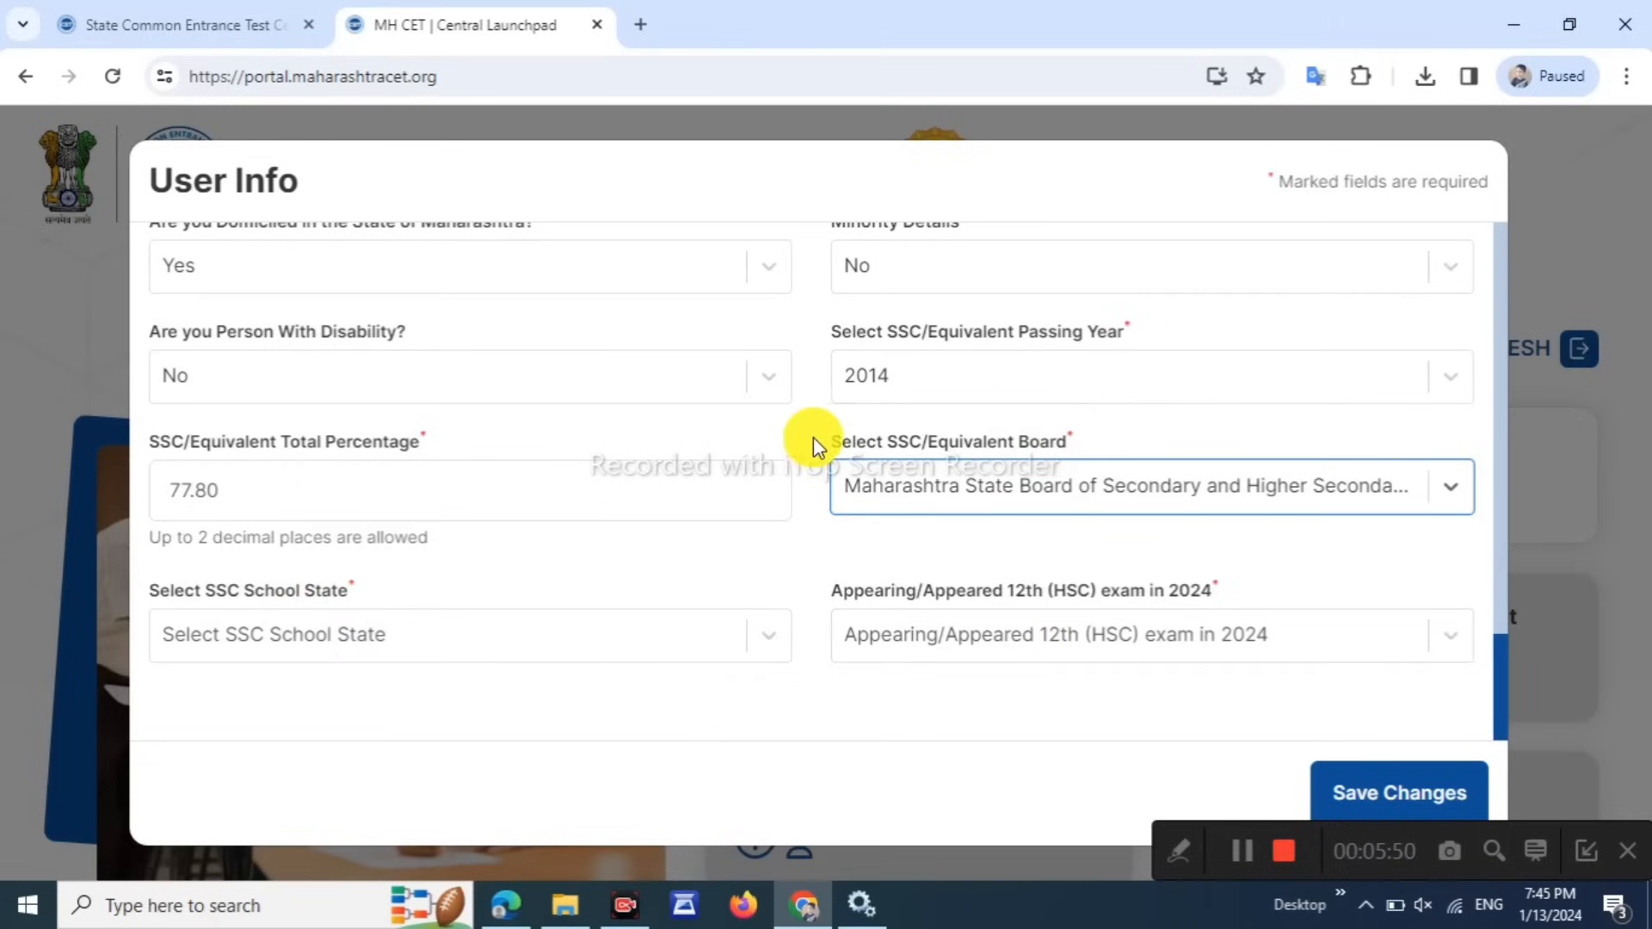
left_click_drag(834, 440, 1155, 435)
Set the SSC school state to Maharashtra
left_click(1156, 435)
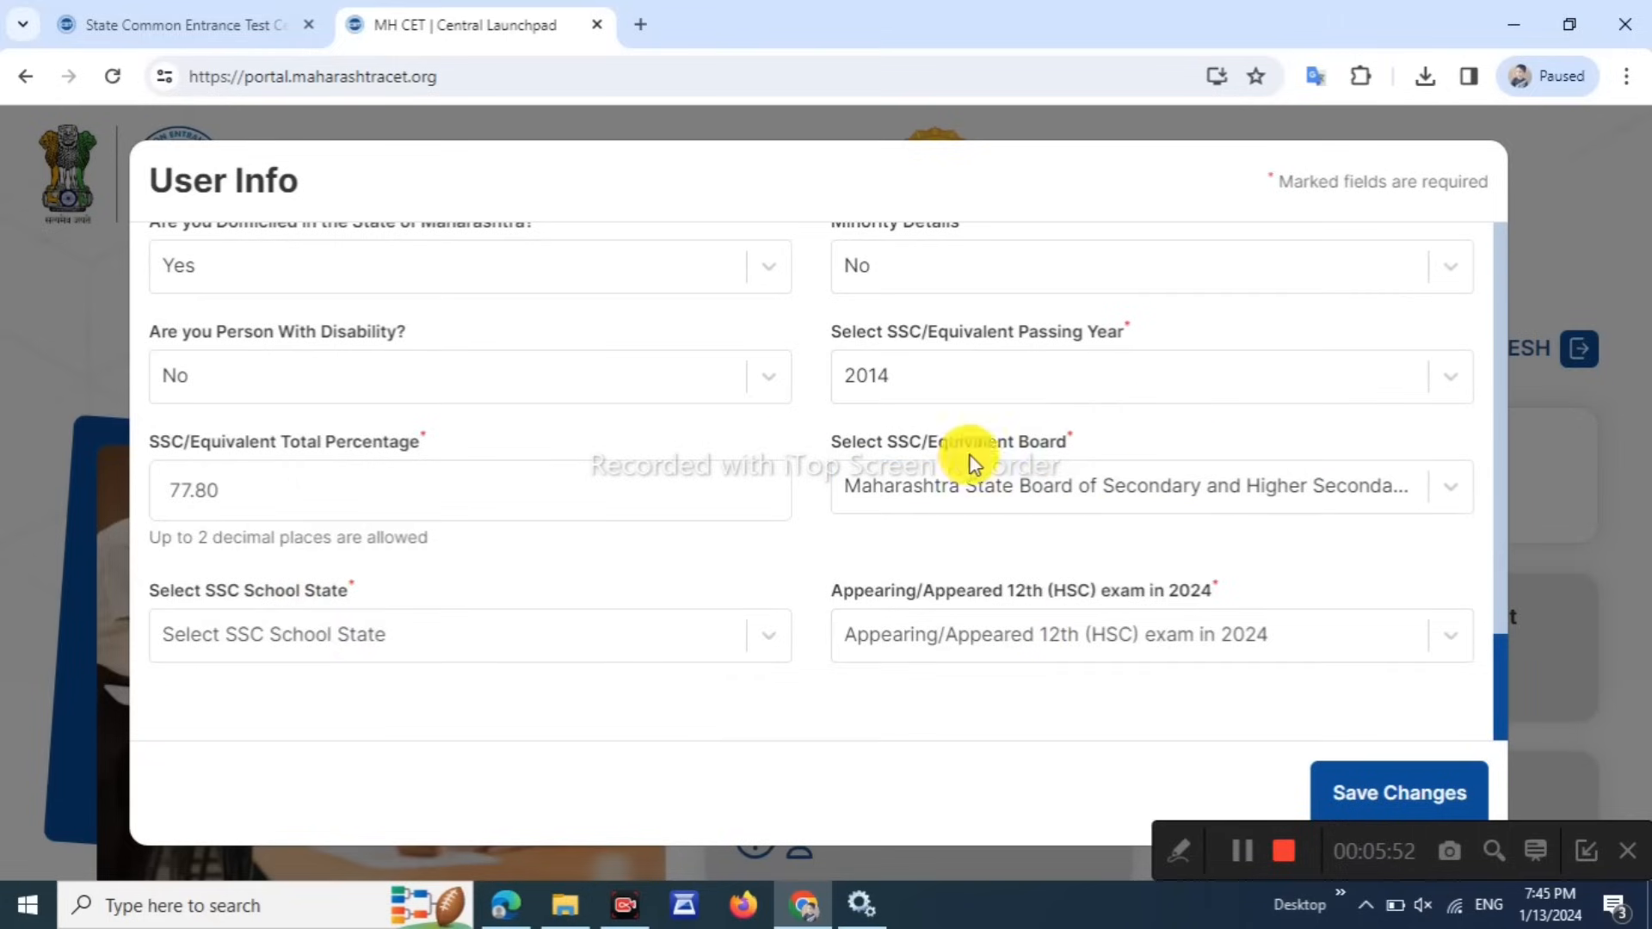
left_click_drag(145, 591, 401, 586)
left_click(379, 628)
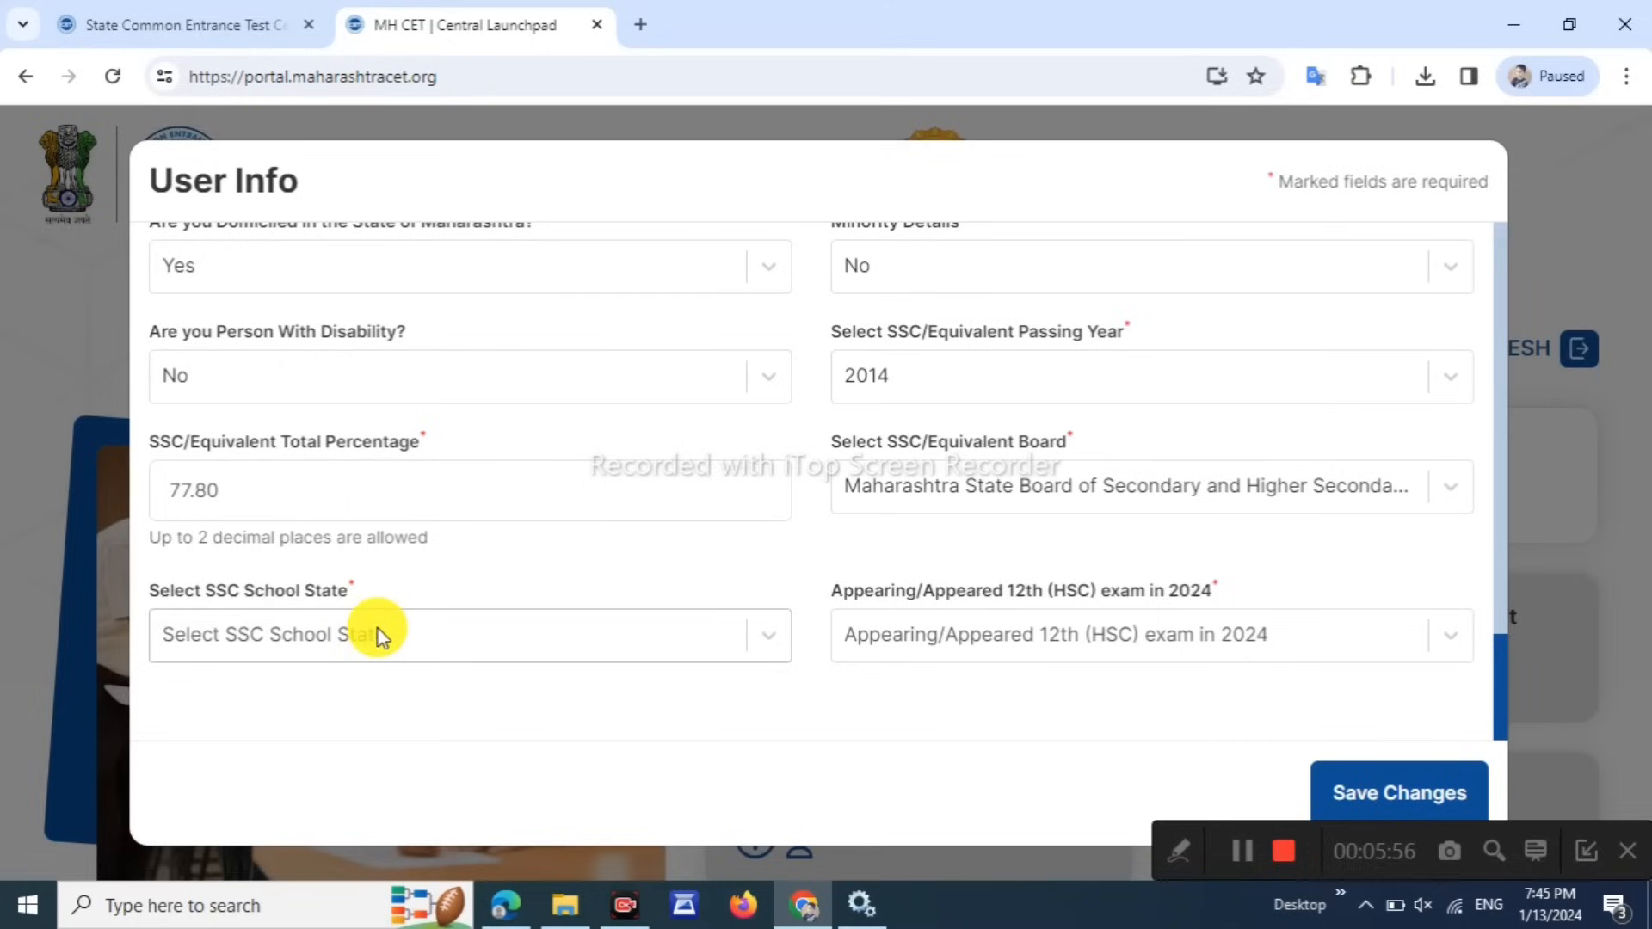
left_click(378, 628)
scroll(422, 593, "down", 4)
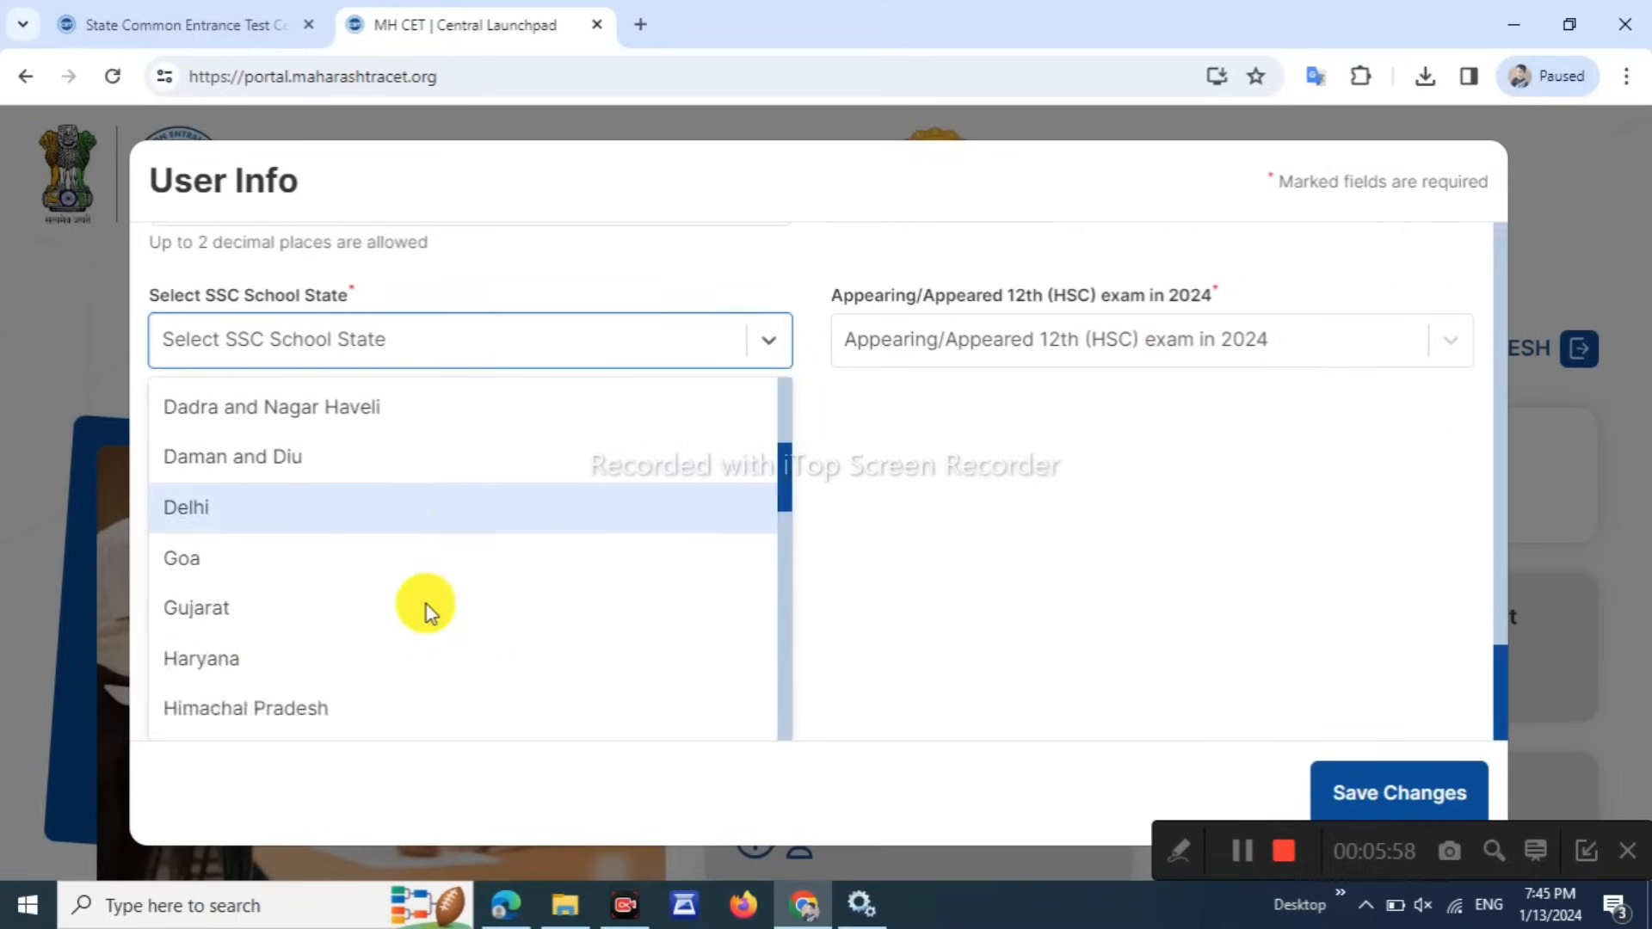
scroll(426, 609, "down", 5)
left_click(318, 564)
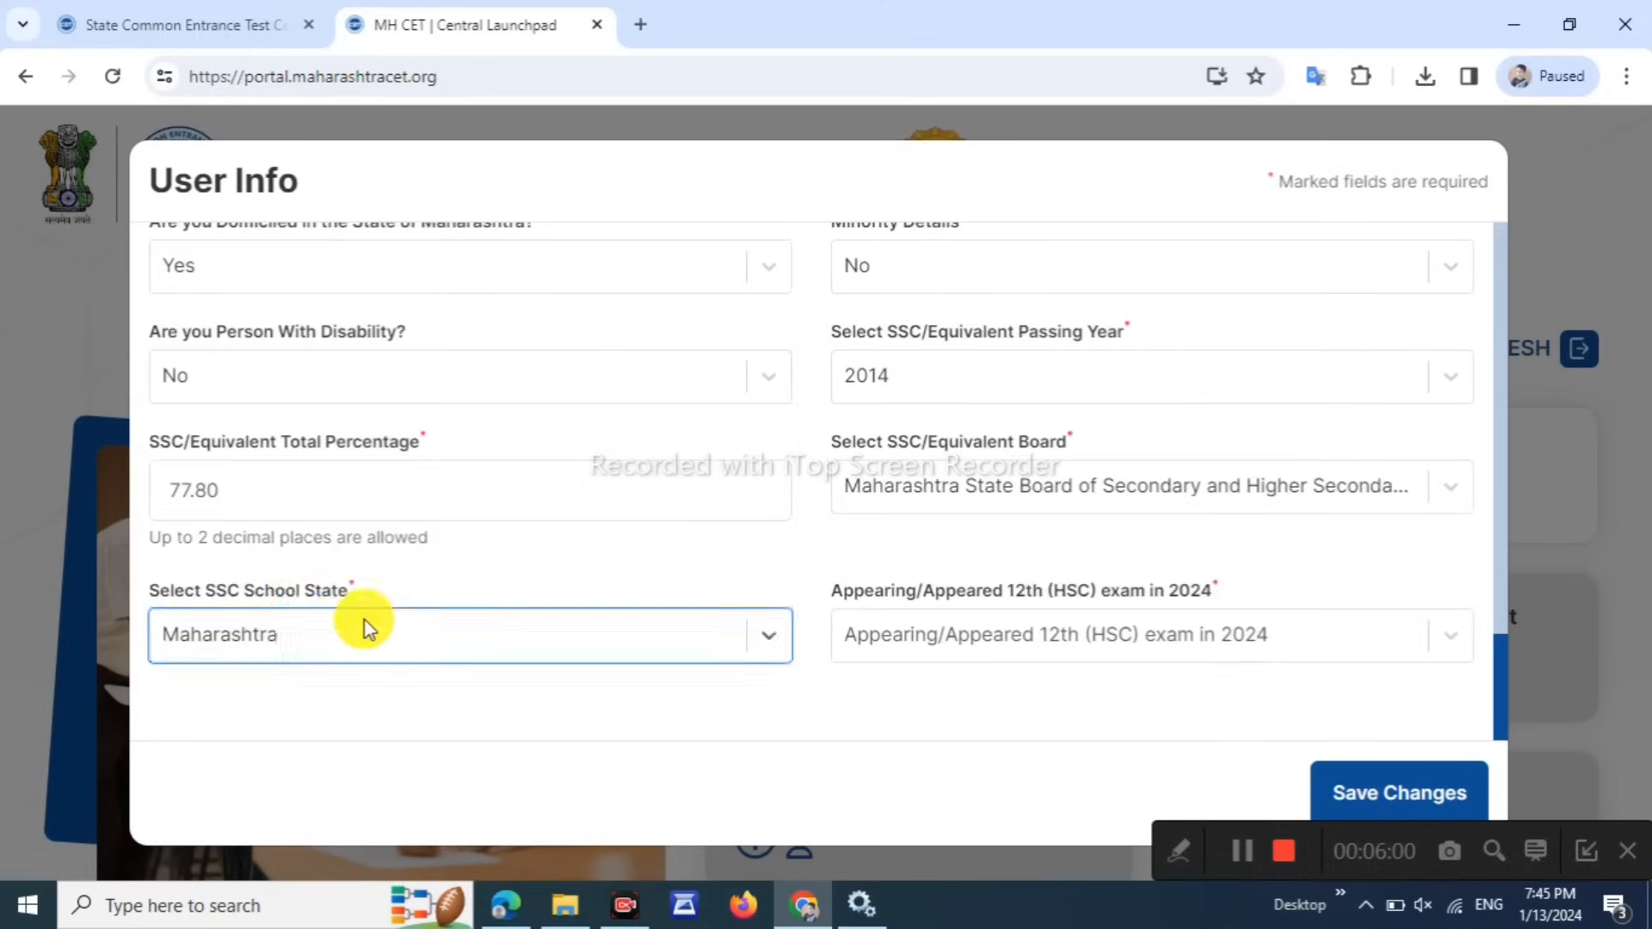
left_click_drag(205, 591, 301, 593)
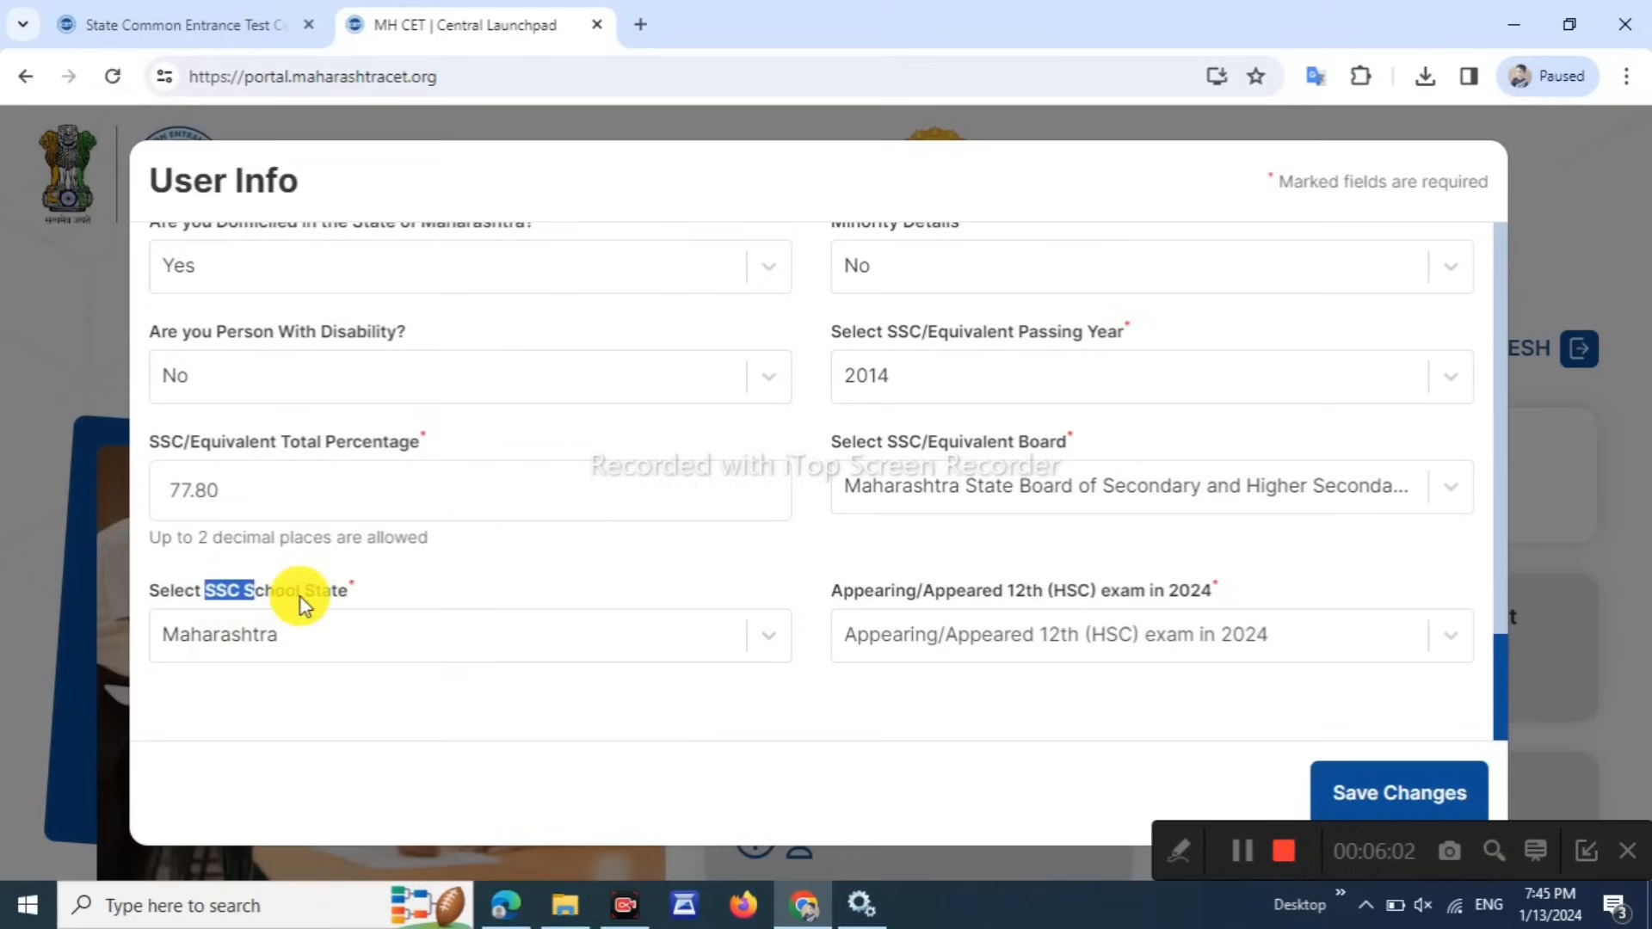
left_click(419, 589)
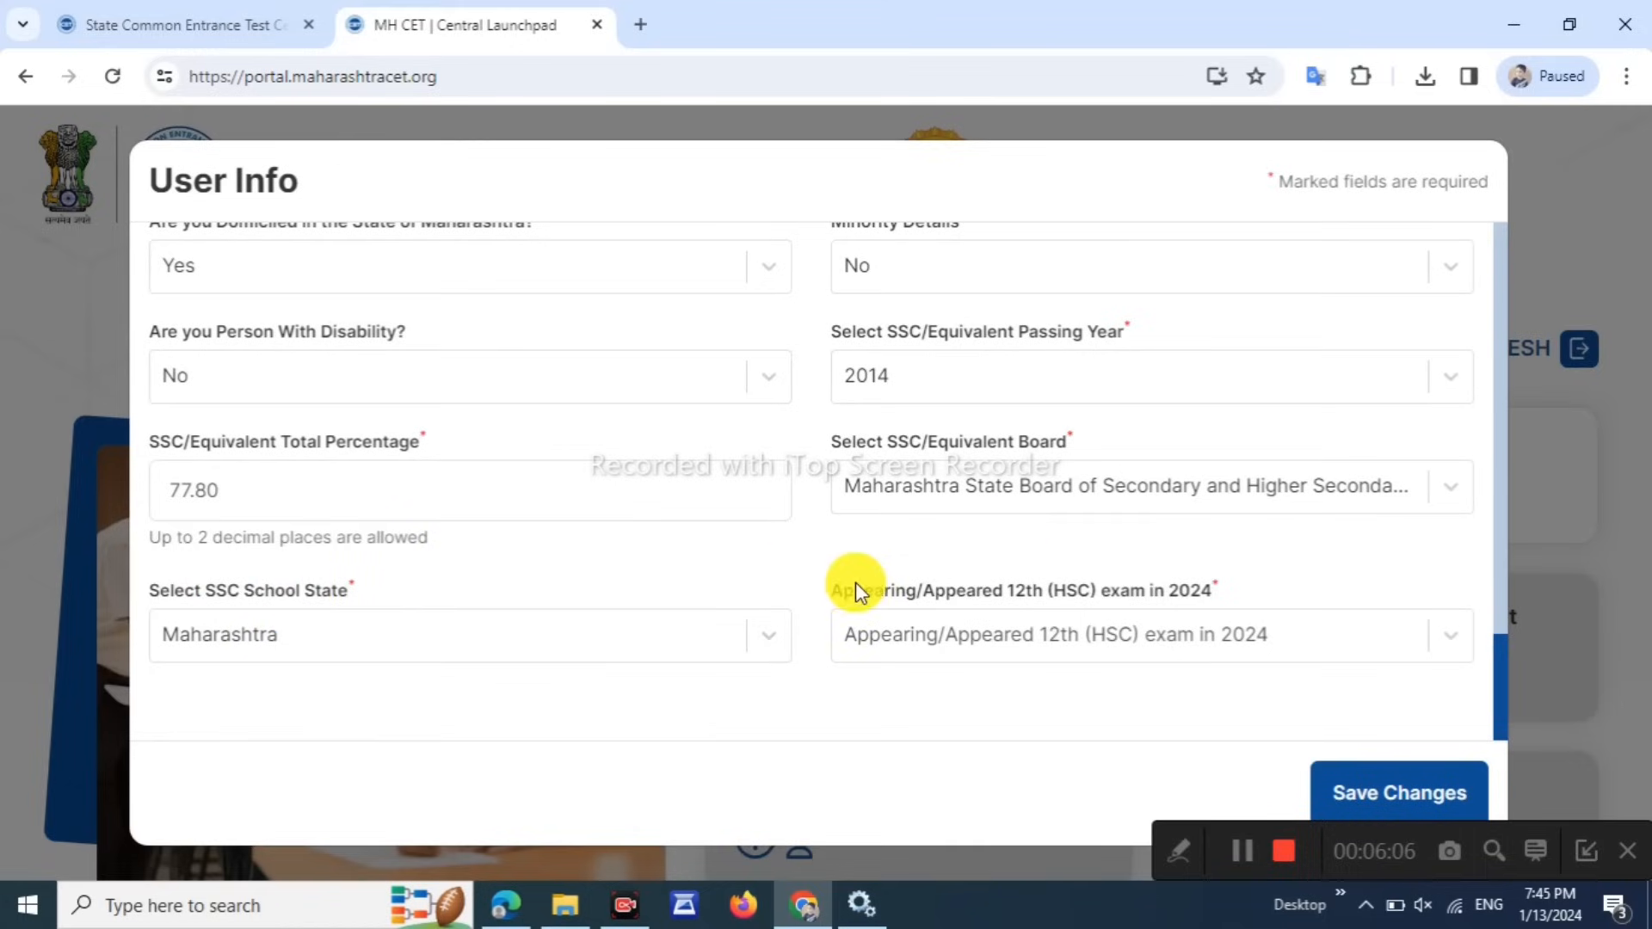
Answer No to appearing for the 12th HSC exam in 2024, correcting an initial Yes
left_click_drag(831, 596, 1118, 592)
left_click(1308, 591)
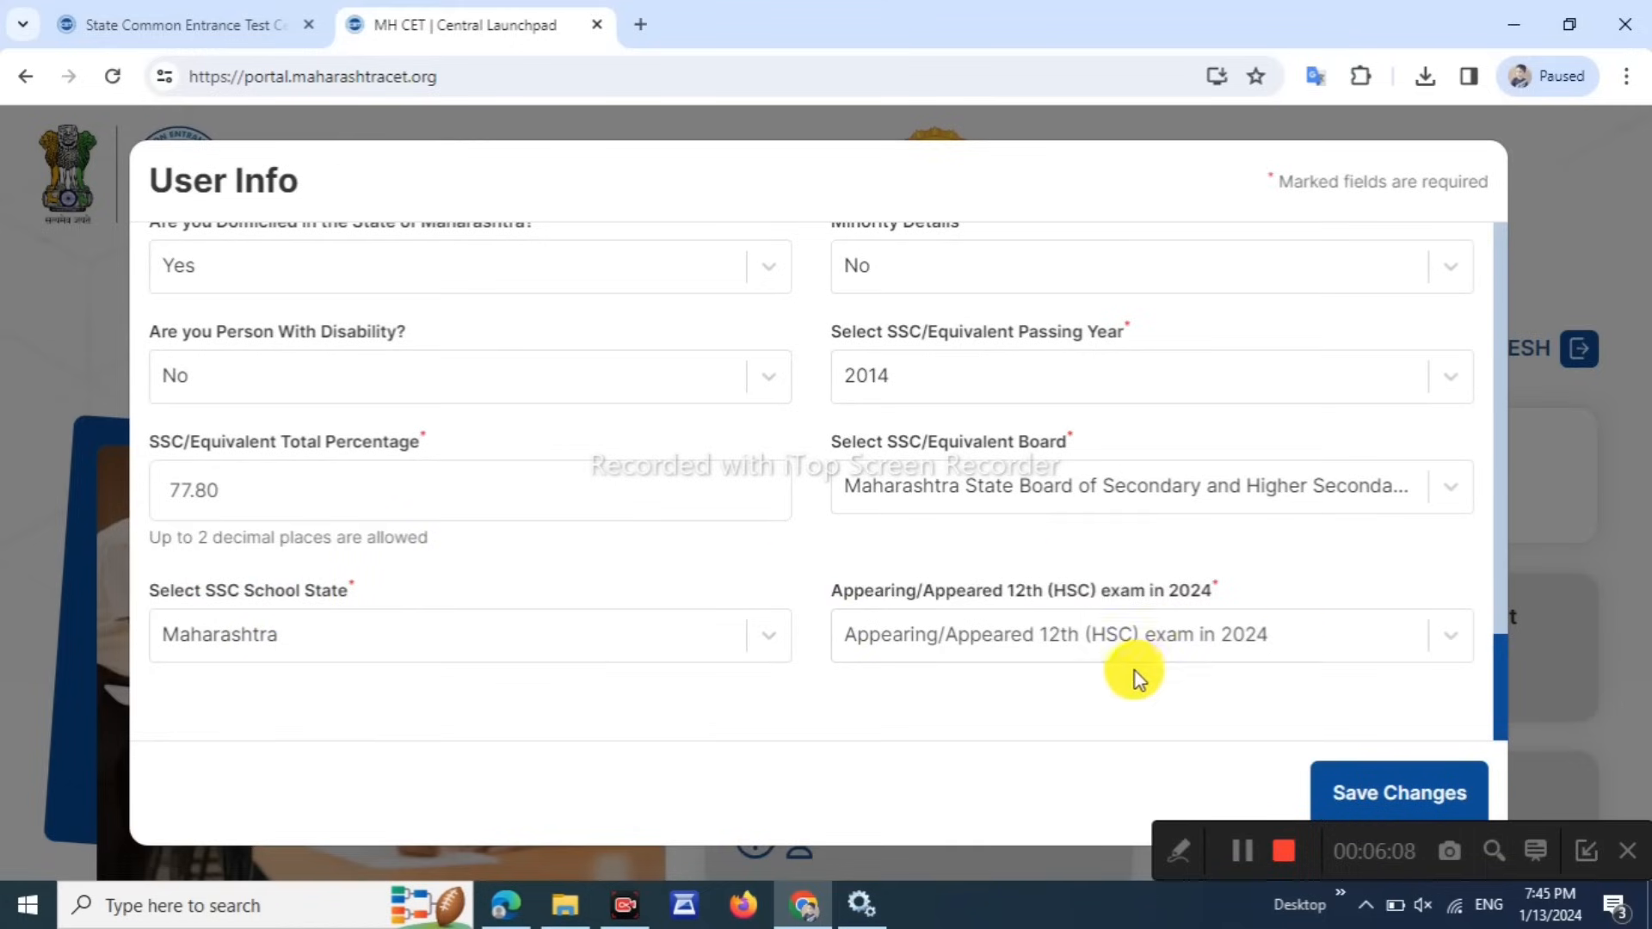
left_click(1134, 650)
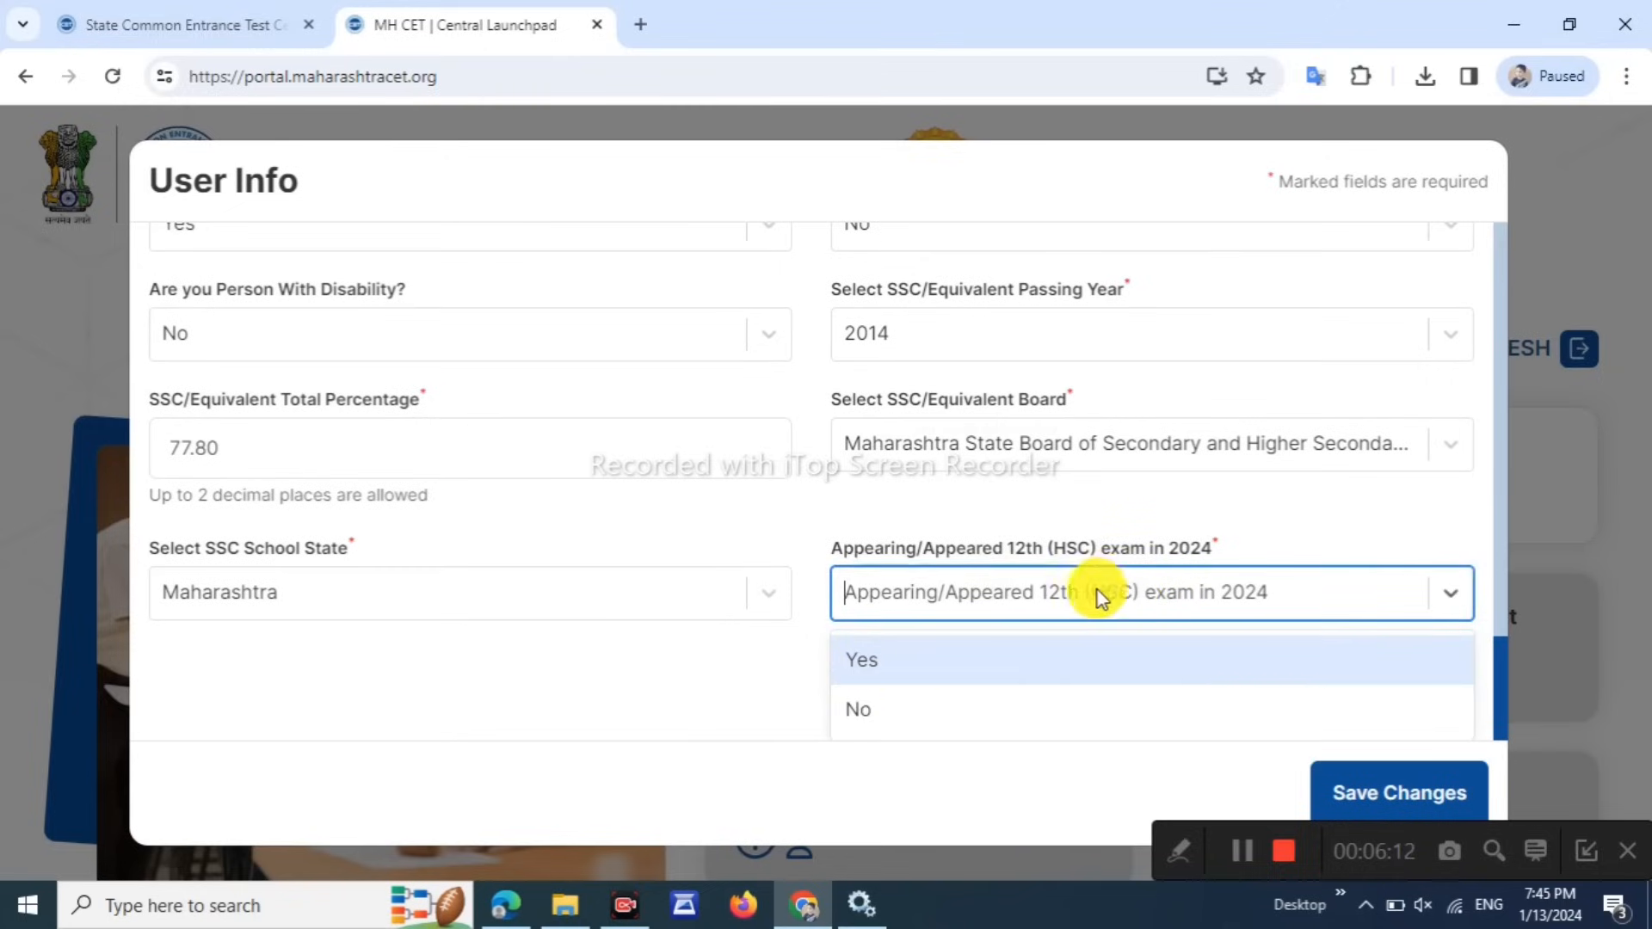
left_click(1271, 534)
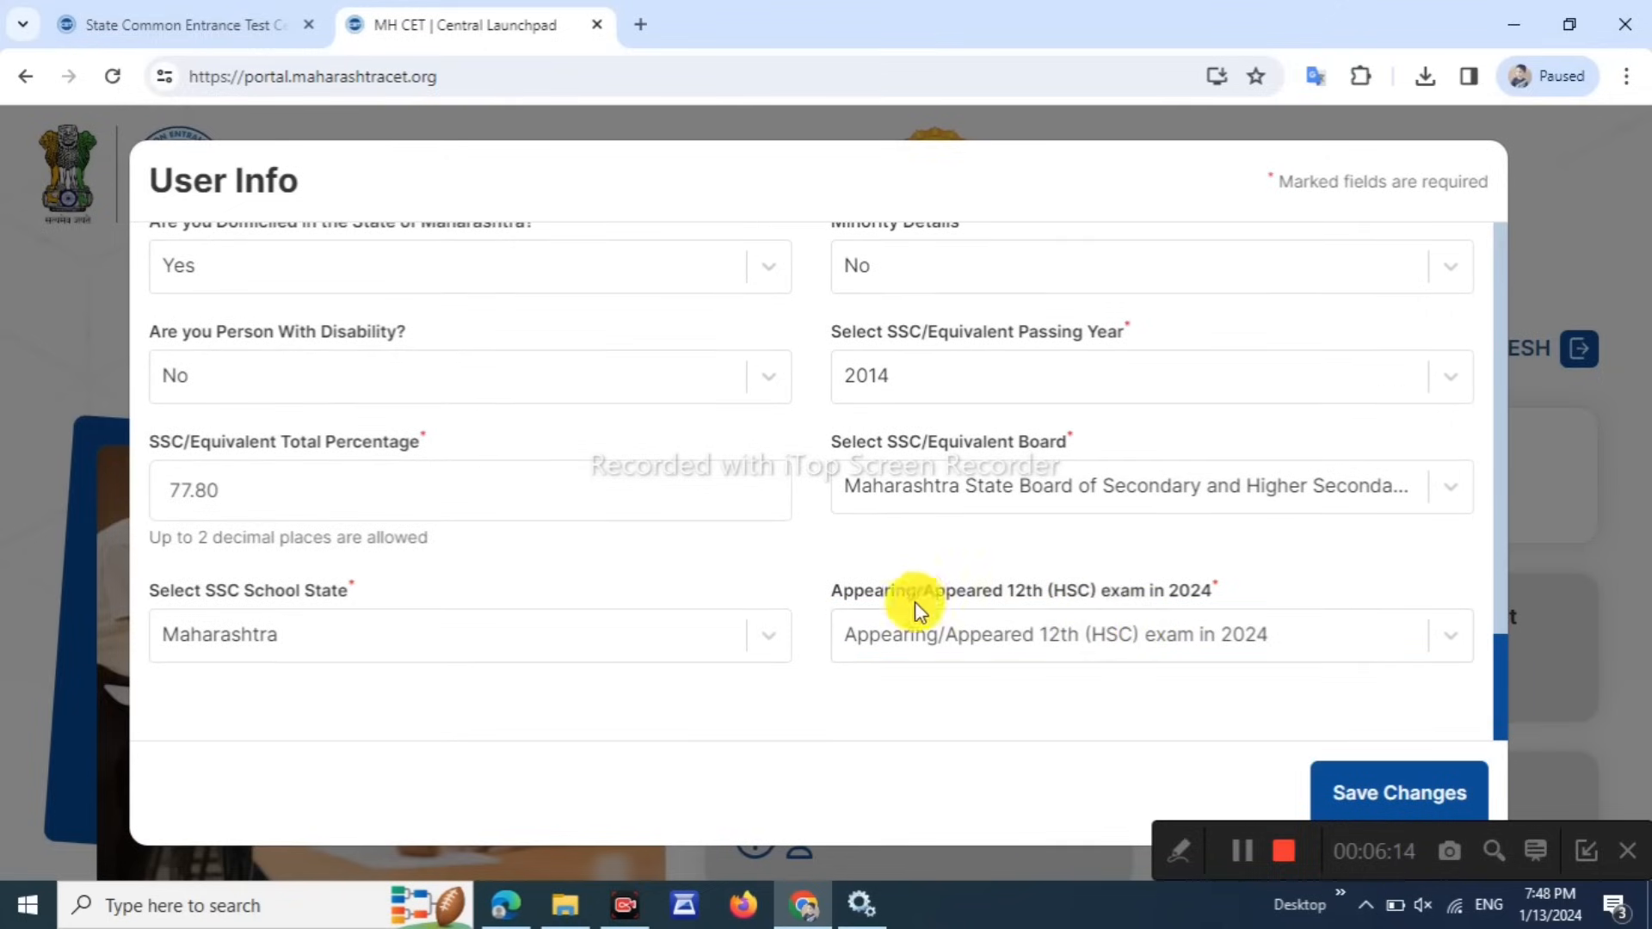
left_click_drag(839, 595, 1221, 595)
left_click(1221, 596)
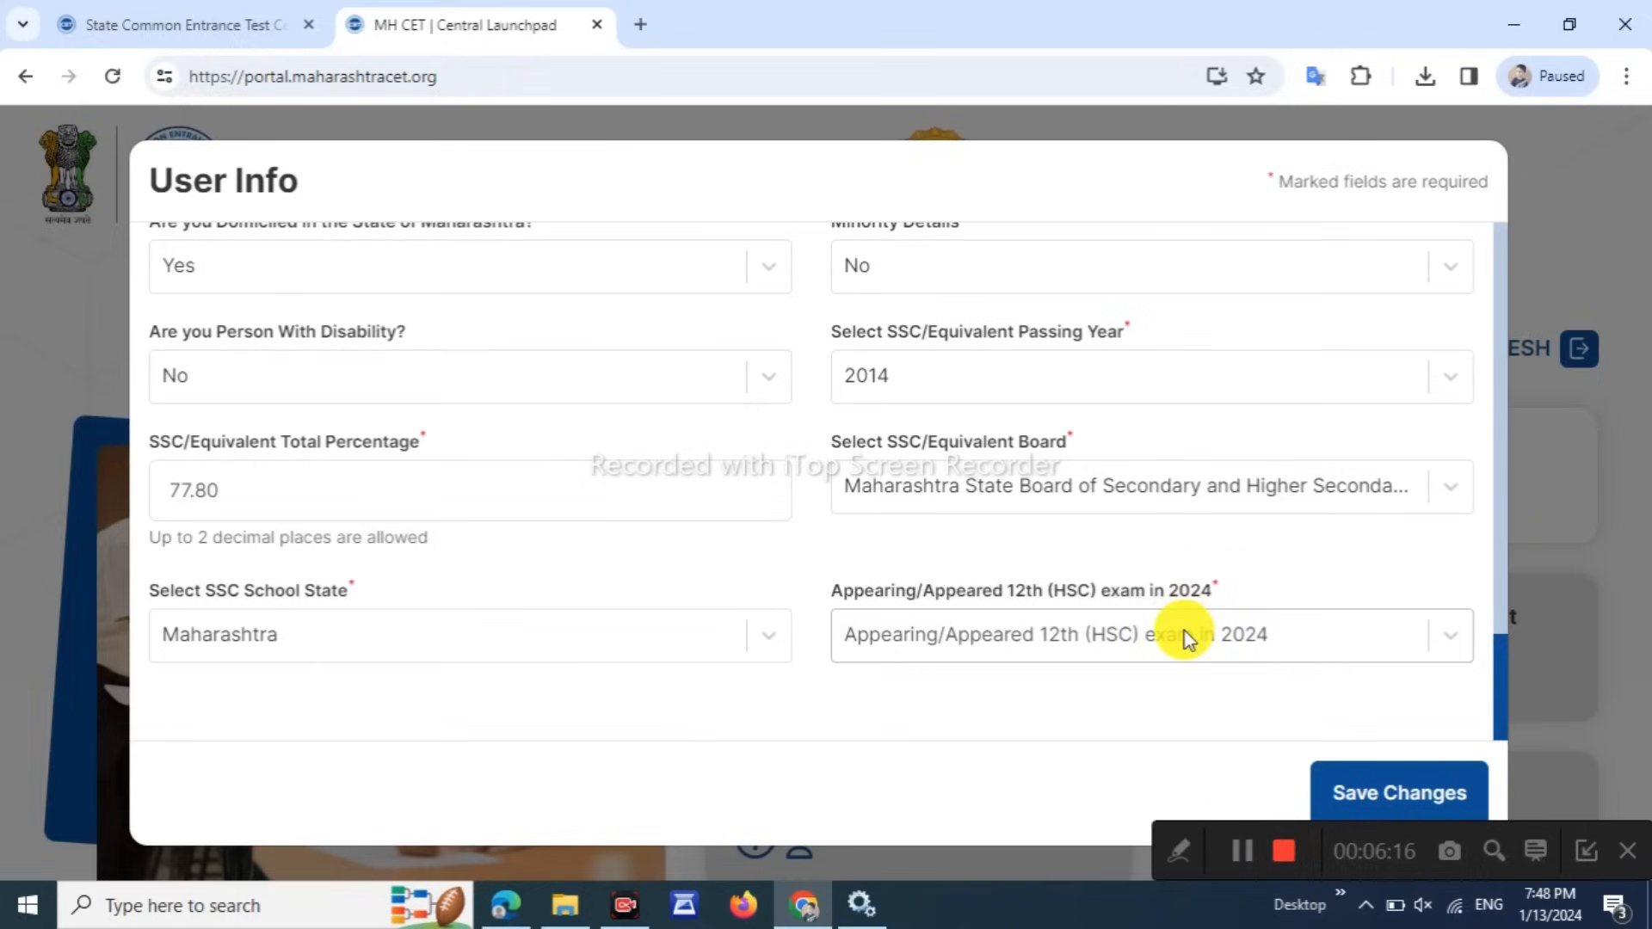
left_click(1086, 638)
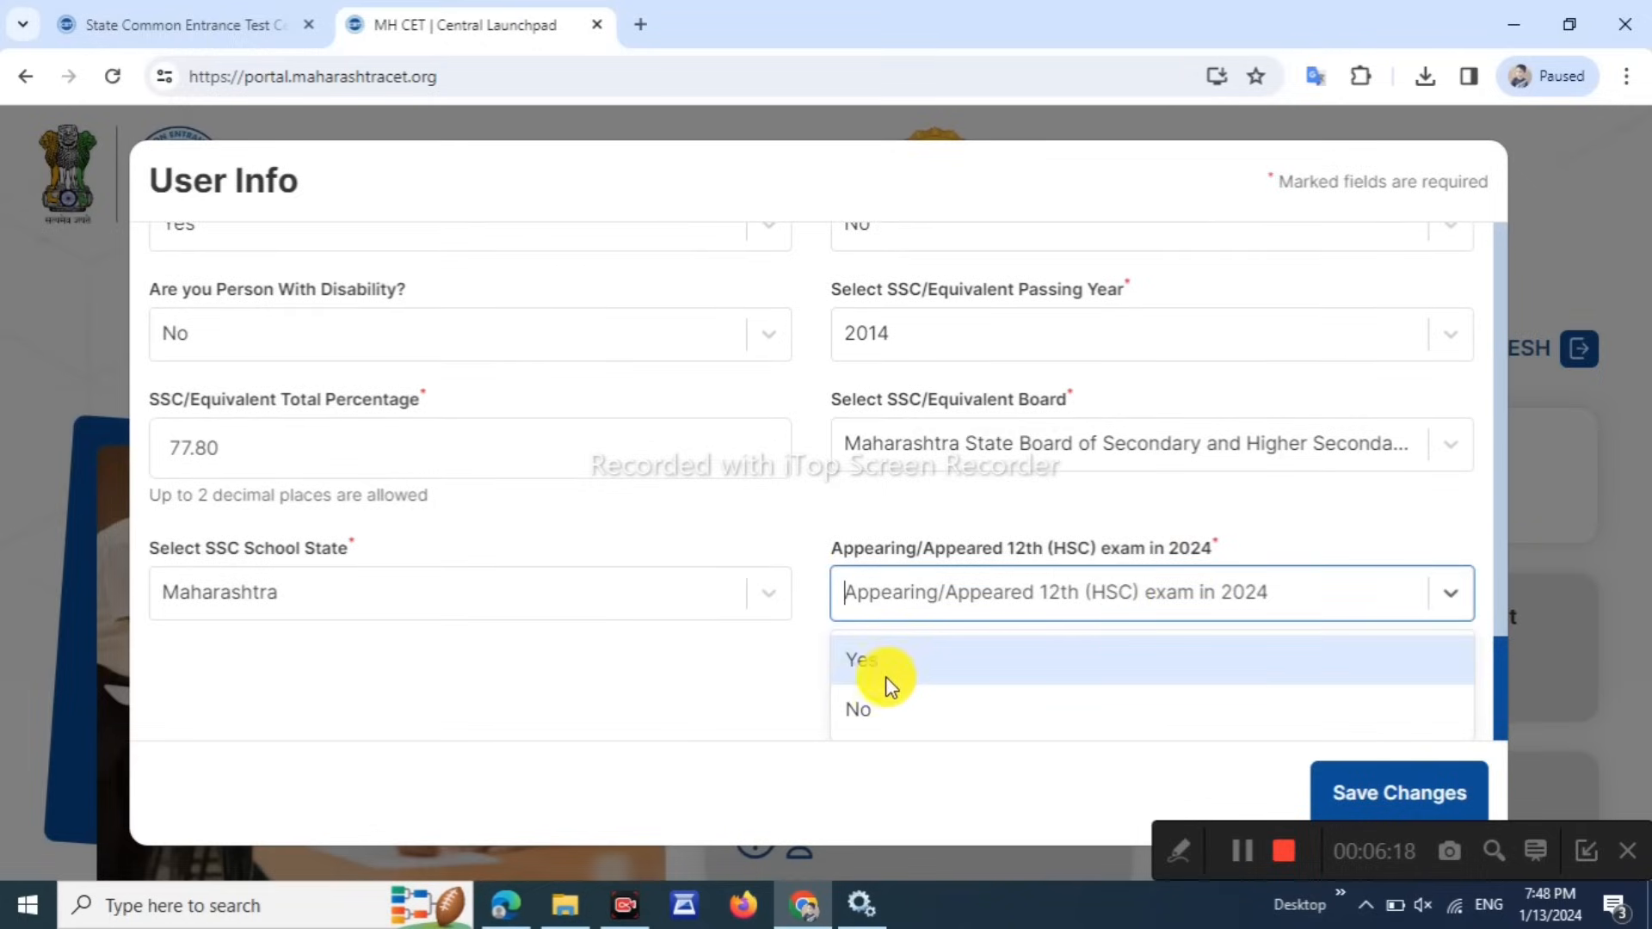
left_click(1003, 656)
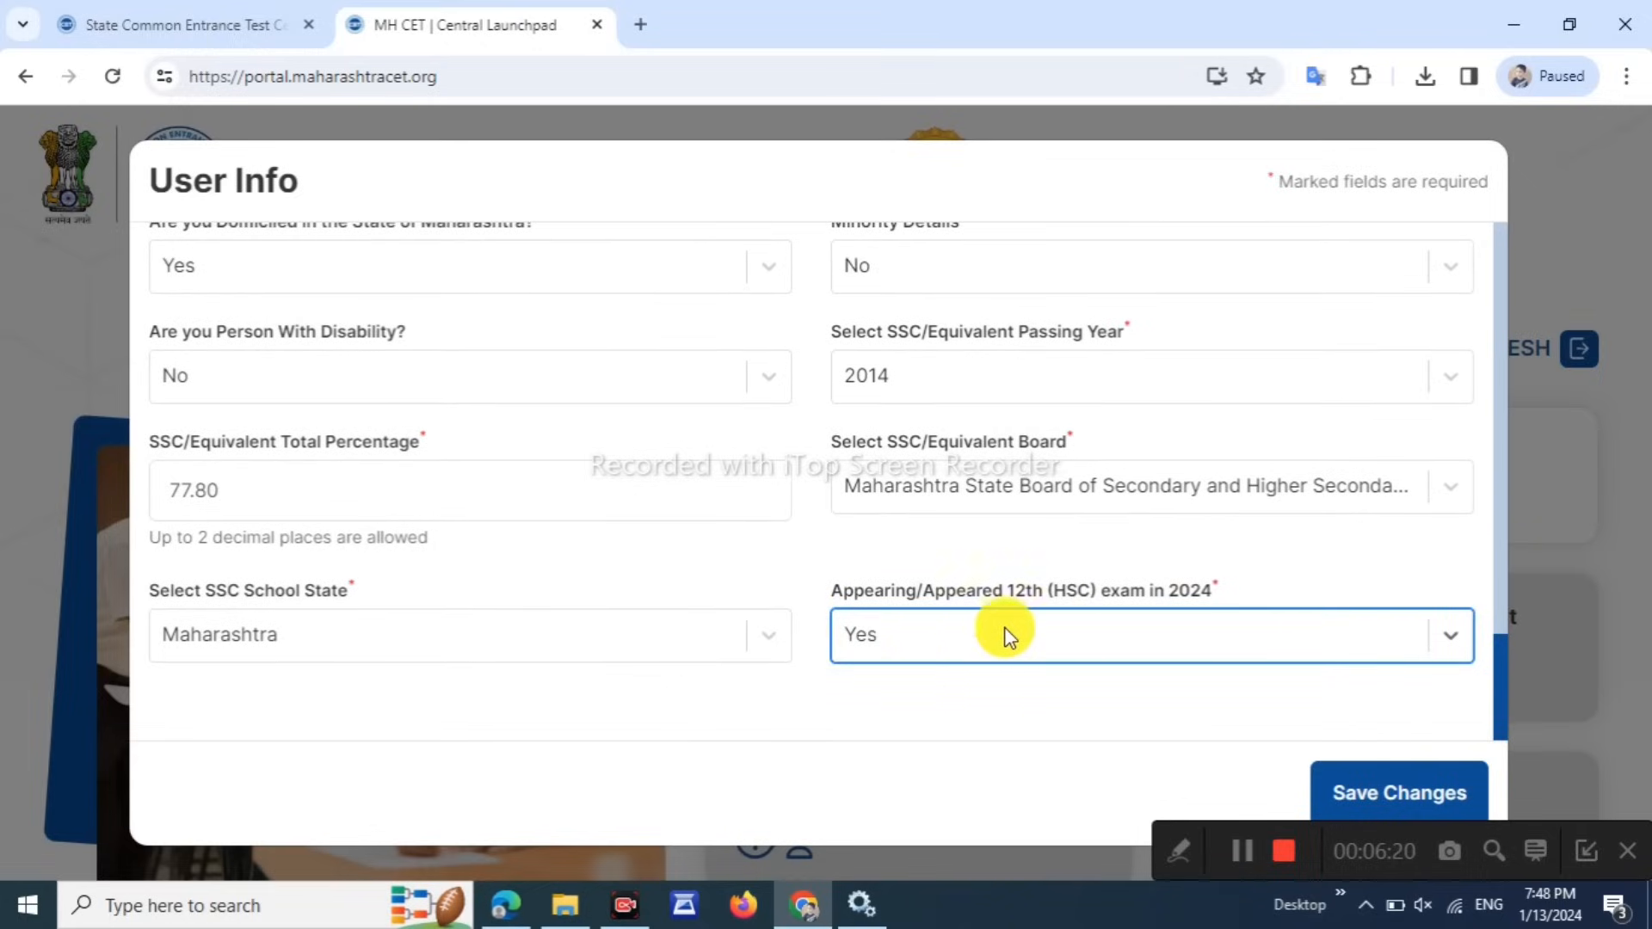
left_click(1142, 592)
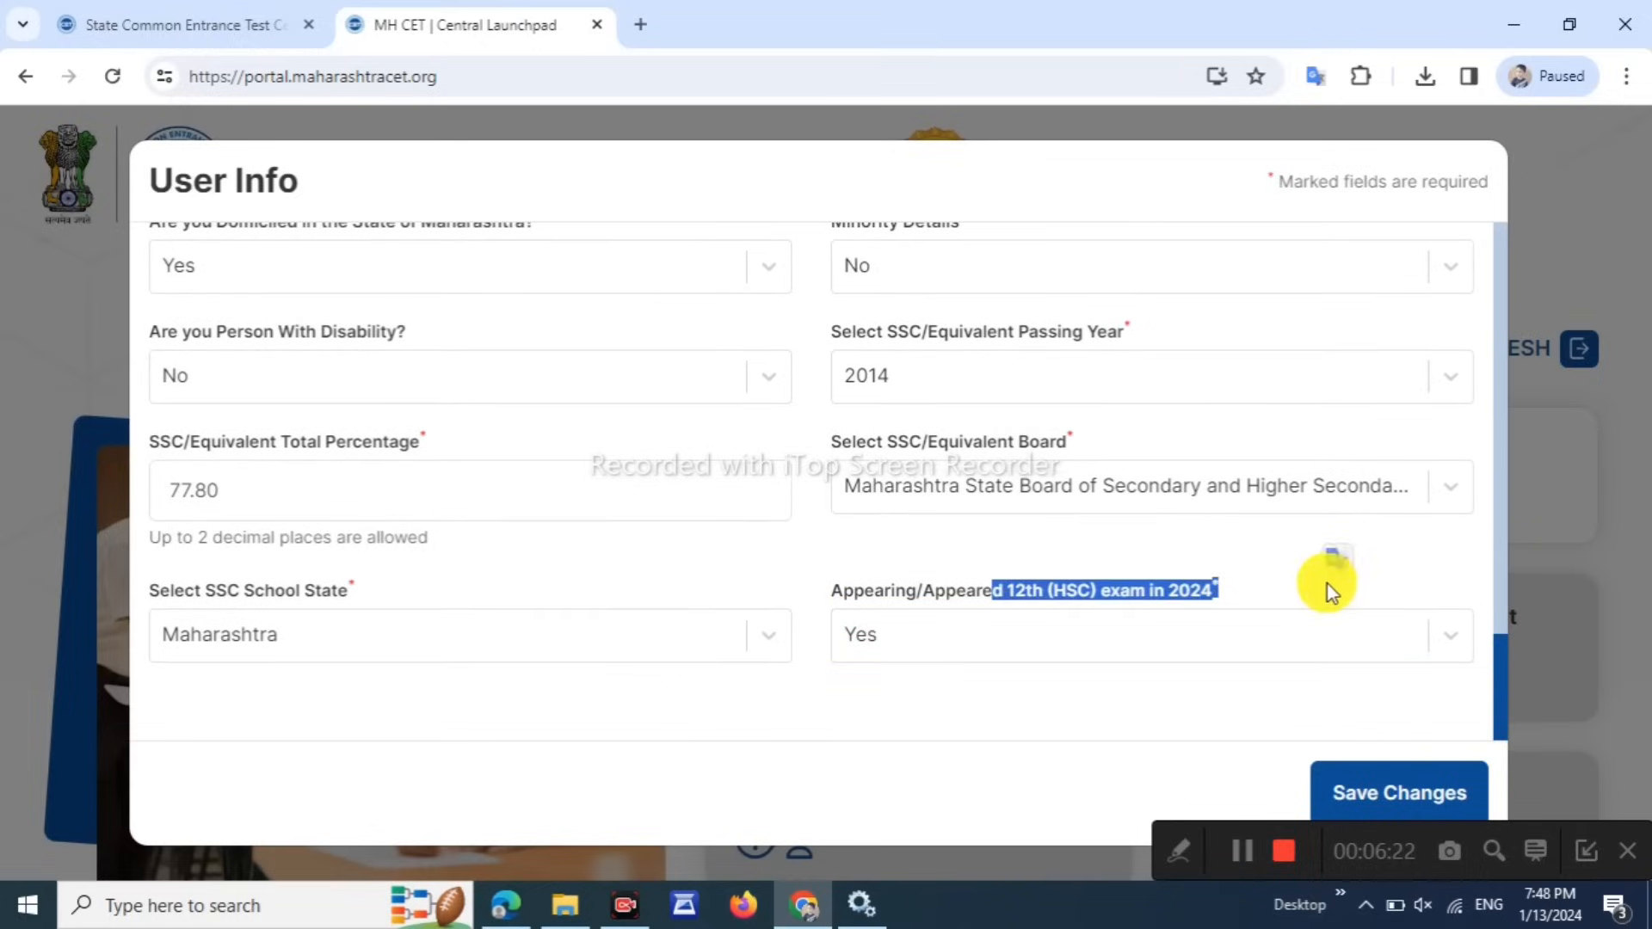
left_click(1280, 592)
left_click(1186, 634)
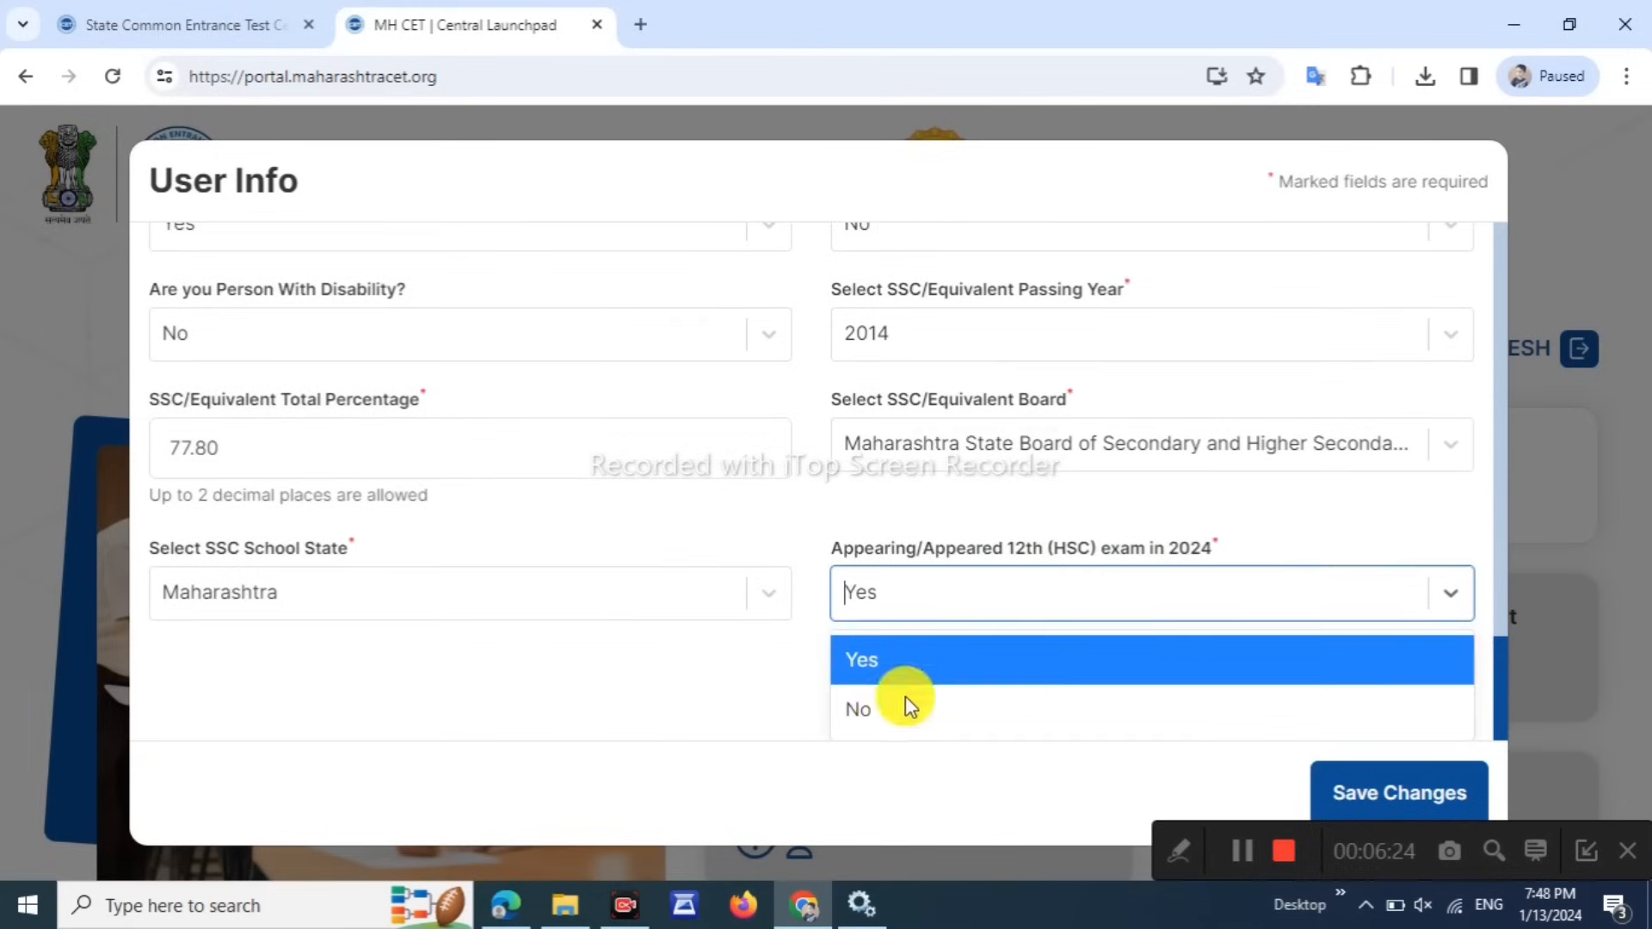
left_click(895, 707)
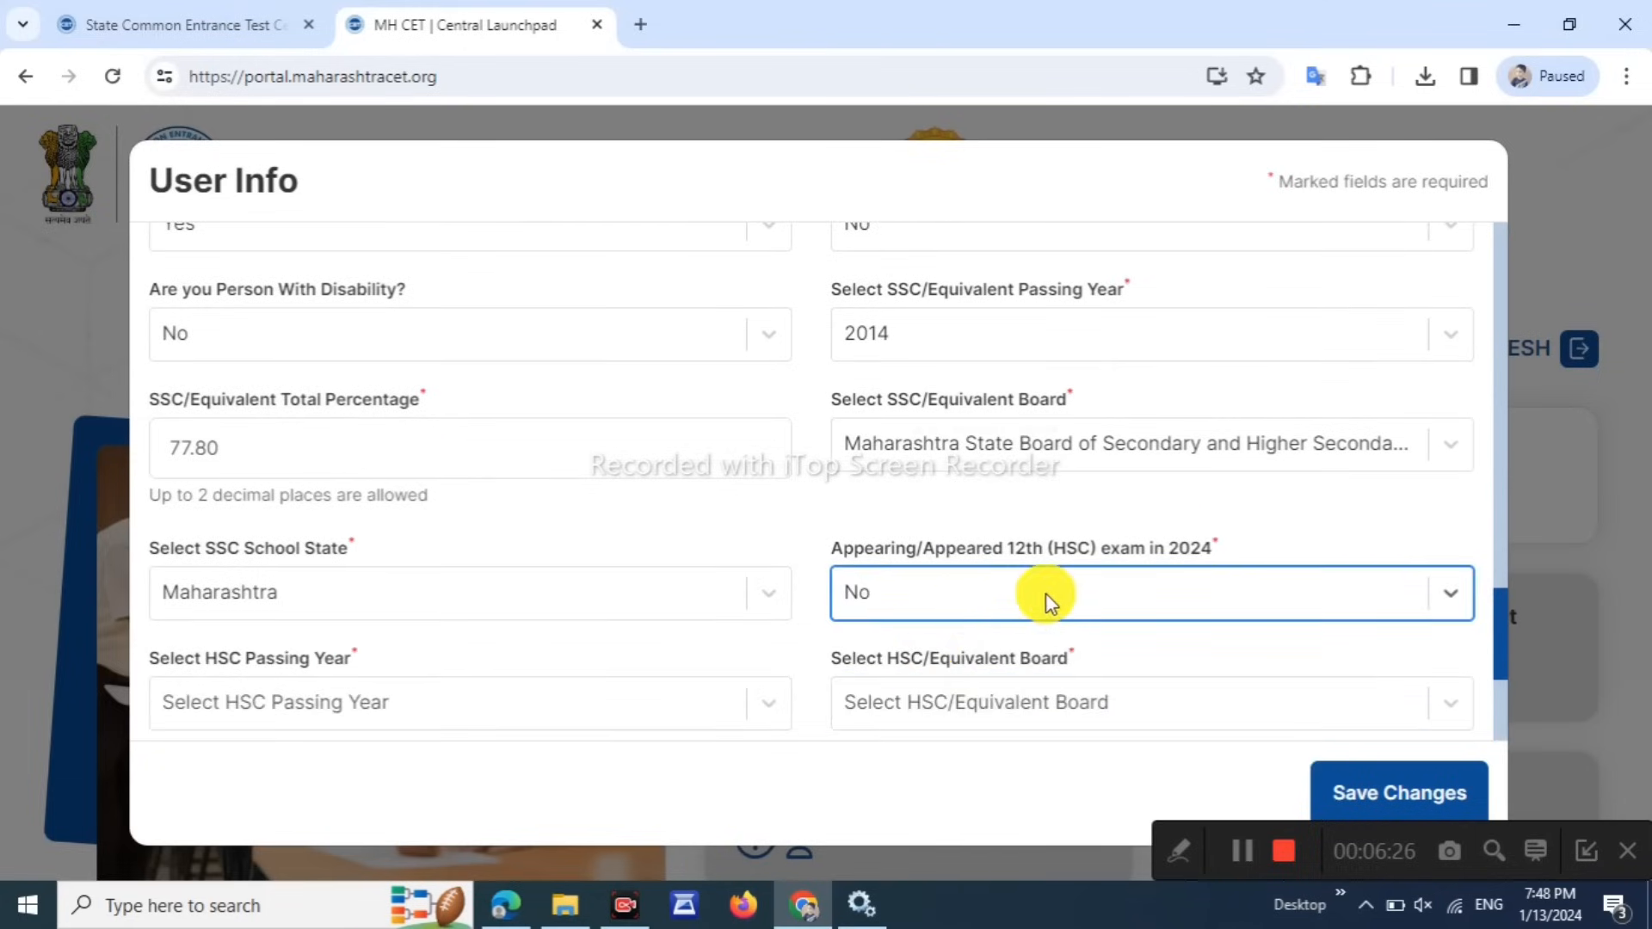
Select 2016 as the HSC passing year
scroll(1050, 596, "down", 3)
left_click_drag(890, 245, 1084, 258)
scroll(955, 360, "down", 1)
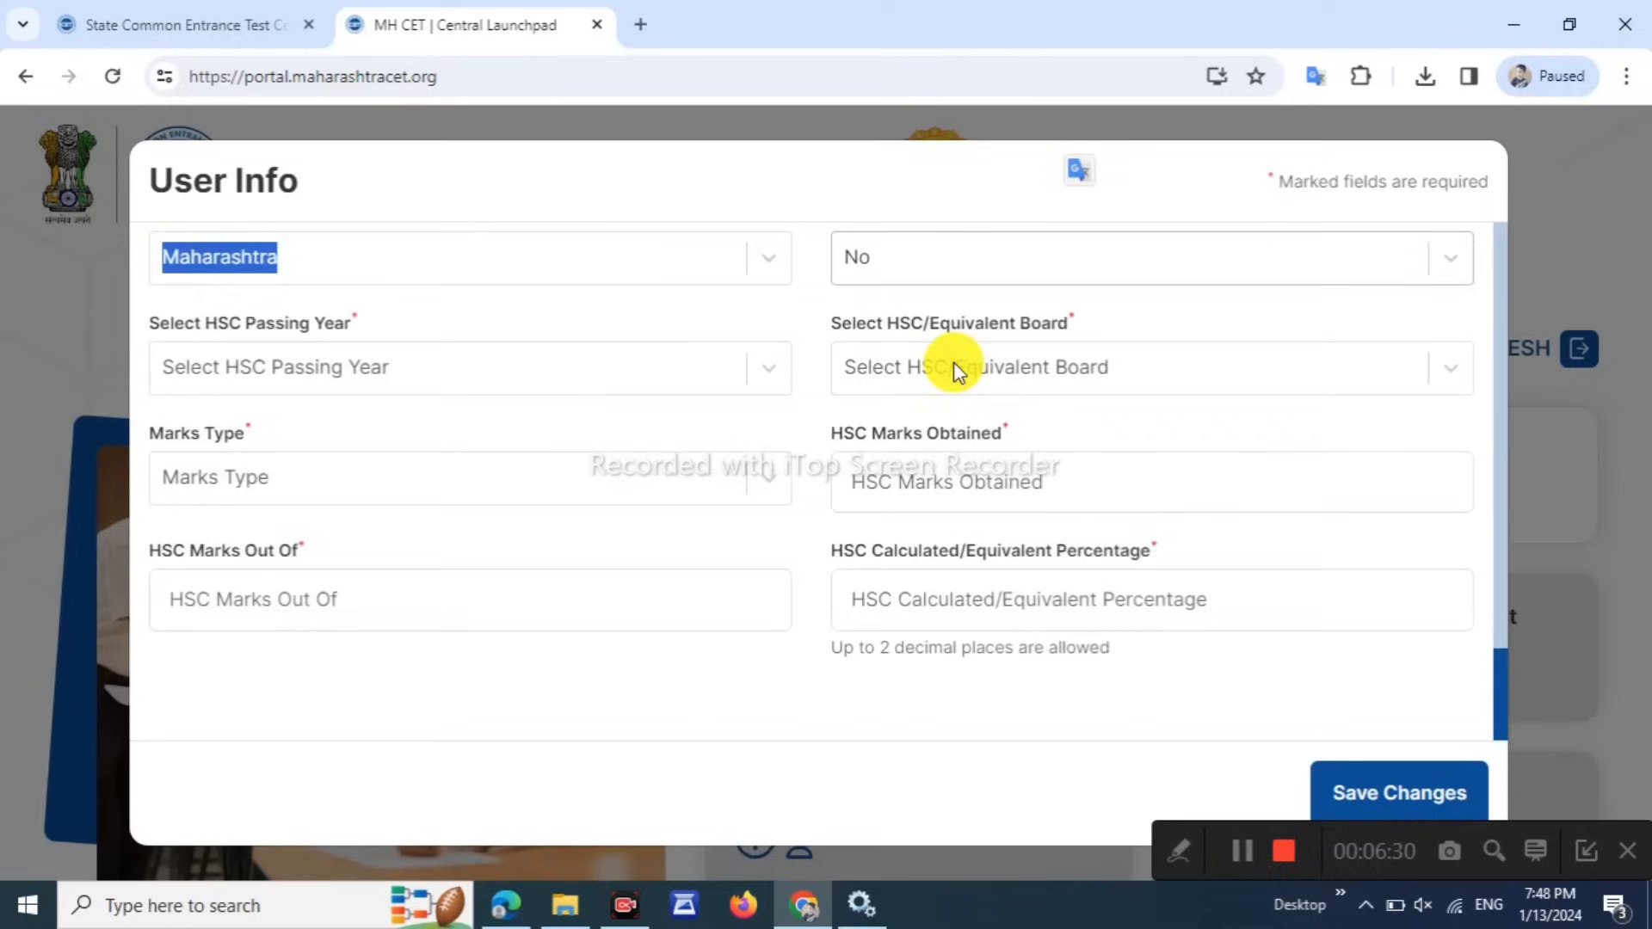
left_click(661, 302)
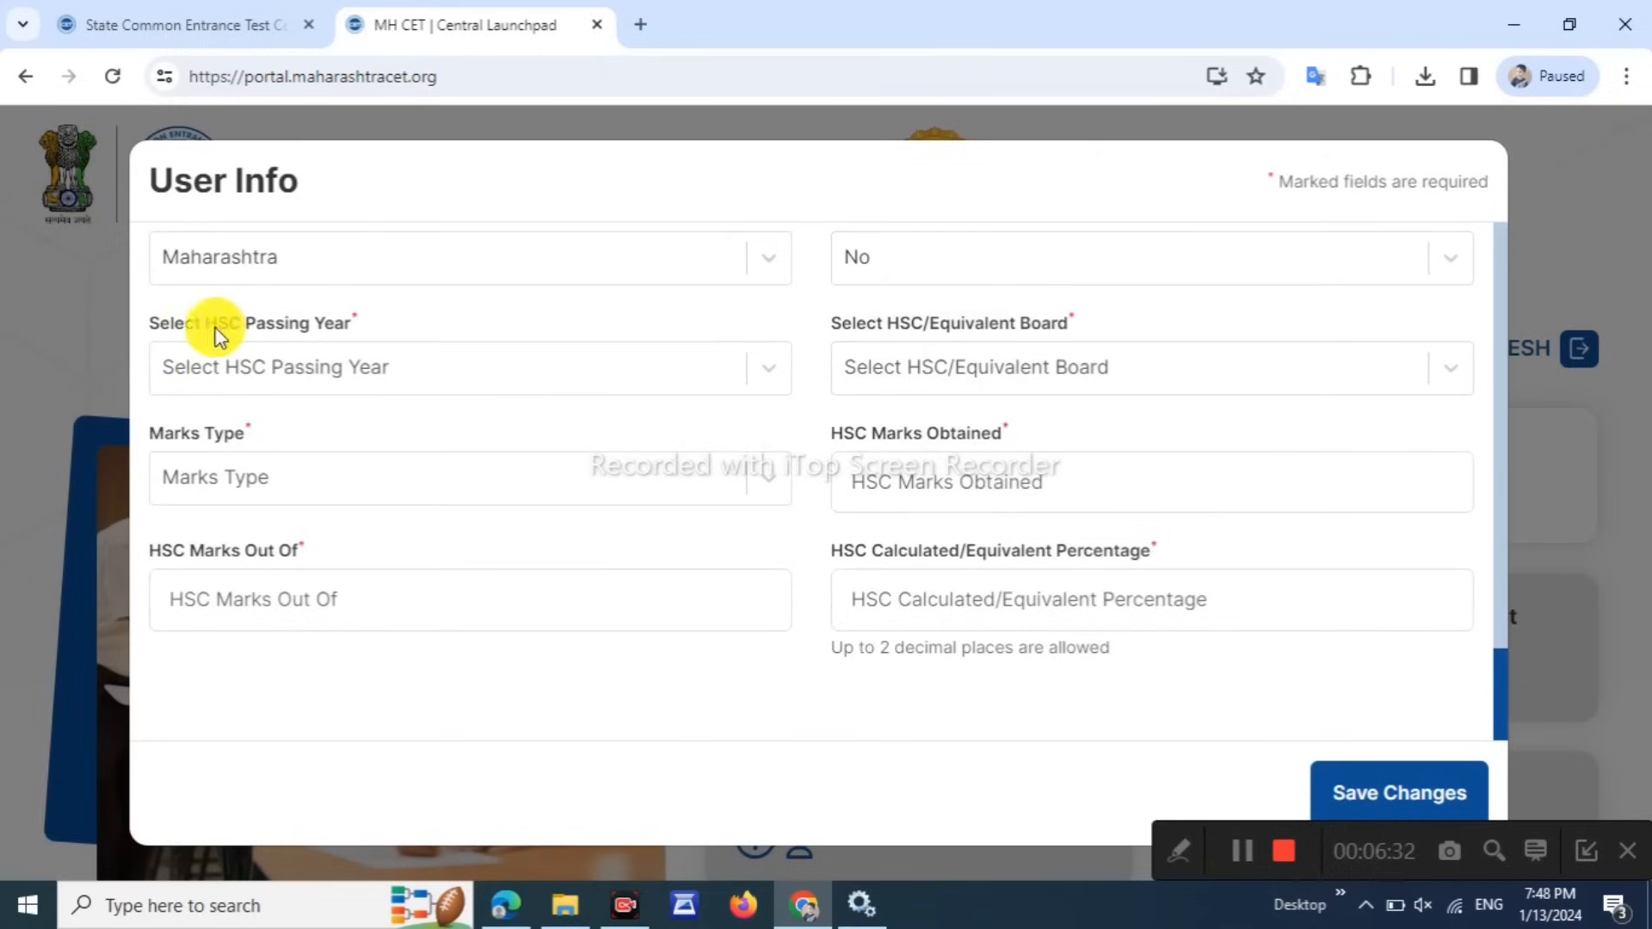
left_click_drag(251, 339, 443, 391)
left_click(456, 379)
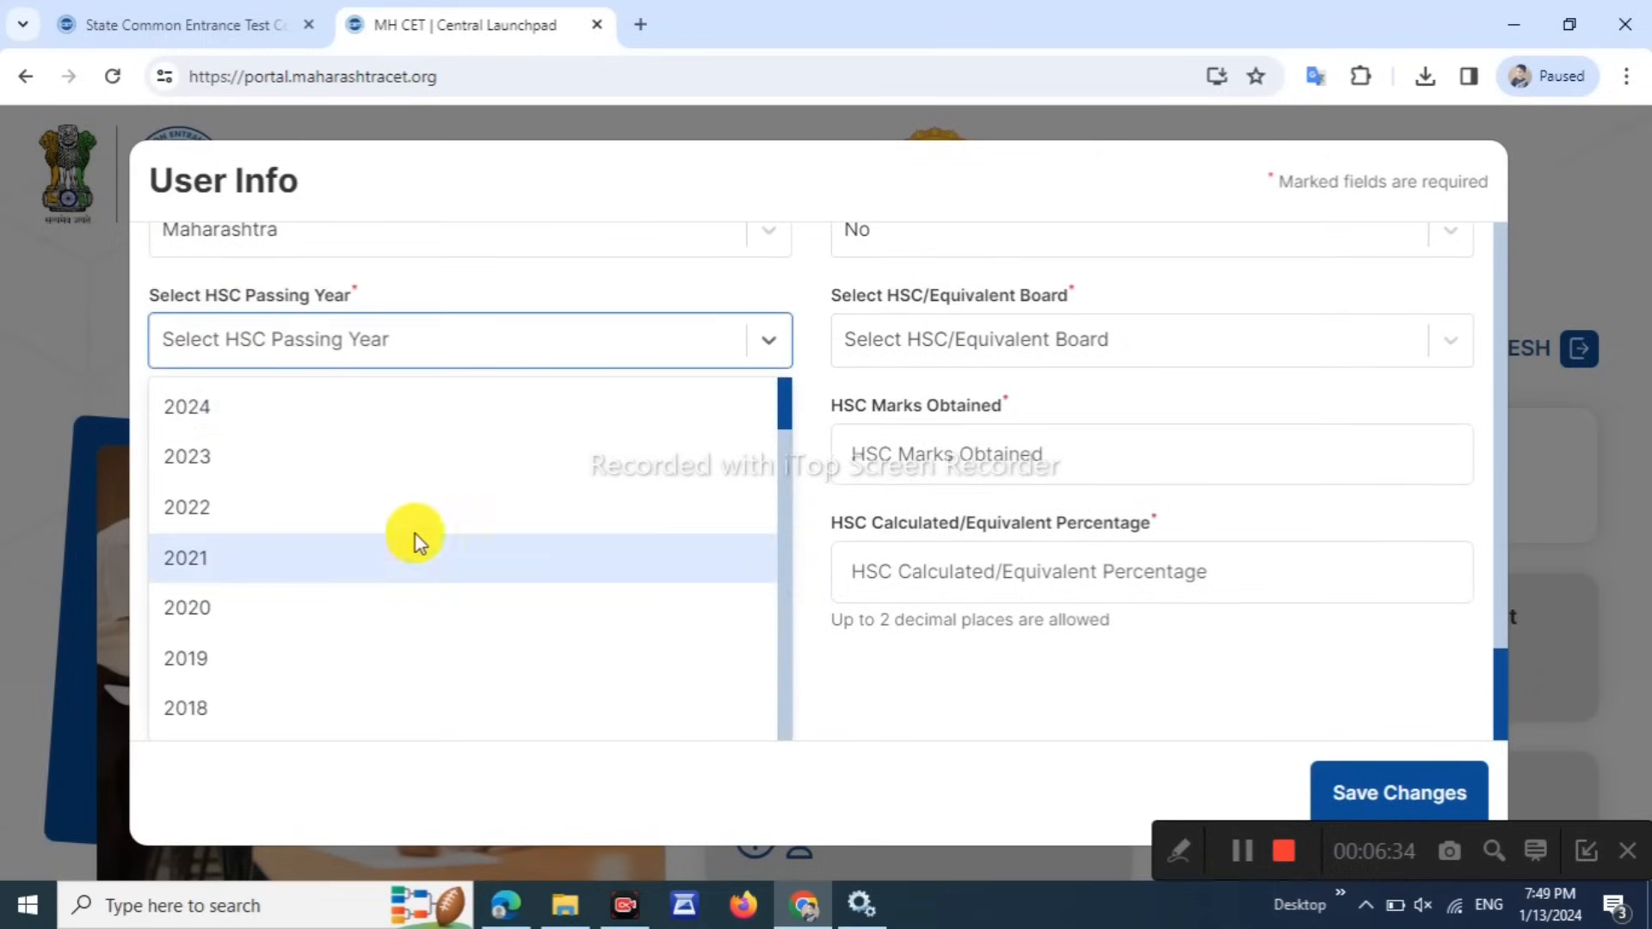
scroll(389, 627, "down", 4)
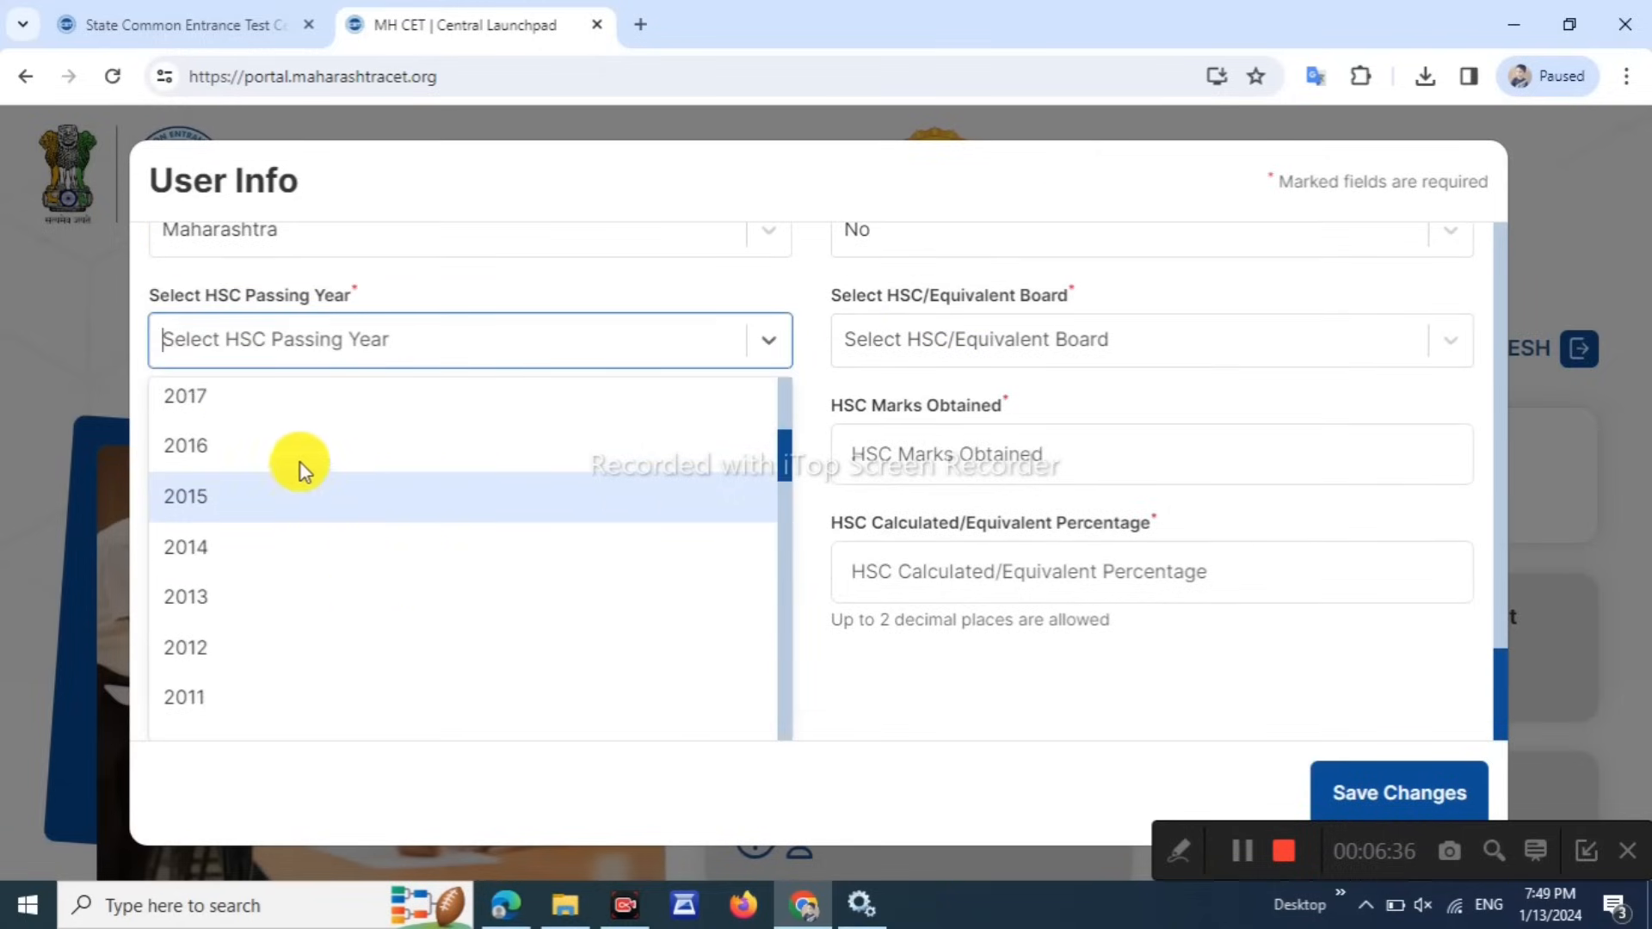
left_click(375, 445)
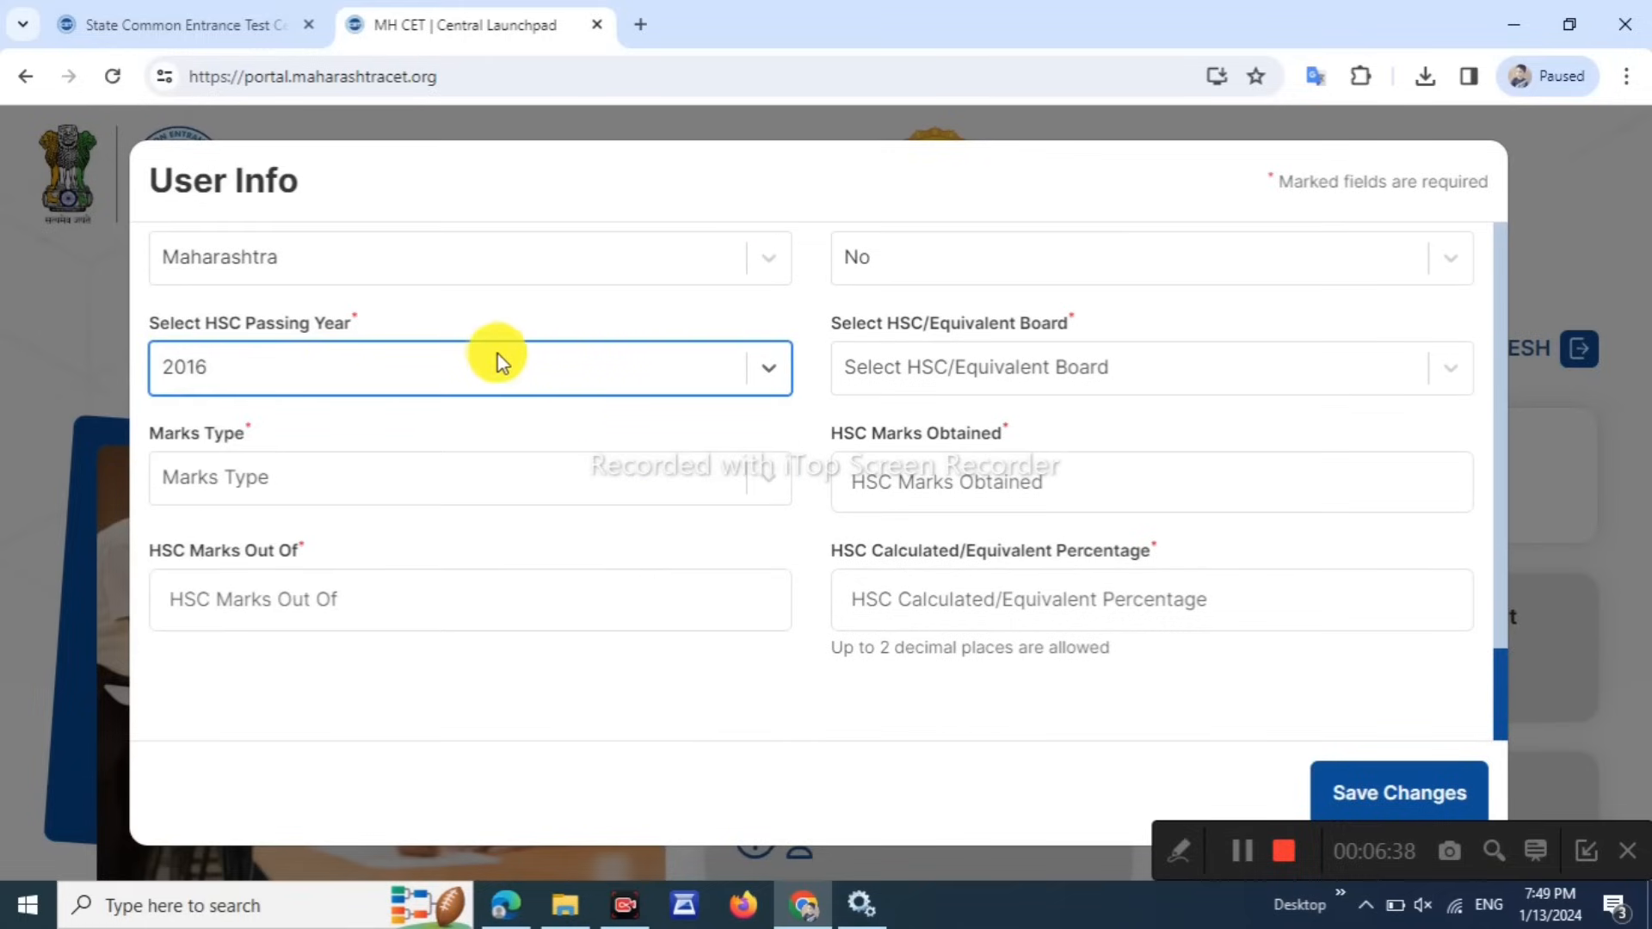
Choose Maharashtra State Board of Secondary and Higher Secondary Education, Pune as the HSC board
left_click_drag(822, 327, 1058, 325)
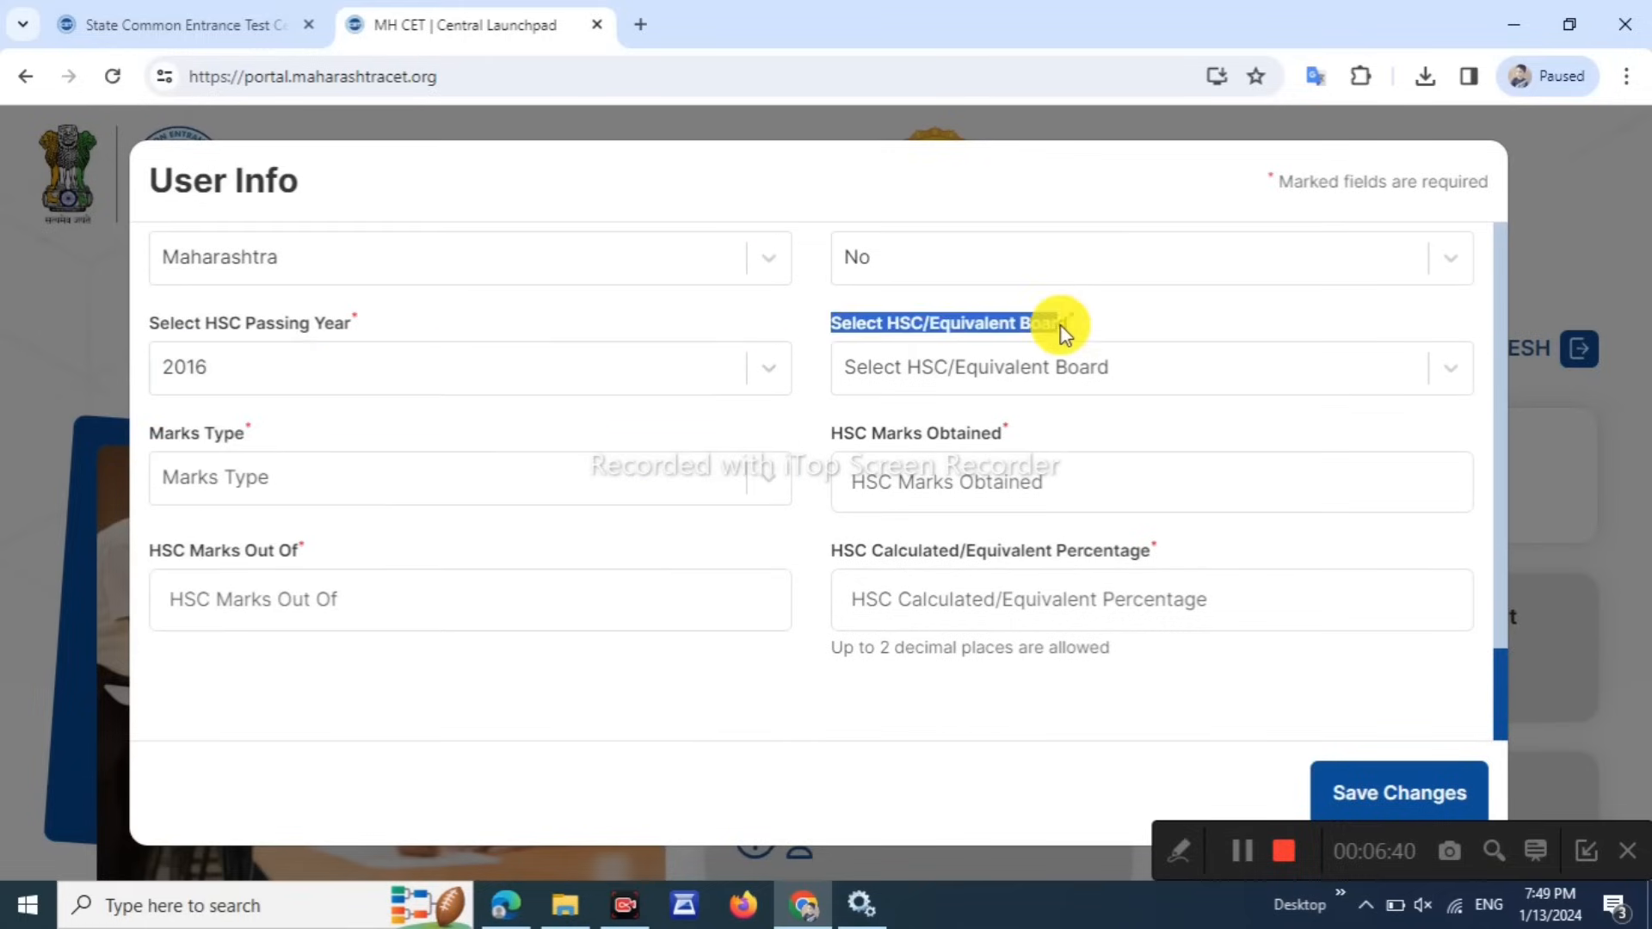
left_click(1110, 324)
left_click(1143, 360)
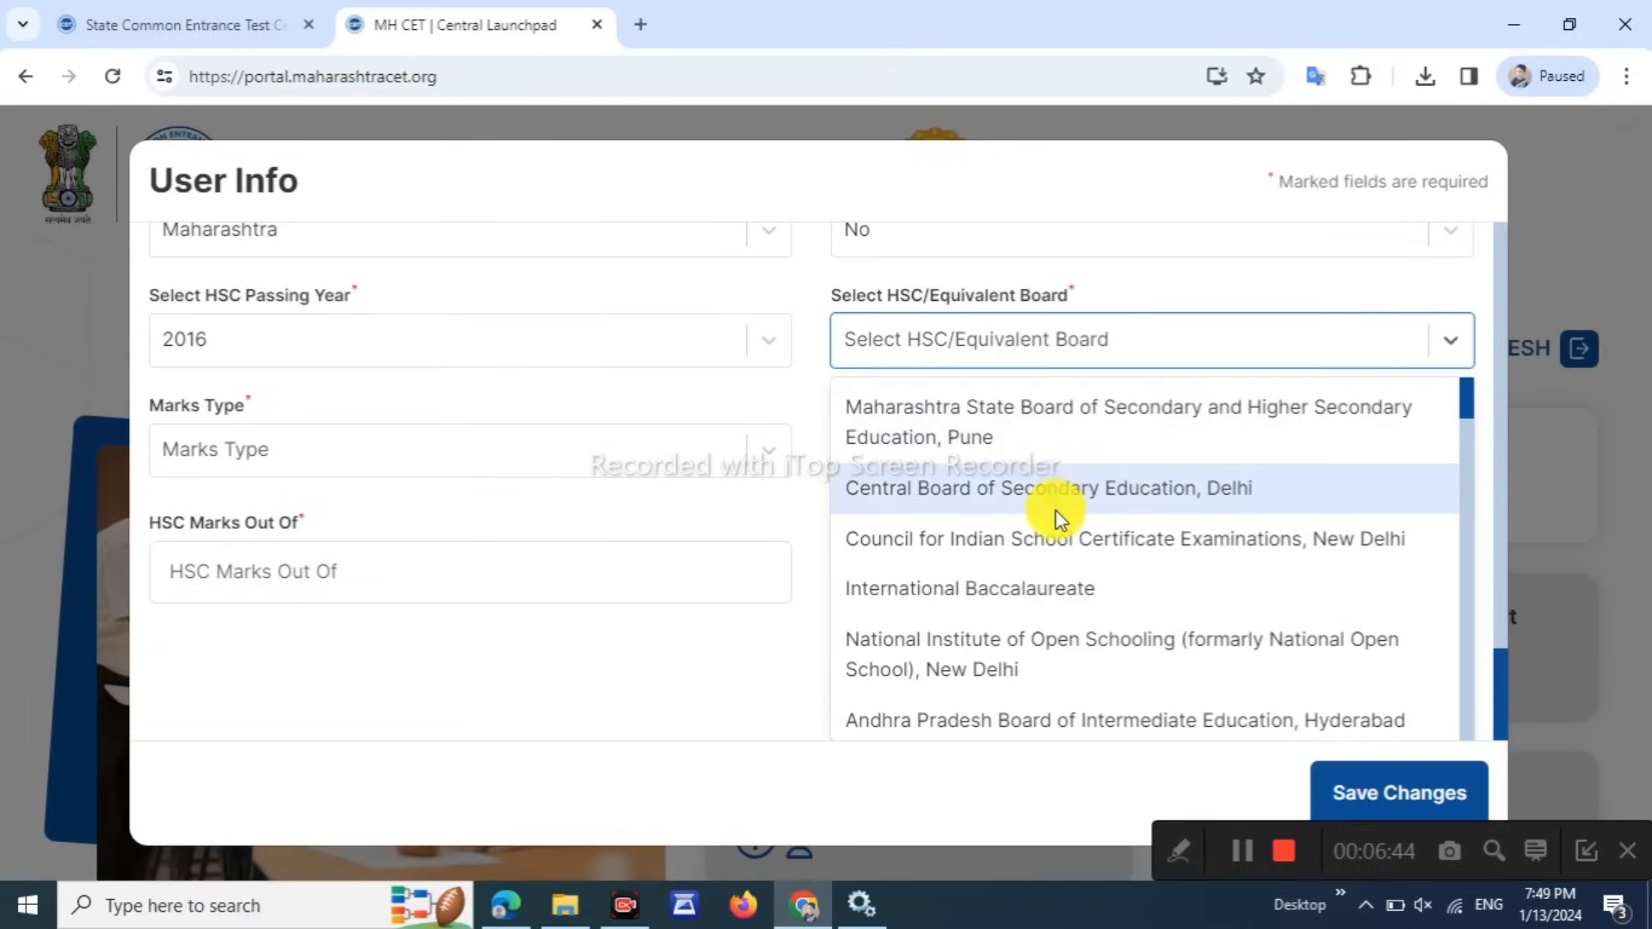
scroll(1060, 533, "down", 5)
scroll(1061, 544, "down", 3)
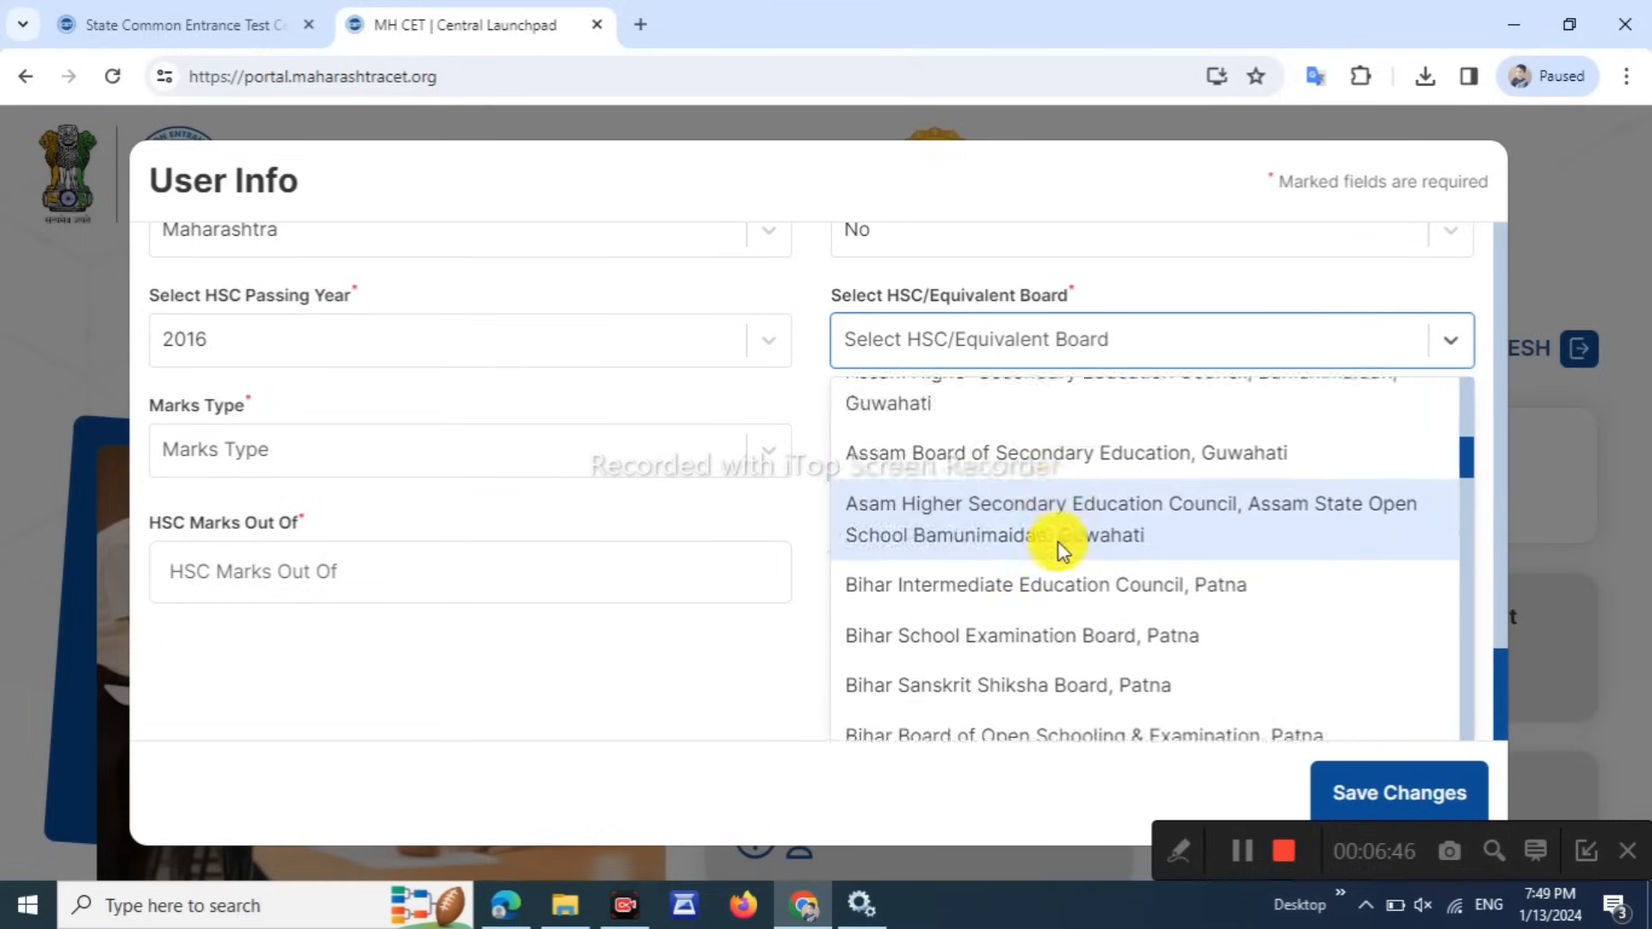
scroll(1061, 545, "up", 6)
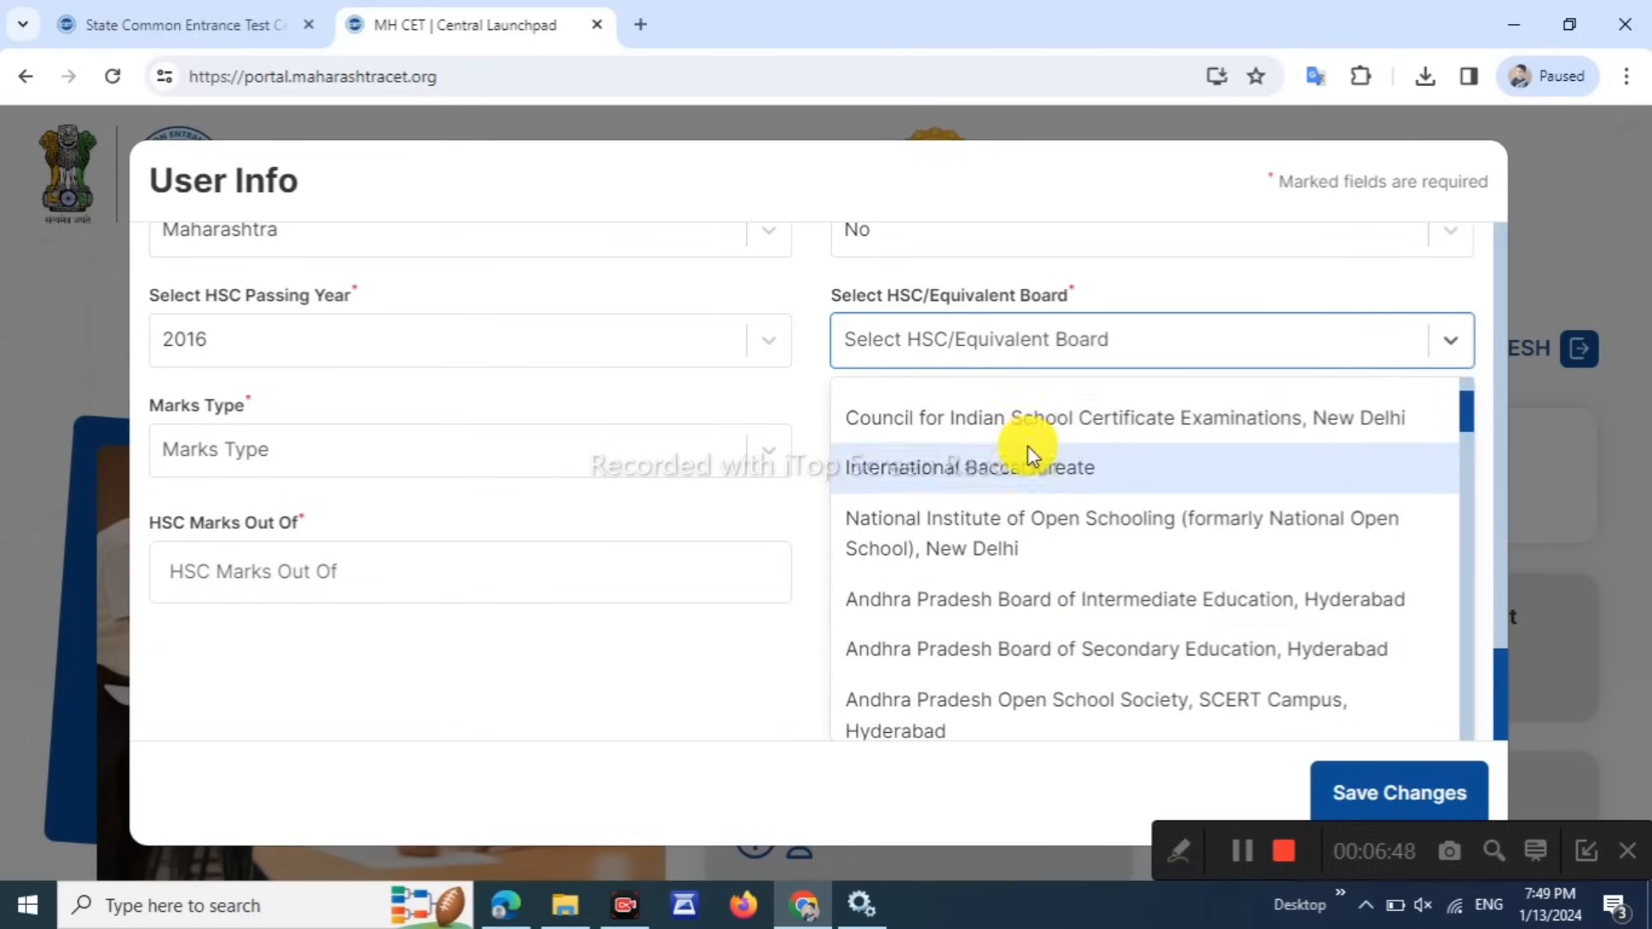
scroll(1036, 447, "up", 2)
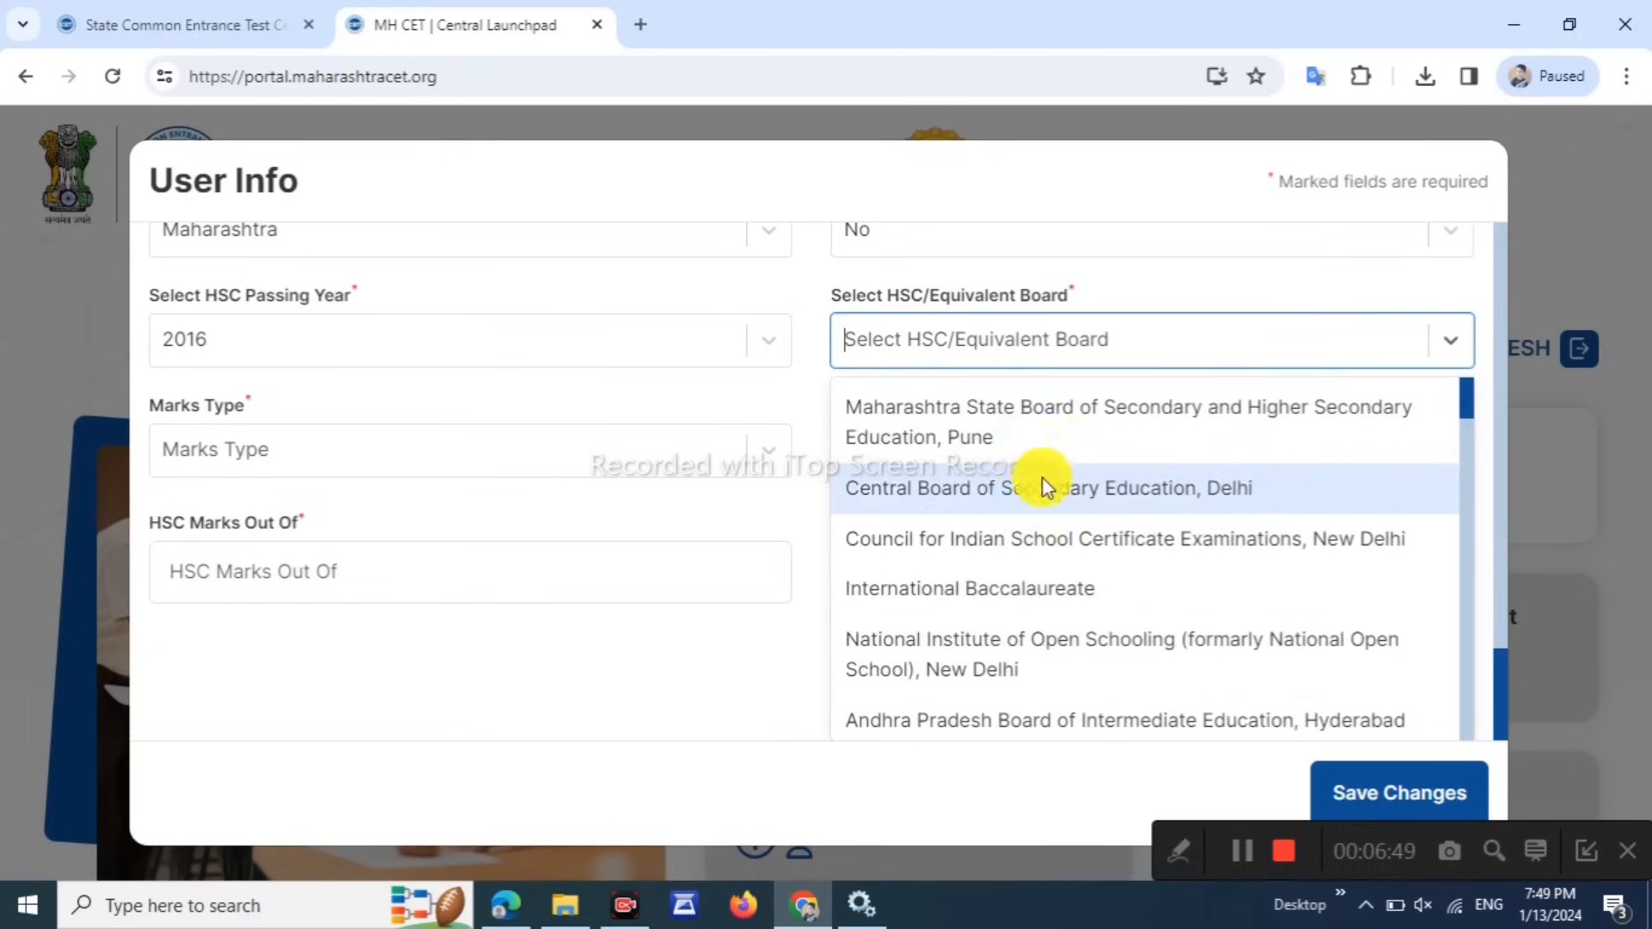
left_click(1116, 421)
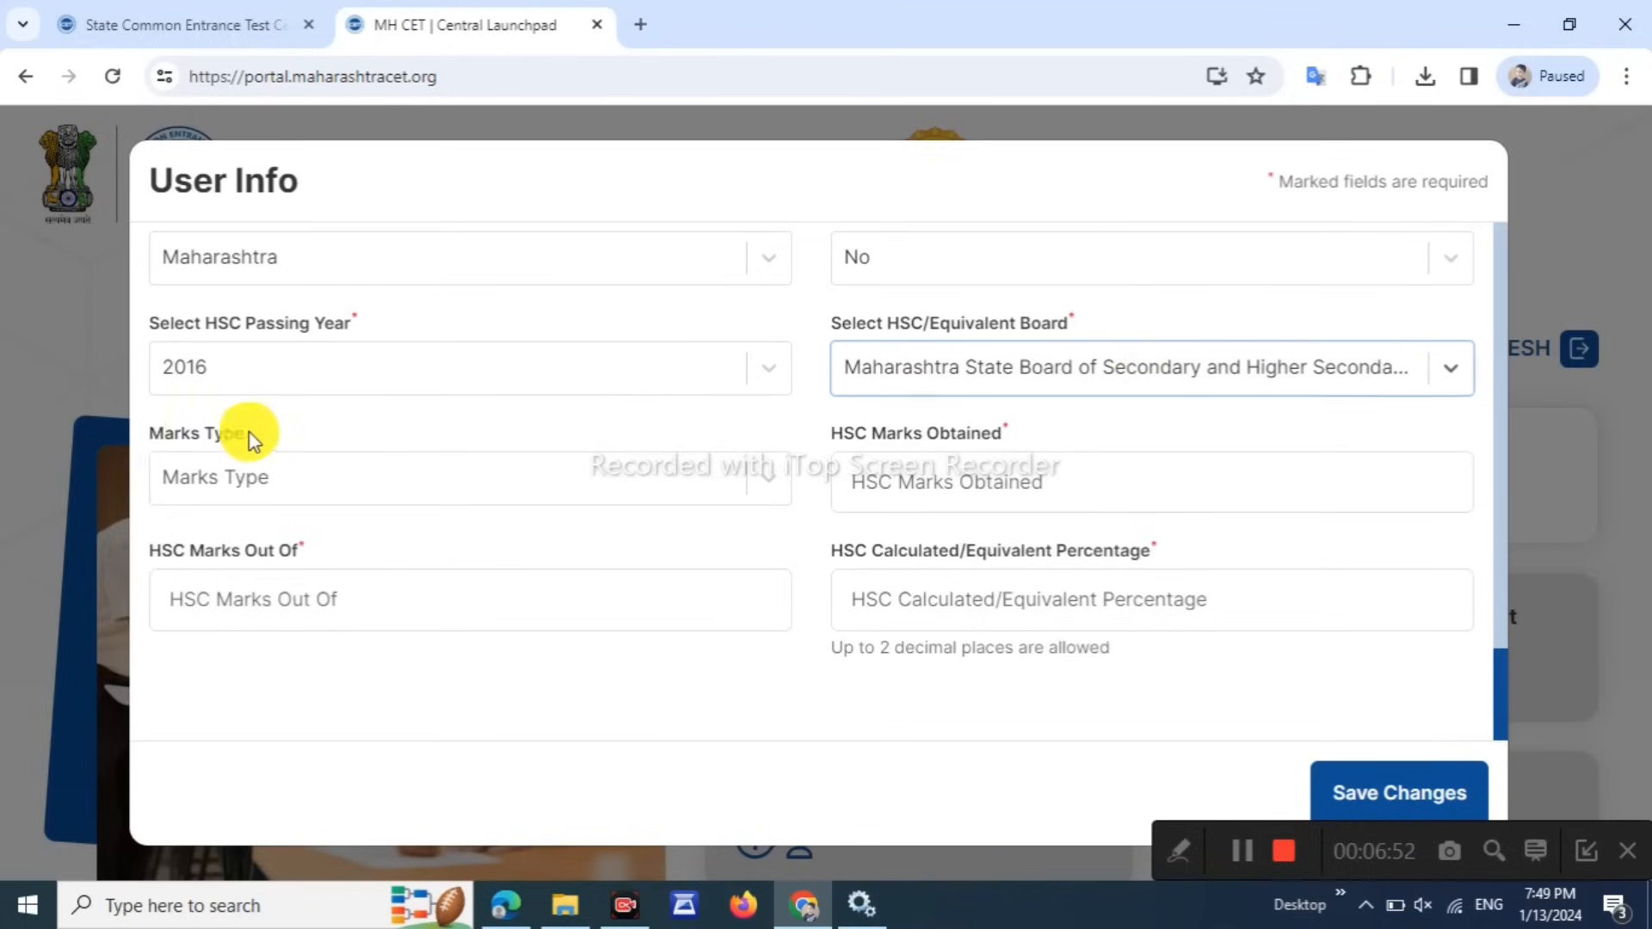
Set the marks type to Percentage and enter 560 as HSC marks obtained
left_click_drag(247, 432, 317, 468)
left_click(317, 468)
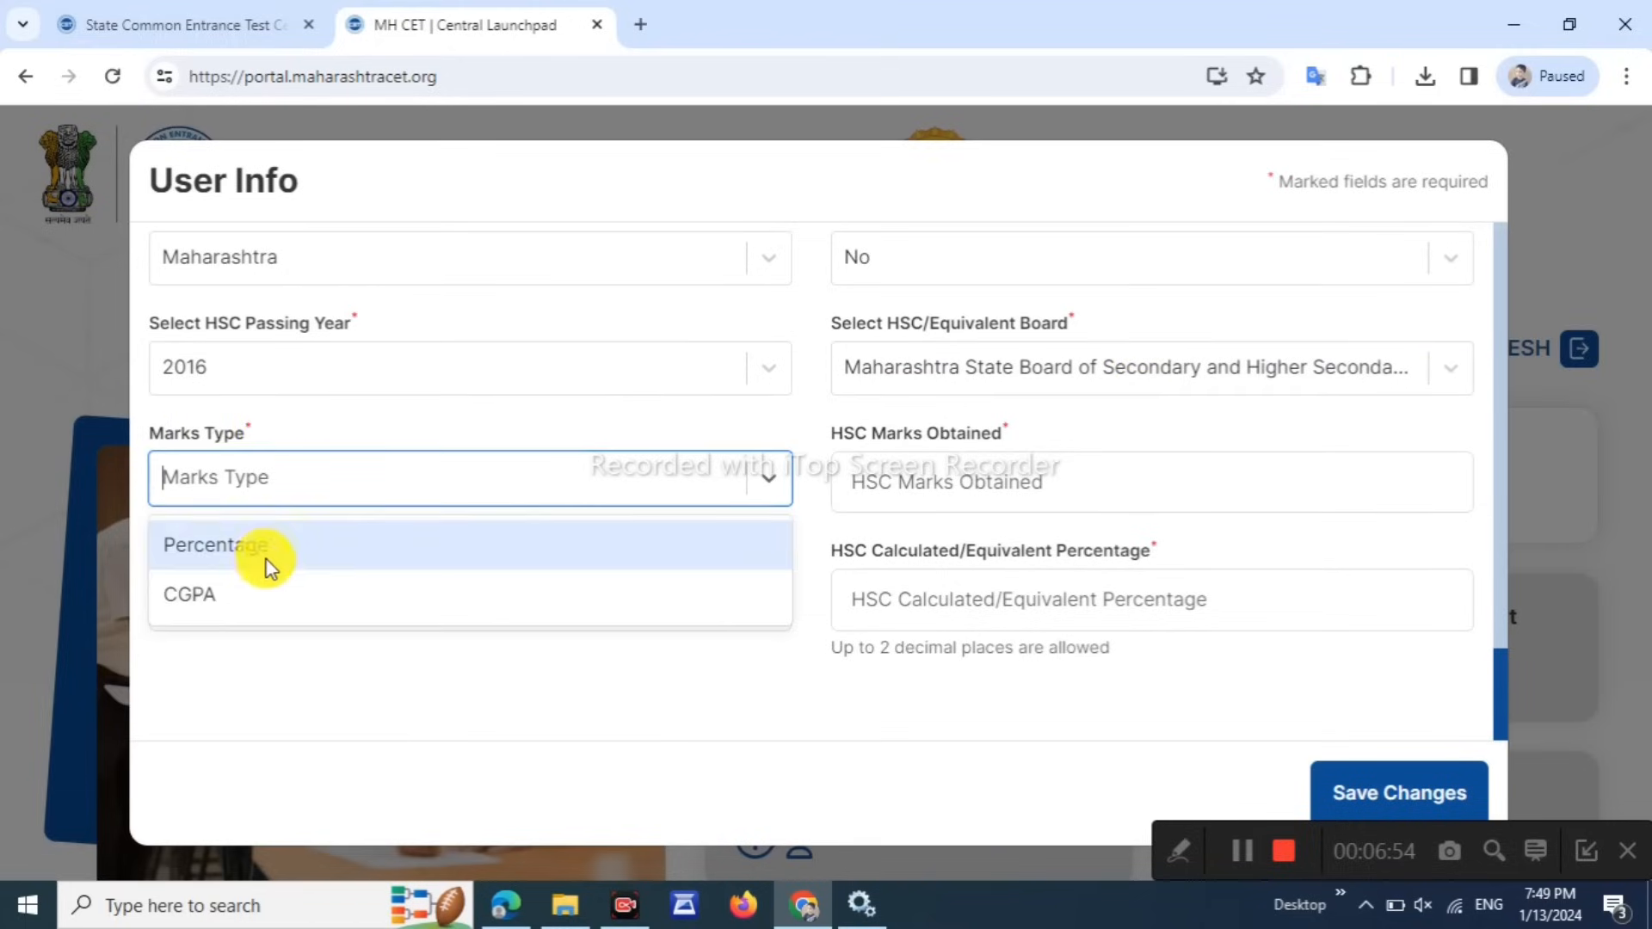
left_click(296, 551)
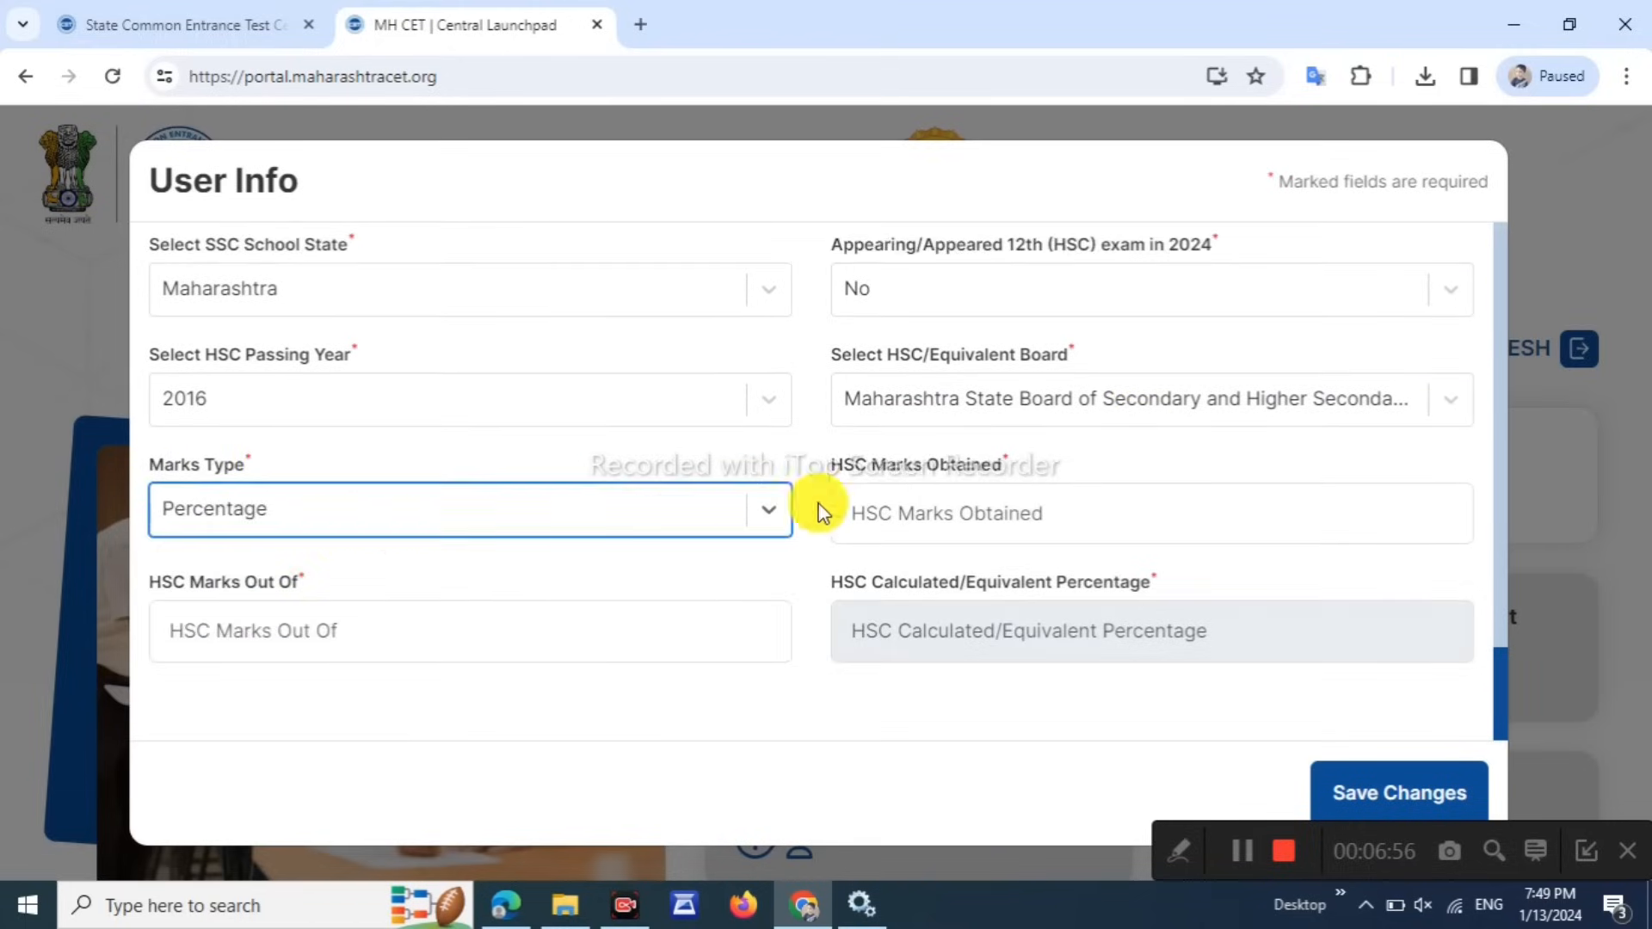
left_click_drag(831, 463, 968, 463)
left_click(1056, 513)
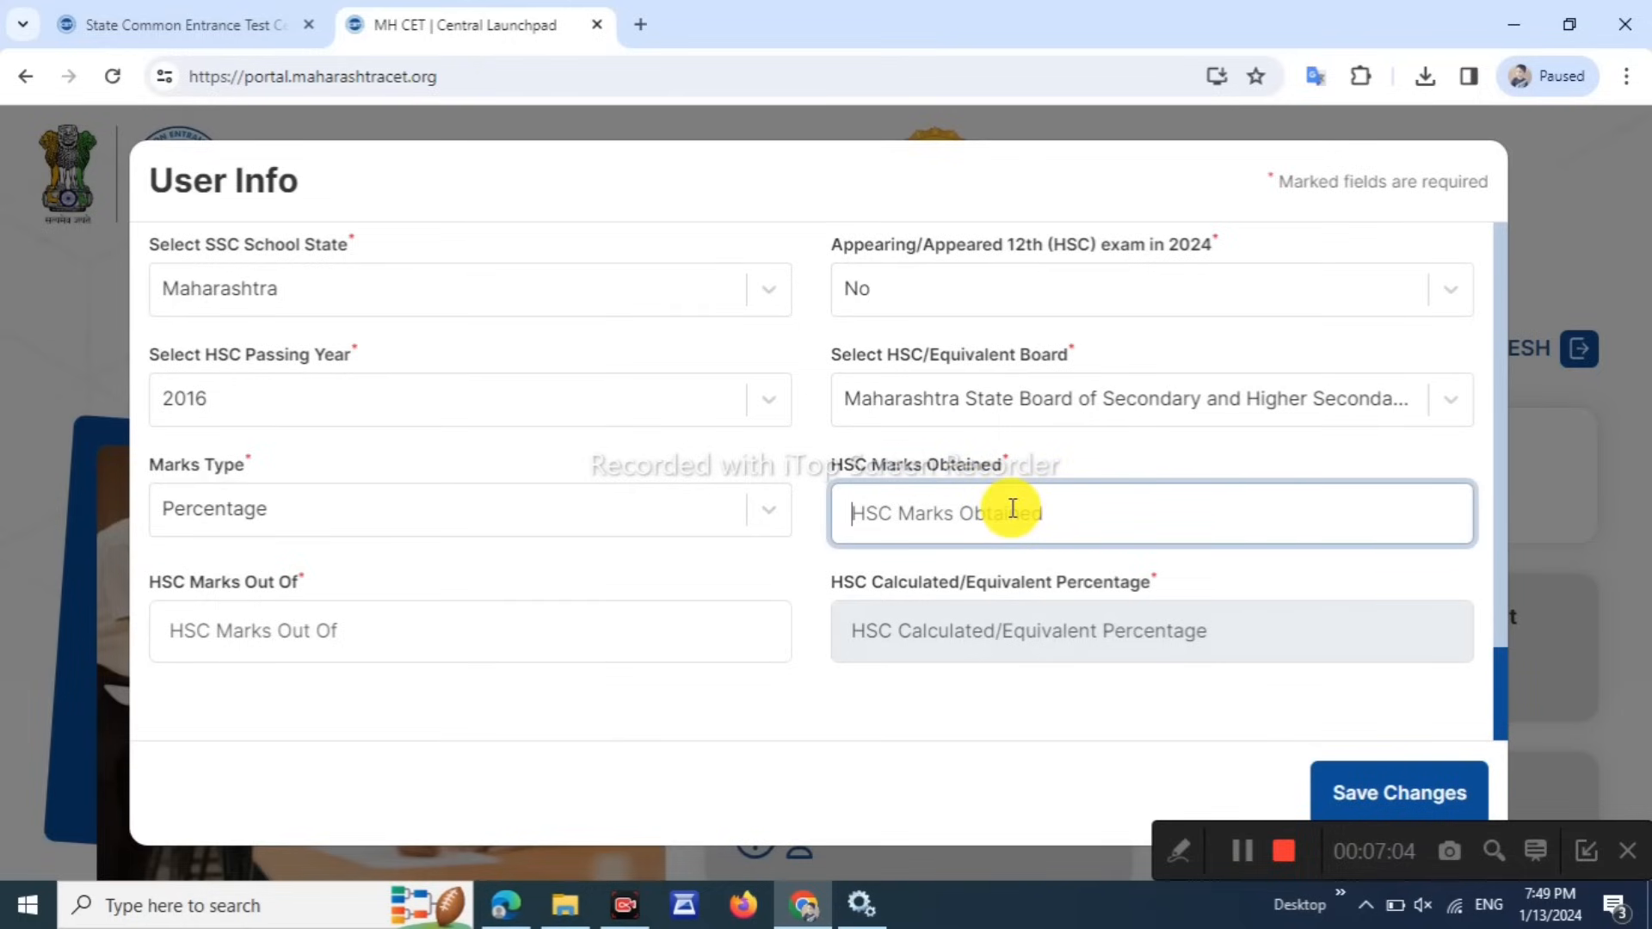
type("560")
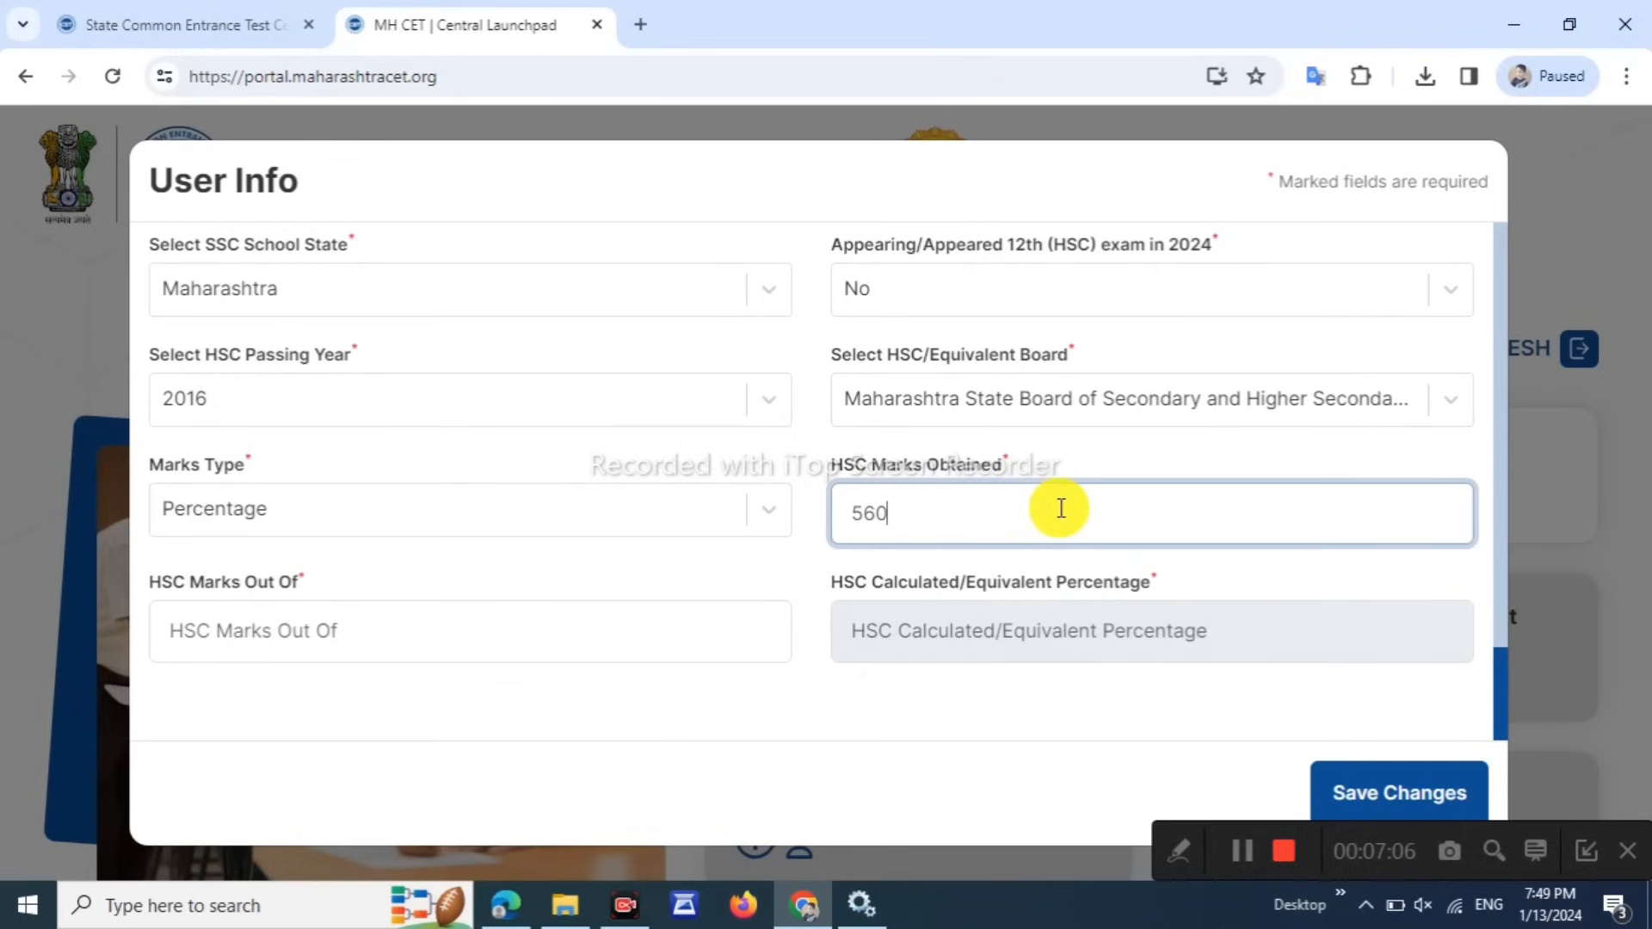
left_click_drag(858, 464, 1065, 460)
left_click(855, 516)
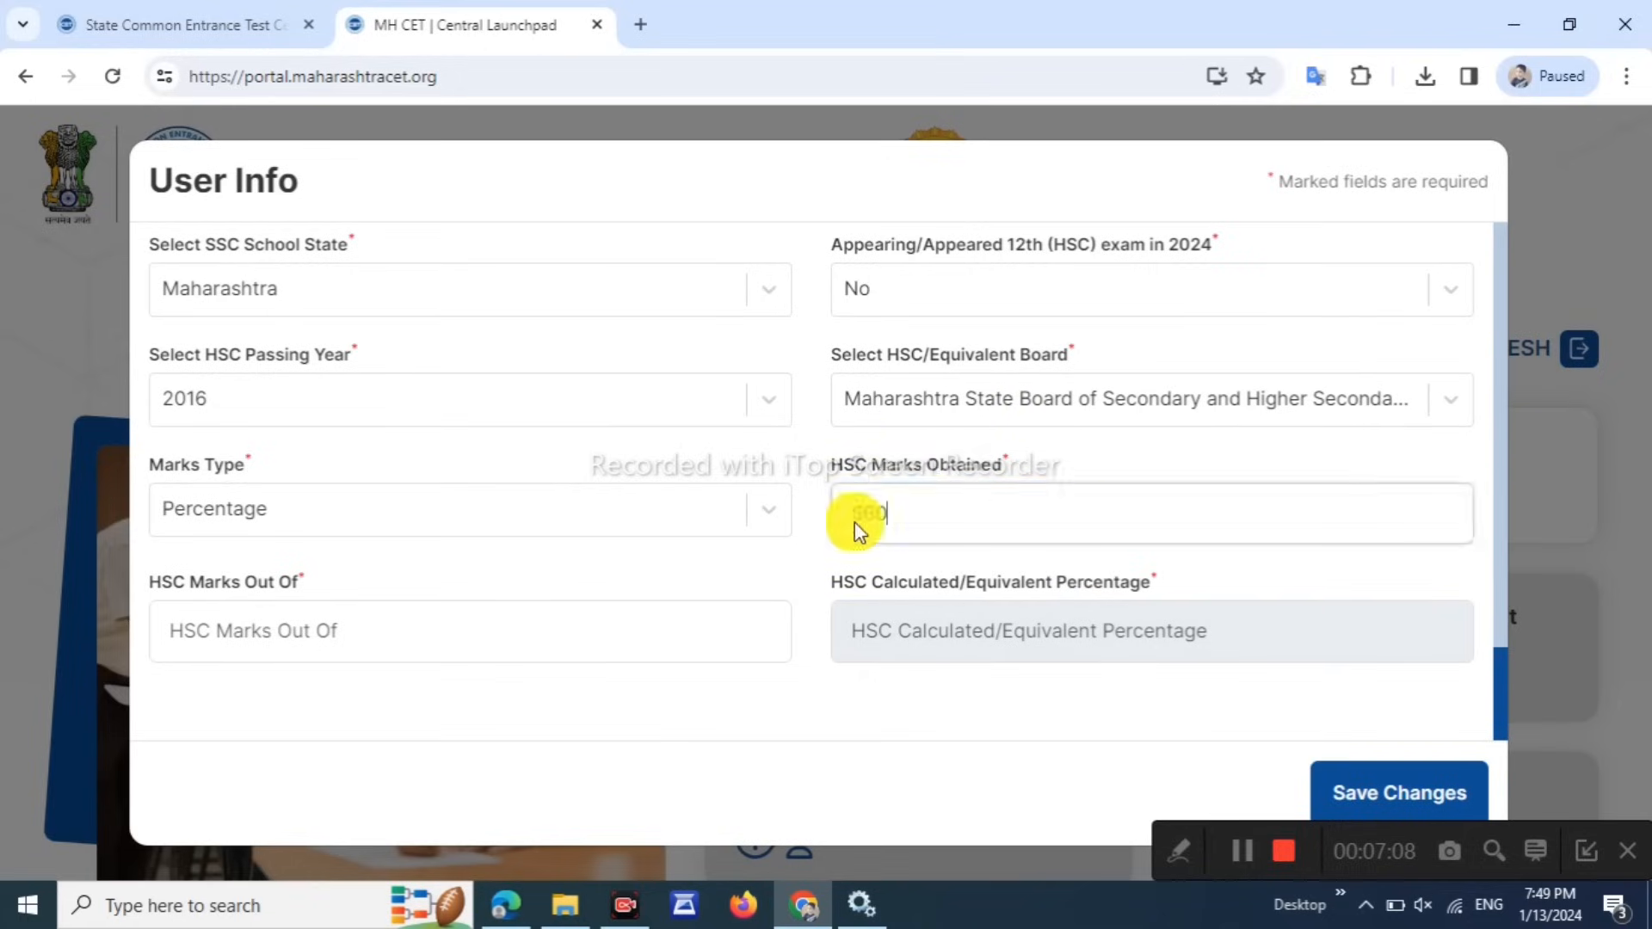
Enter 650 as the HSC marks out of total and save the details
left_click(377, 634)
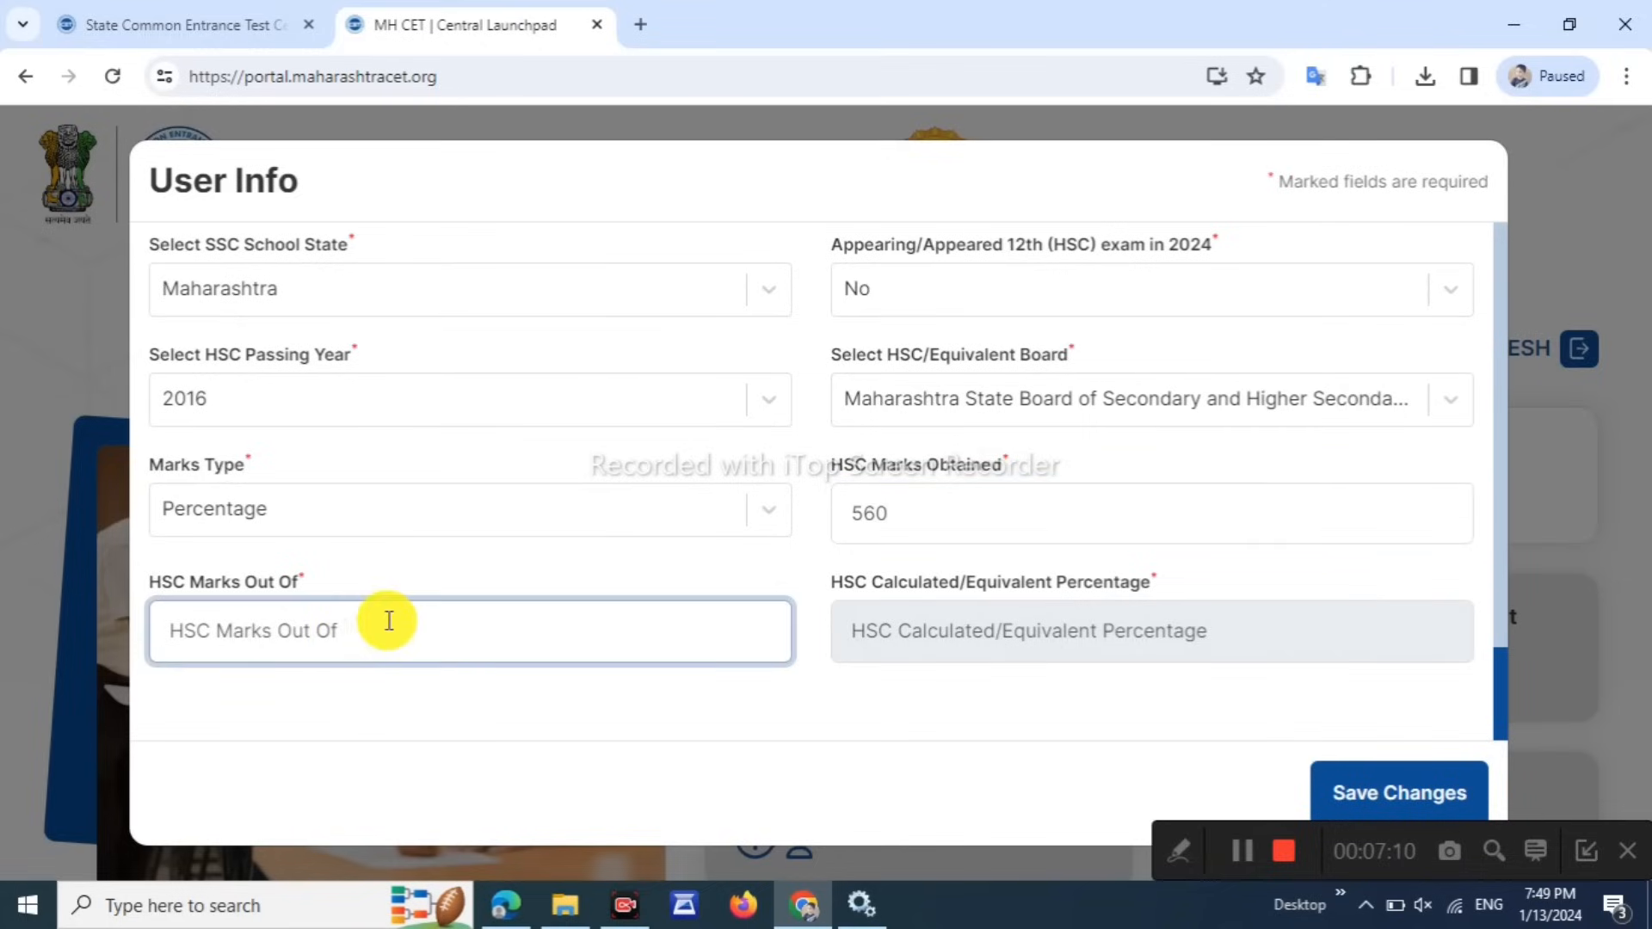
type("6500")
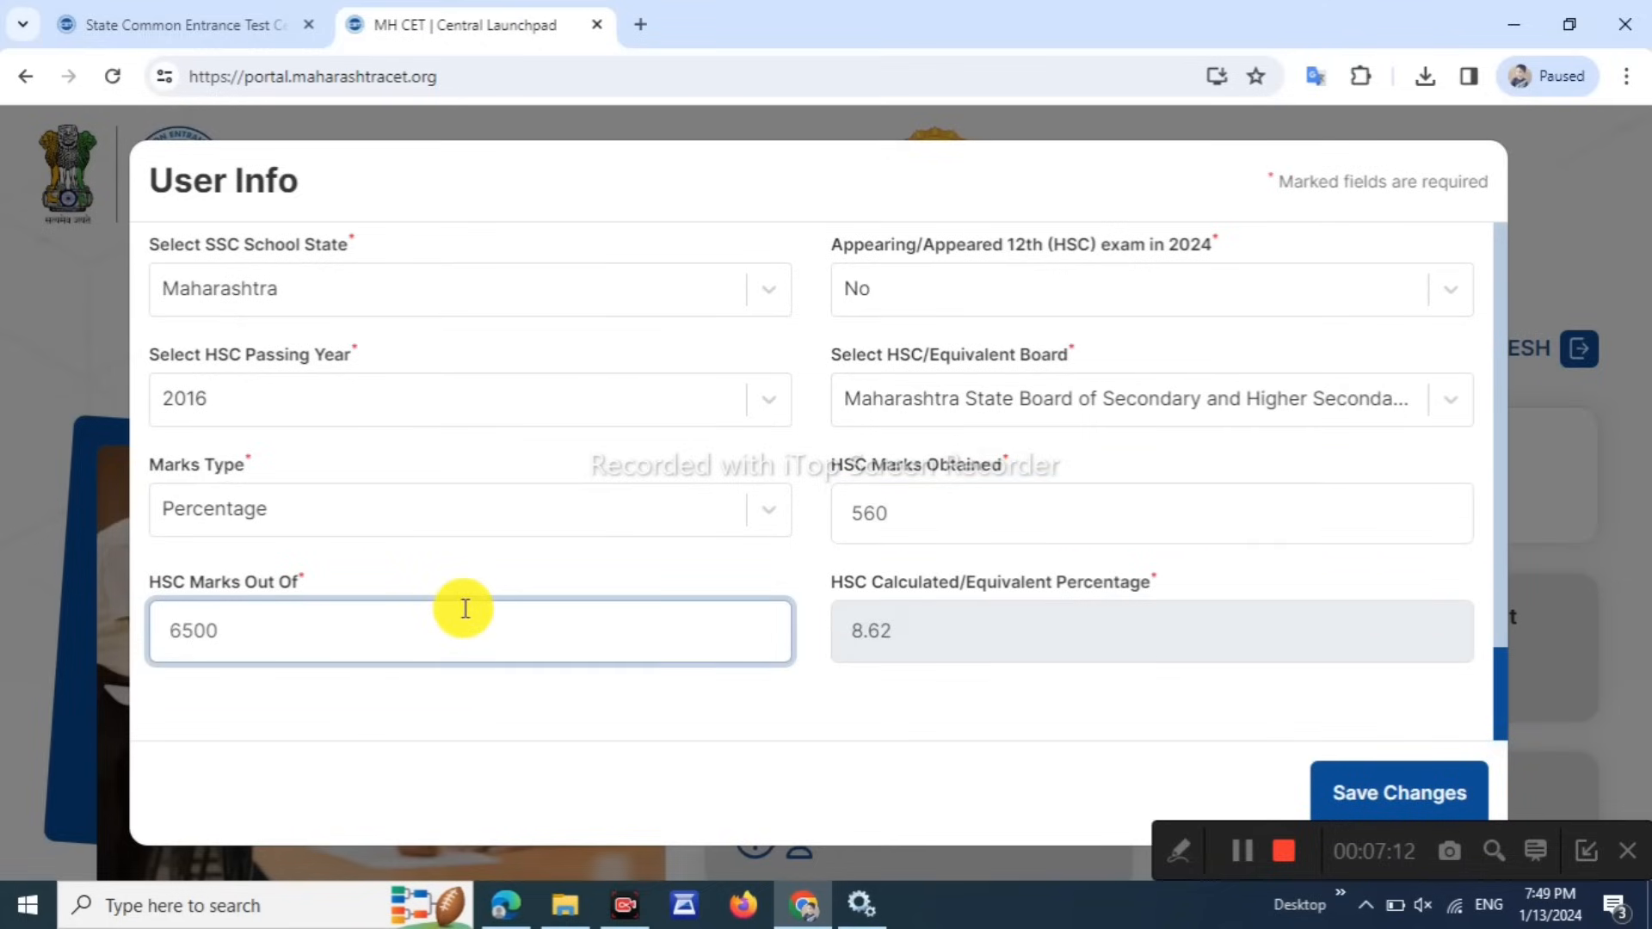
key("BackSpace")
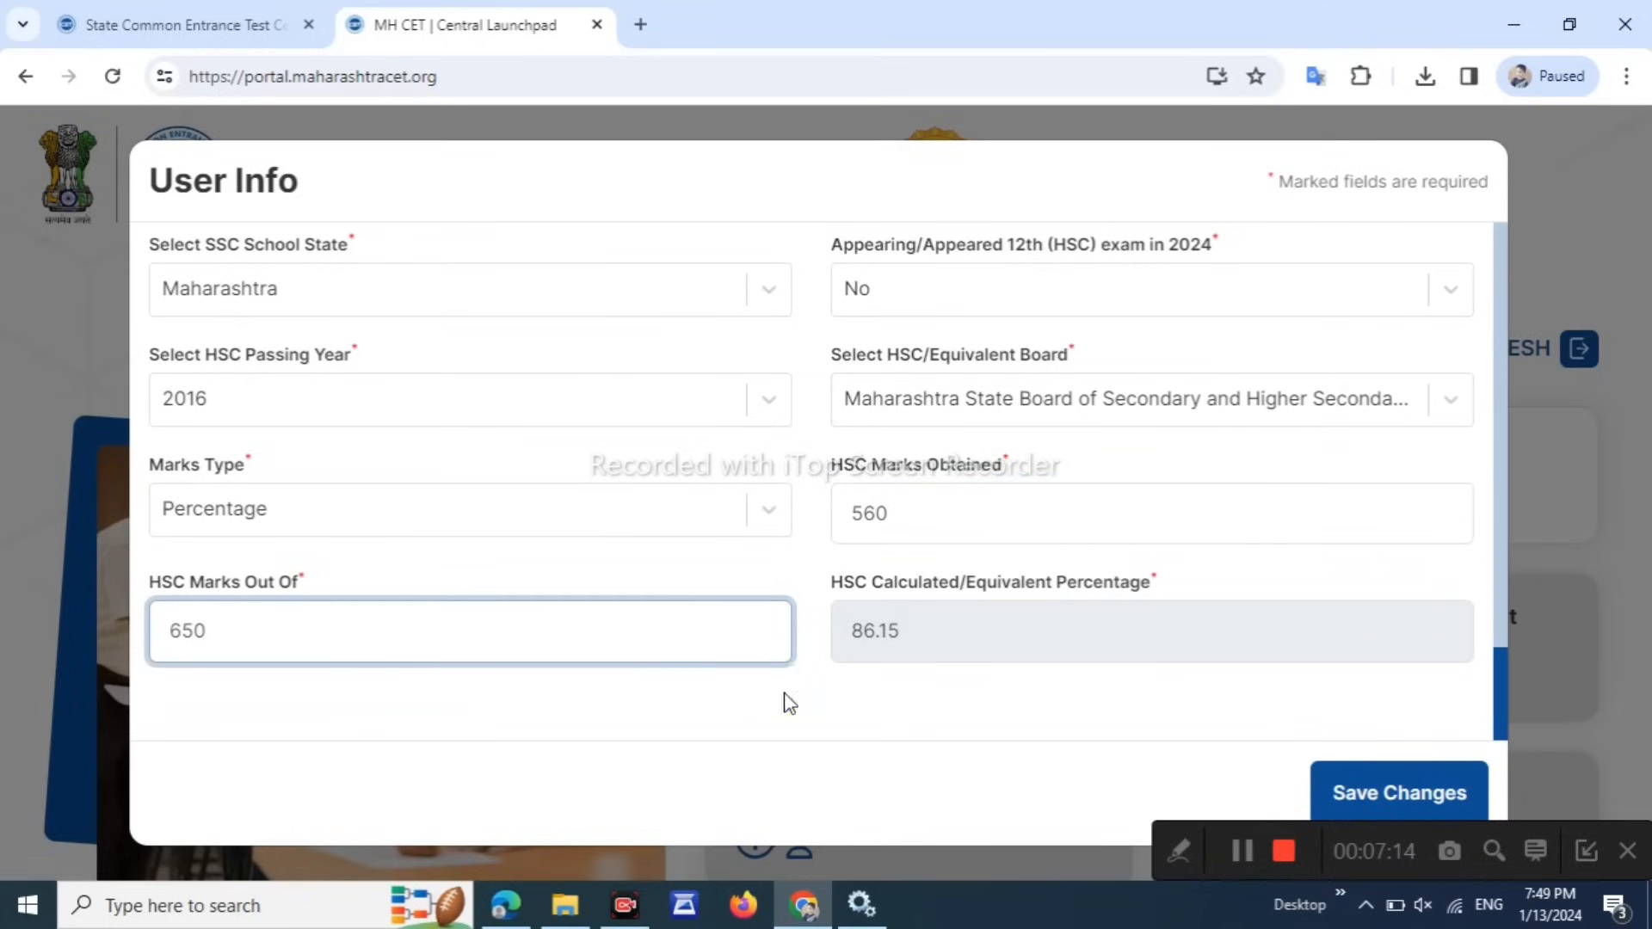
left_click(821, 607)
left_click_drag(1002, 582, 1060, 583)
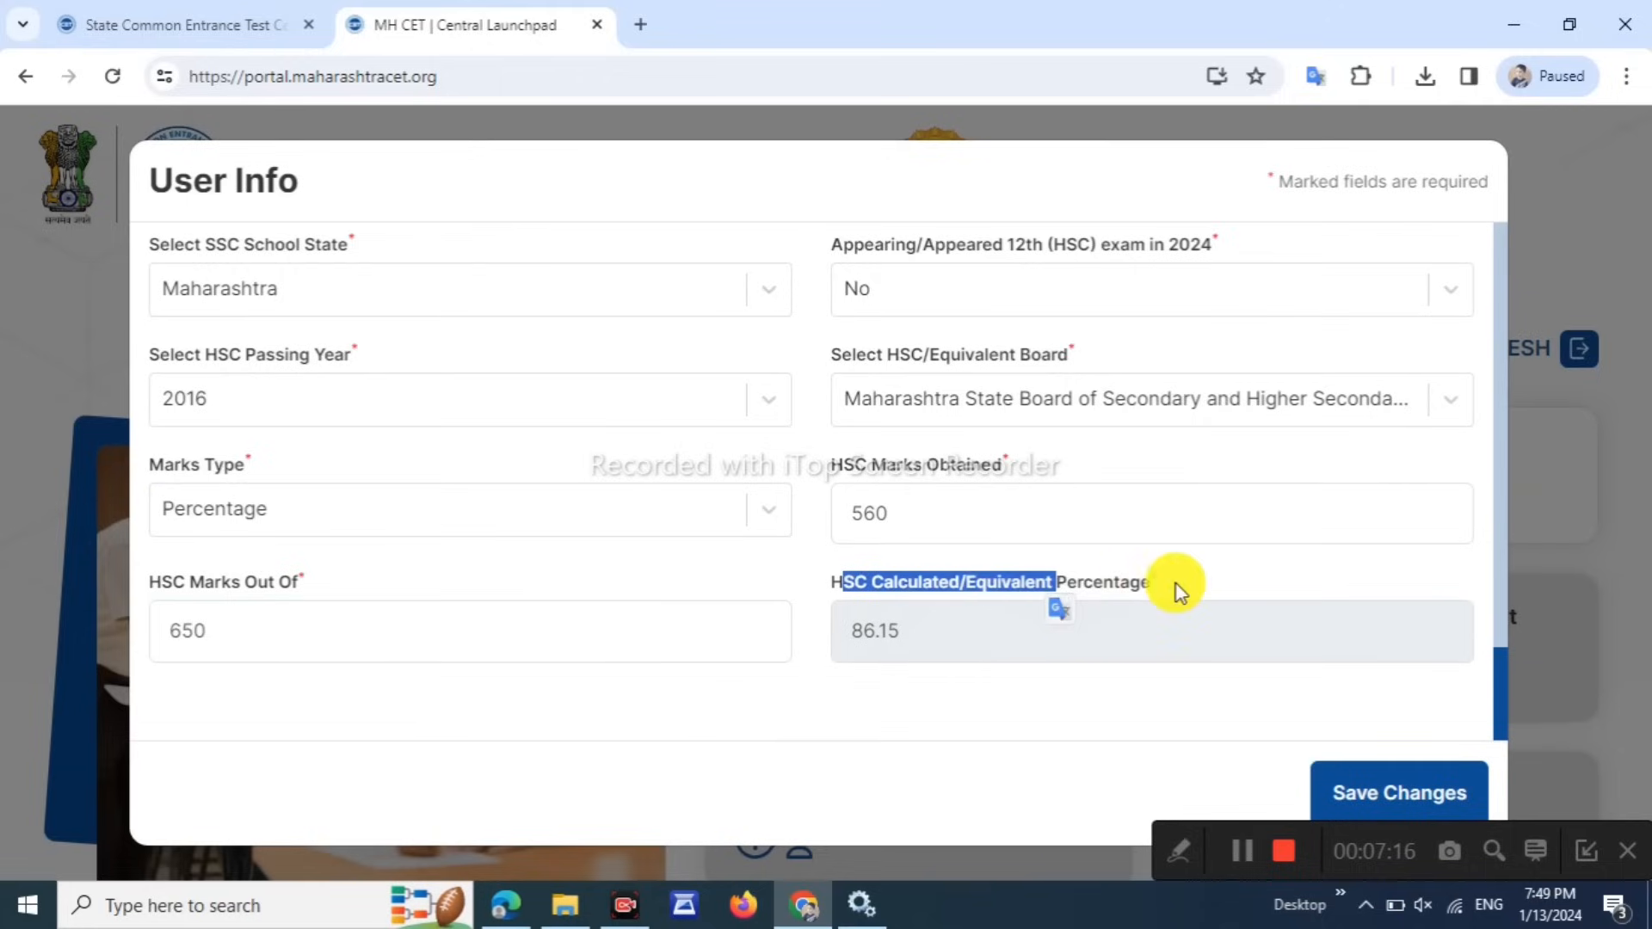
left_click(1212, 579)
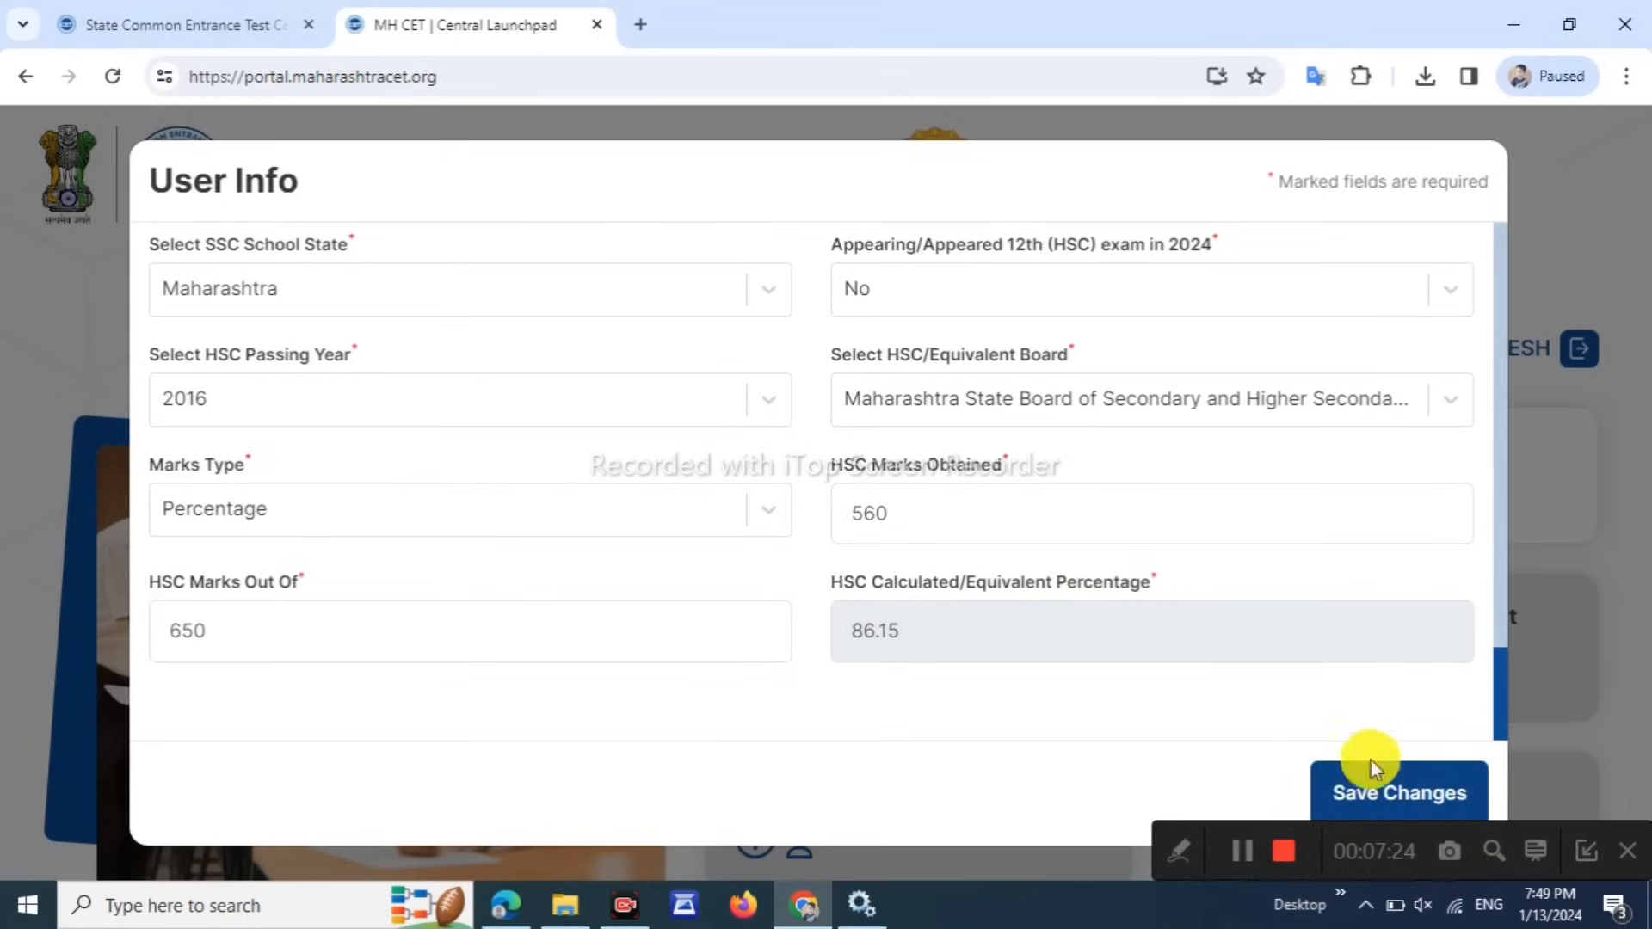
left_click(1426, 798)
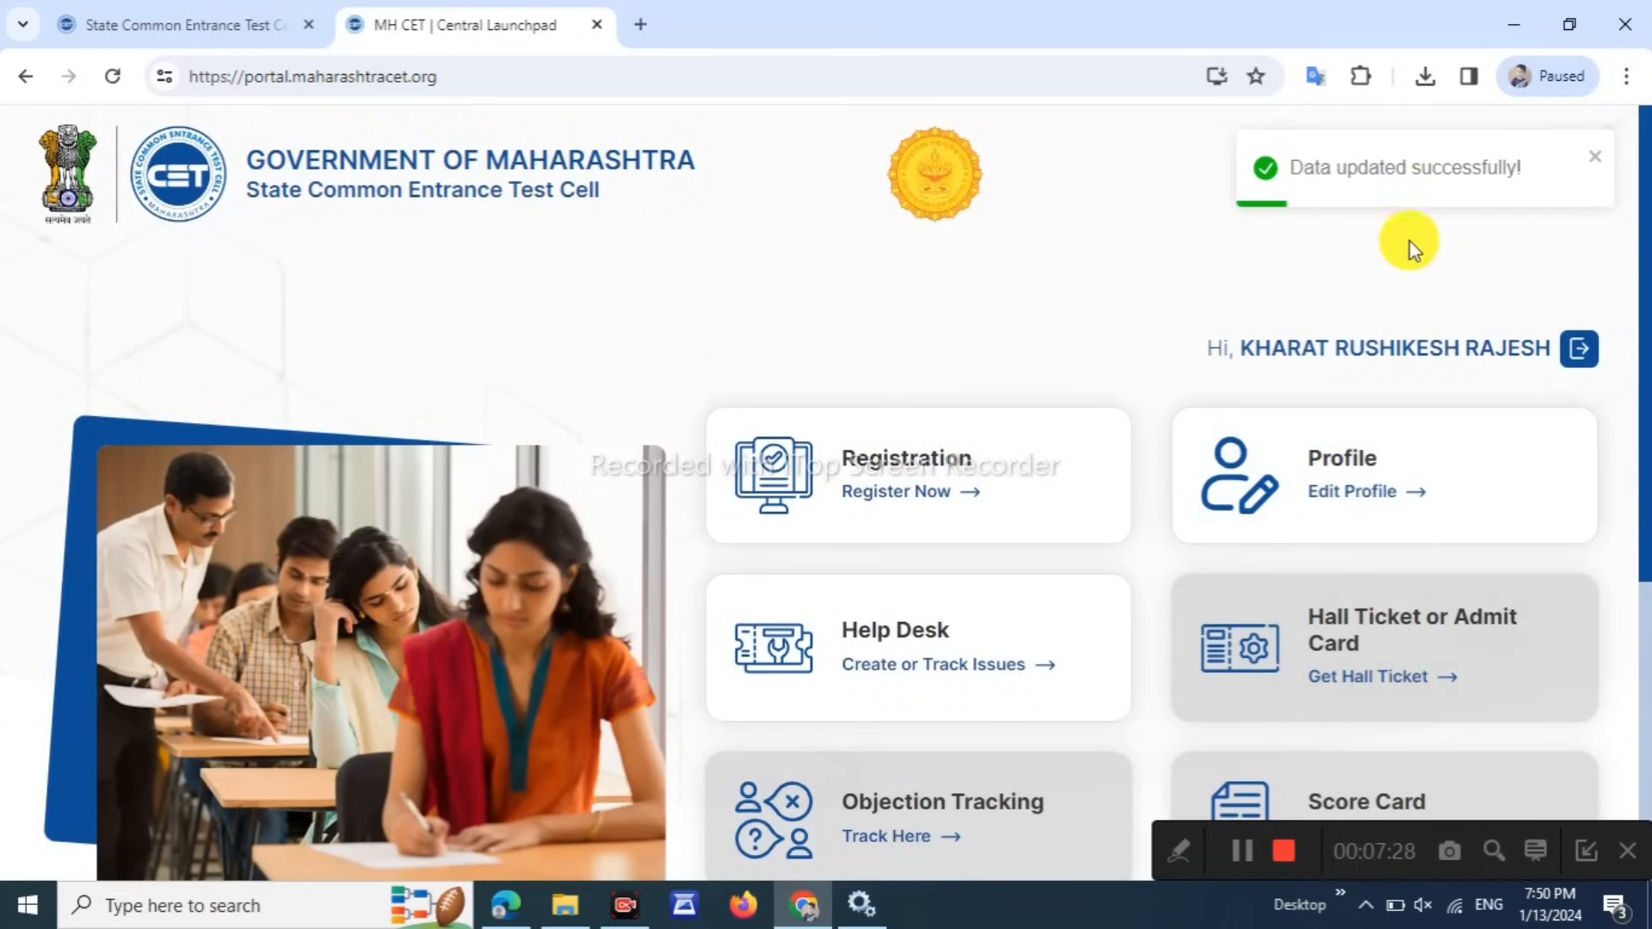
scroll(1054, 287, "down", 3)
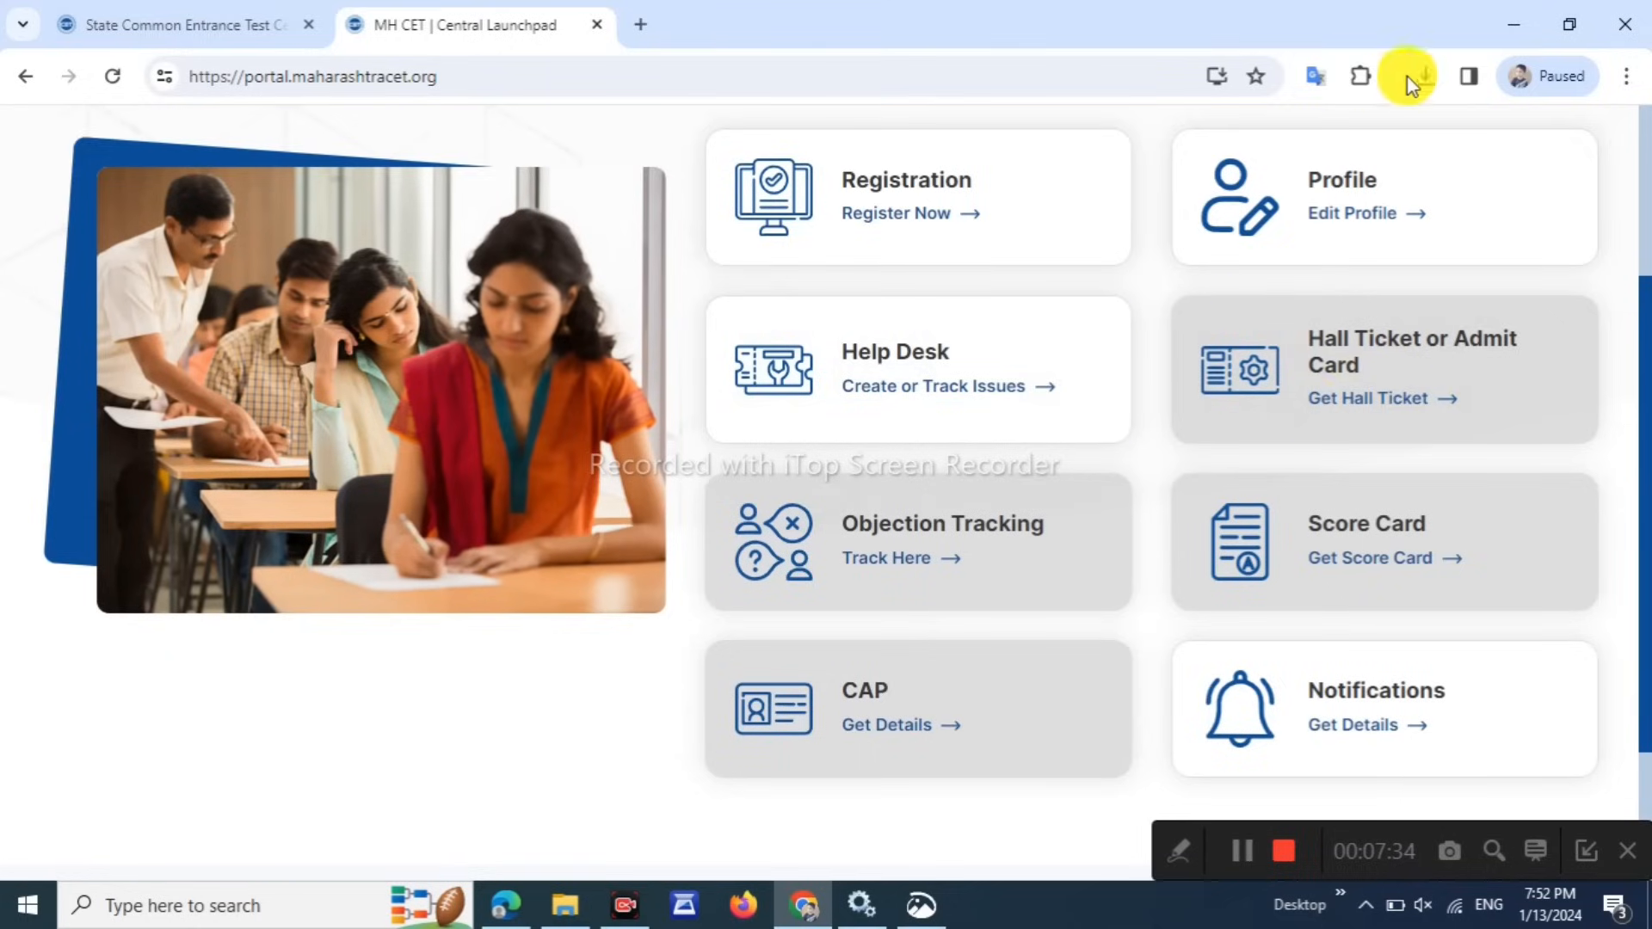
left_click(1338, 215)
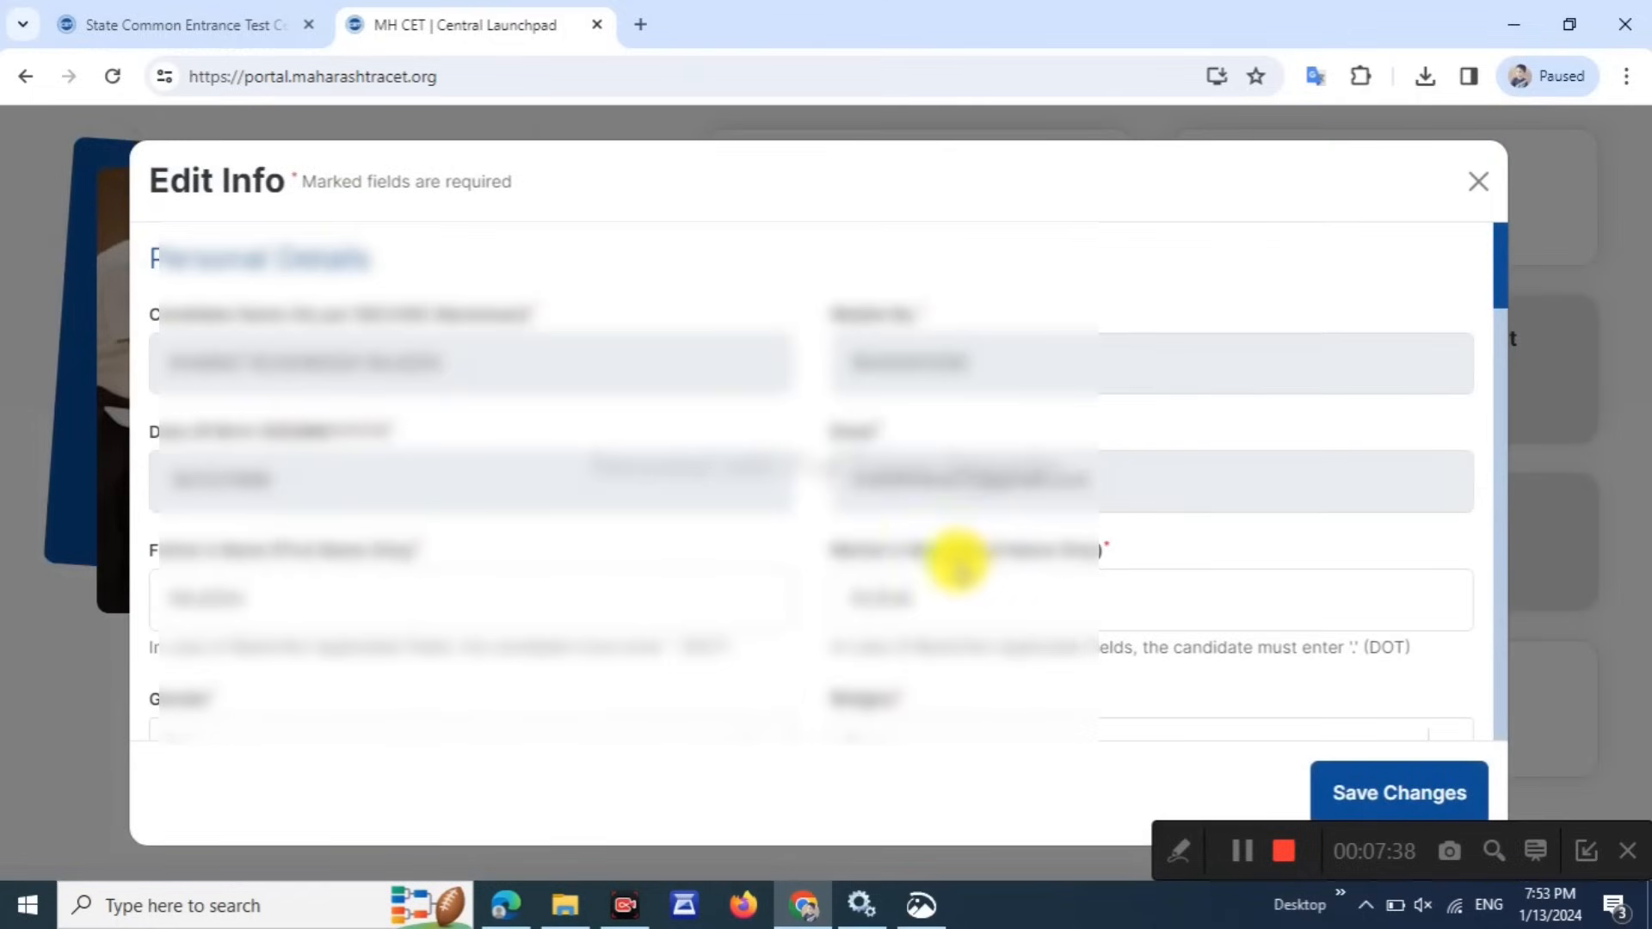
scroll(833, 499, "down", 1)
scroll(833, 499, "down", 10)
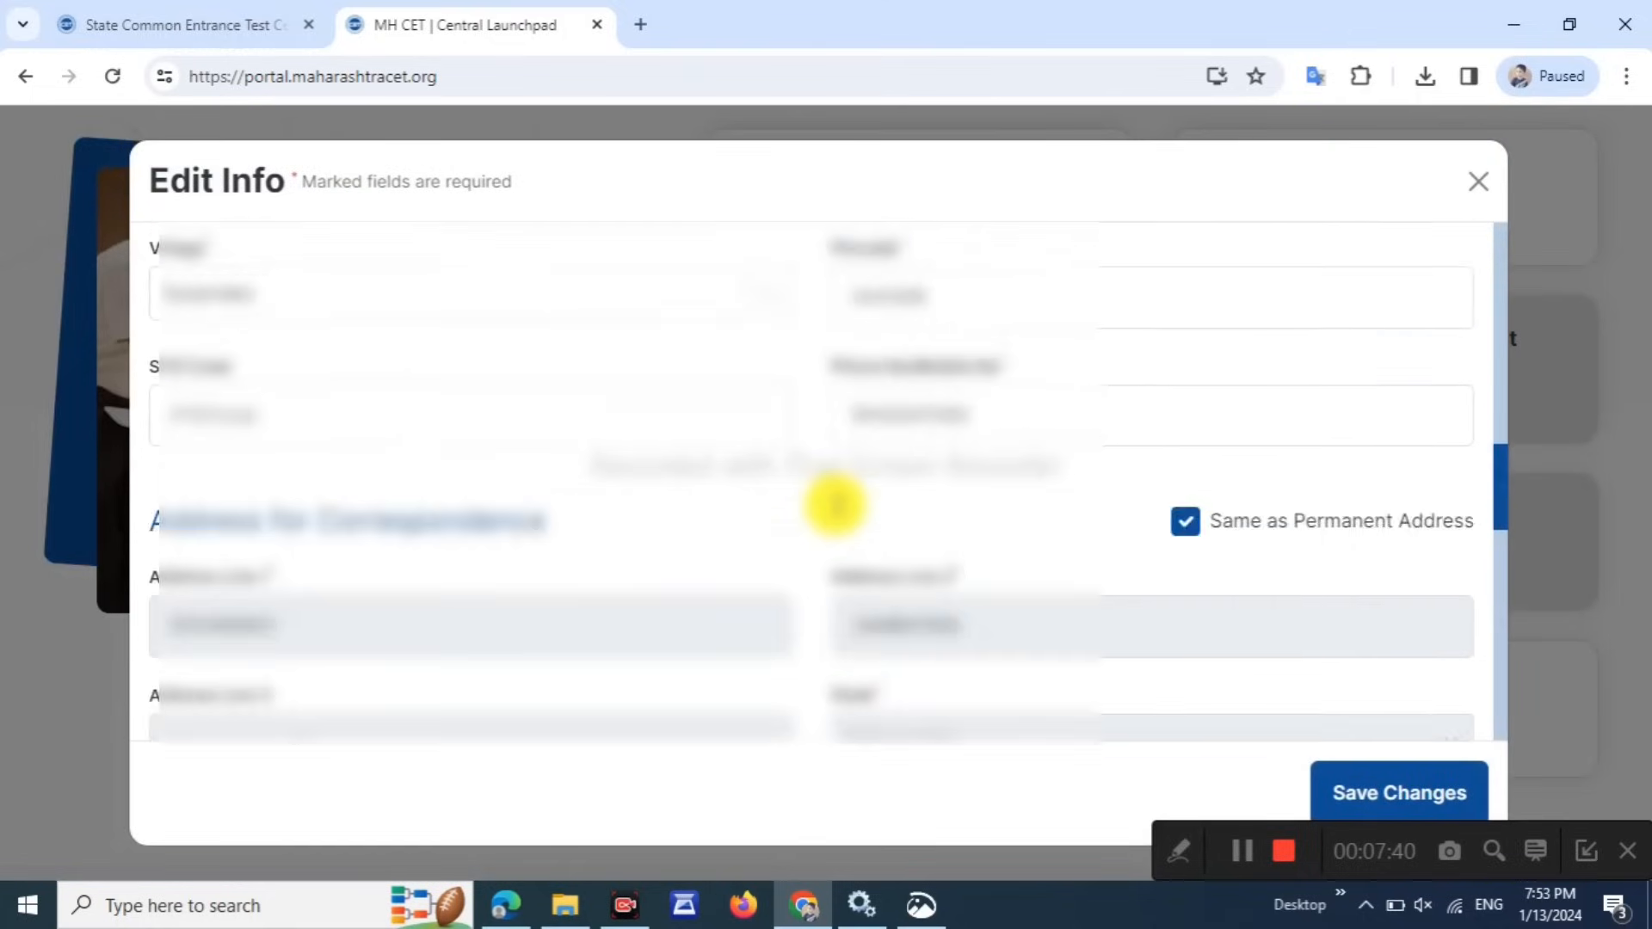
scroll(833, 503, "down", 6)
scroll(831, 512, "up", 7)
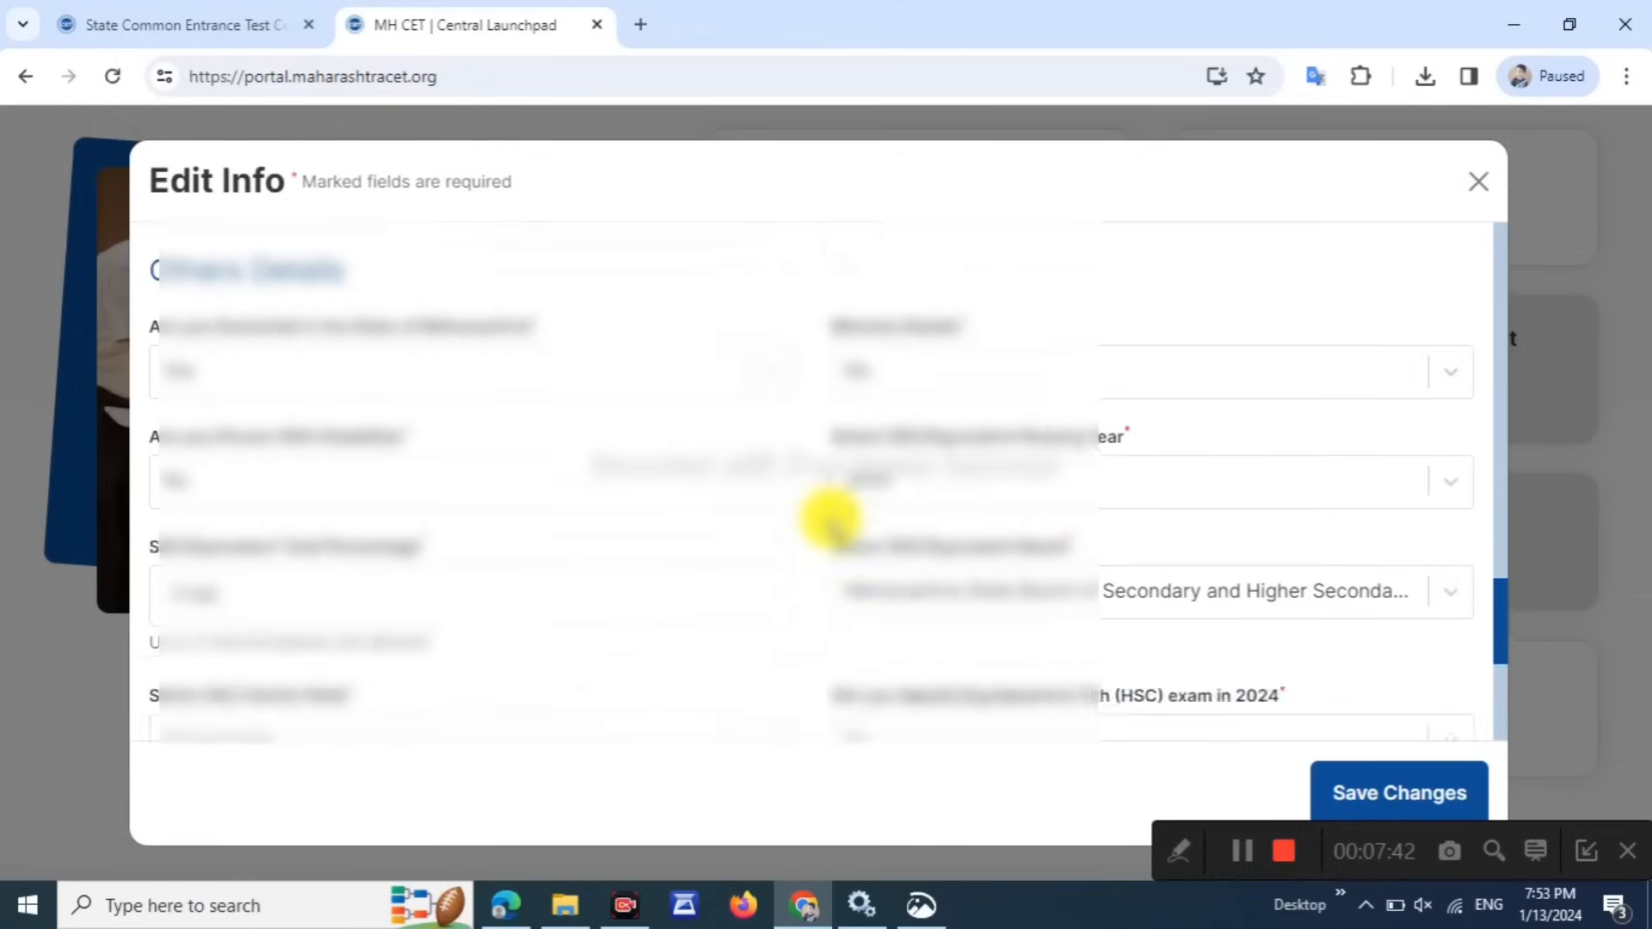
scroll(831, 520, "down", 5)
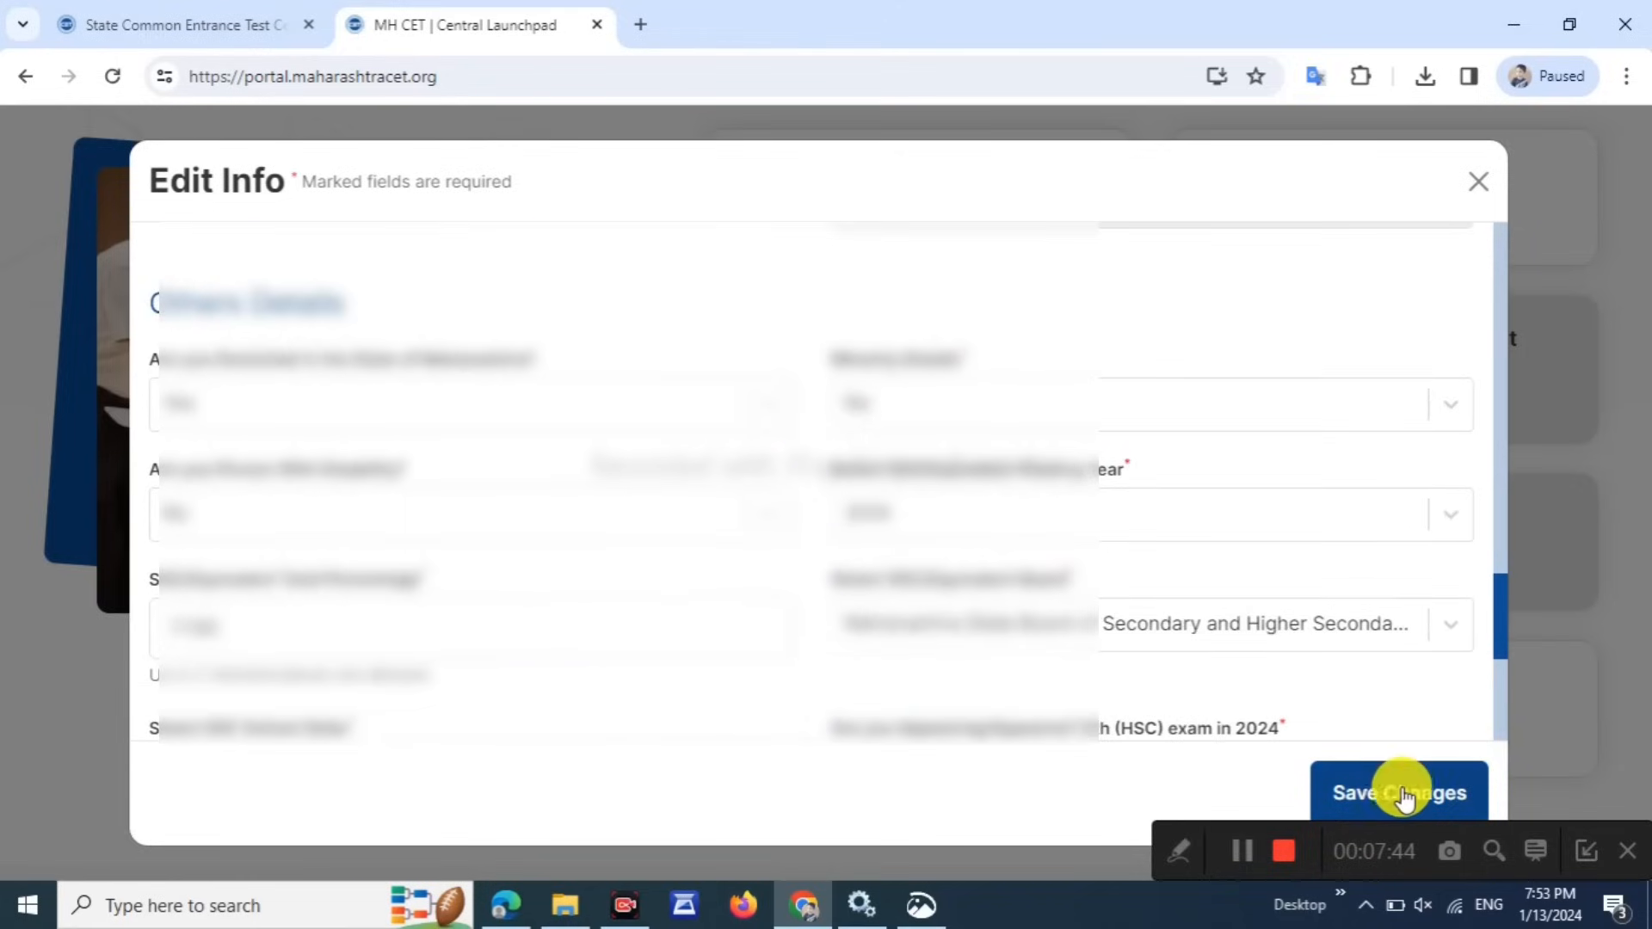
left_click(1411, 796)
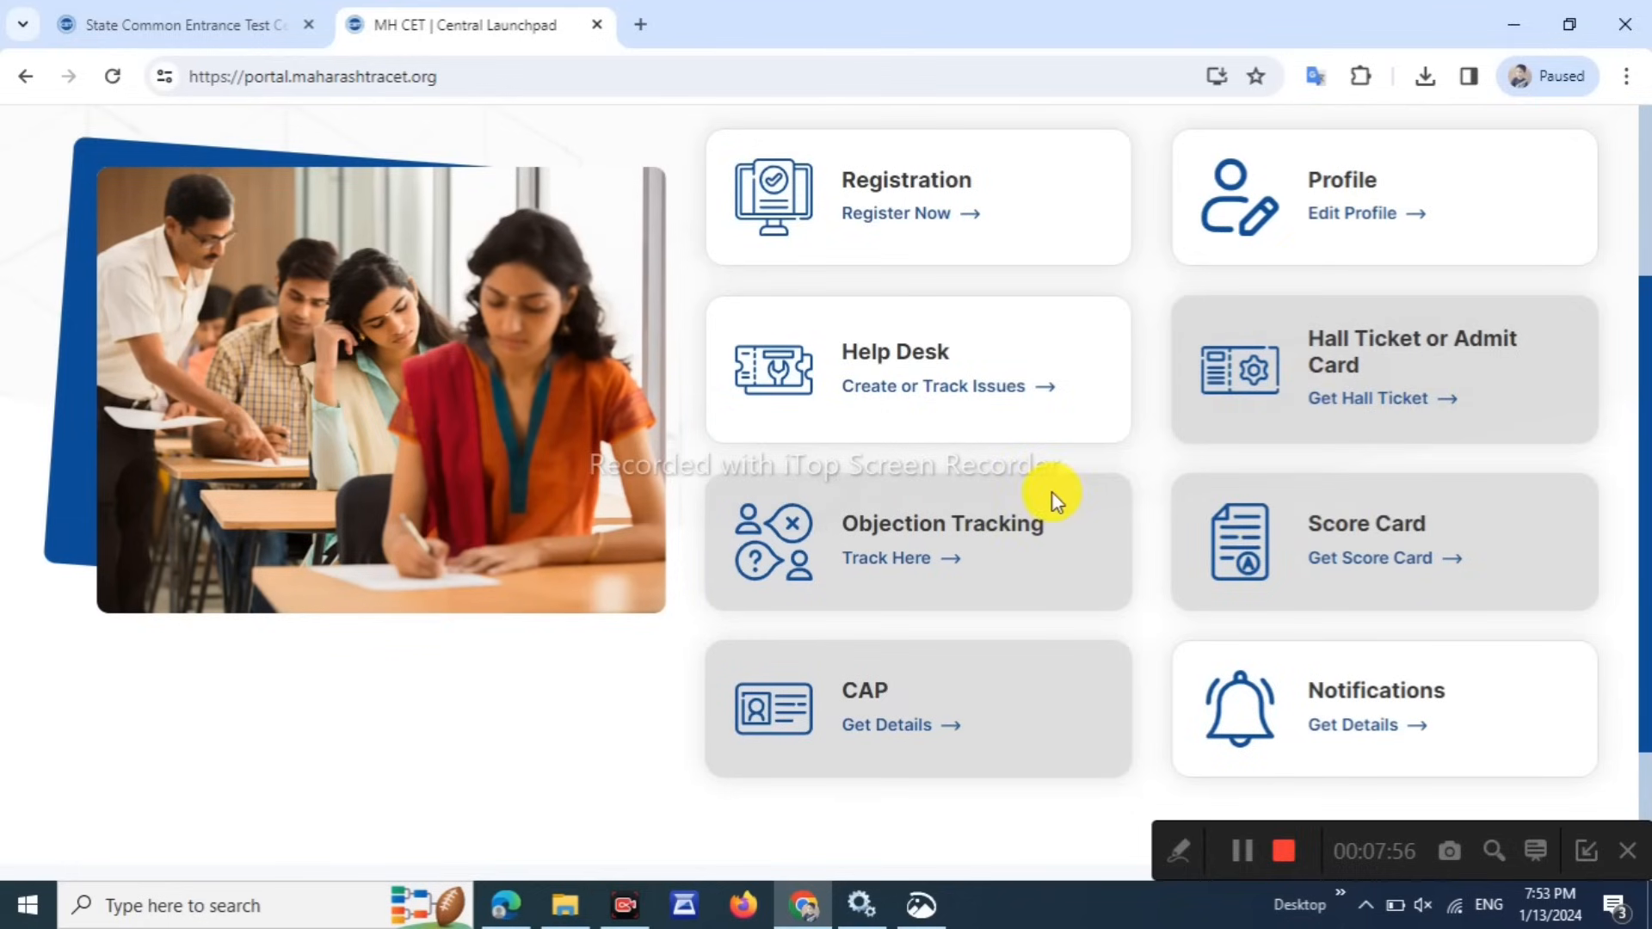
Open the exam registration list and scroll down to the Higher Education MAH-B.Ed card
left_click(922, 199)
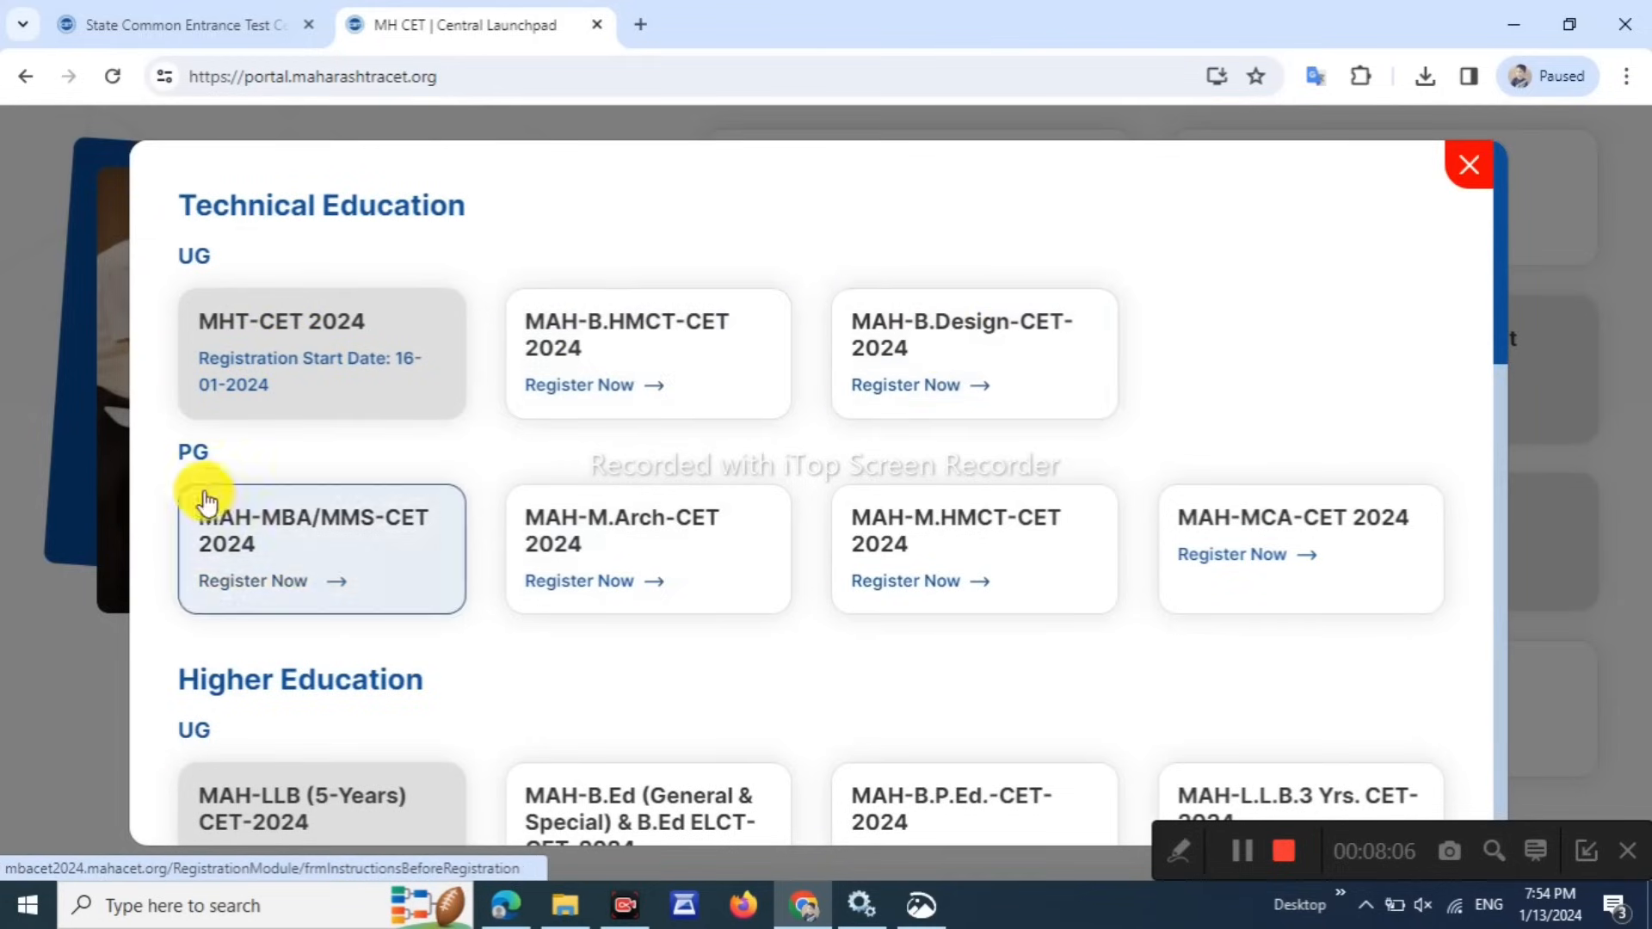
scroll(204, 499, "down", 2)
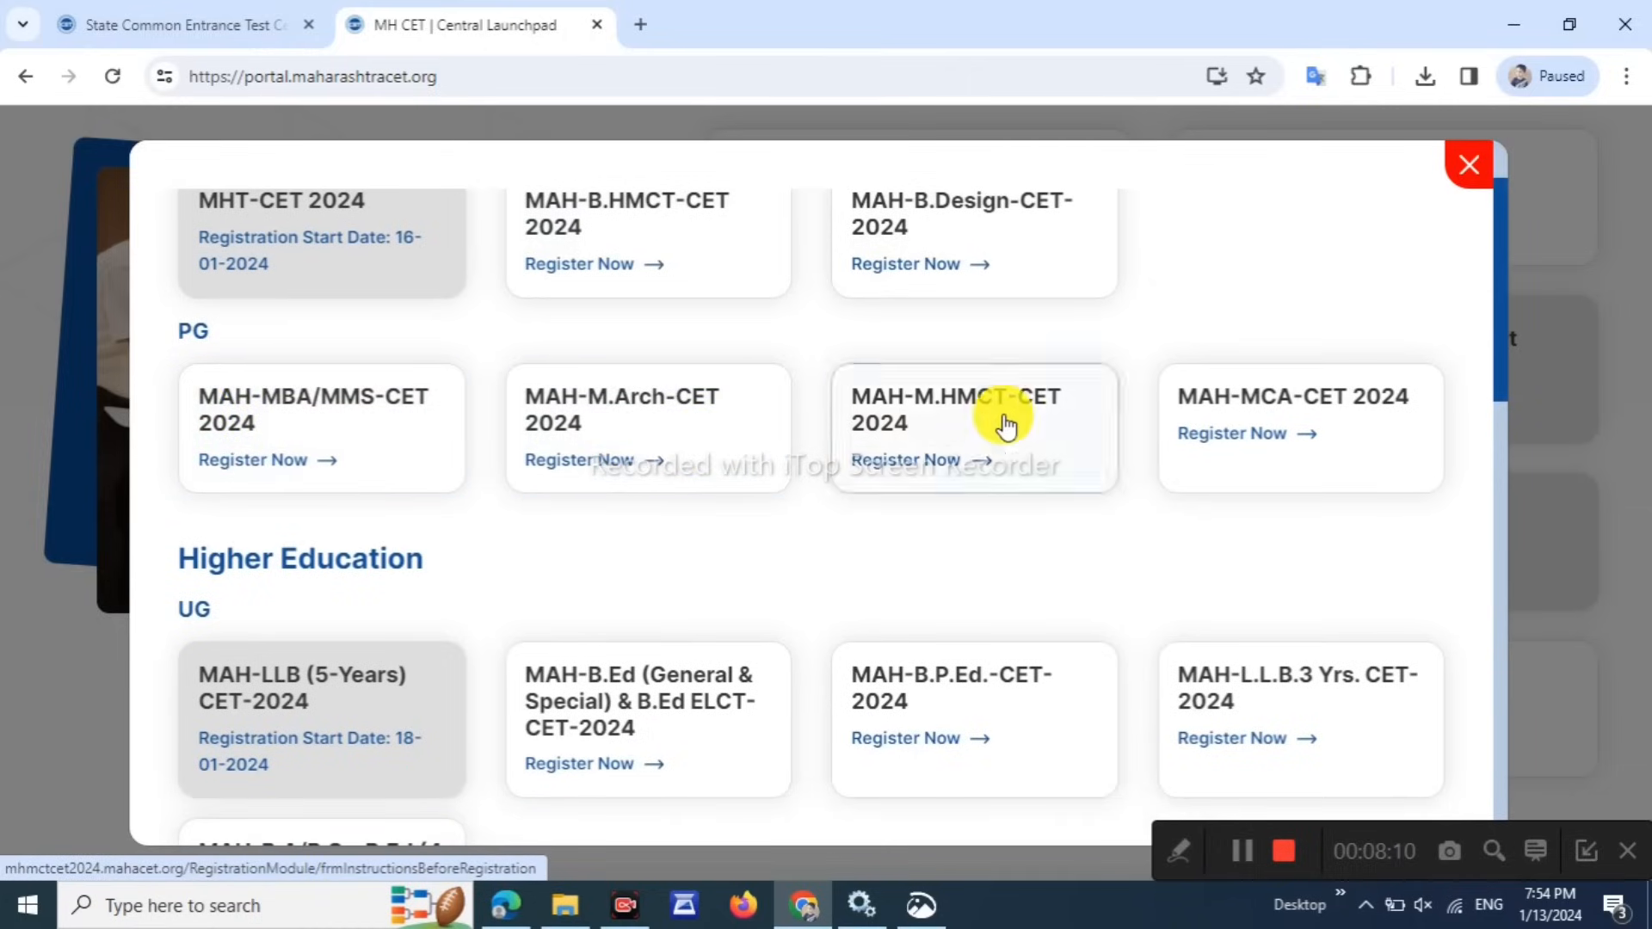
scroll(258, 551, "down", 2)
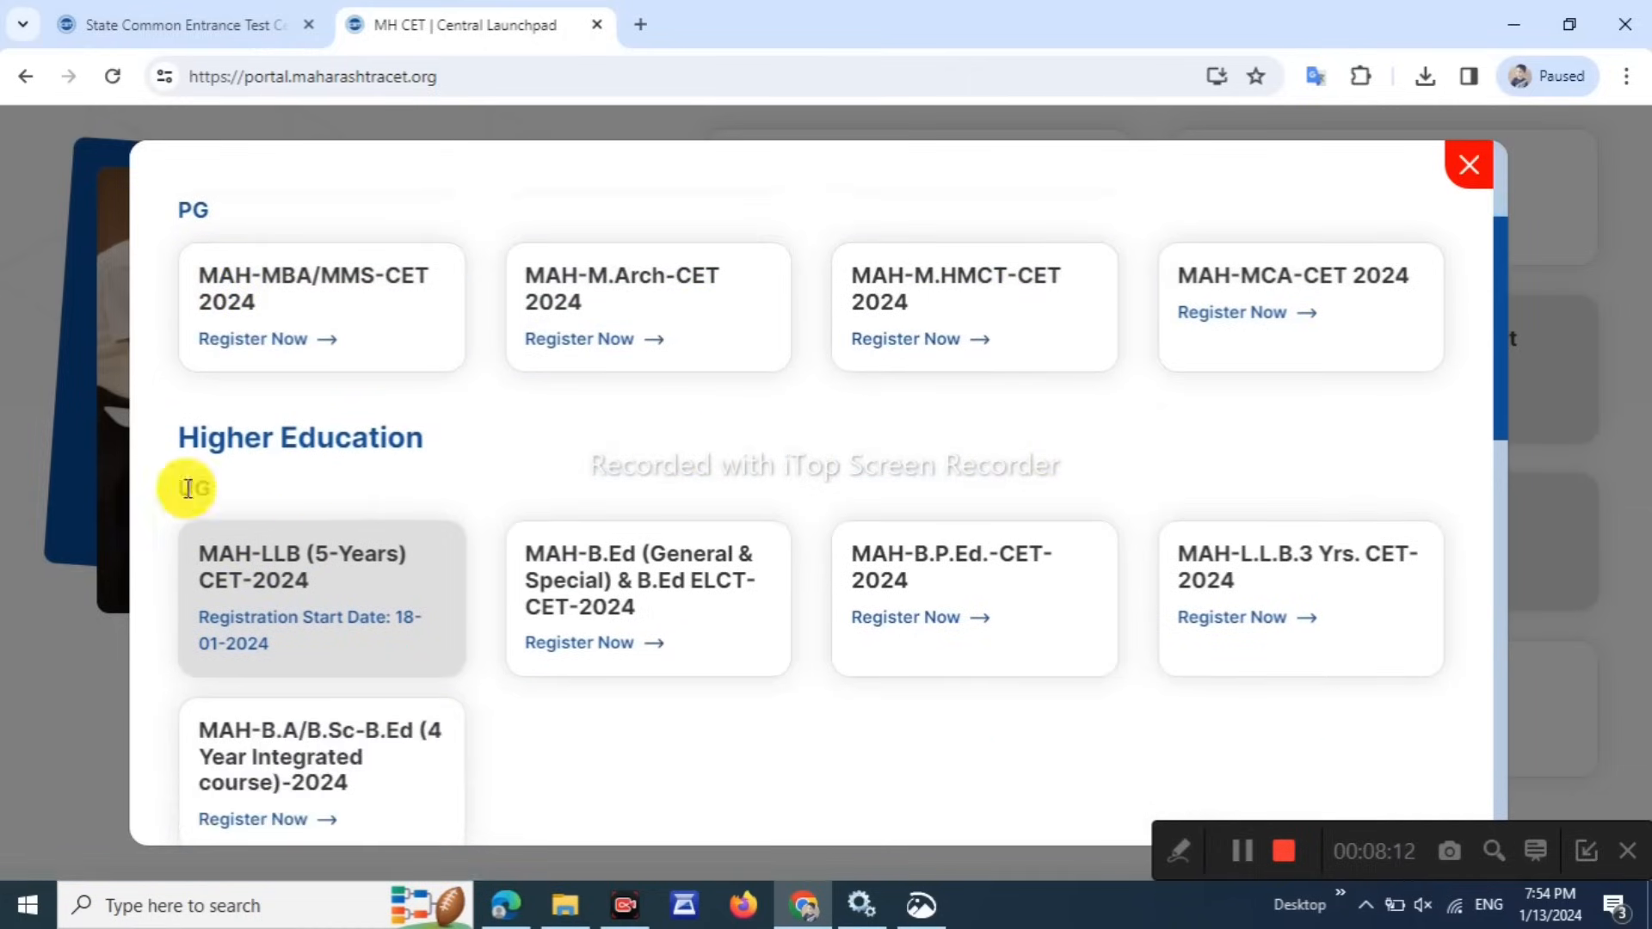
left_click_drag(203, 437, 387, 440)
left_click(520, 490)
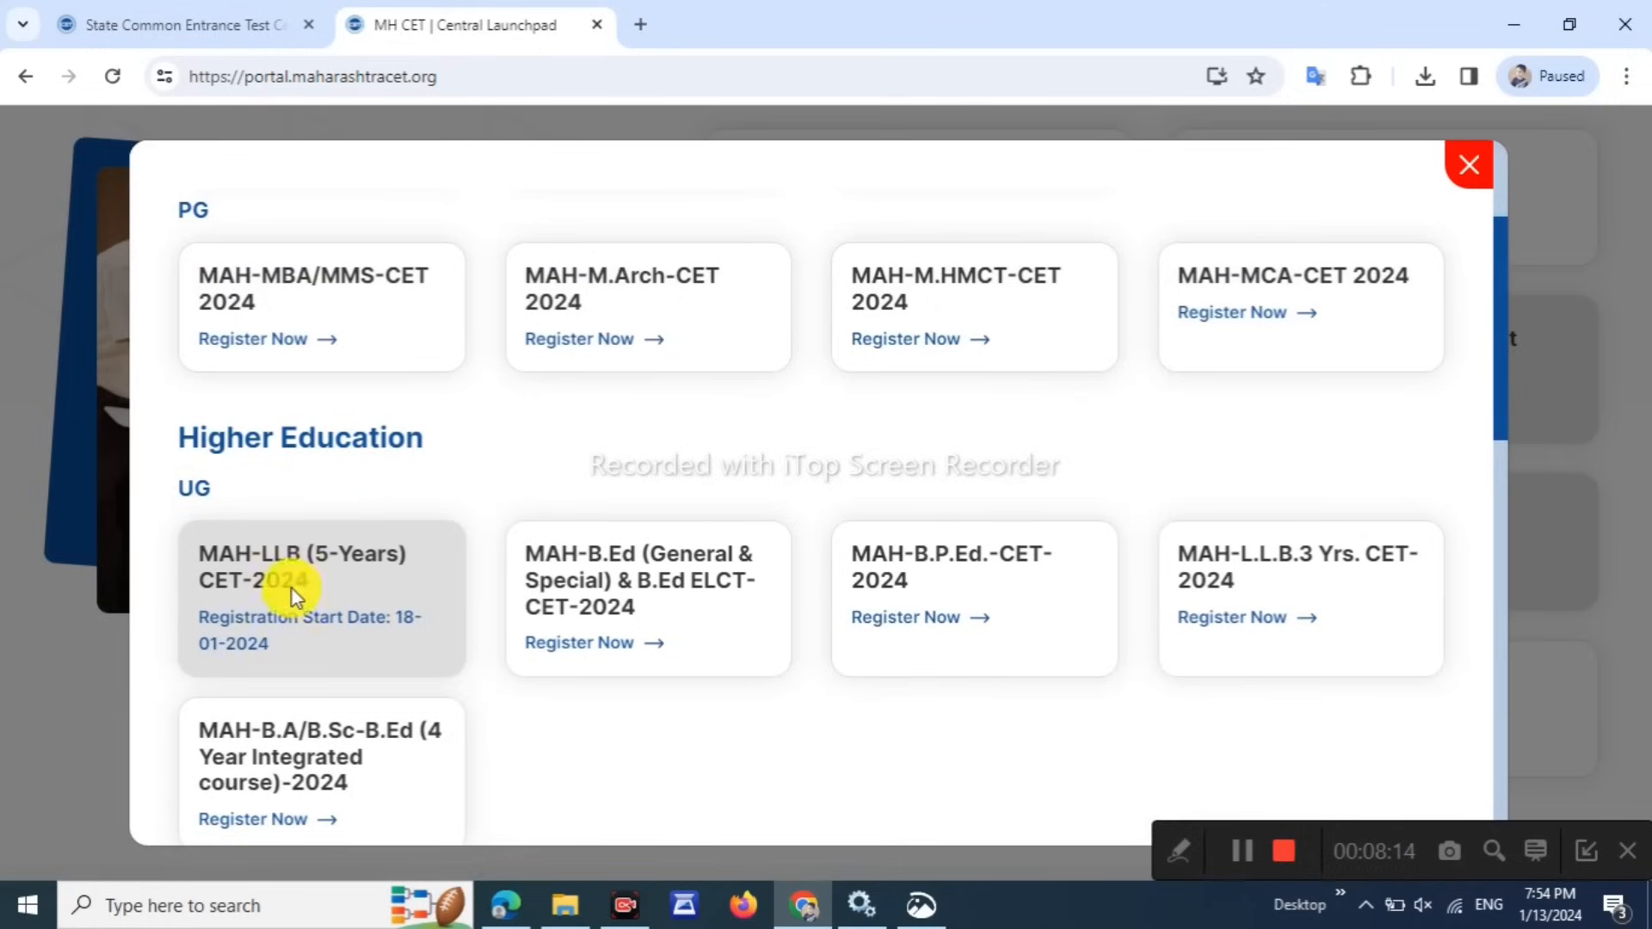
scroll(464, 472, "down", 1)
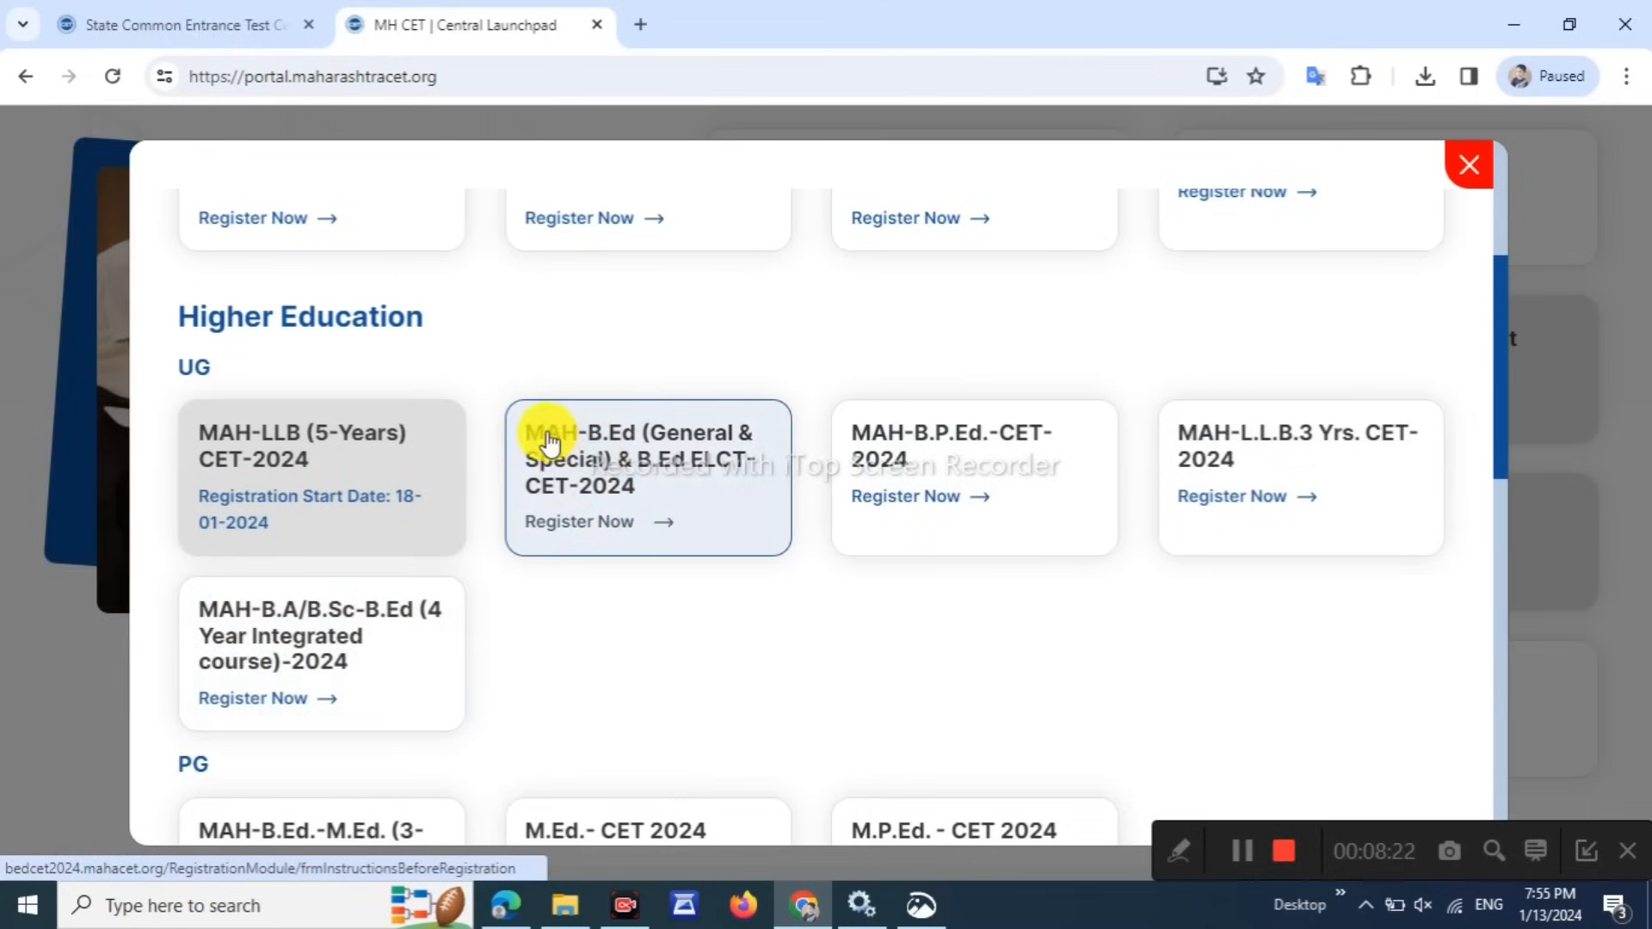
Open MAH-B.Ed CET registration and review the prerequisites, including the 40% disability requirement
left_click(644, 483)
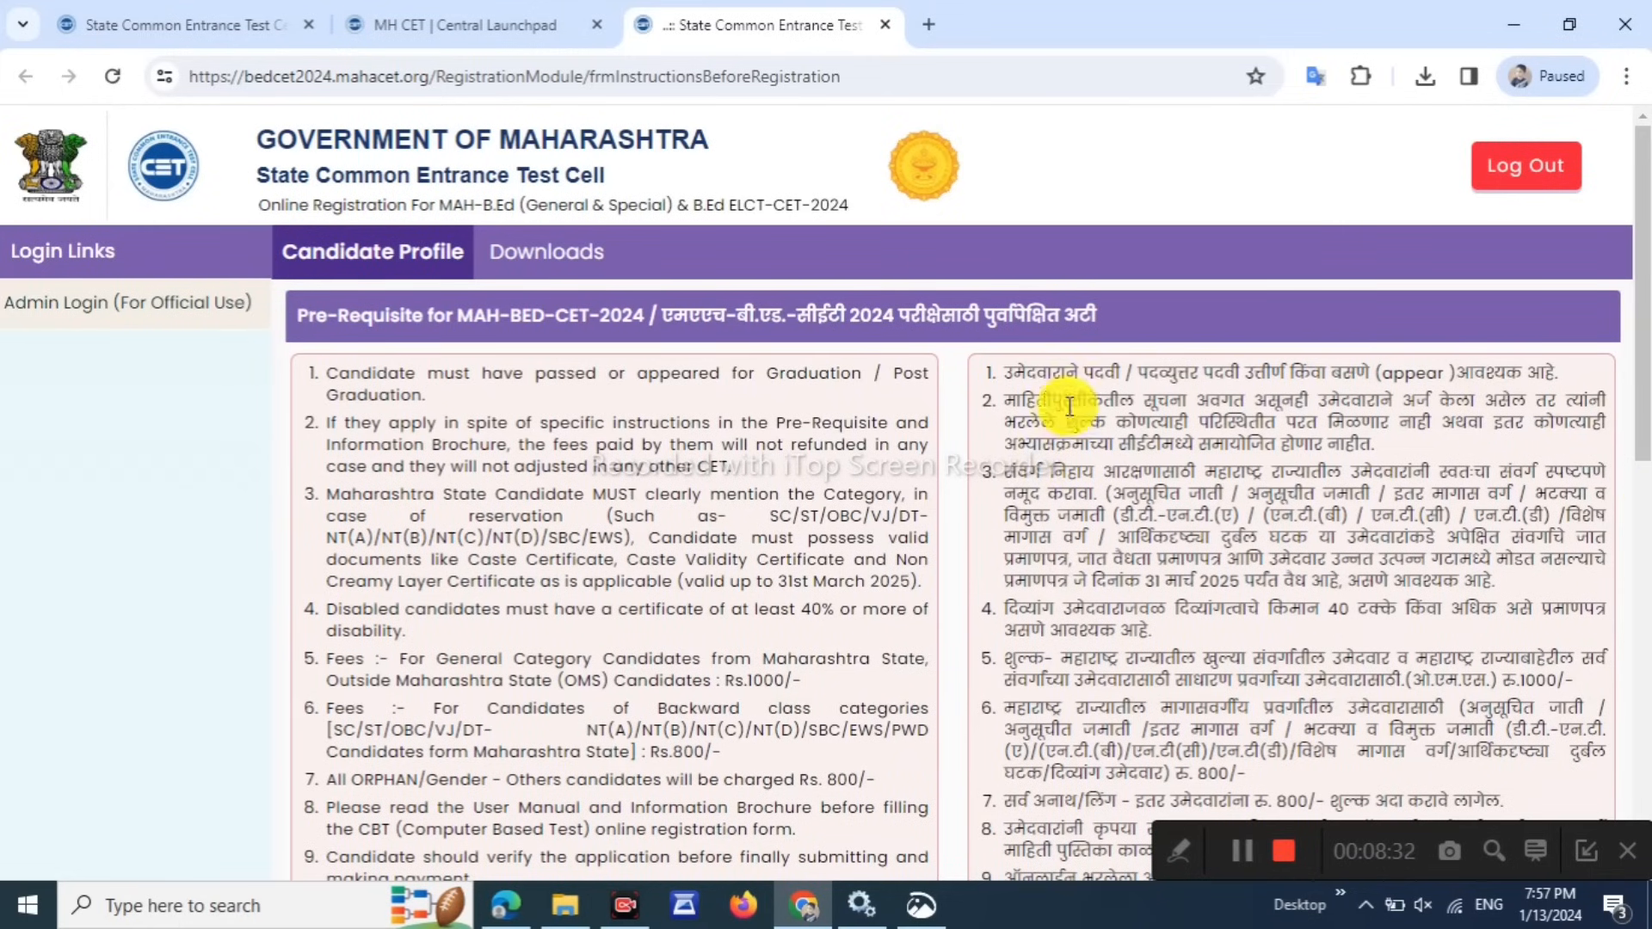
scroll(1118, 395, "down", 2)
left_click_drag(1209, 279, 1450, 317)
left_click(1450, 318)
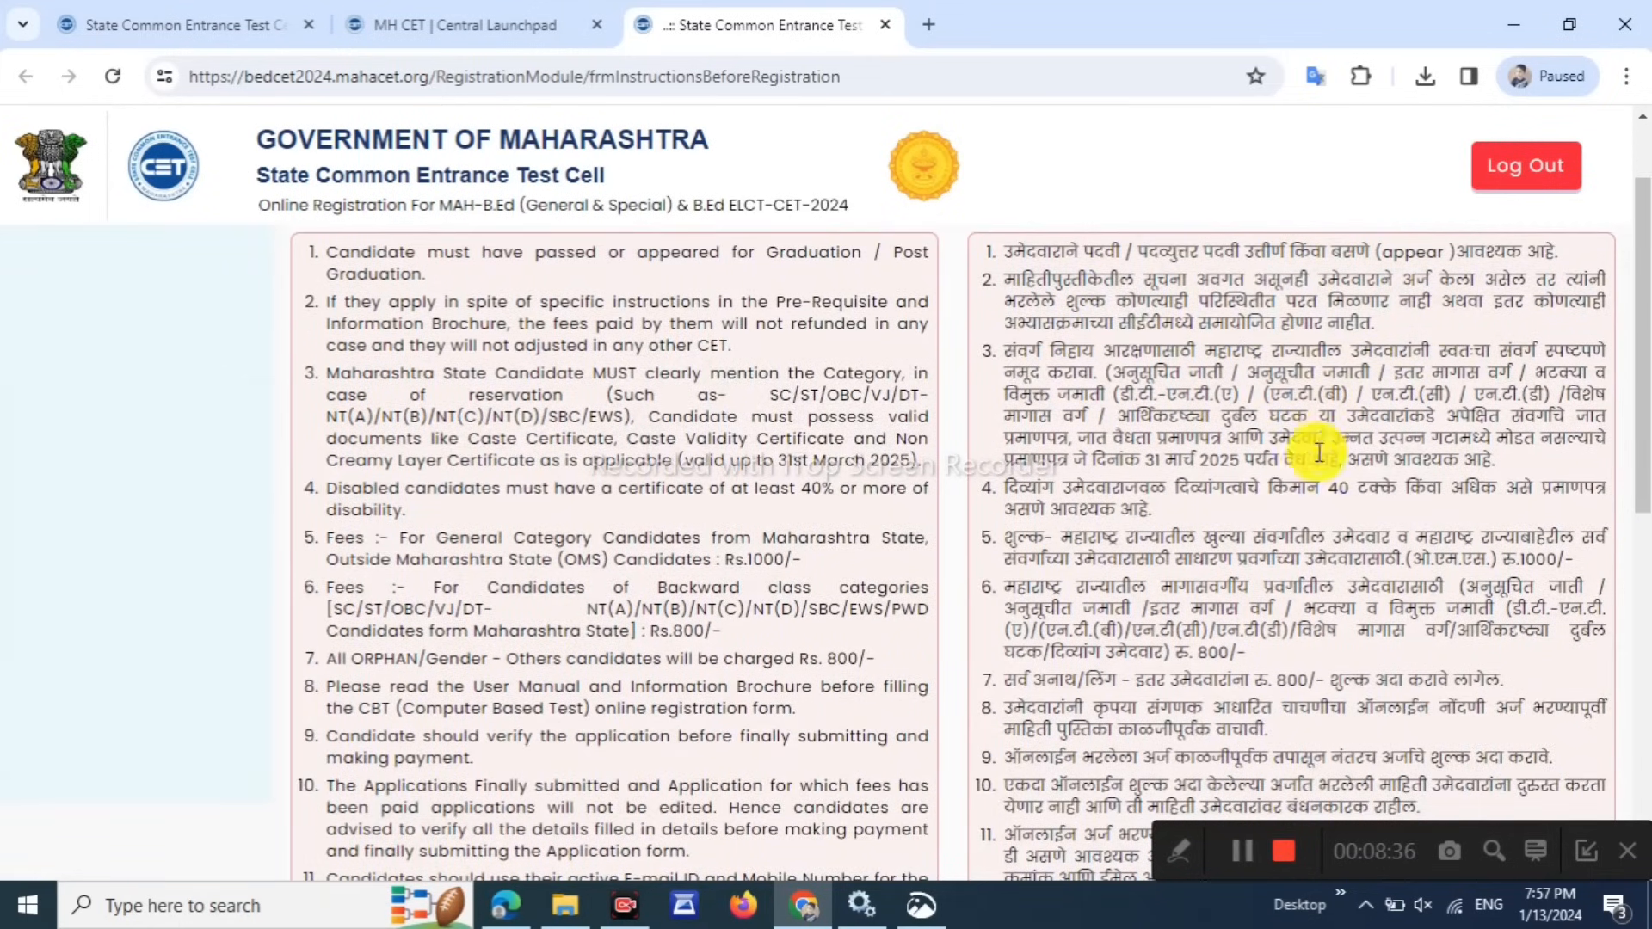
left_click_drag(1177, 494, 1230, 494)
left_click_drag(1338, 492, 1273, 495)
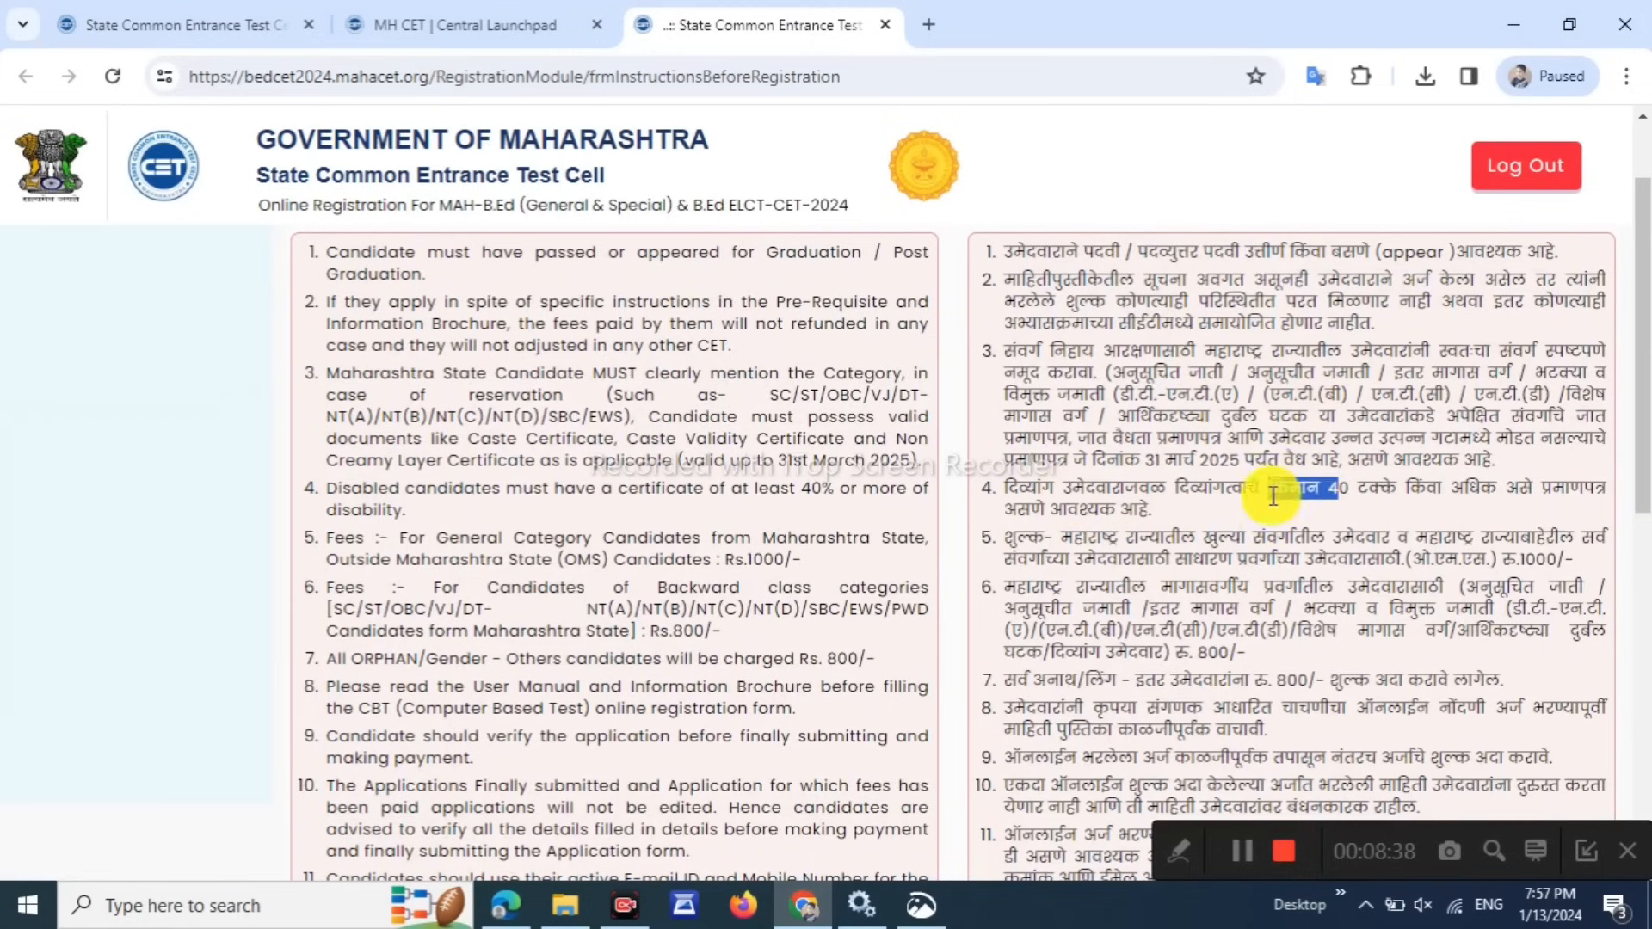
scroll(1282, 526, "down", 2)
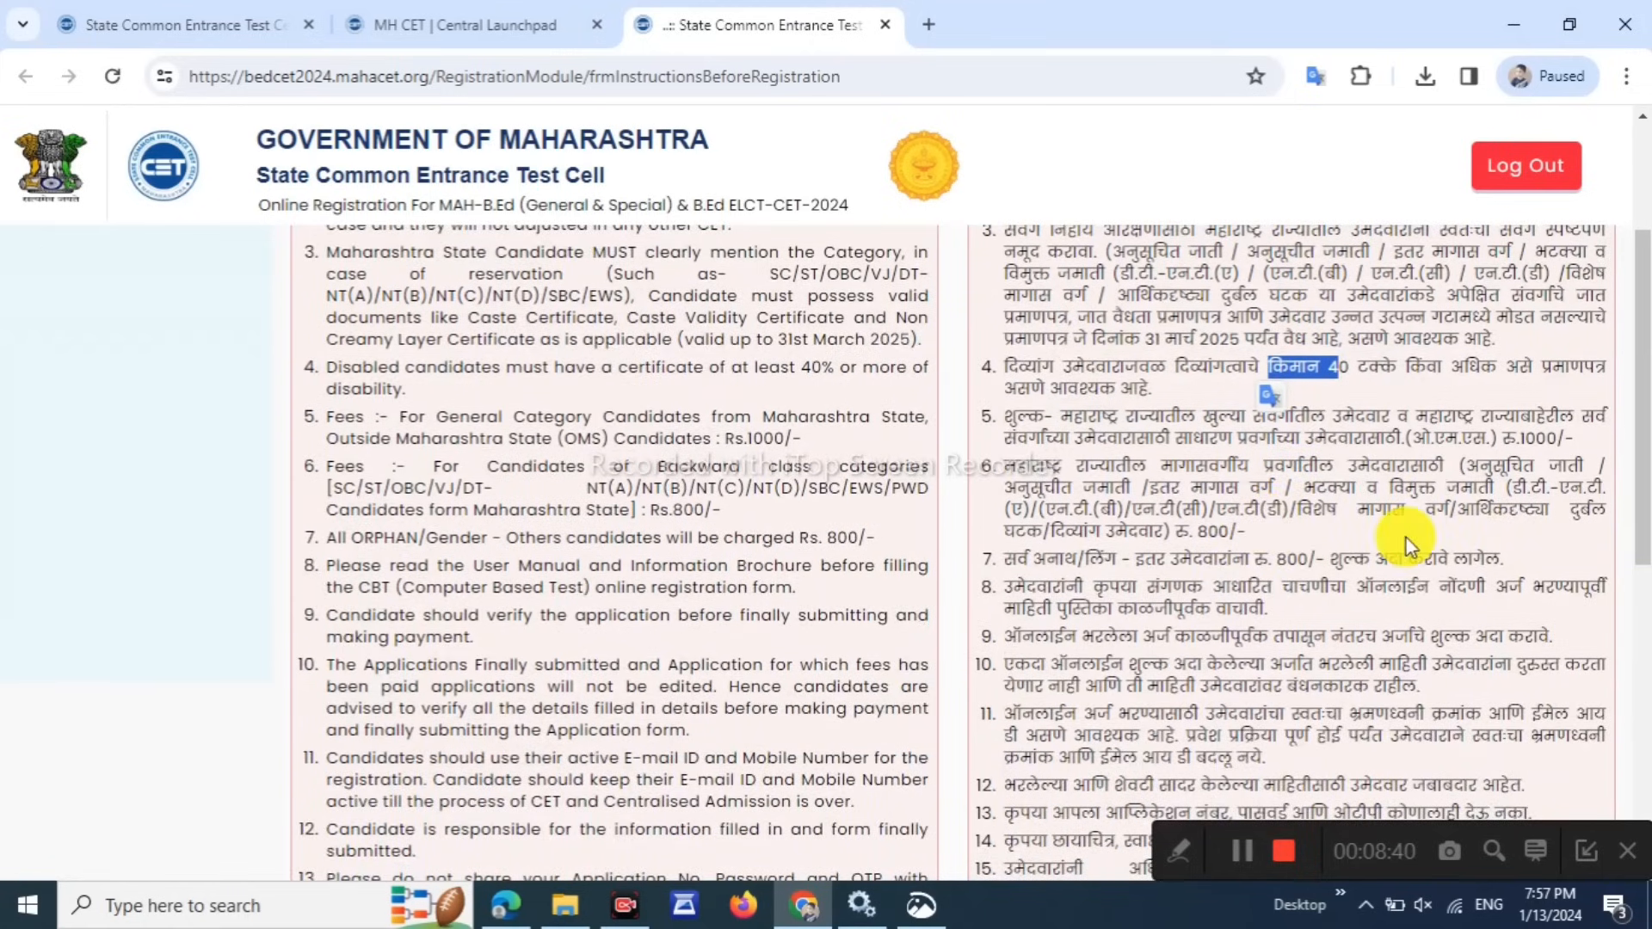
left_click(1376, 444)
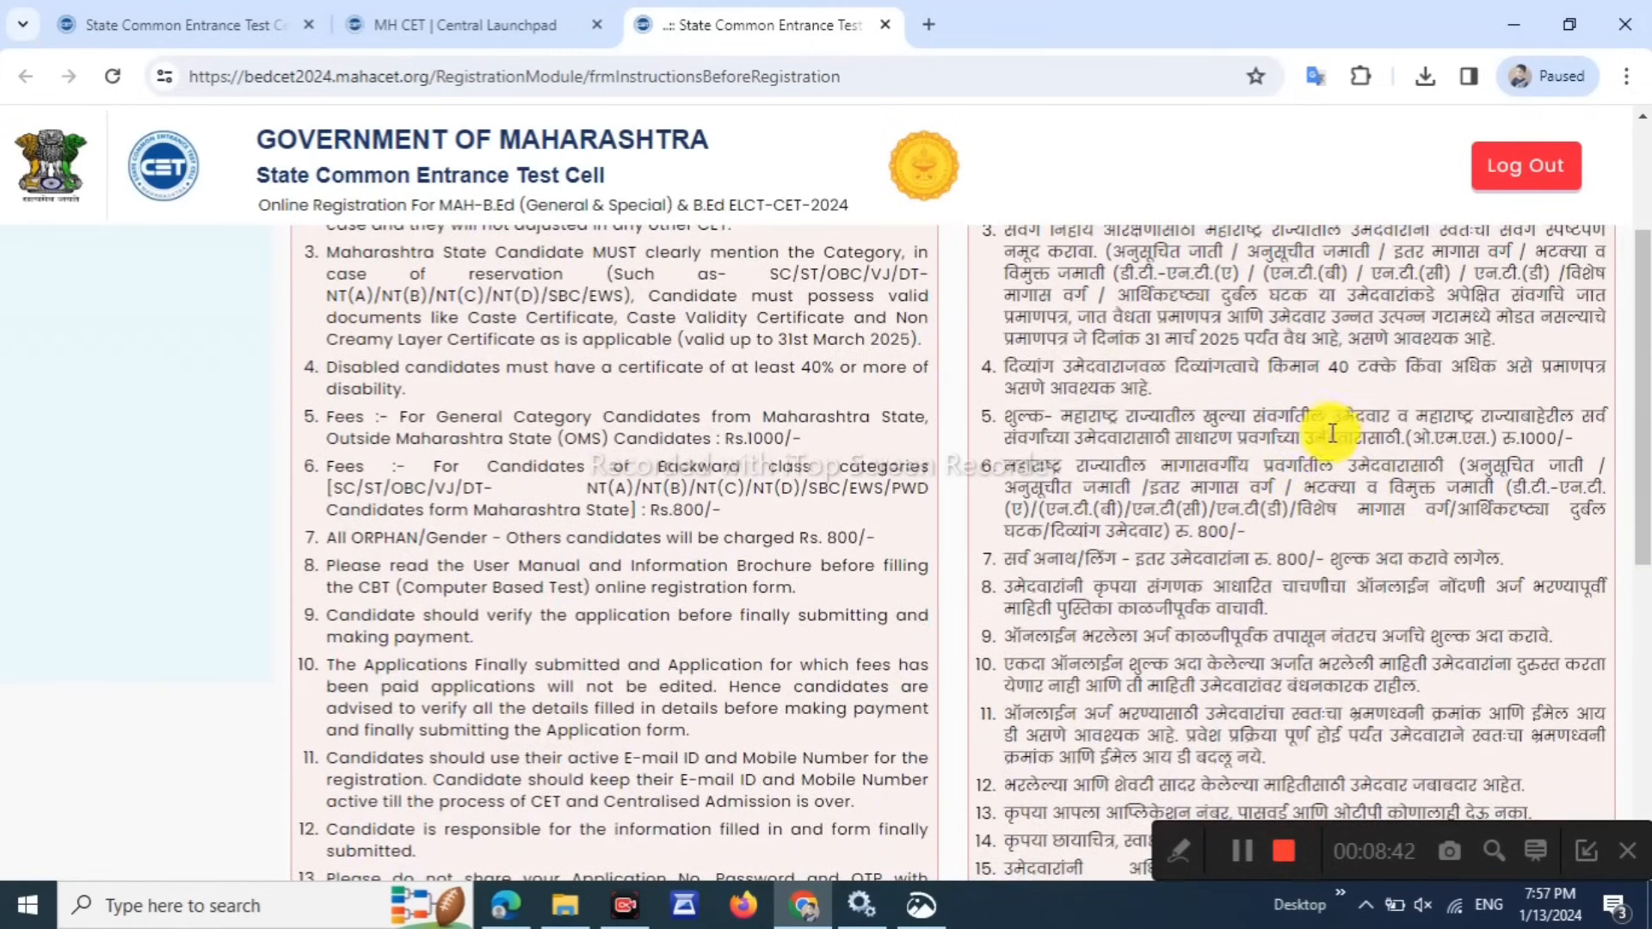
Review the category fee conditions and tick the prerequisite-conditions agreement checkbox
left_click_drag(1154, 435, 1555, 442)
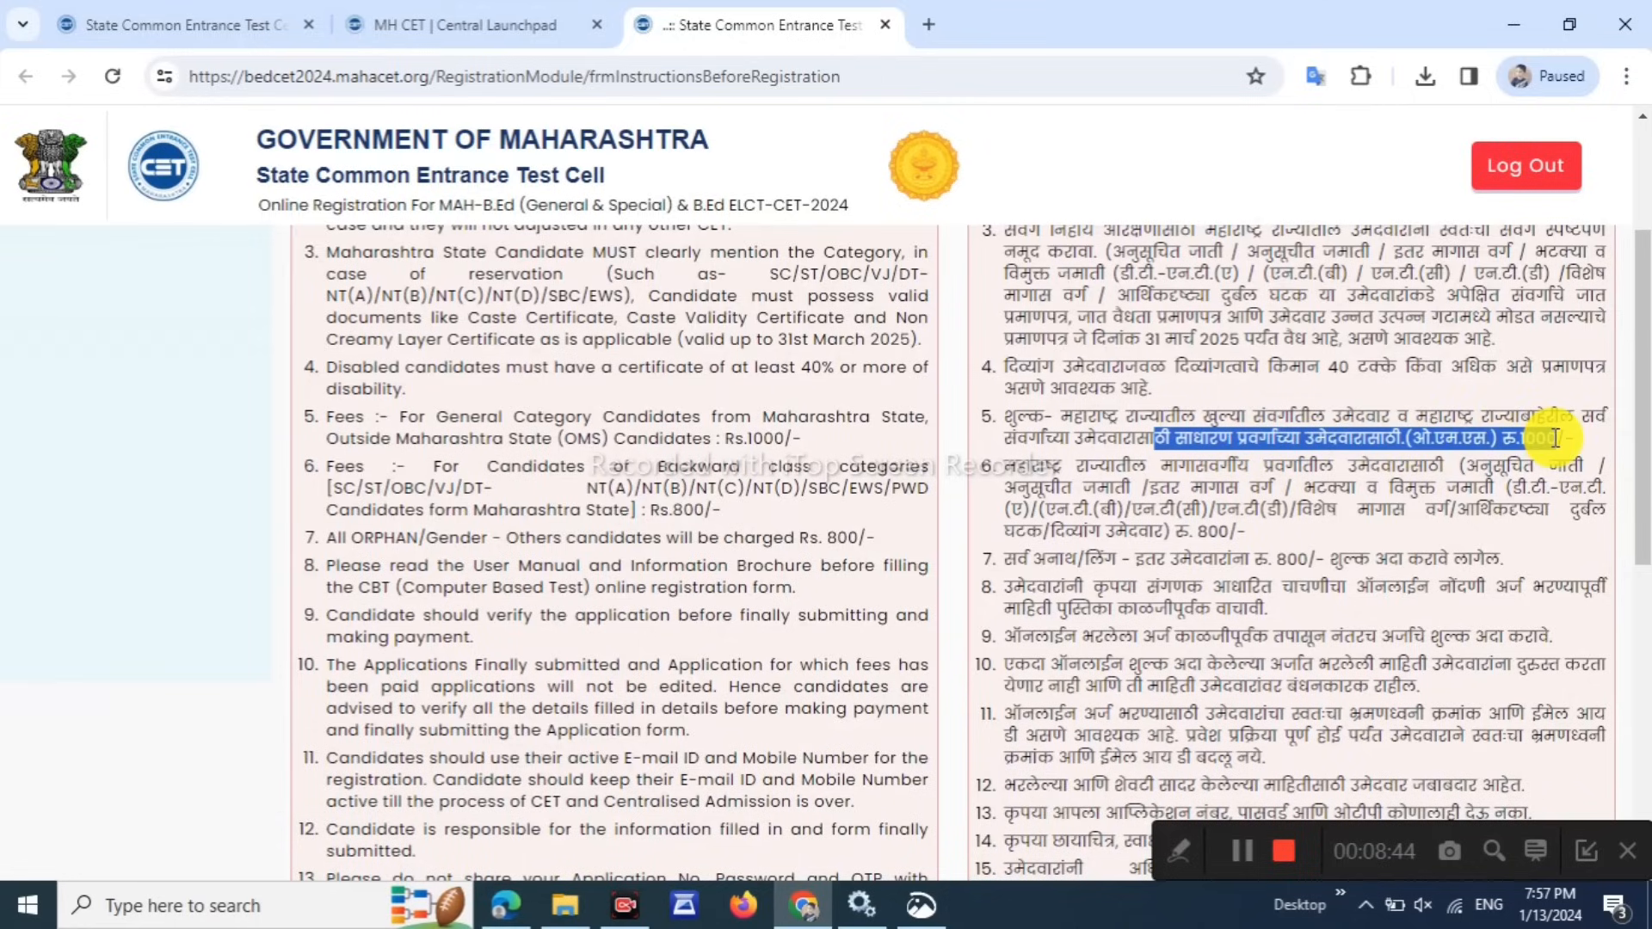
left_click(1329, 554)
left_click_drag(1069, 462, 1298, 546)
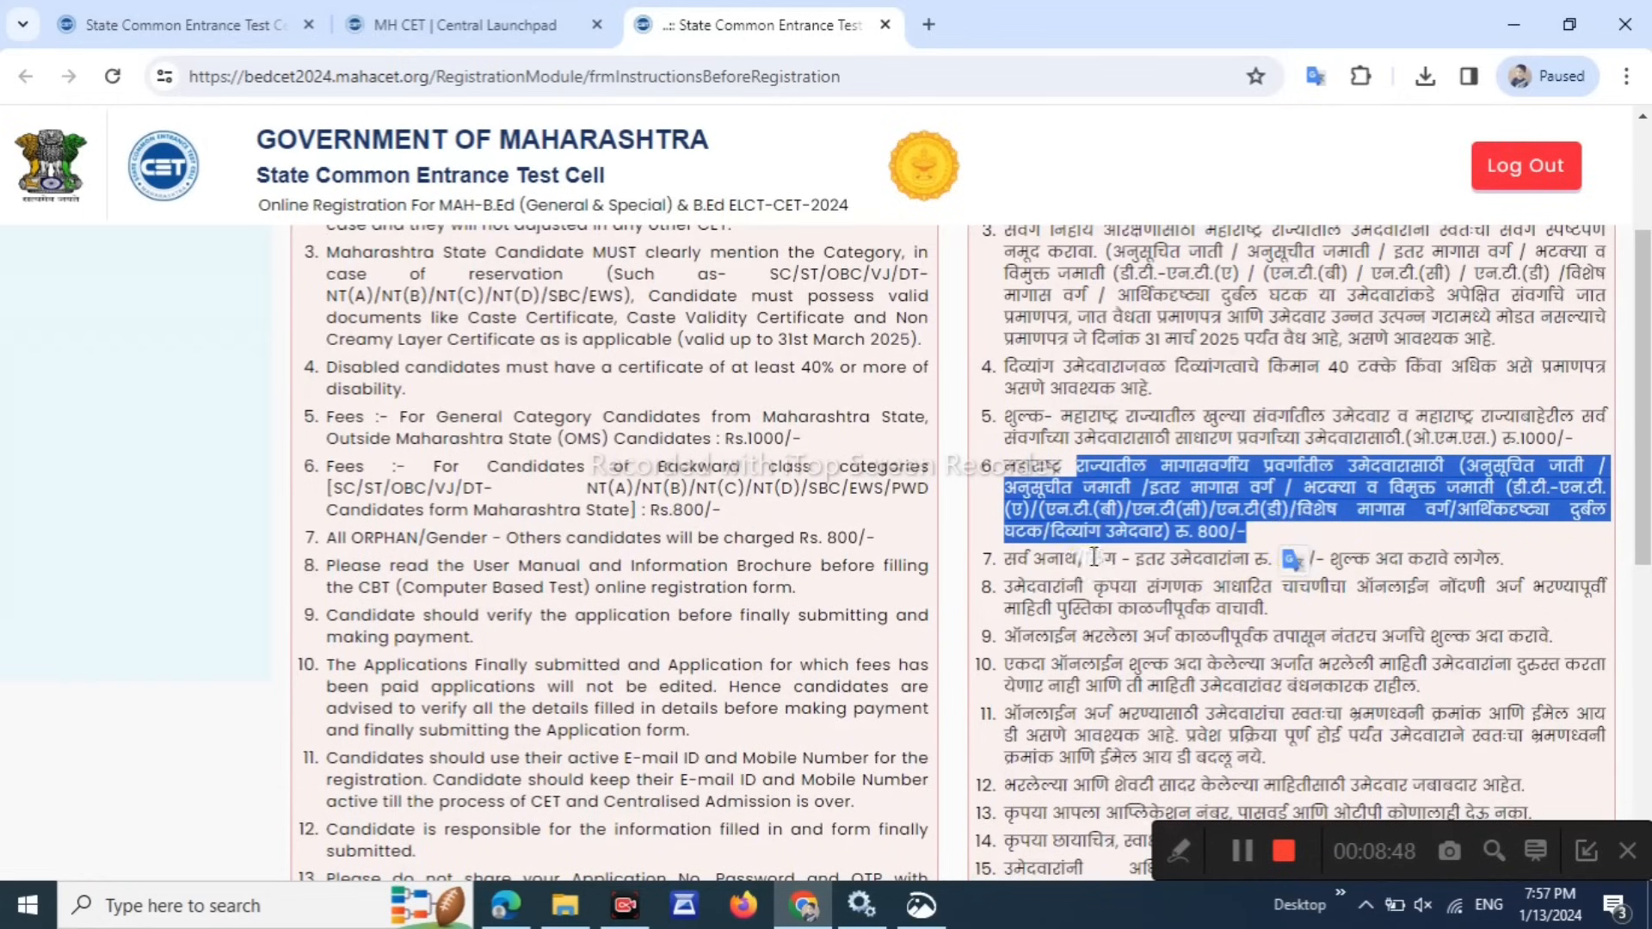
left_click_drag(1129, 559, 1387, 593)
left_click(1234, 685)
scroll(1331, 466, "down", 4)
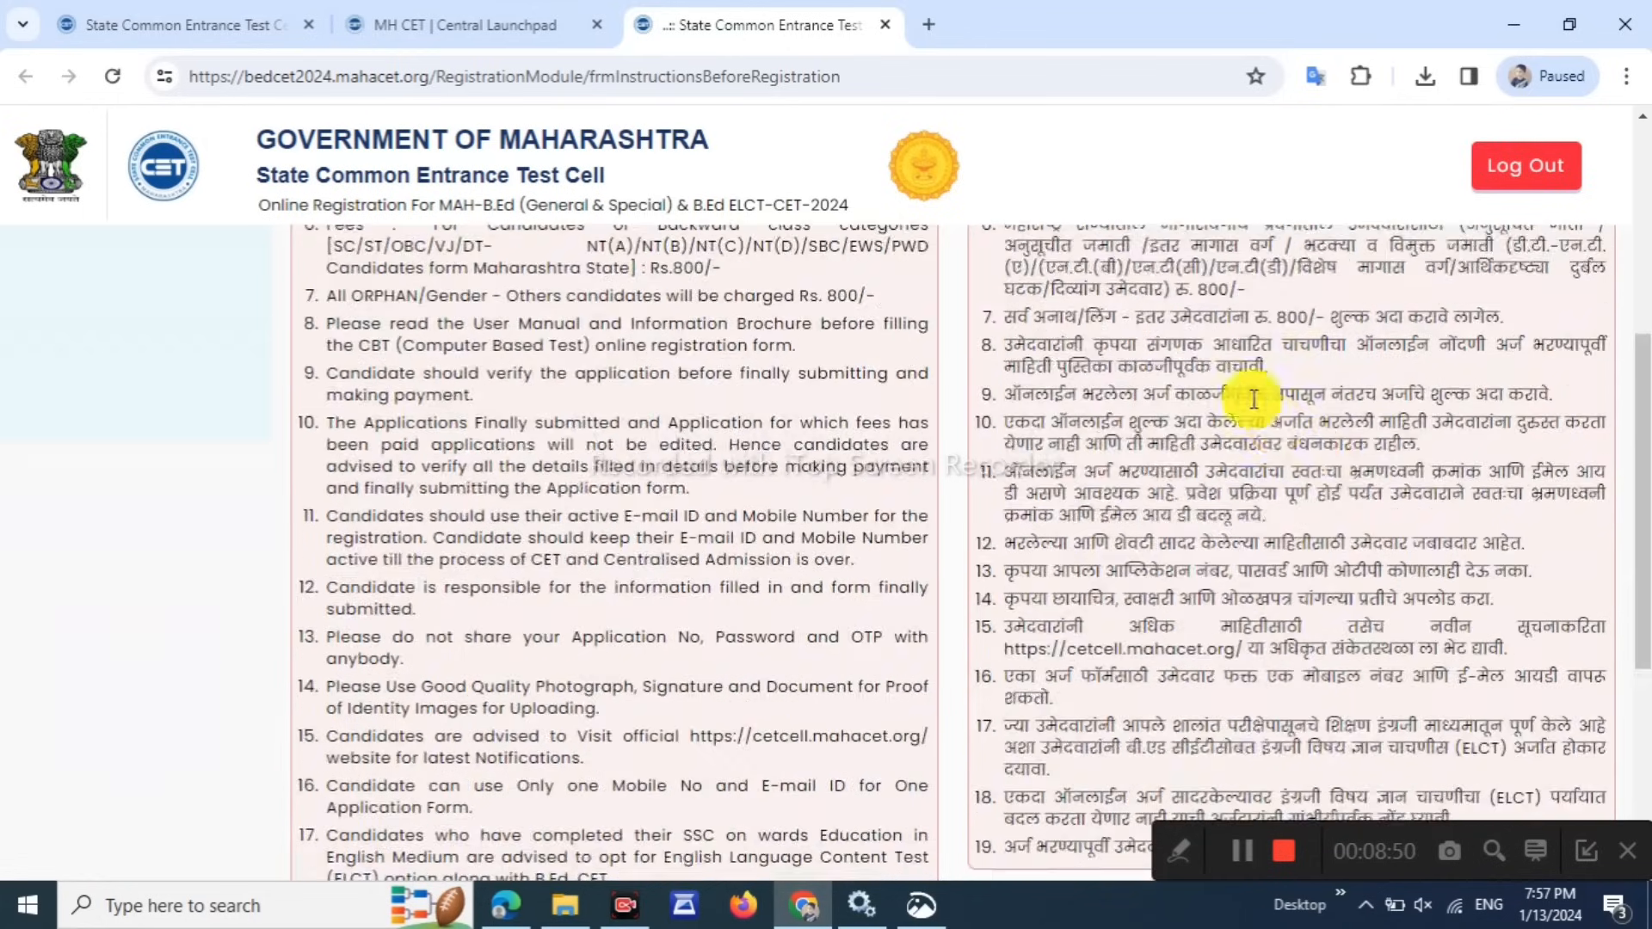
scroll(1323, 500, "down", 3)
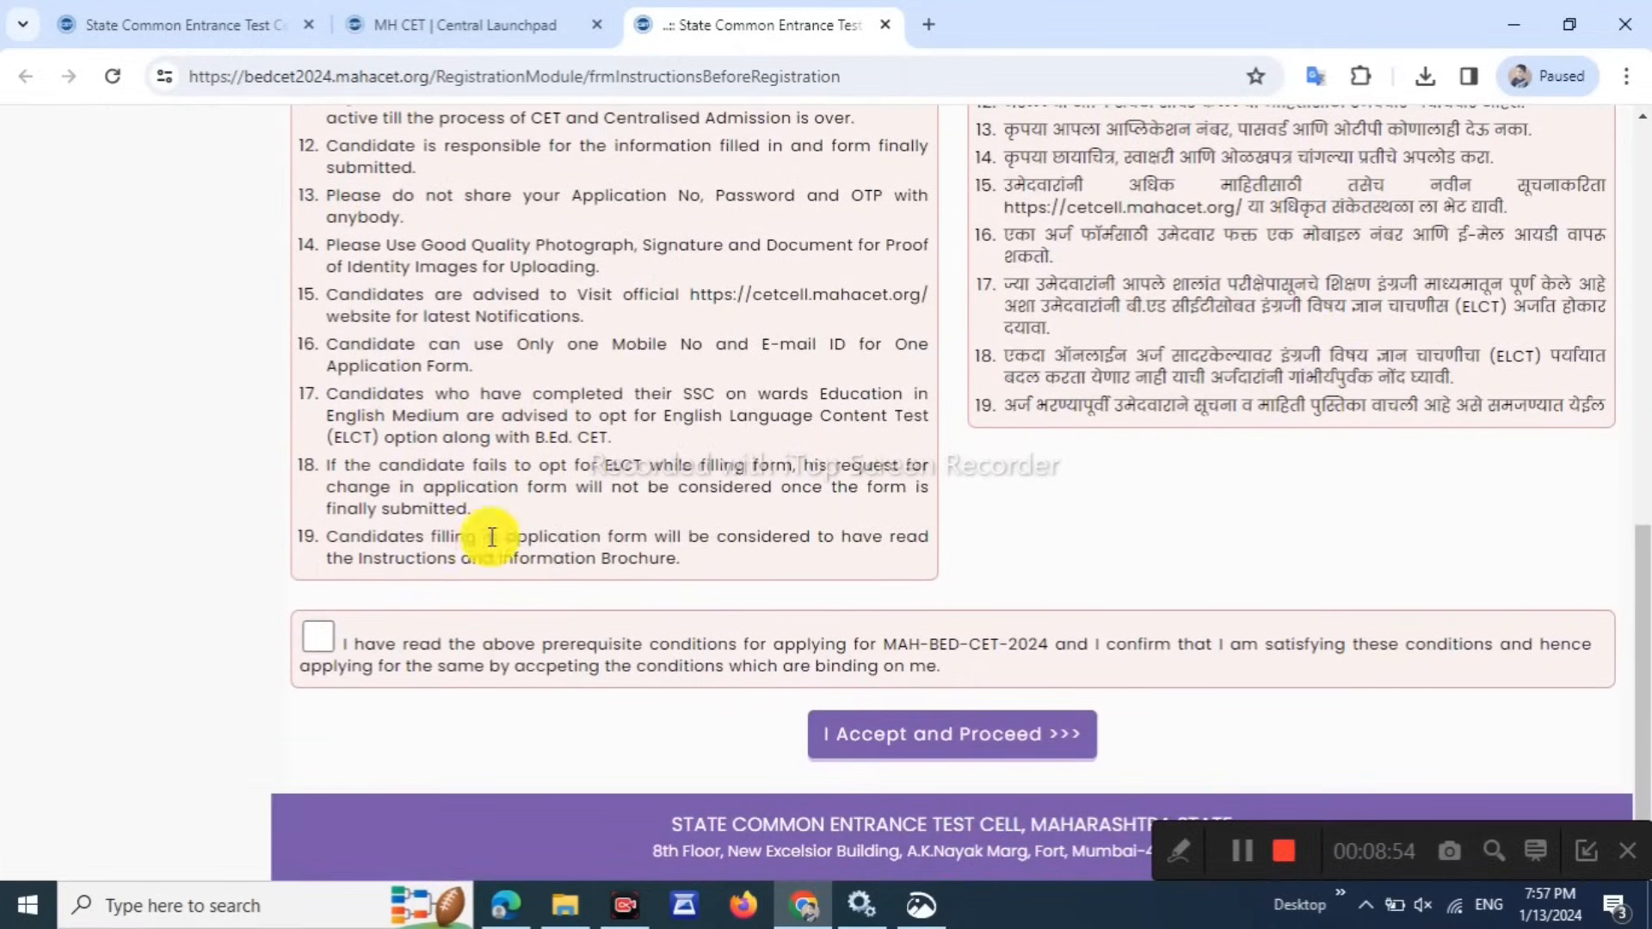
left_click(318, 636)
Accept the conditions, scroll to the bottom of Registration Details, and enter the displayed security pin
left_click(1005, 745)
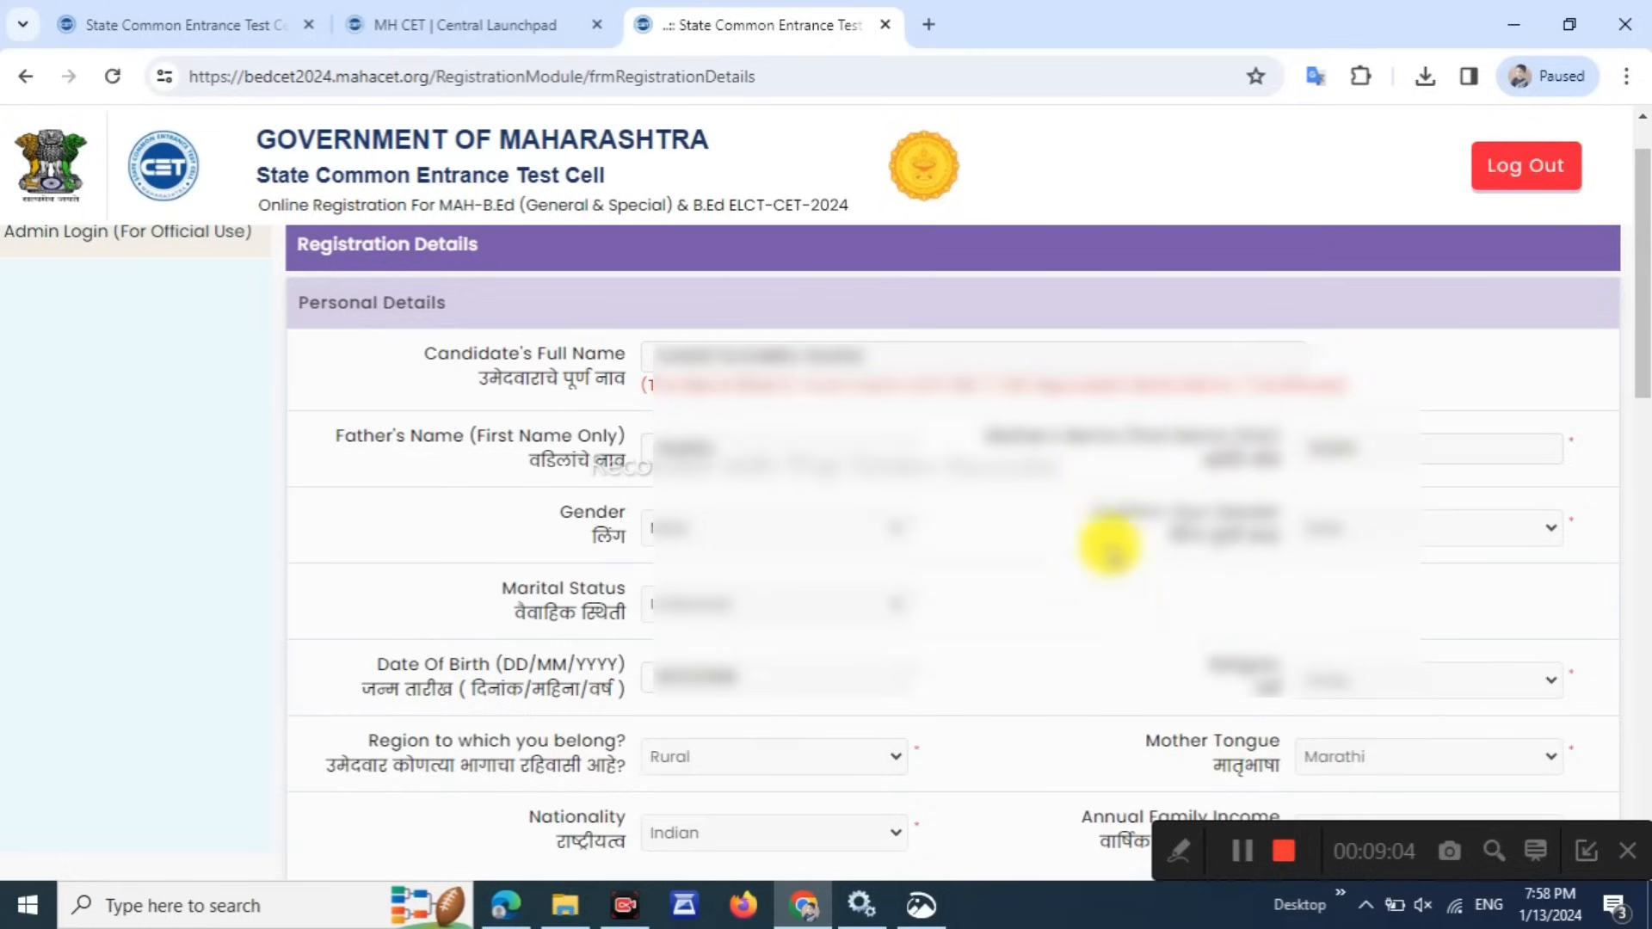
left_click_drag(1644, 173, 1650, 637)
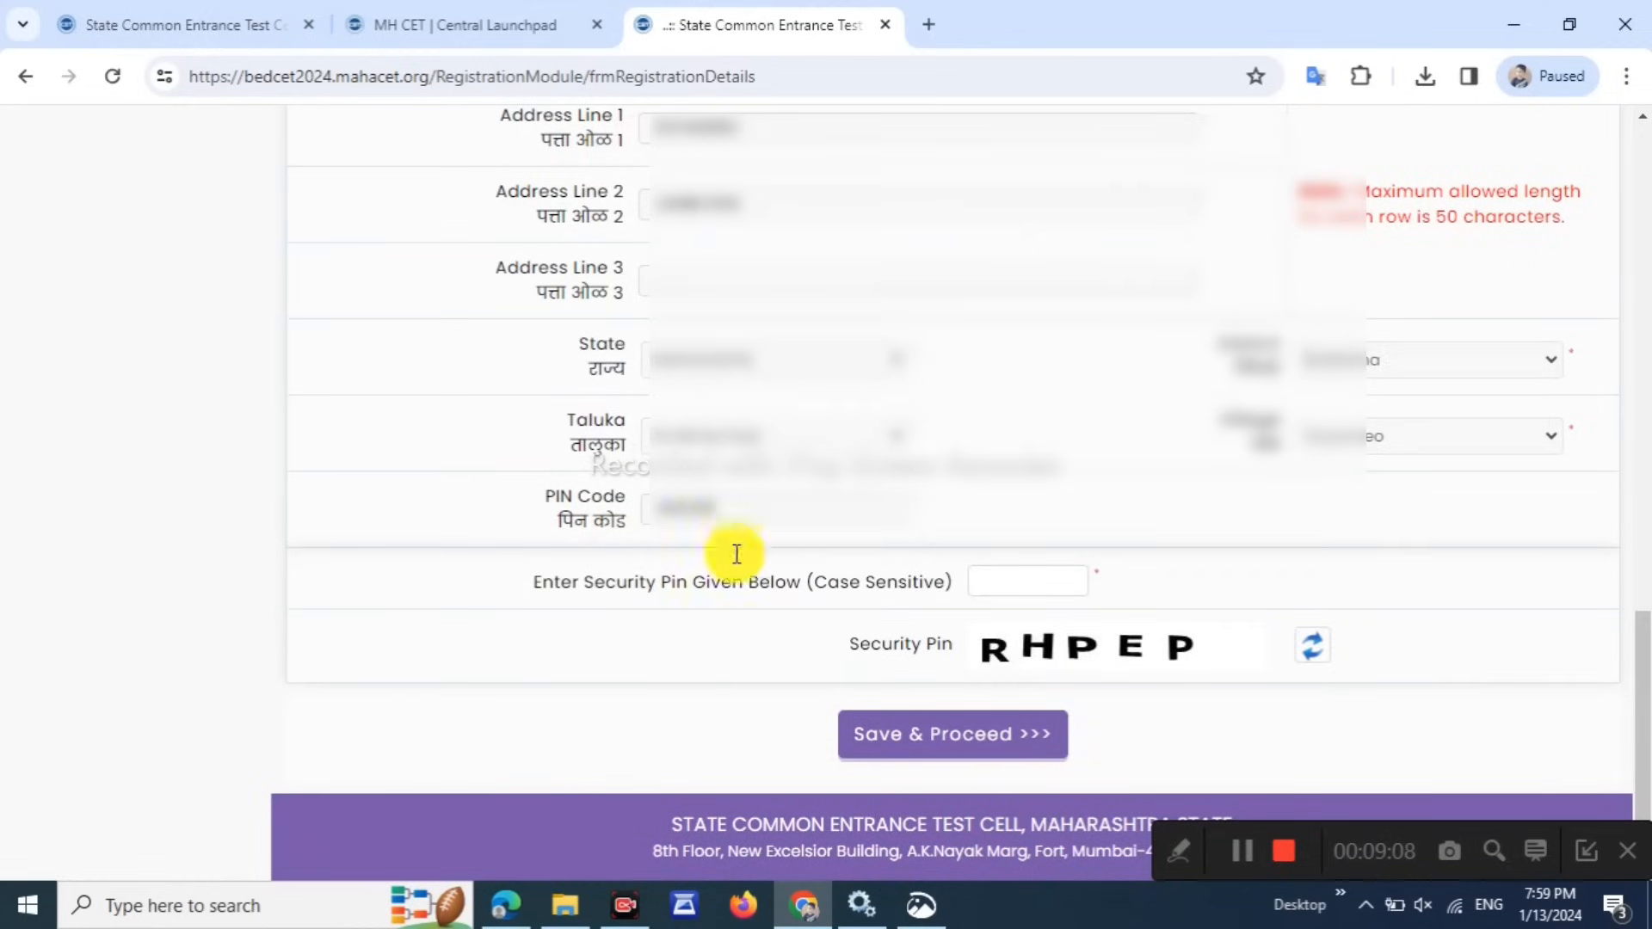
left_click(1001, 583)
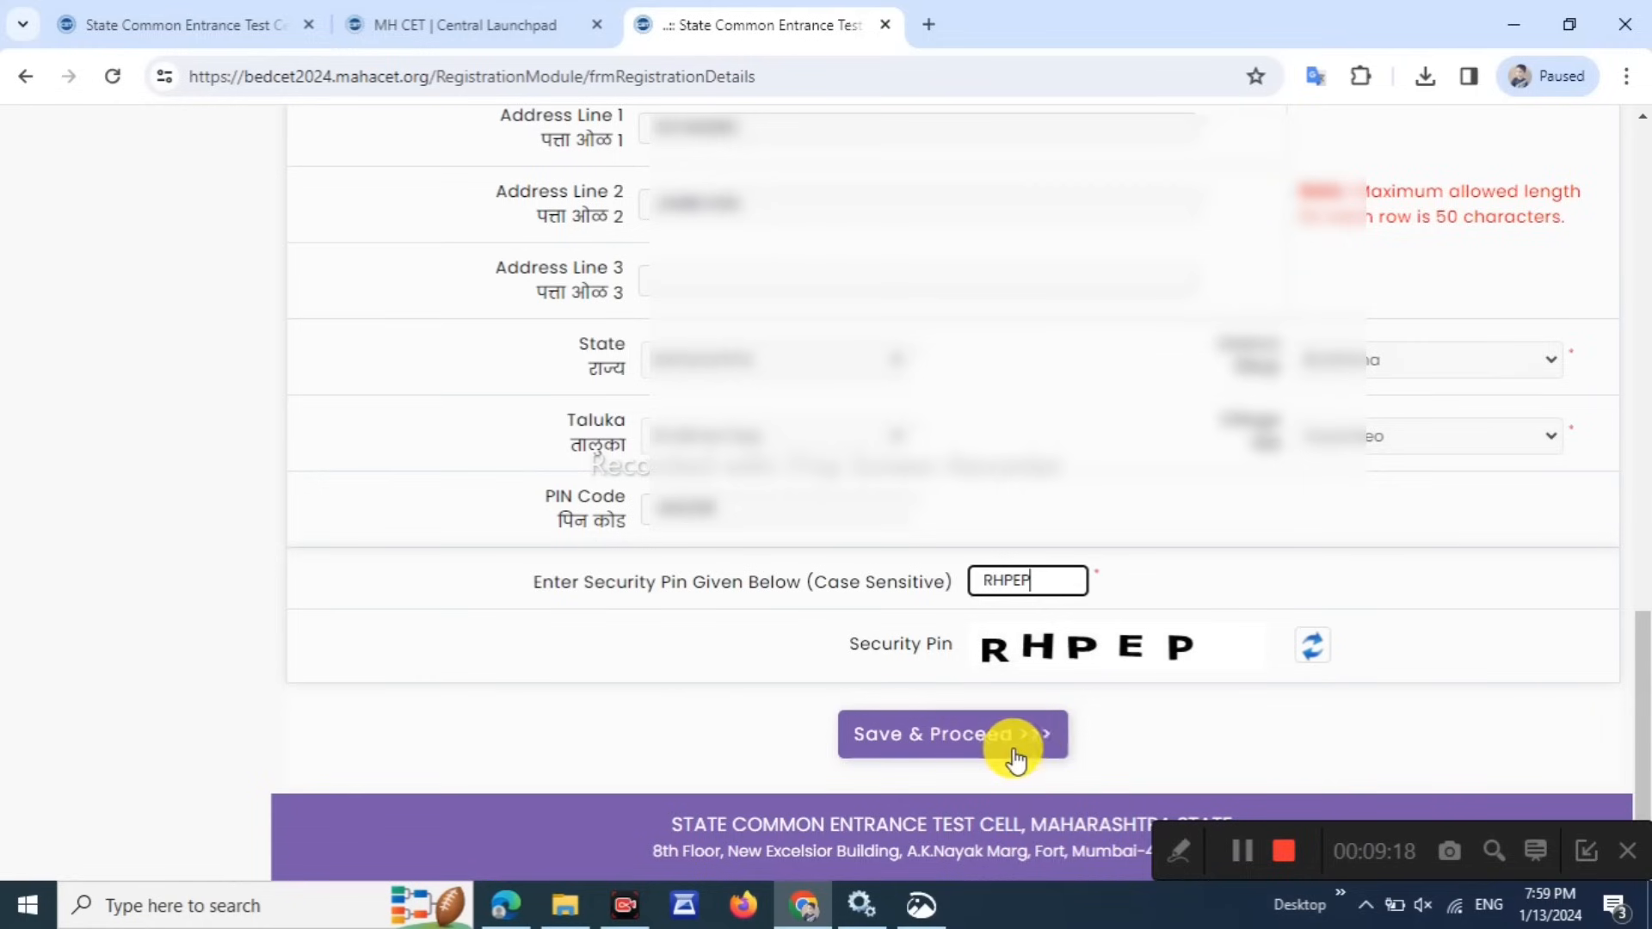
Save the registration, verify the SMS one time password, and highlight the issued application number
left_click(917, 738)
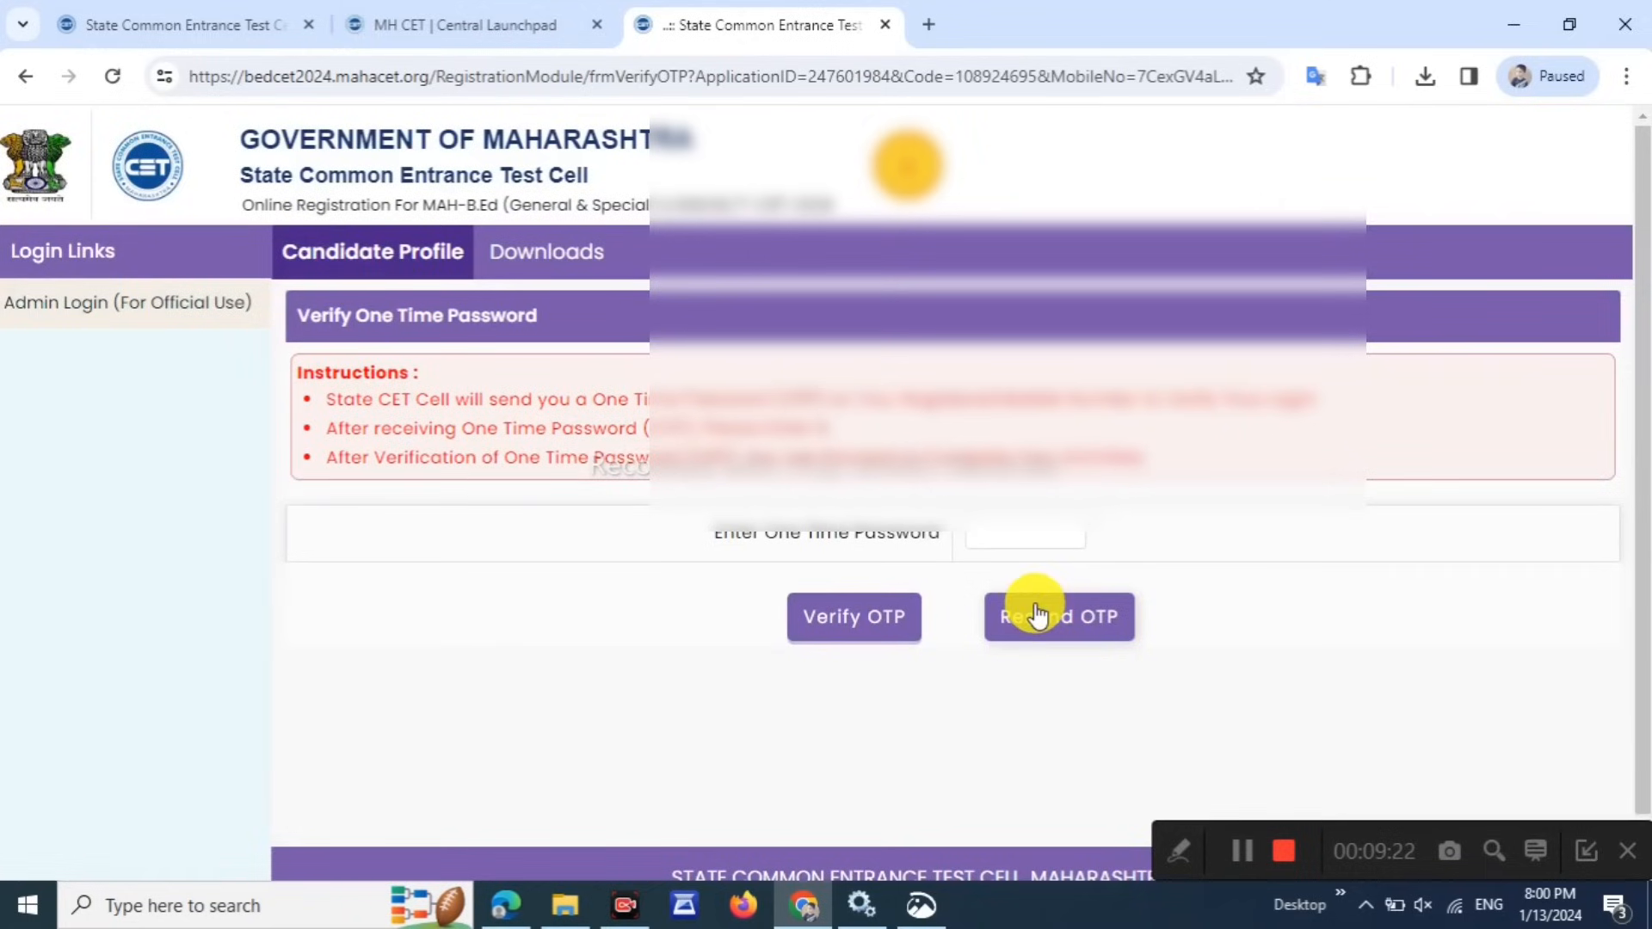
left_click(1022, 521)
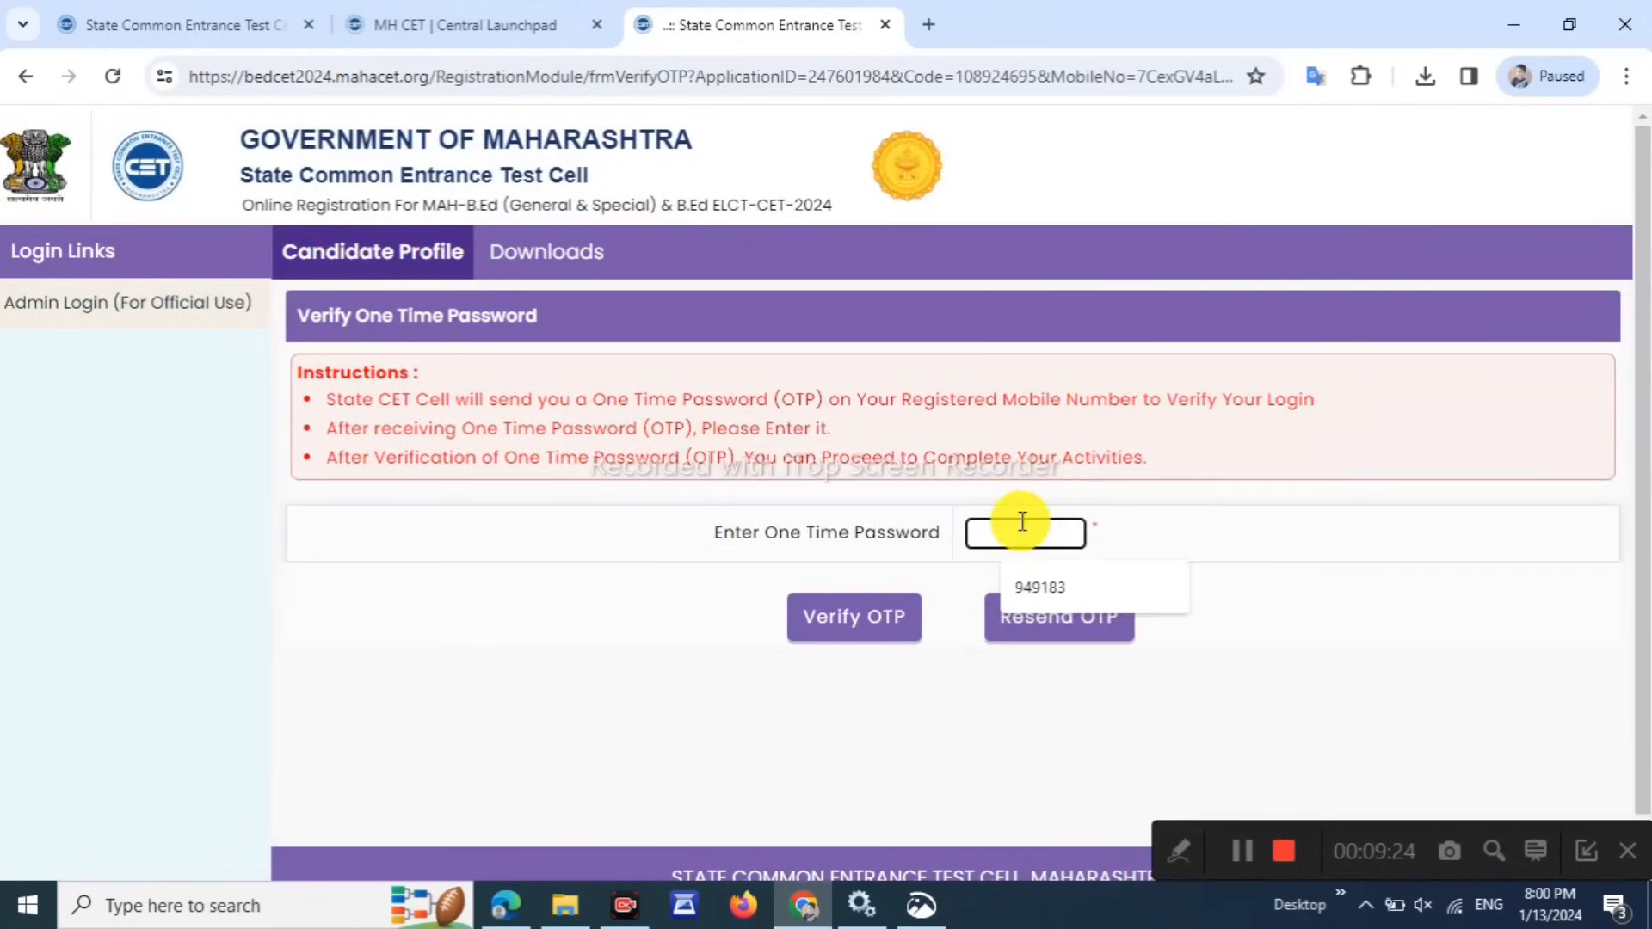
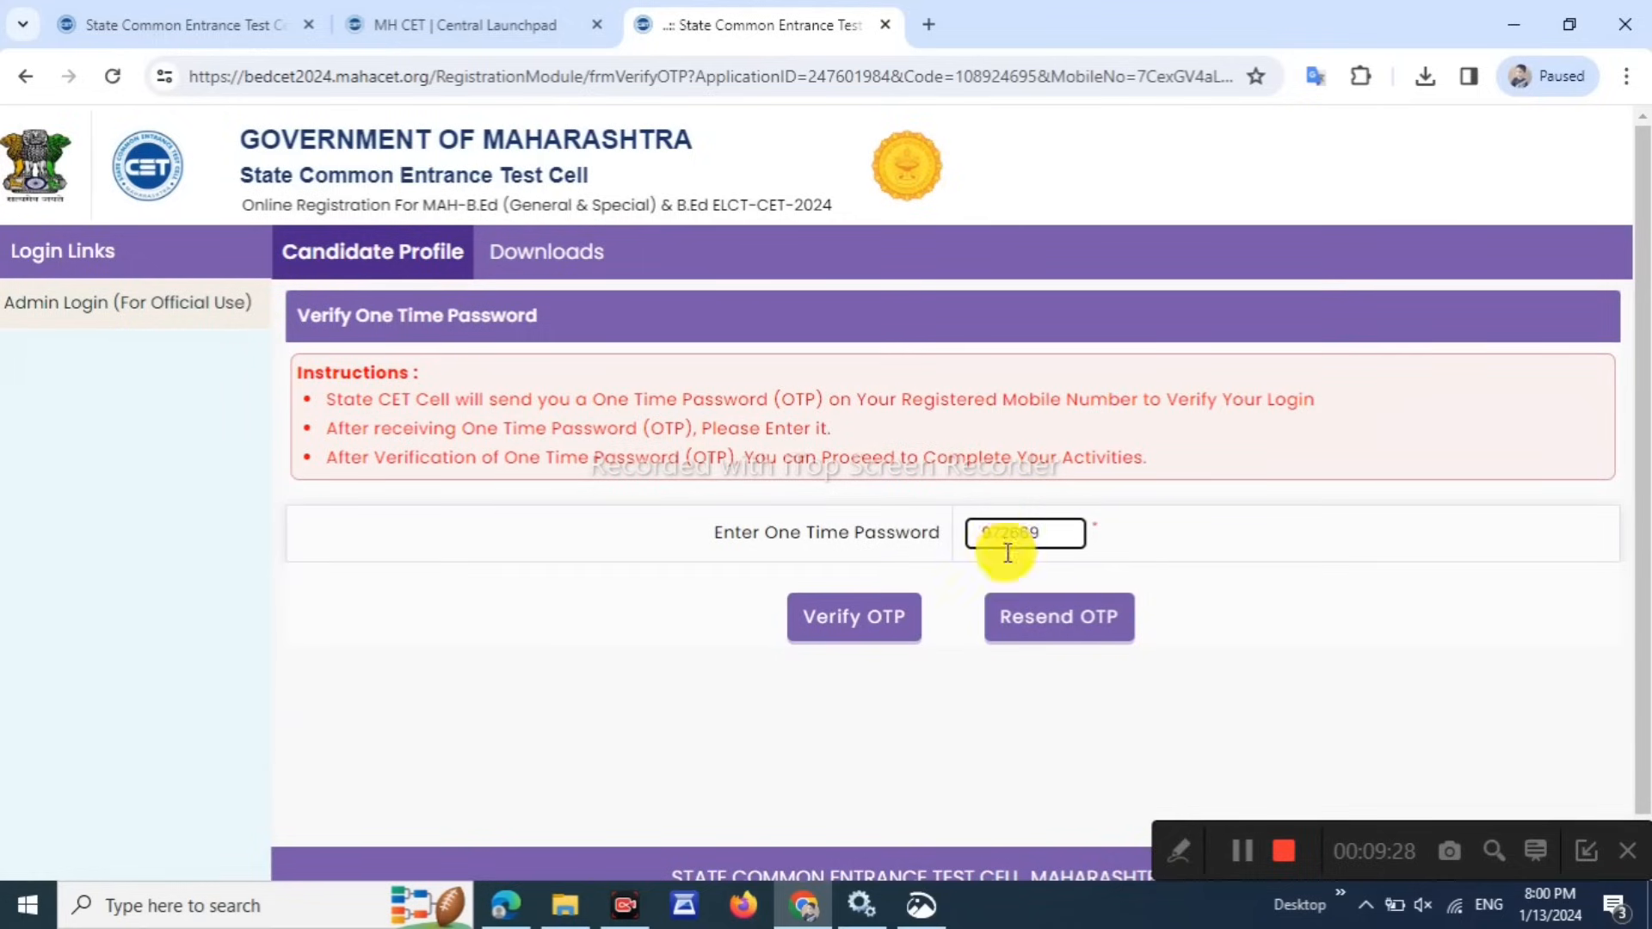
left_click(839, 620)
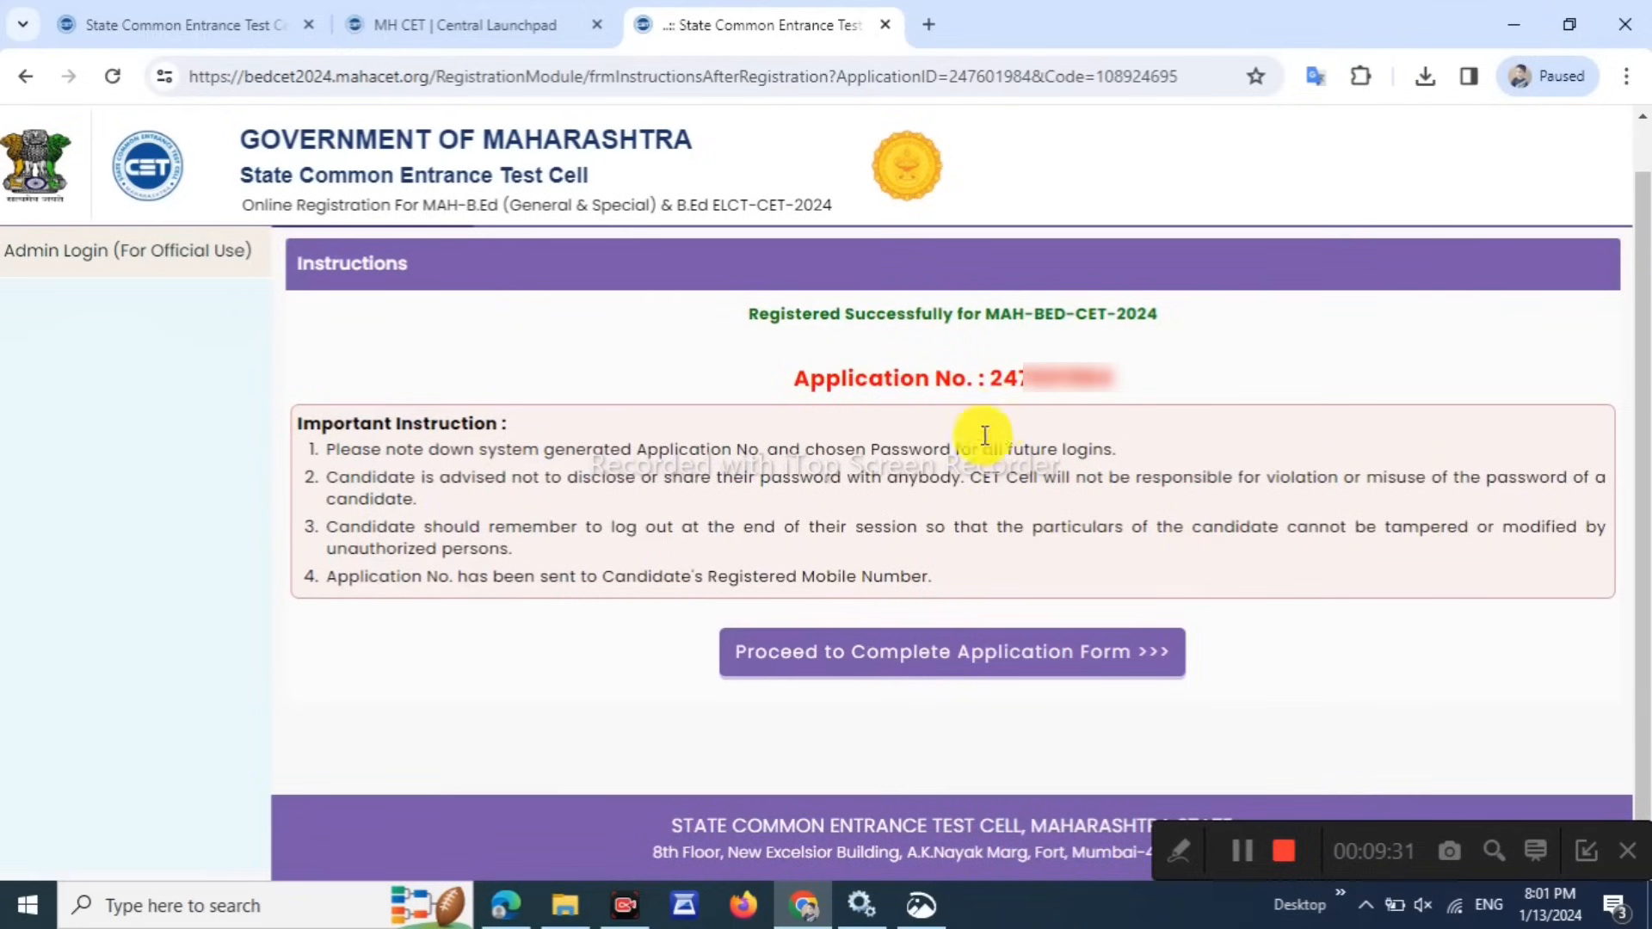
left_click_drag(981, 379, 1150, 384)
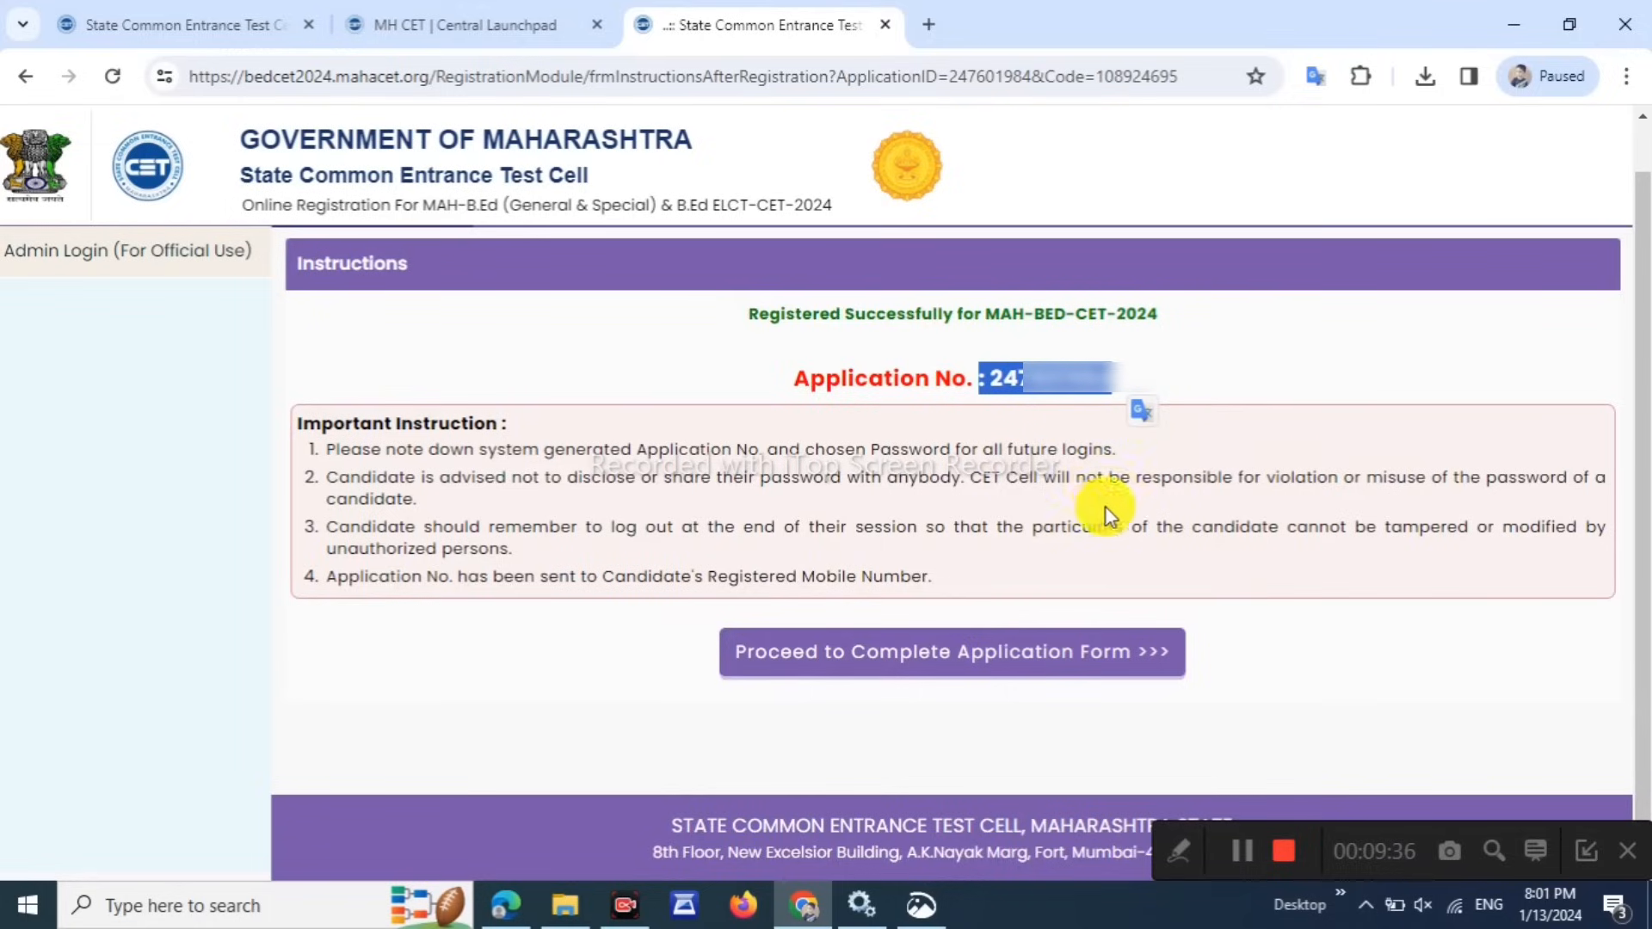
Proceed to the application form dashboard and scroll the step table to Domicile and Other Reservation Details
left_click(996, 654)
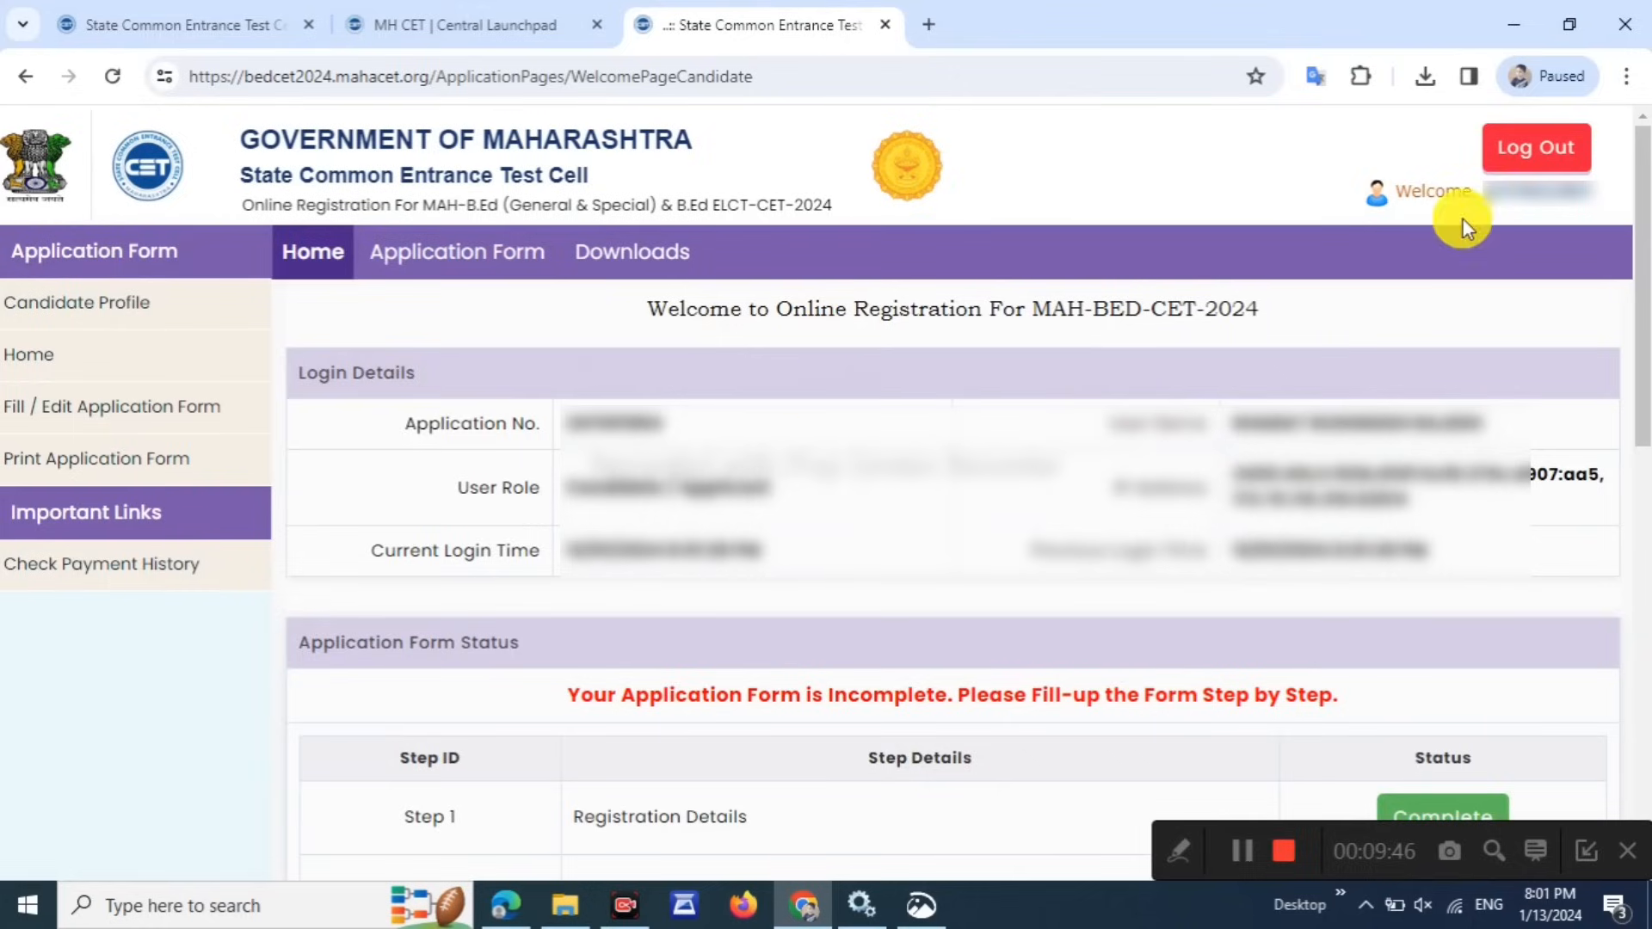
scroll(1637, 431, "down", 5)
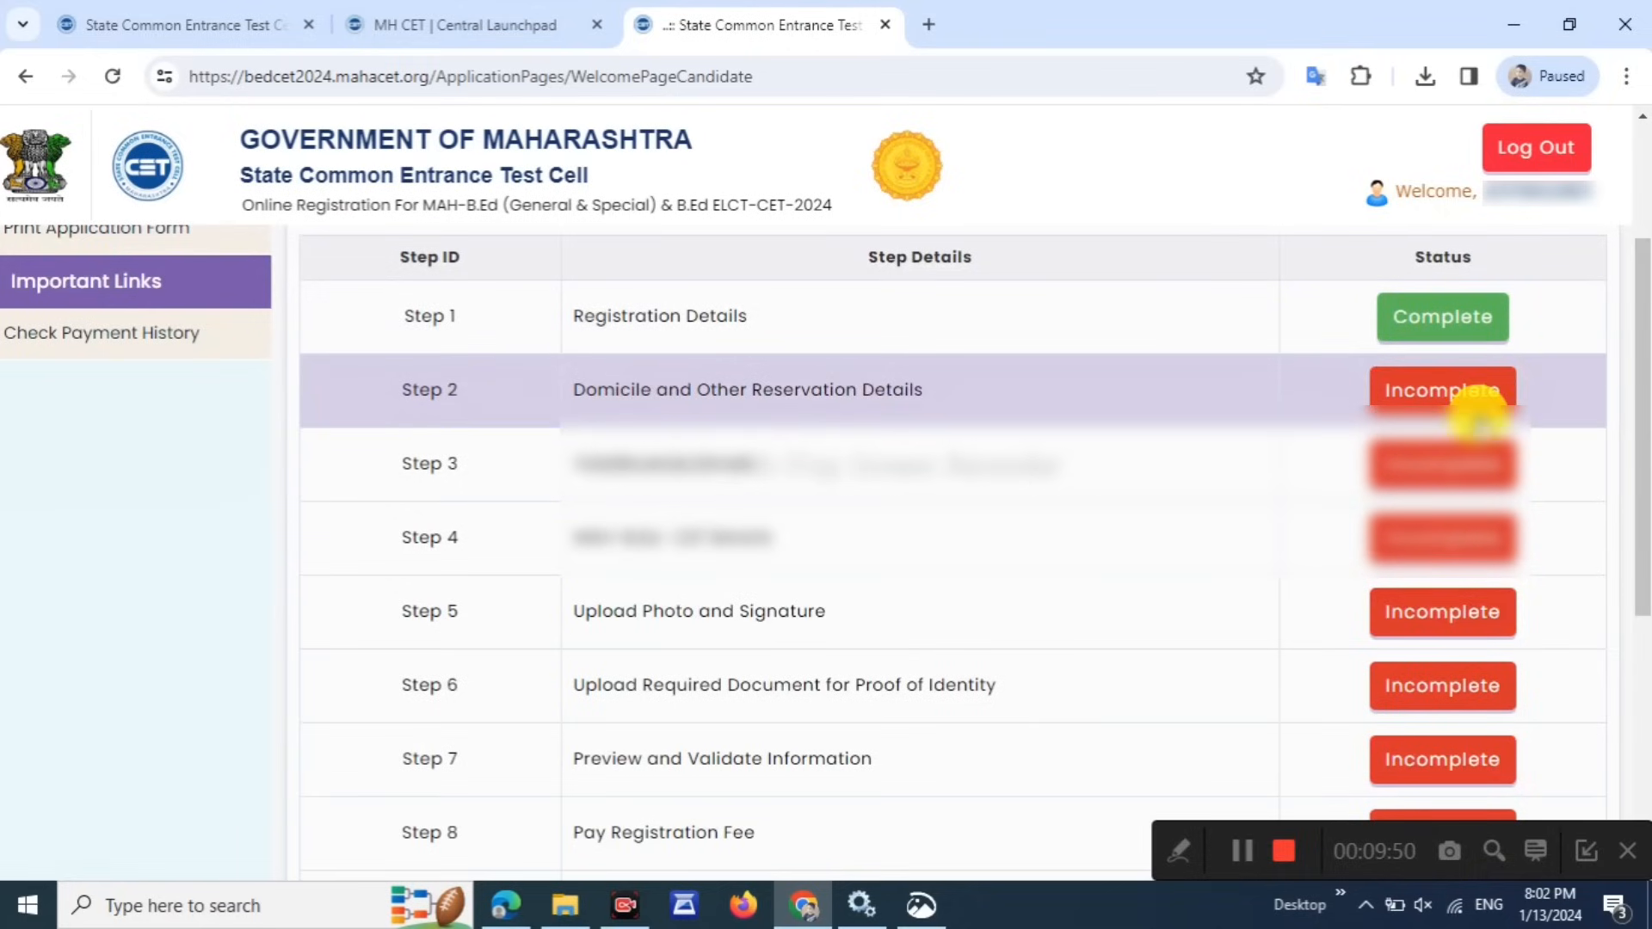
scroll(1473, 516, "down", 1)
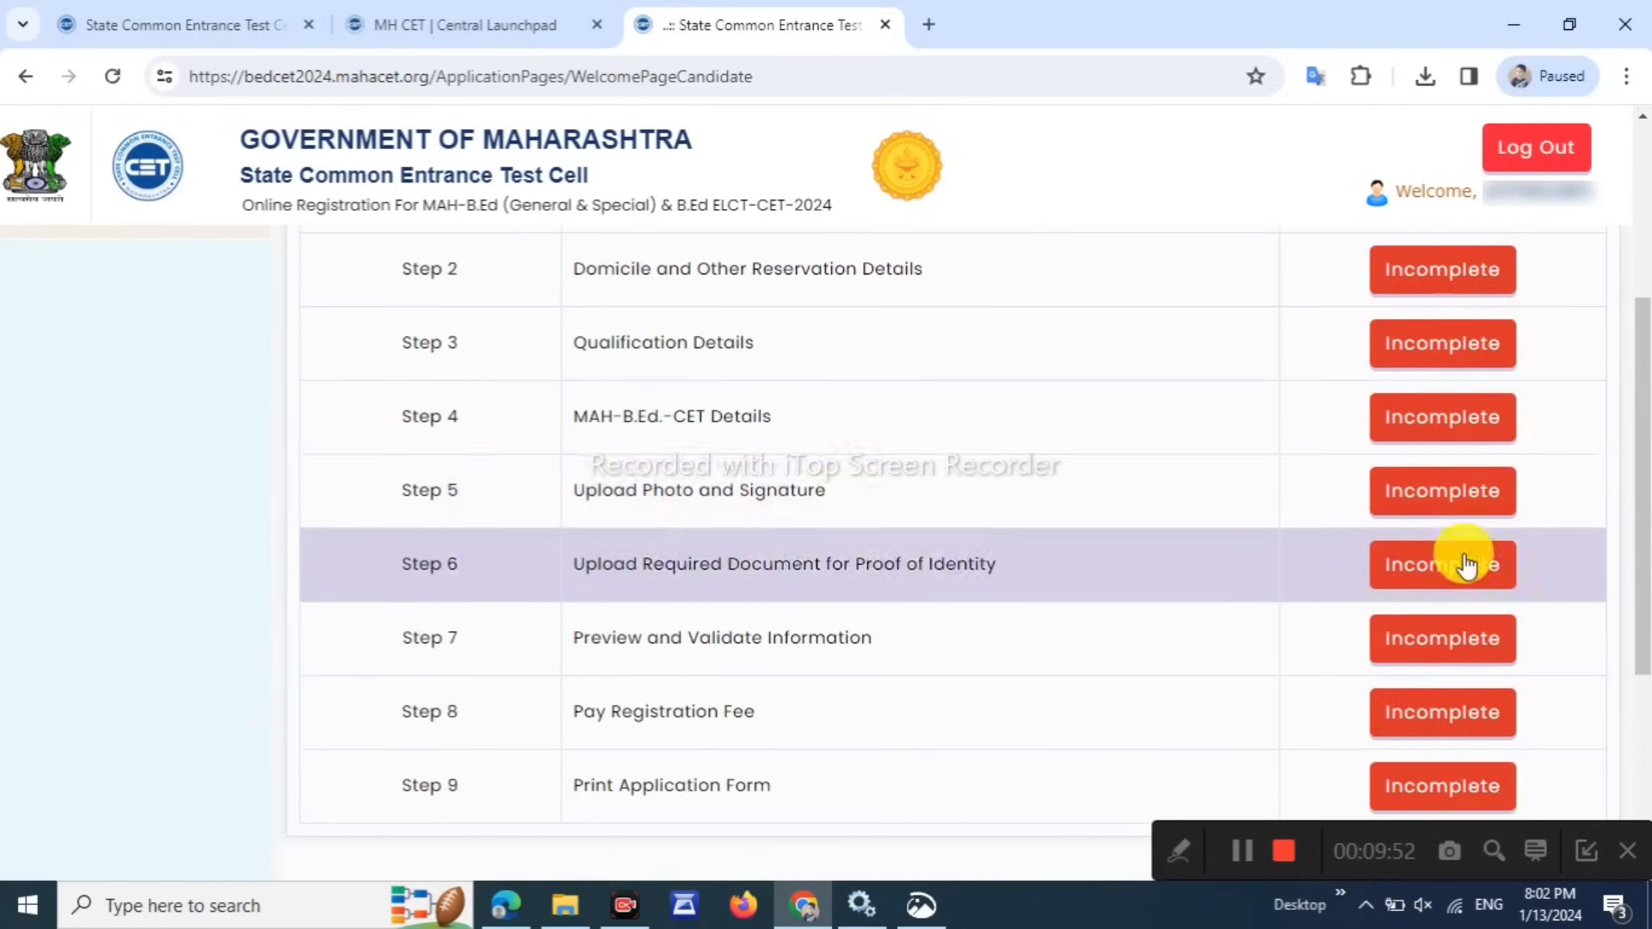
scroll(1462, 568, "down", 2)
scroll(730, 544, "down", 1)
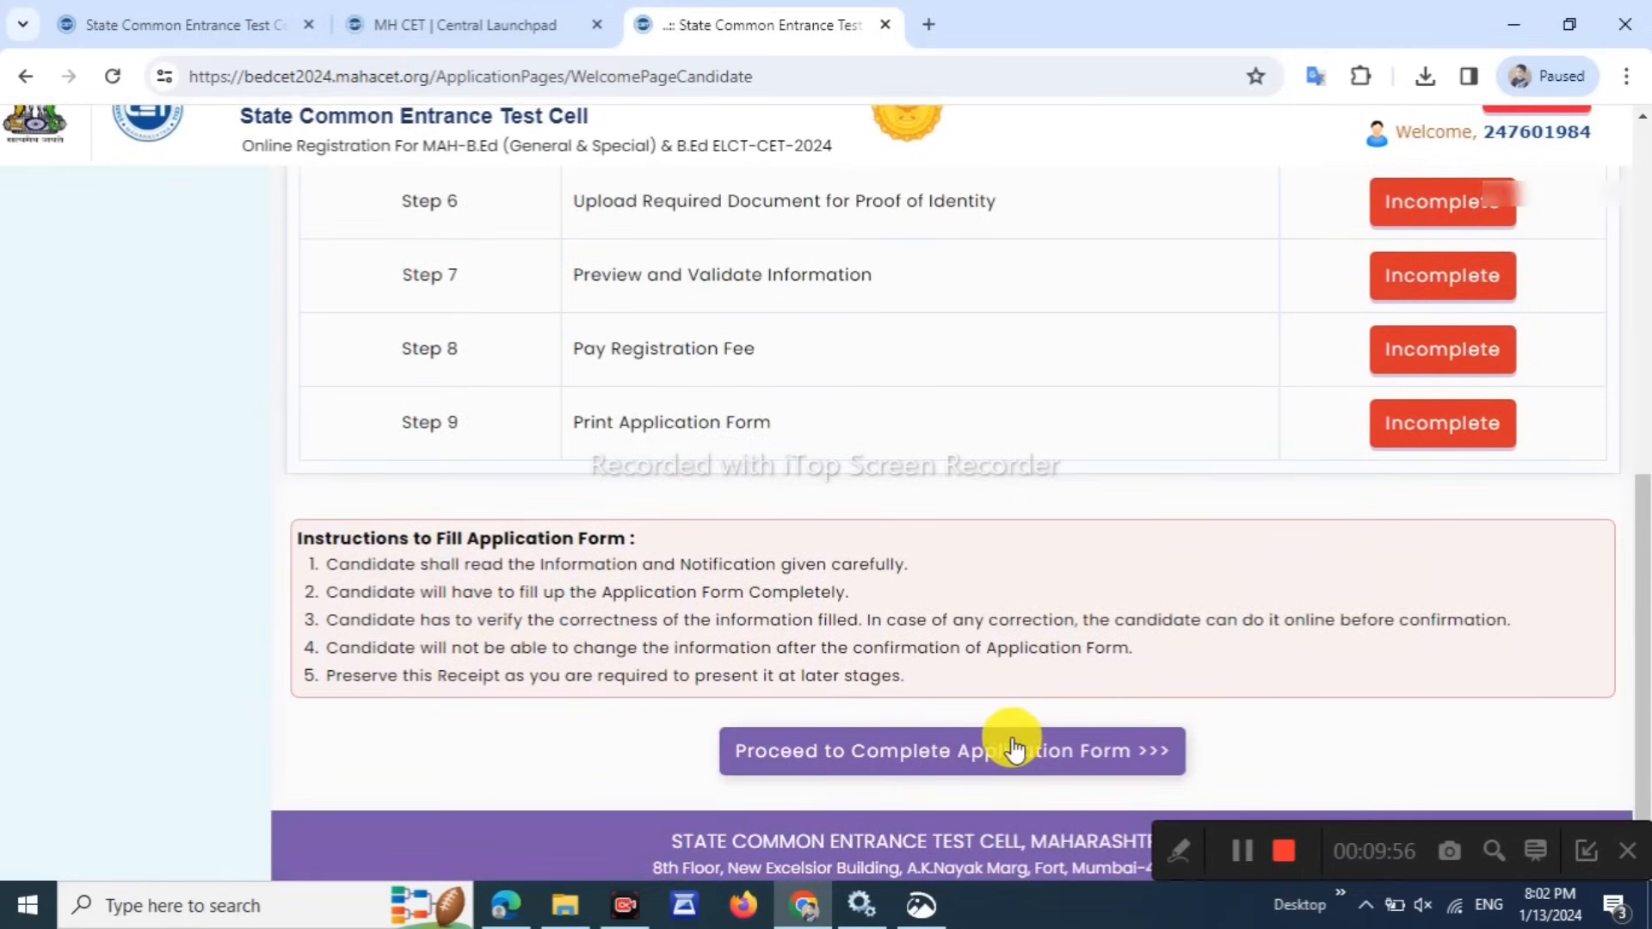
scroll(1360, 620, "up", 5)
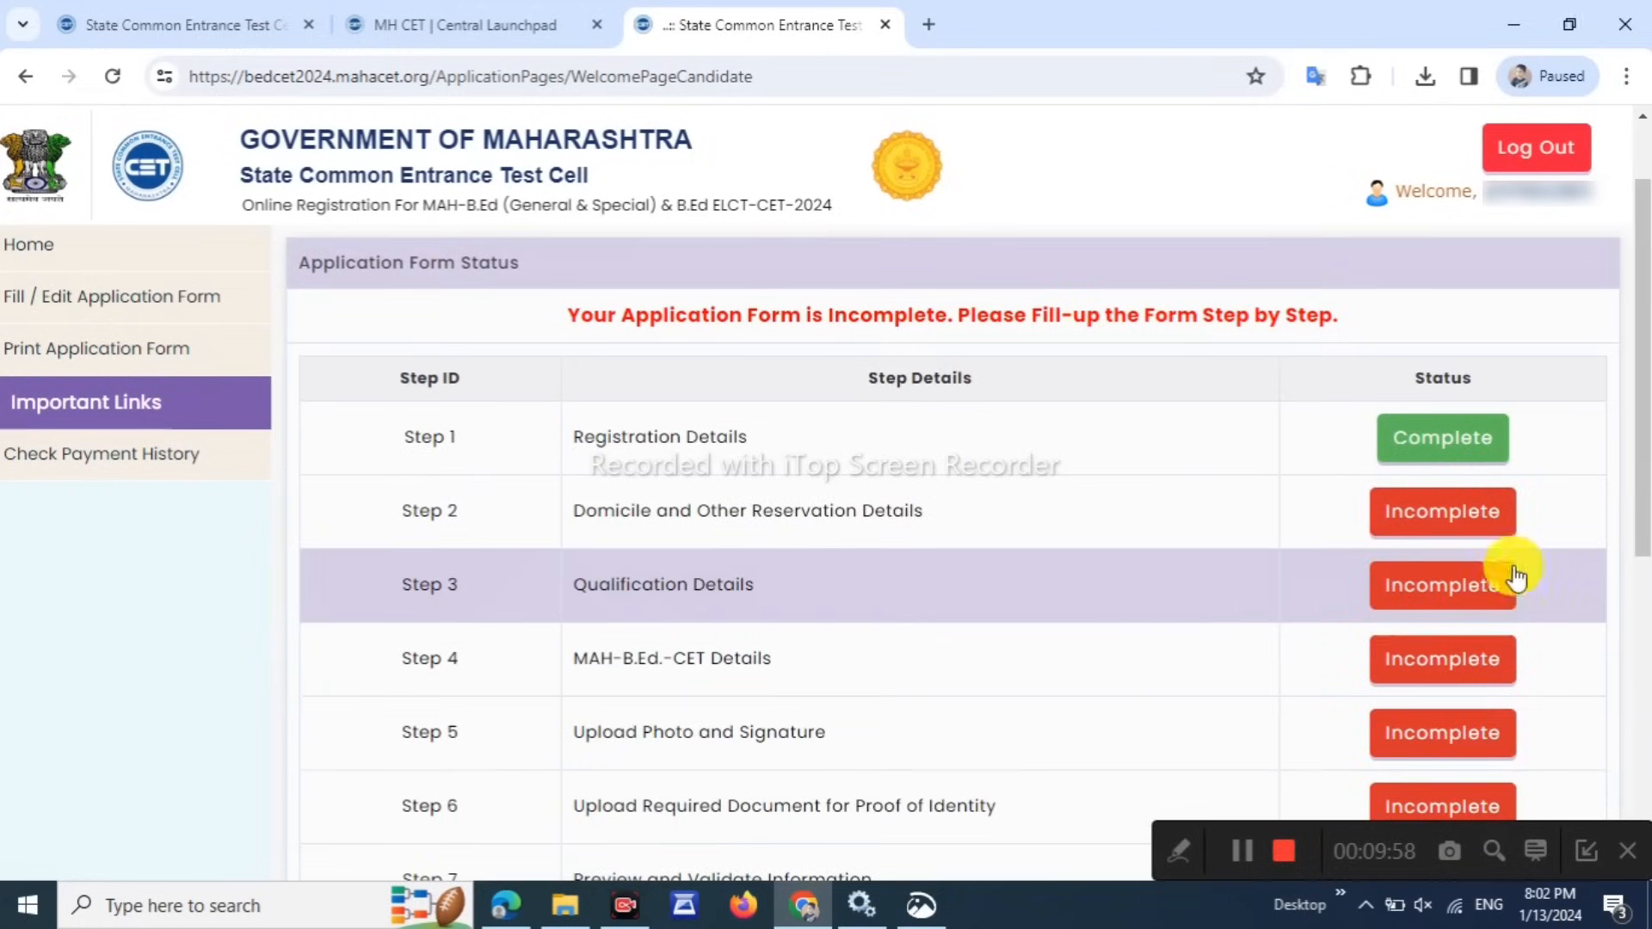
scroll(542, 545, "down", 1)
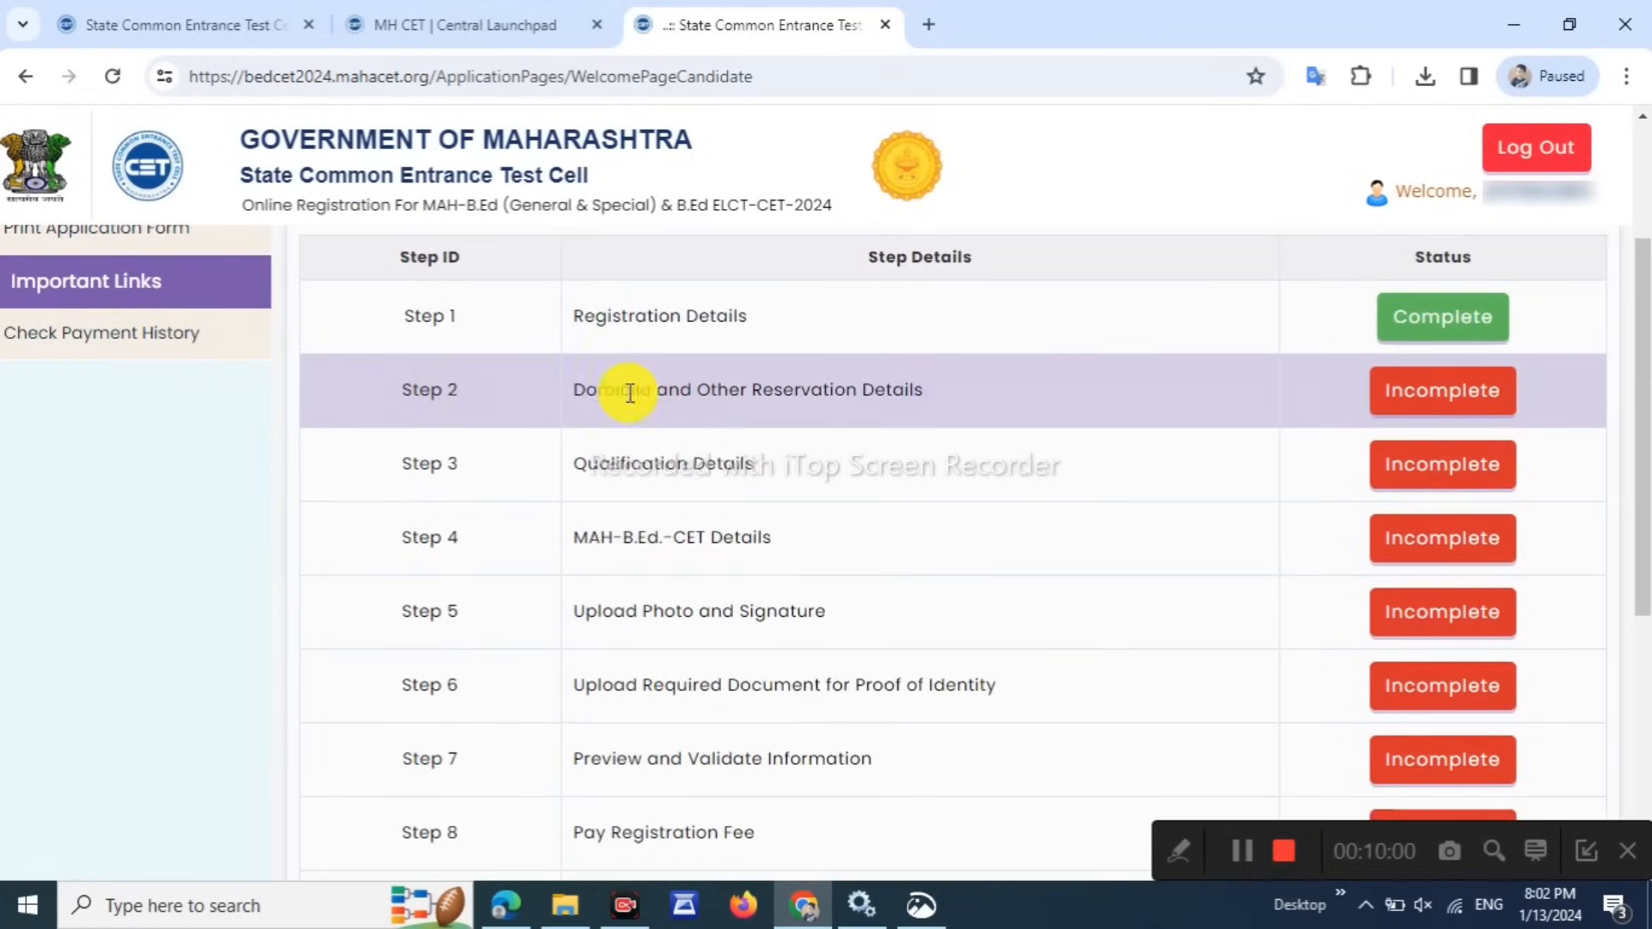
left_click_drag(602, 391, 1015, 405)
Open the Domicile and Other Reservation Details form and set the candidate category to OBC
left_click(1032, 417)
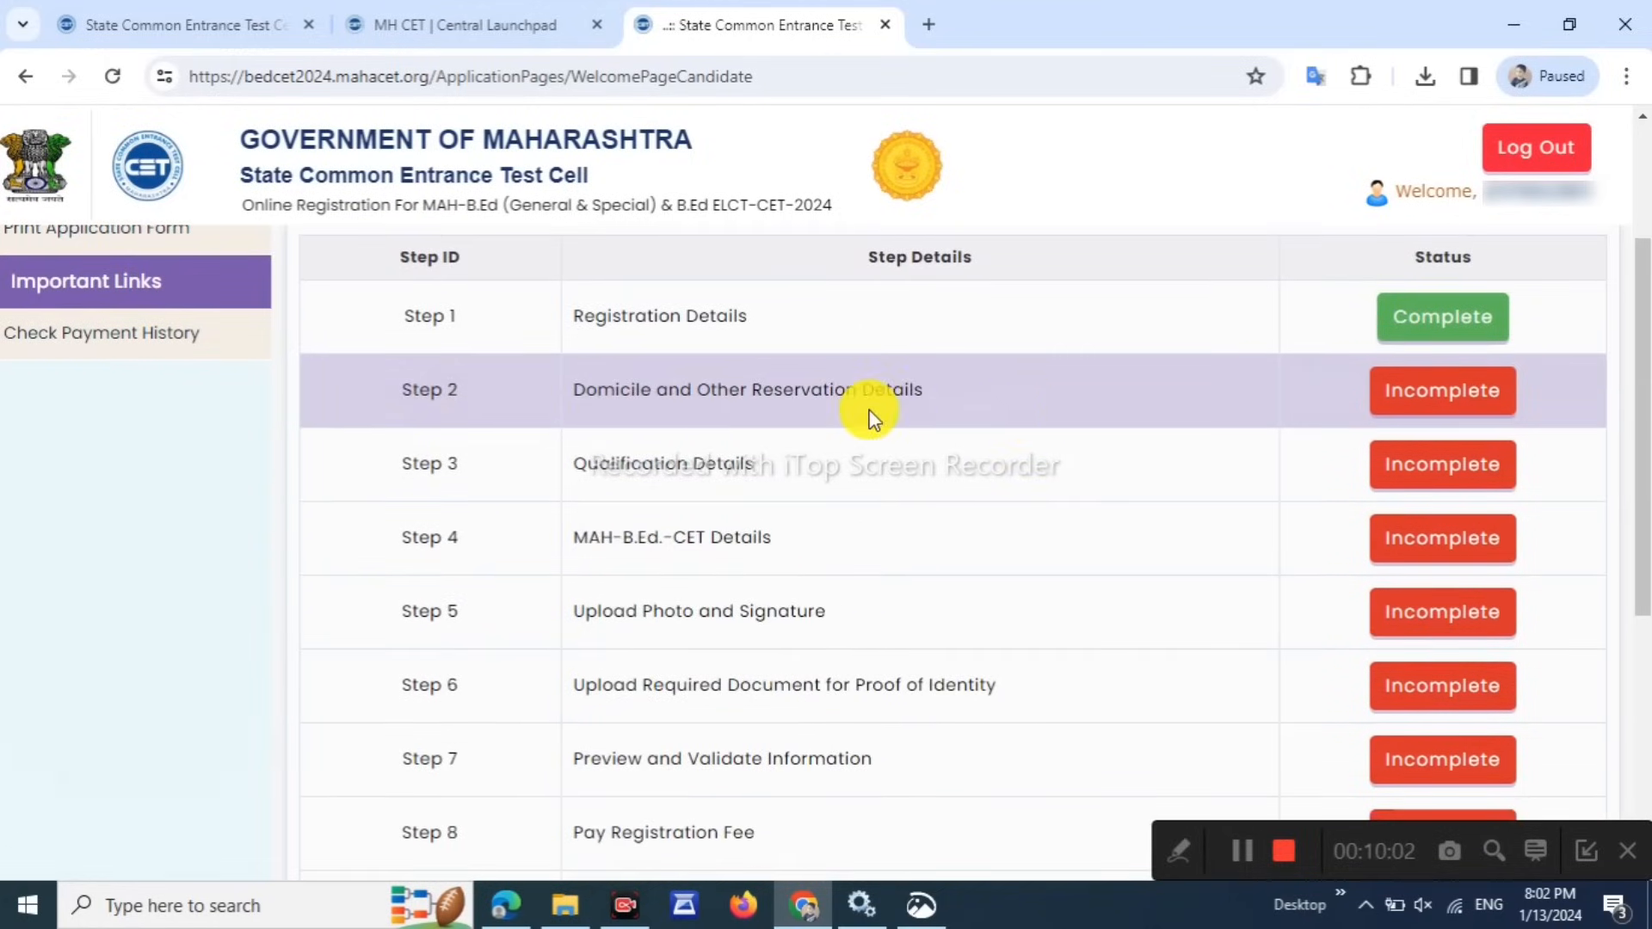
left_click(1423, 400)
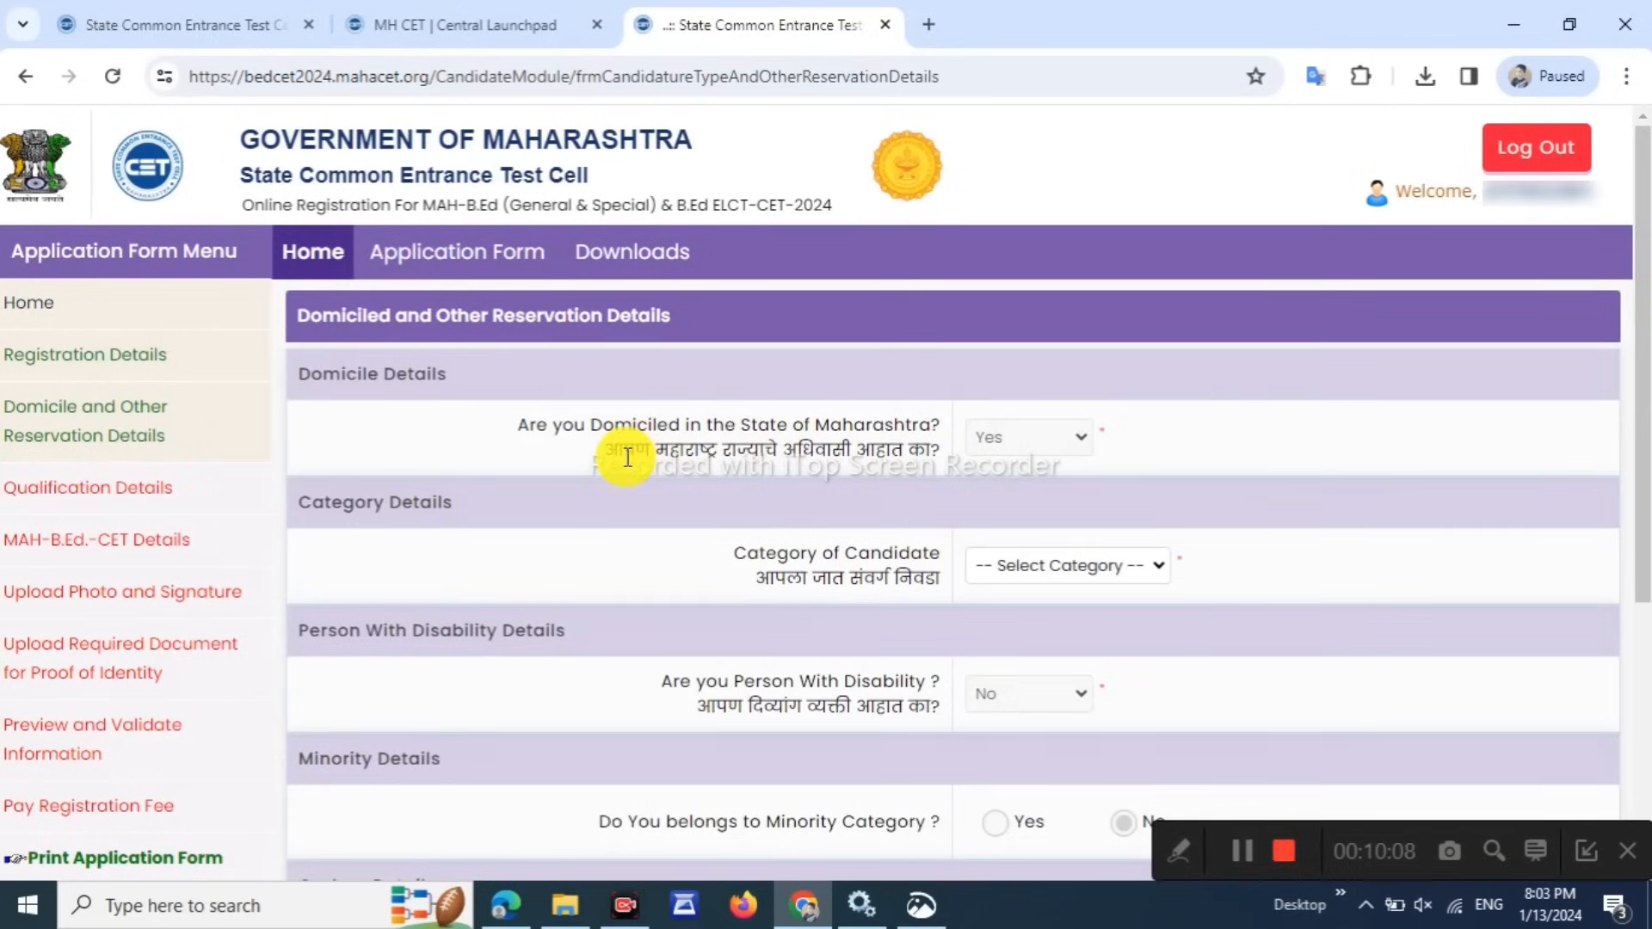
left_click_drag(626, 449, 839, 454)
left_click(839, 476)
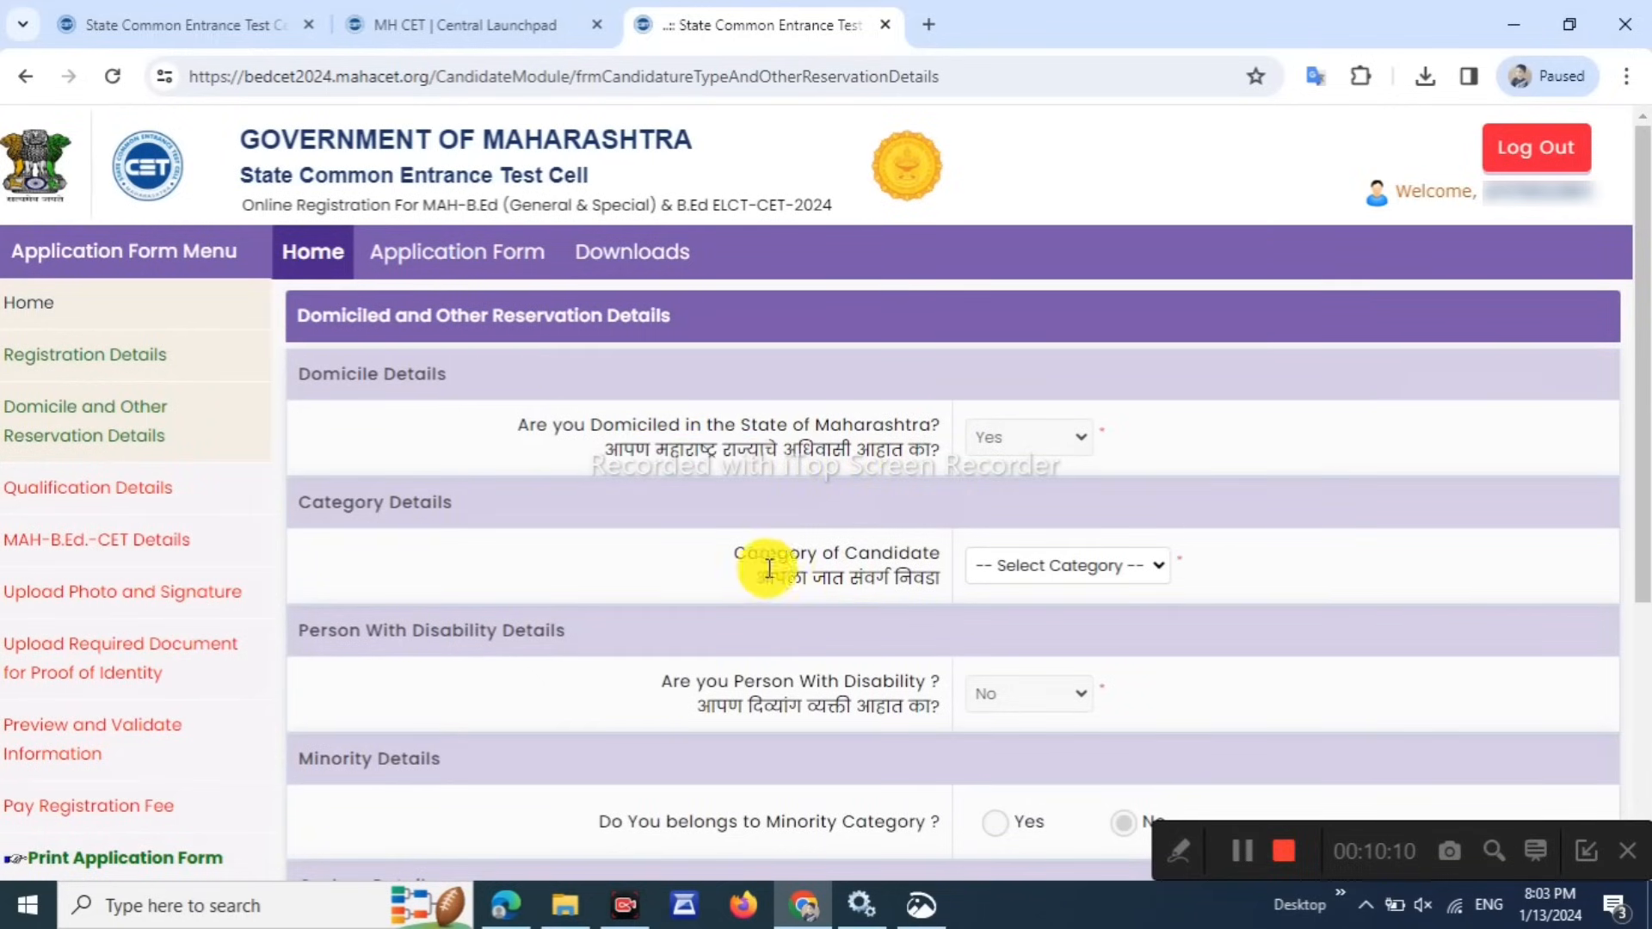
left_click_drag(747, 553, 939, 554)
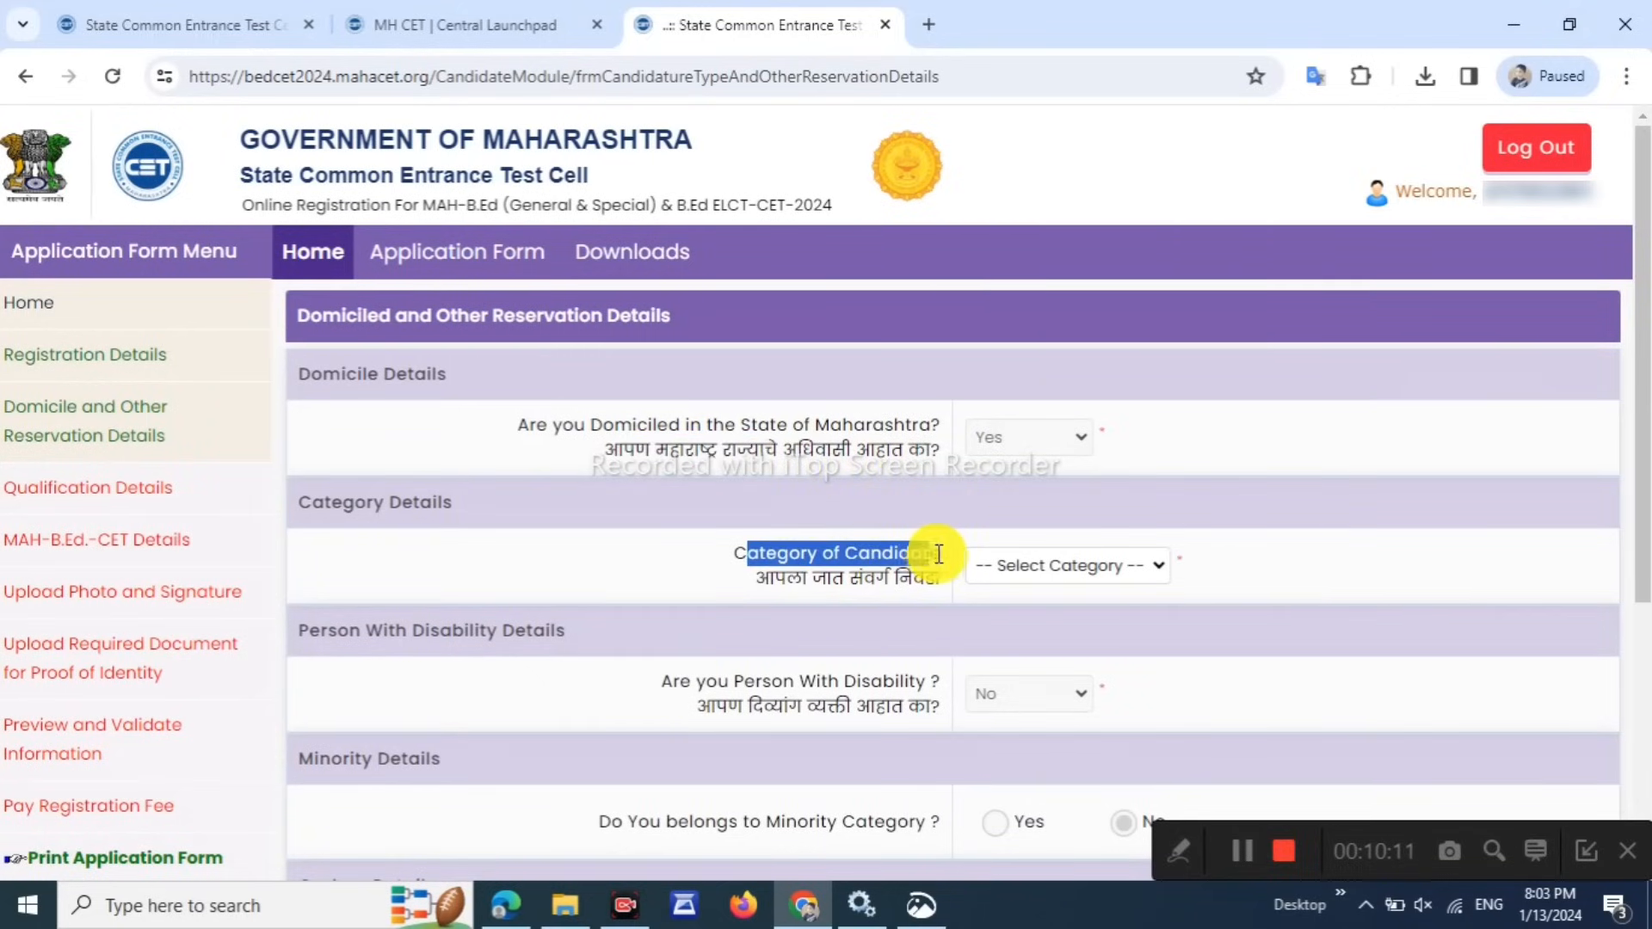
left_click(1097, 593)
left_click_drag(774, 579, 948, 581)
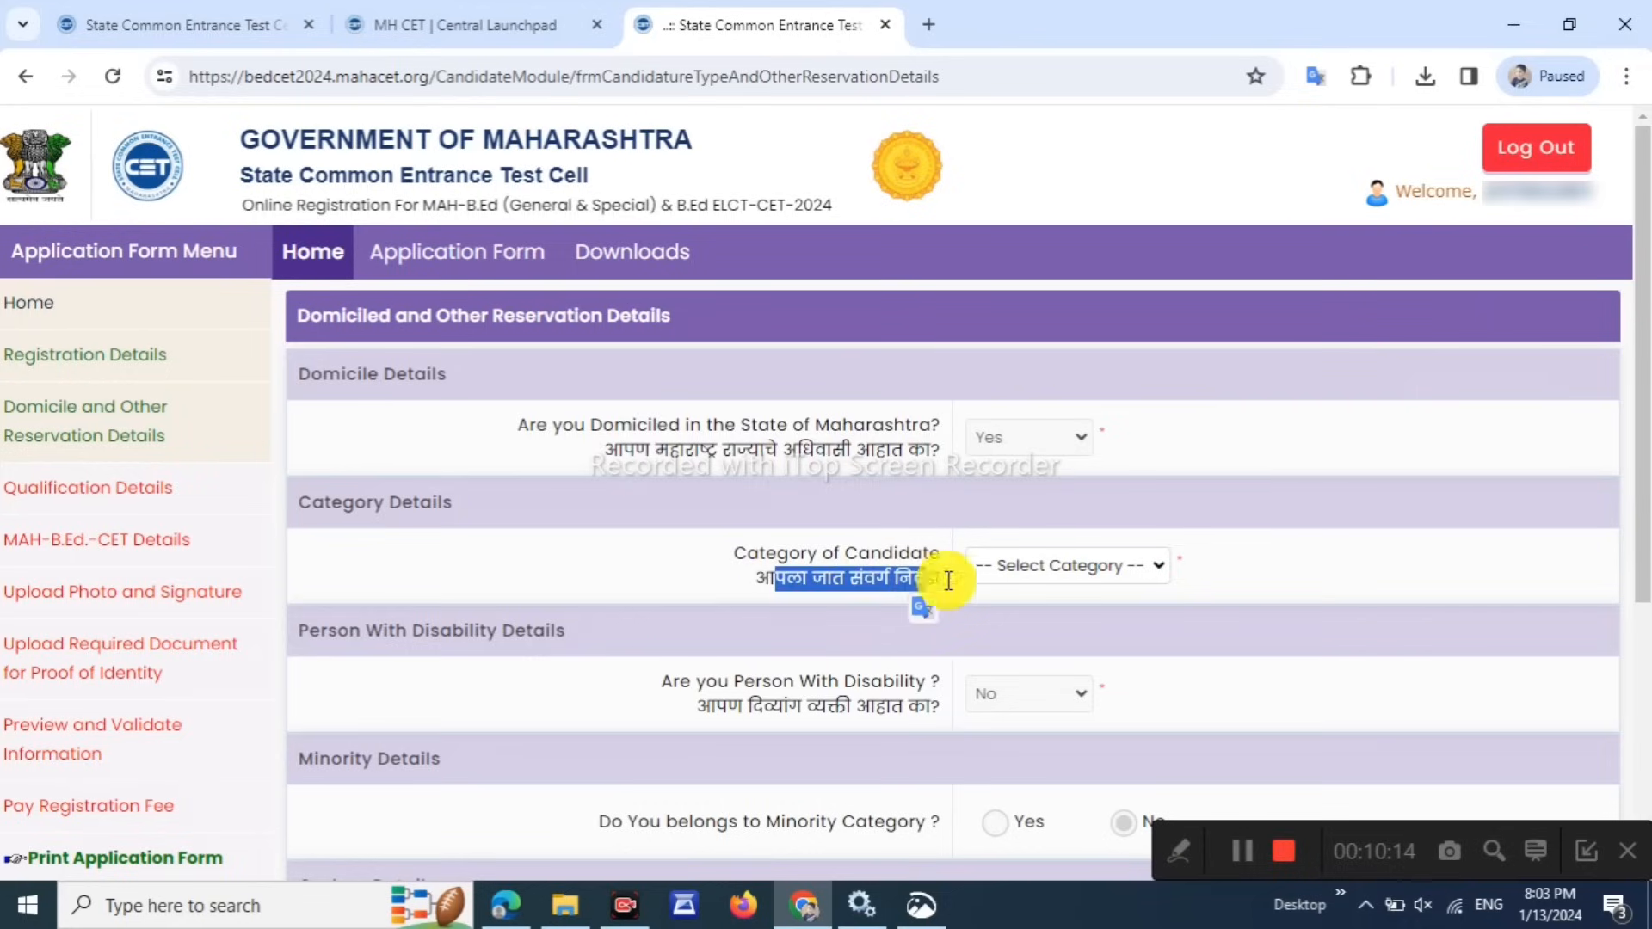
left_click(1086, 569)
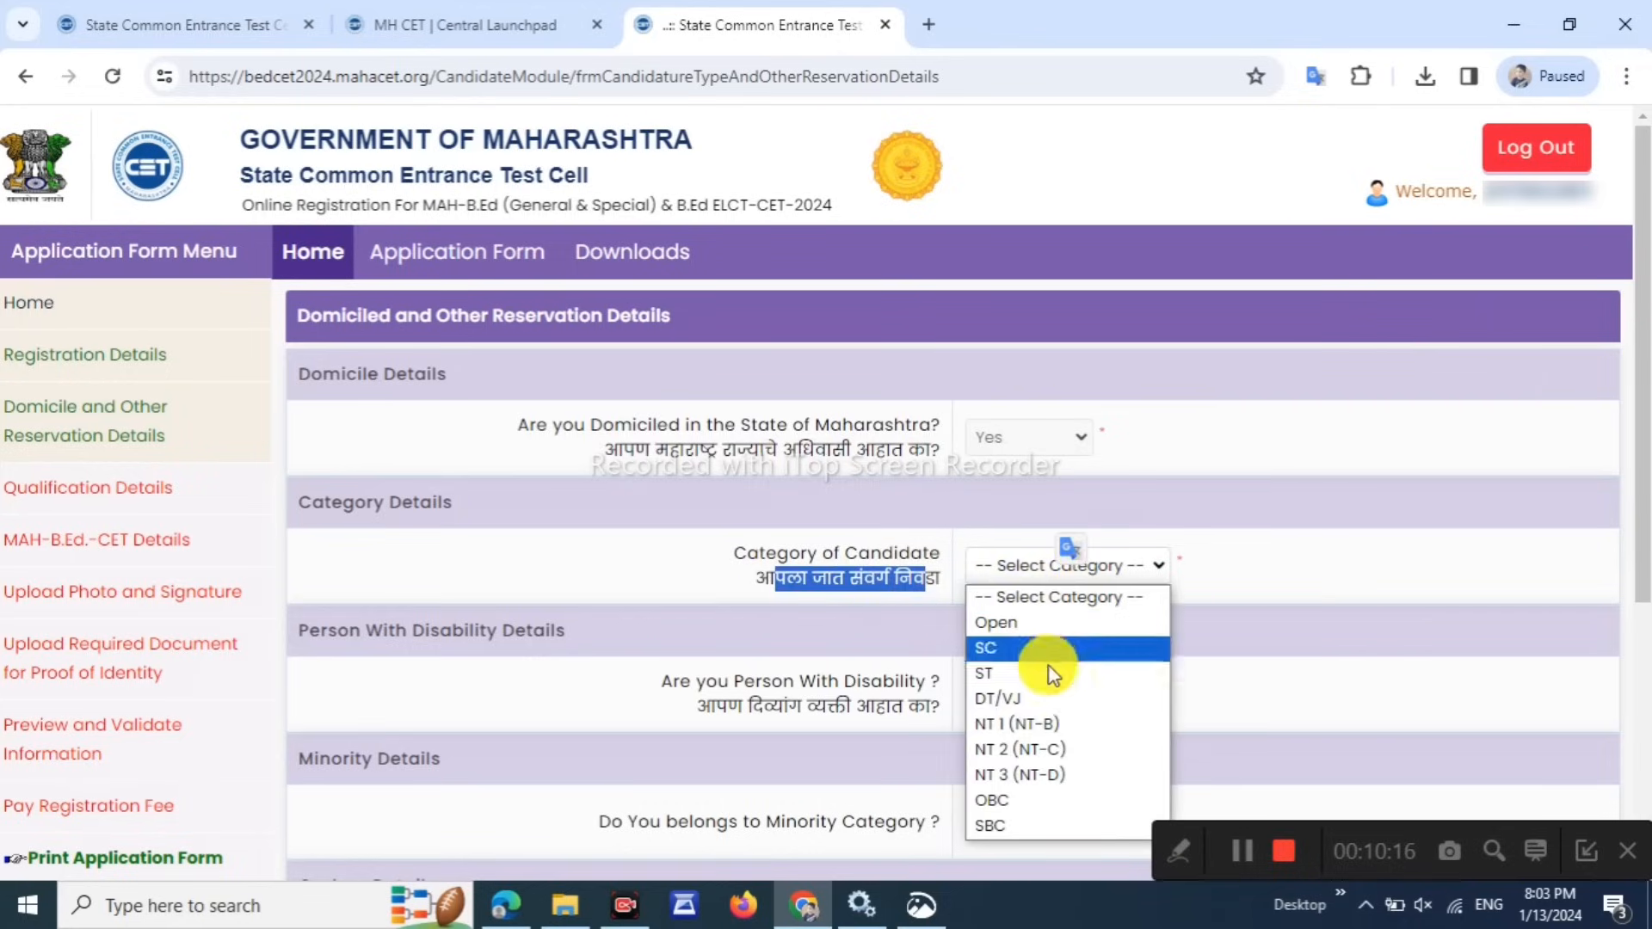
left_click(1086, 800)
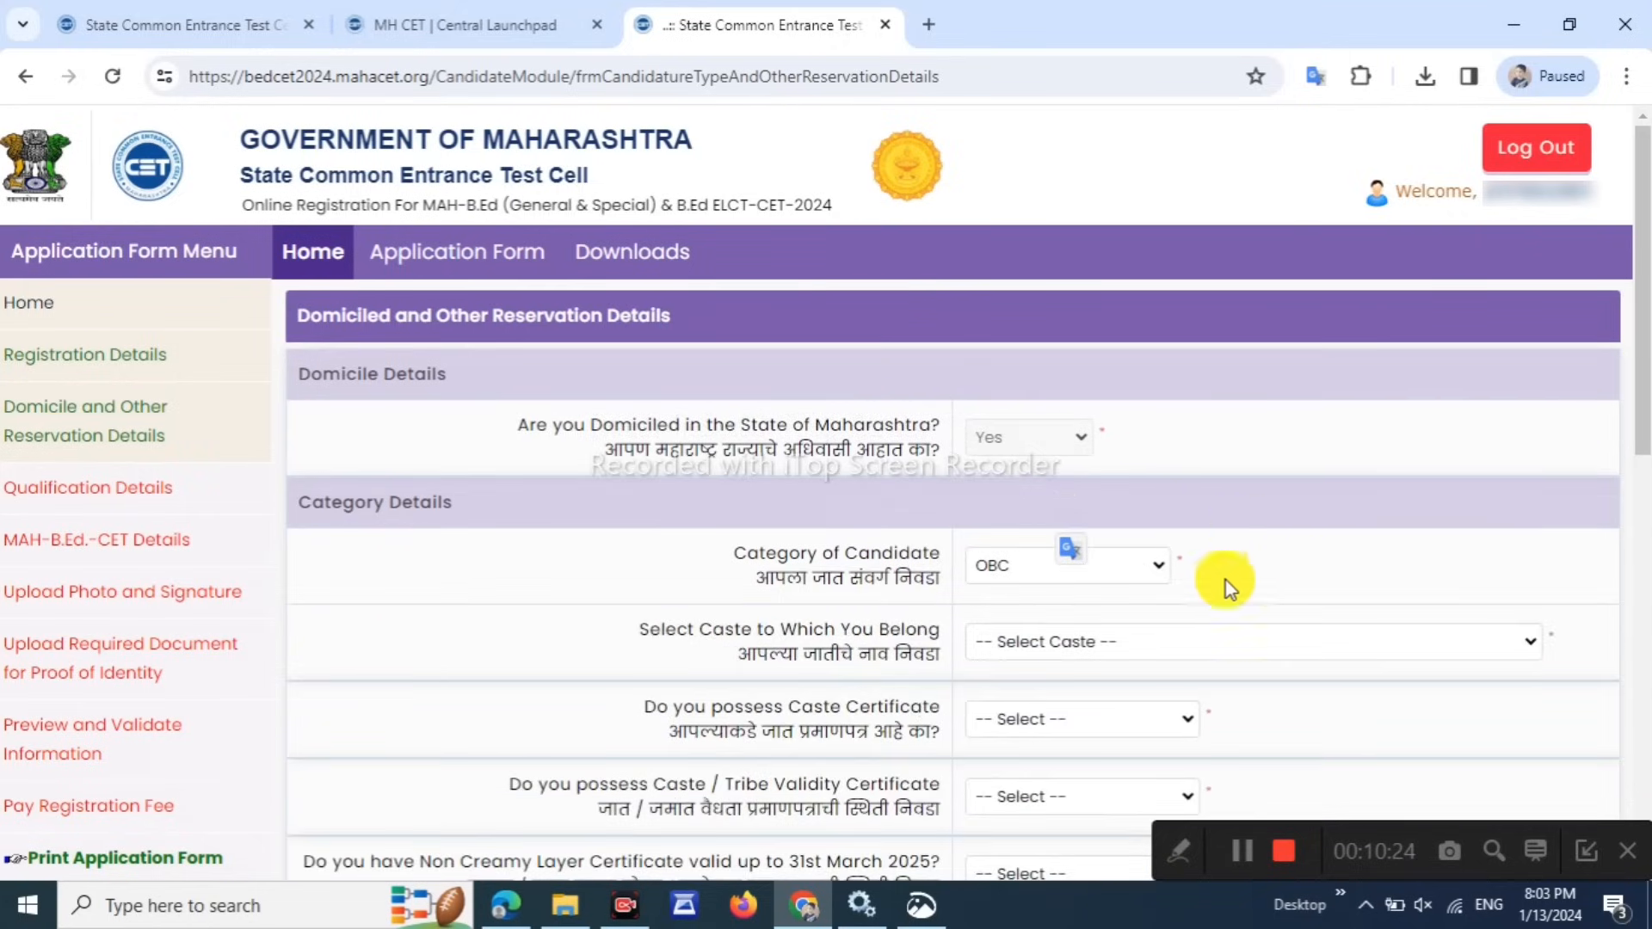
Briefly switch the category to Open, then set it back to OBC
scroll(734, 614, "down", 2)
left_click_drag(712, 513, 1095, 535)
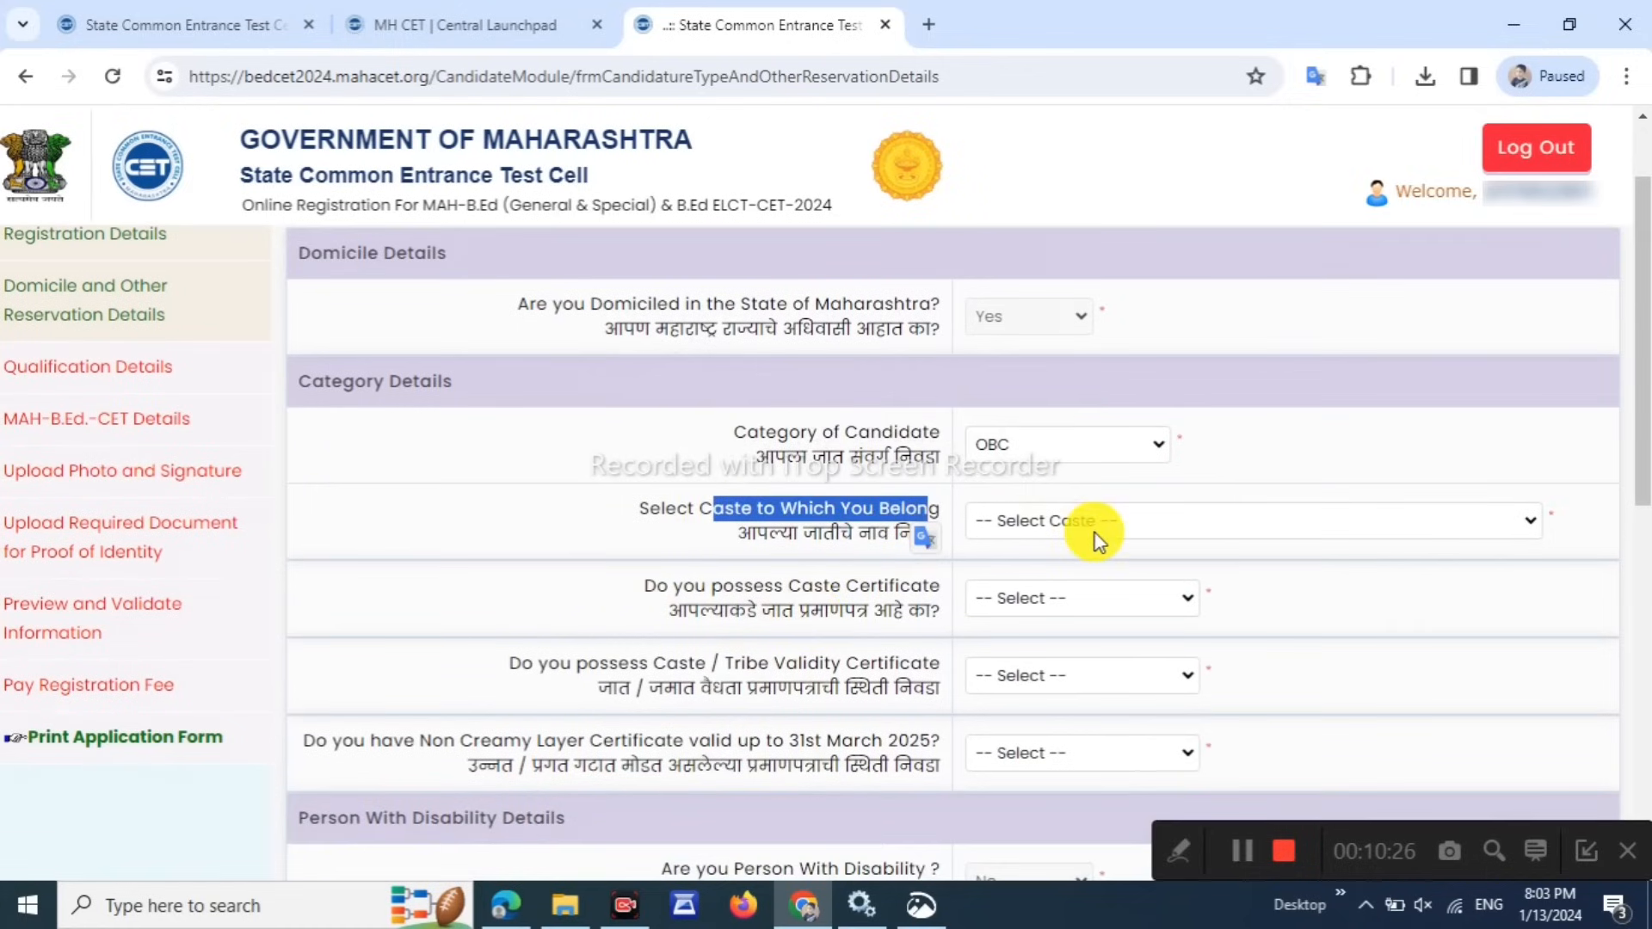
left_click(1095, 534)
left_click(1326, 586)
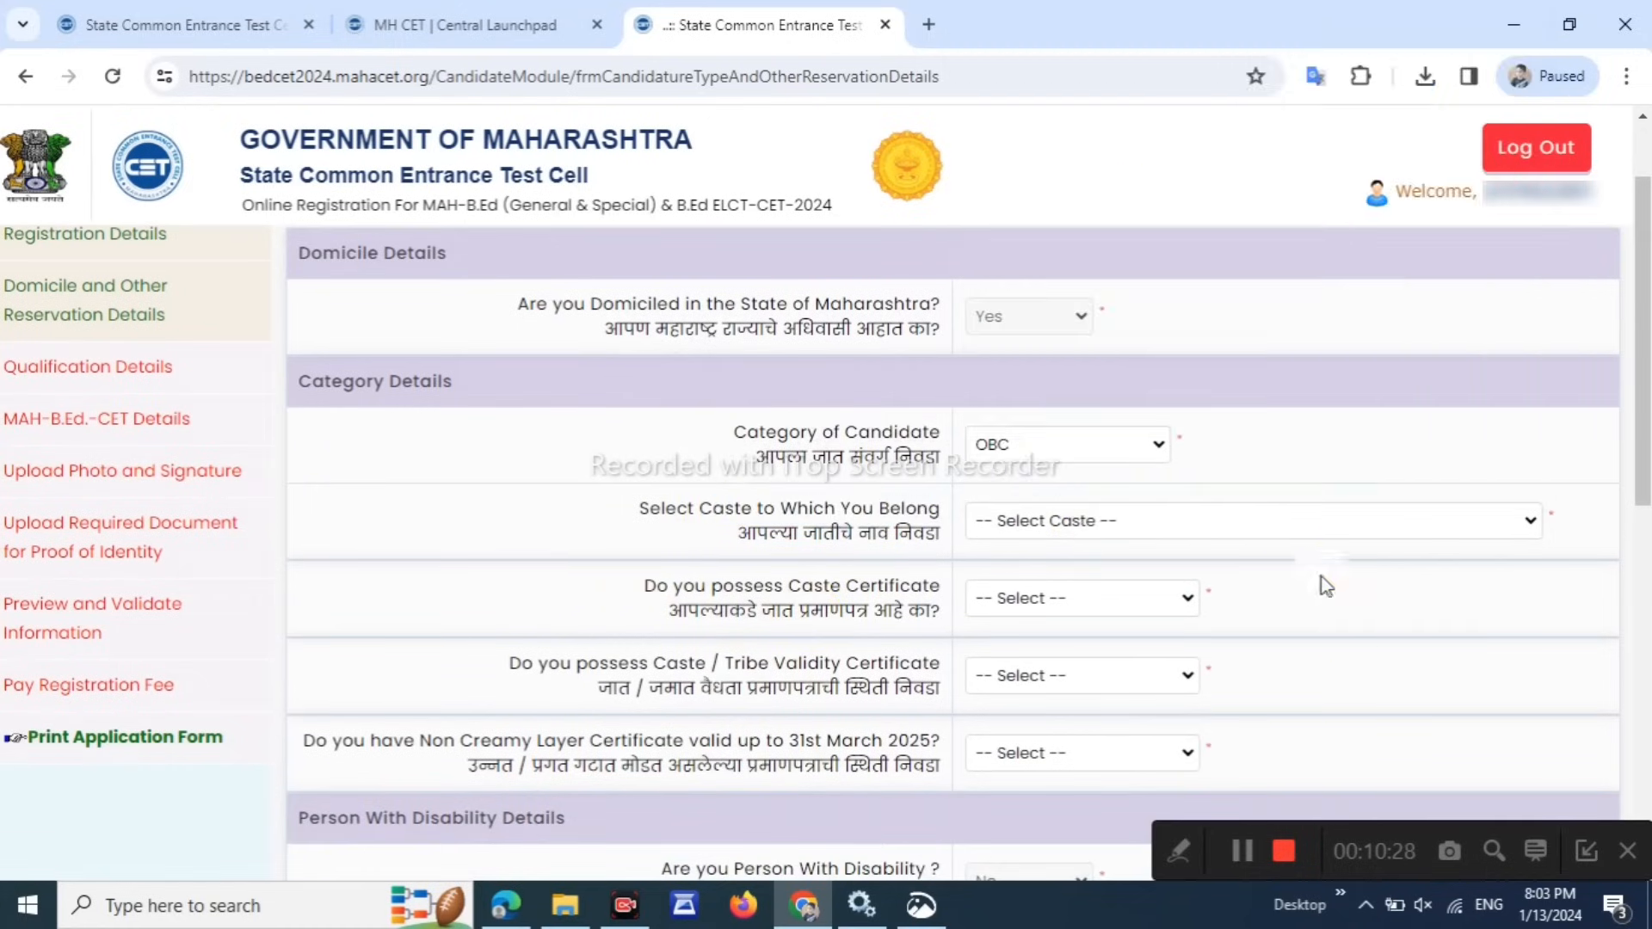
left_click(998, 442)
left_click(1040, 500)
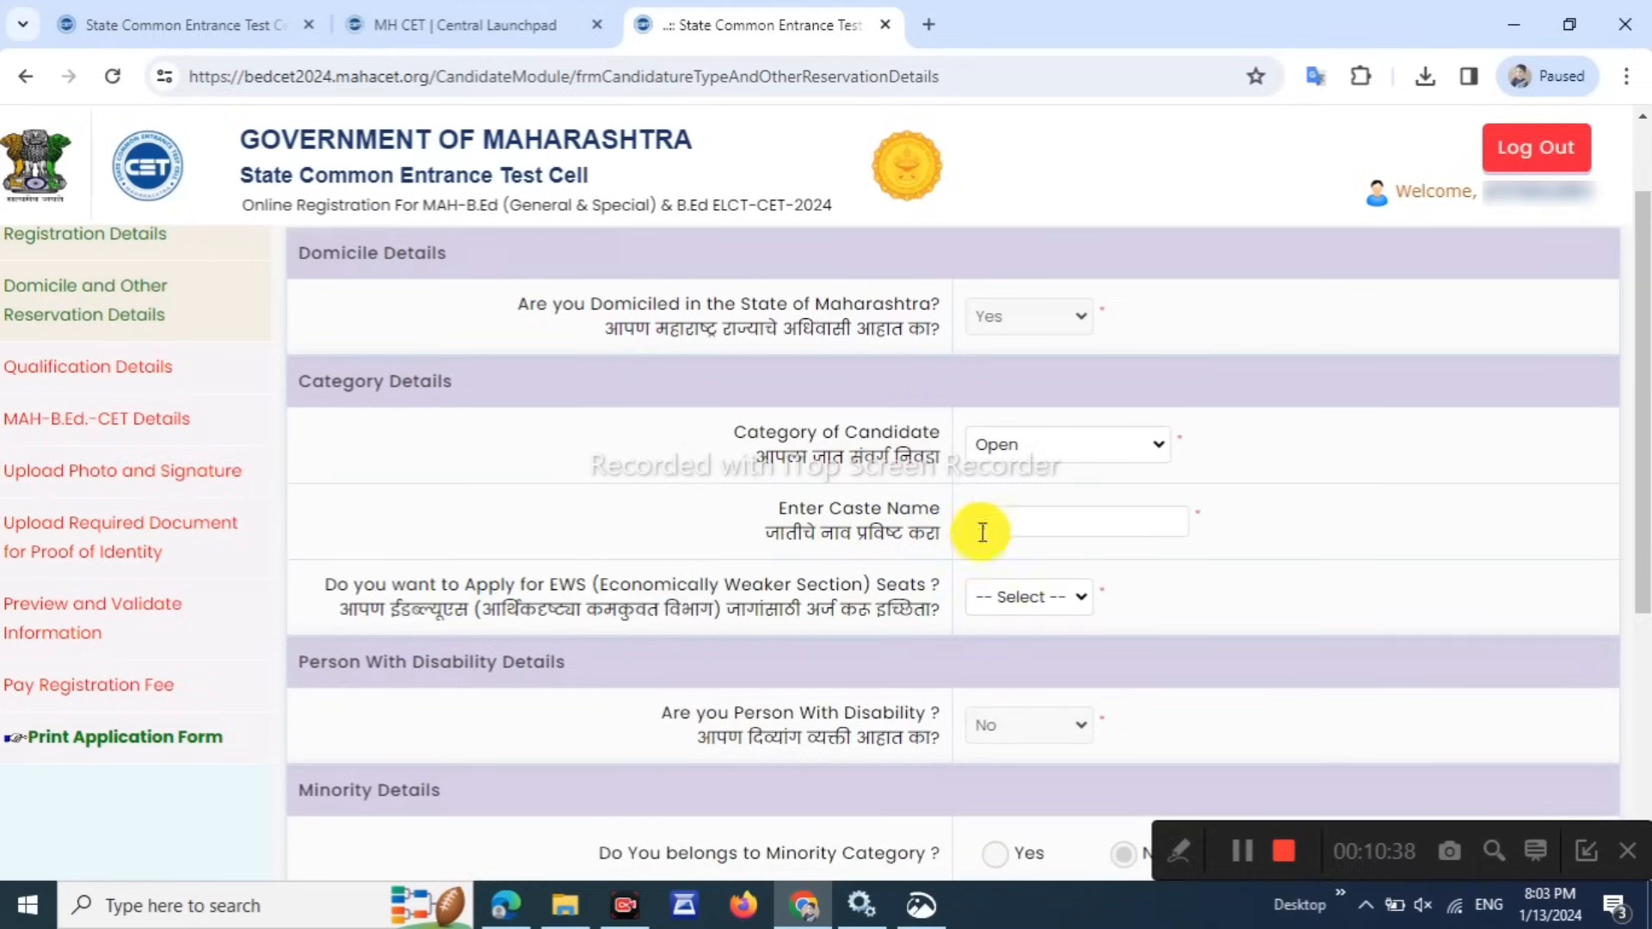
left_click(1080, 444)
left_click(1041, 680)
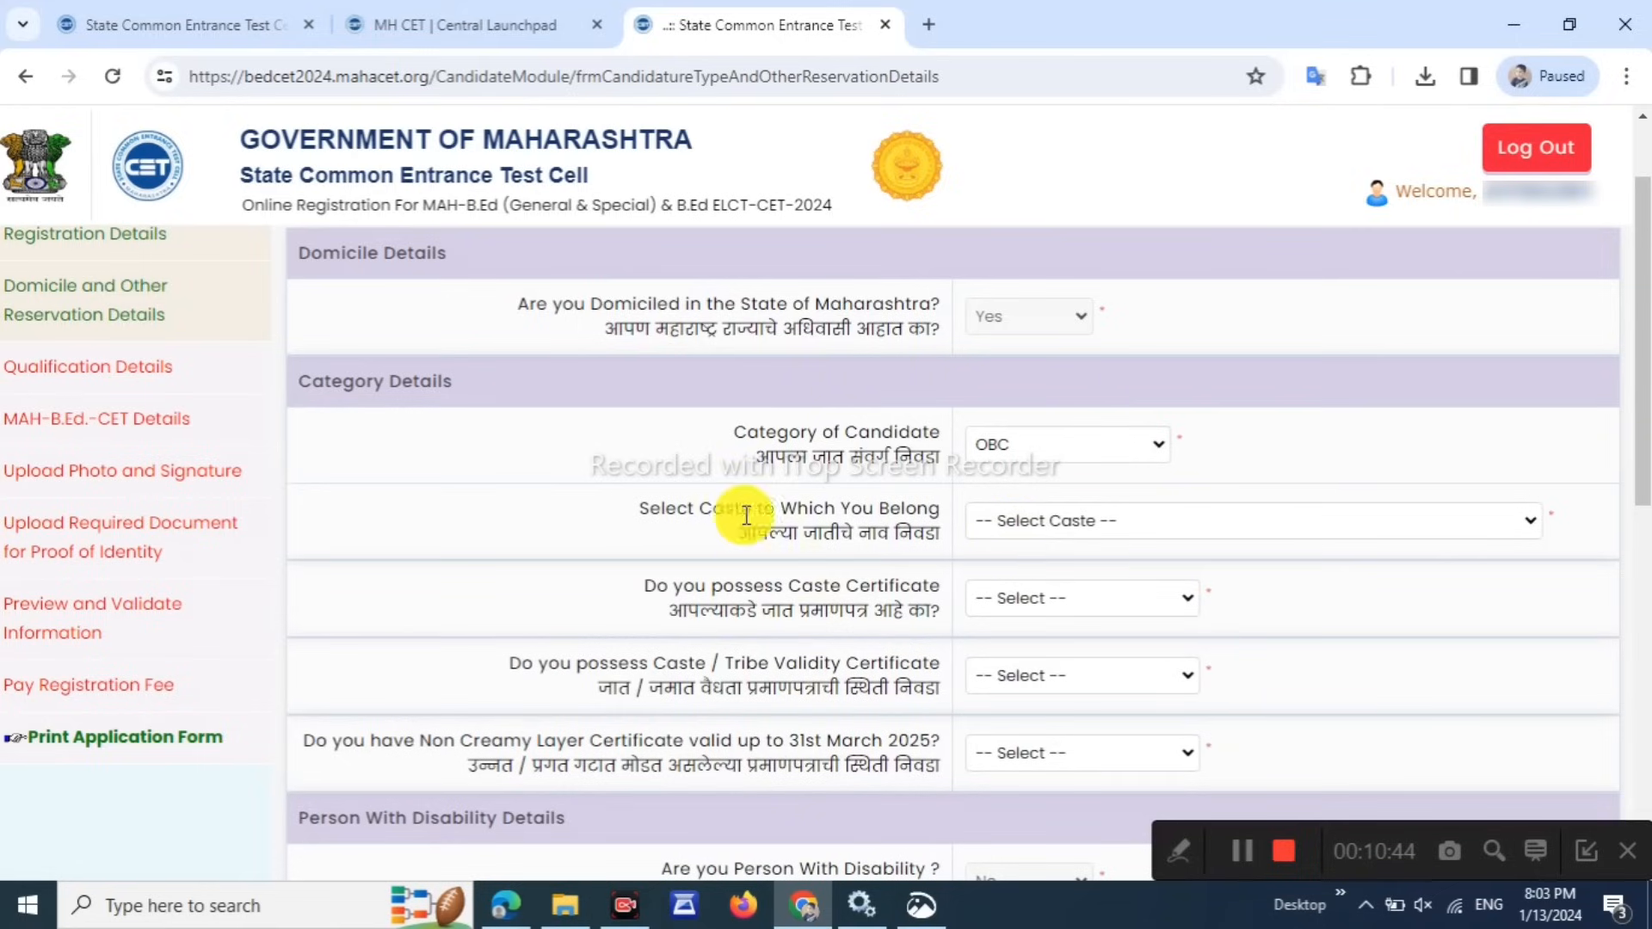
Choose Mali (182) as the caste and mark the caste certificate as Available
left_click_drag(677, 510, 877, 509)
left_click(937, 567)
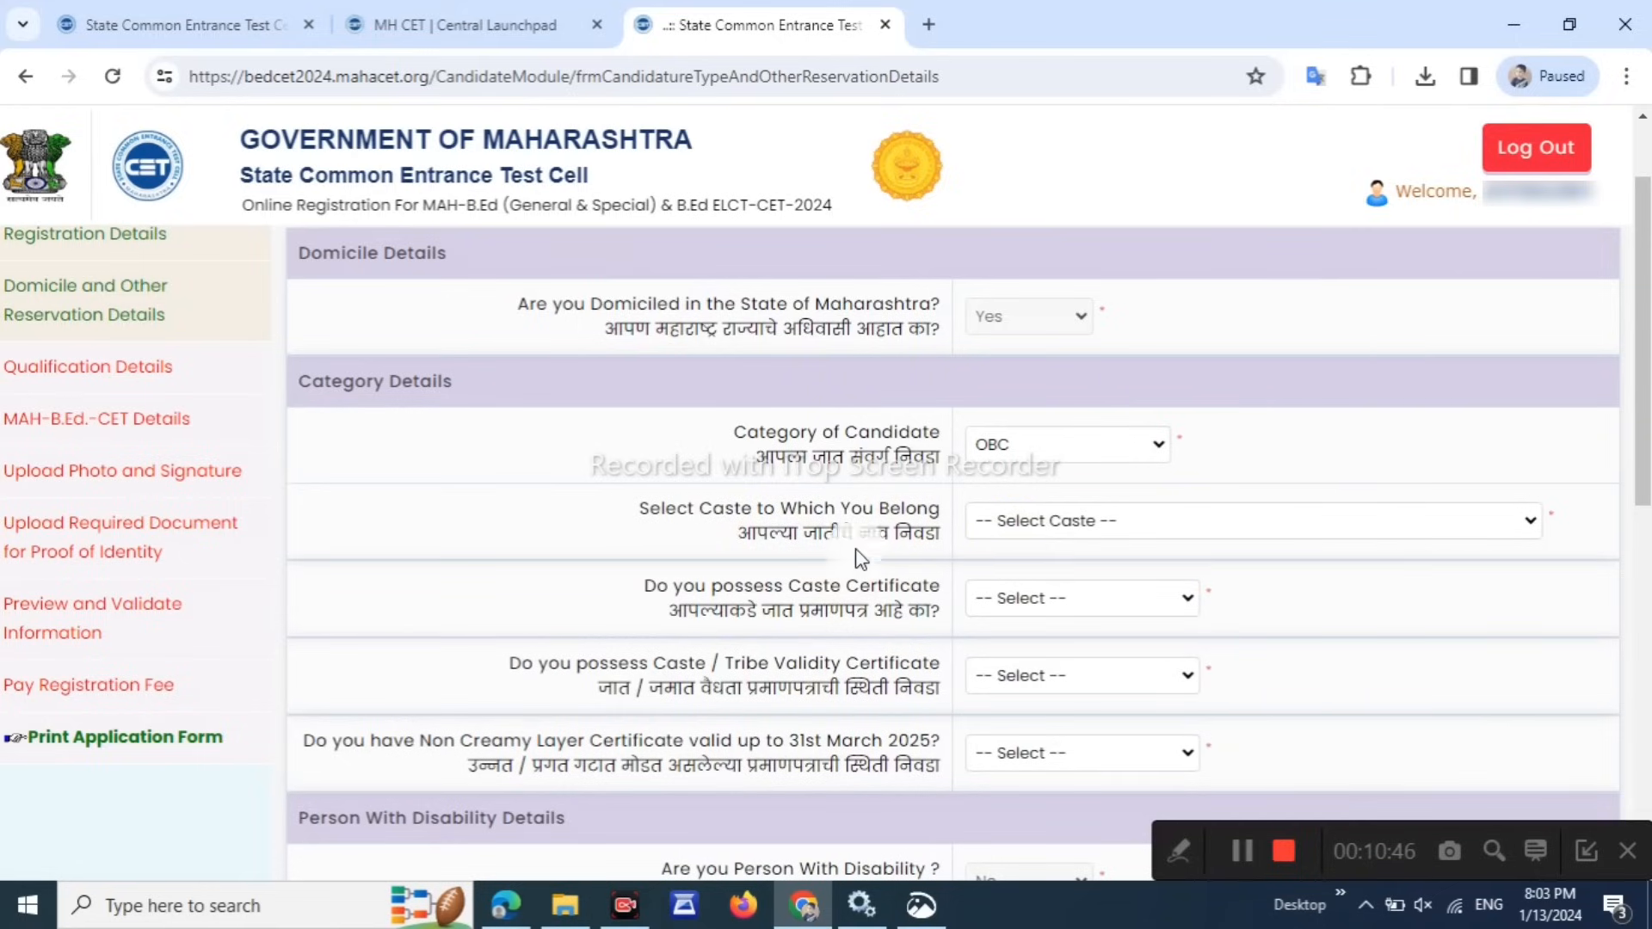
left_click(1067, 538)
scroll(1069, 309, "down", 5)
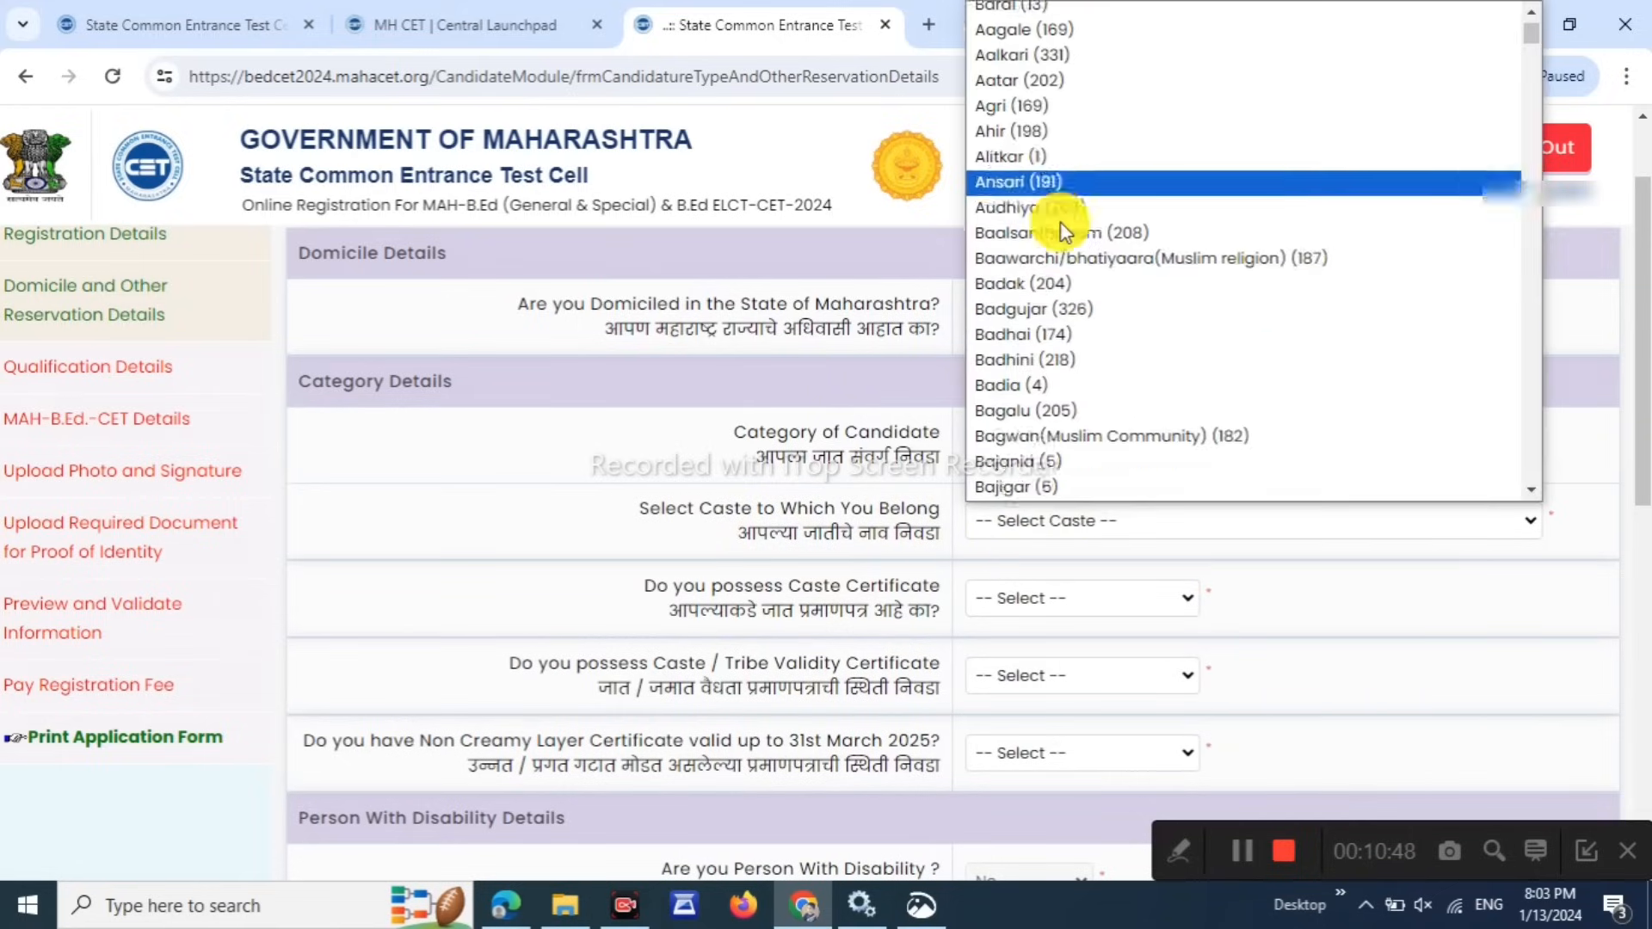
scroll(1080, 297, "down", 20)
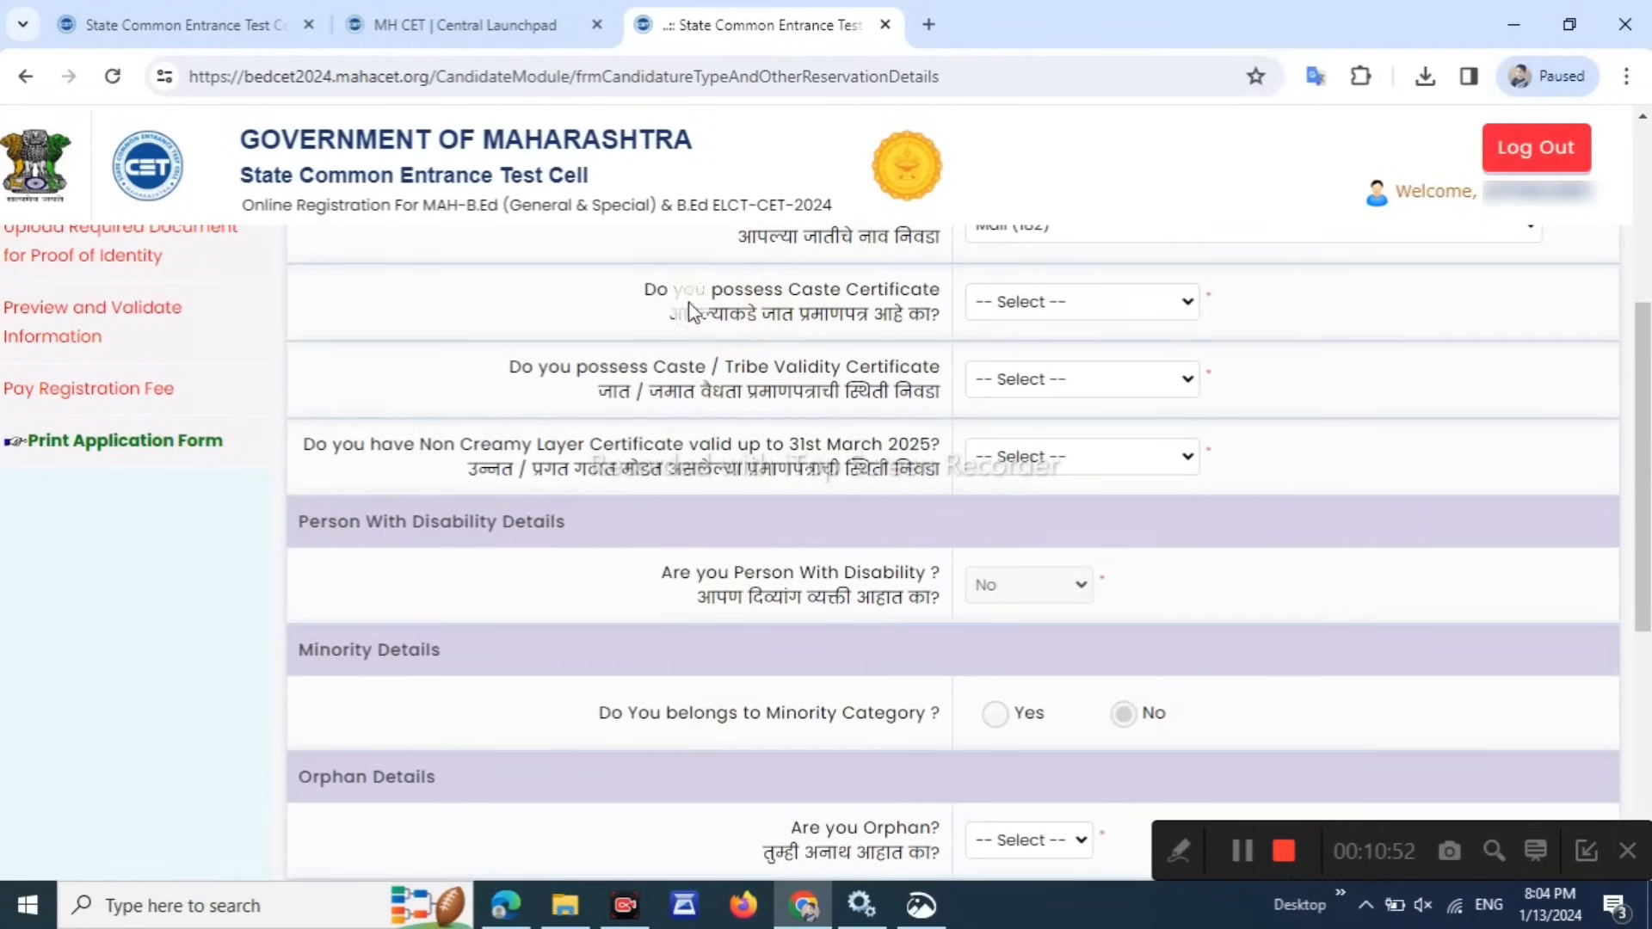
left_click_drag(684, 292, 870, 293)
left_click(1033, 301)
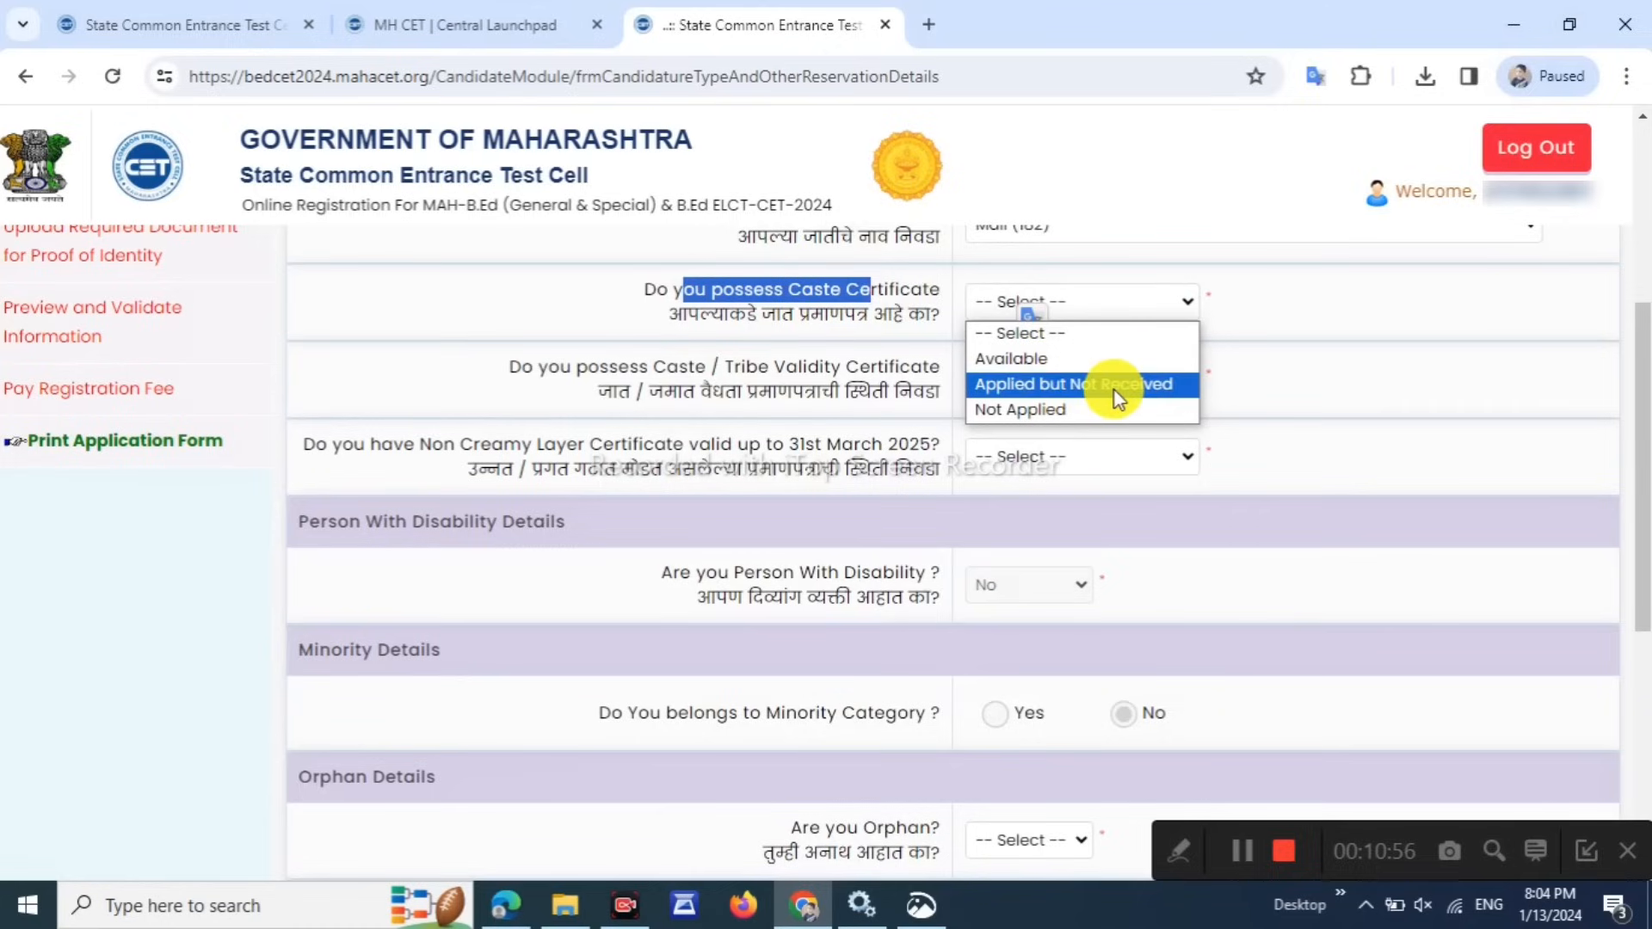
left_click(1034, 358)
scroll(1273, 325, "up", 1)
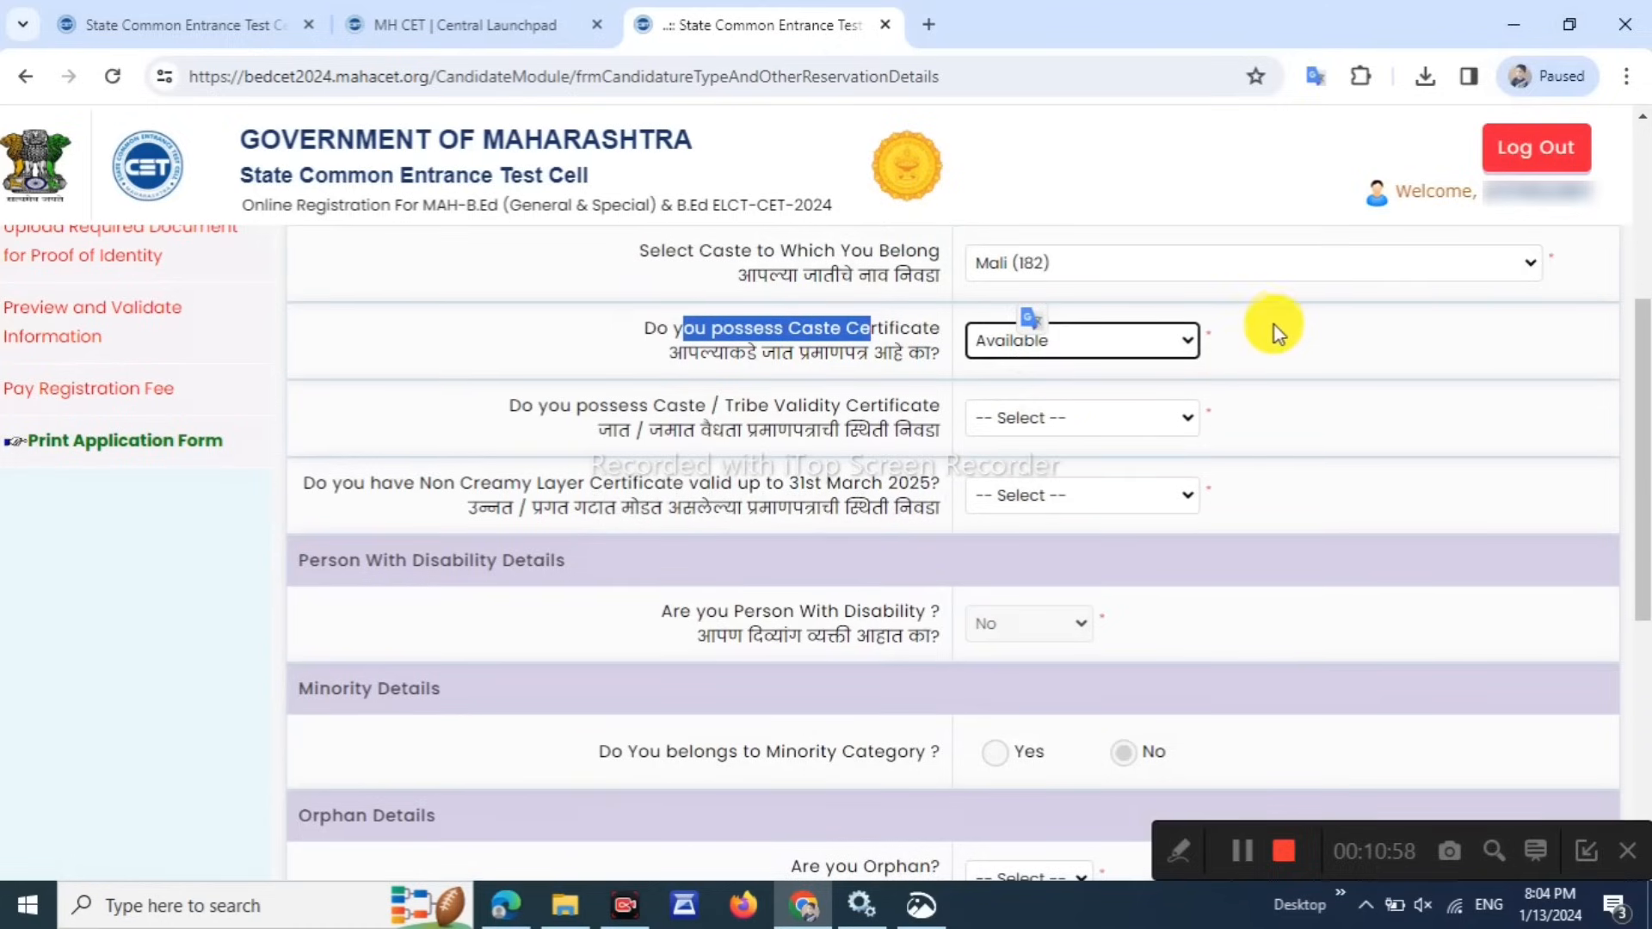
left_click(1278, 328)
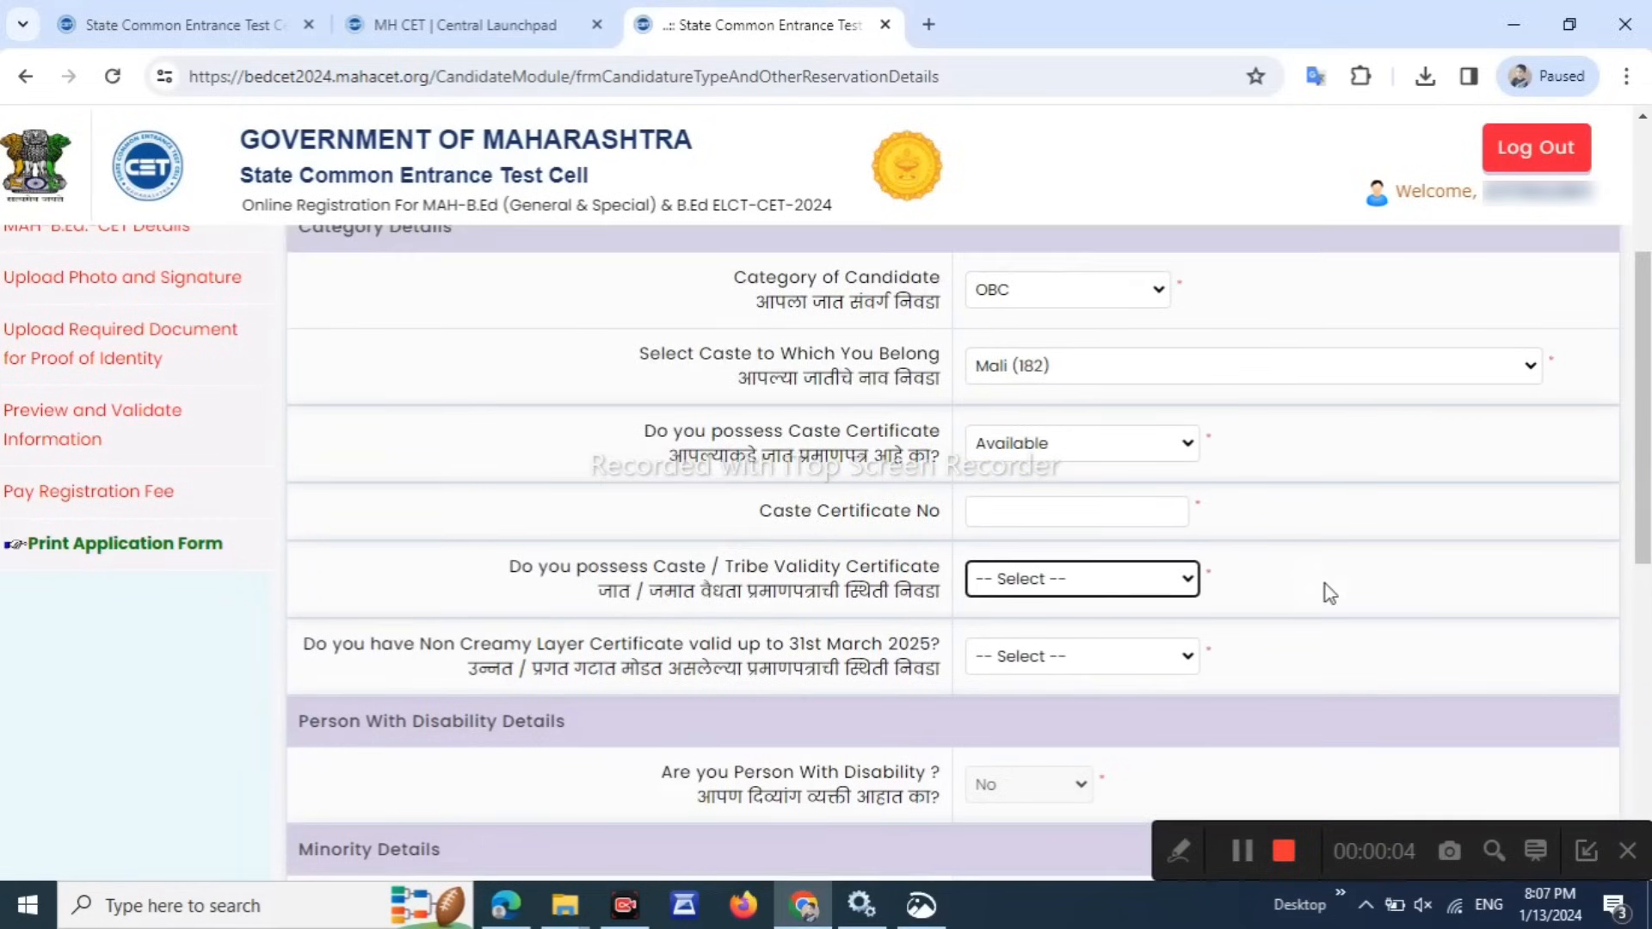
Set the Caste / Tribe Validity Certificate answer to Not Applied
scroll(1301, 585, "down", 1)
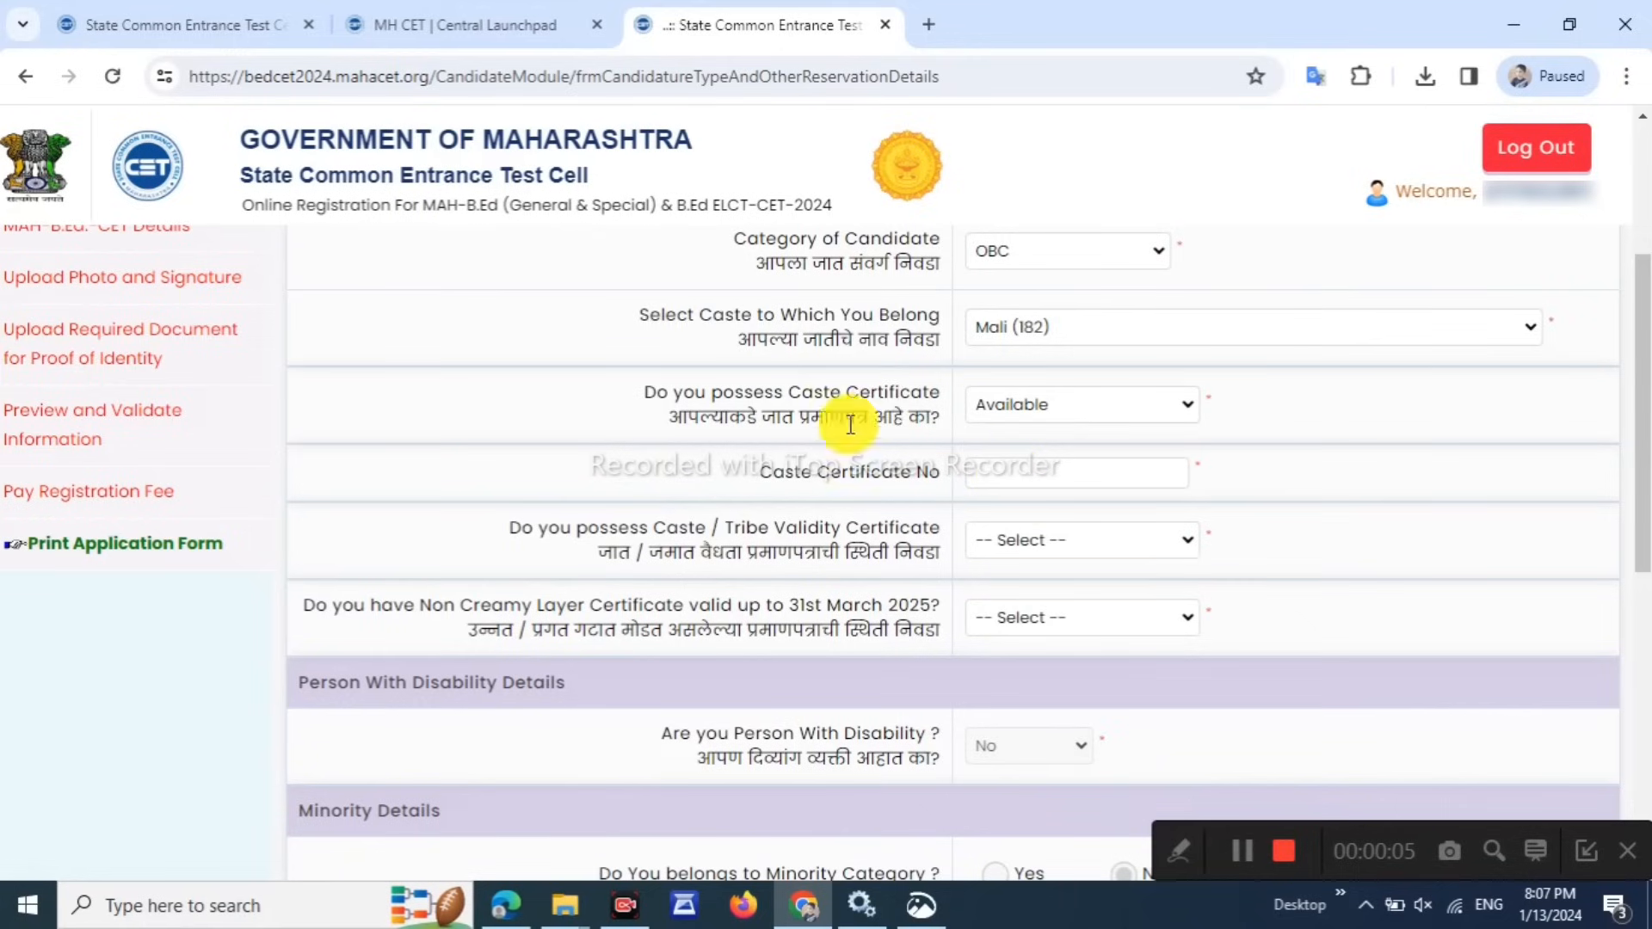
left_click_drag(738, 473, 984, 472)
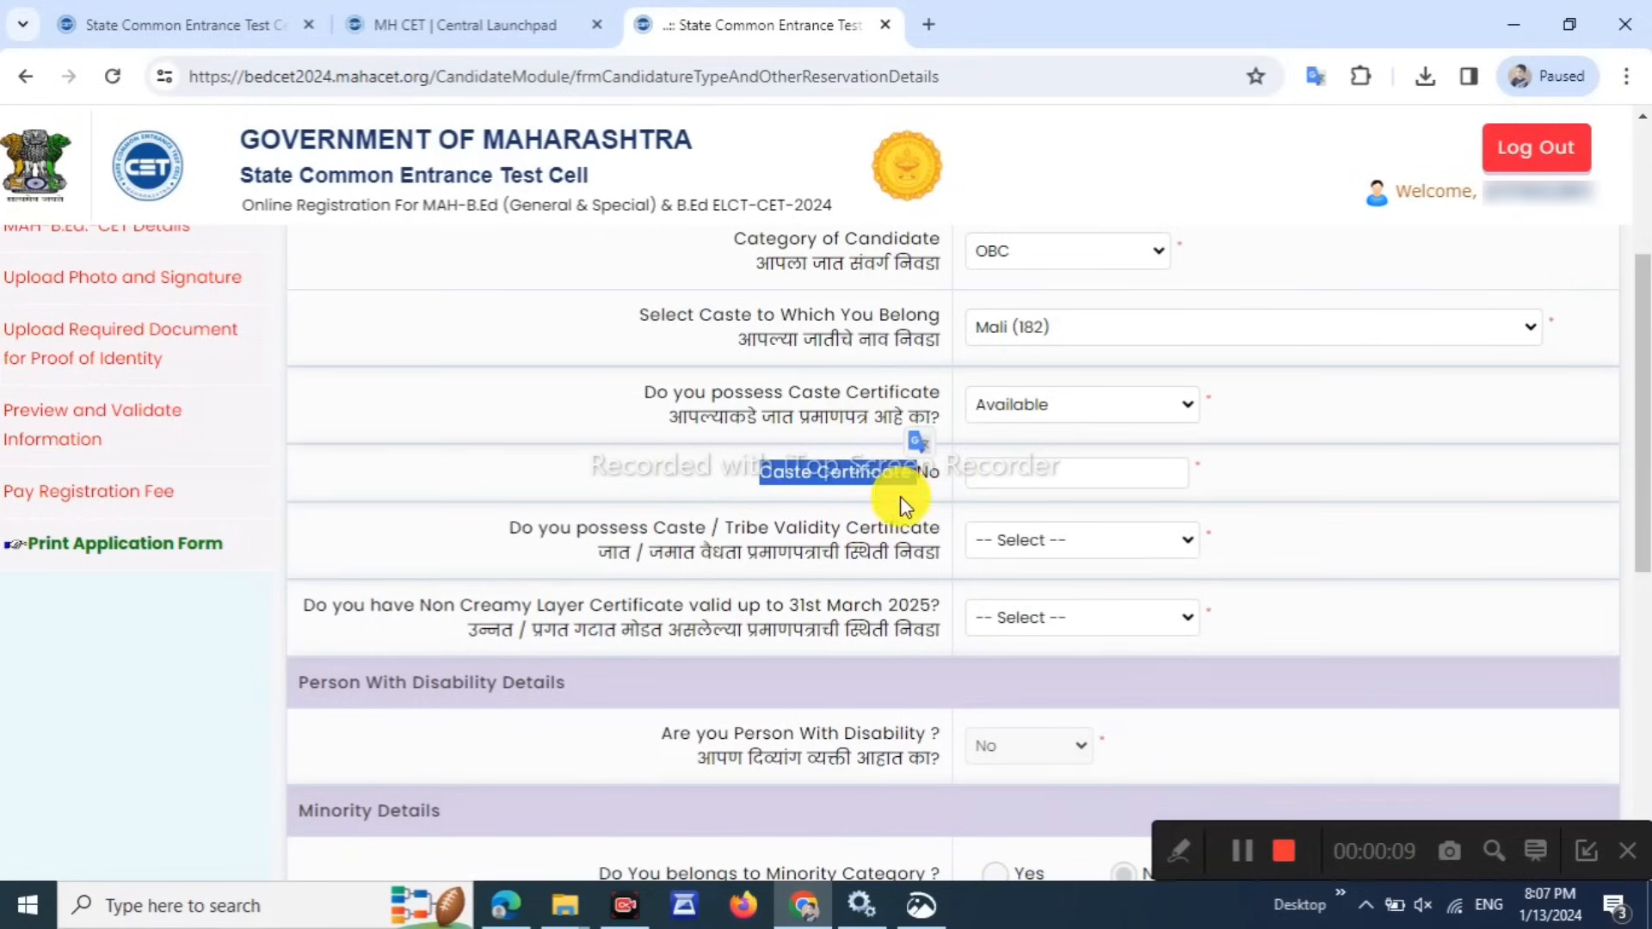
left_click(1067, 488)
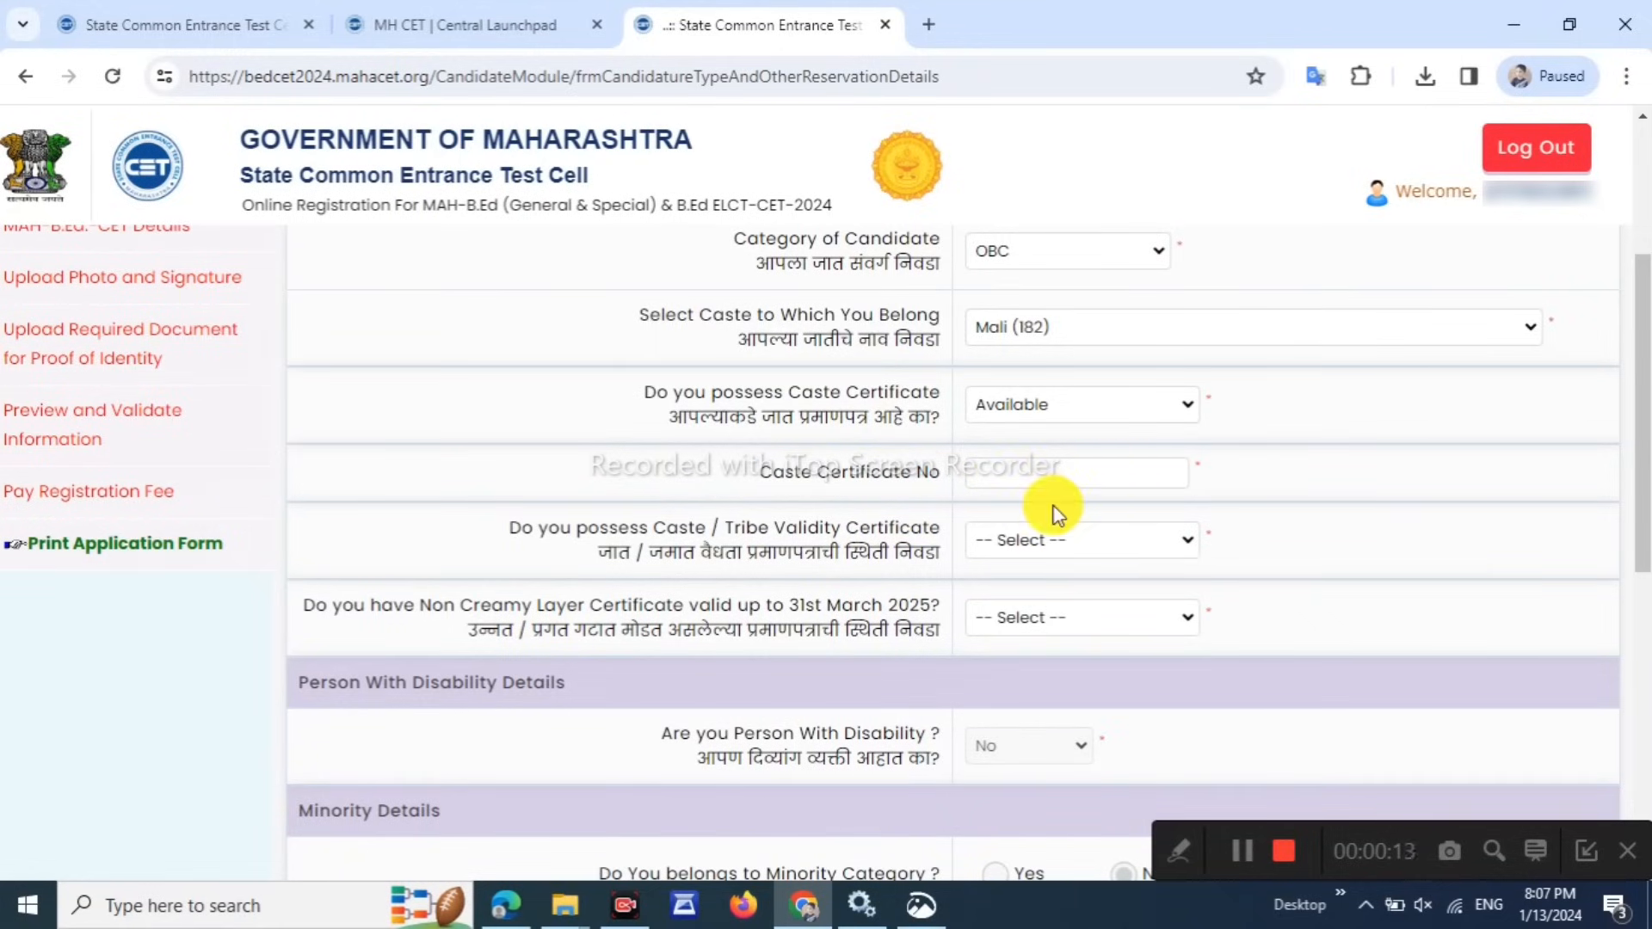
scroll(1054, 508, "down", 2)
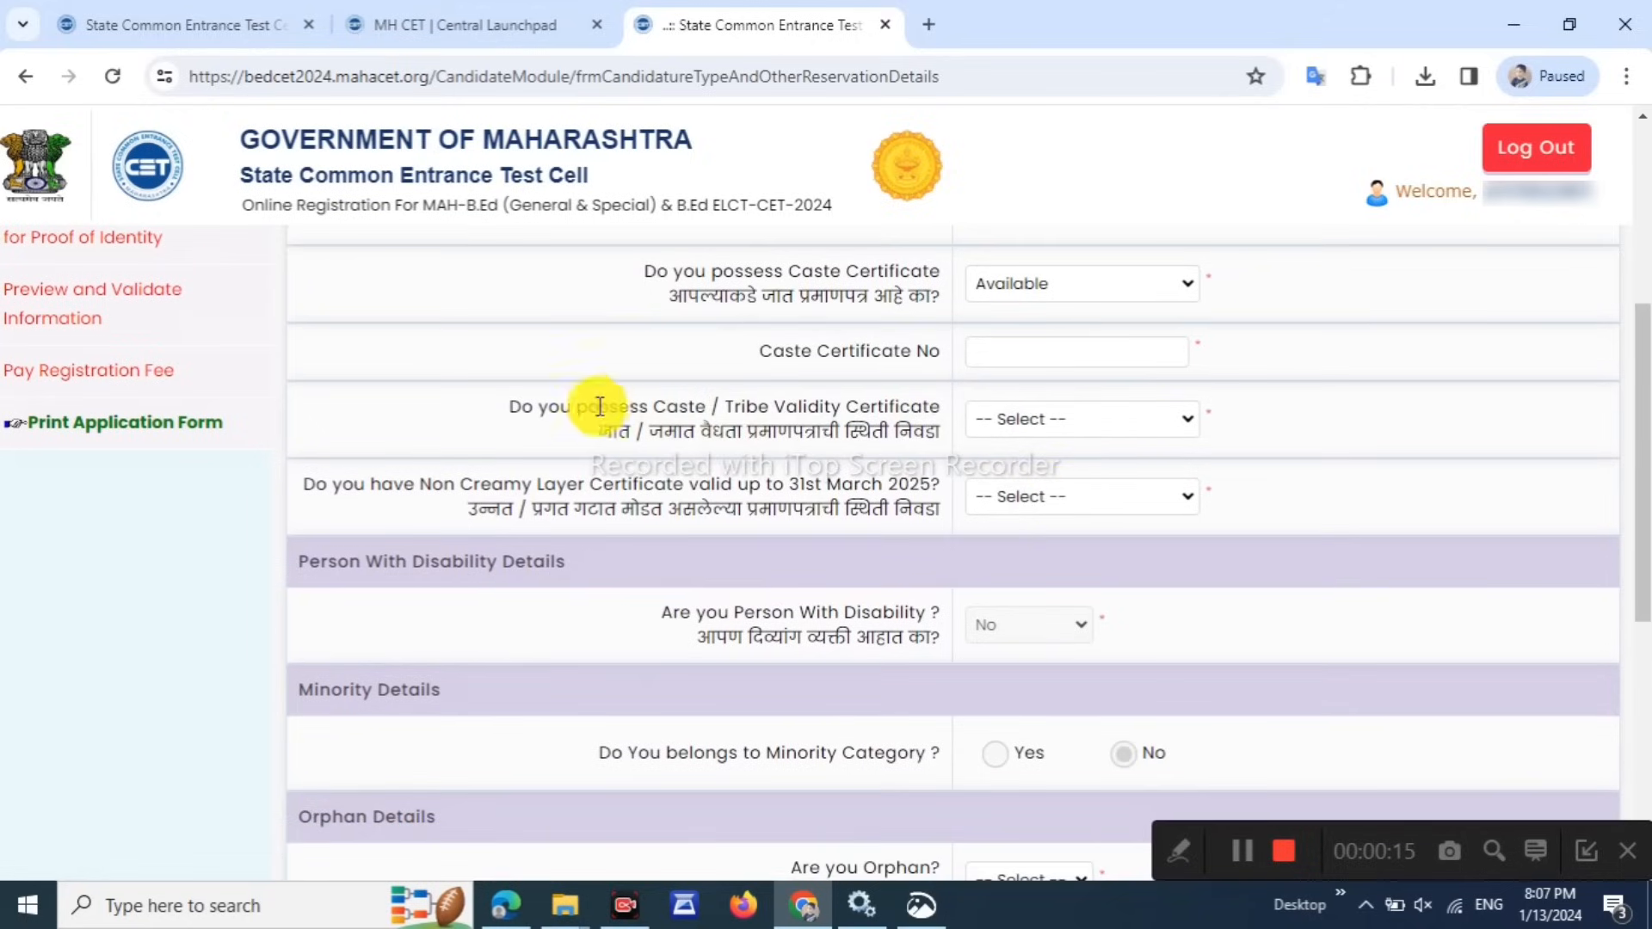
left_click_drag(640, 406, 933, 413)
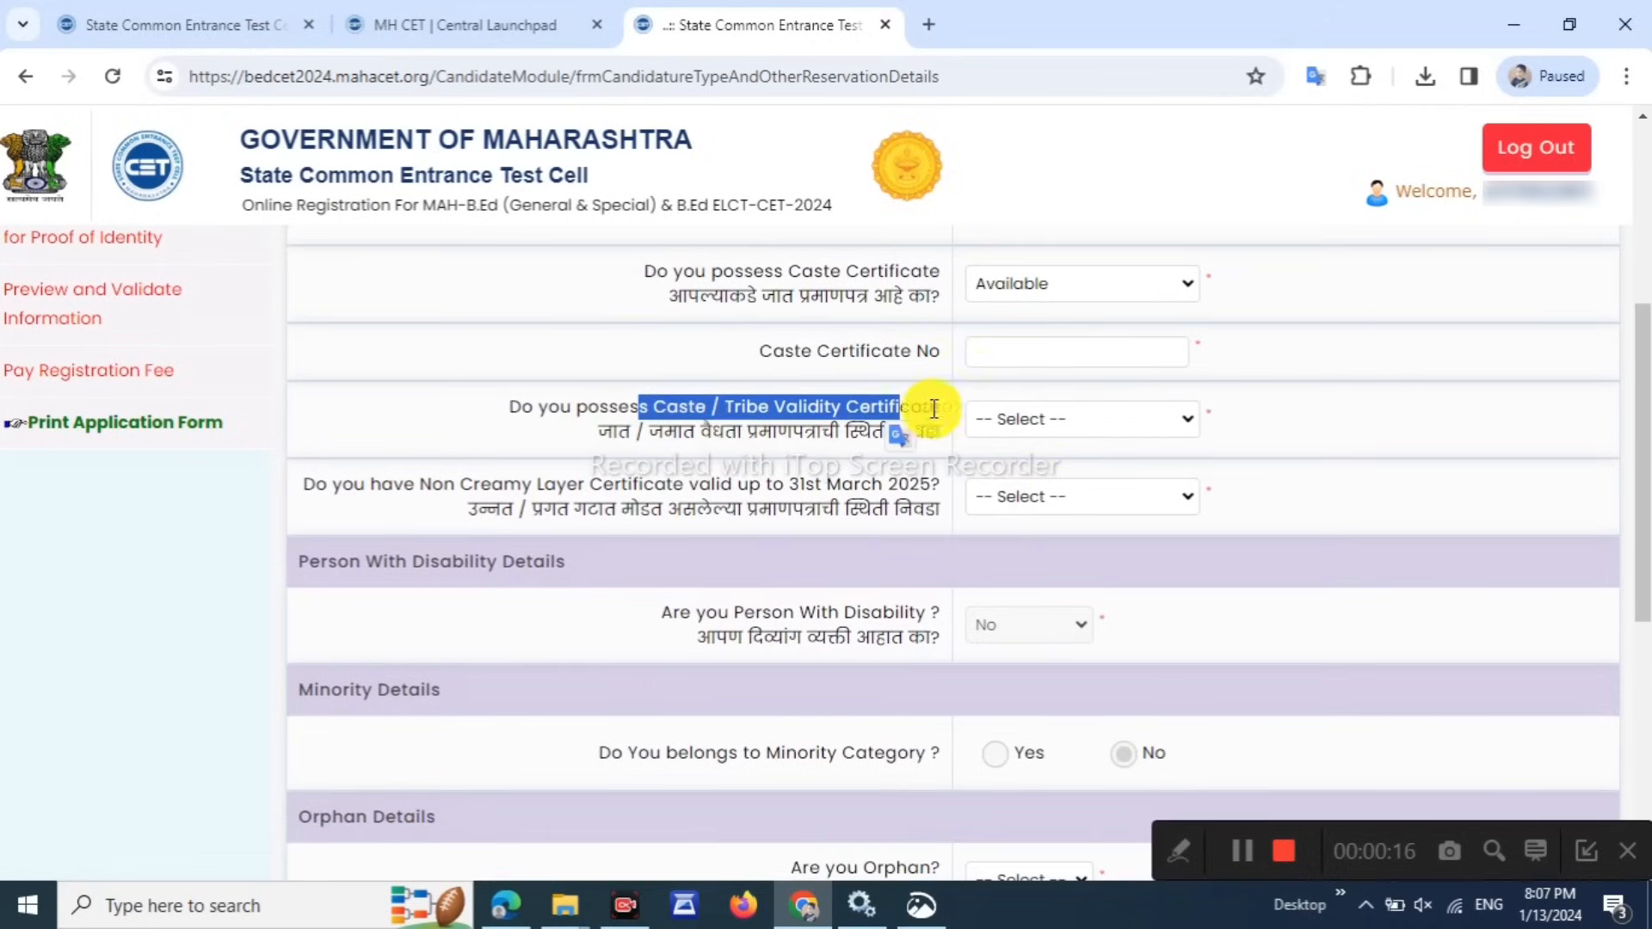
left_click(1055, 427)
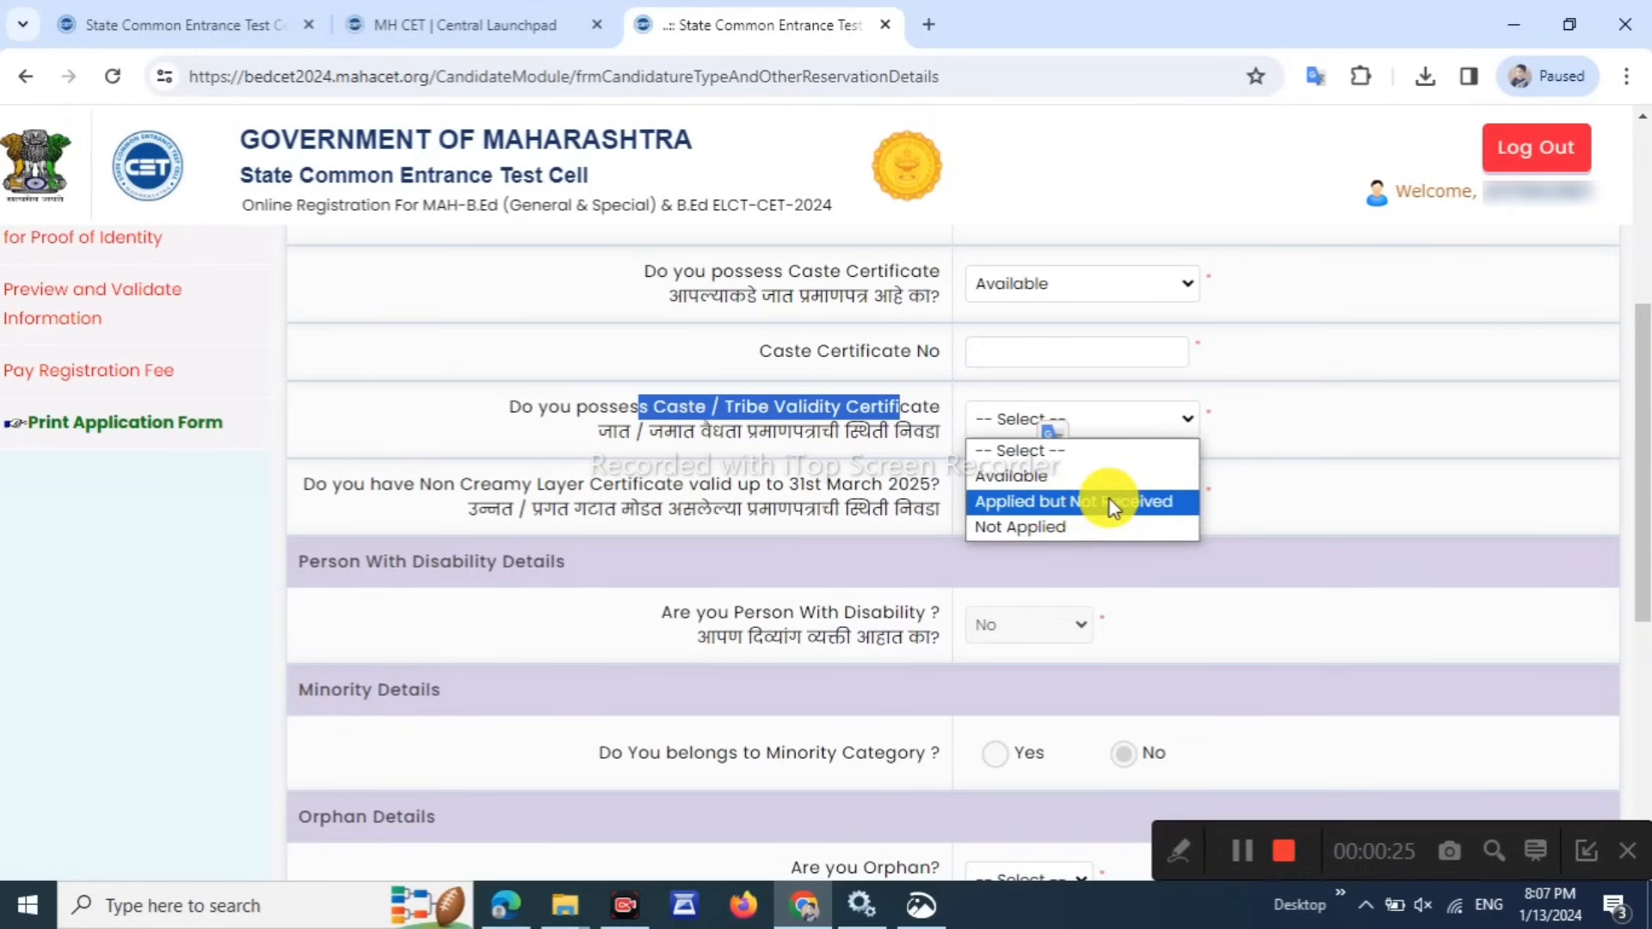
left_click(1066, 528)
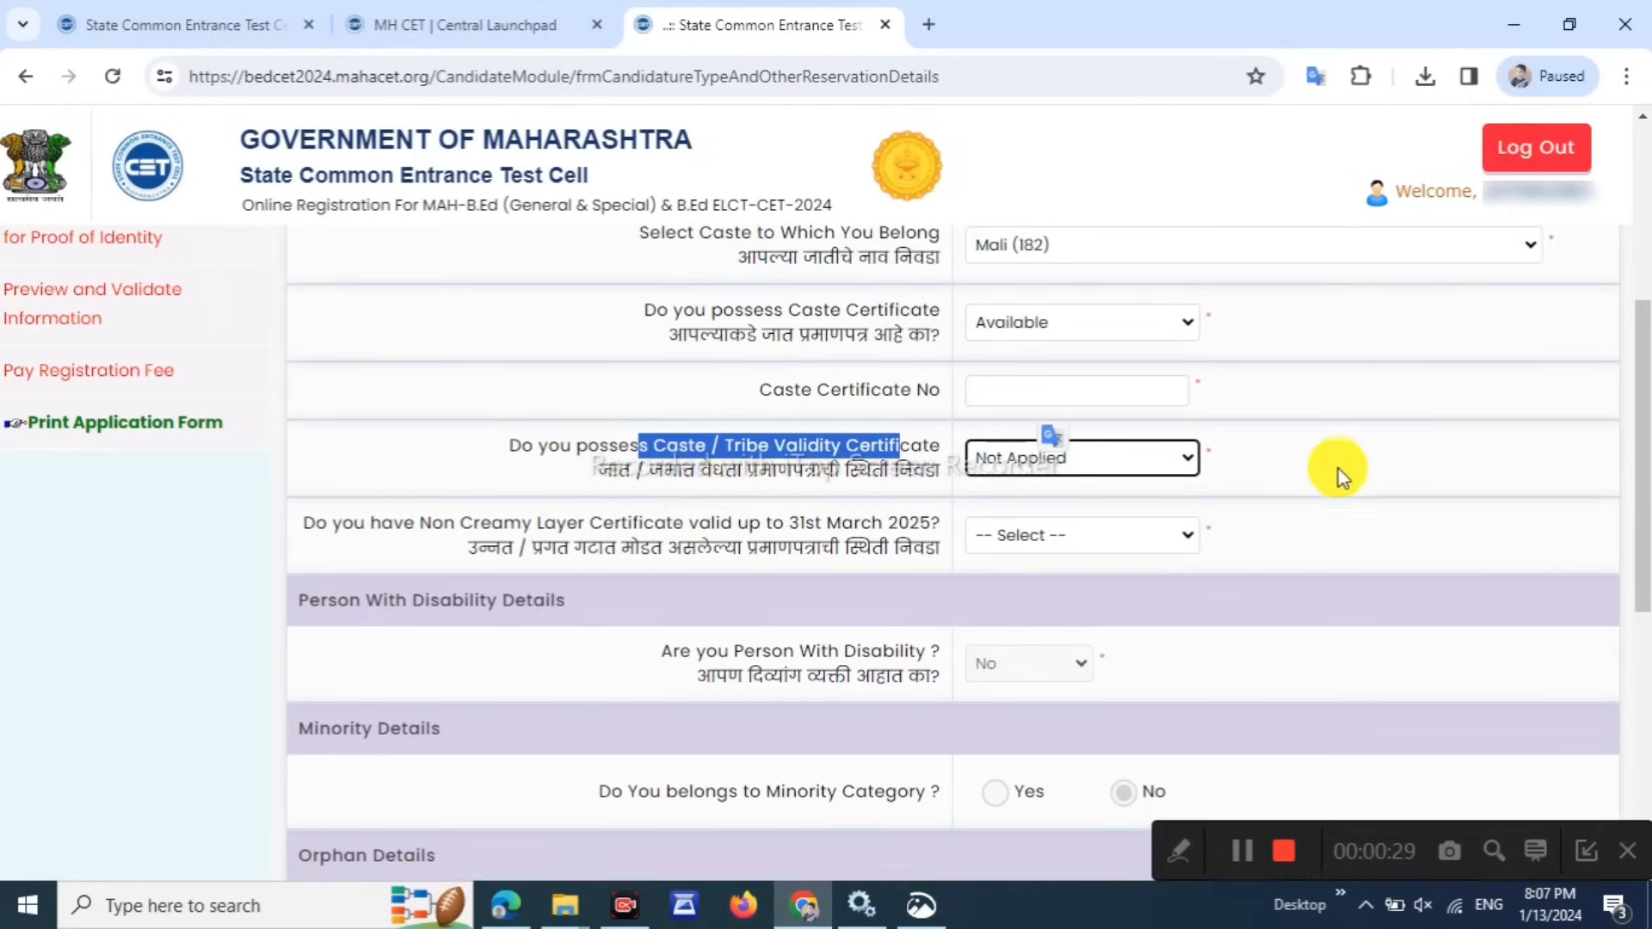
Mark the Non Creamy Layer Certificate as Available
scroll(1339, 466, "down", 1)
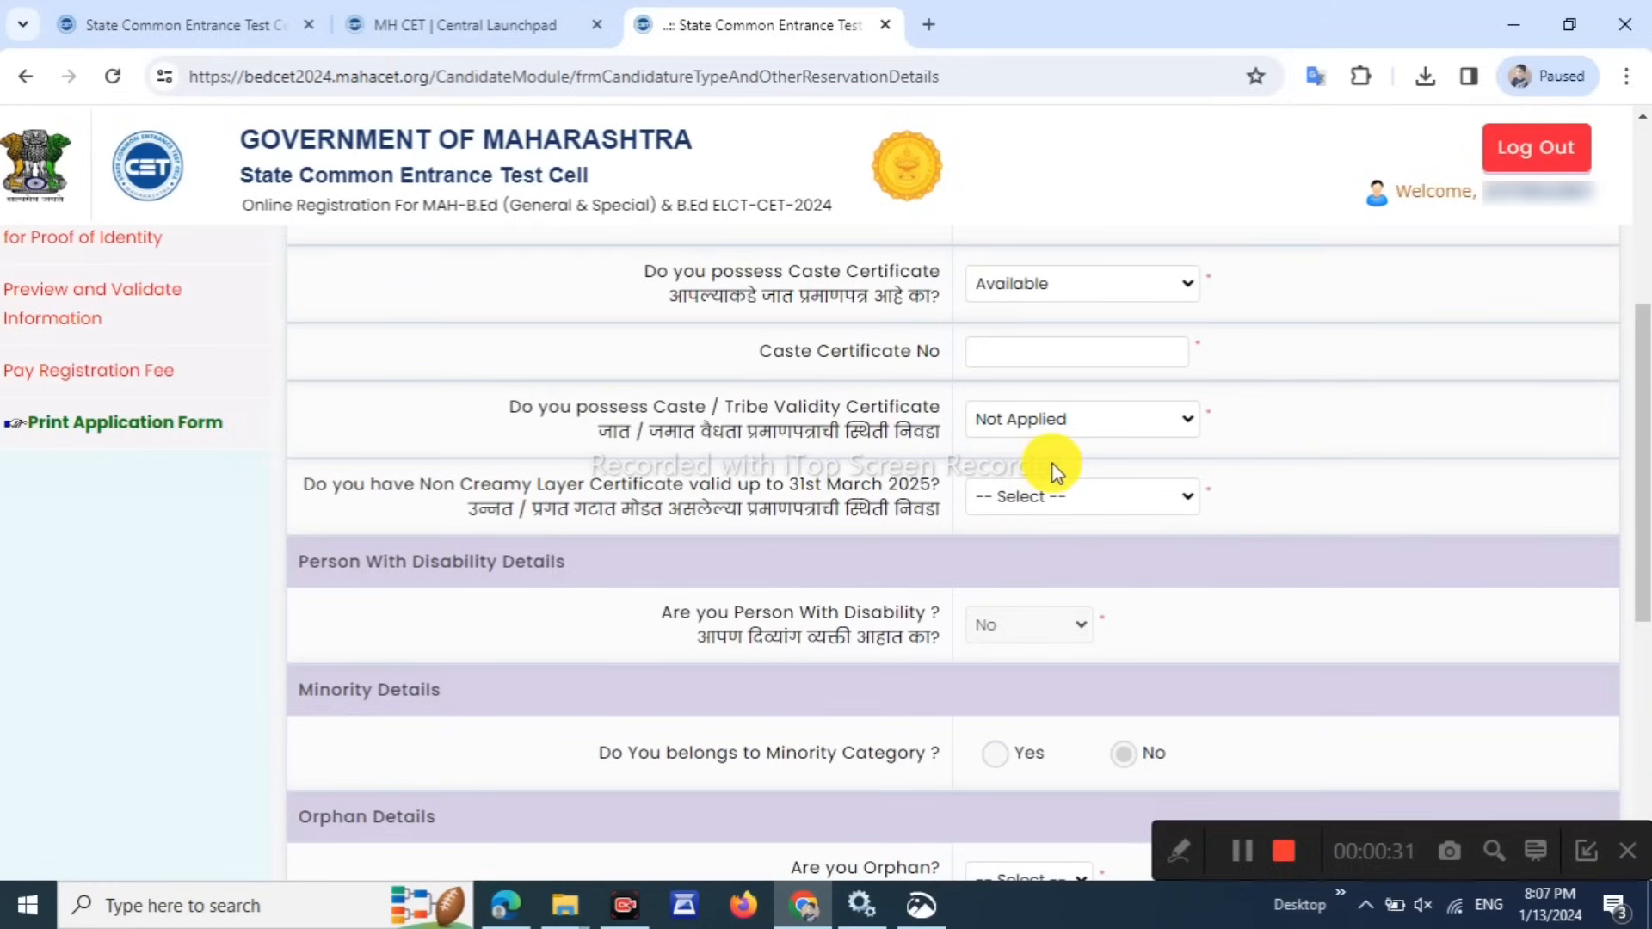
left_click_drag(416, 484, 883, 484)
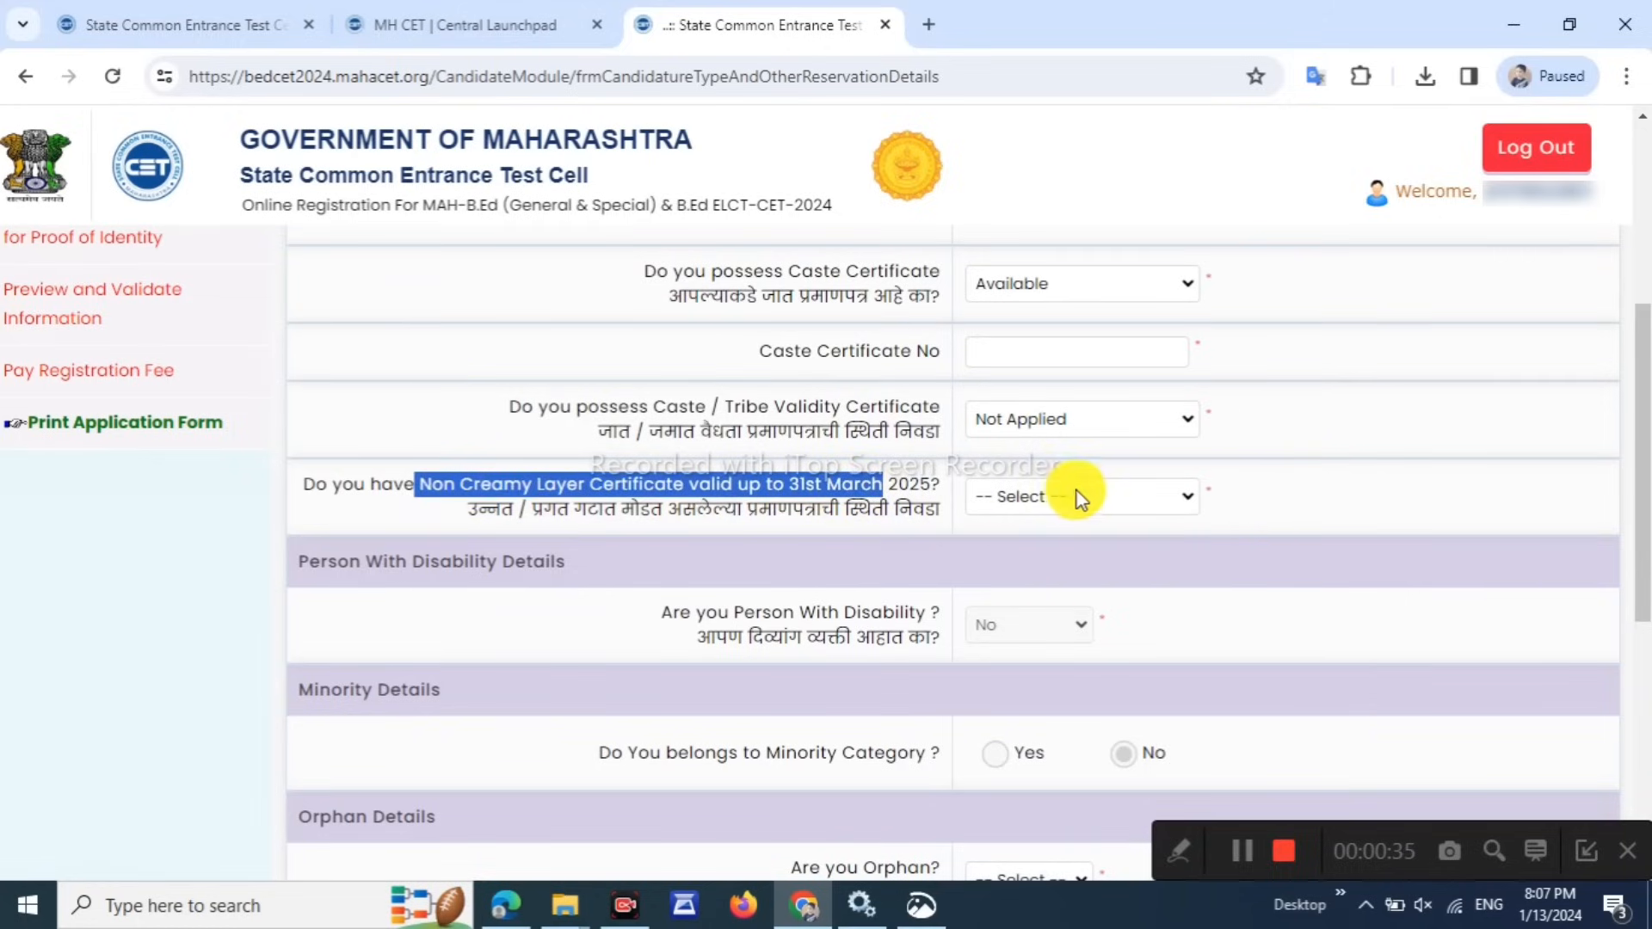
left_click(1118, 492)
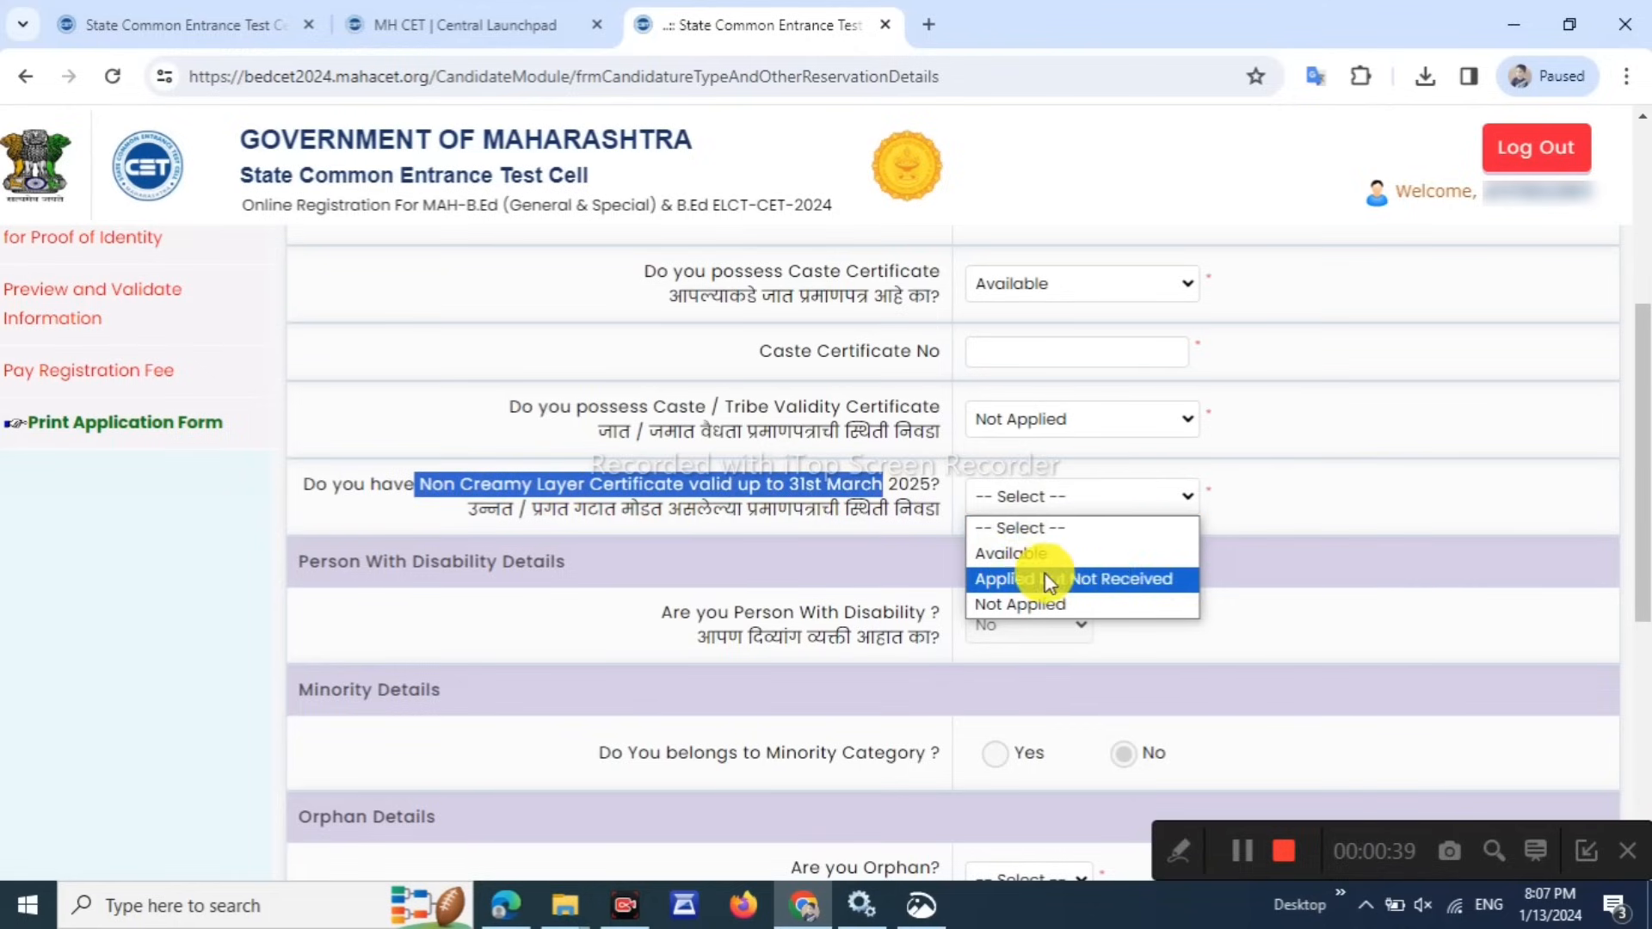
left_click(1015, 553)
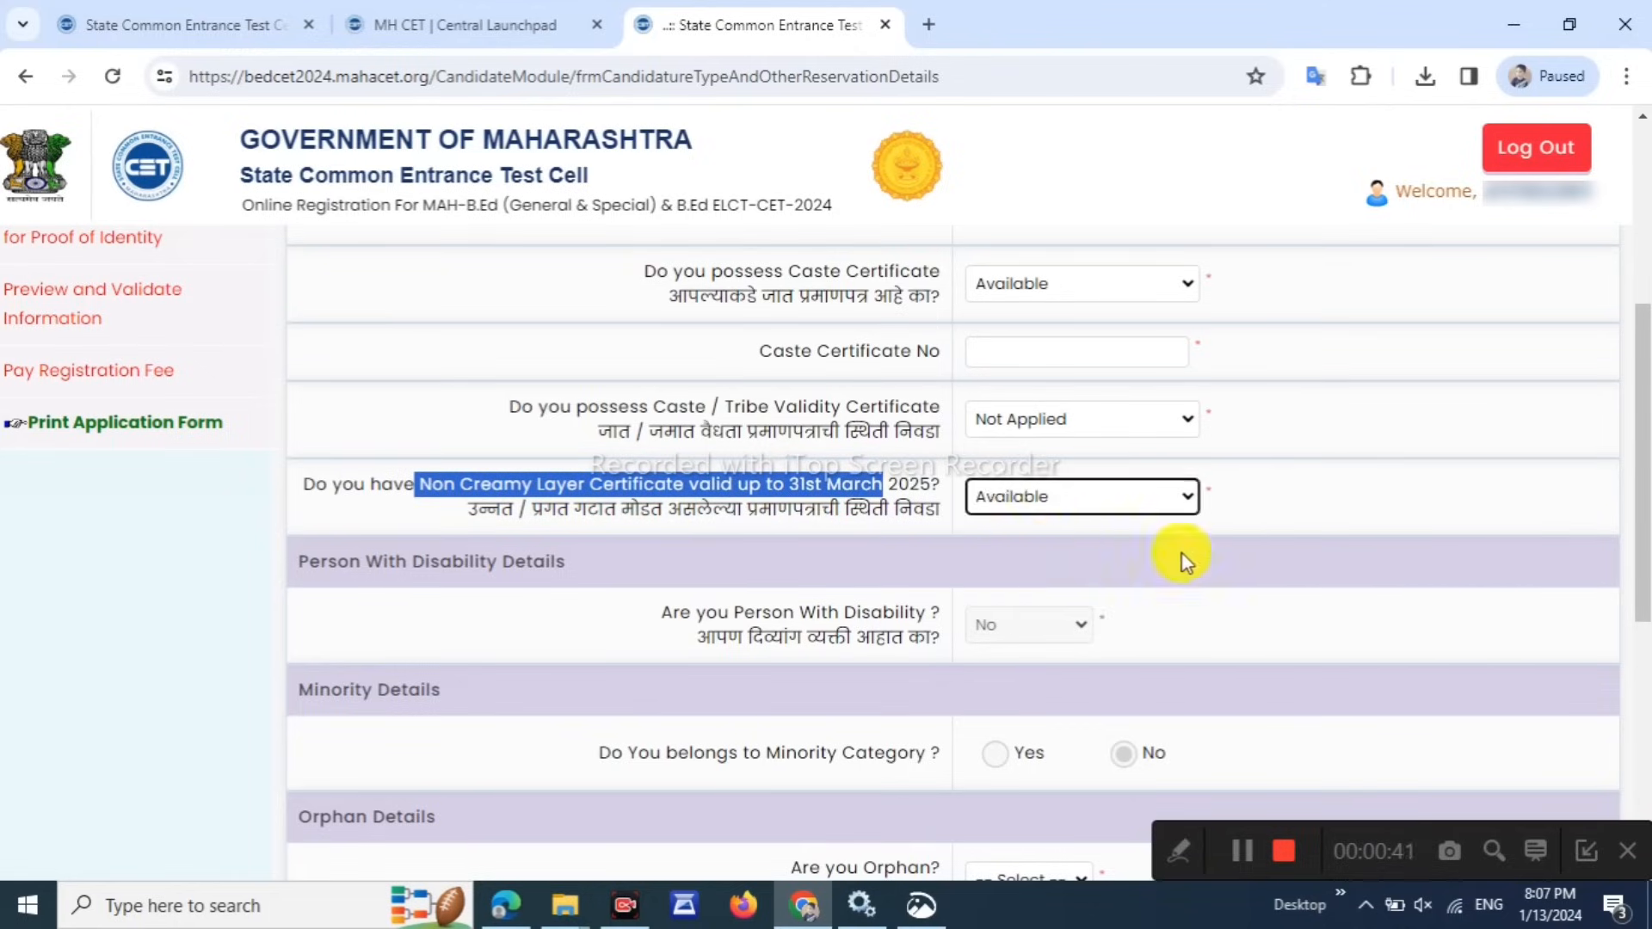
scroll(1282, 533, "up", 1)
left_click(1282, 533)
scroll(1275, 537, "down", 3)
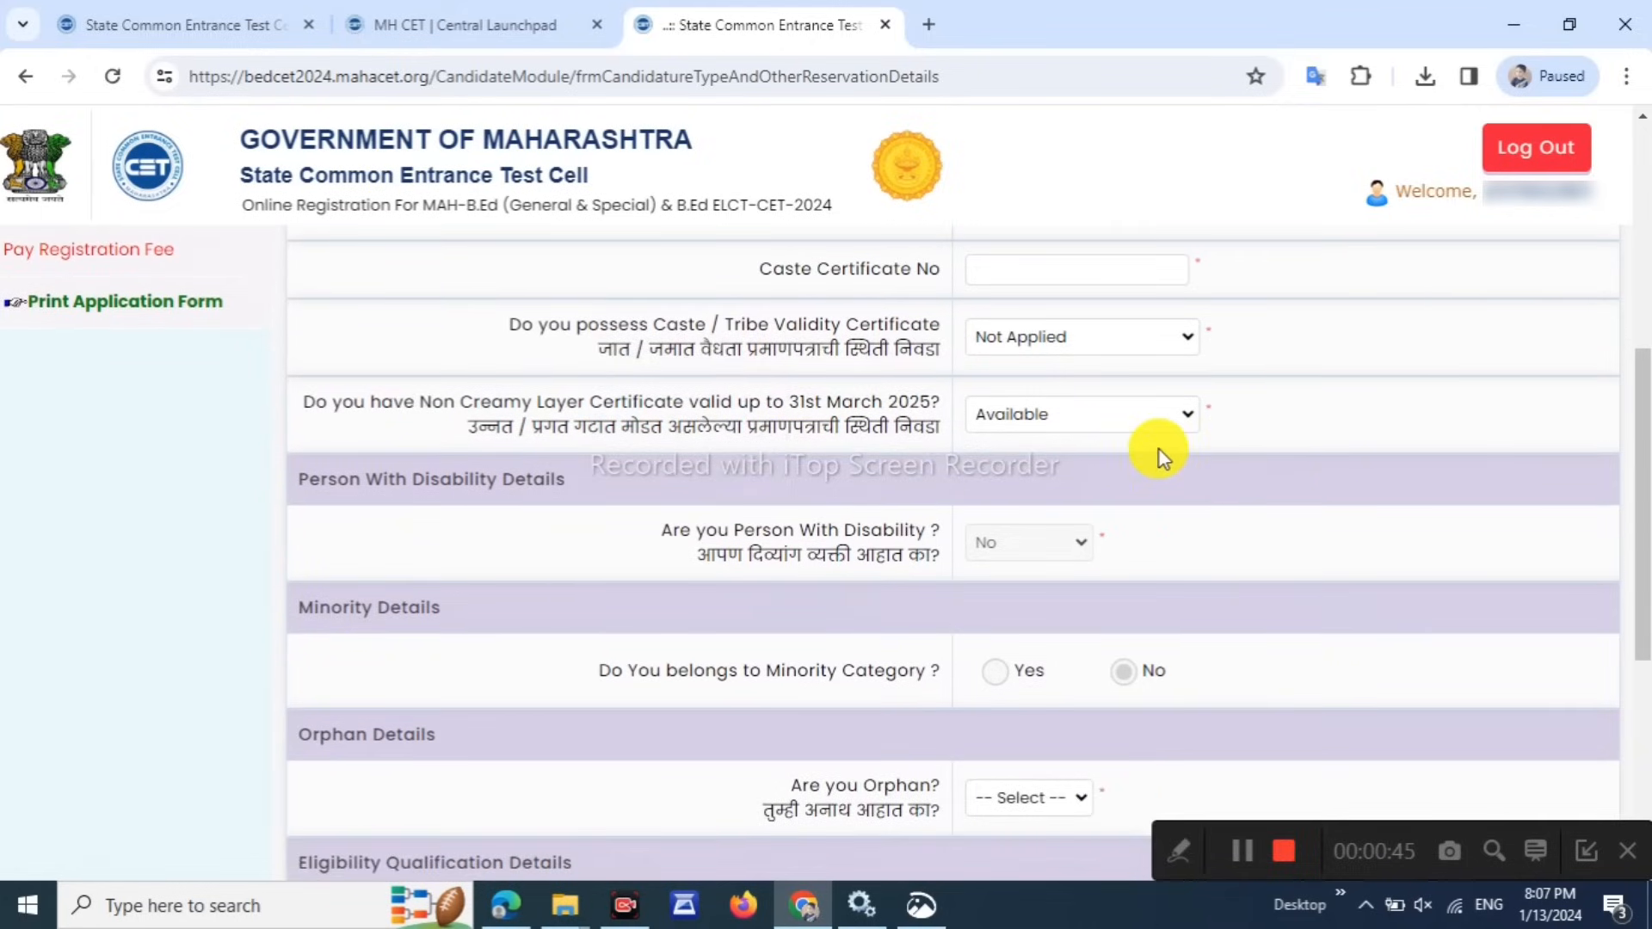
Answer No to the 'Are you Orphan?' question
scroll(1157, 451, "up", 2)
scroll(1203, 440, "down", 9)
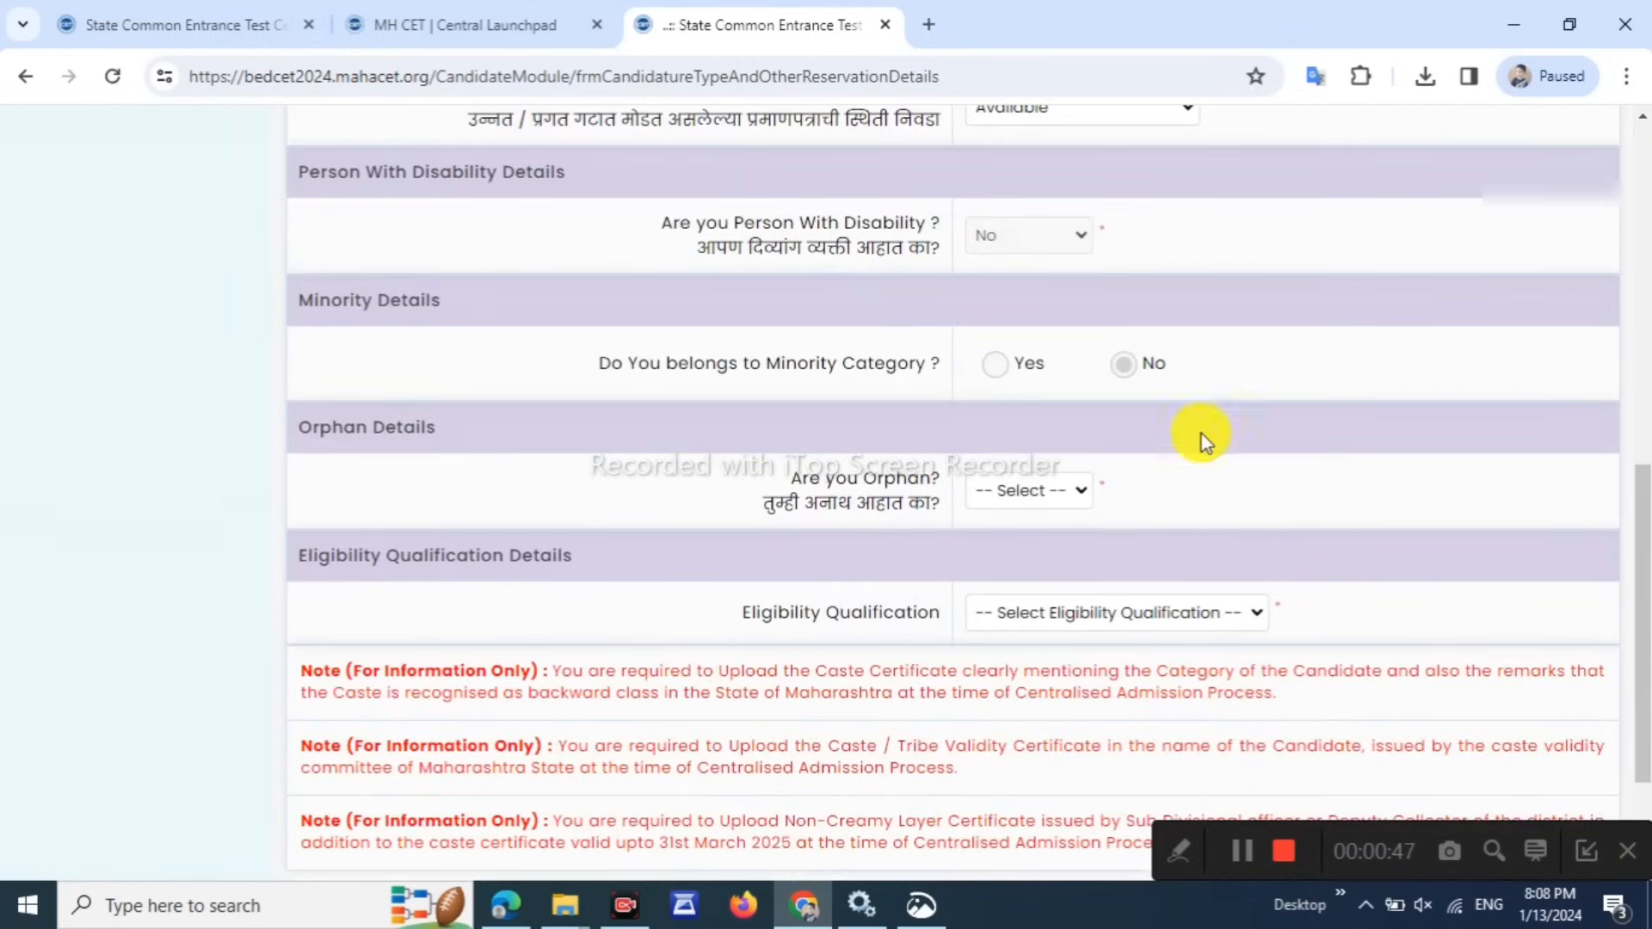
left_click_drag(695, 249, 852, 249)
left_click_drag(637, 362, 922, 431)
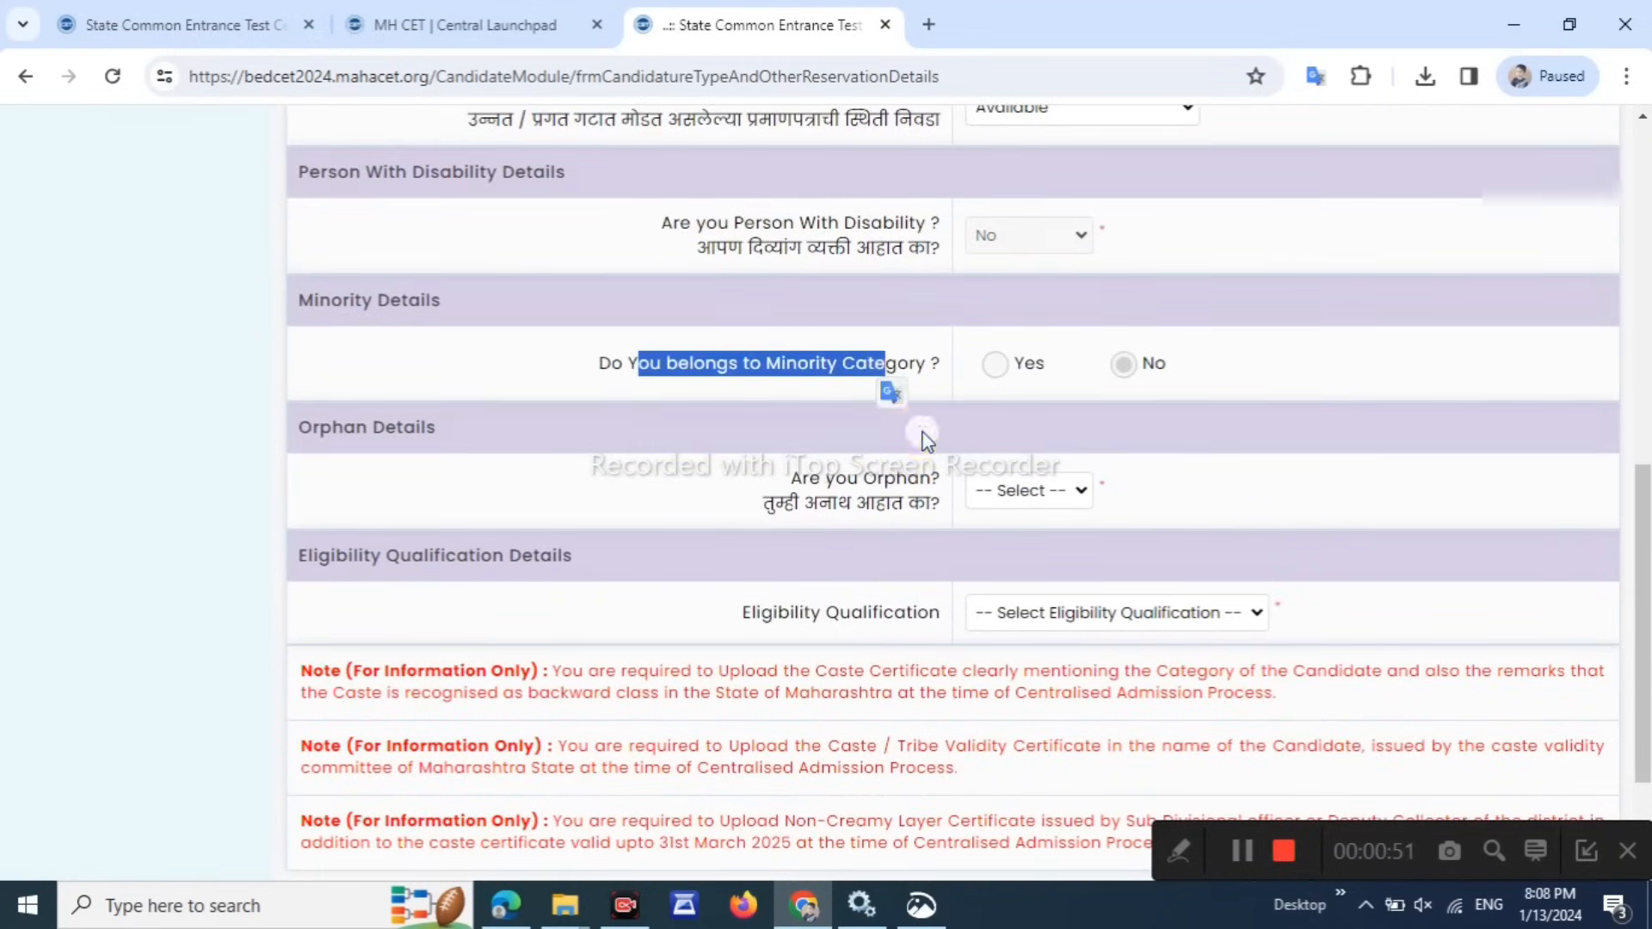
left_click(917, 435)
left_click_drag(819, 504, 1076, 505)
left_click(1058, 491)
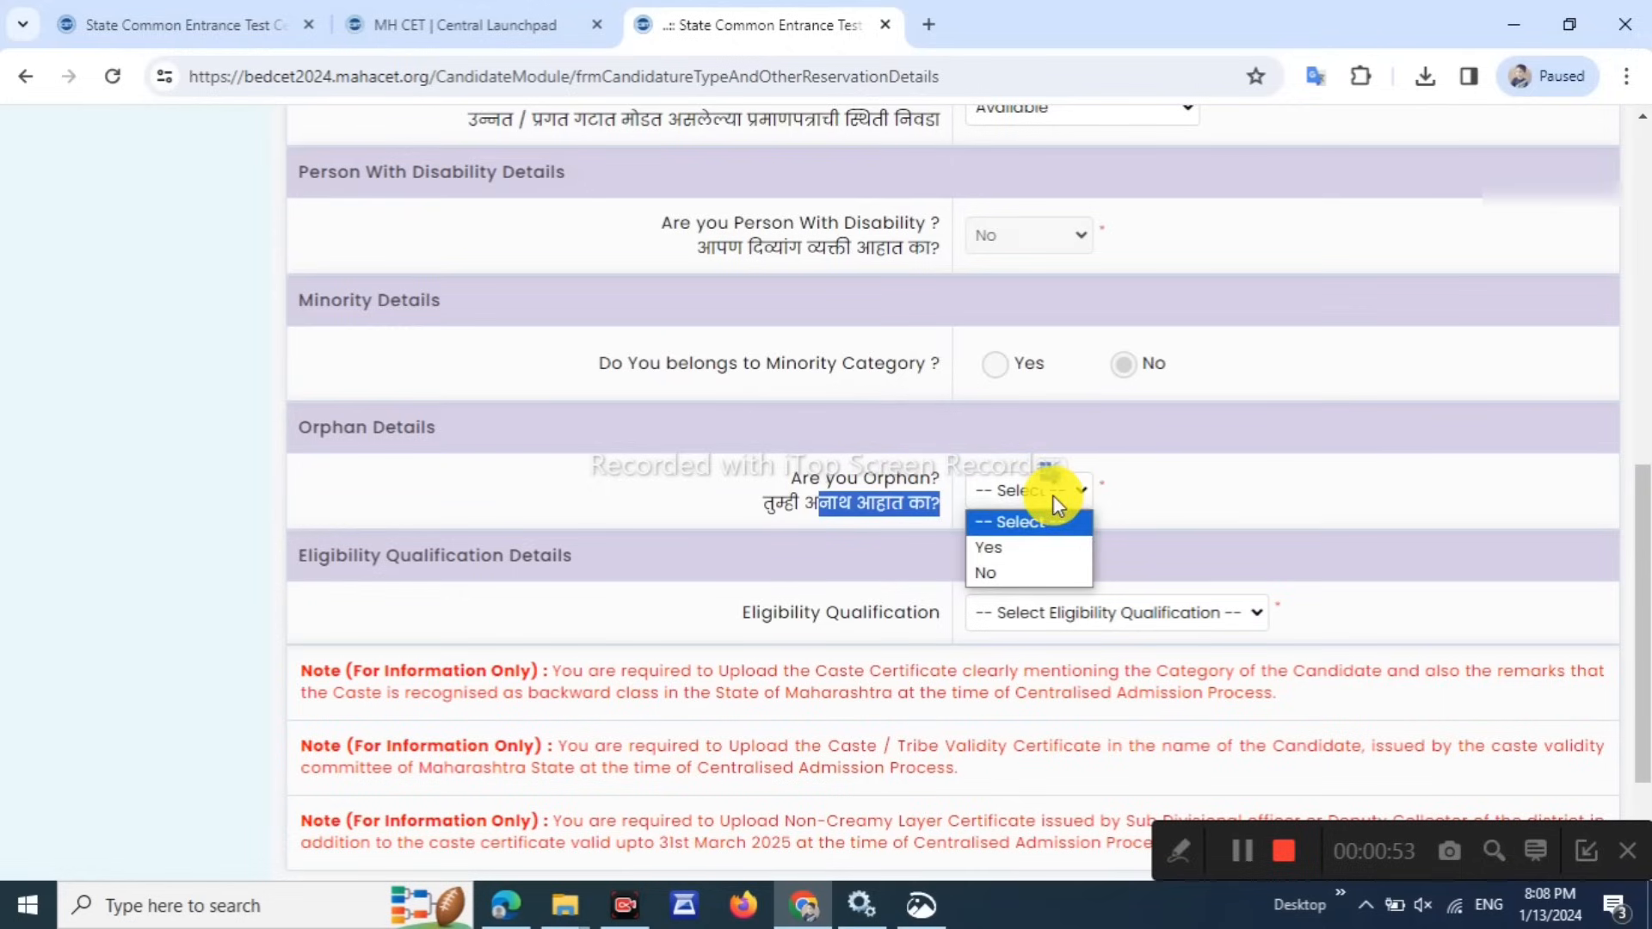
left_click(998, 571)
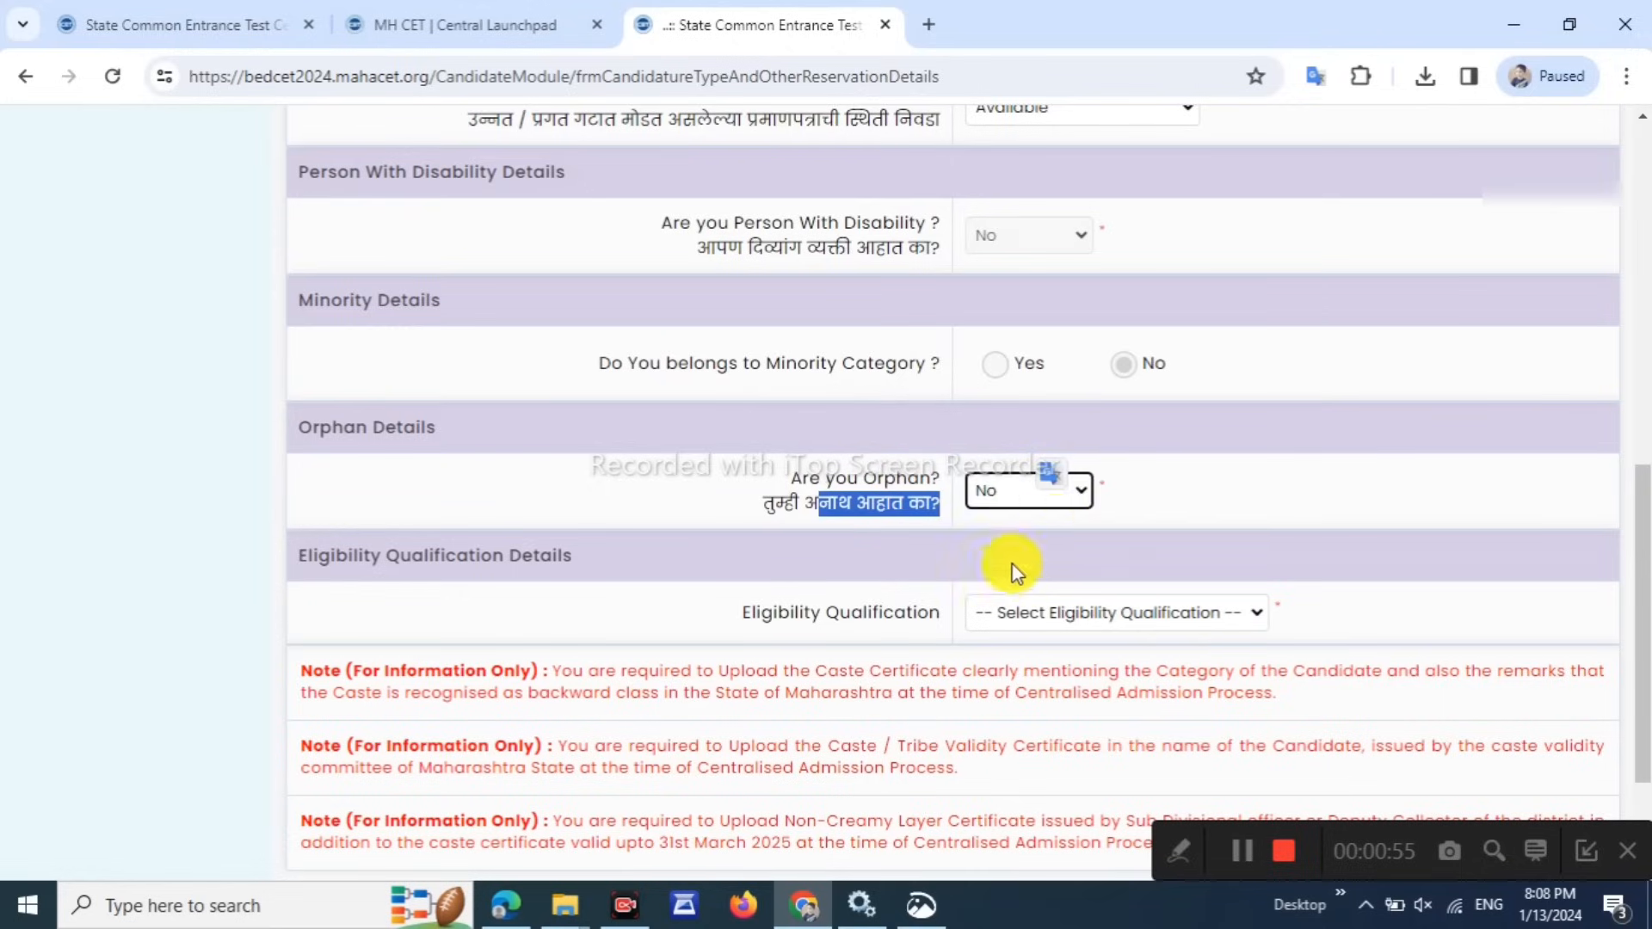
Choose Graduation as the Eligibility Qualification
scroll(1172, 490, "down", 2)
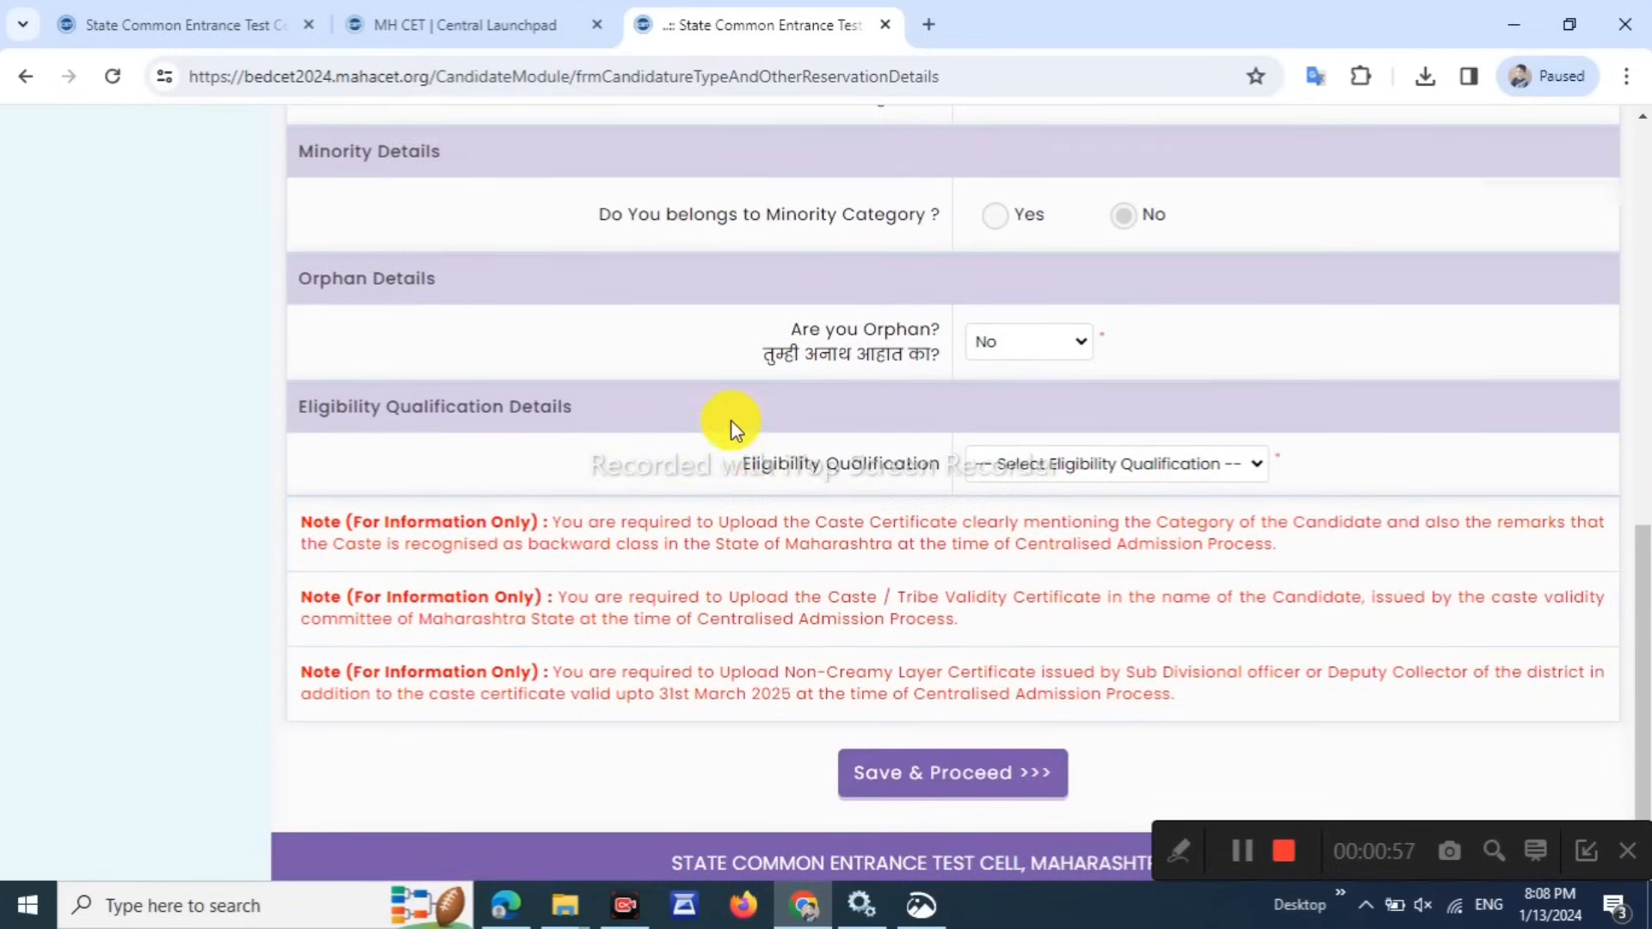
left_click_drag(755, 464, 1014, 483)
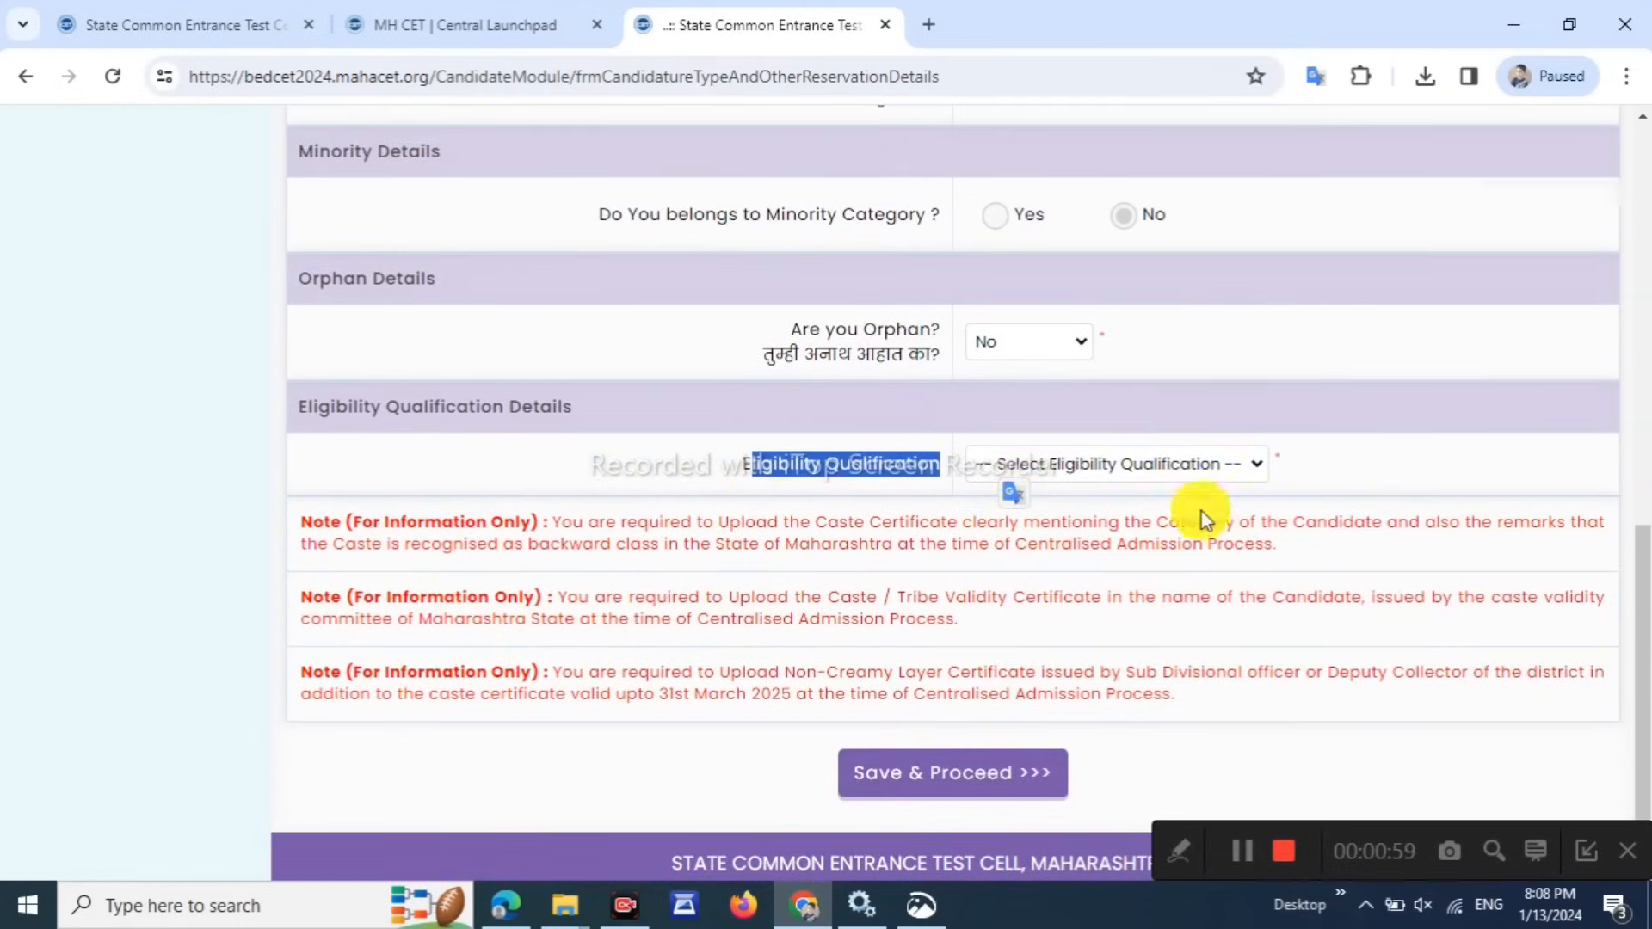
left_click(1325, 480)
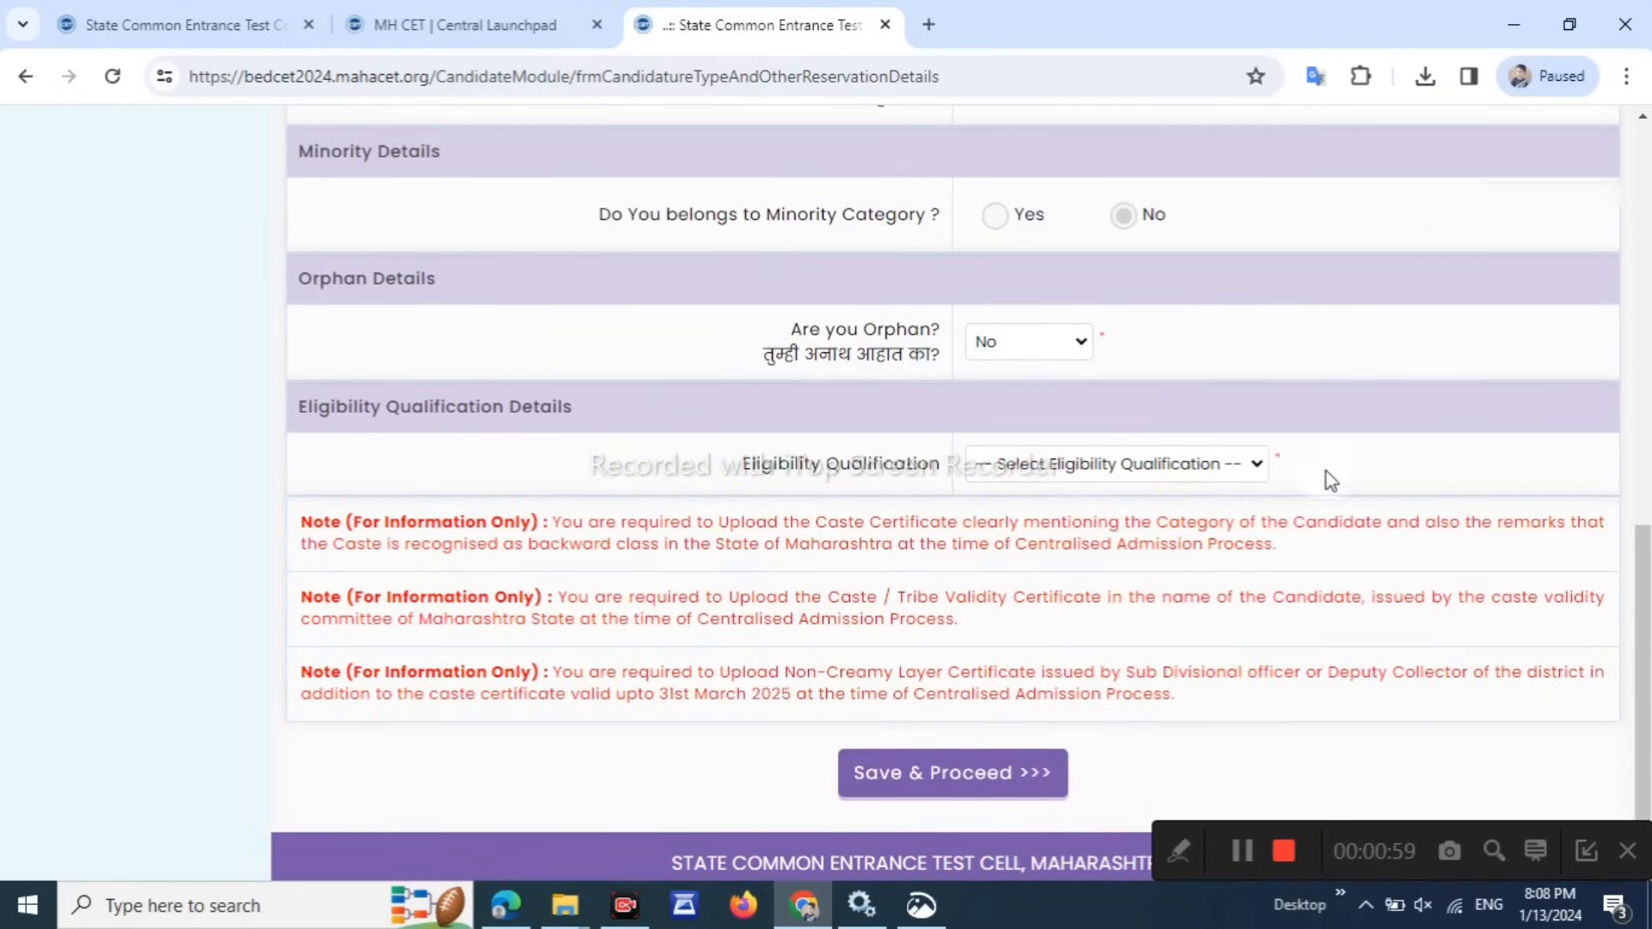
left_click(1056, 470)
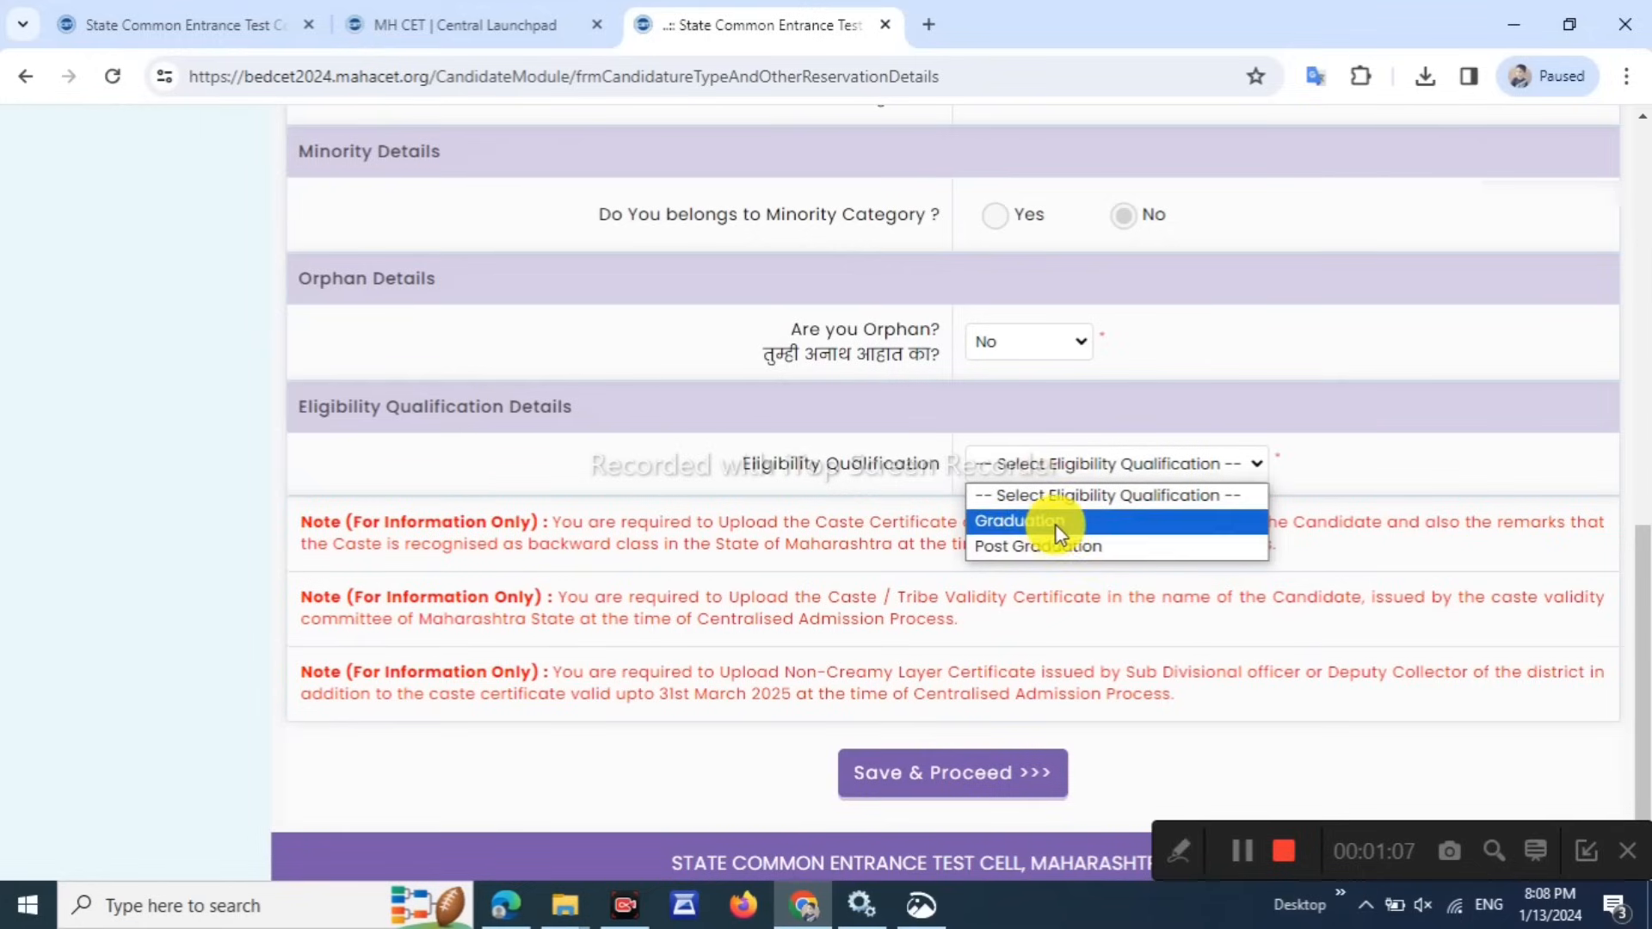
left_click(1034, 531)
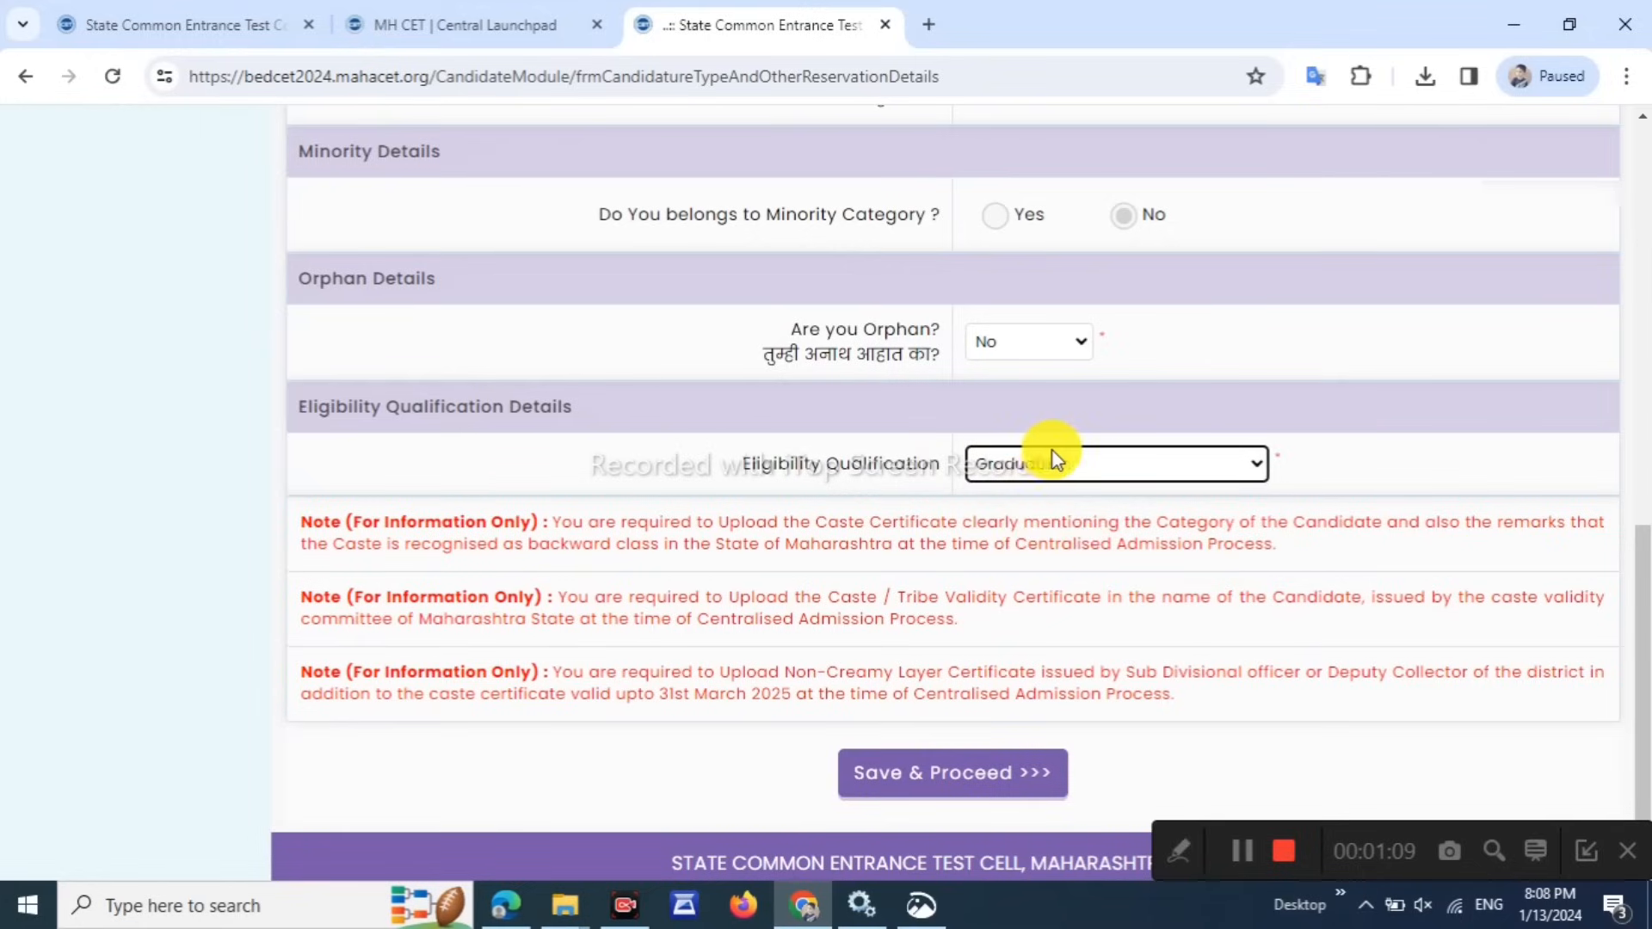
Keep Graduation as the qualification type and start a new qualification entry
left_click(936, 775)
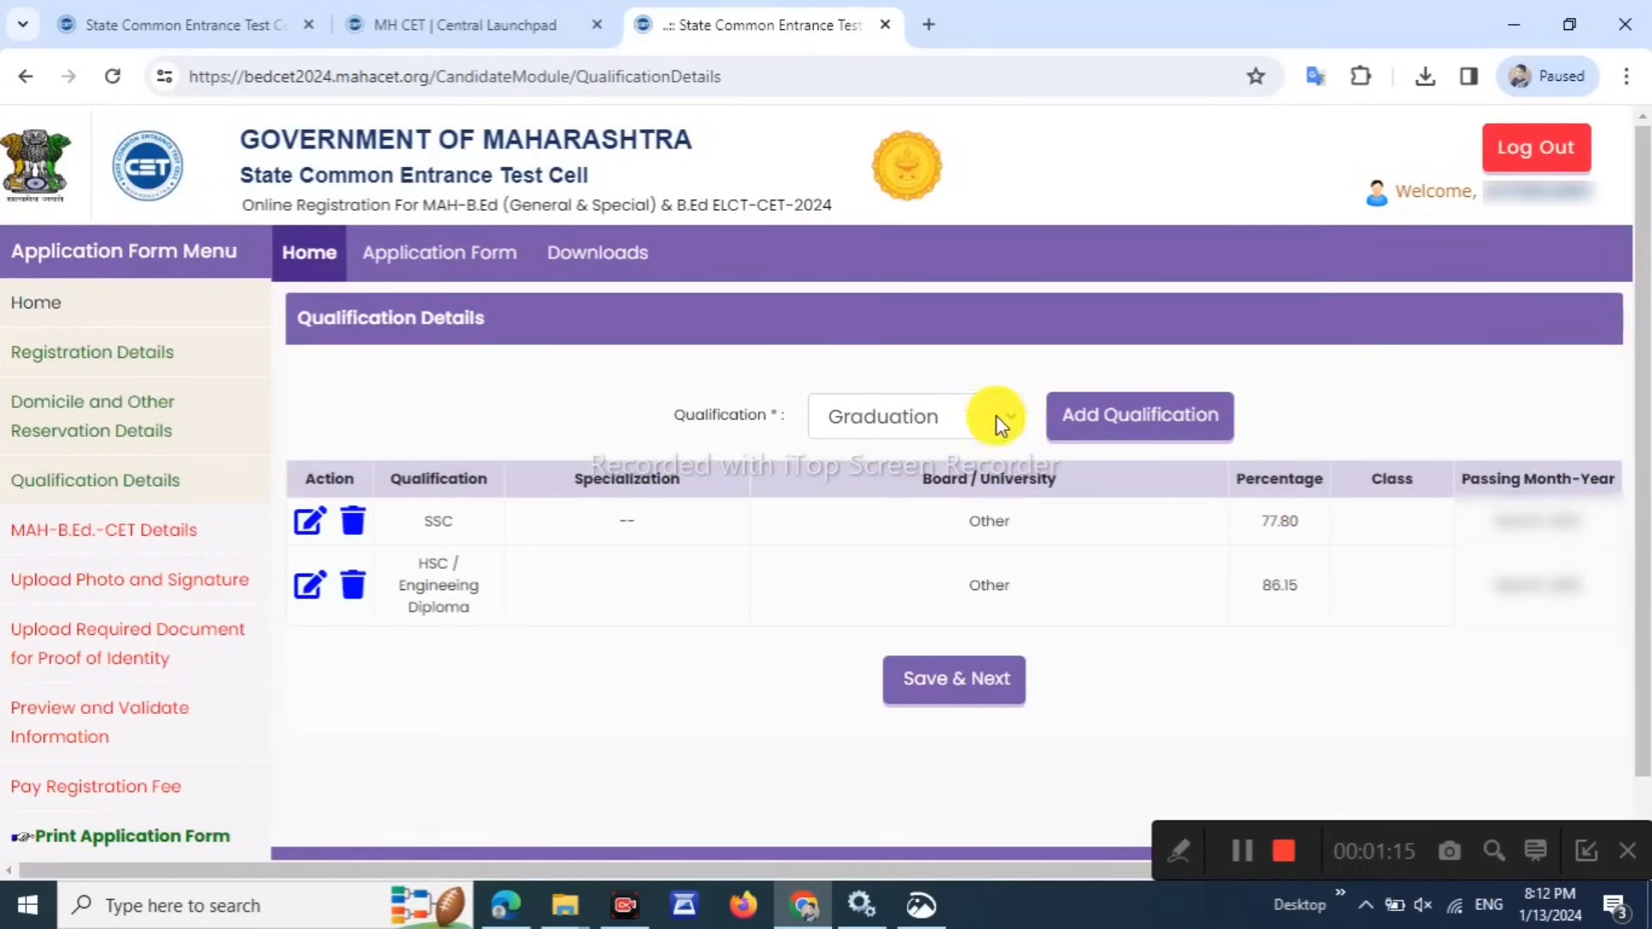
left_click(990, 421)
left_click(933, 456)
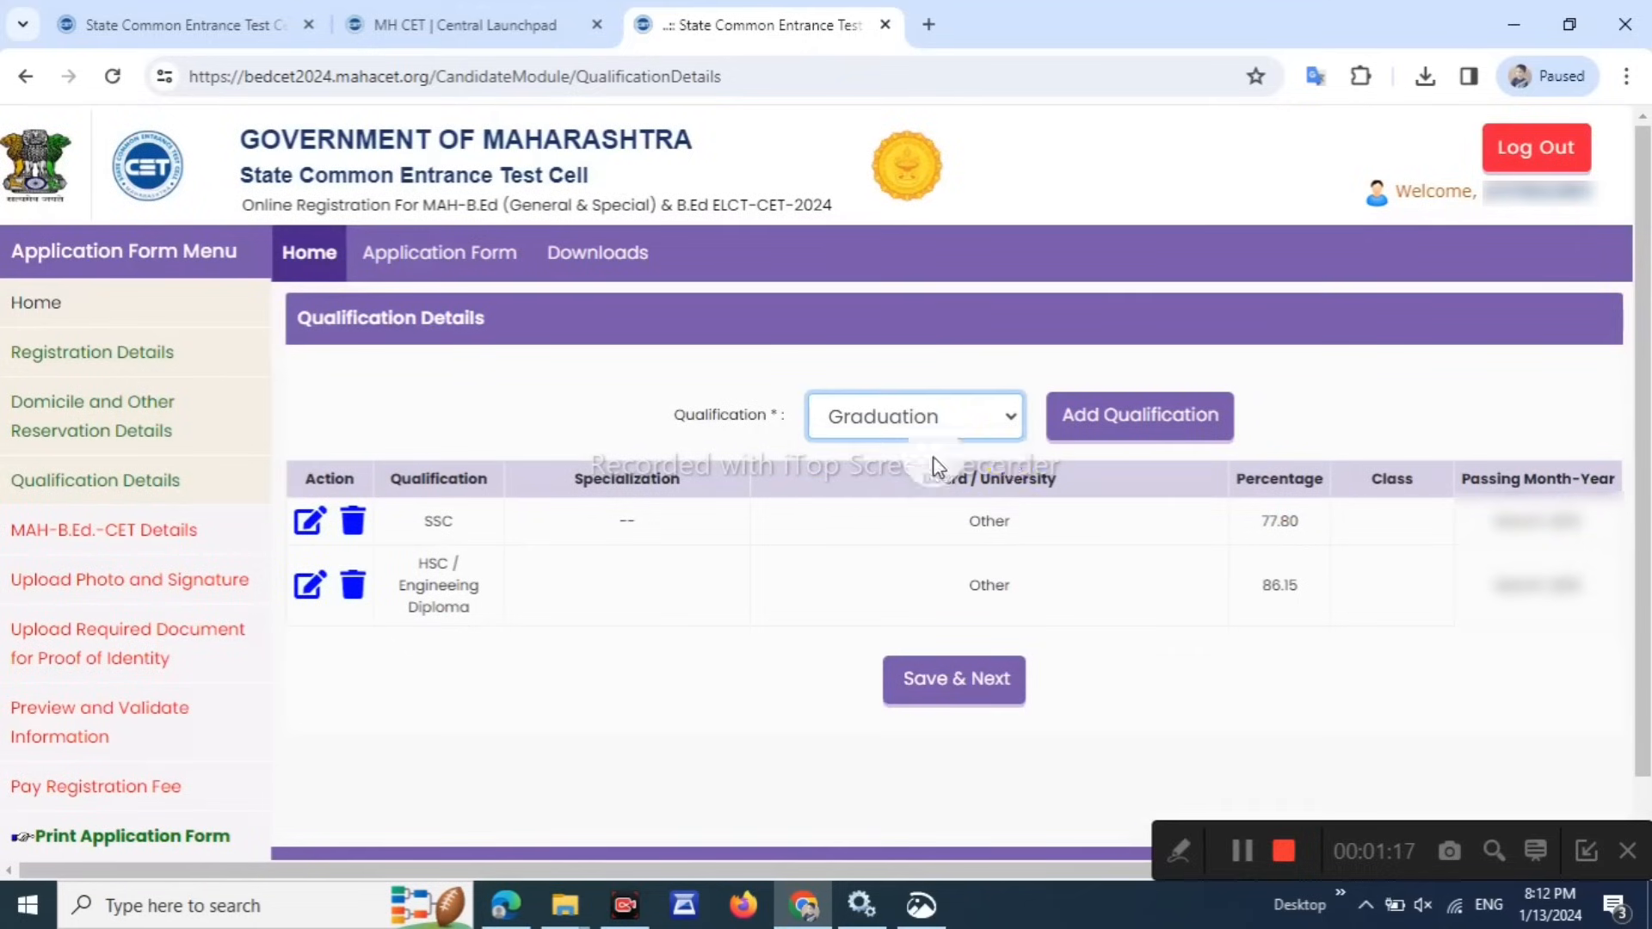
left_click(1149, 434)
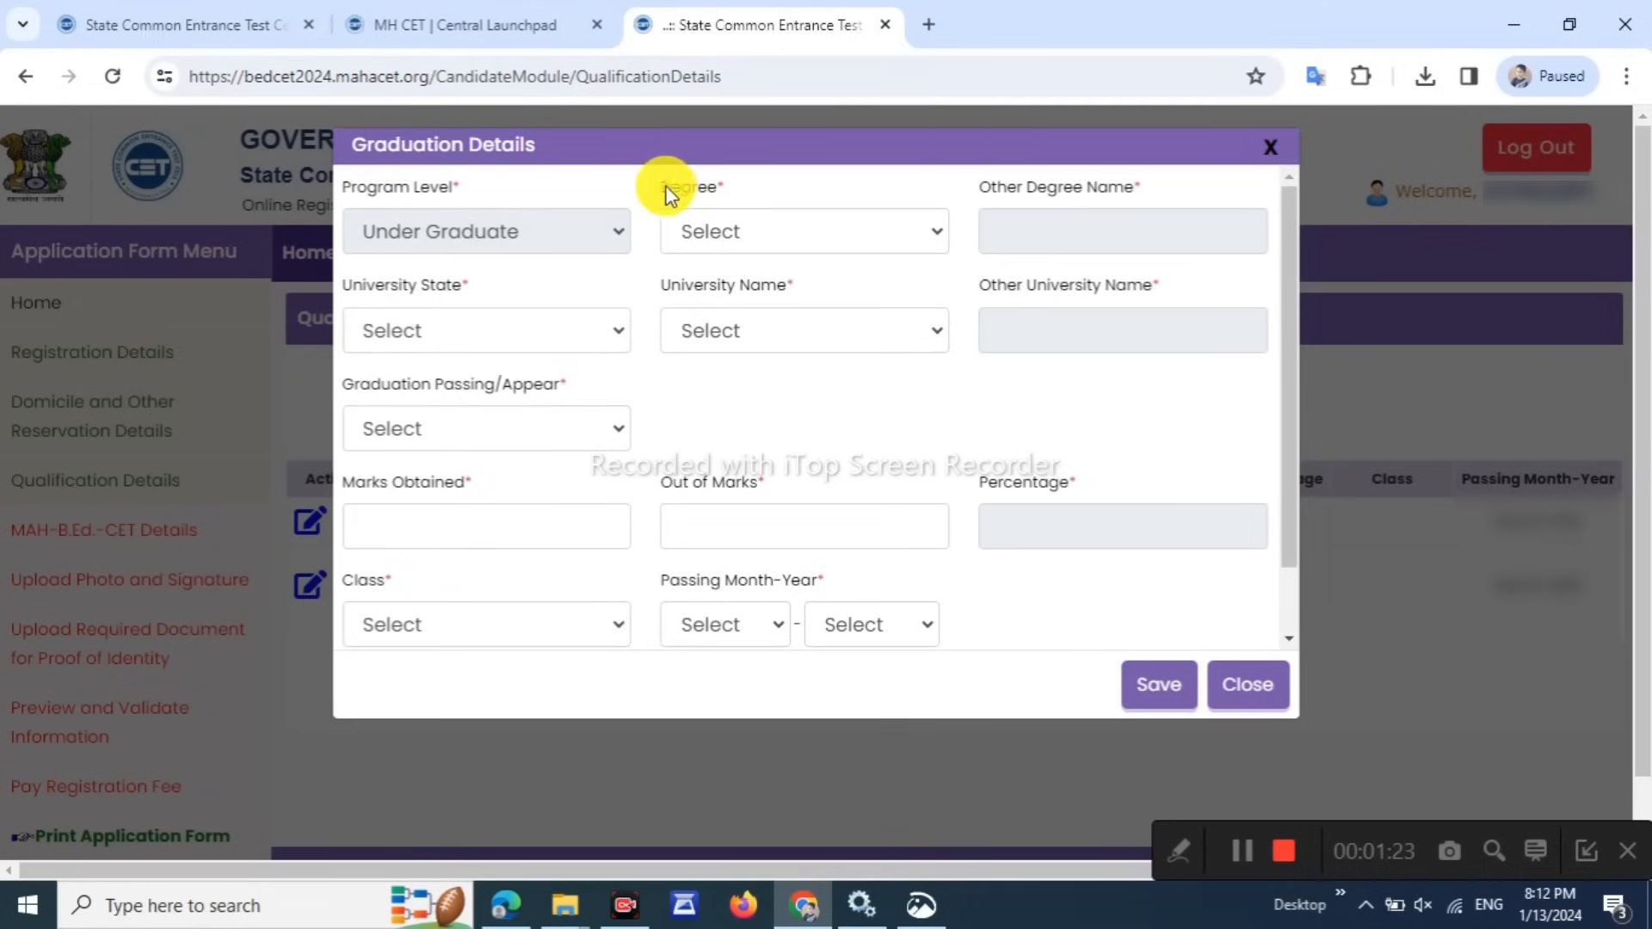
Select B.A. as the degree and Maharashtra as the university state
left_click_drag(665, 185, 768, 209)
left_click(809, 230)
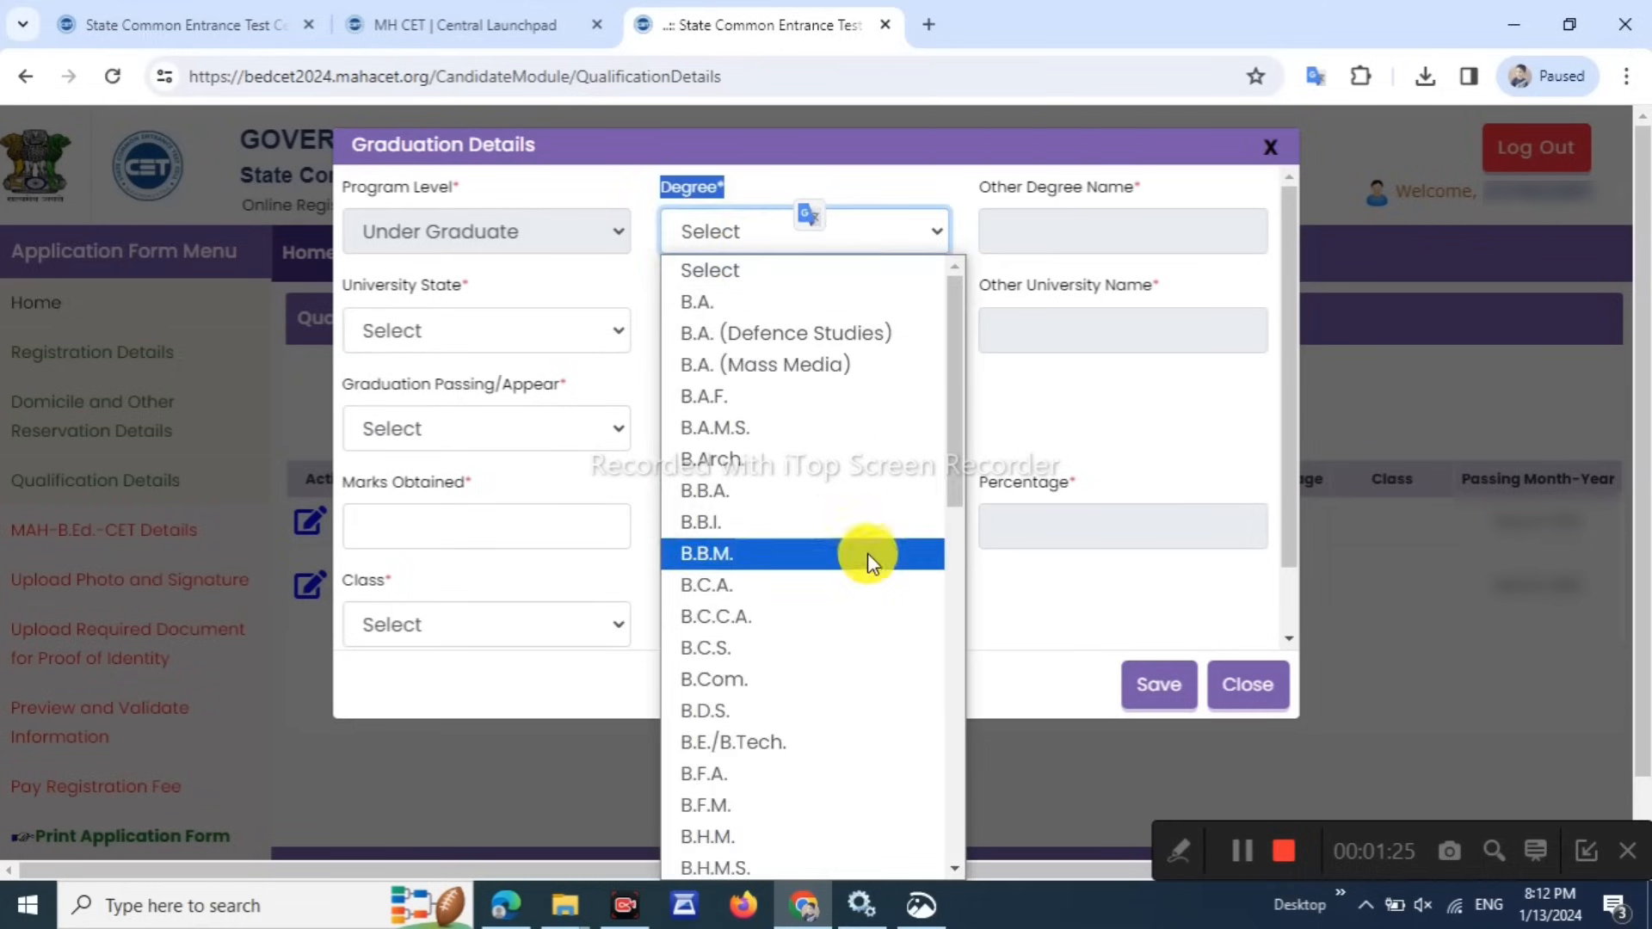
scroll(842, 490, "down", 5)
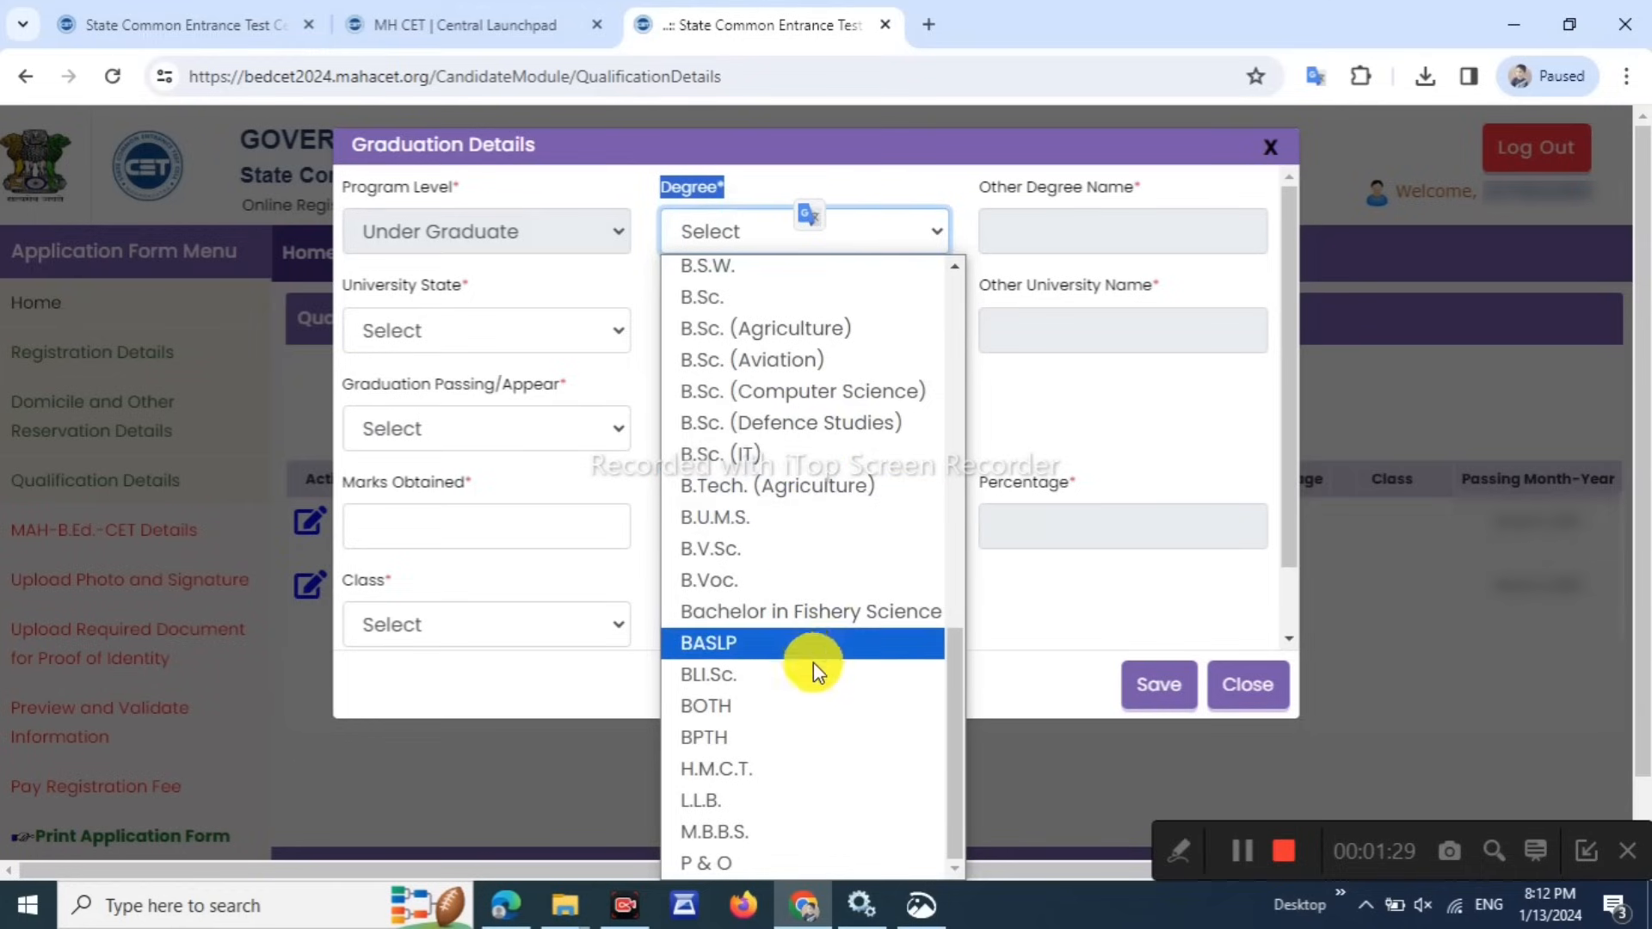
scroll(809, 717, "up", 10)
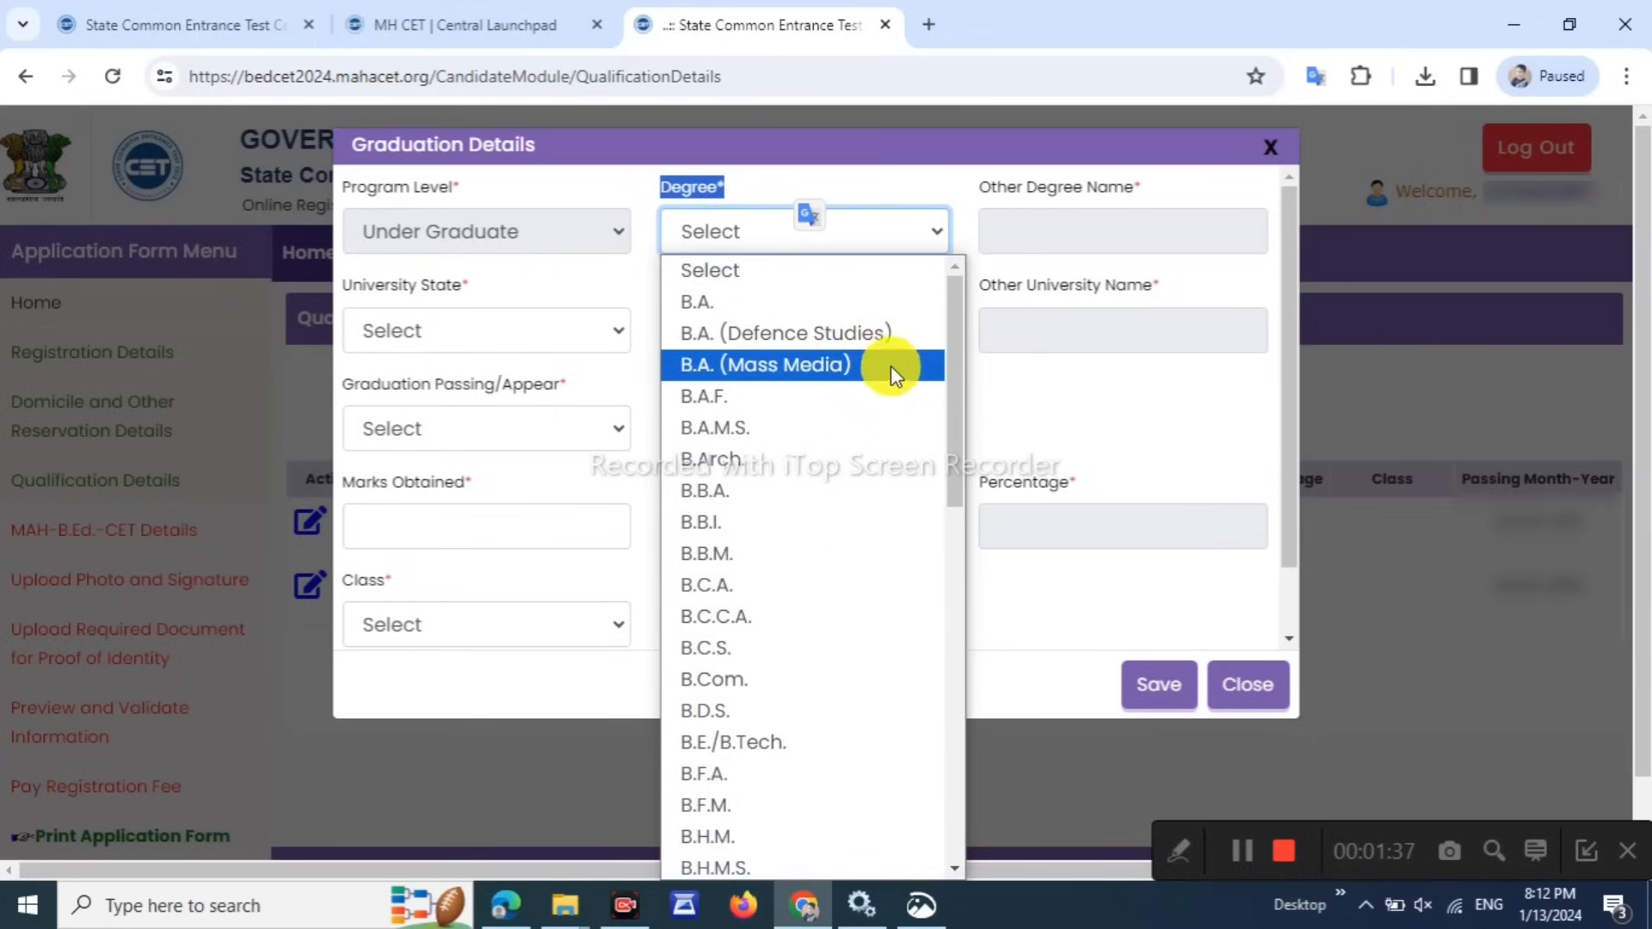
left_click(751, 301)
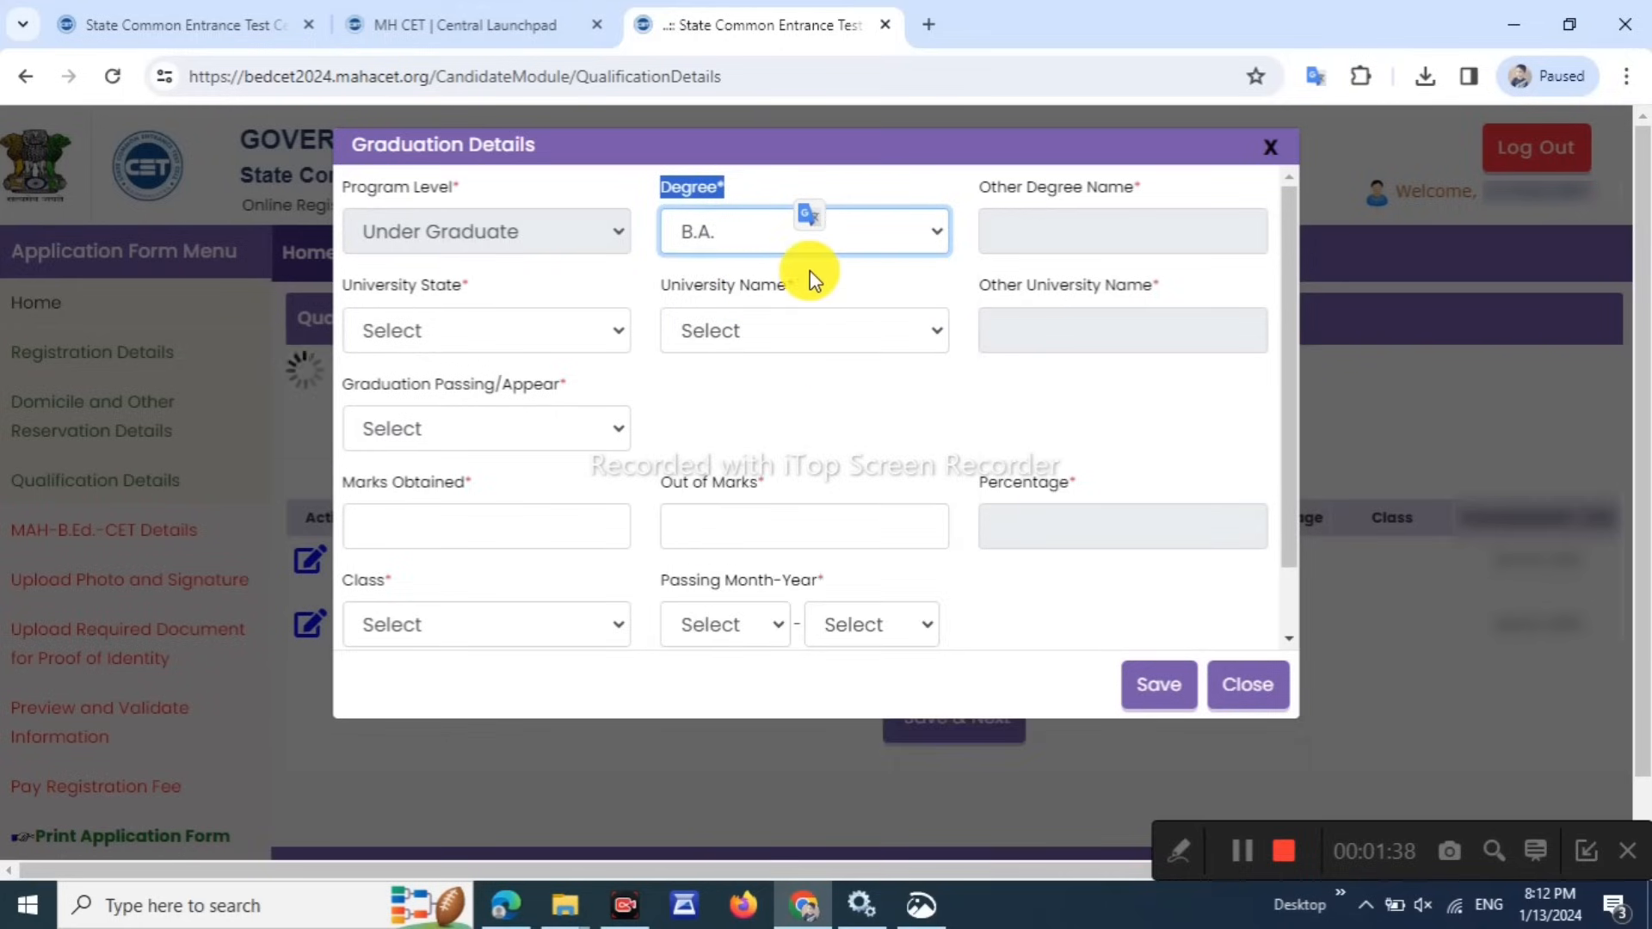
left_click(881, 270)
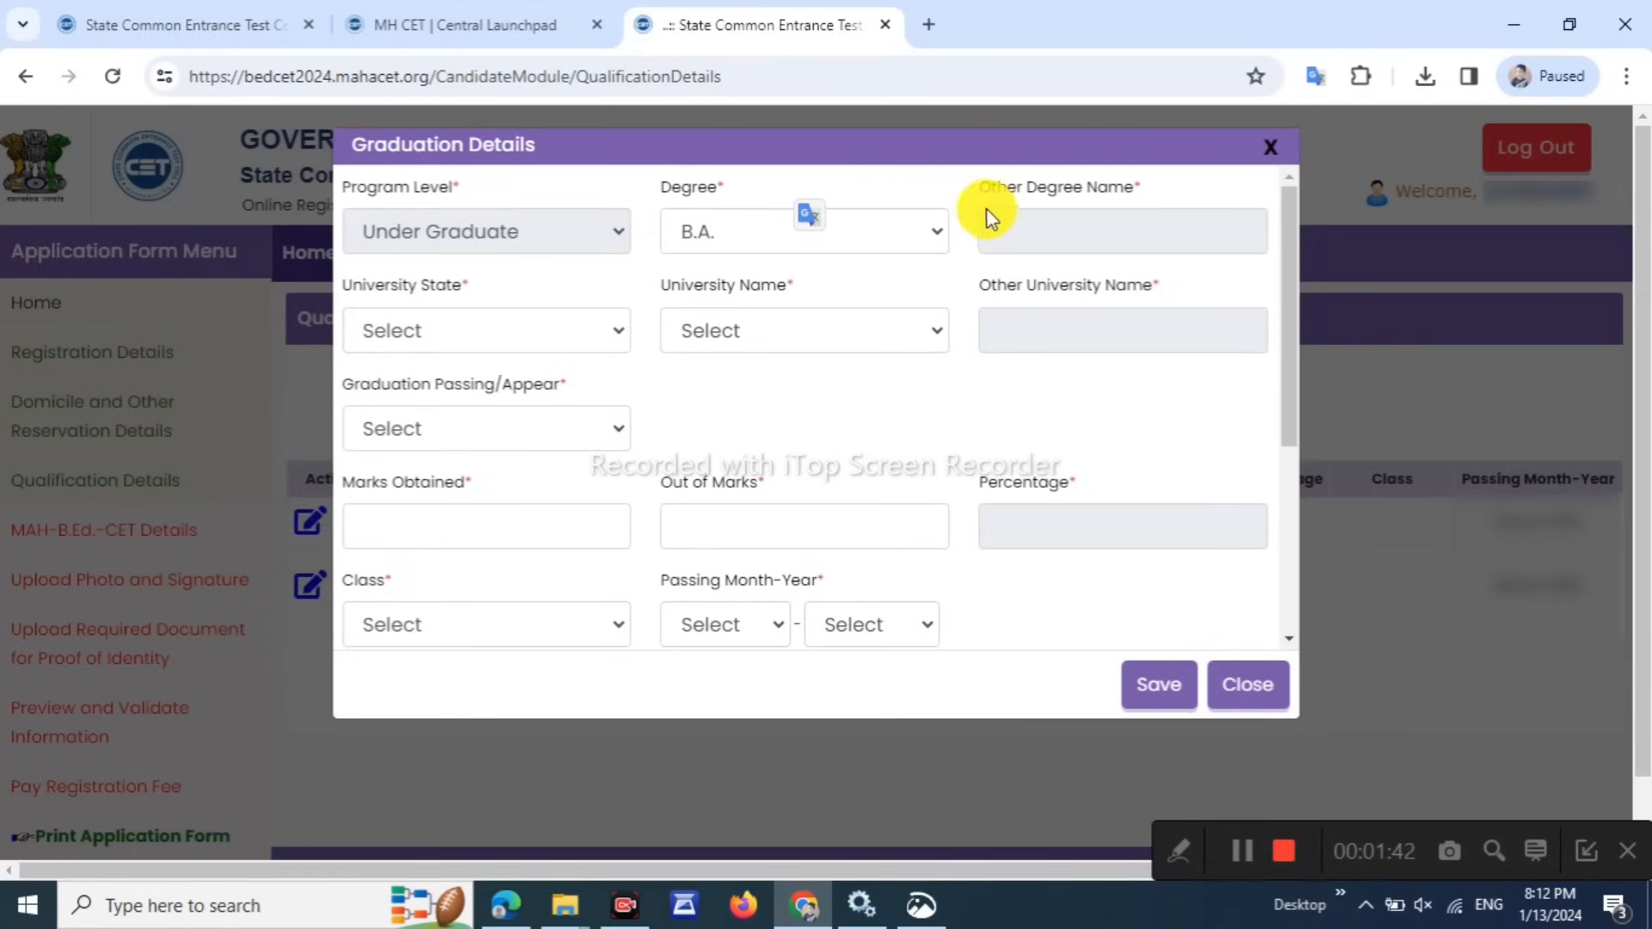
left_click_drag(985, 208, 1066, 272)
left_click(1148, 256)
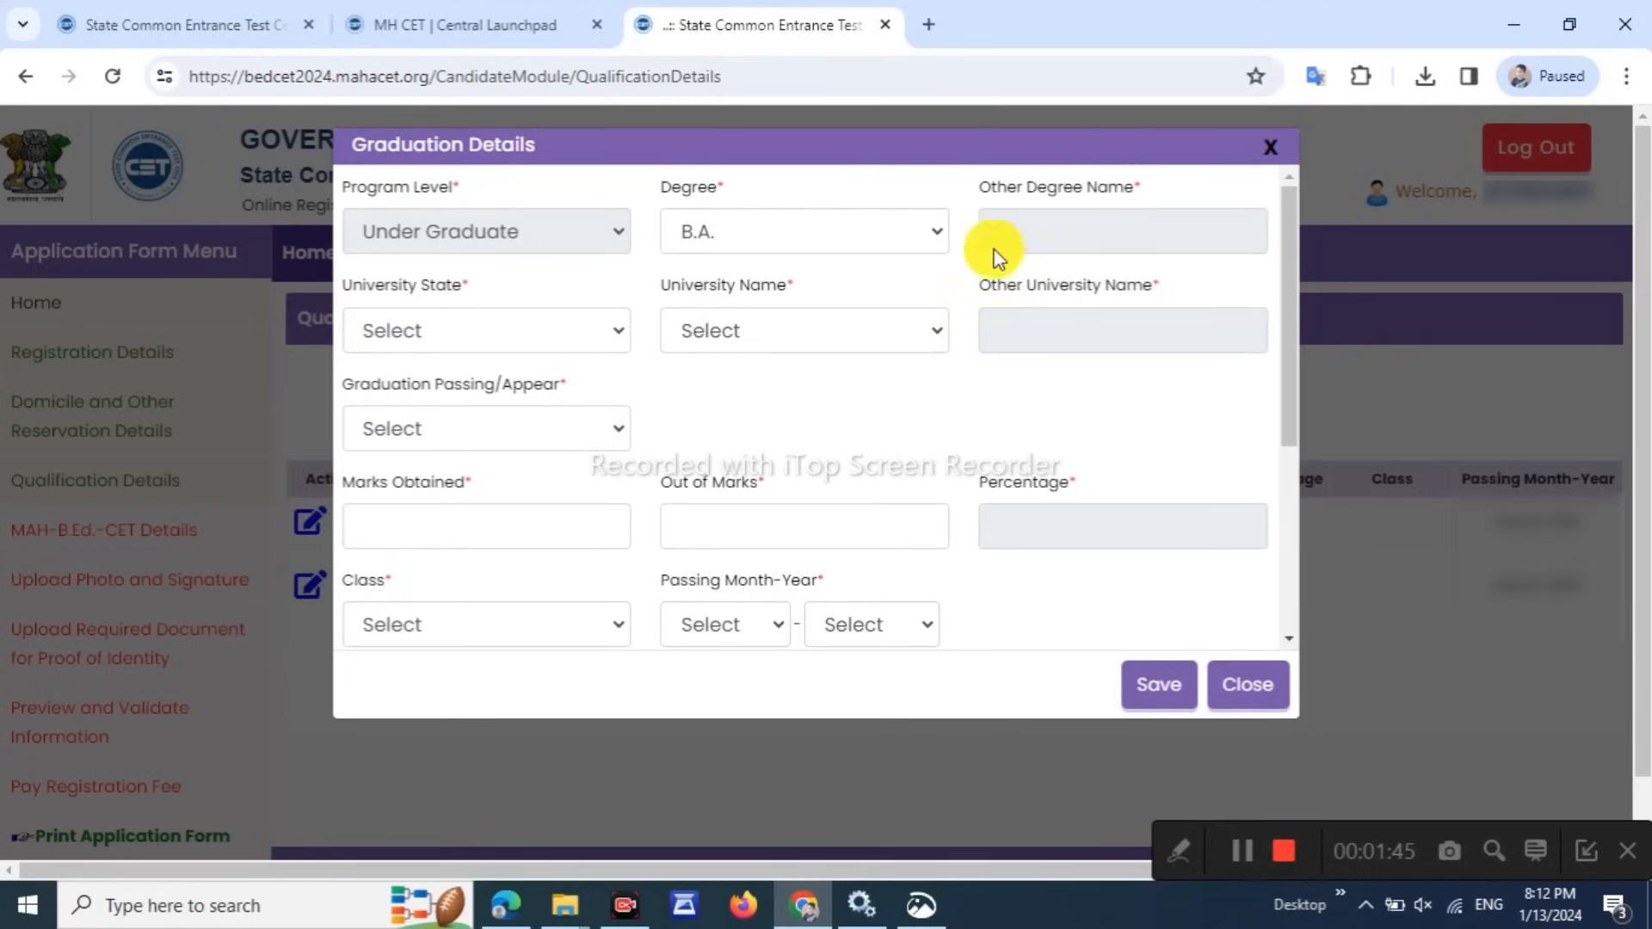
left_click(580, 327)
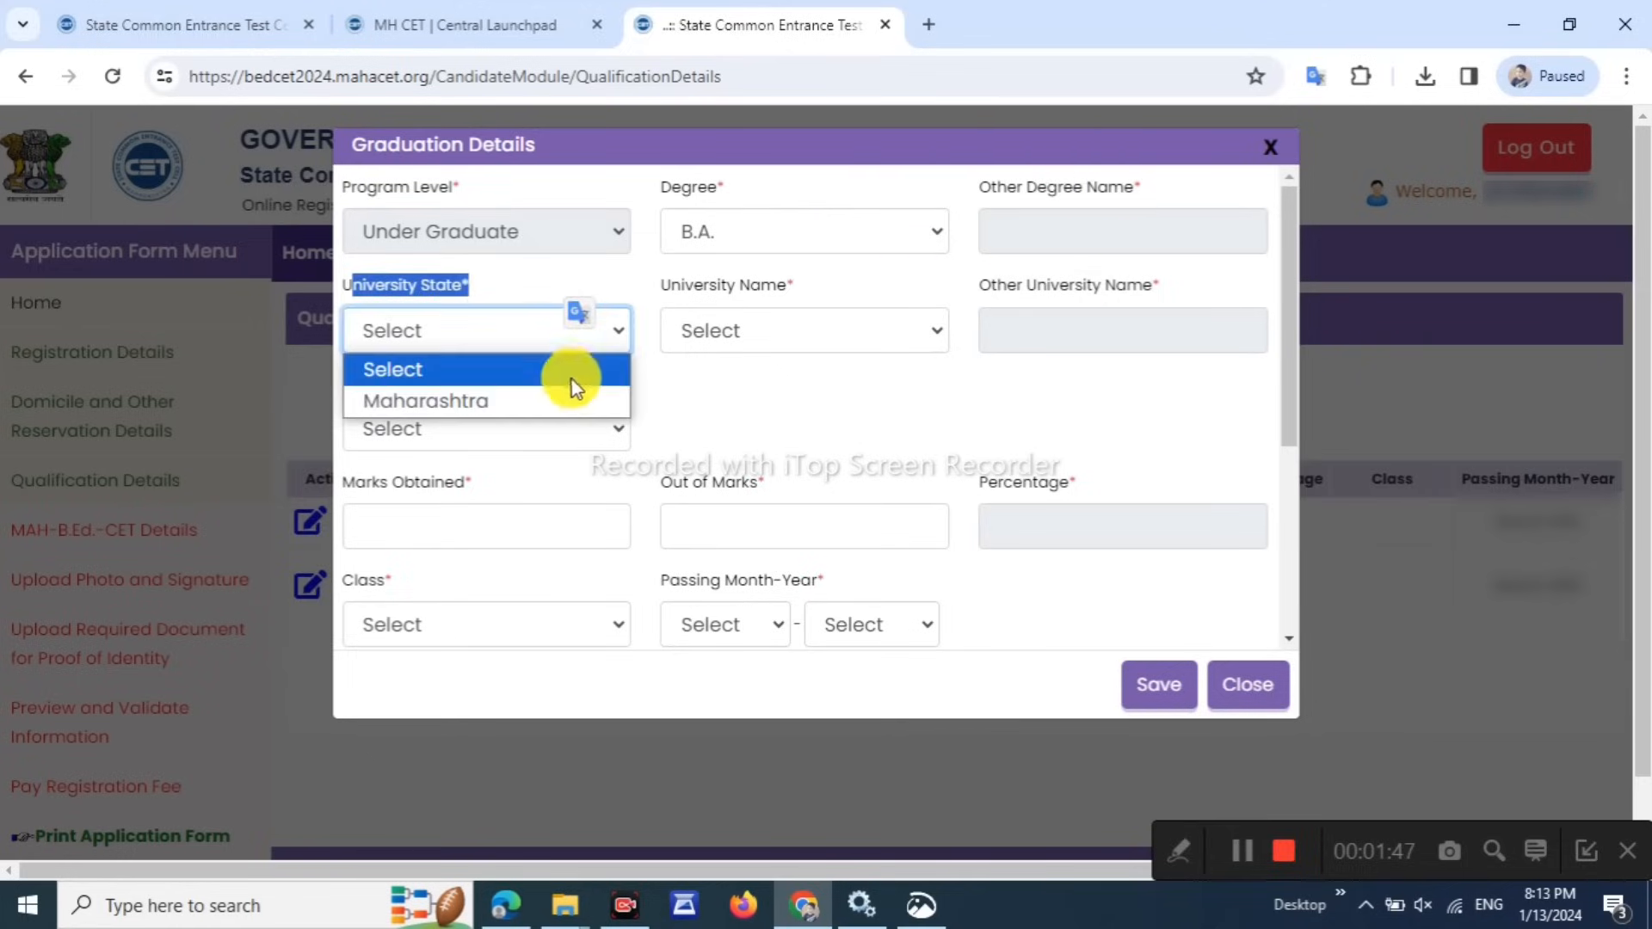
left_click(530, 396)
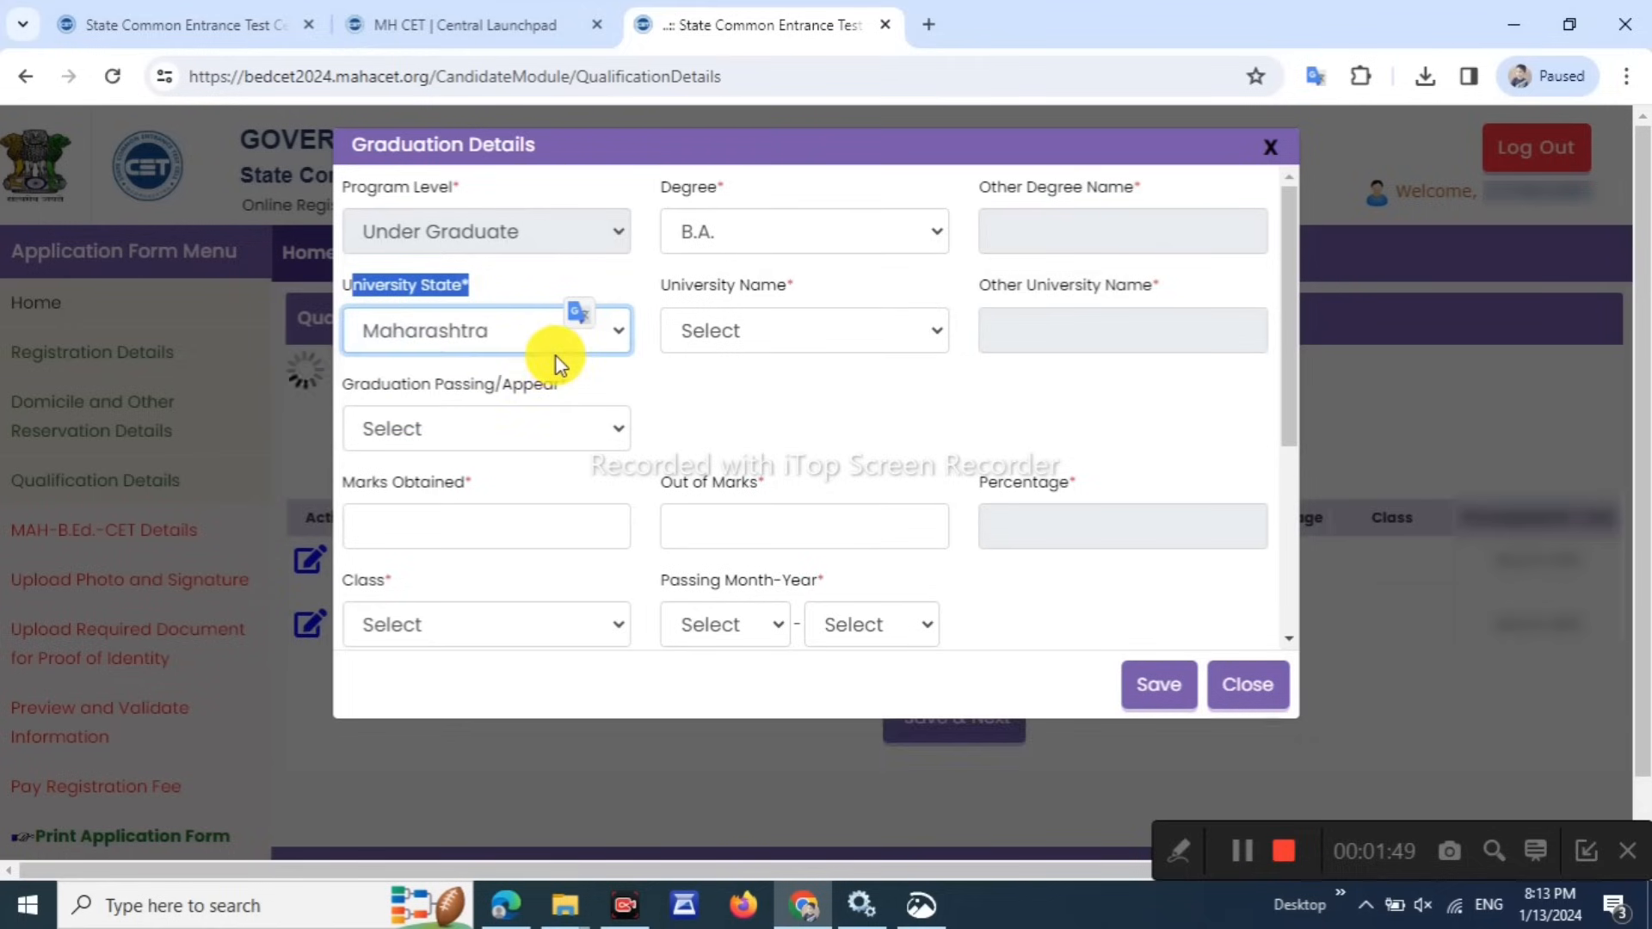
Choose Yashwantrao Chavan Maharashtra Open University as the university
left_click(711, 384)
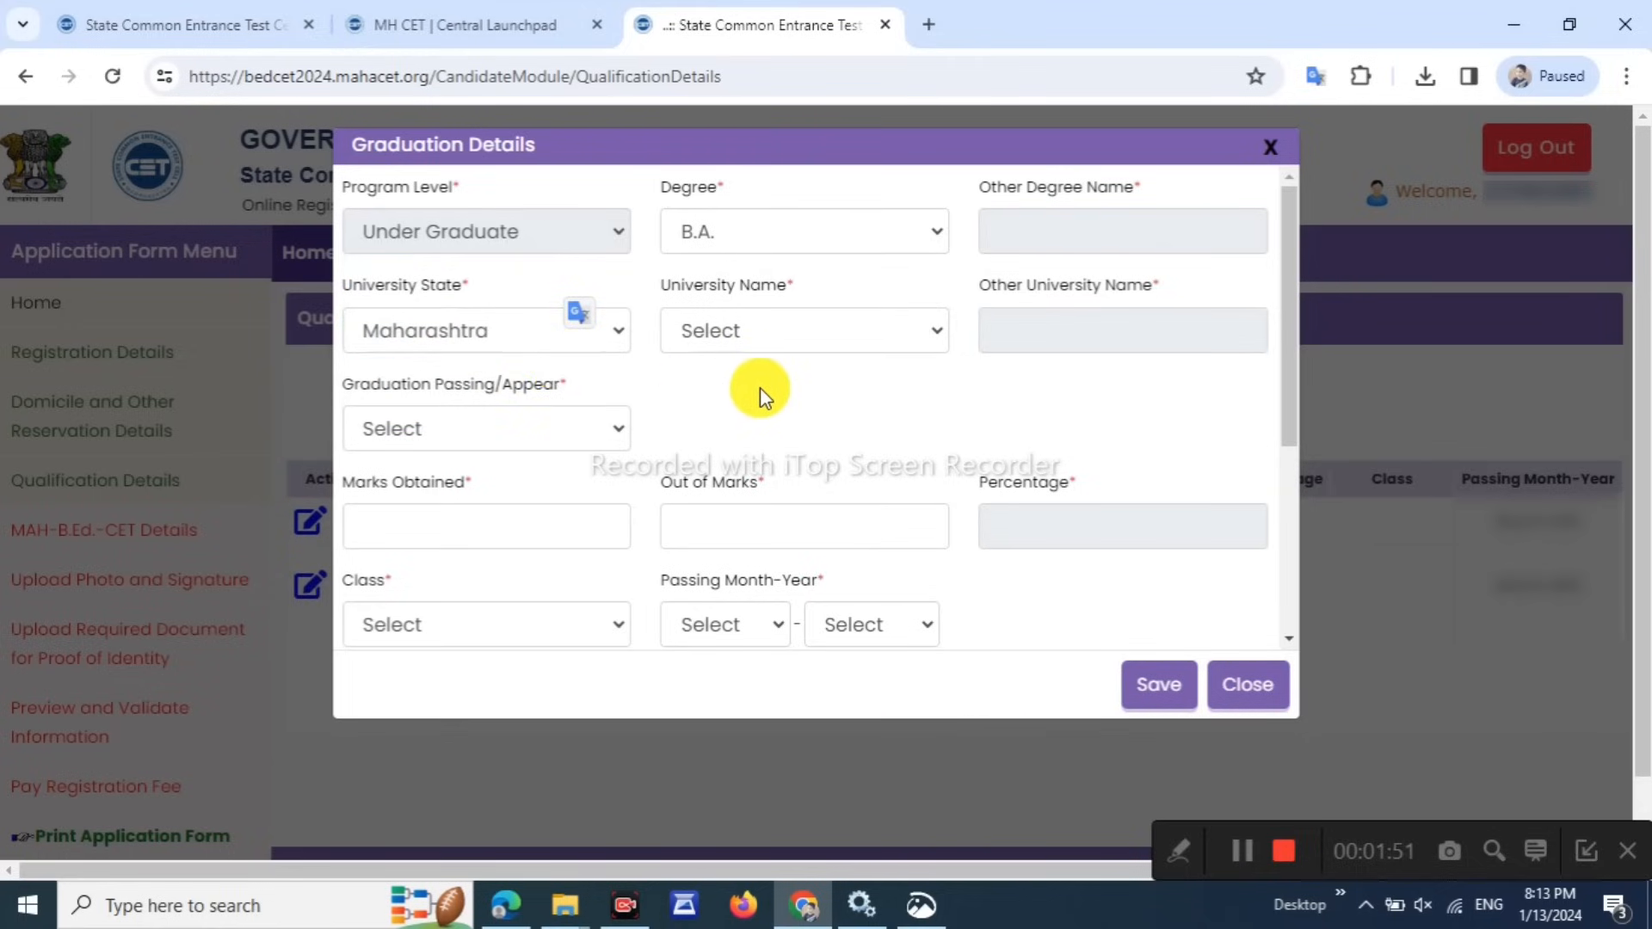
triple_click(729, 289)
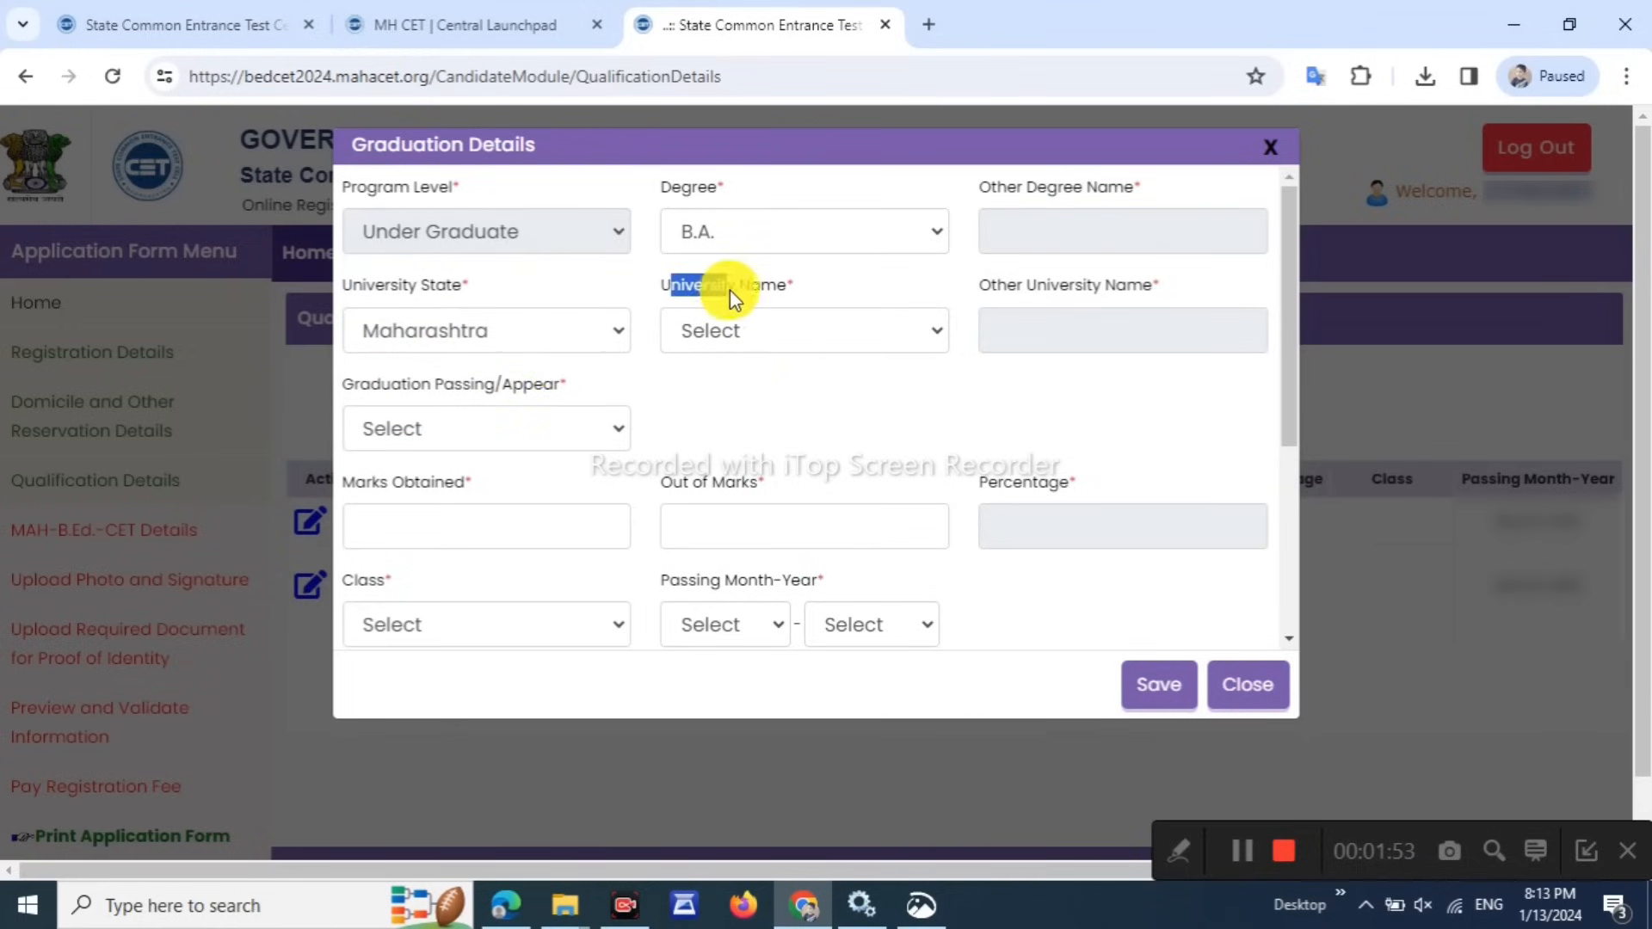
left_click(879, 286)
left_click(920, 346)
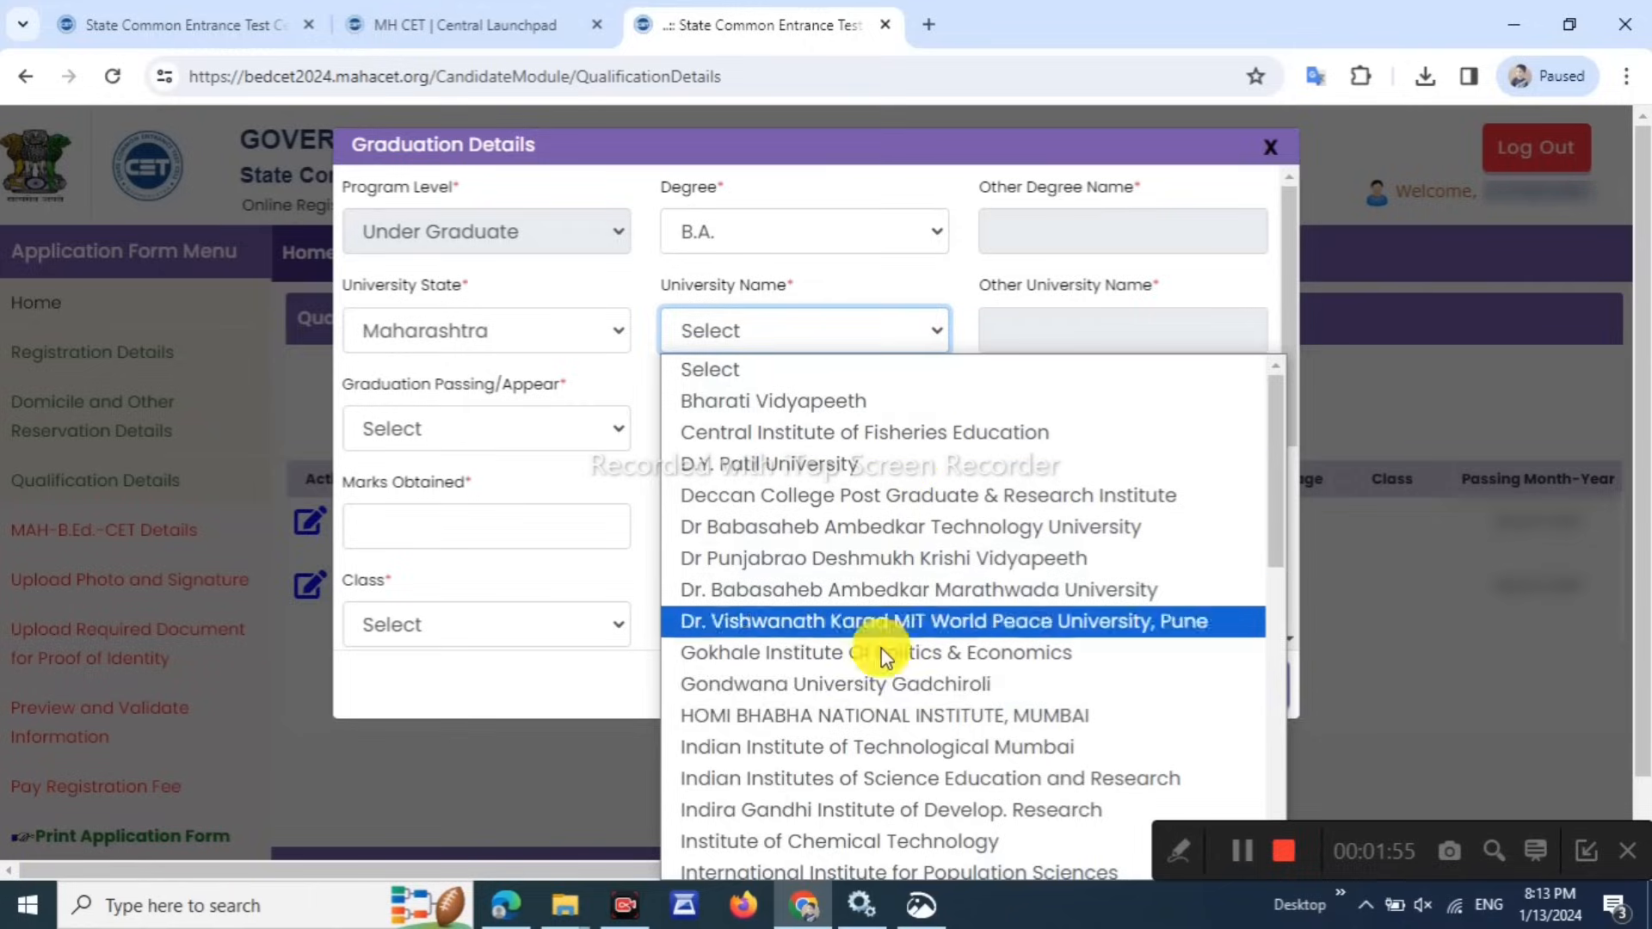
scroll(889, 686, "down", 8)
scroll(883, 697, "down", 2)
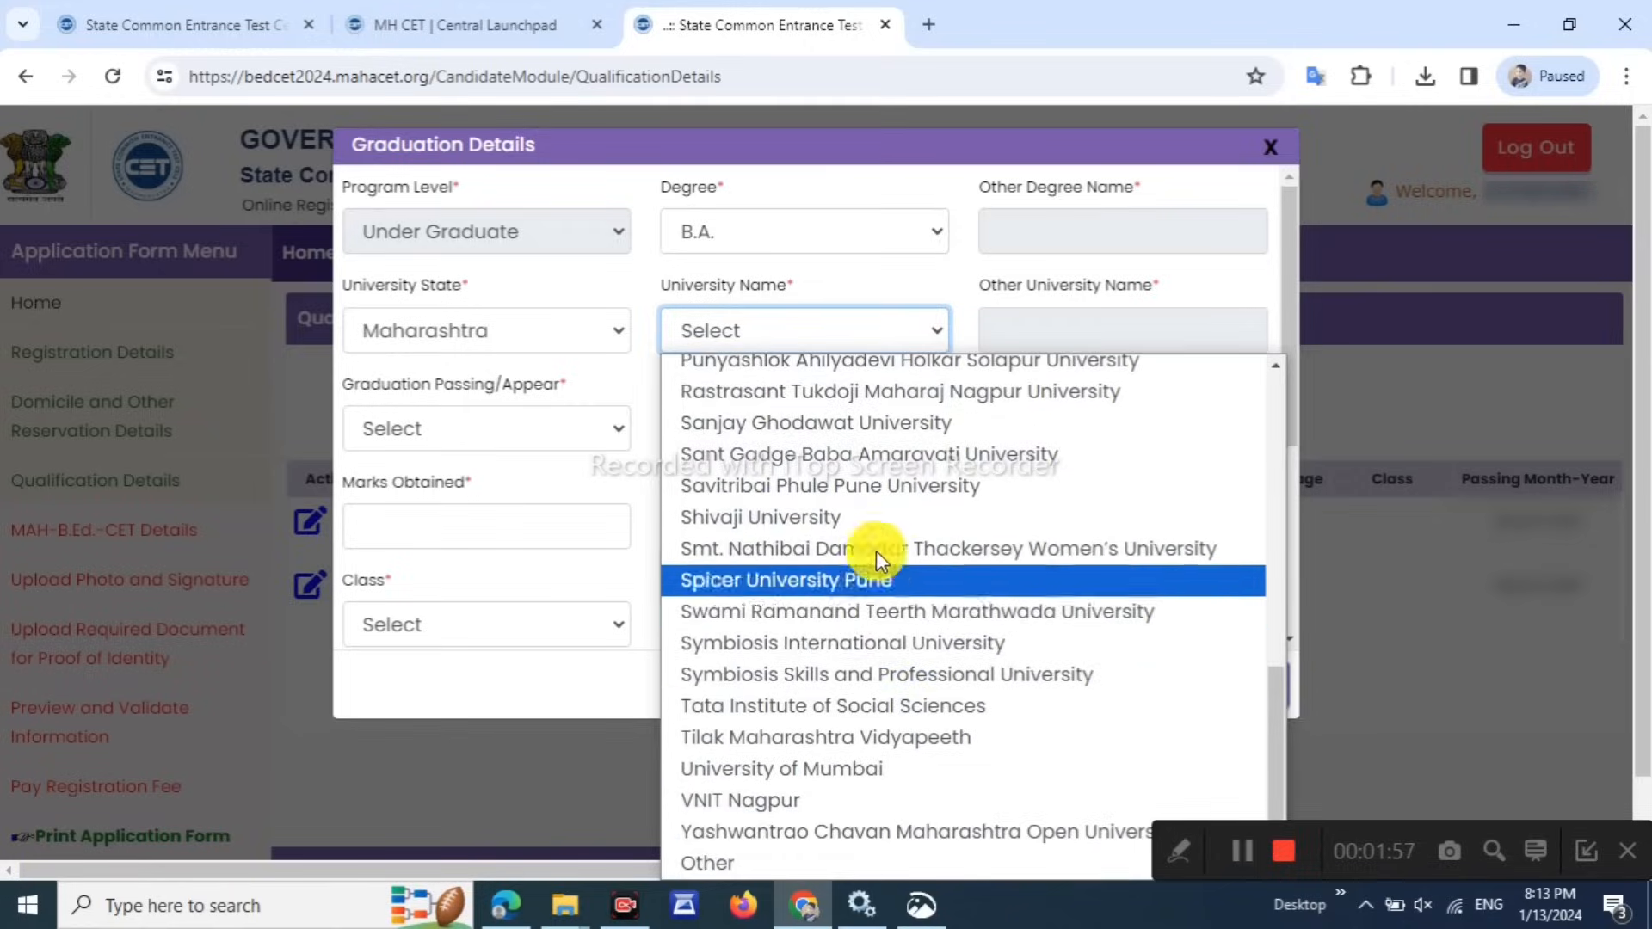
left_click(910, 843)
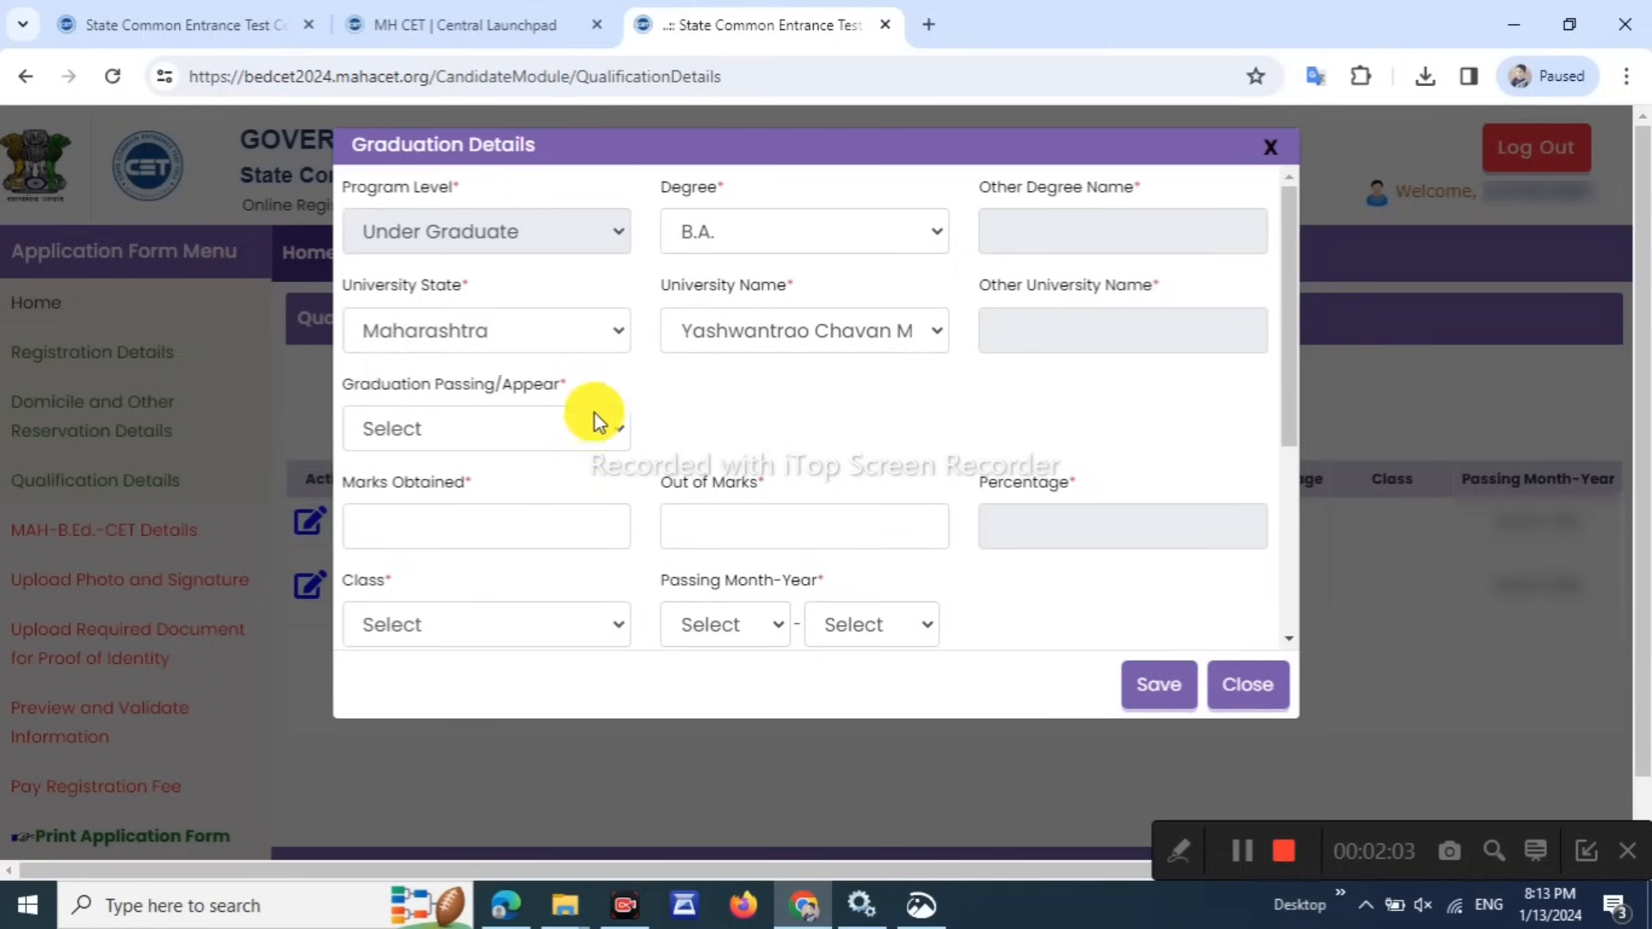
left_click_drag(358, 399, 757, 389)
left_click(477, 431)
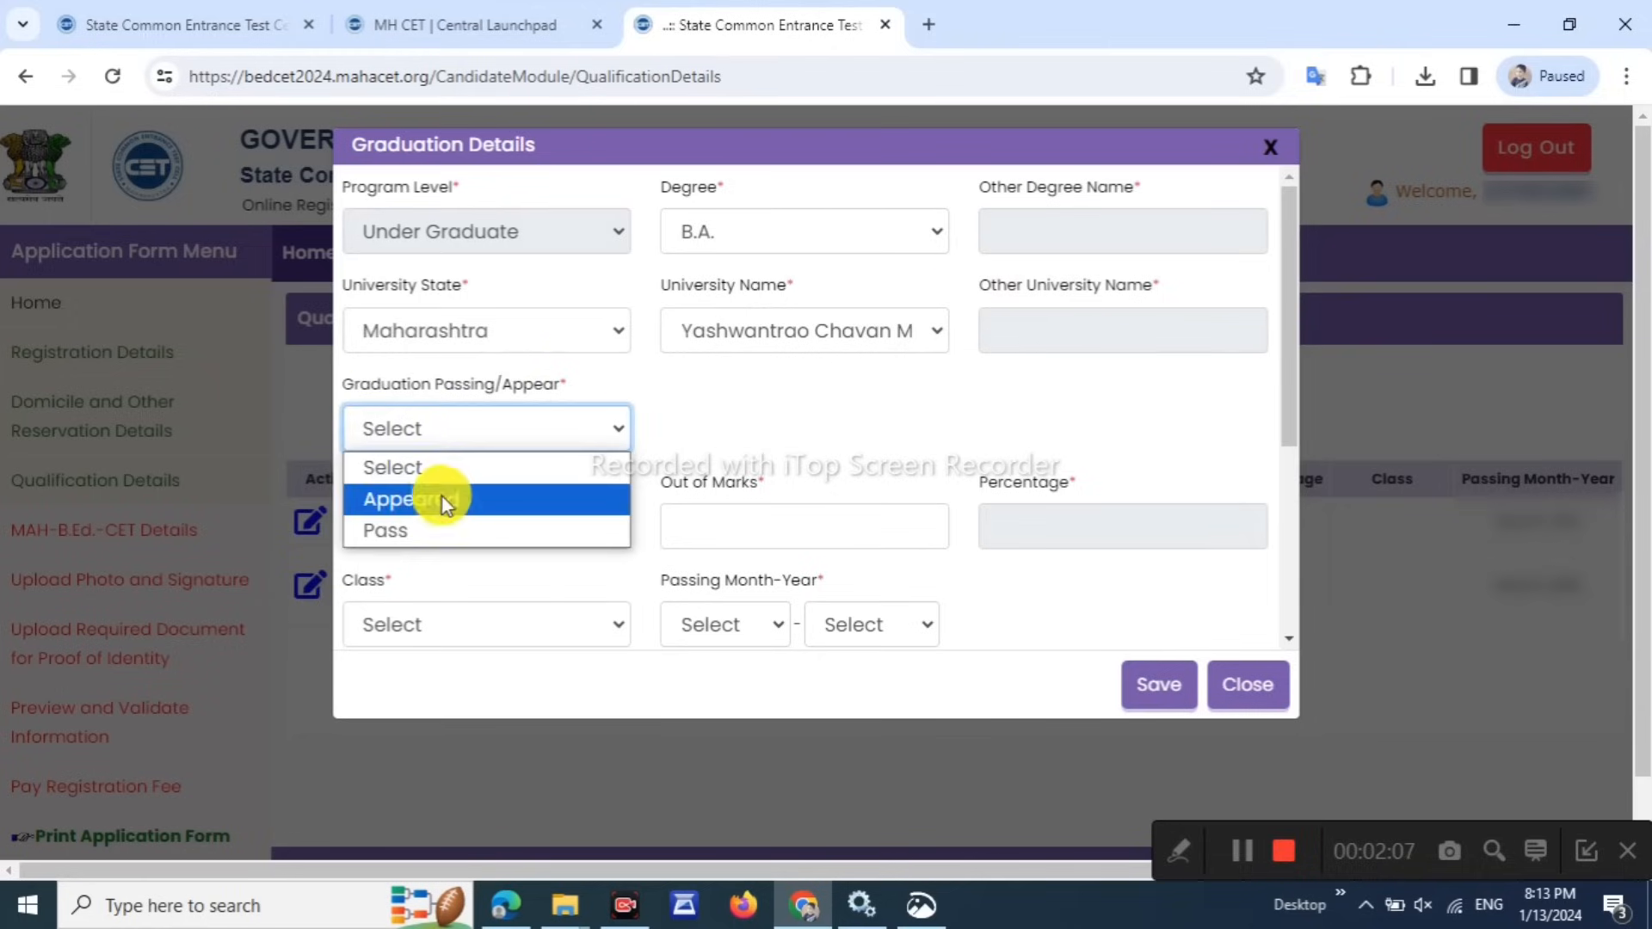
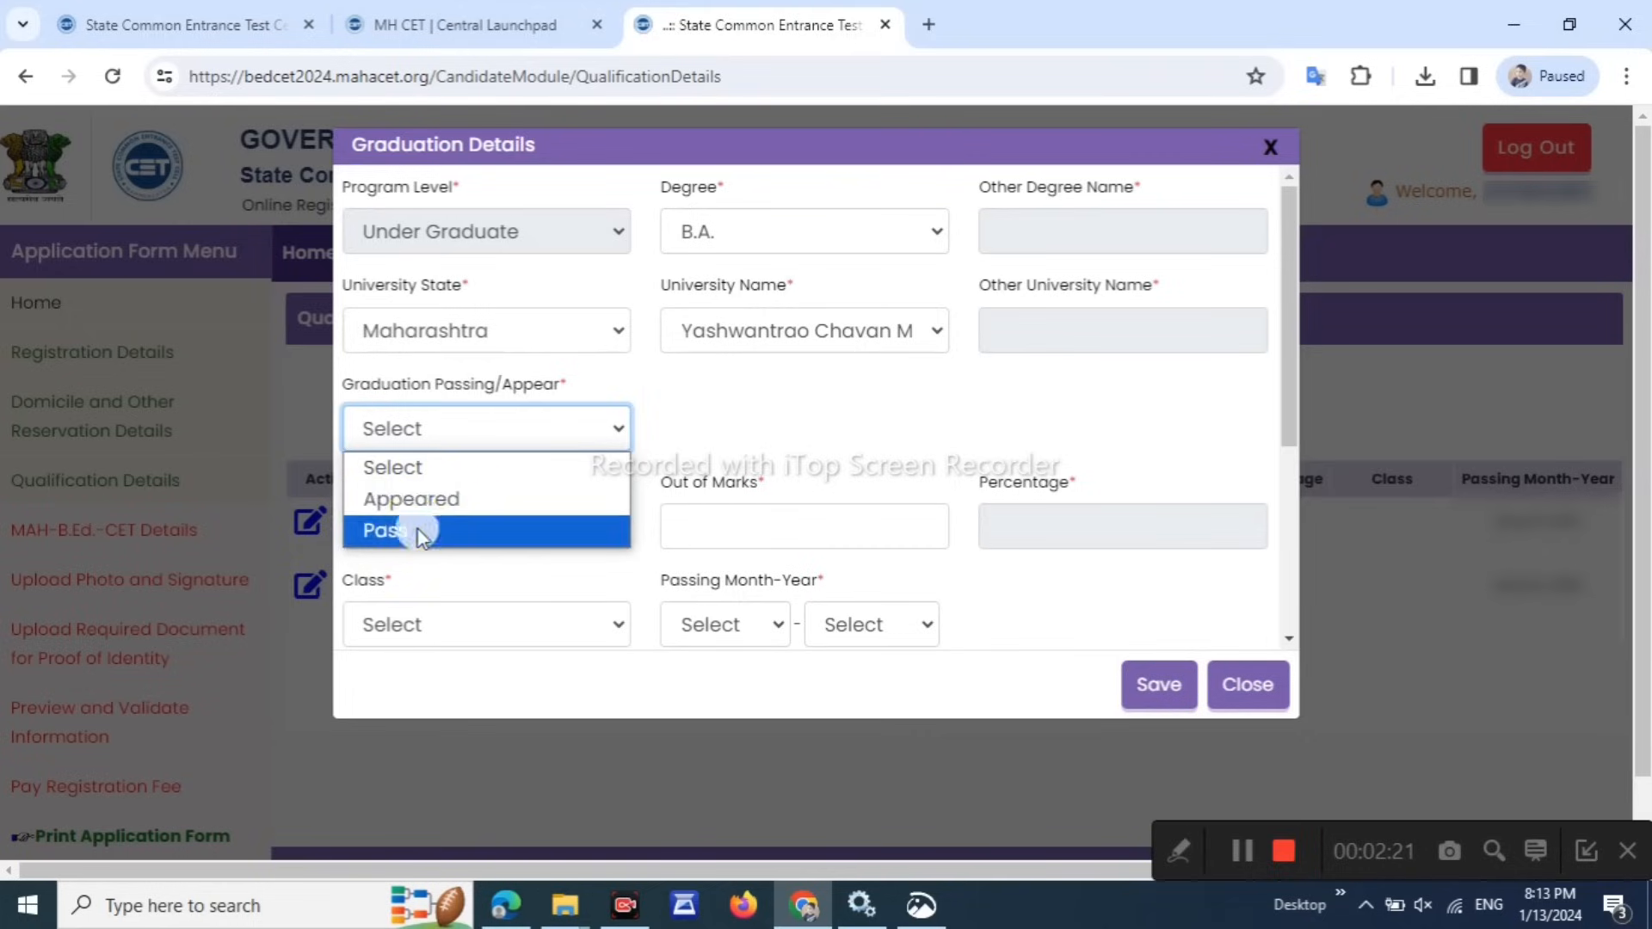
Mark the graduation as Pass with 990 out of 1200 marks, giving 82.50 percent
left_click(416, 528)
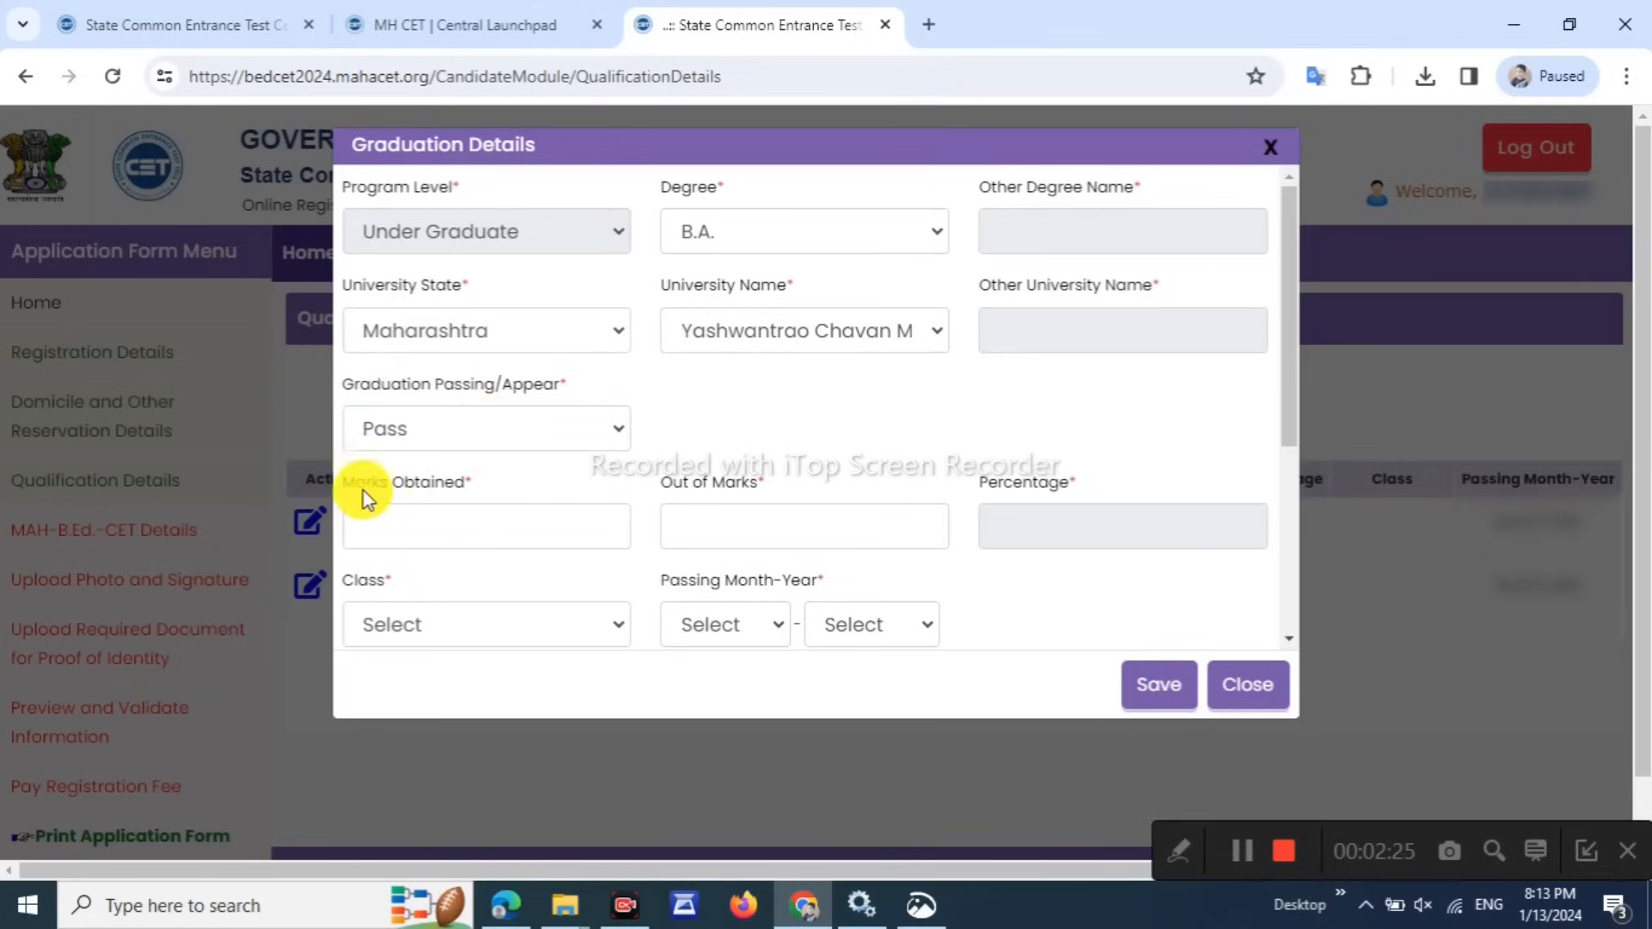
left_click_drag(358, 483, 498, 479)
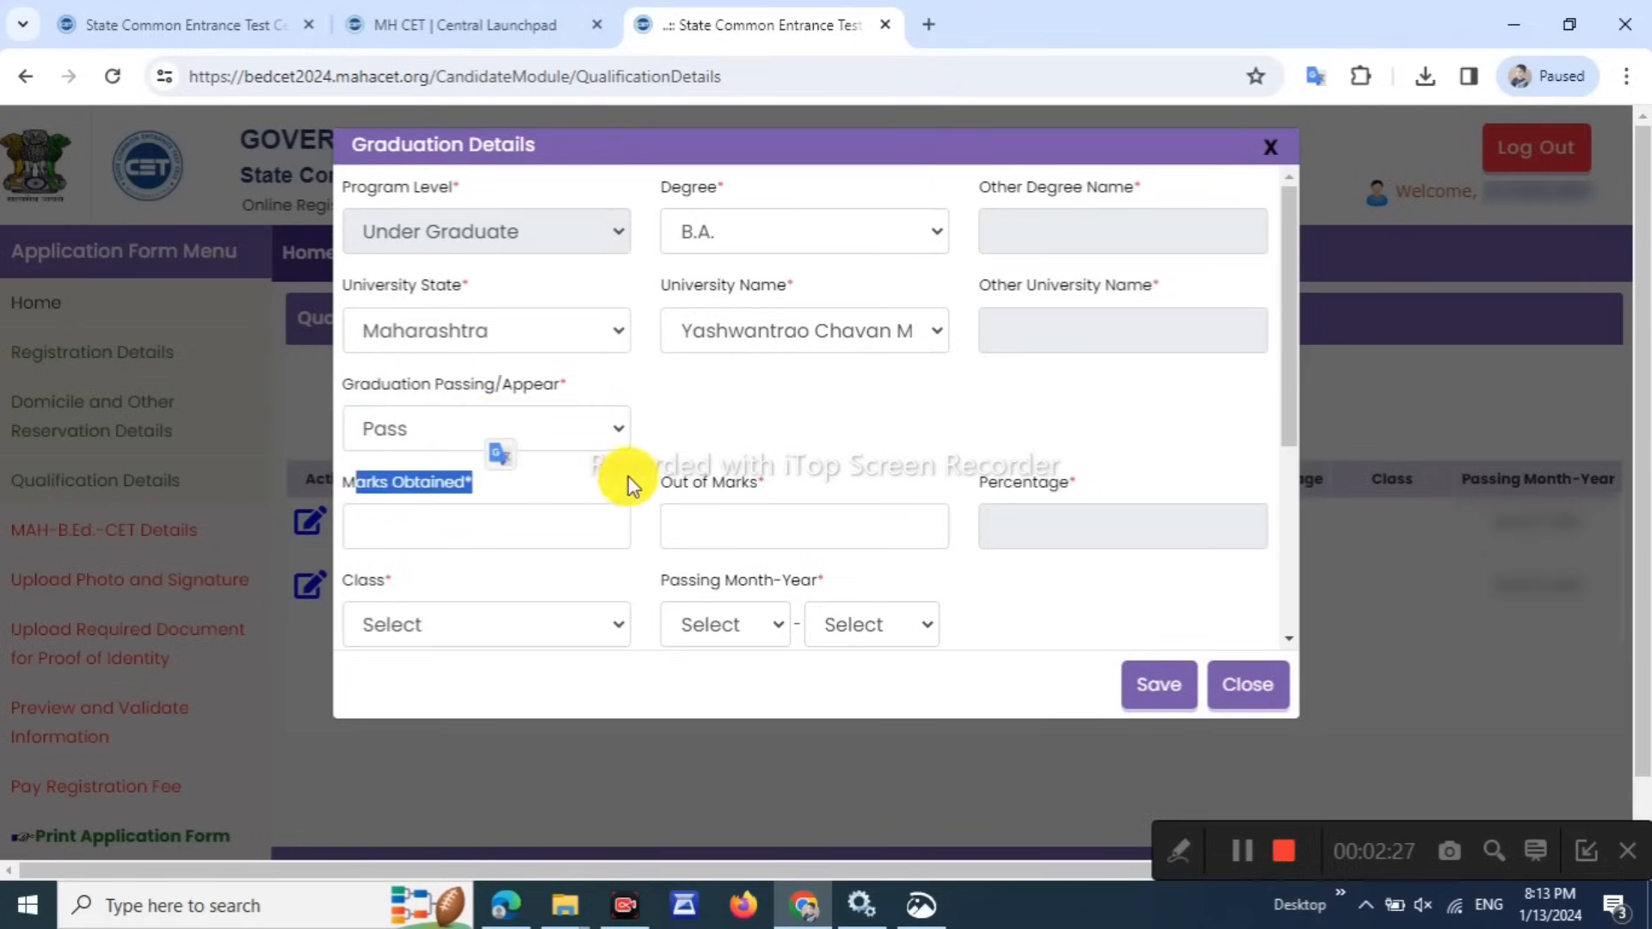
left_click(481, 534)
left_click(491, 529)
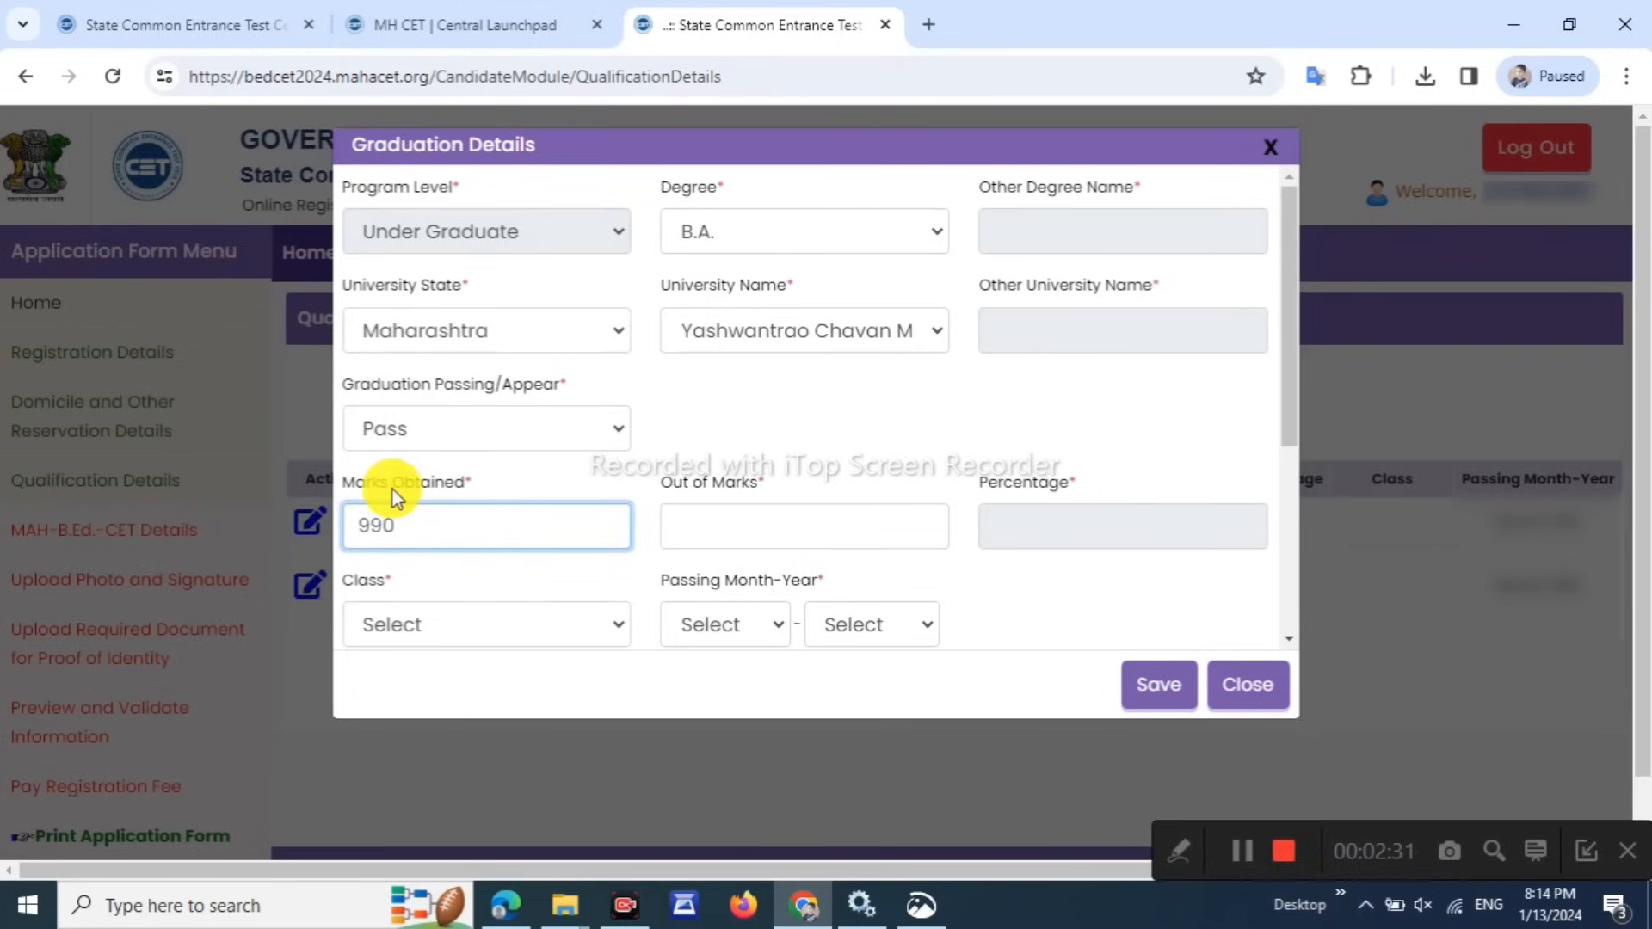
left_click_drag(344, 485, 433, 484)
left_click(539, 475)
left_click_drag(662, 483, 775, 516)
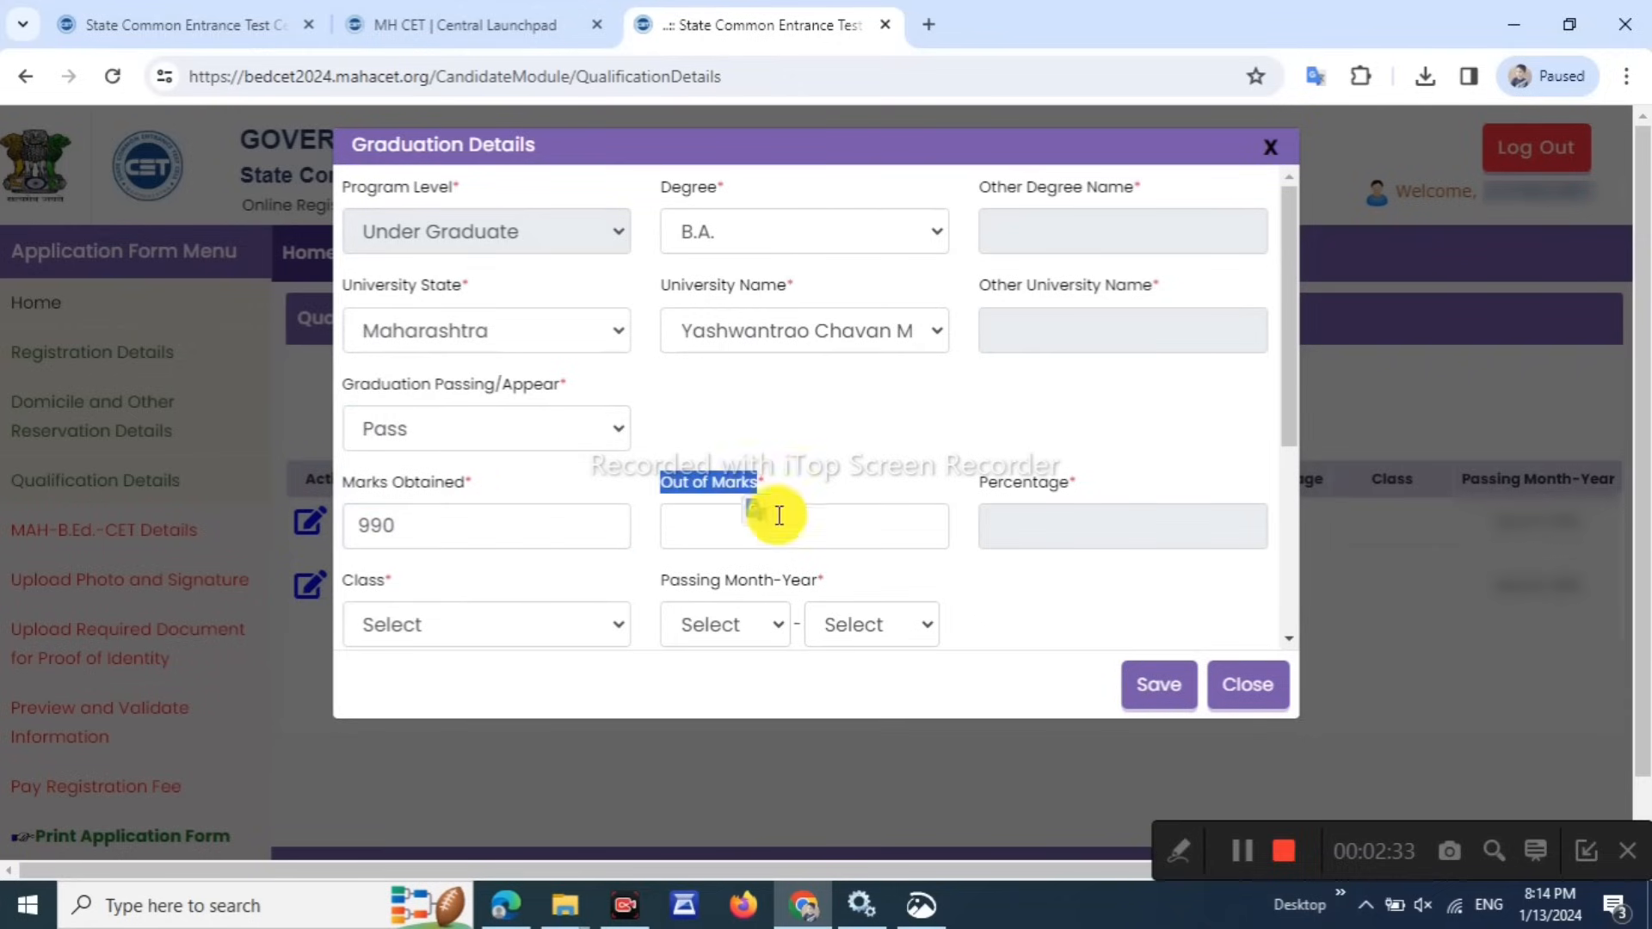
left_click(839, 537)
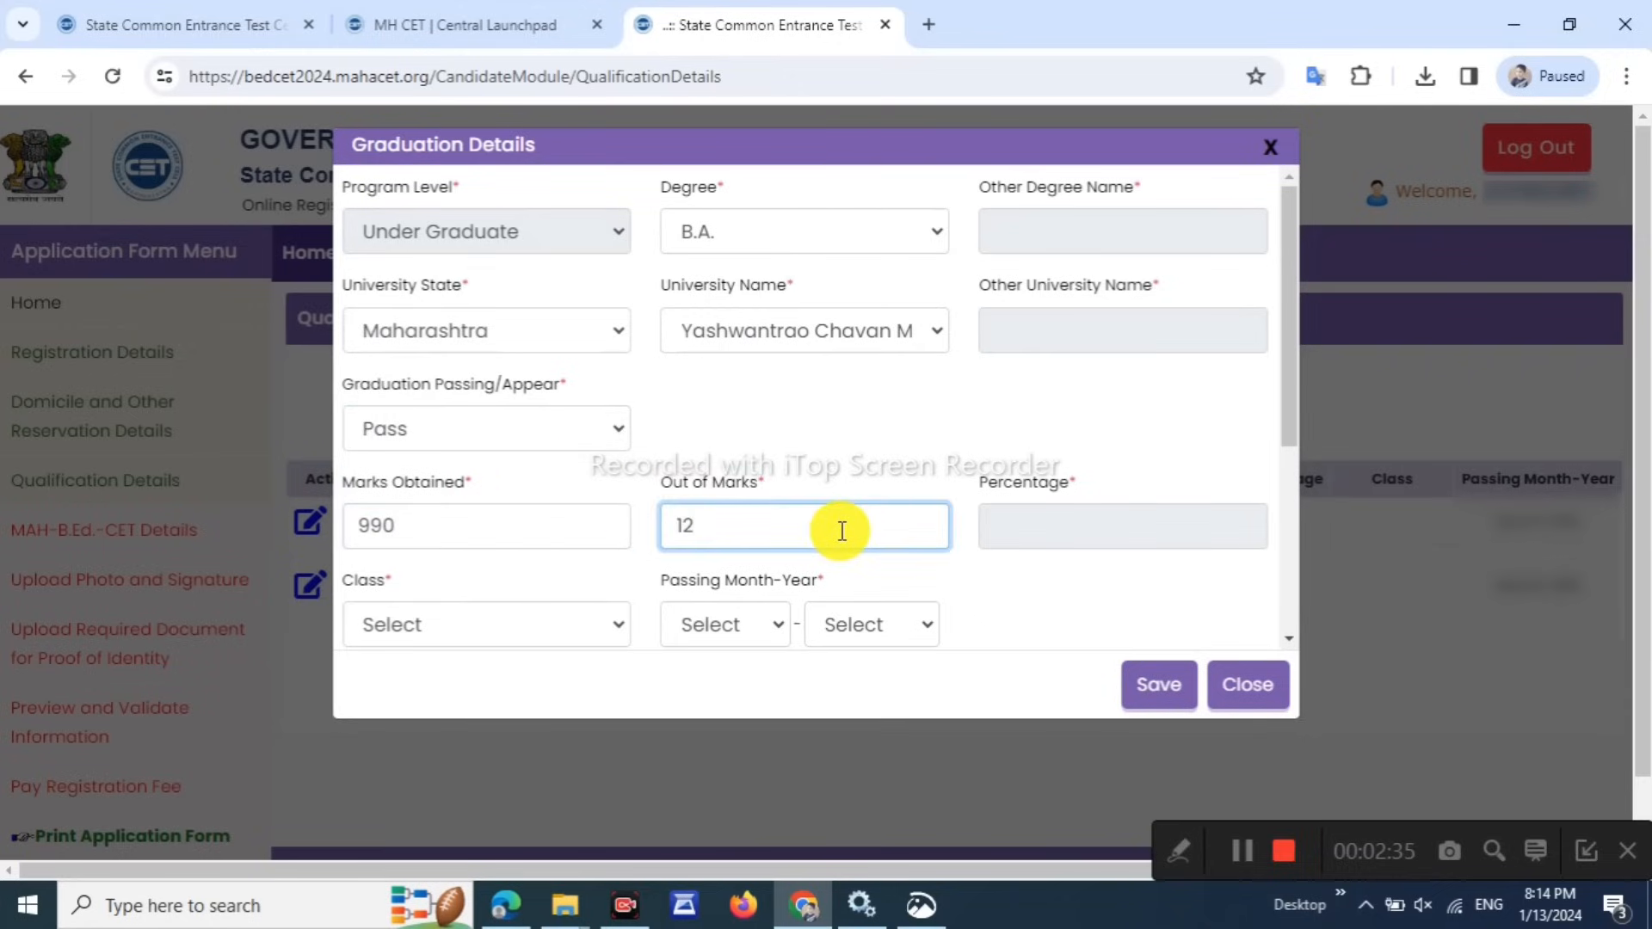
left_click(960, 499)
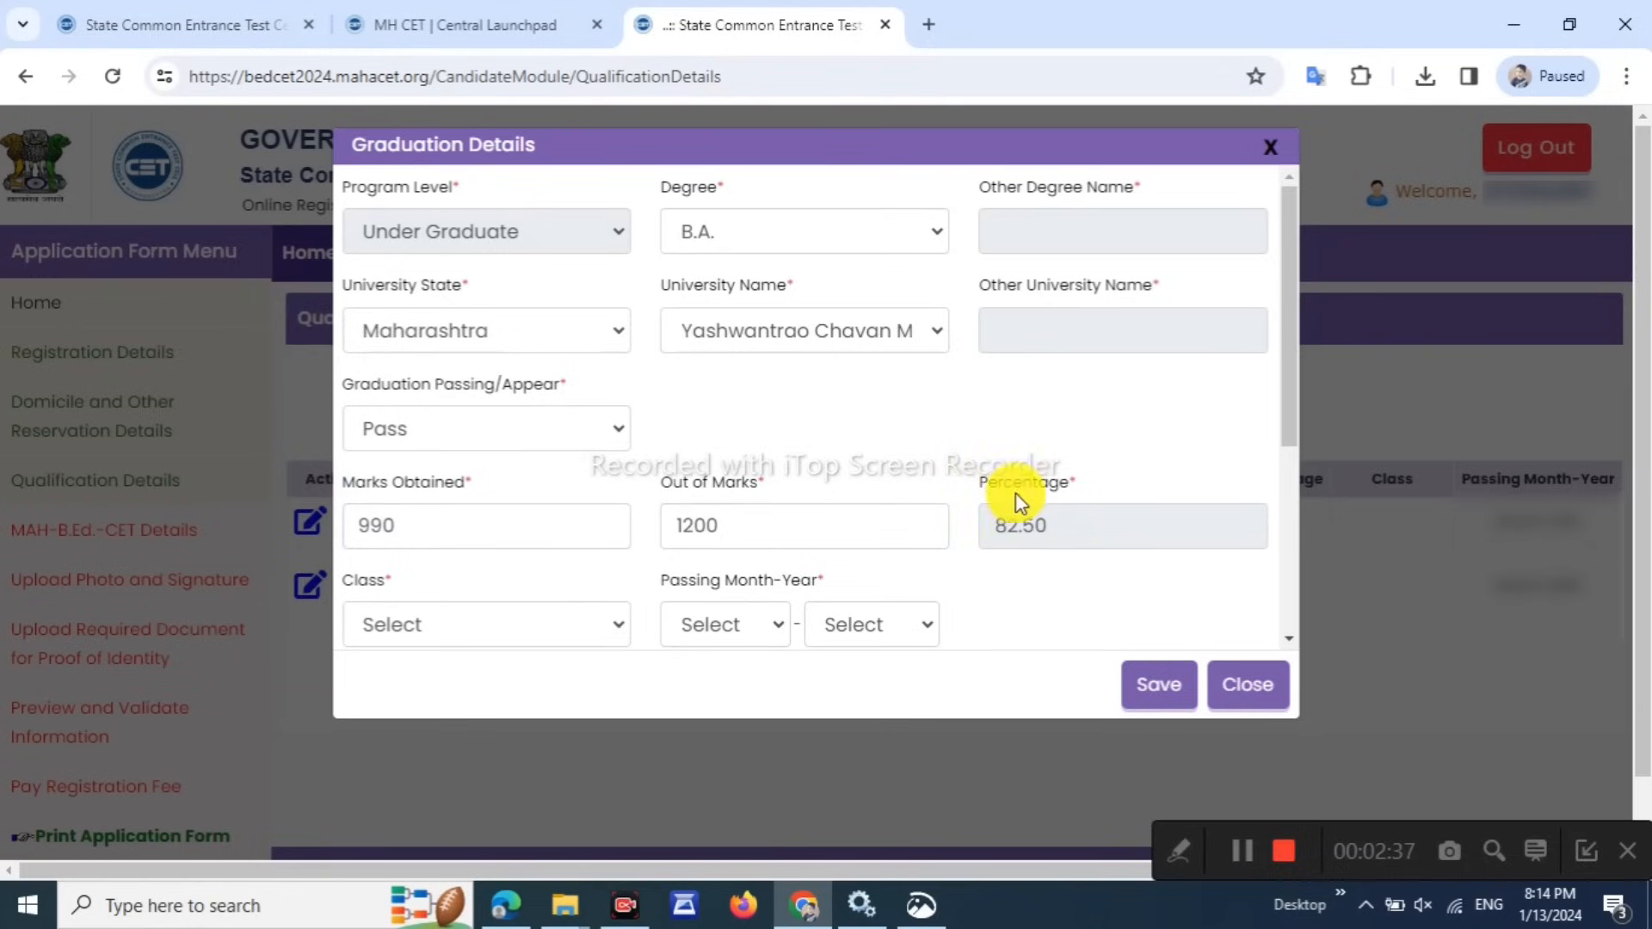
left_click_drag(991, 488, 1075, 477)
left_click(1189, 536)
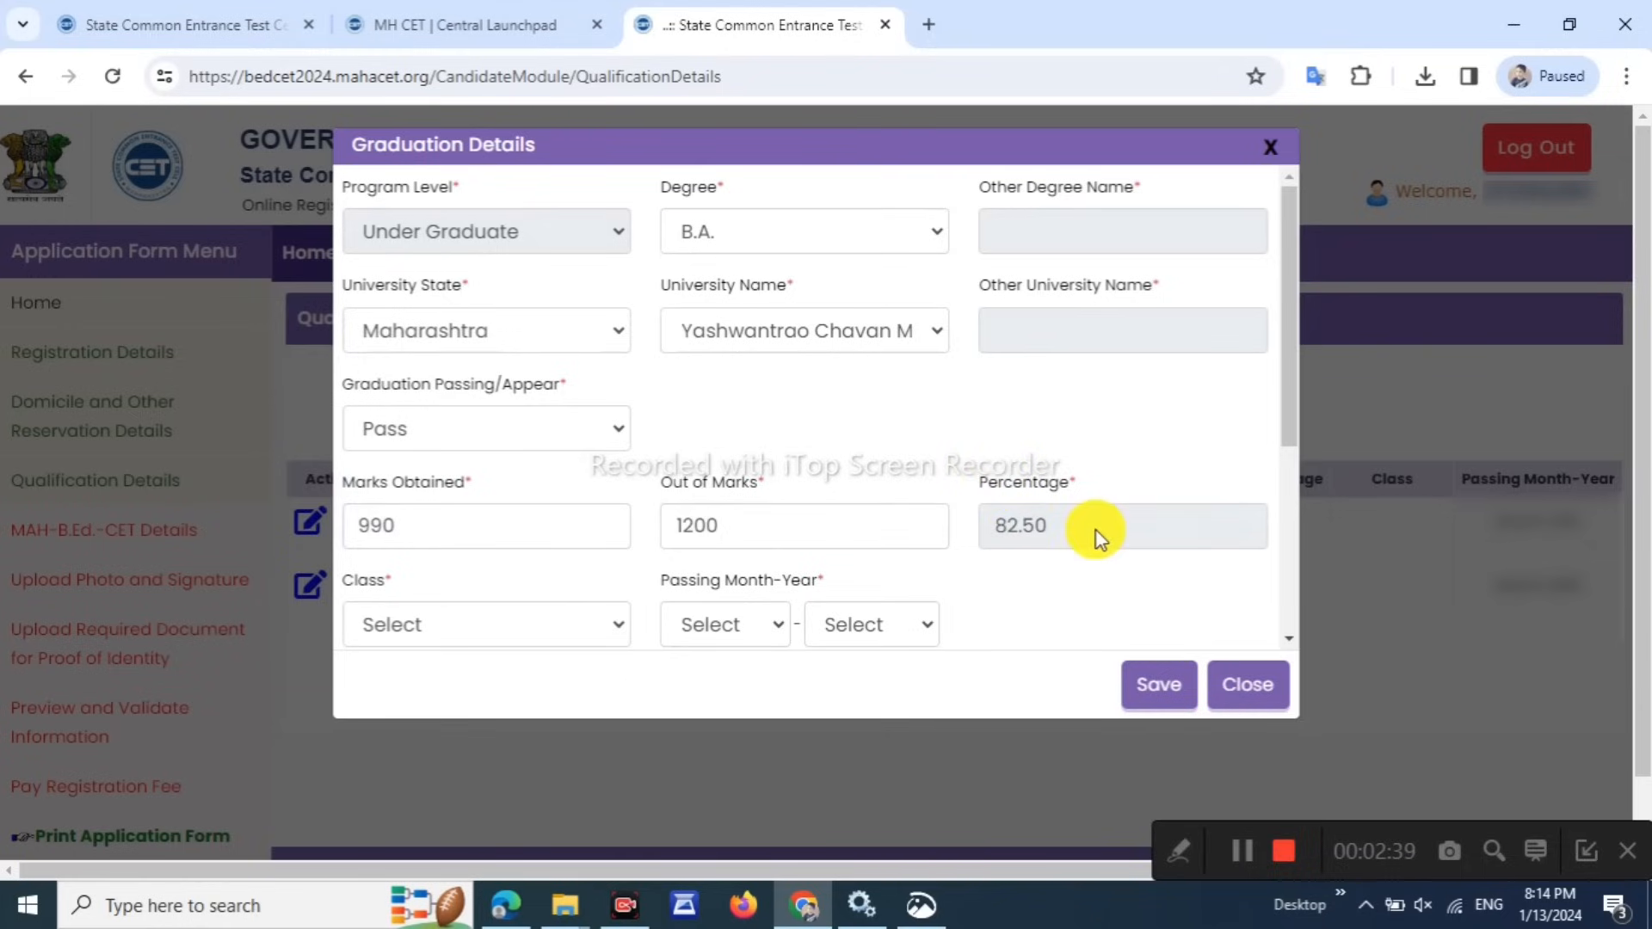
Set the class to First Division and the passing month-year to May 2019
left_click_drag(353, 579, 440, 612)
left_click(493, 616)
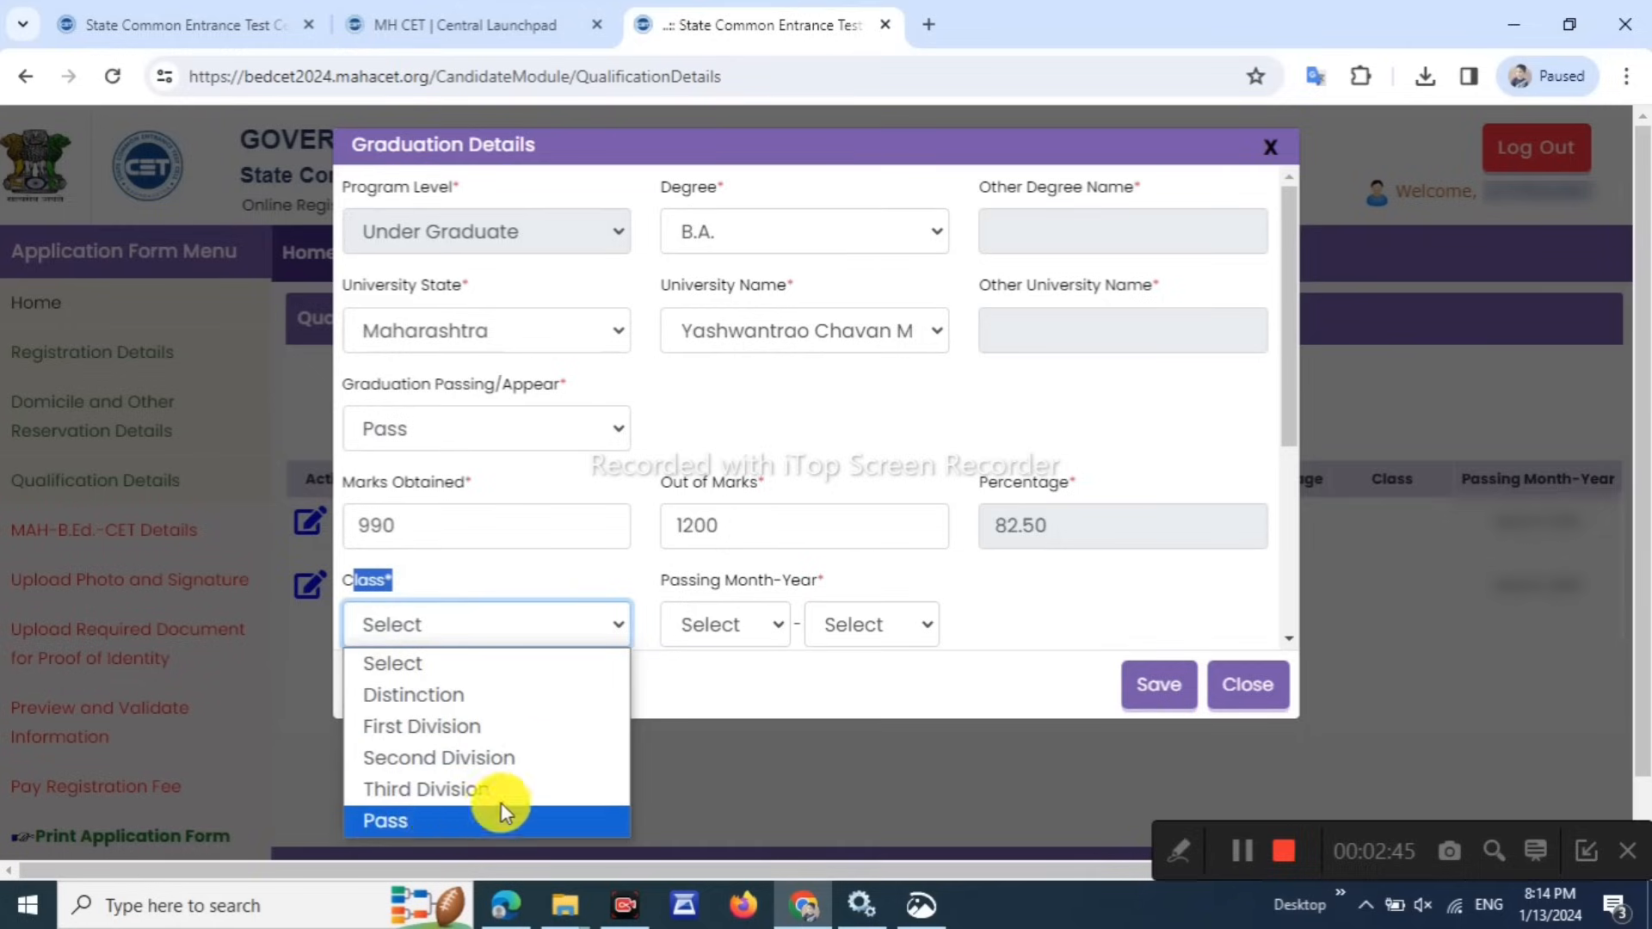
left_click(473, 735)
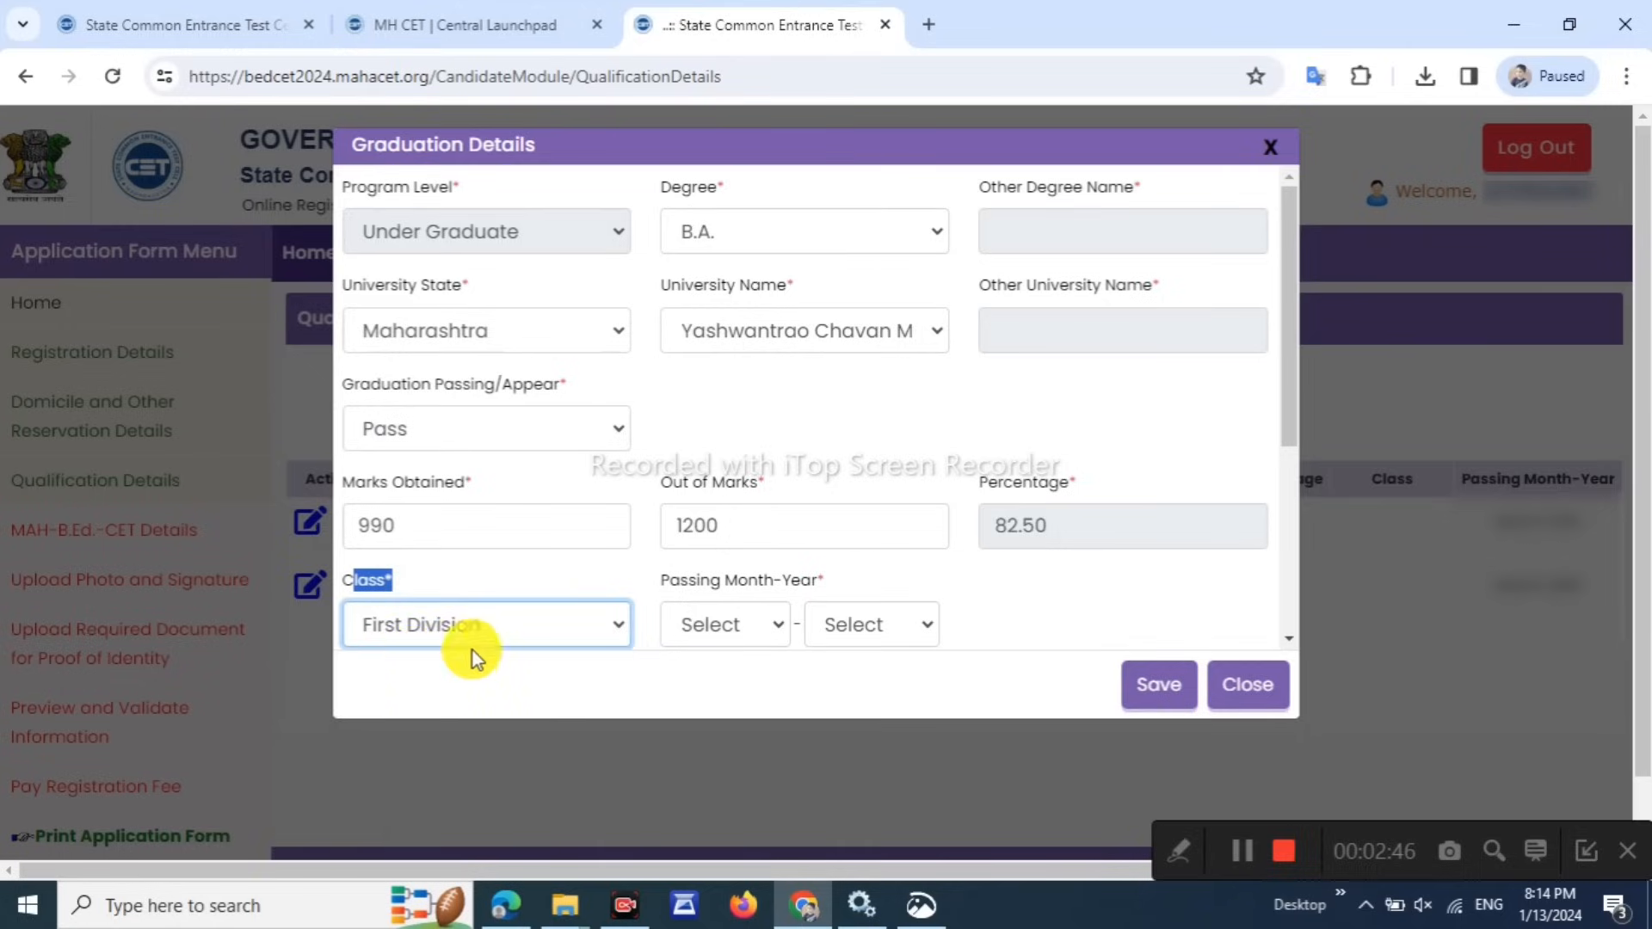
left_click(564, 689)
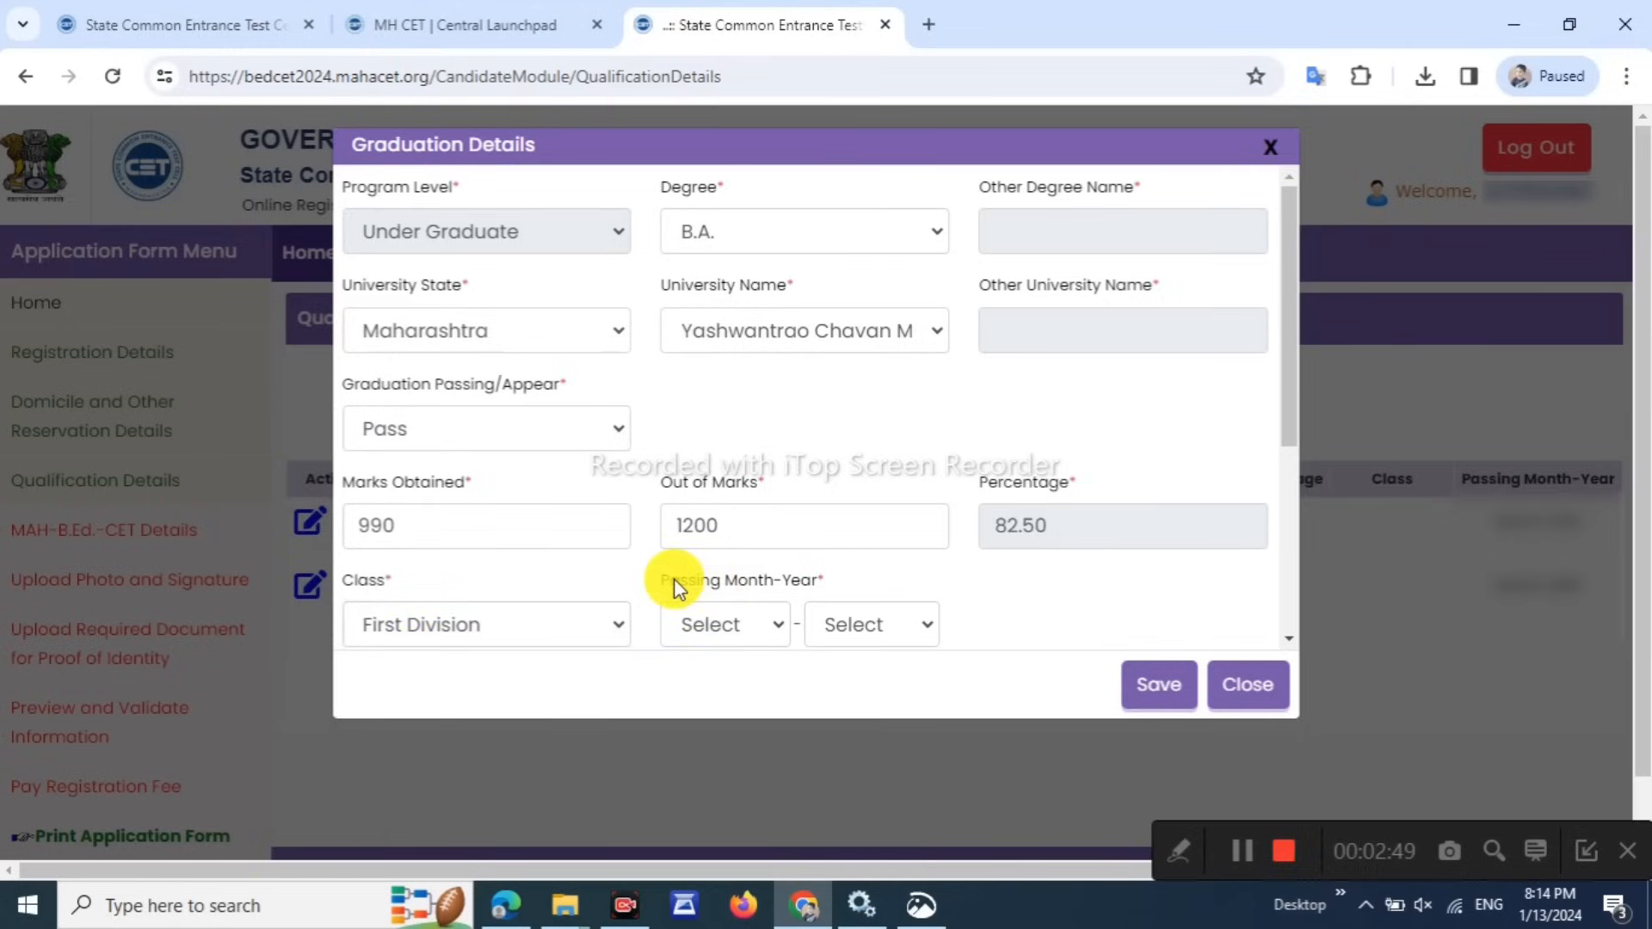
left_click_drag(673, 578, 914, 578)
left_click(1003, 579)
left_click(747, 641)
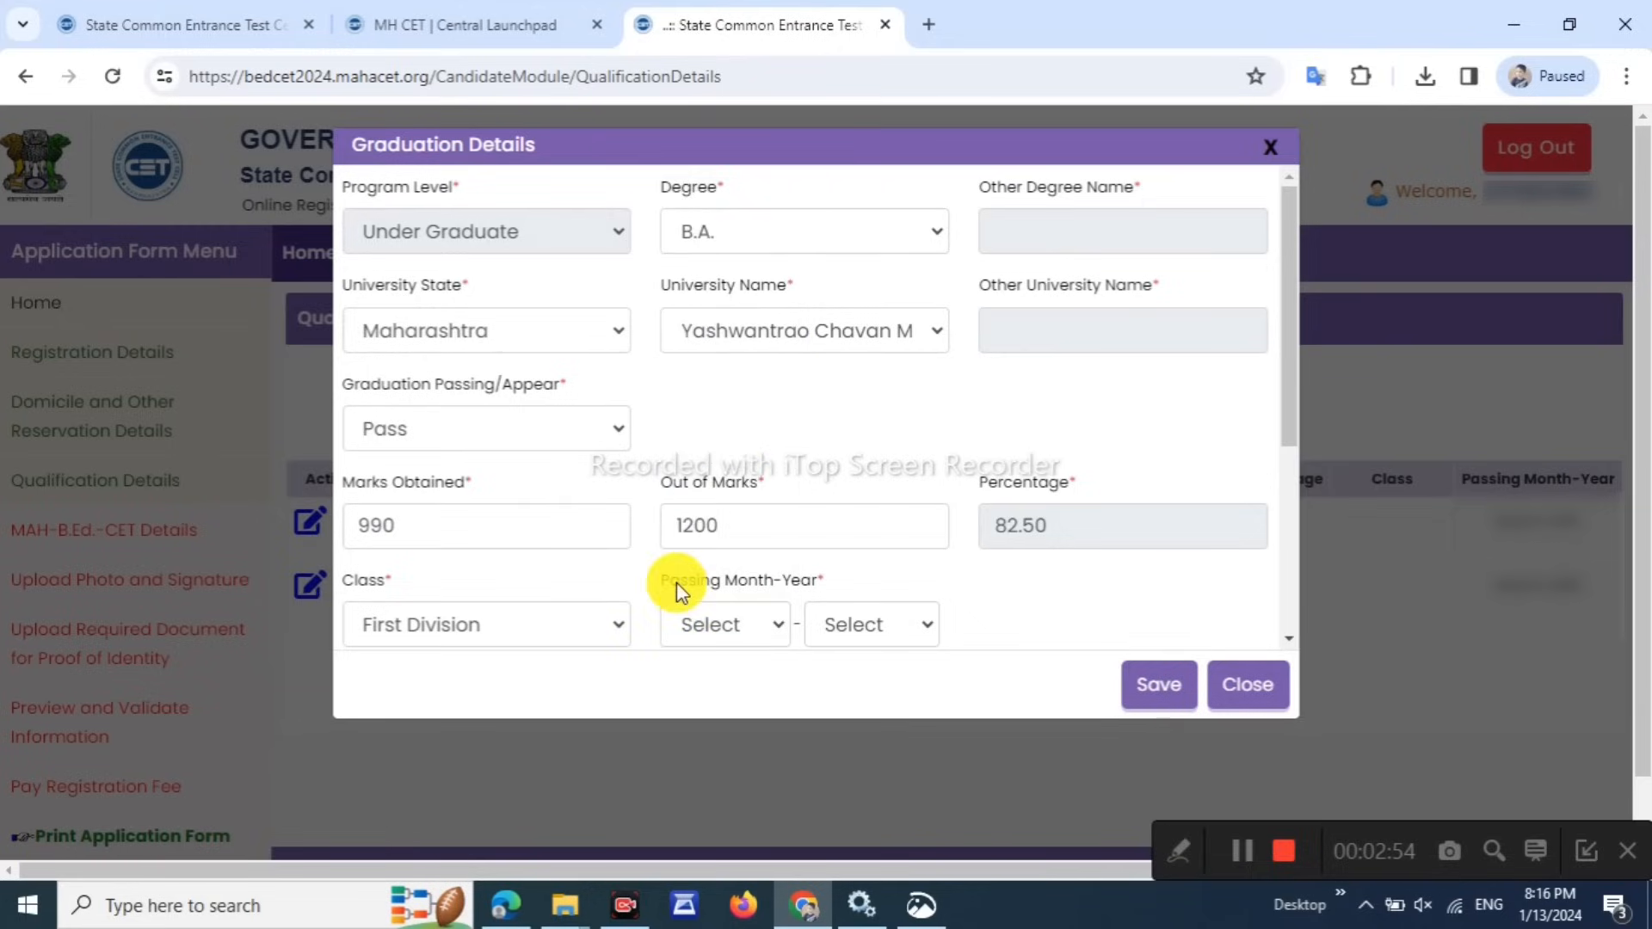
left_click_drag(671, 580, 875, 549)
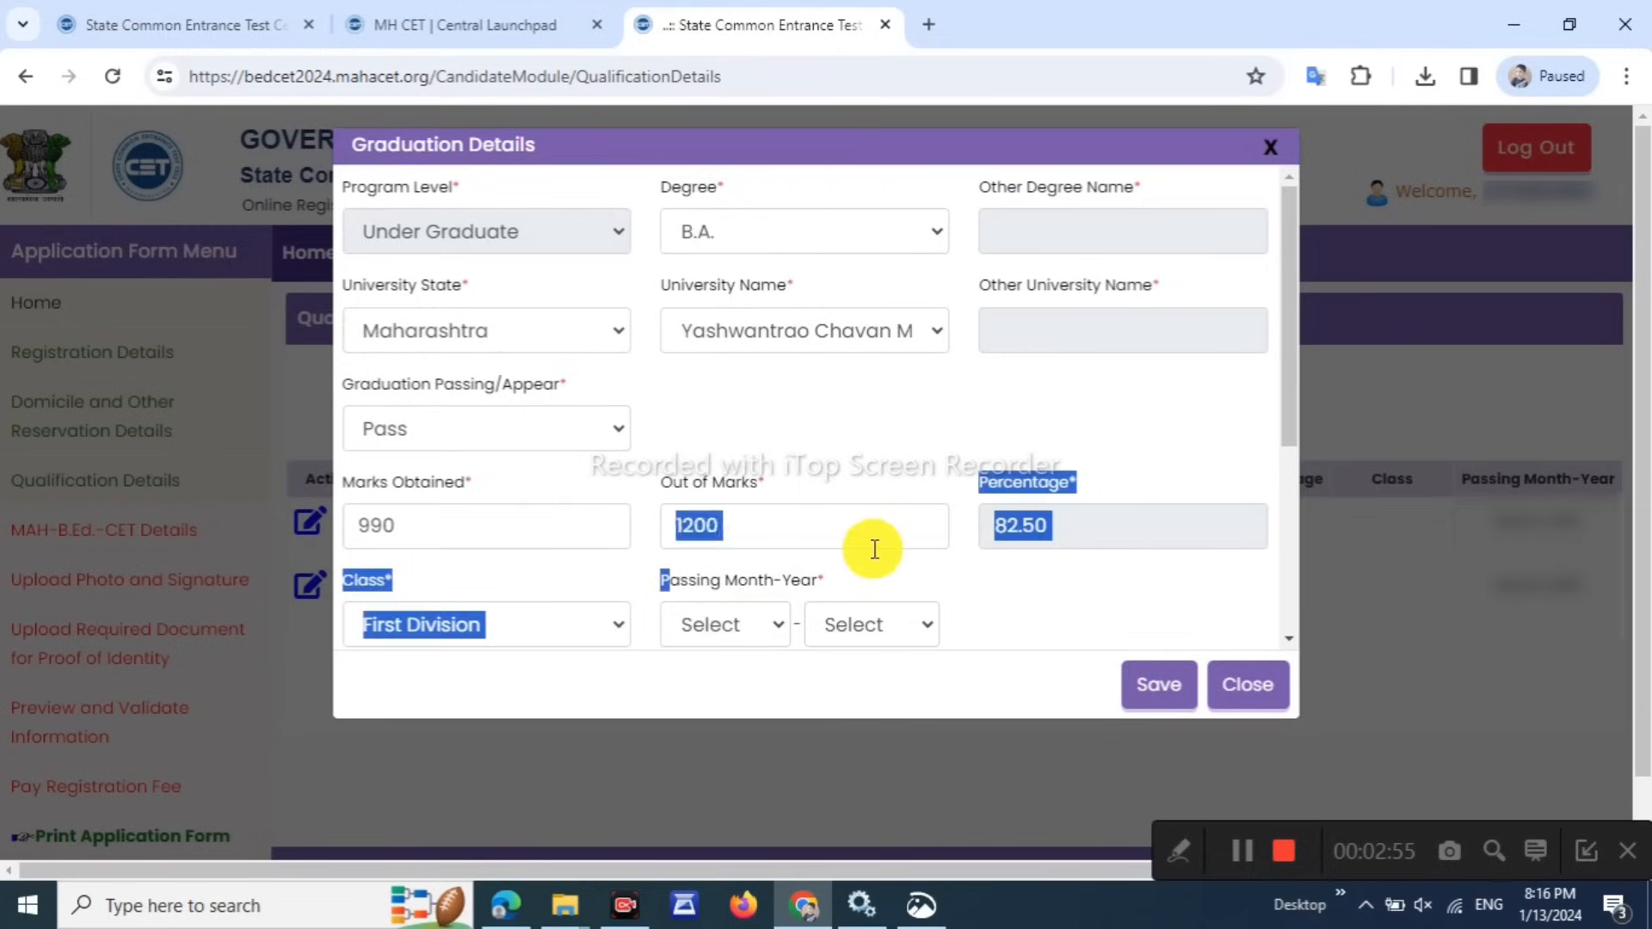
left_click(738, 623)
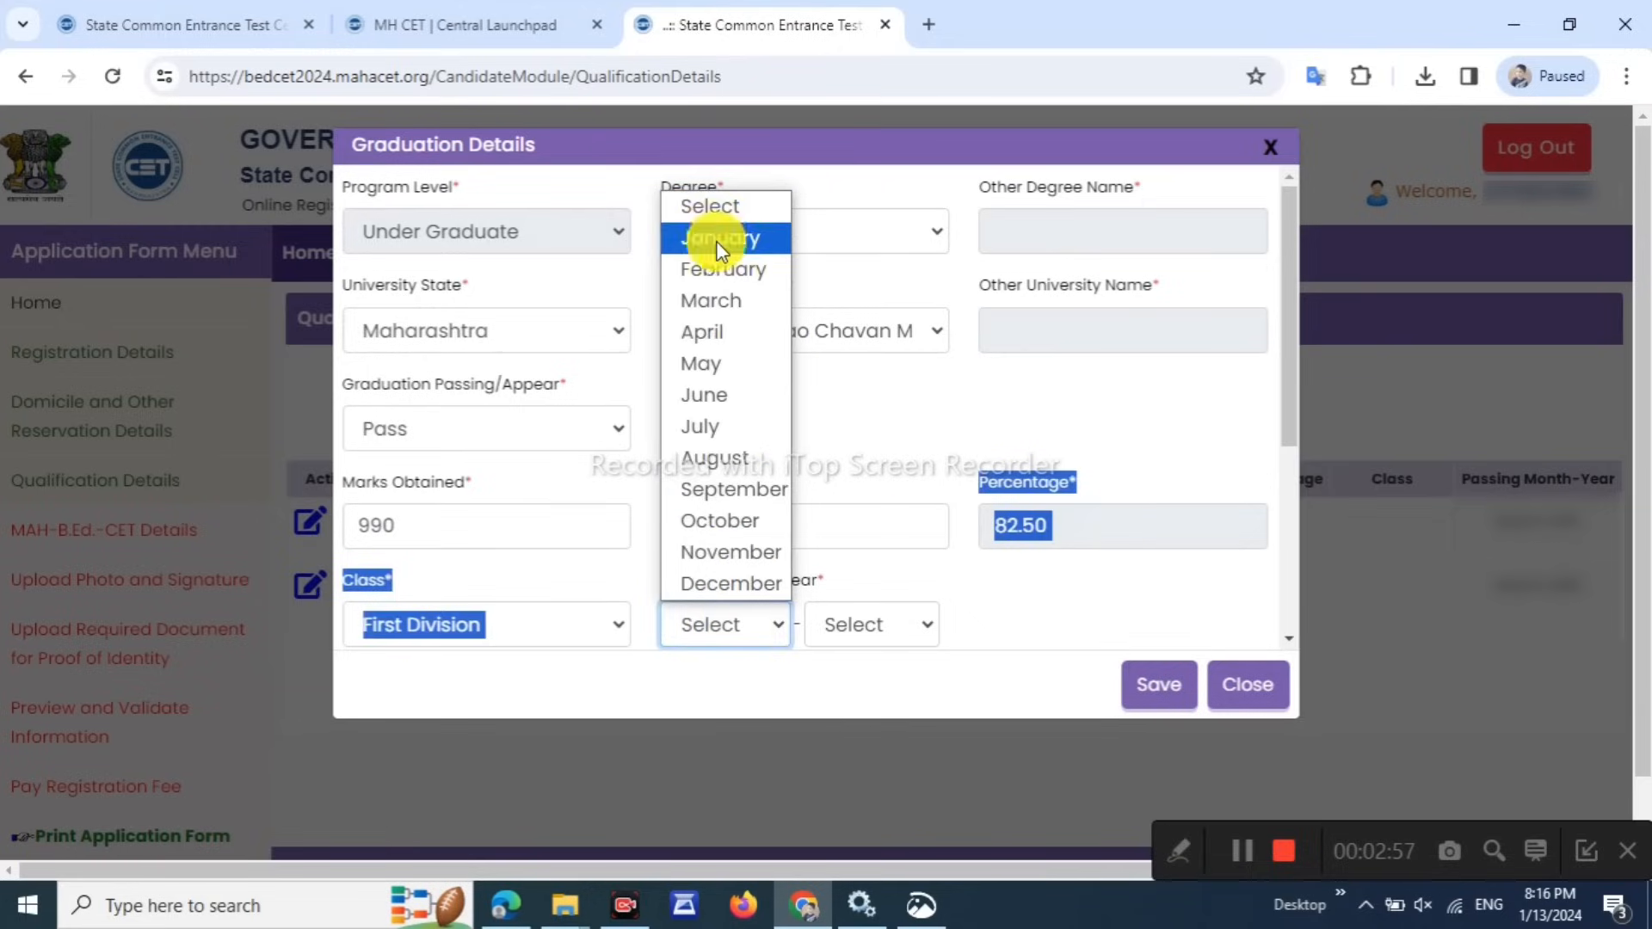
left_click(700, 366)
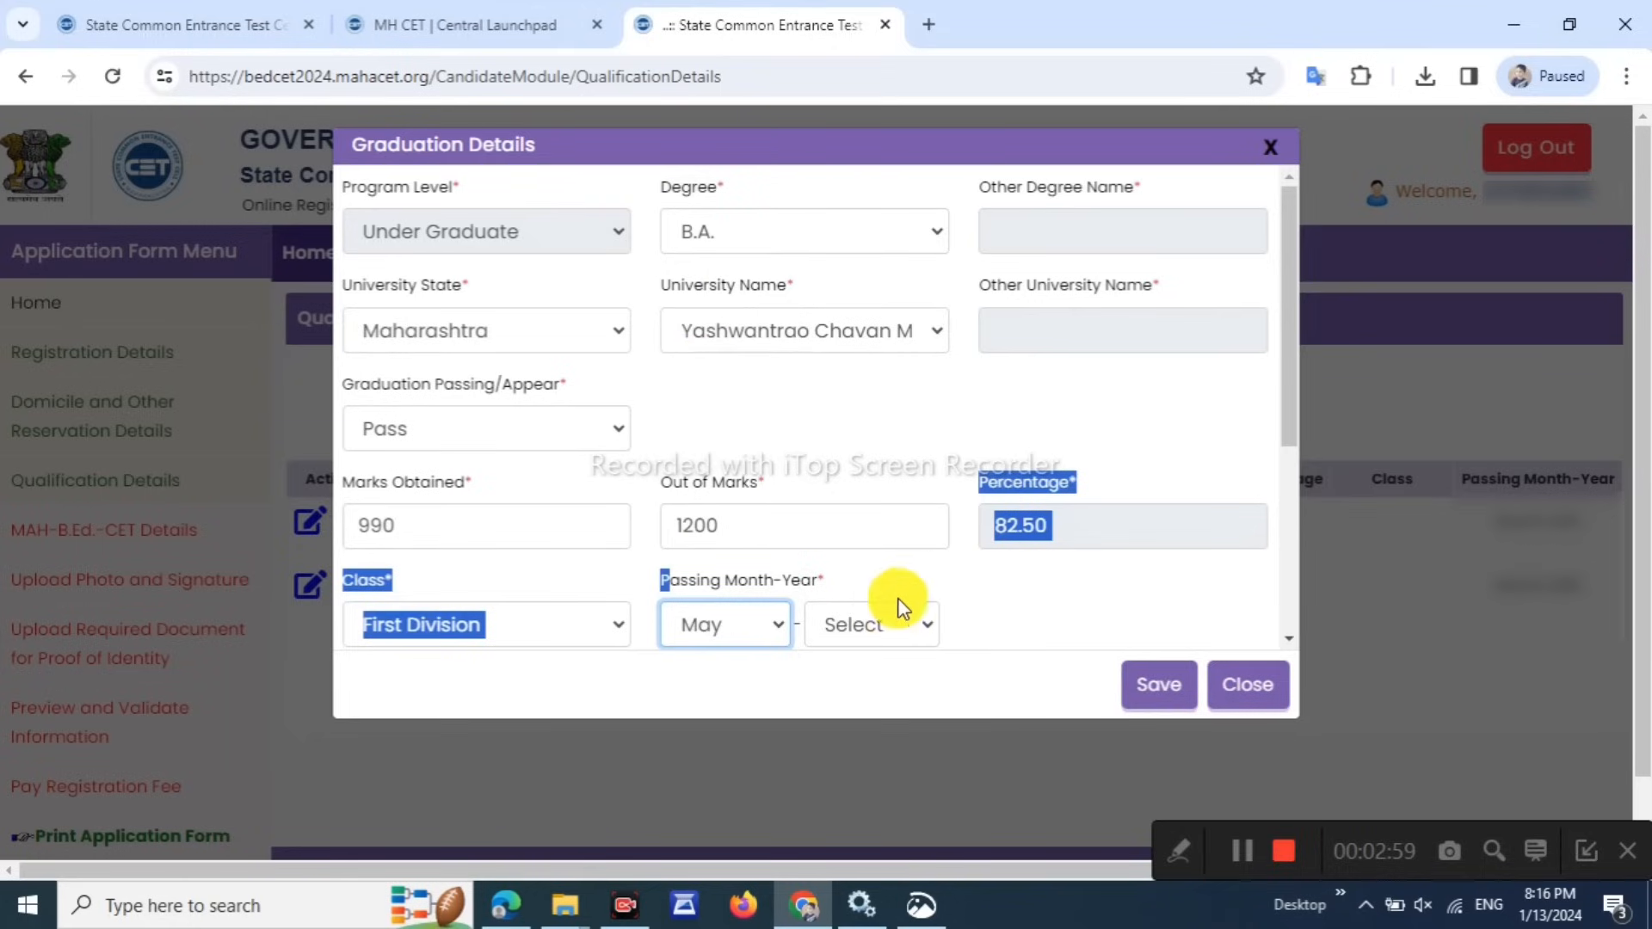
left_click(900, 623)
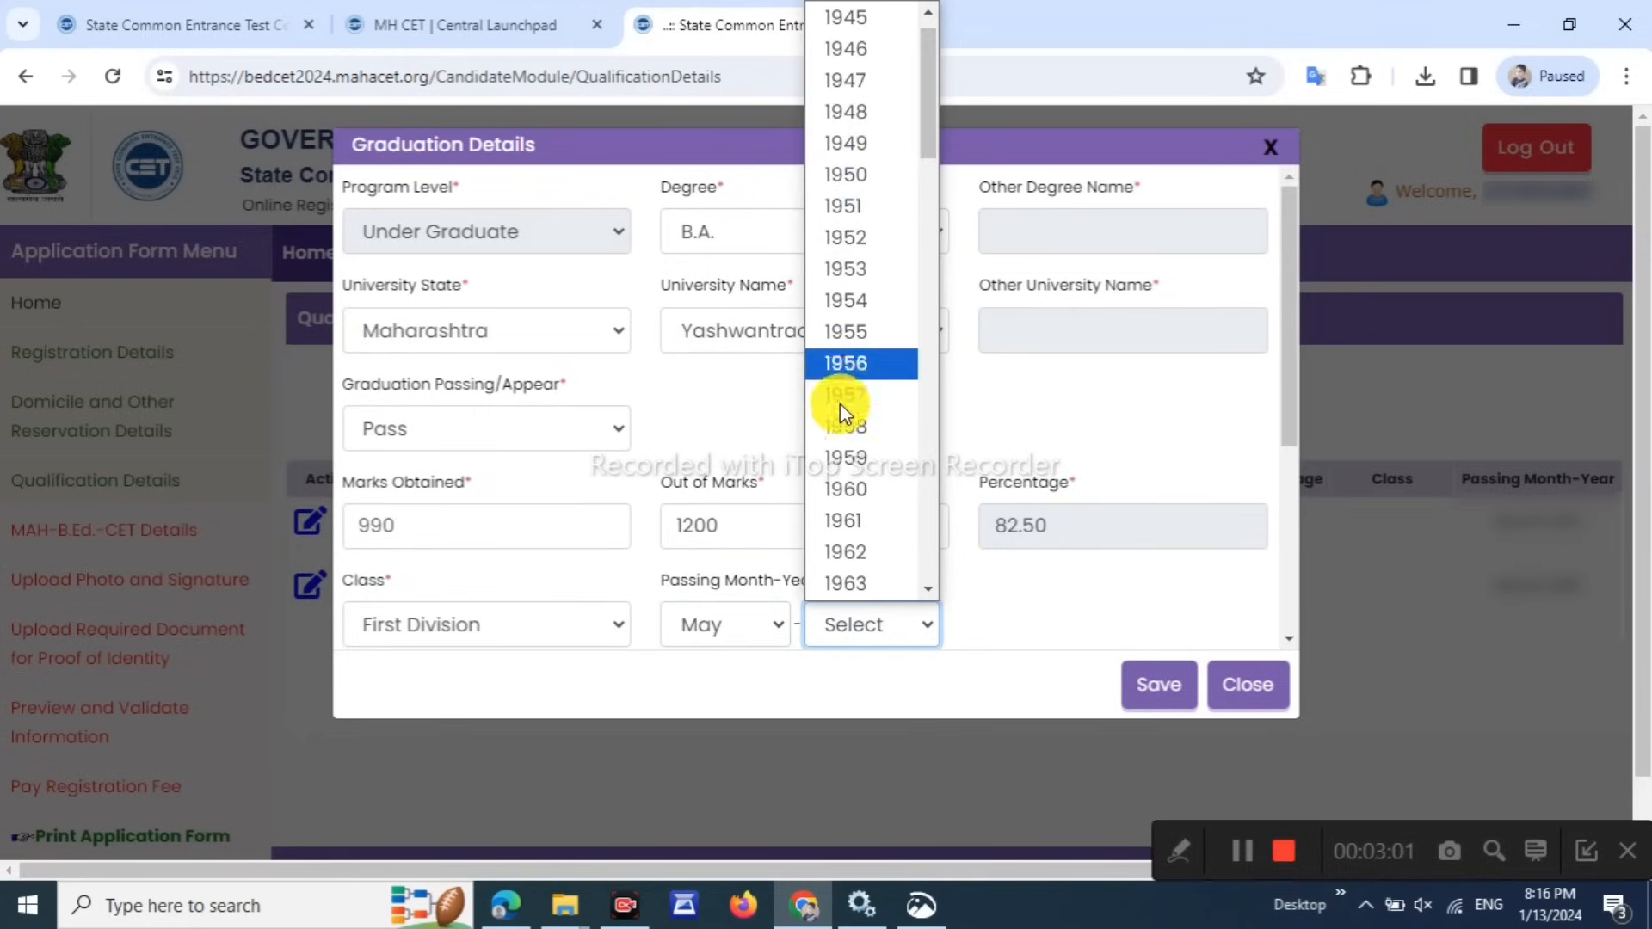
scroll(839, 404, "down", 8)
scroll(852, 464, "up", 9)
scroll(844, 163, "down", 4)
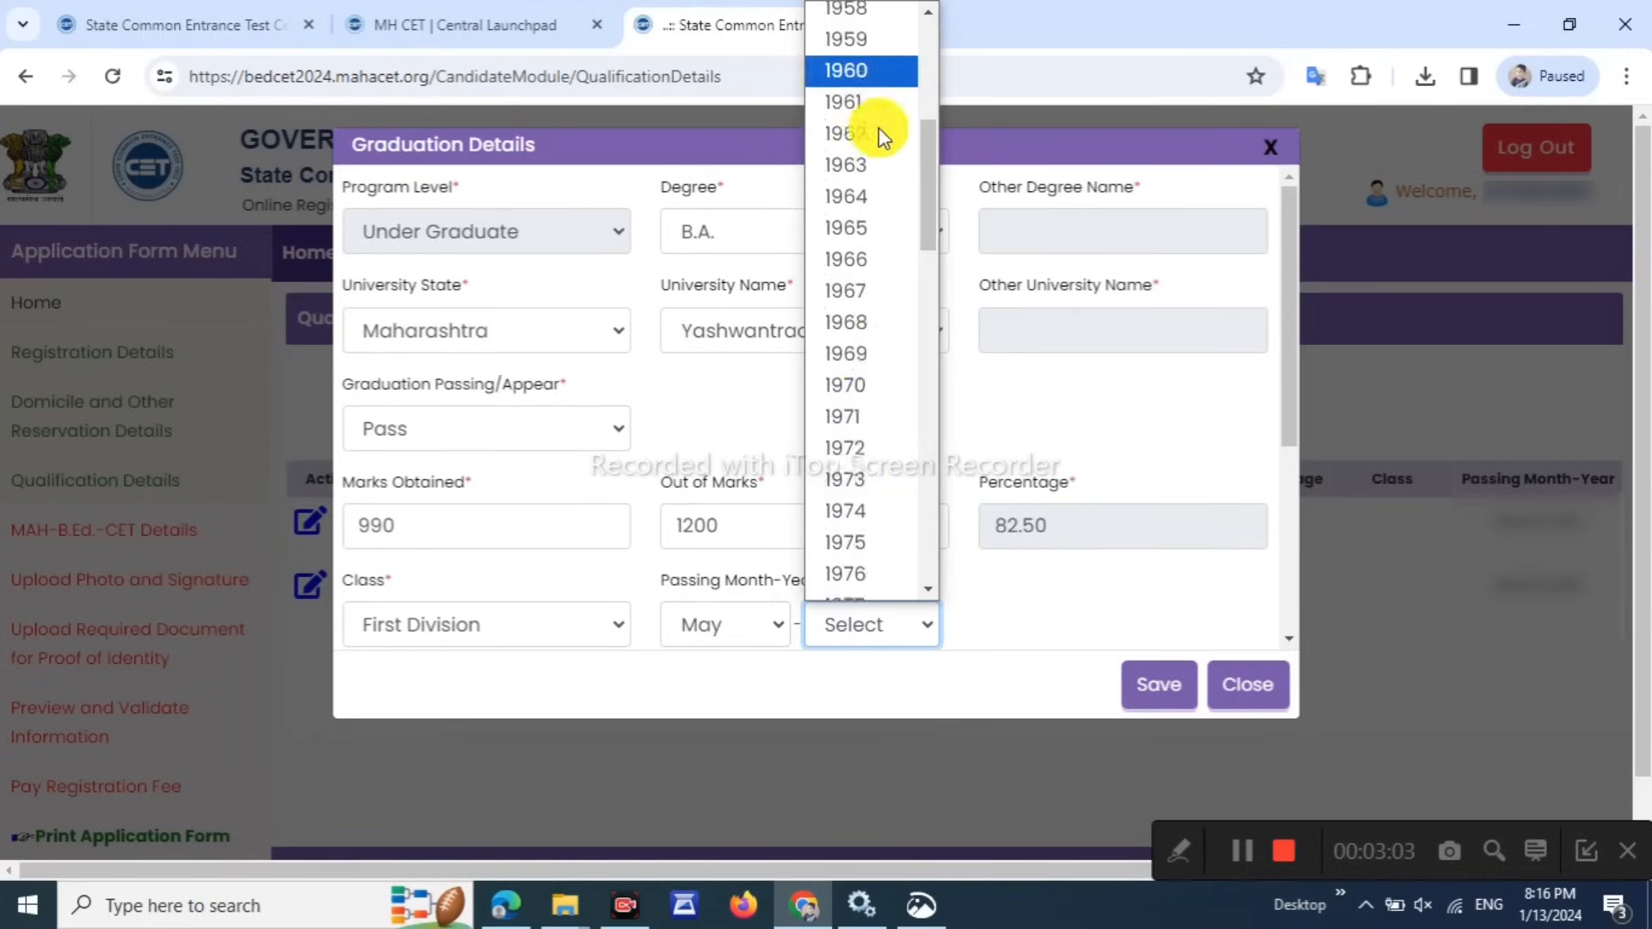
scroll(882, 135, "down", 12)
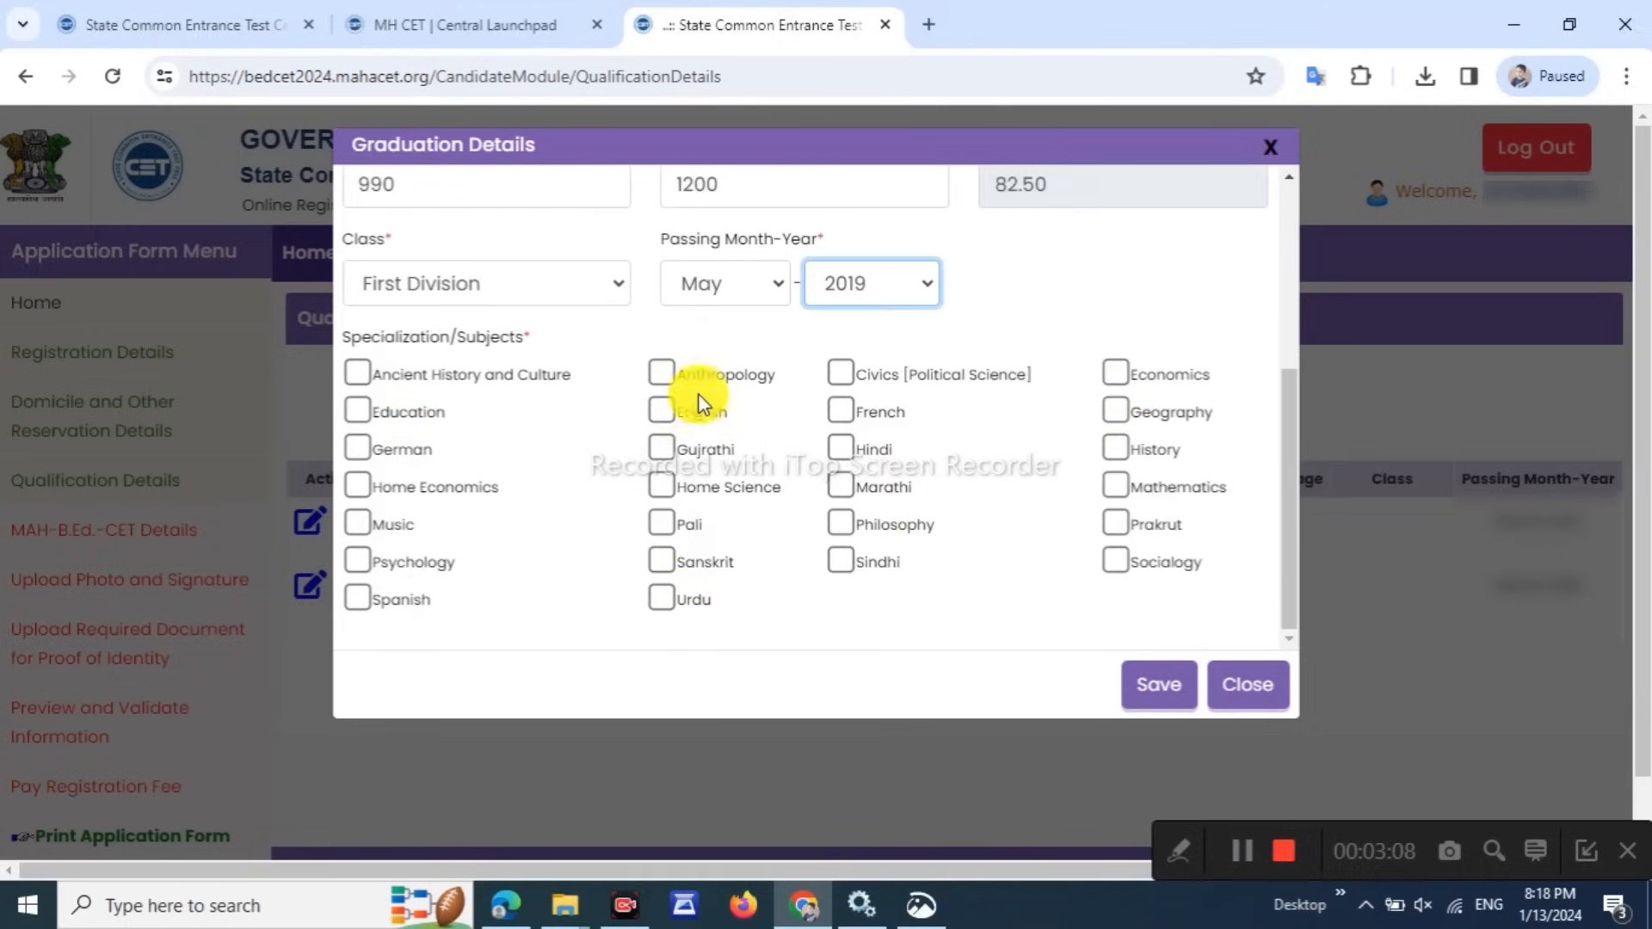
Tick Marathi as a subject, save the B.A. graduation record, and continue to Examination Details
left_click(839, 487)
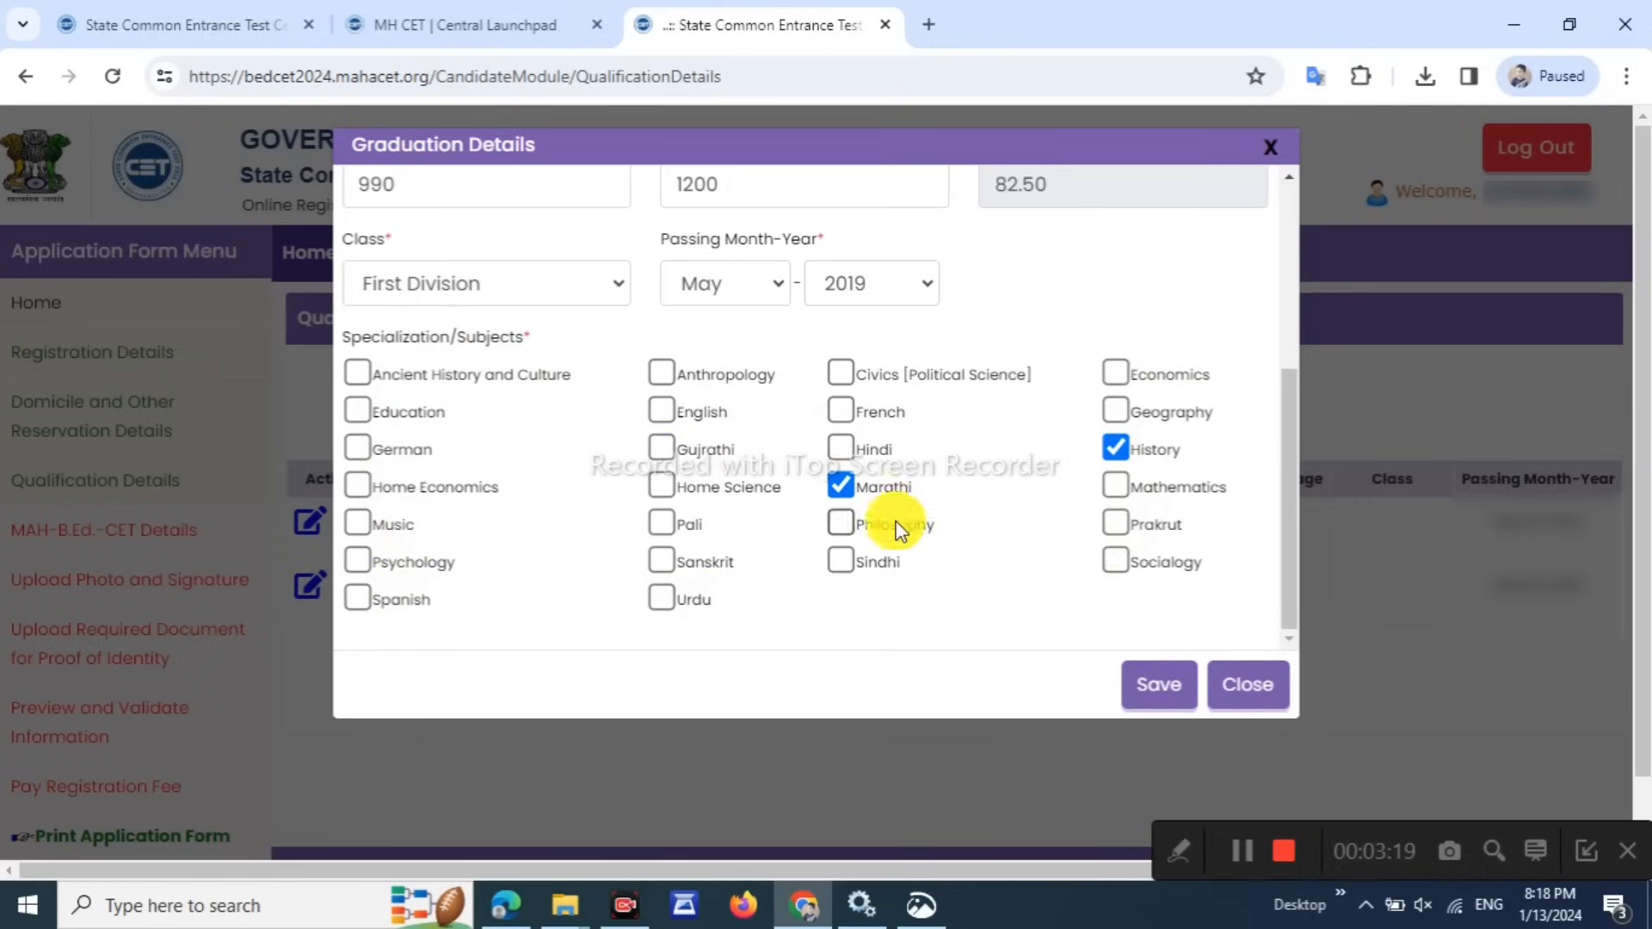
left_click(1158, 686)
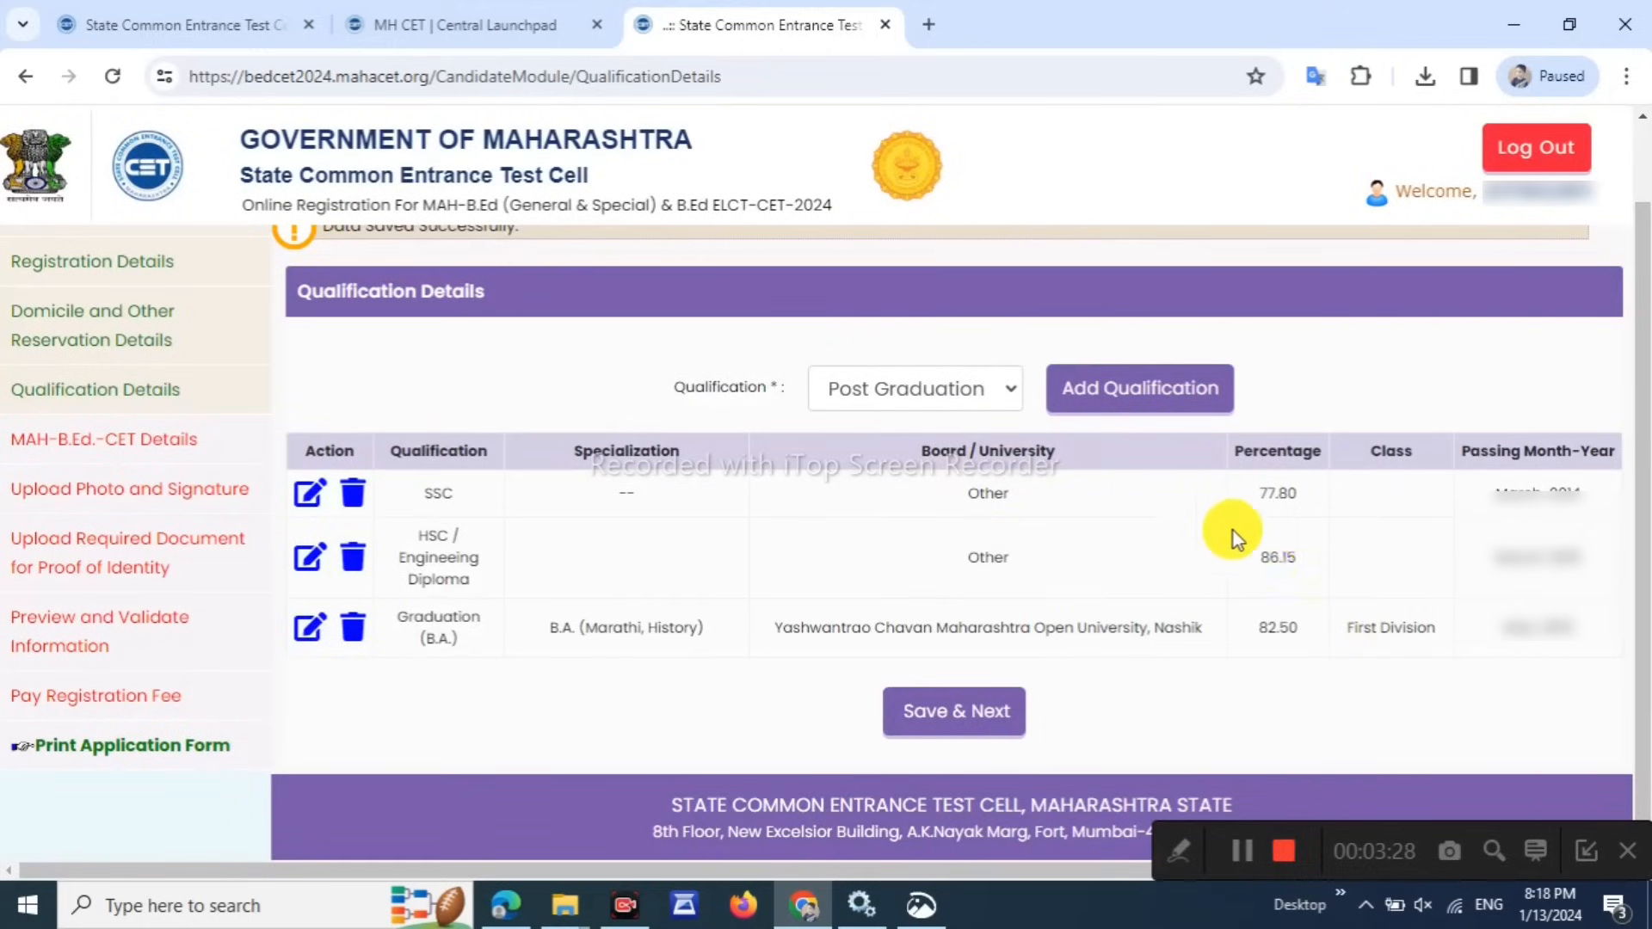
left_click(910, 396)
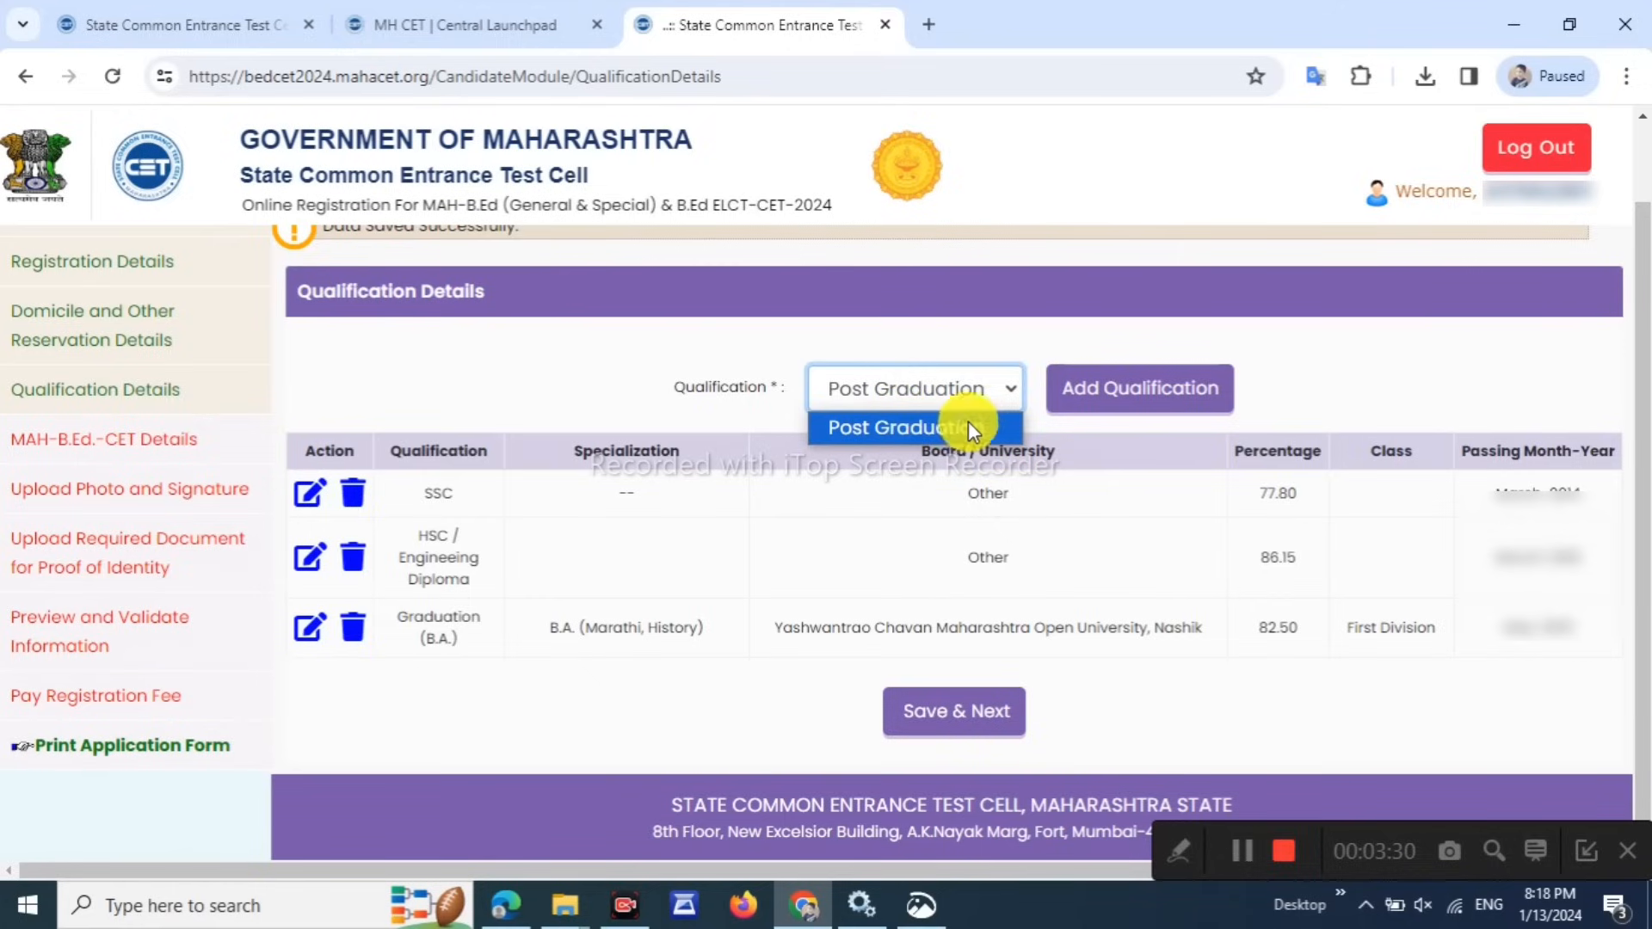
left_click(999, 327)
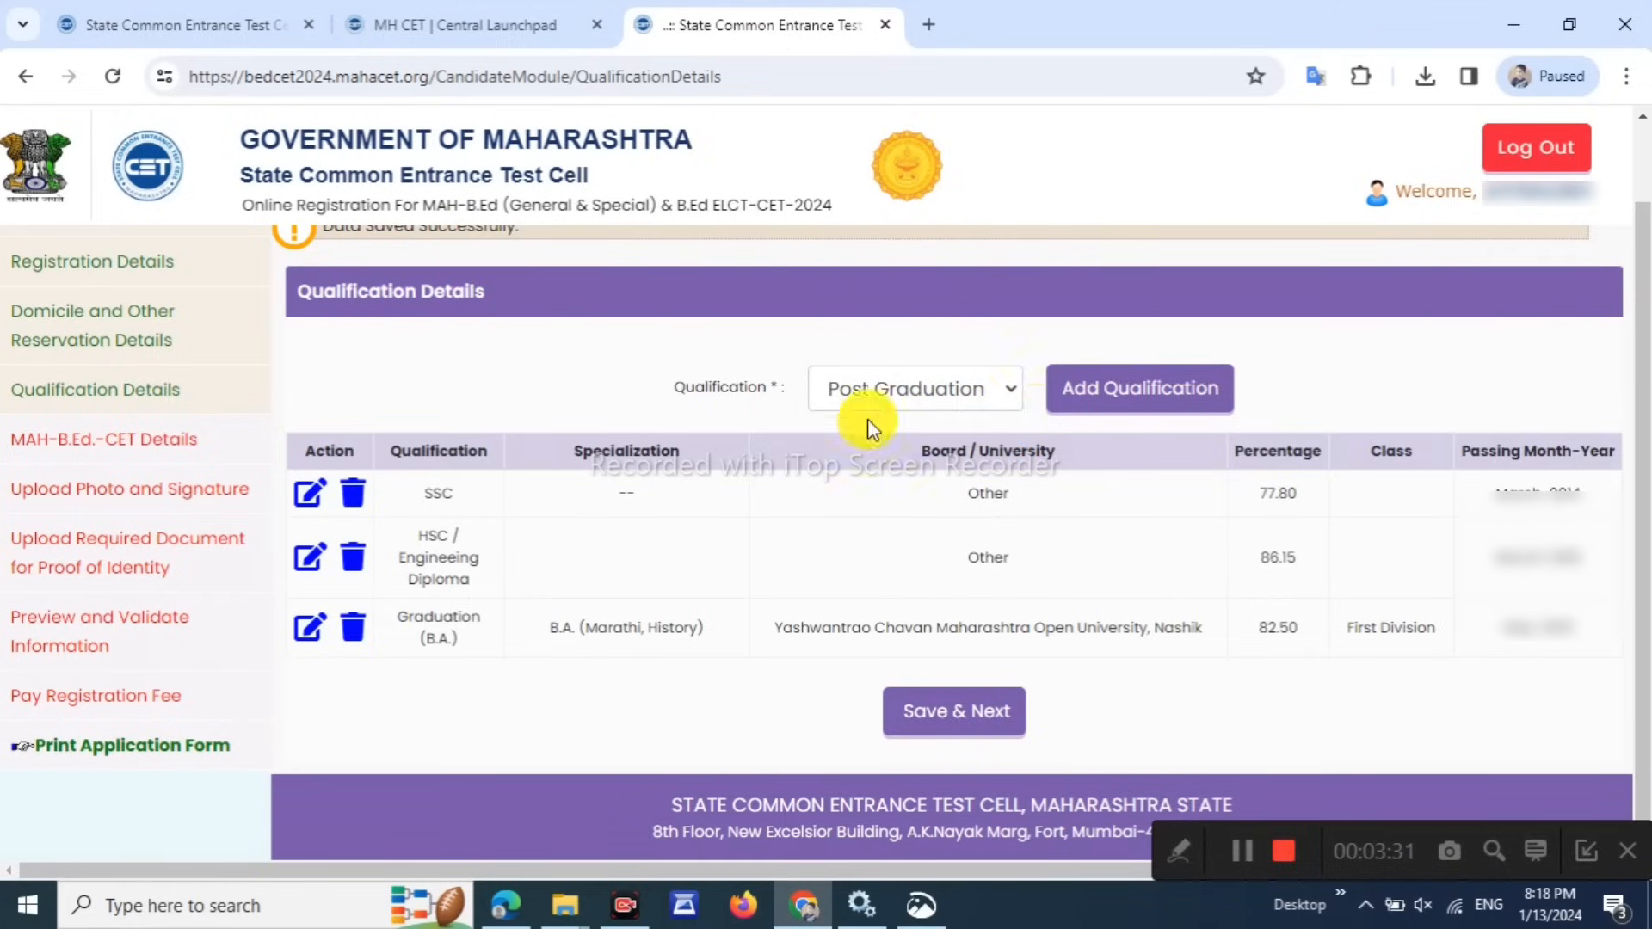
left_click(949, 725)
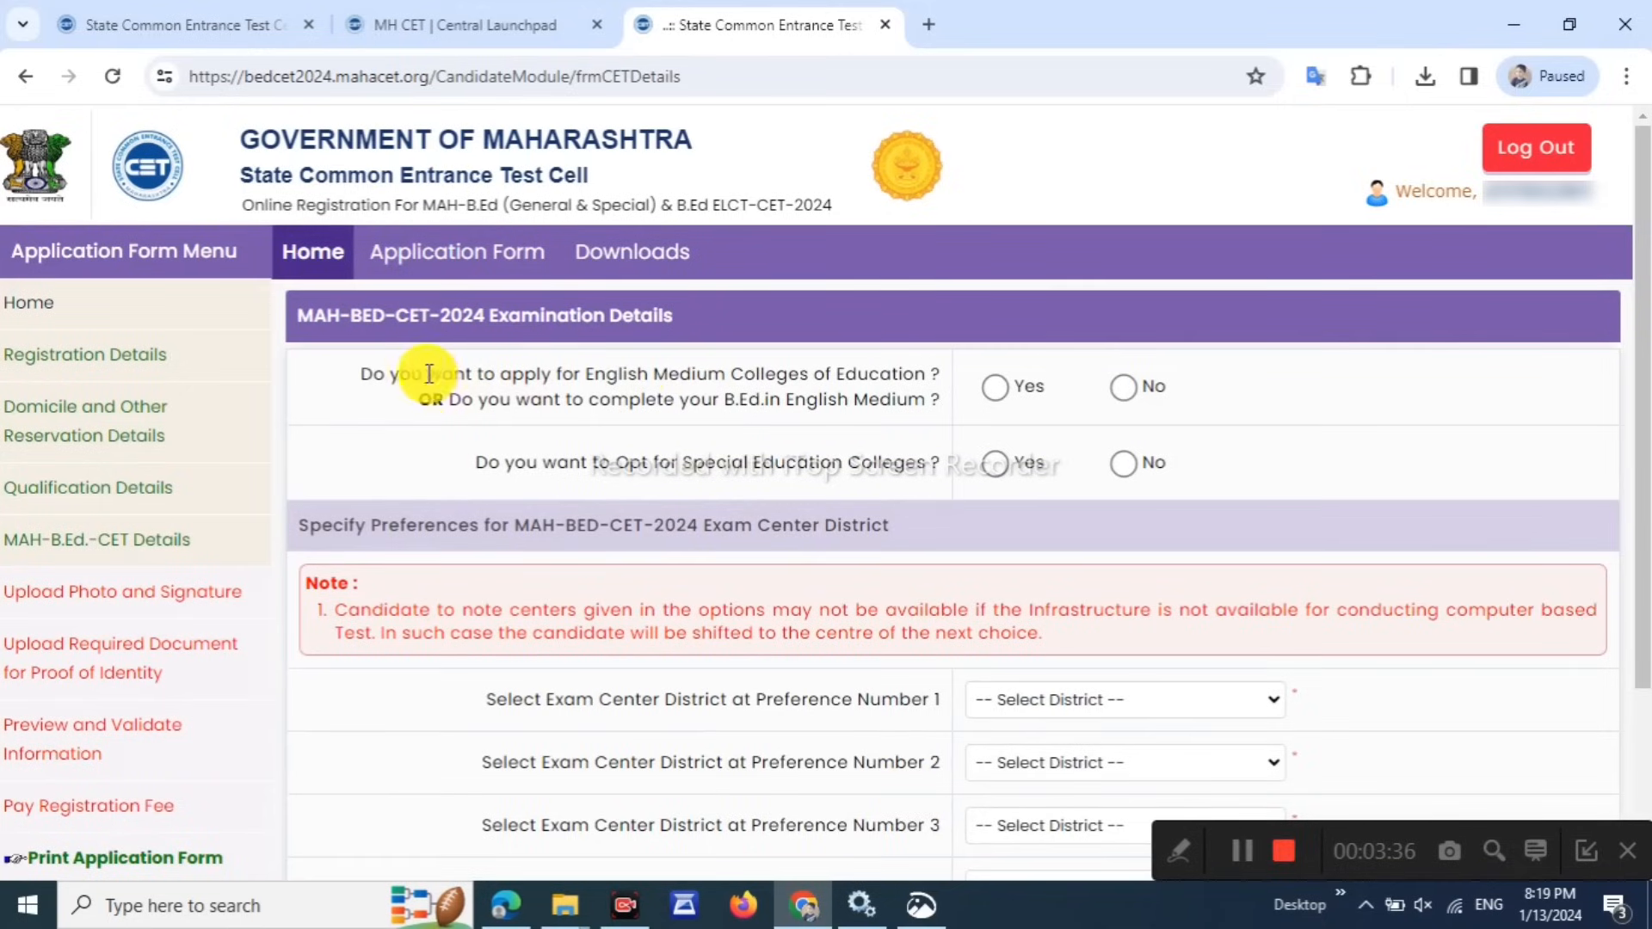
Answer No to both the English Medium Colleges and Special Education Colleges questions
left_click_drag(397, 373, 921, 379)
left_click(856, 399)
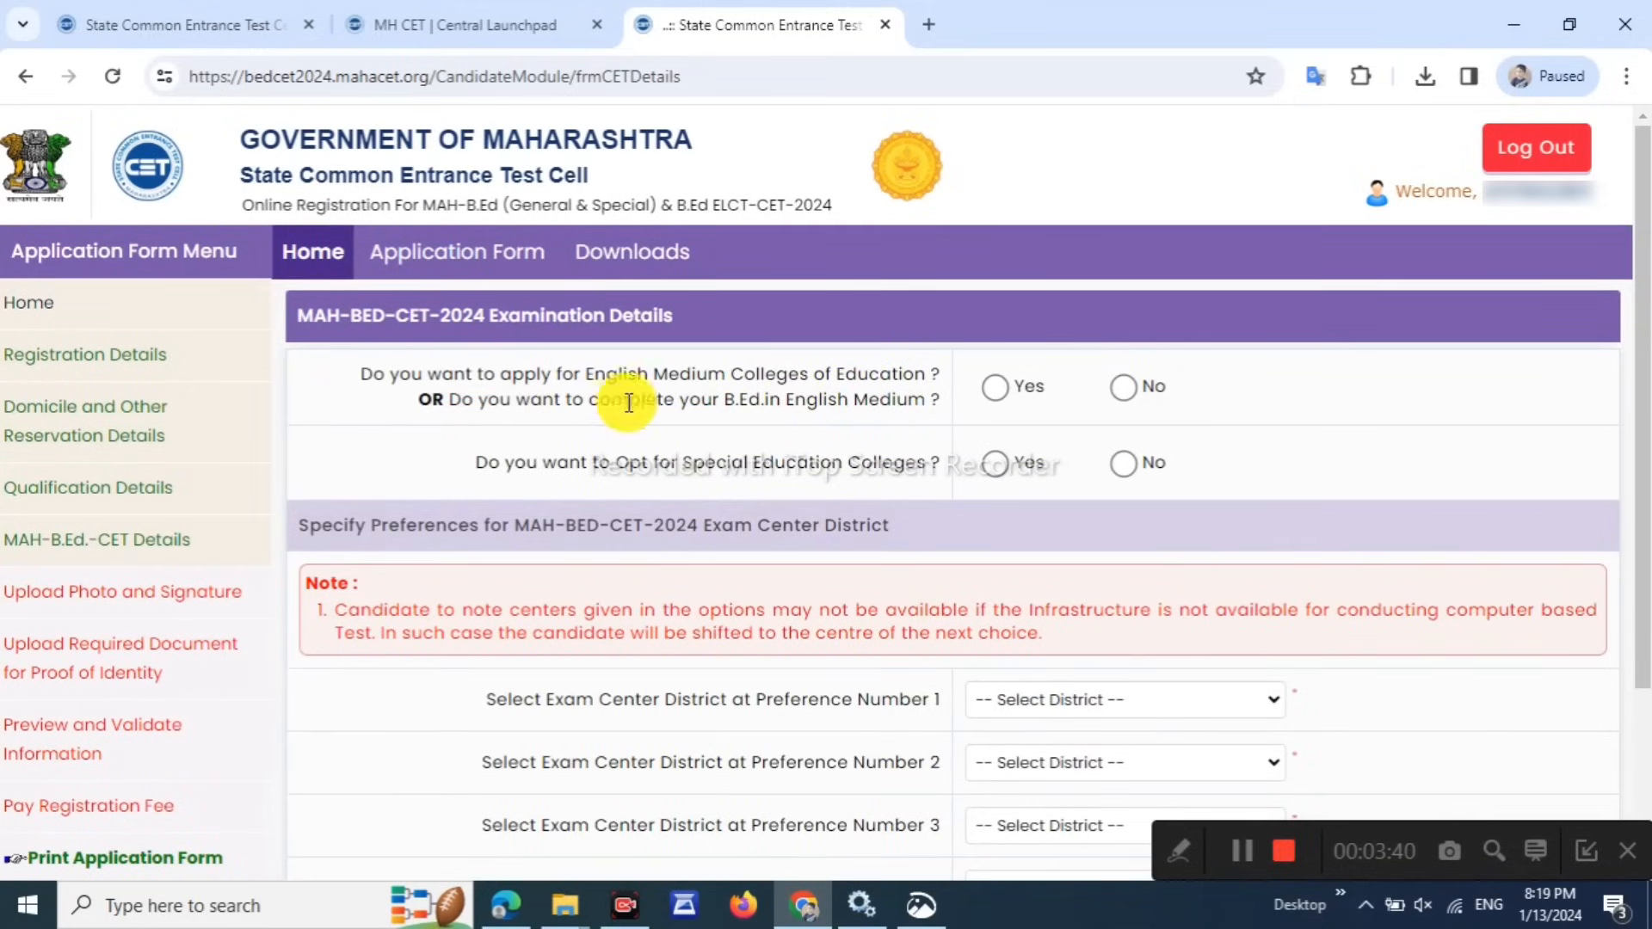
left_click_drag(473, 399, 923, 406)
left_click(788, 400)
left_click(1118, 389)
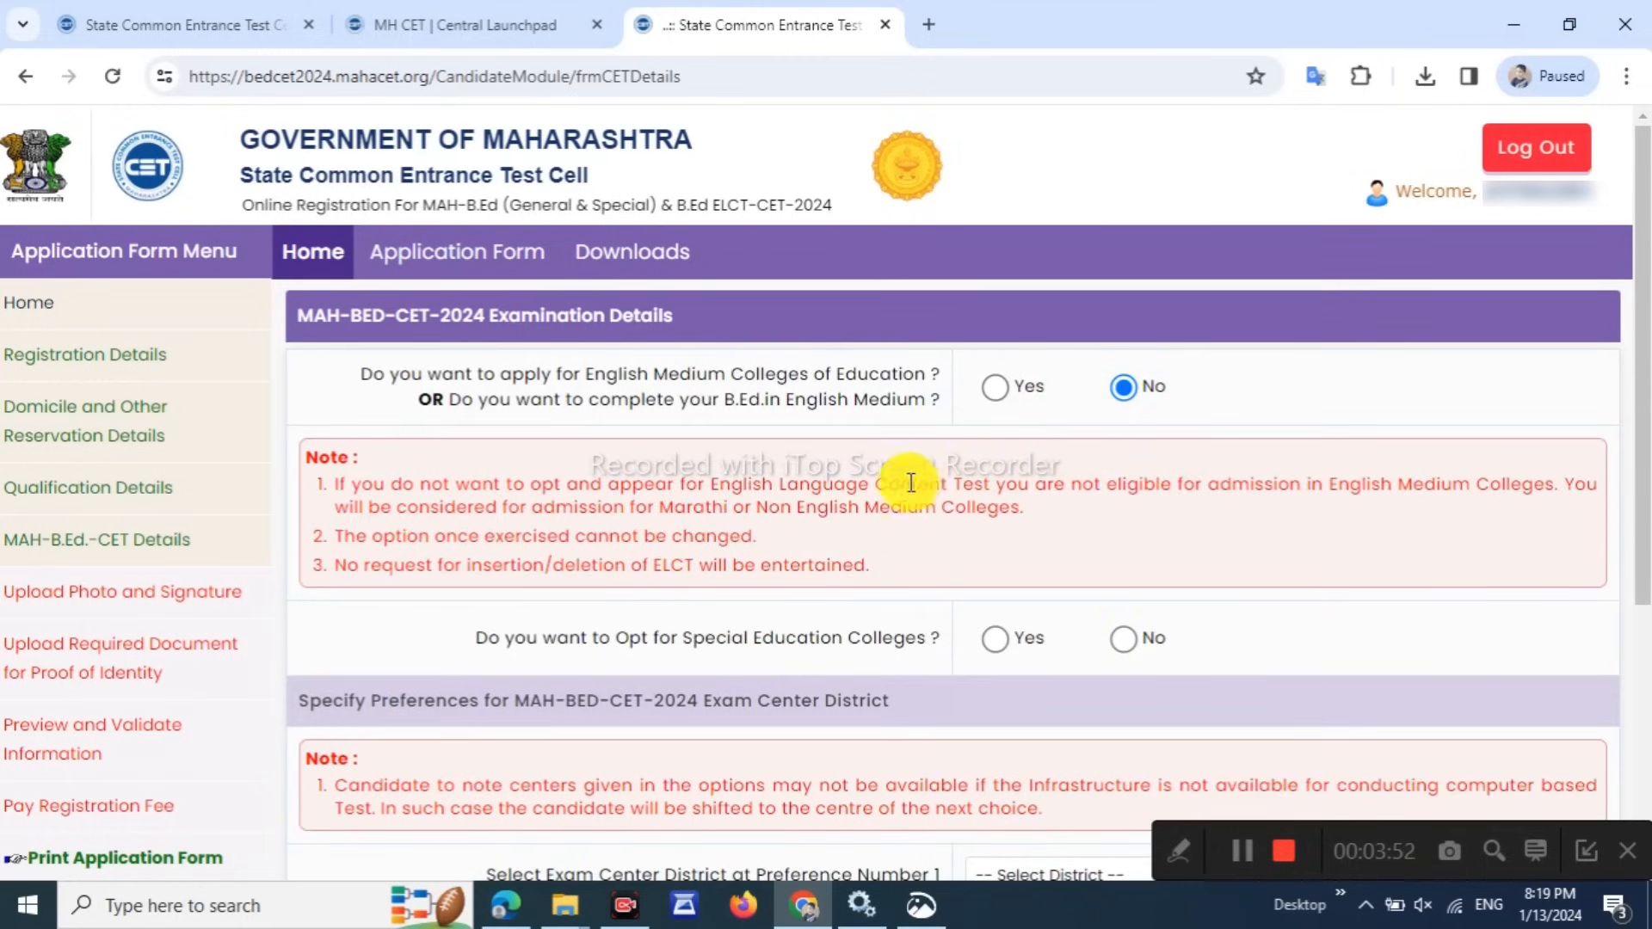
left_click_drag(490, 645, 538, 633)
left_click(909, 643)
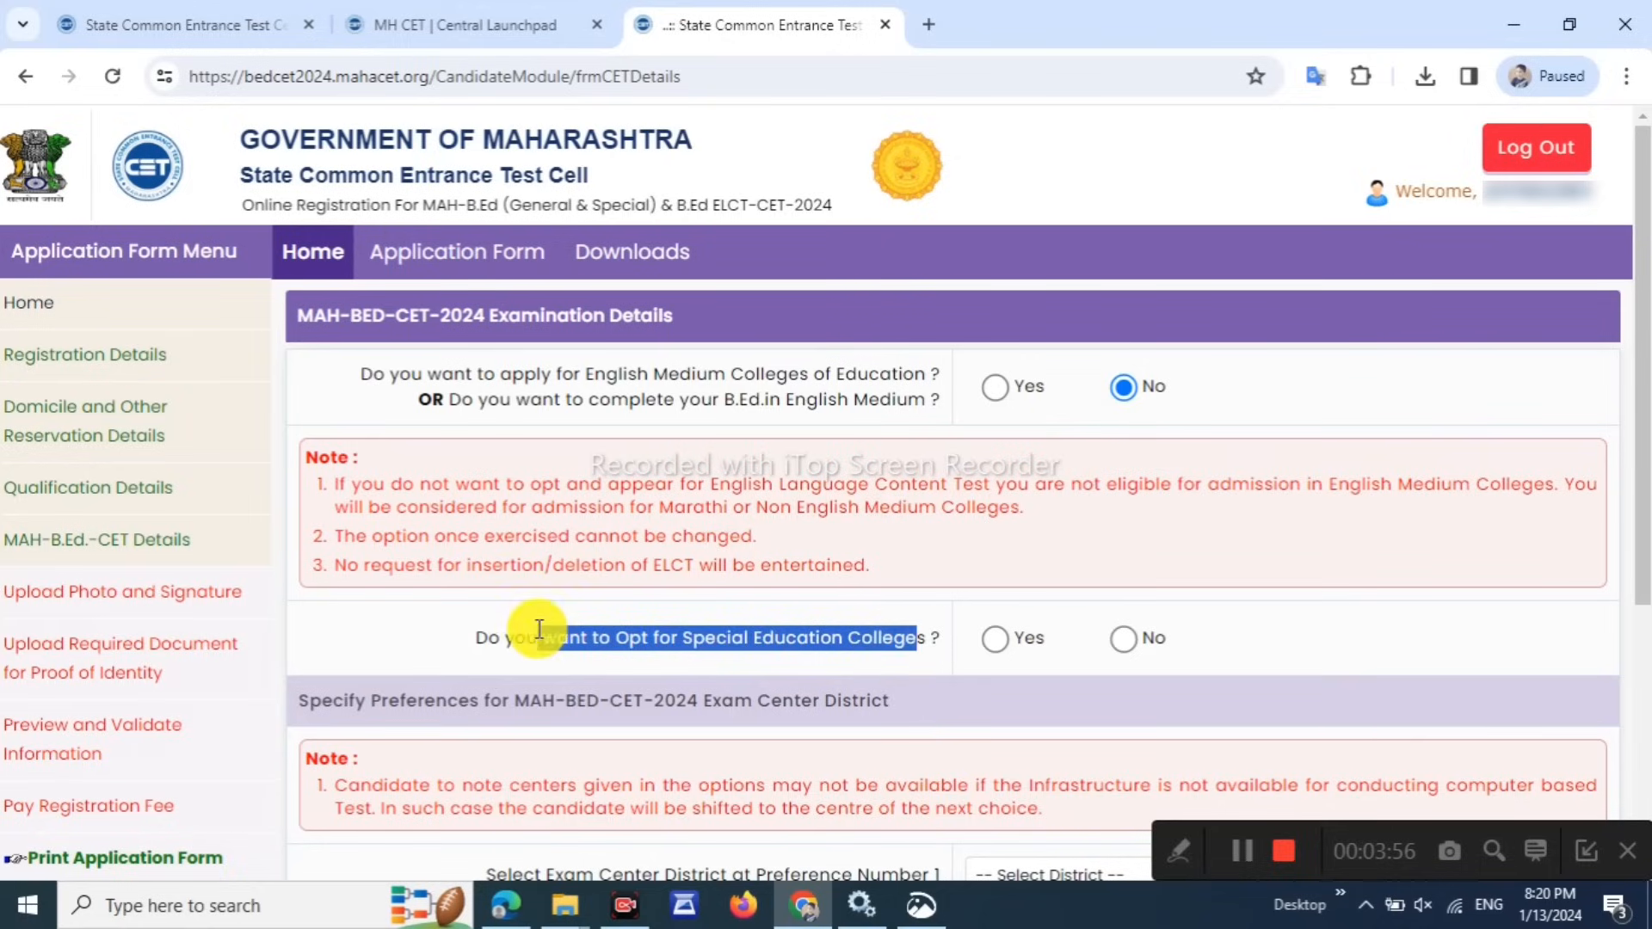
left_click(688, 609)
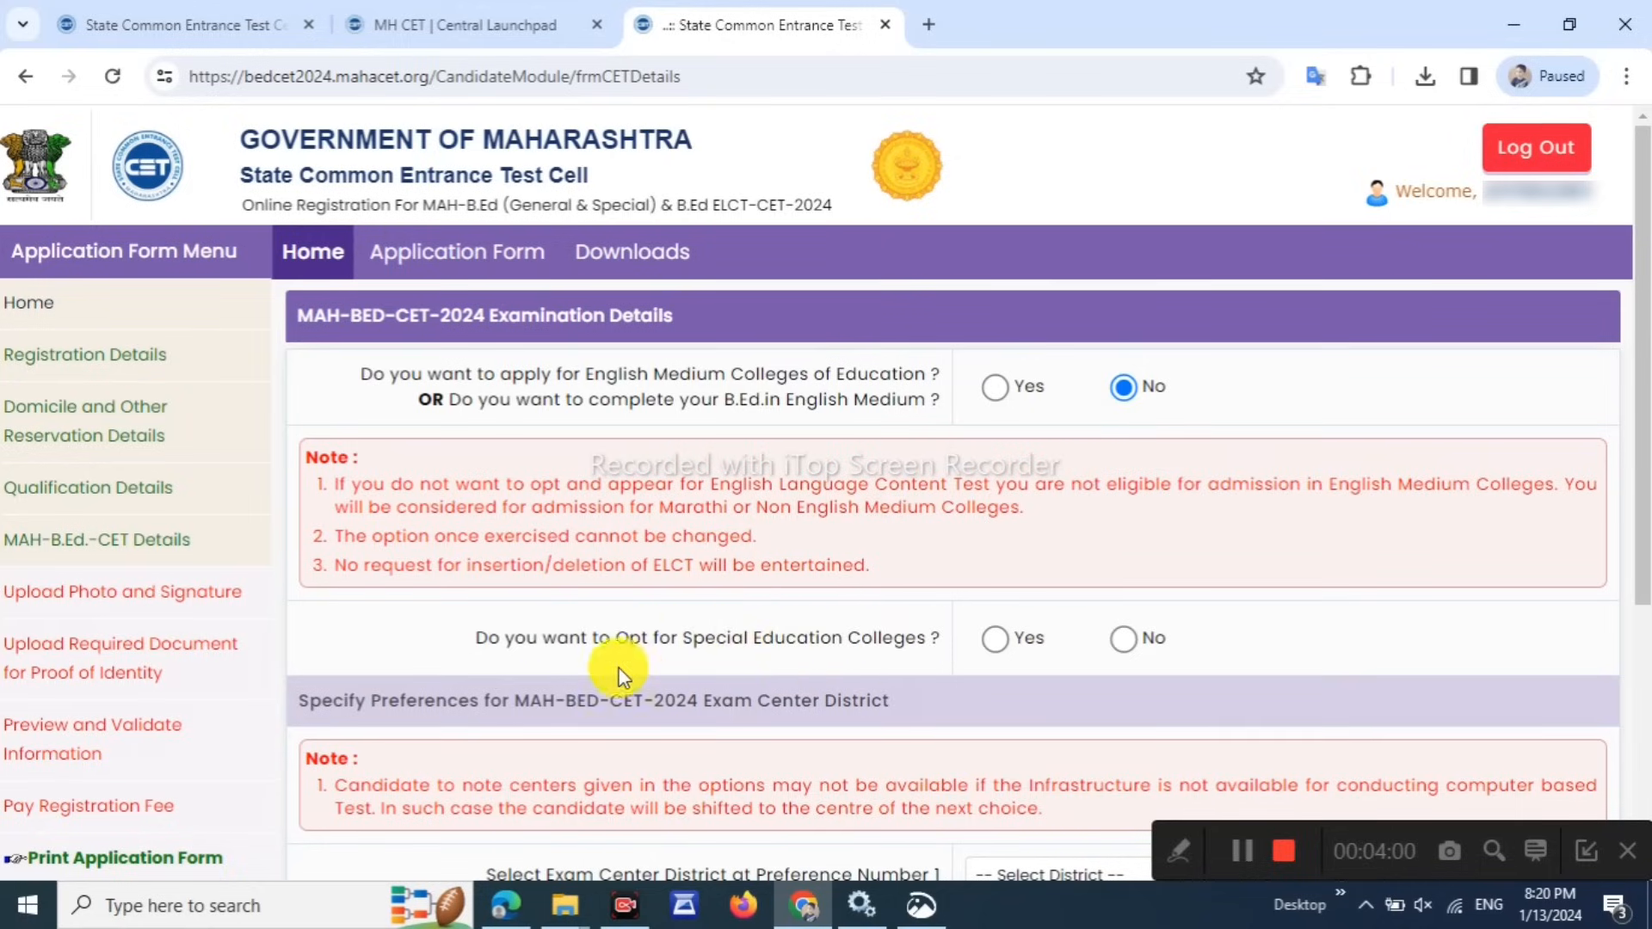
left_click_drag(568, 637, 786, 641)
left_click(917, 667)
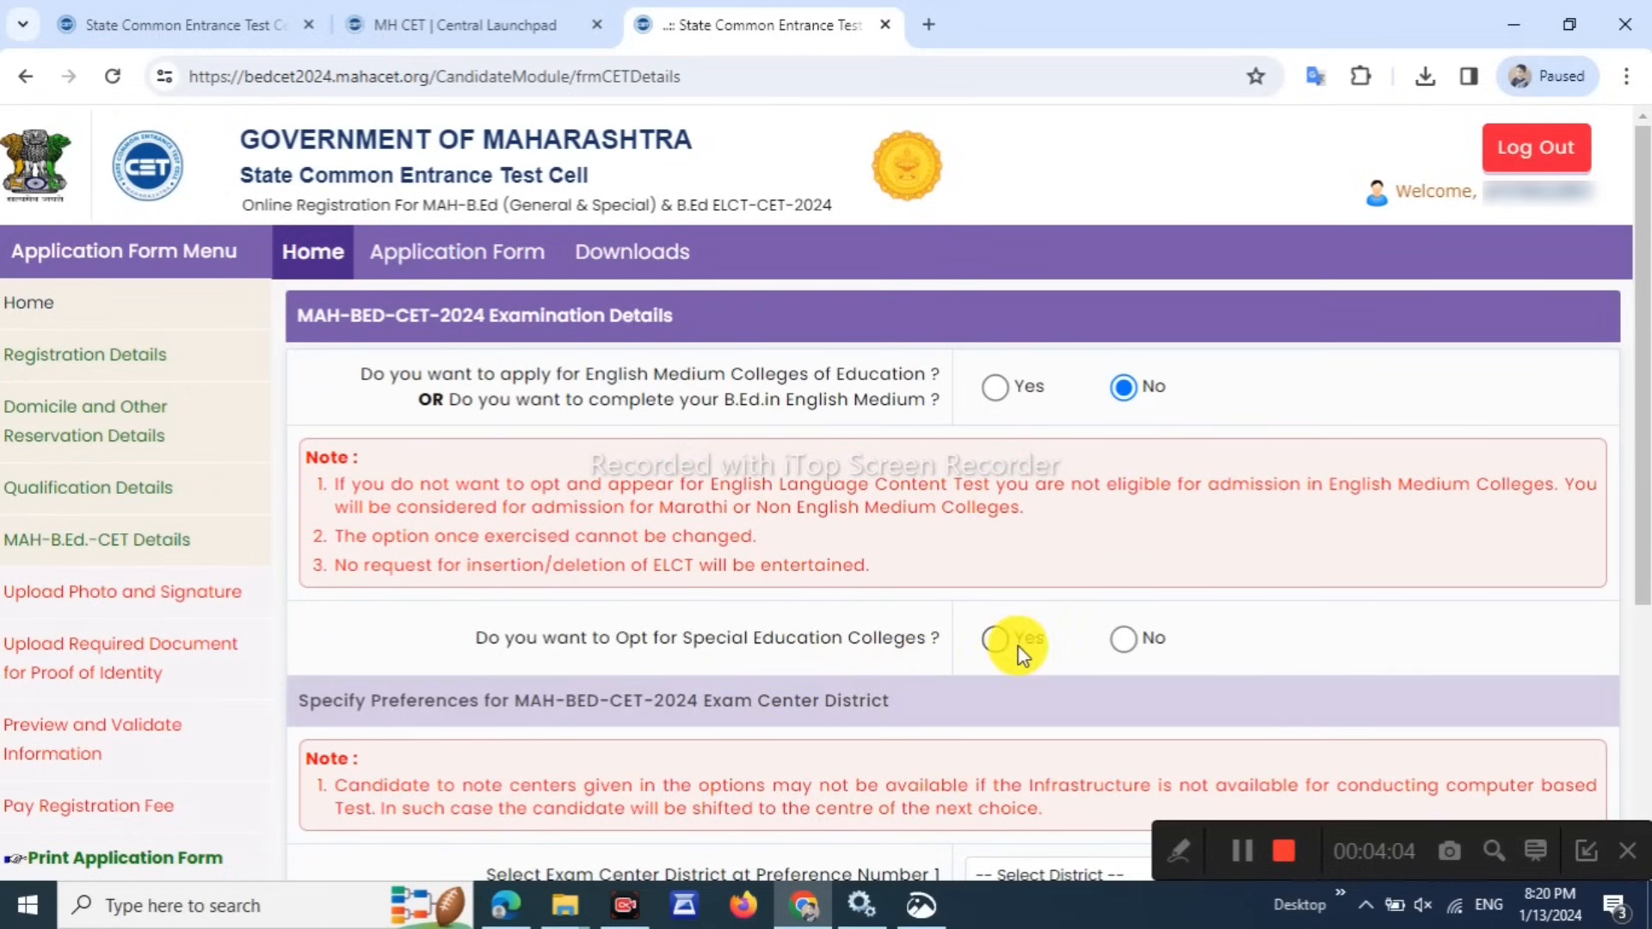
left_click(1123, 640)
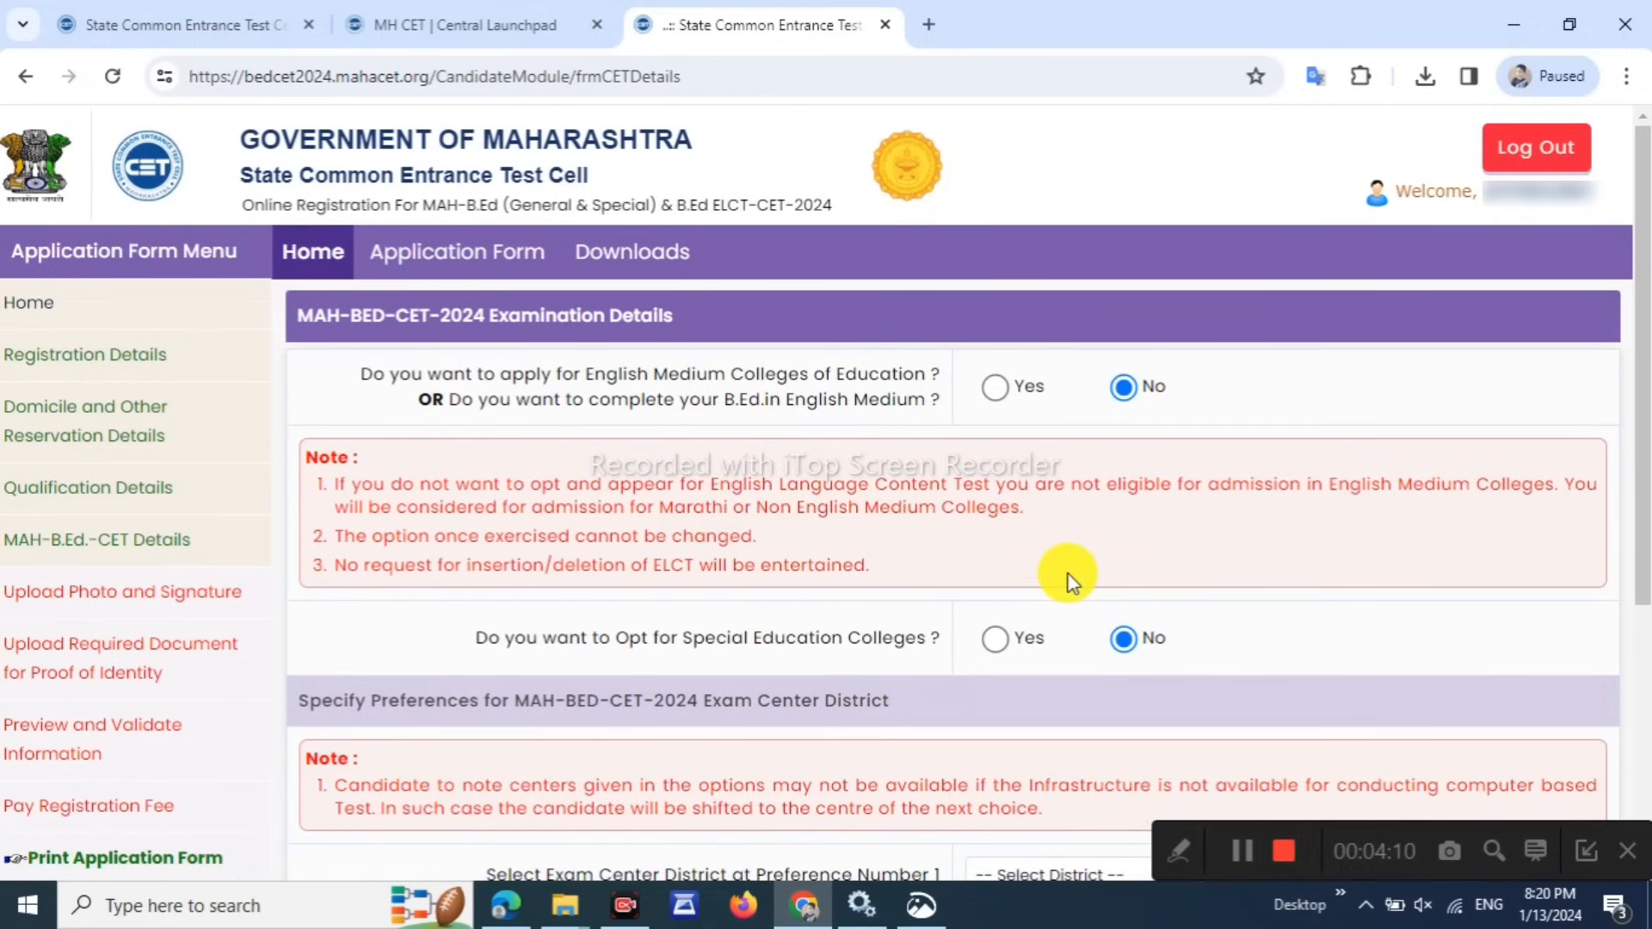
Set exam district preferences 1–4 to Aurangabad, Ahmednagar, Amravati and Hingoli, then save
scroll(1546, 529, "down", 5)
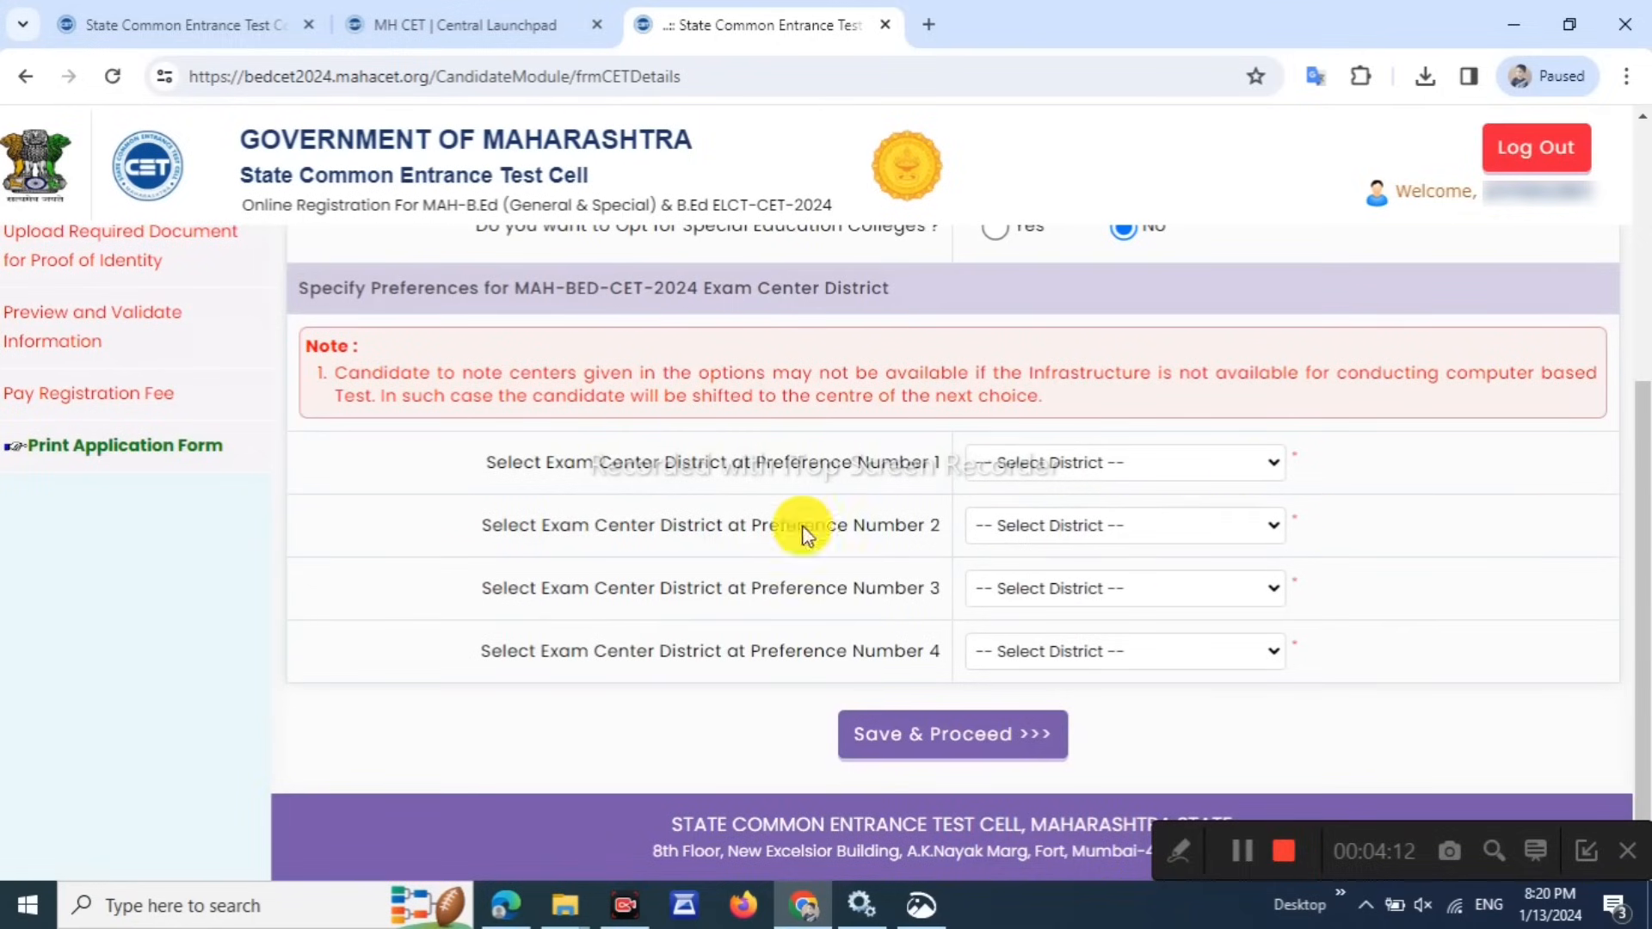
left_click_drag(602, 462, 914, 462)
left_click(1027, 459)
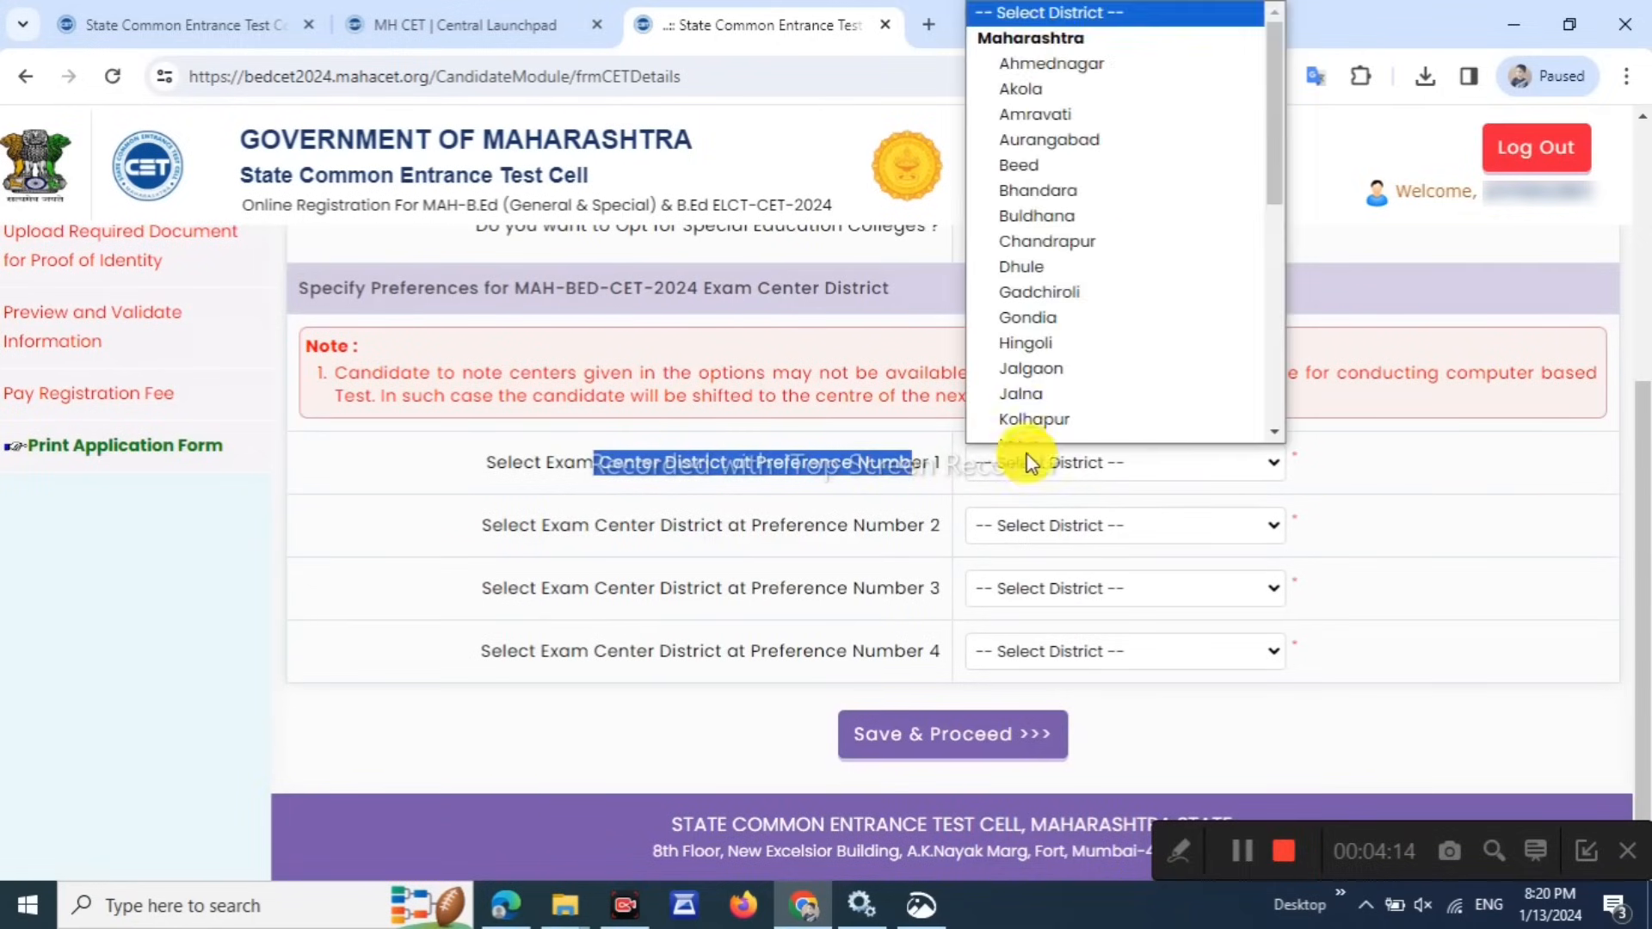
left_click(1064, 123)
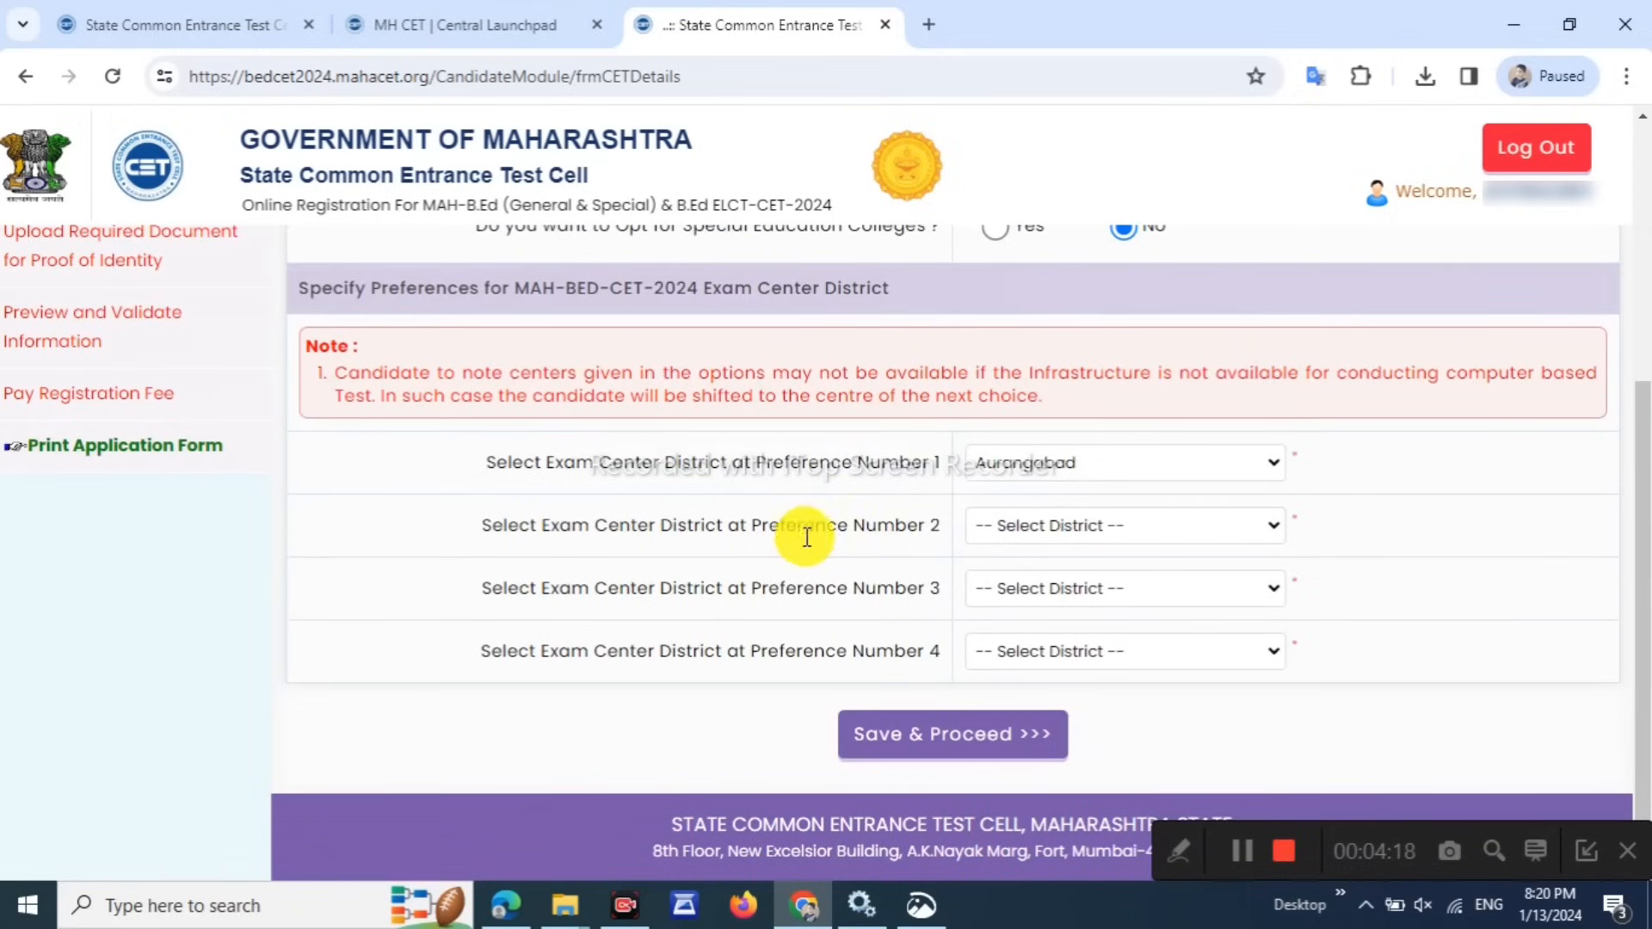
left_click_drag(748, 527, 963, 534)
left_click(1144, 537)
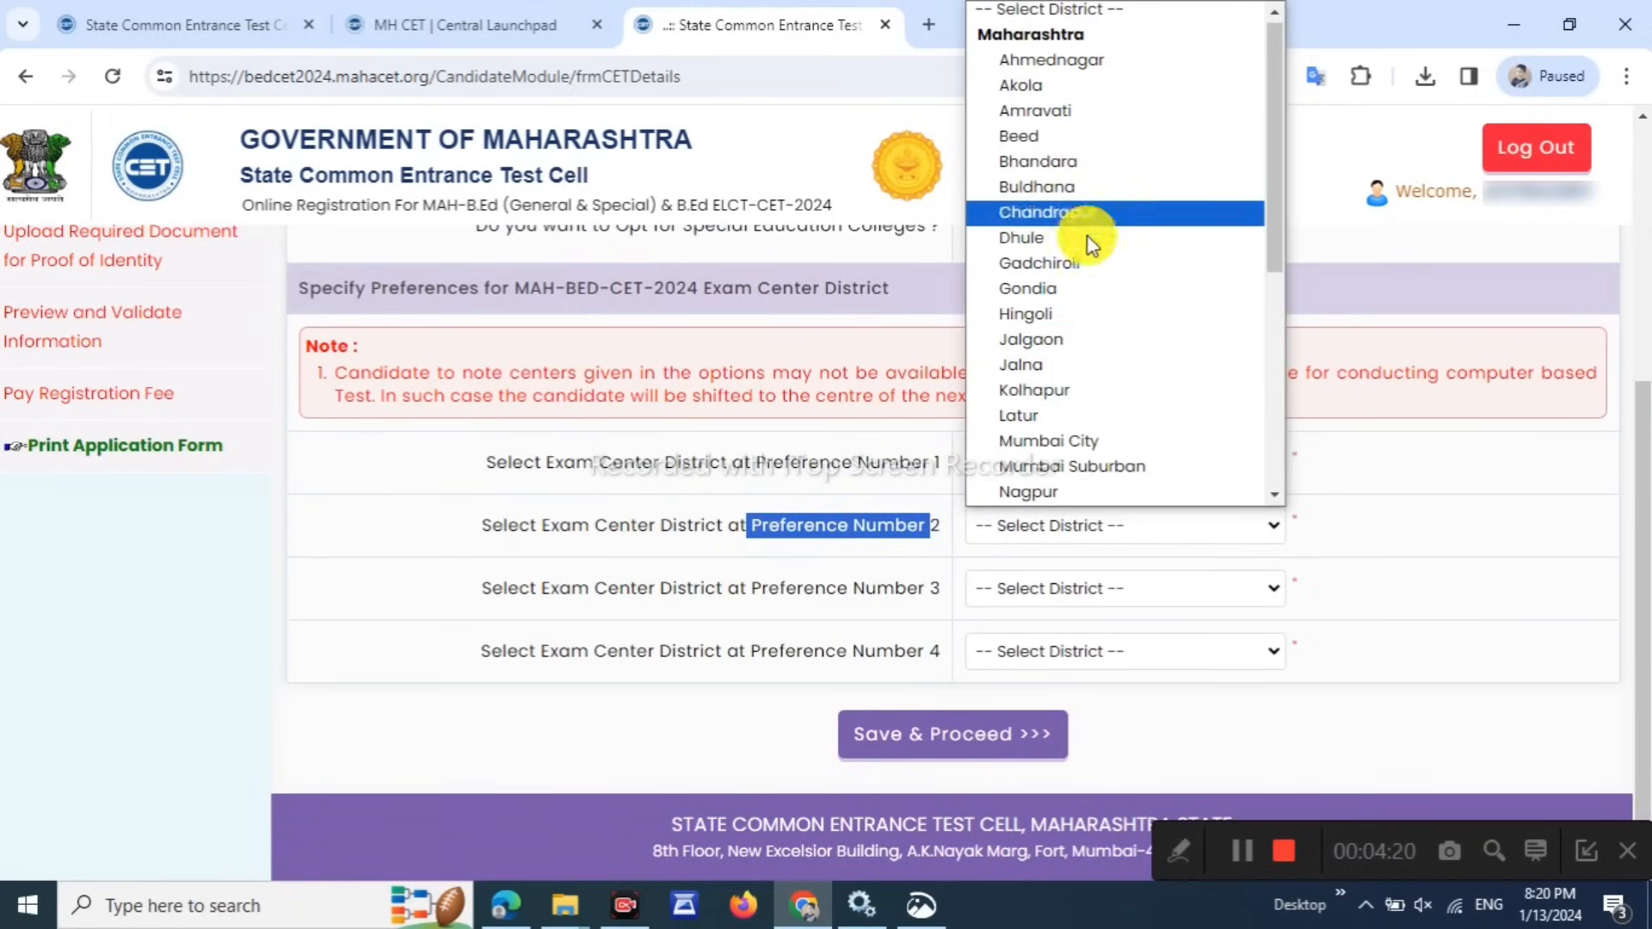
left_click(1088, 60)
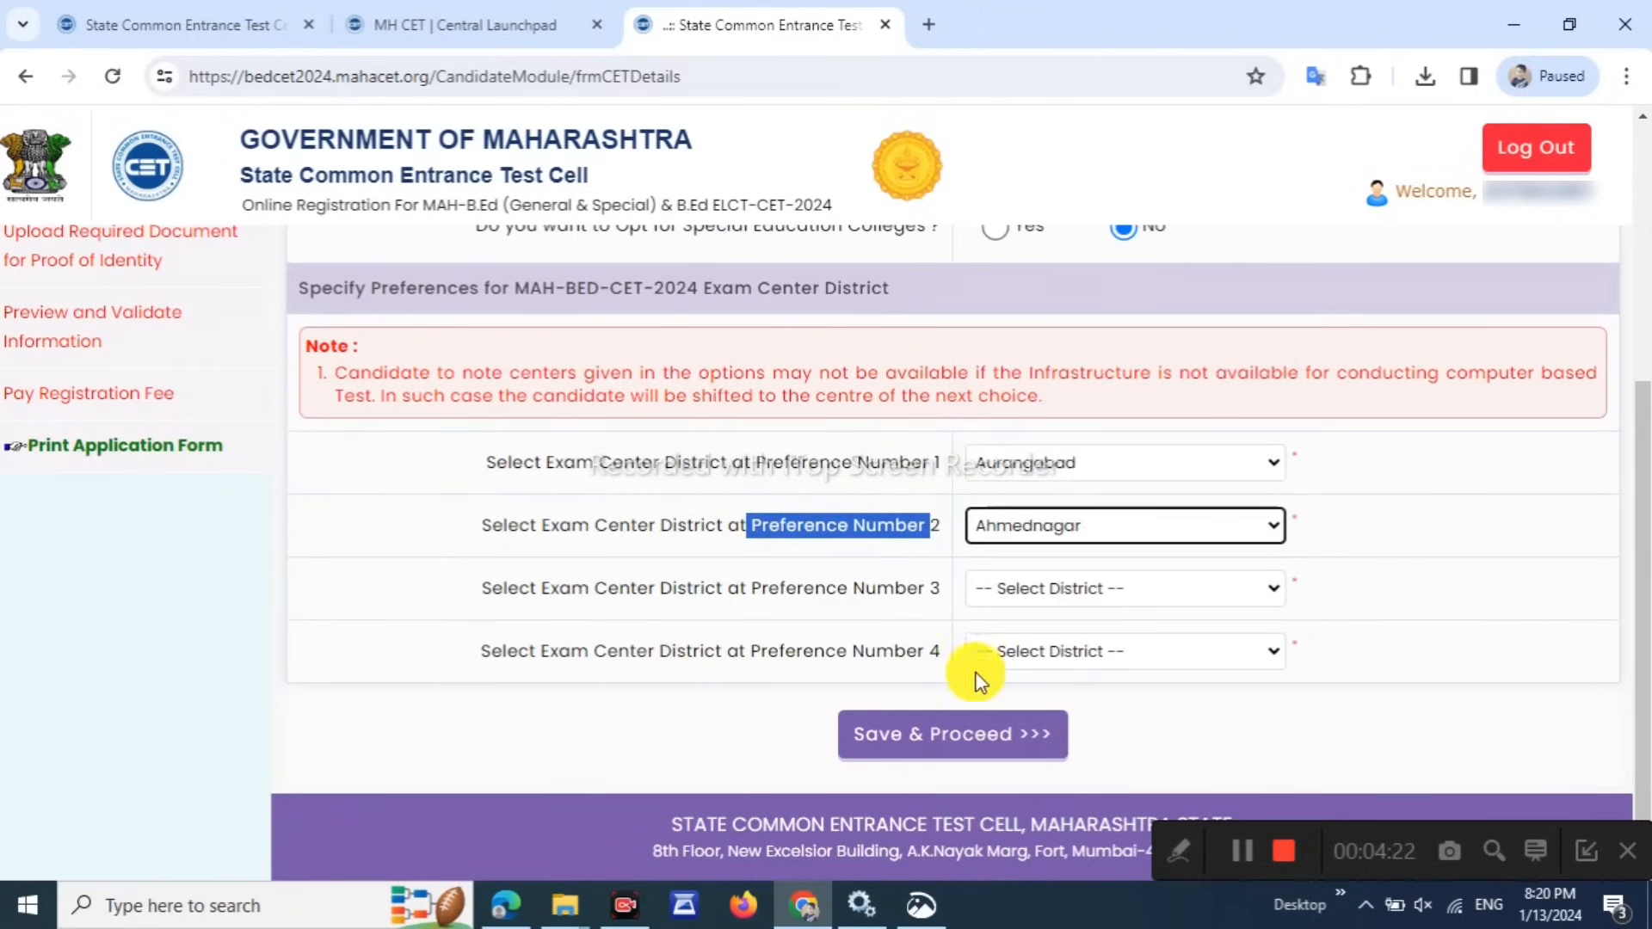
left_click_drag(849, 602, 867, 595)
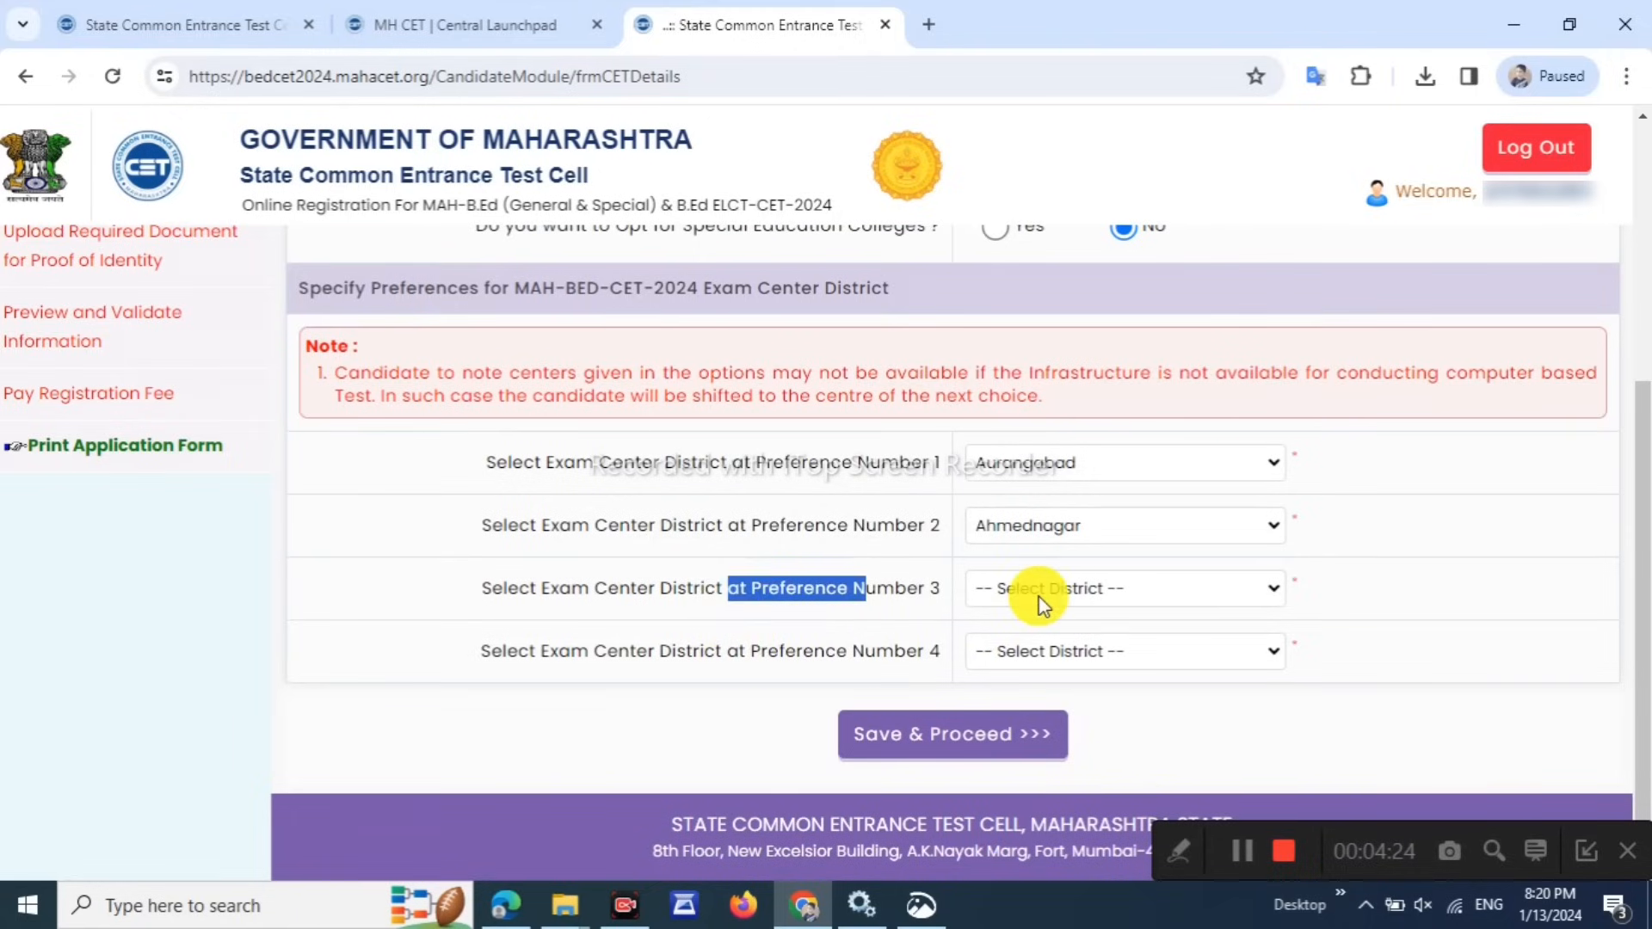
left_click(1032, 594)
left_click(1043, 152)
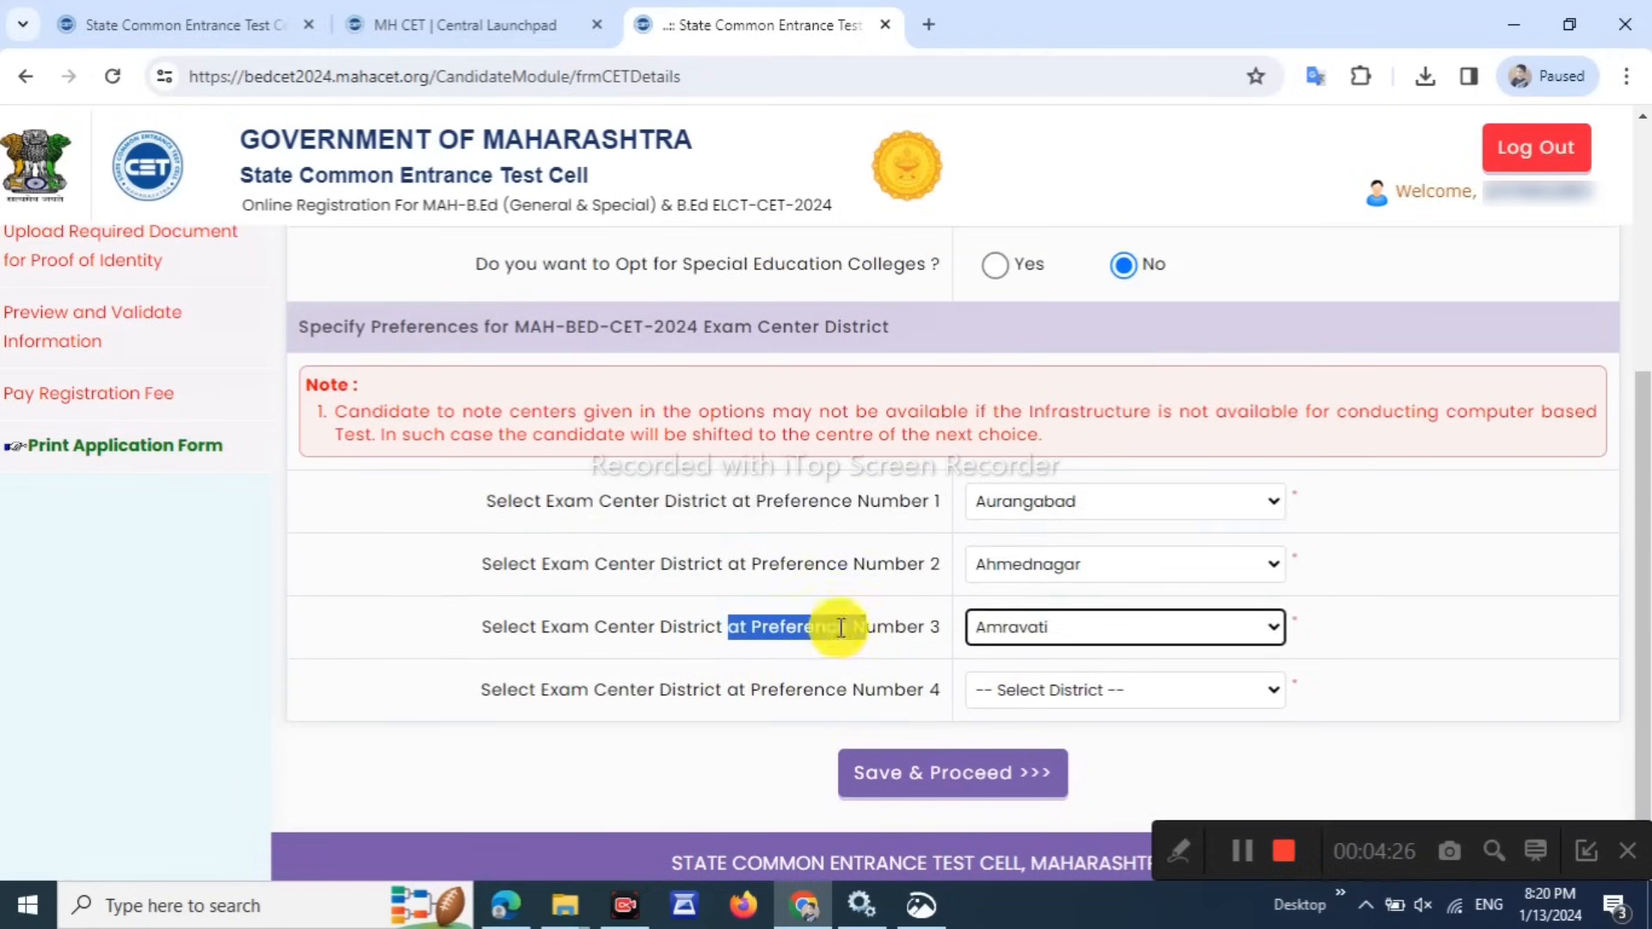
left_click_drag(768, 653, 974, 653)
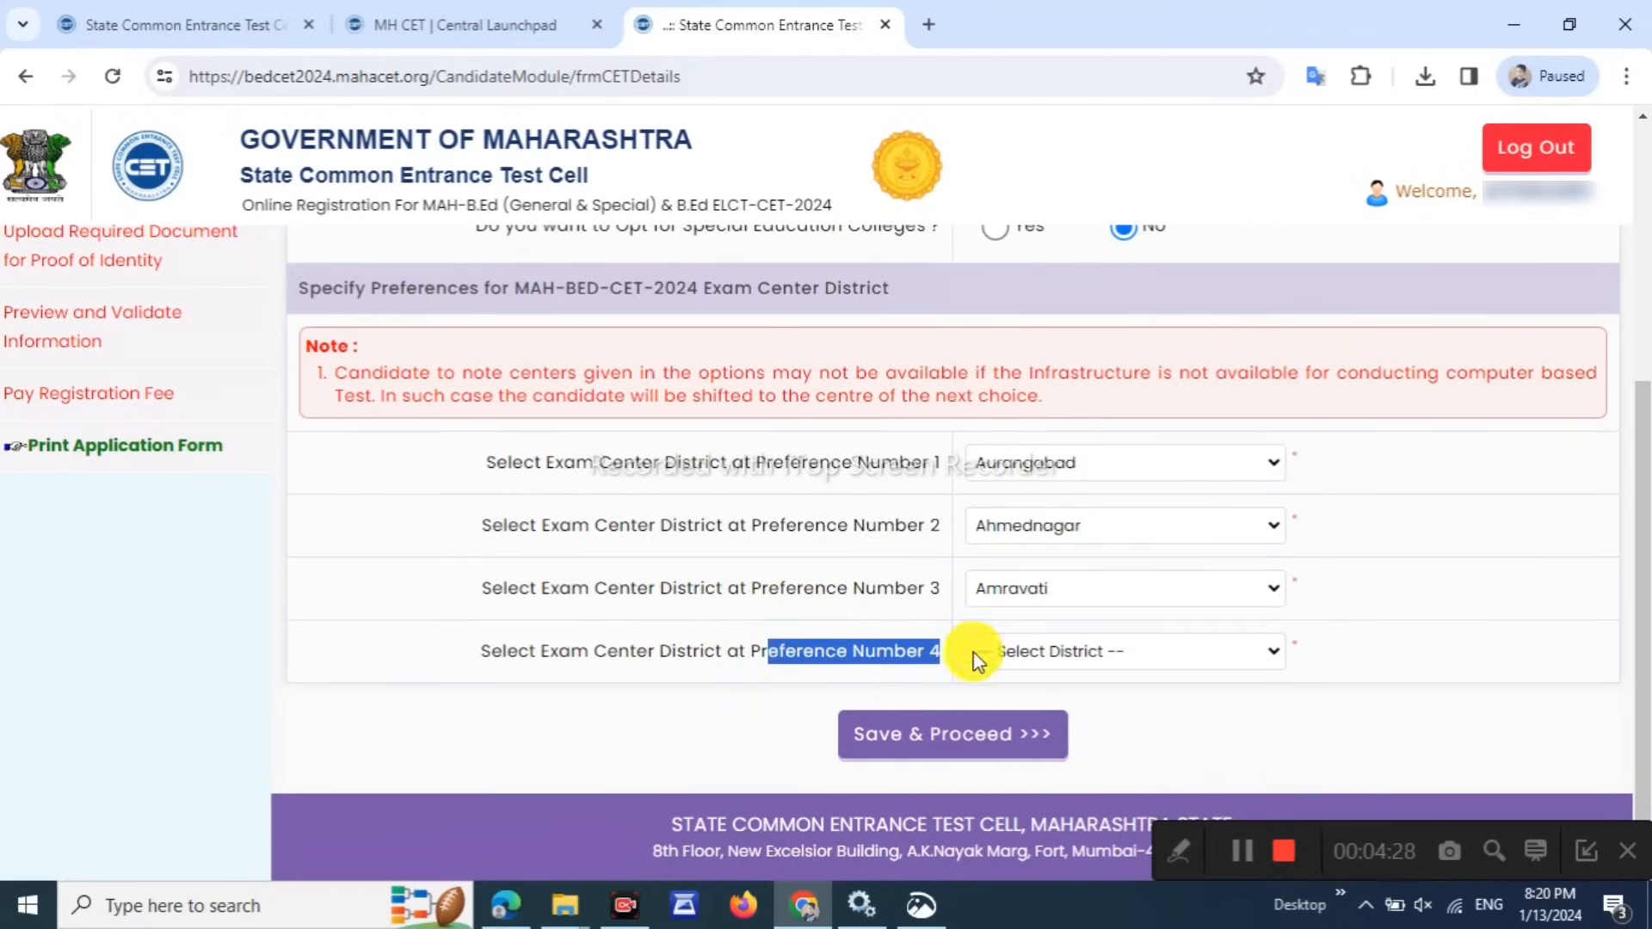
left_click(1032, 651)
left_click(1127, 391)
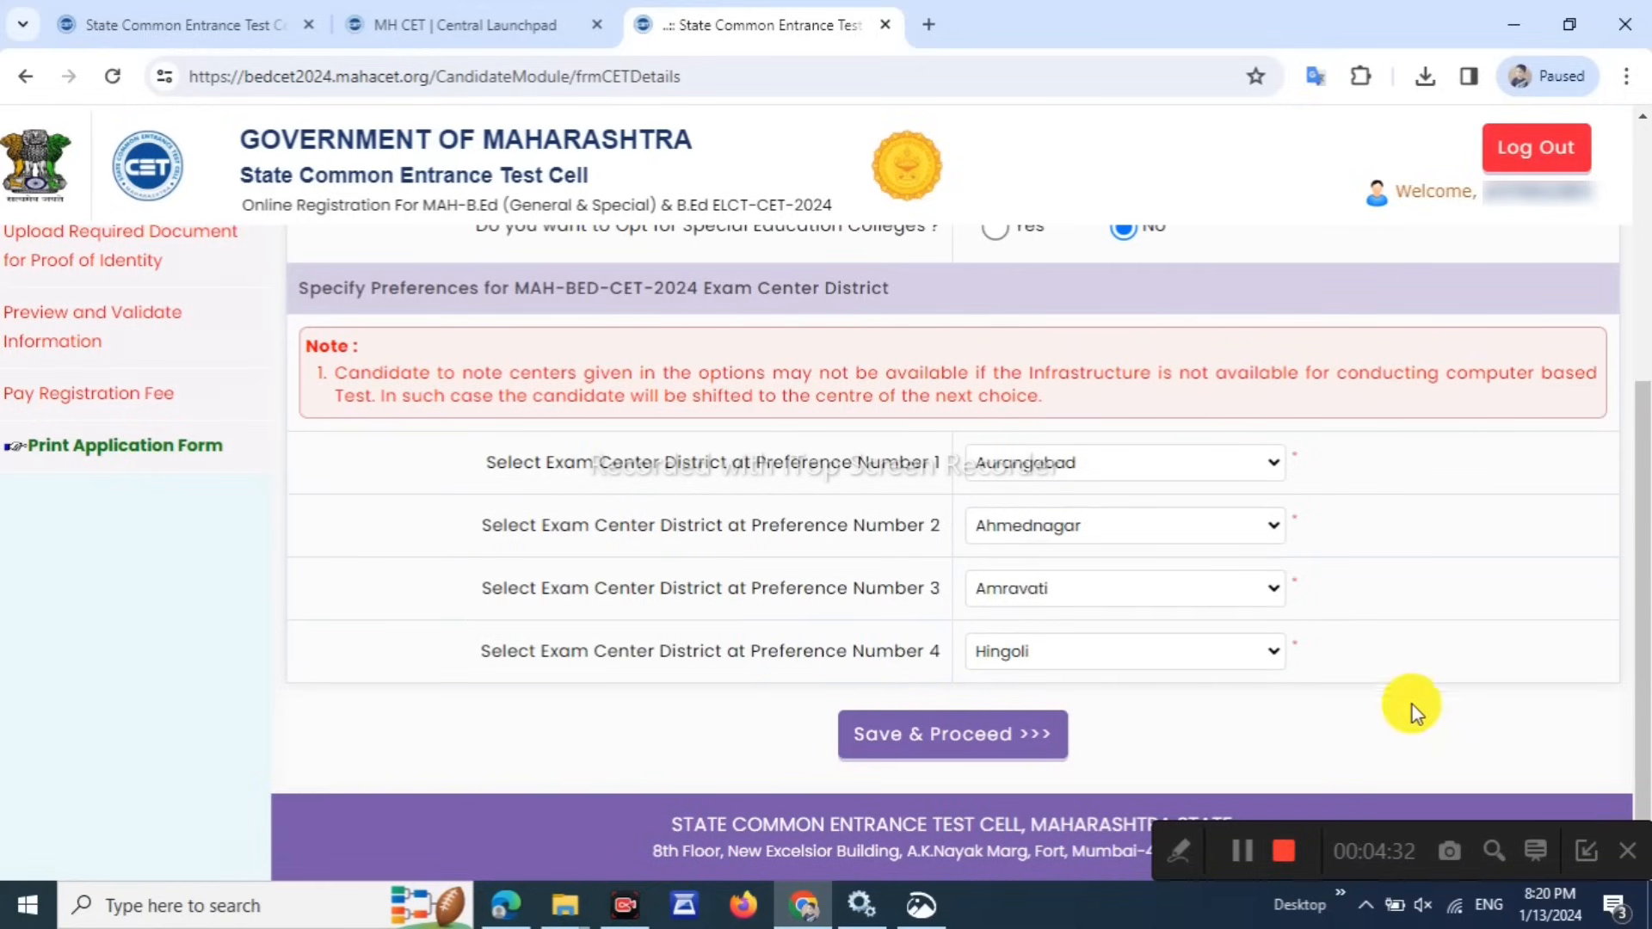
left_click(981, 752)
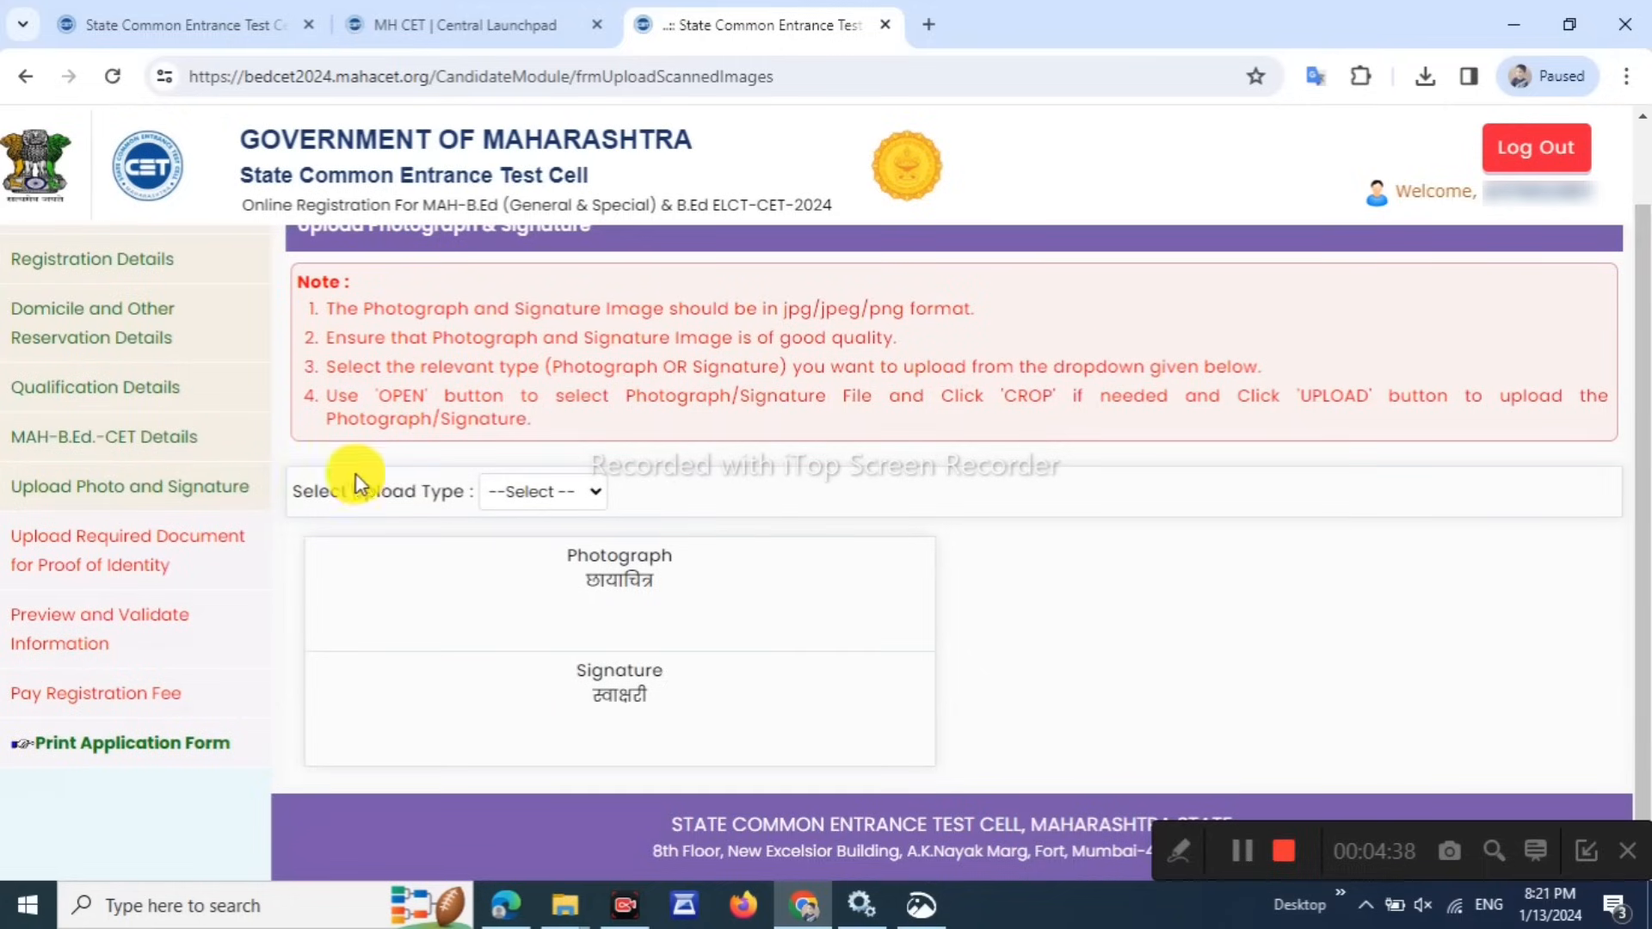
Review the upload notes on jpg/jpeg/png formats, image quality and upload type
left_click_drag(320, 499, 447, 504)
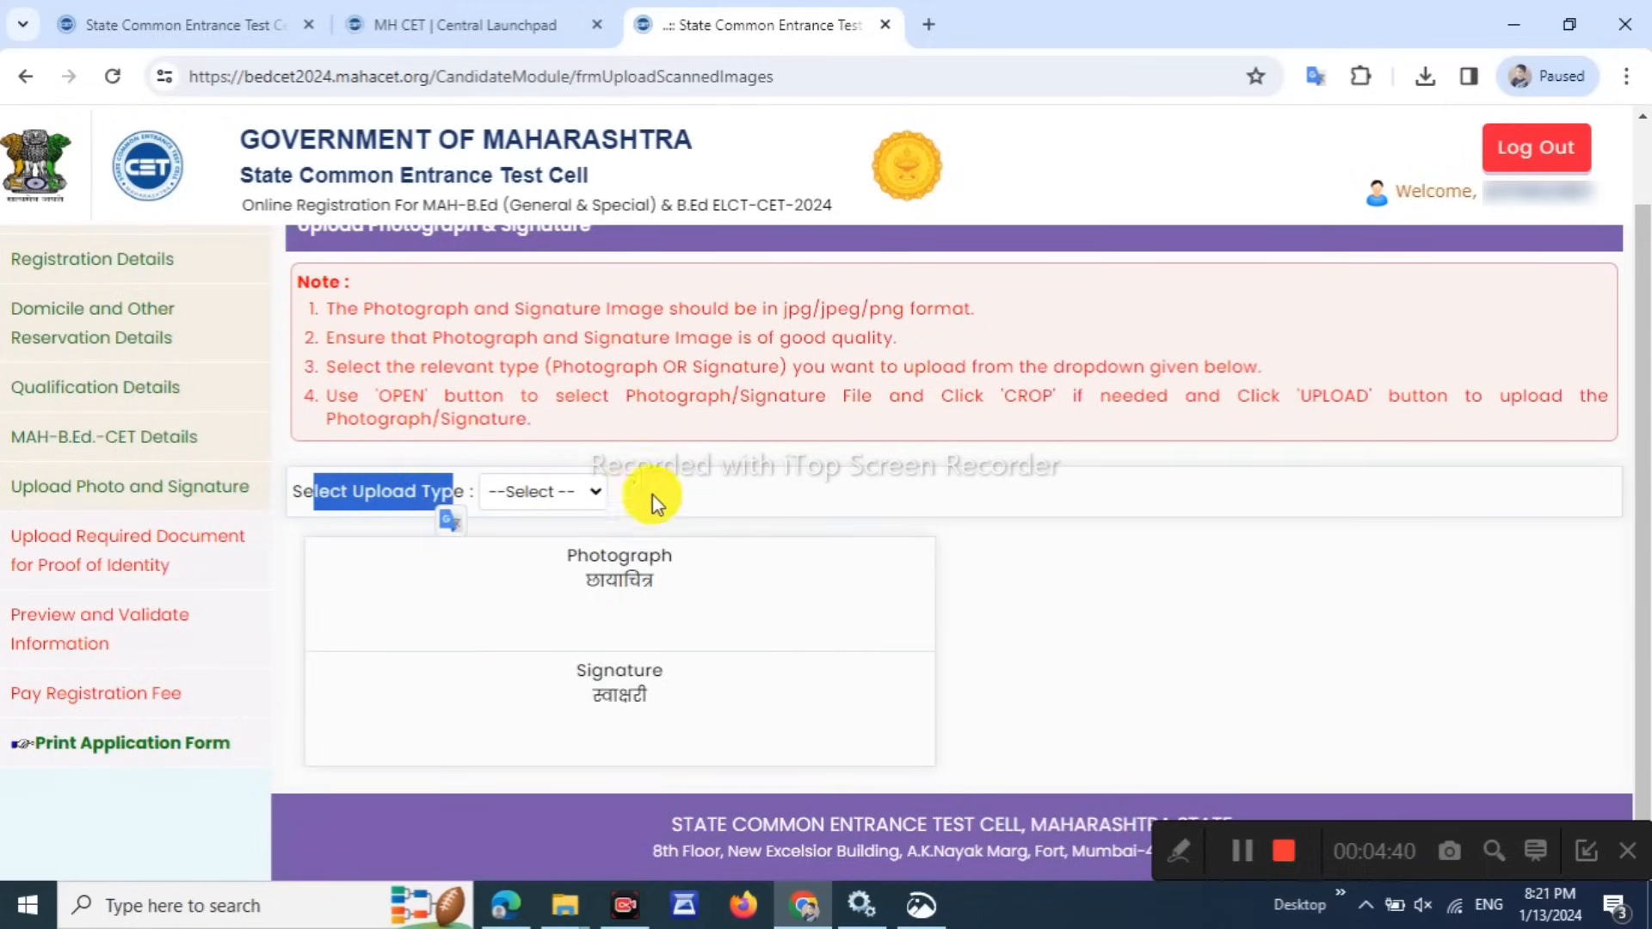
left_click(751, 506)
left_click(582, 507)
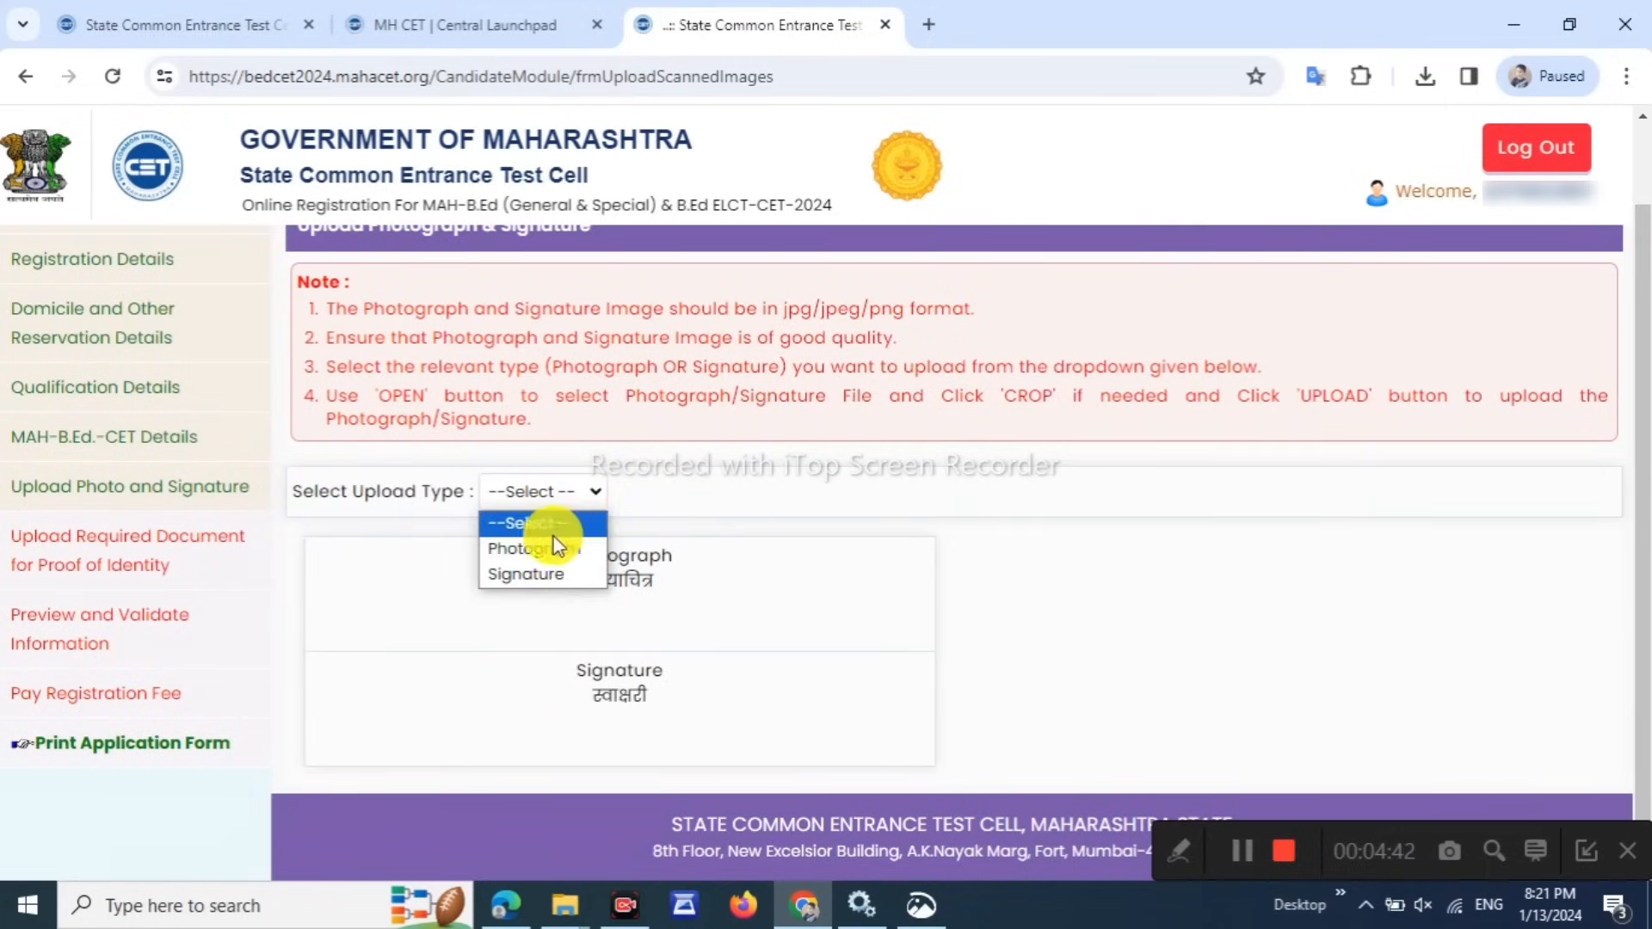
left_click(725, 495)
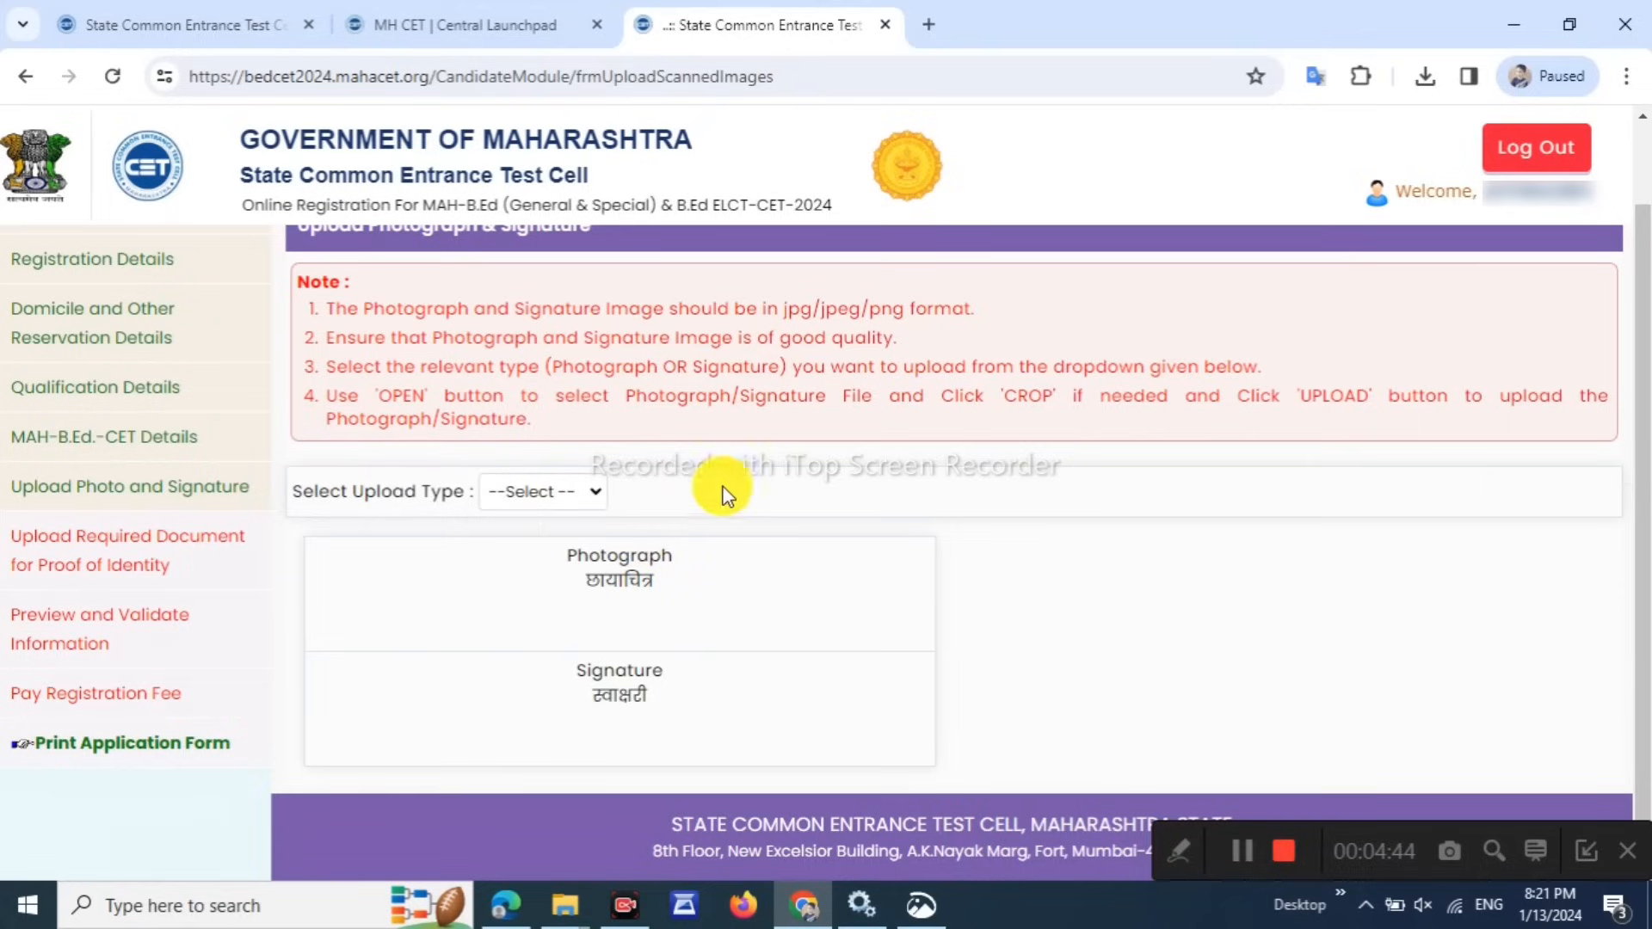
left_click_drag(787, 316, 923, 317)
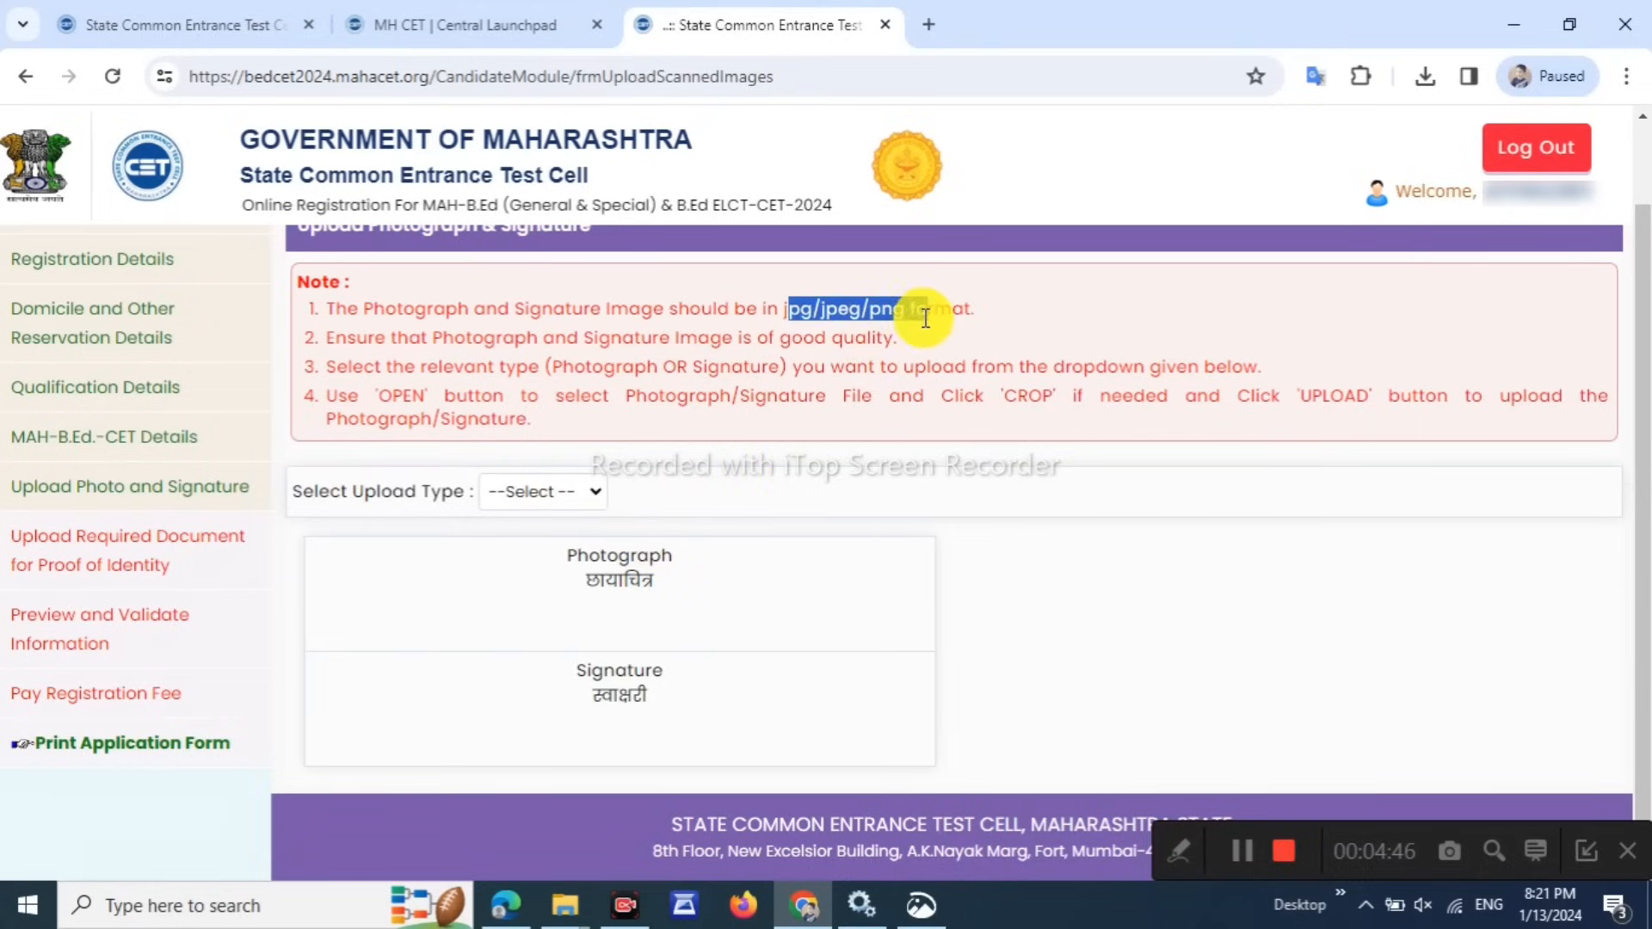
left_click(1023, 341)
left_click_drag(756, 339, 903, 339)
left_click(1043, 321)
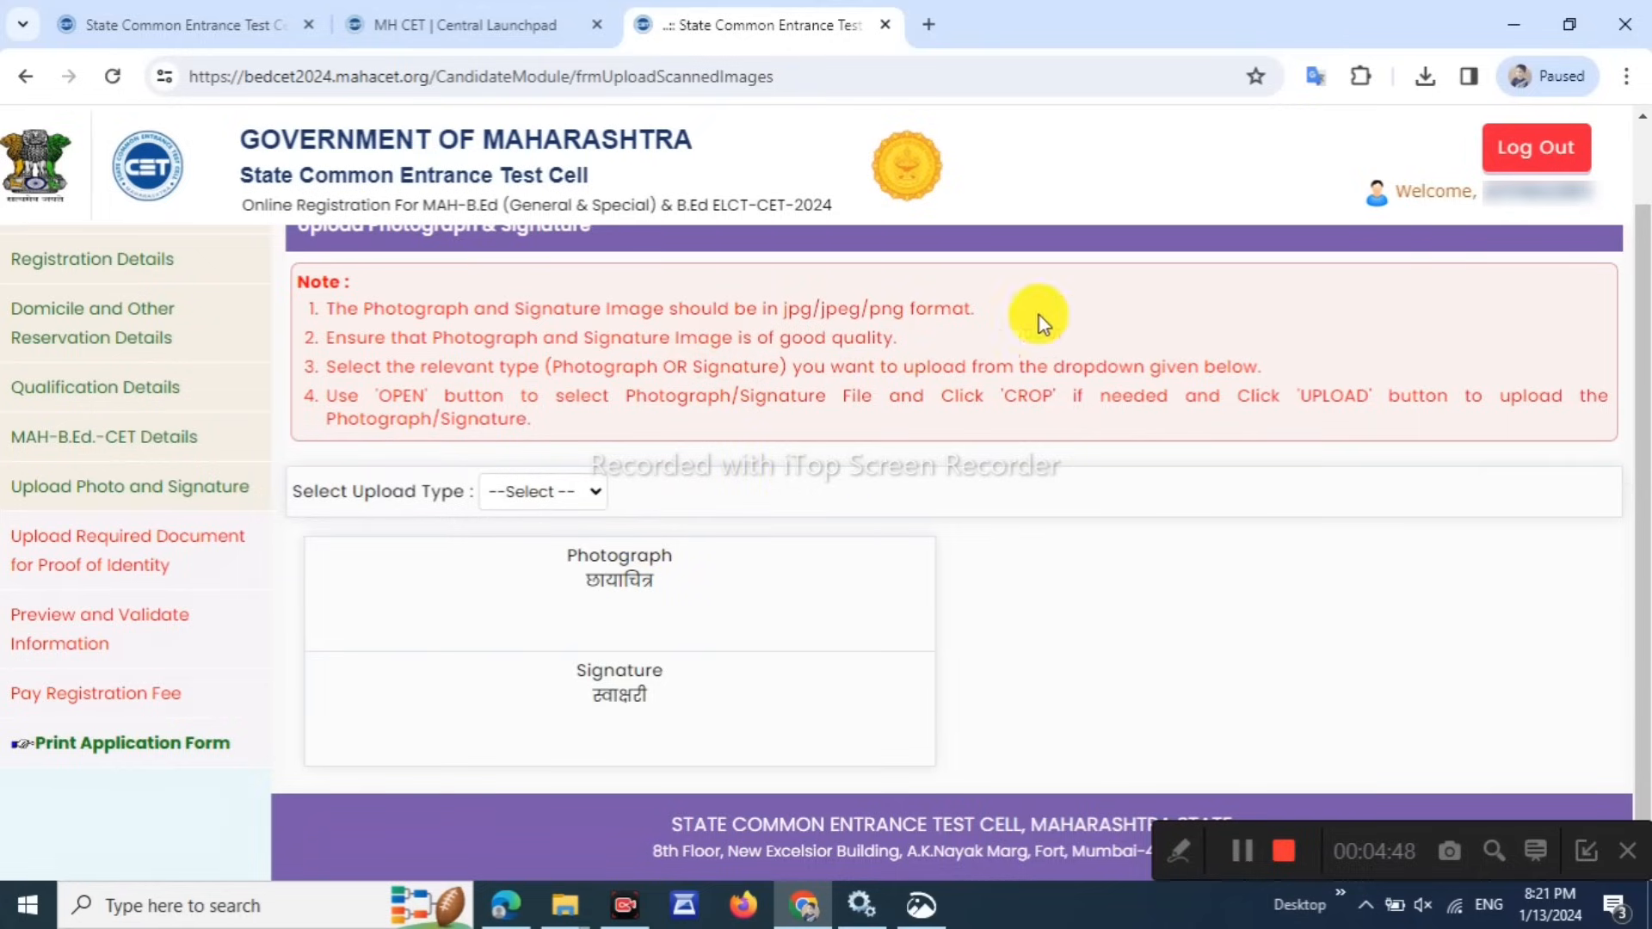
left_click_drag(998, 365, 1087, 365)
left_click(1372, 372)
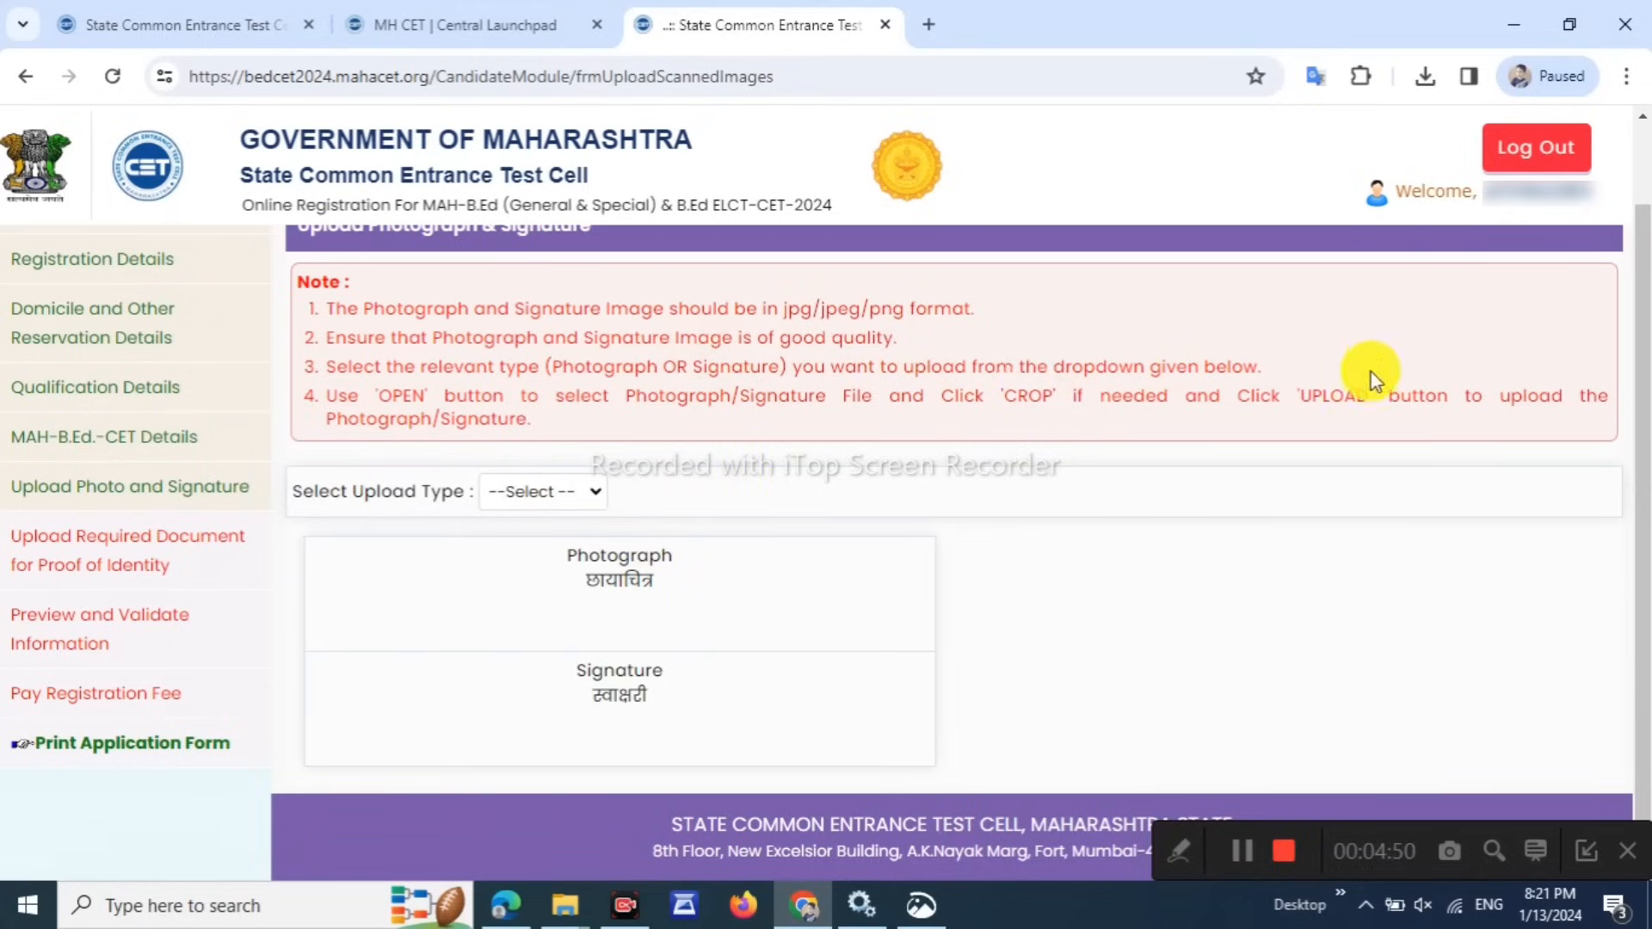
left_click_drag(1200, 372, 1267, 372)
Choose Photograph as the upload type, load the candidate's photo file and upload it
left_click(518, 503)
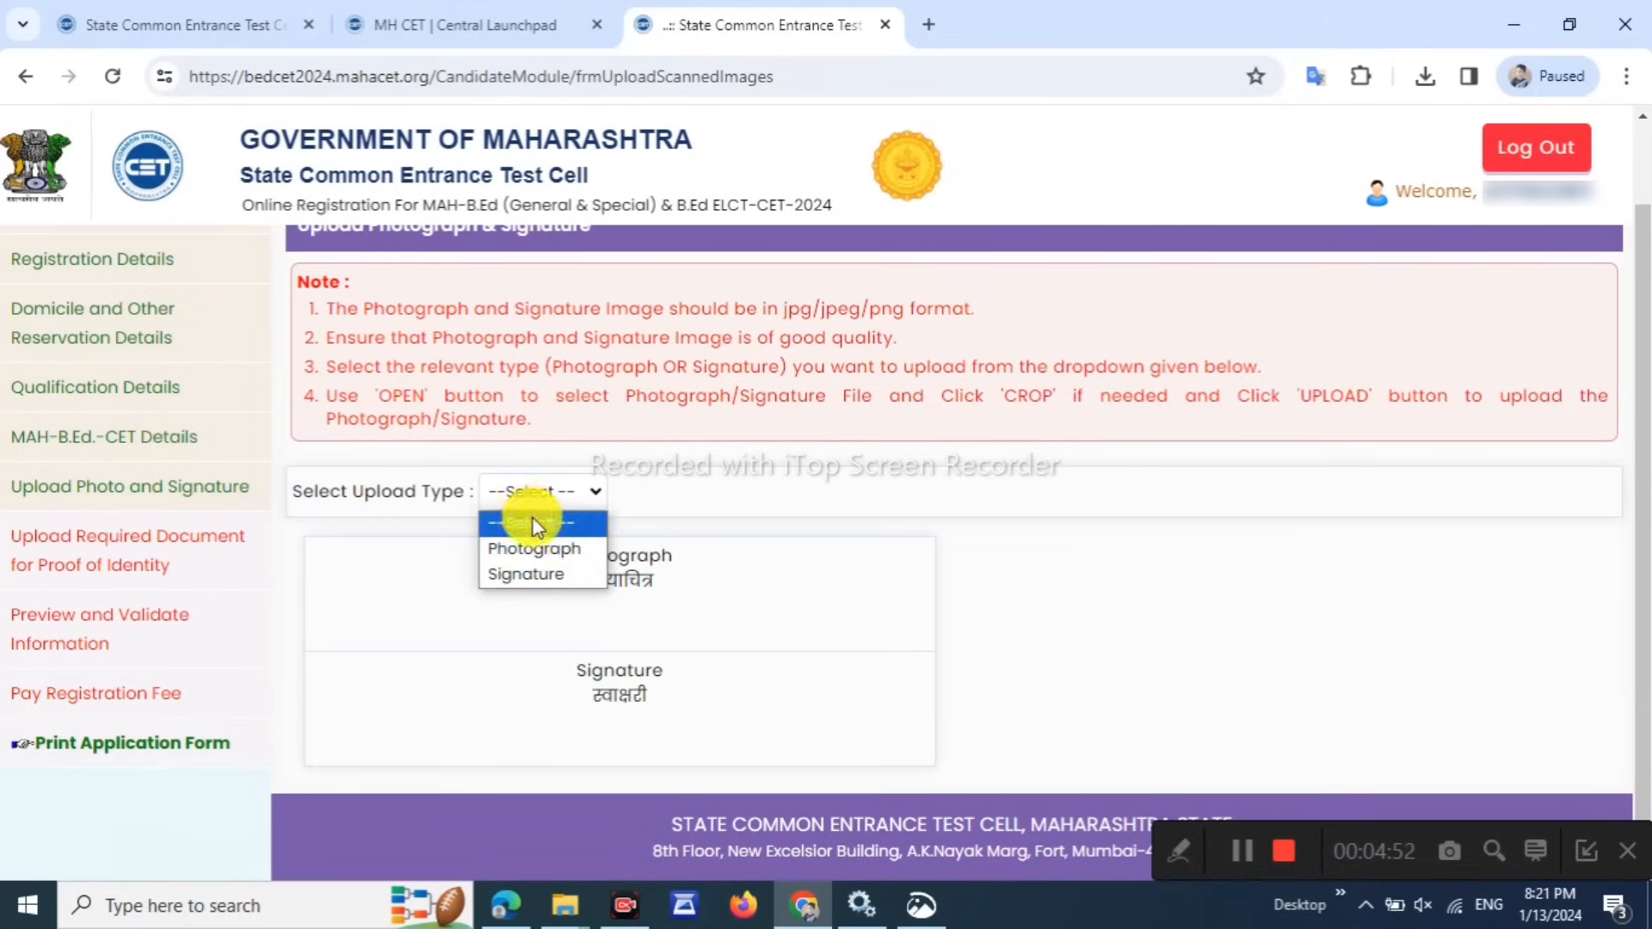
left_click(540, 549)
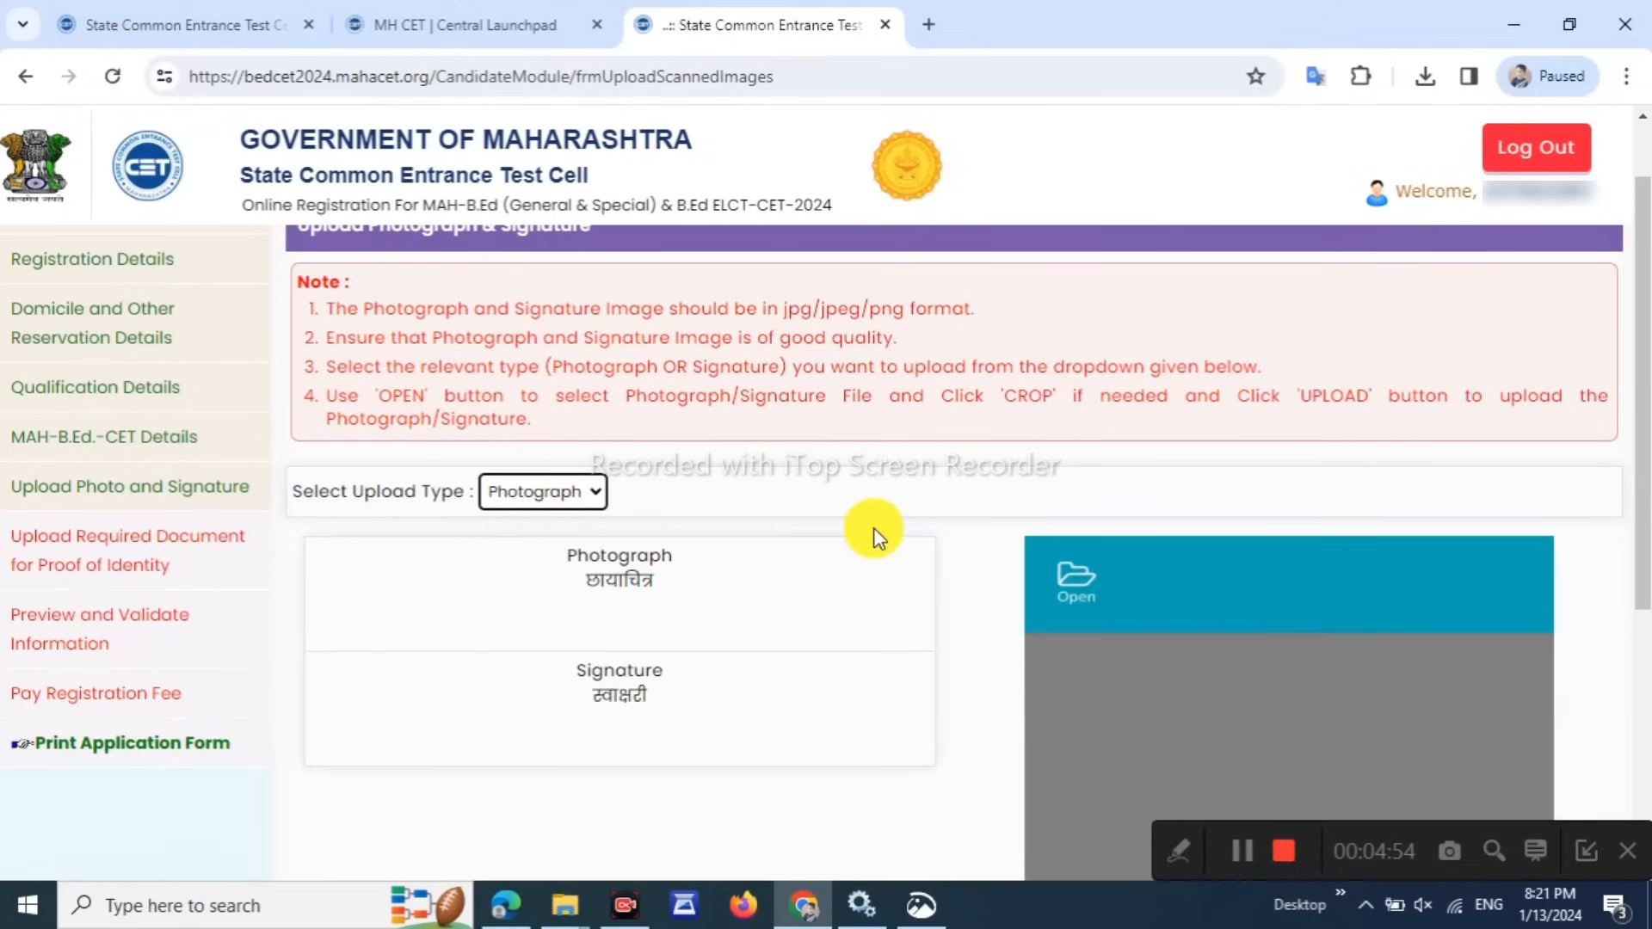
left_click_drag(1639, 426, 1639, 538)
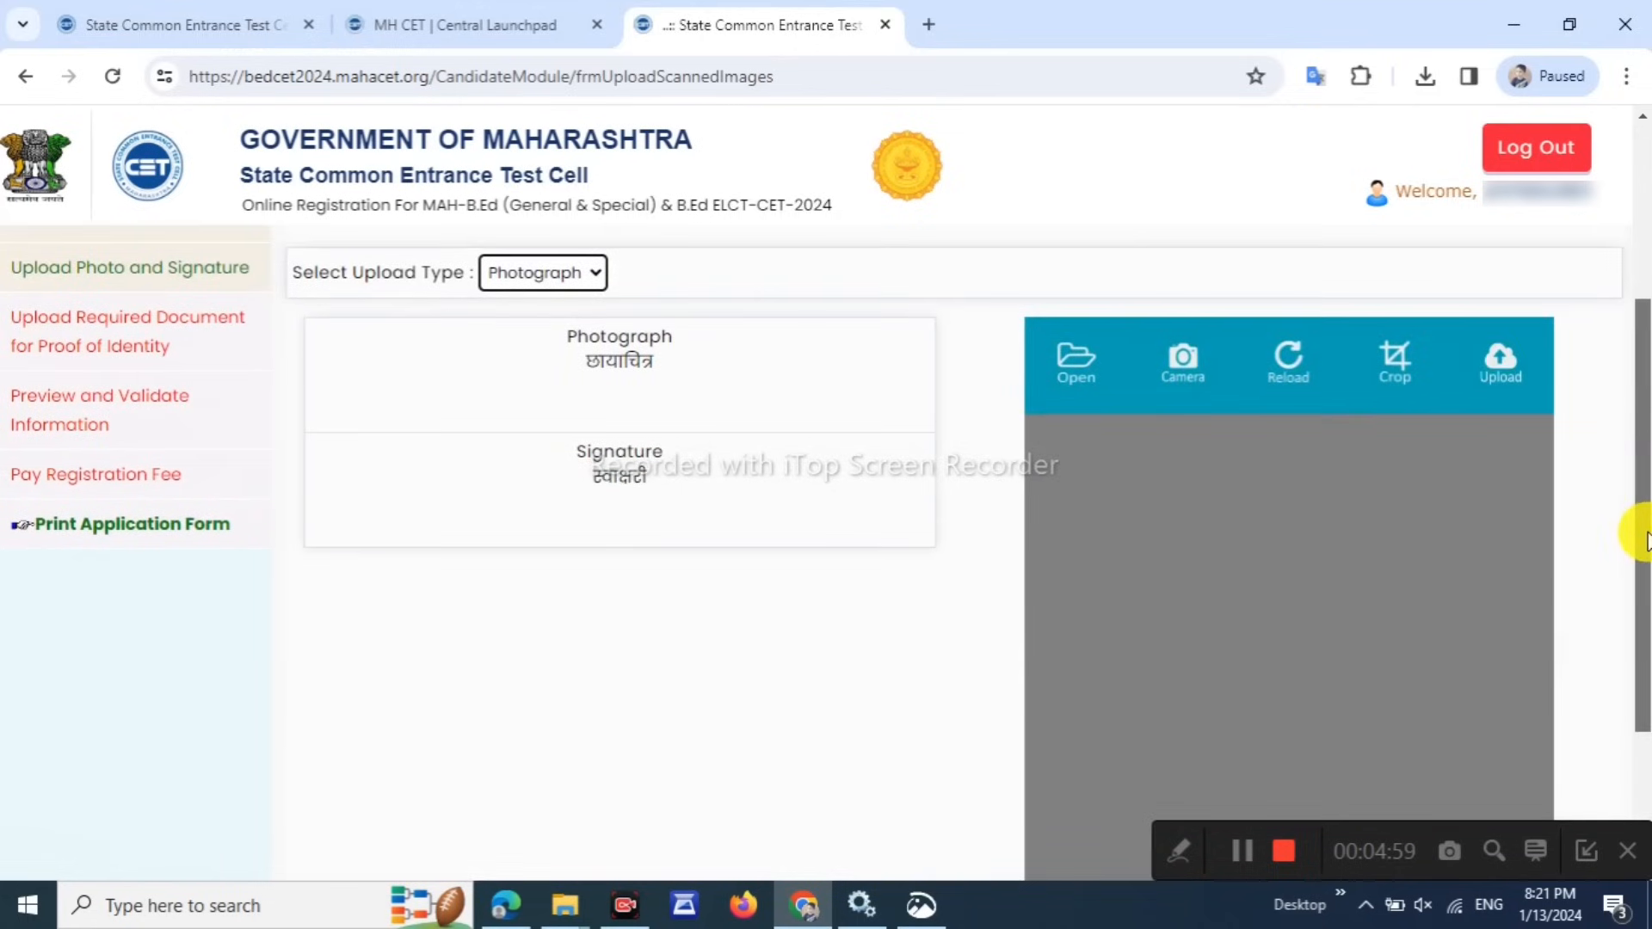
left_click(1080, 365)
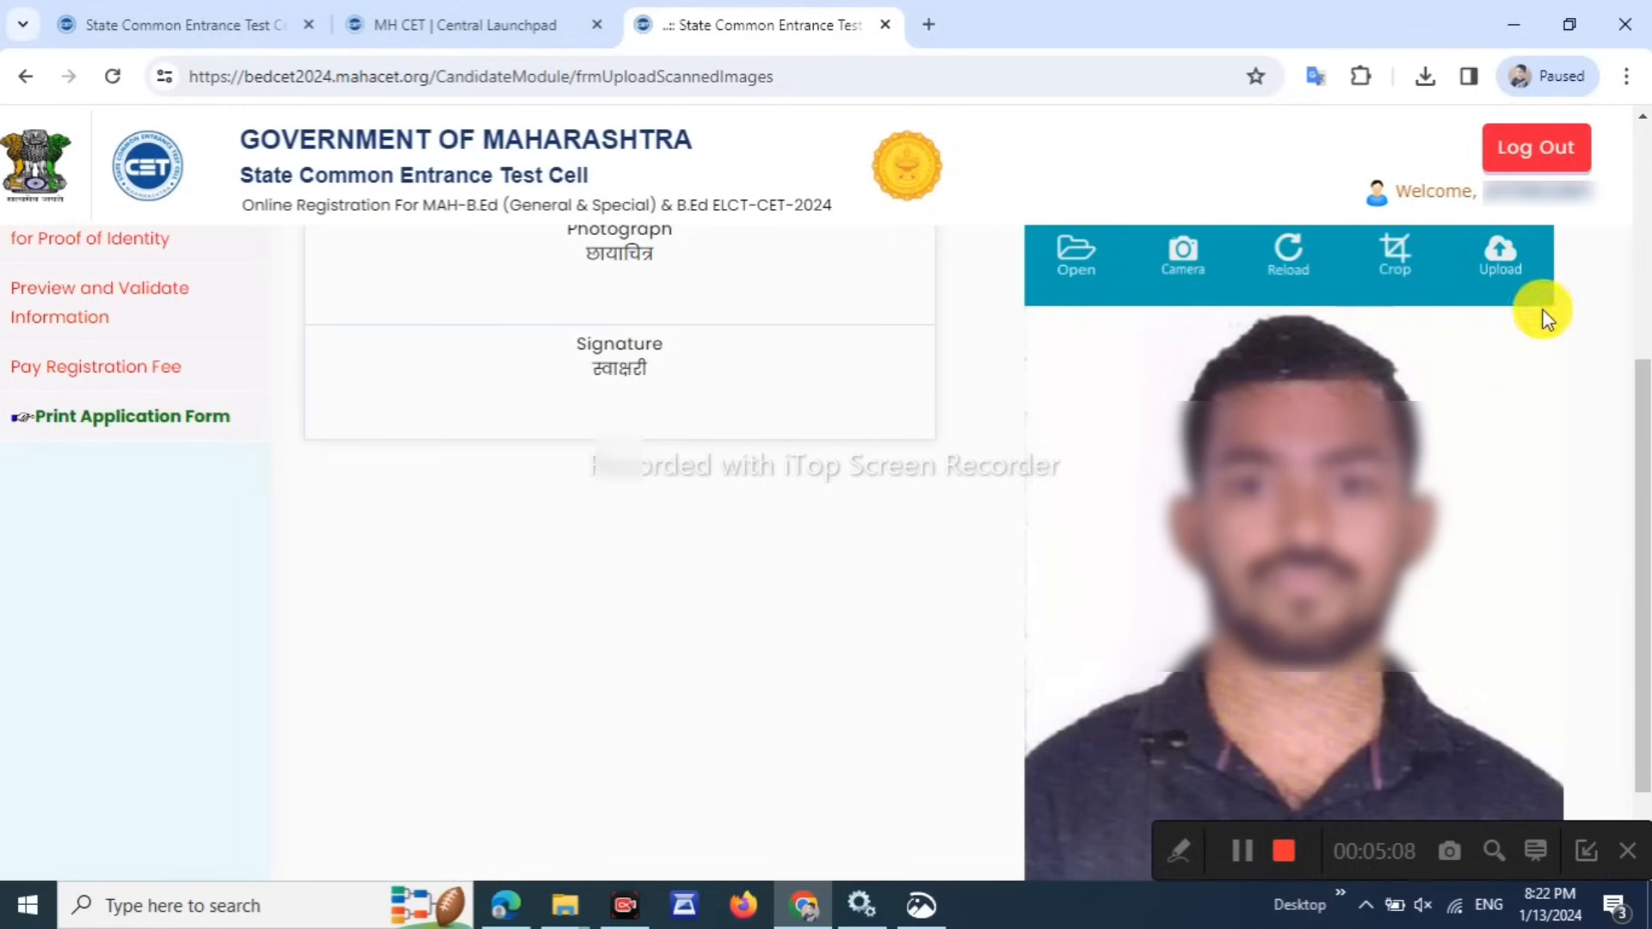
left_click(1504, 257)
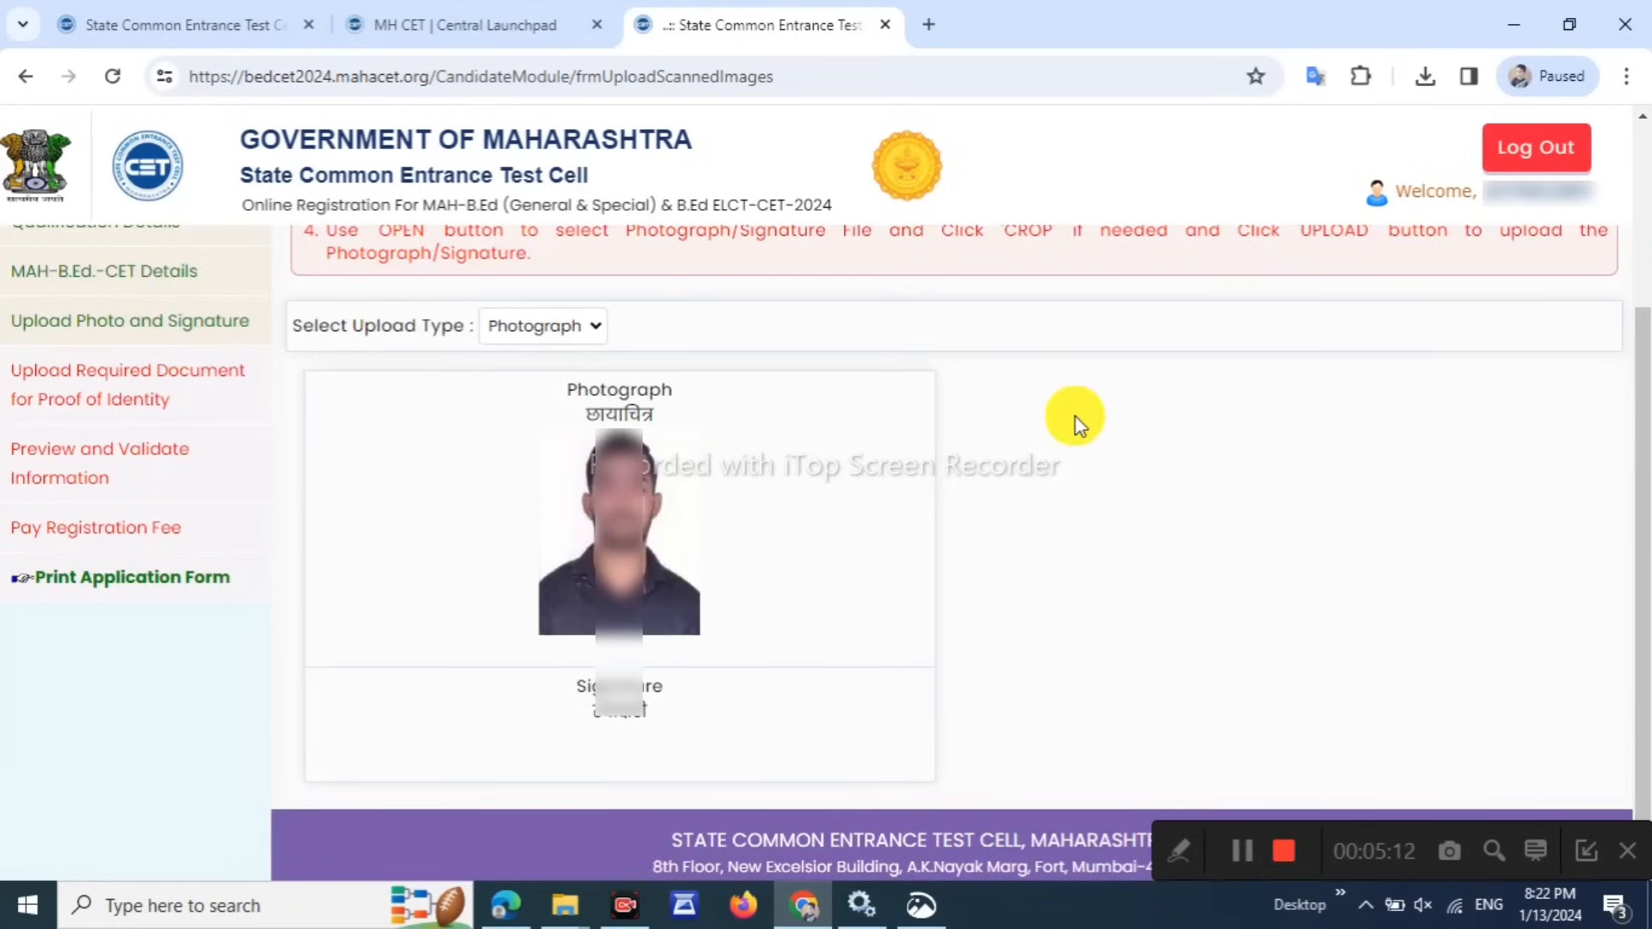
Switch the upload type to Signature, pick the signature image and upload it
left_click(496, 332)
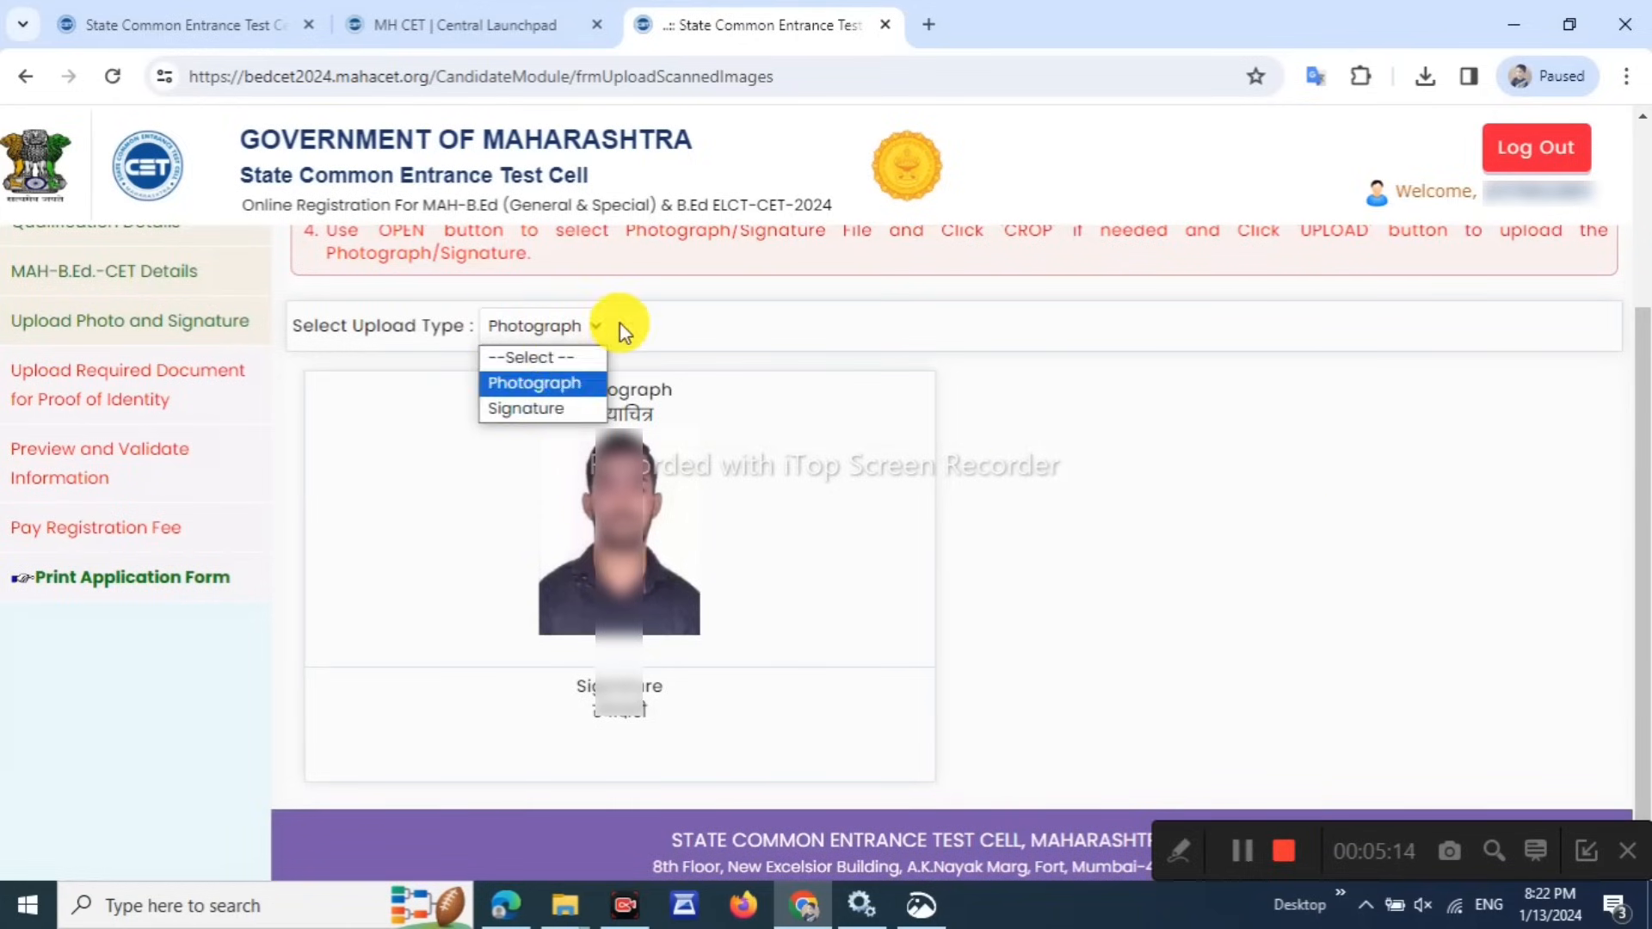
left_click(538, 413)
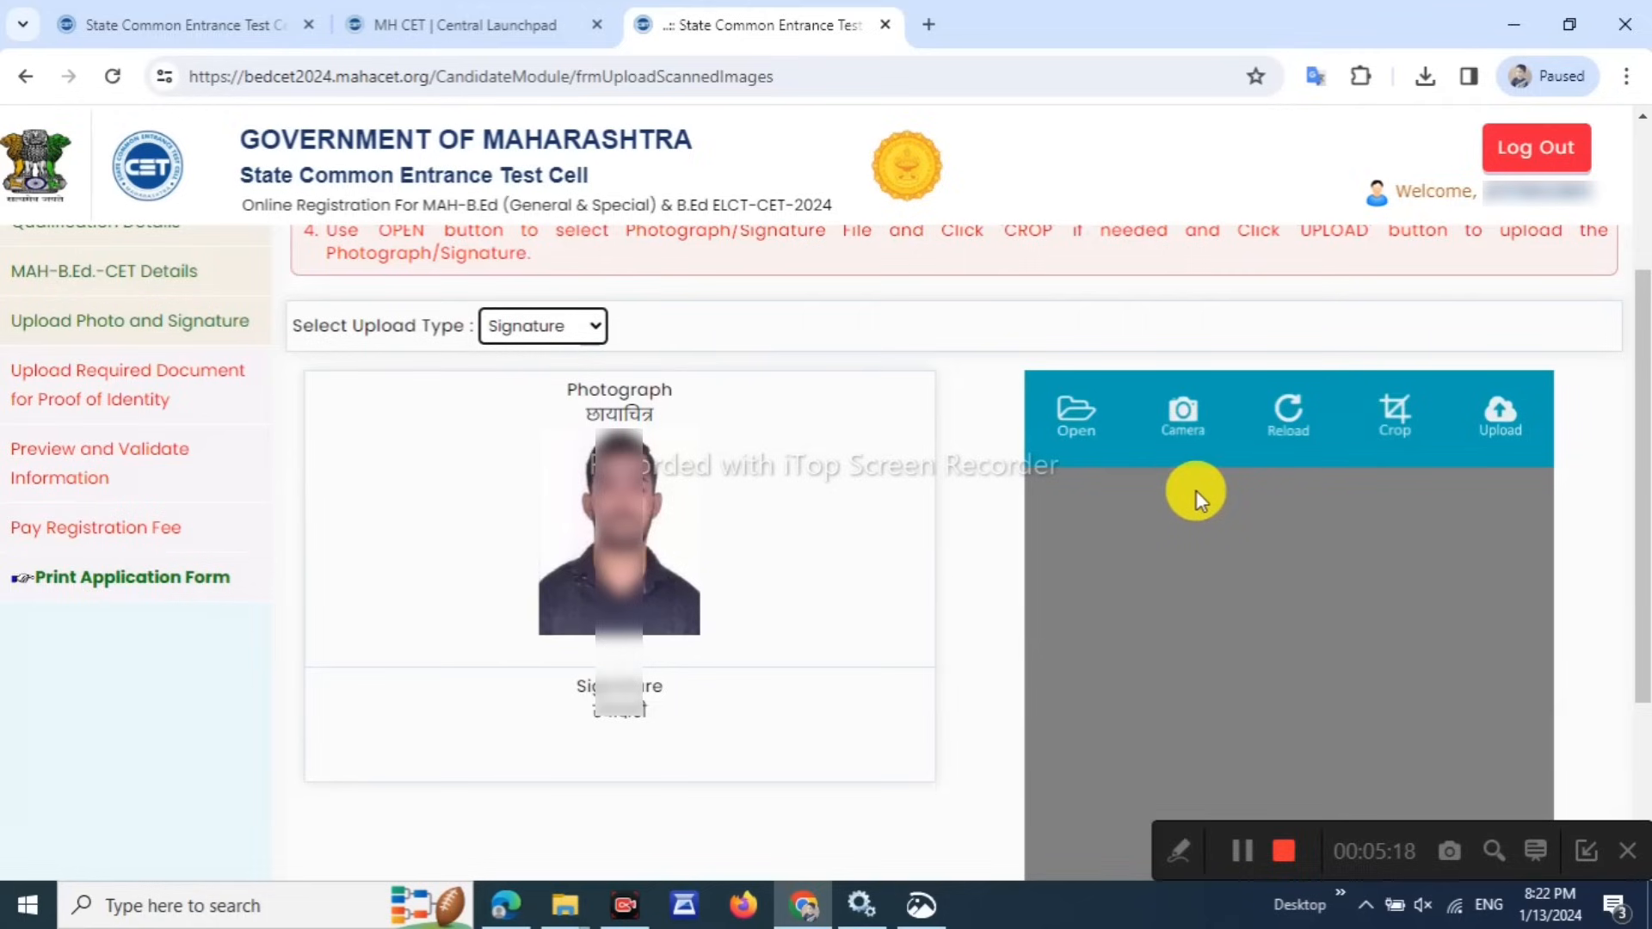
left_click(1066, 421)
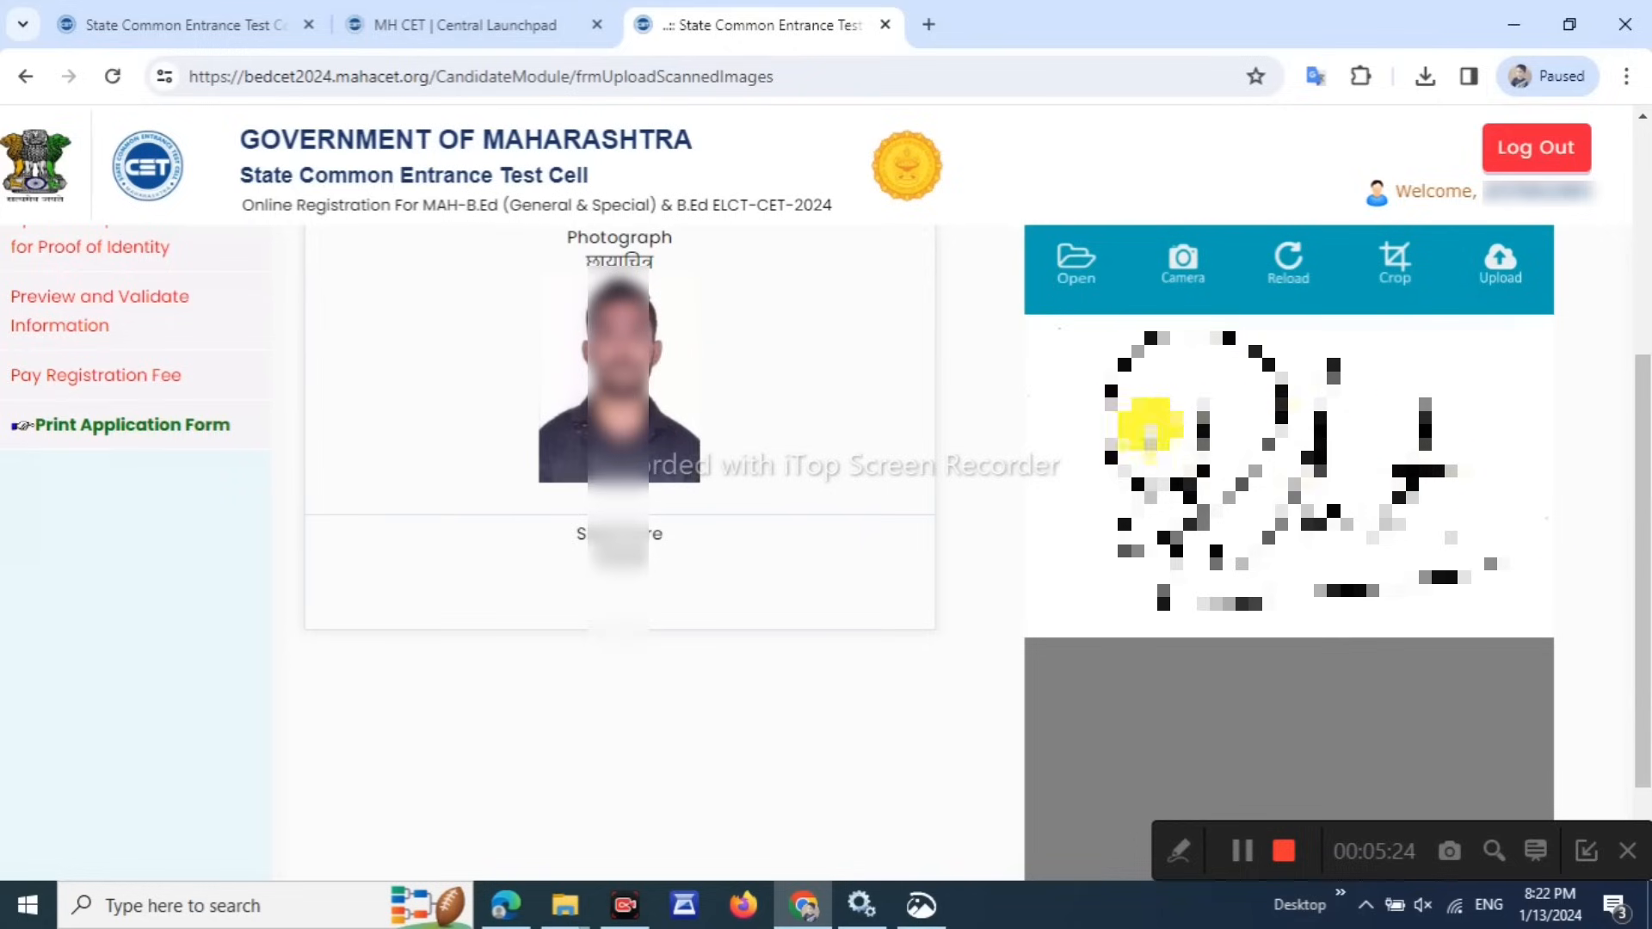
left_click(1501, 268)
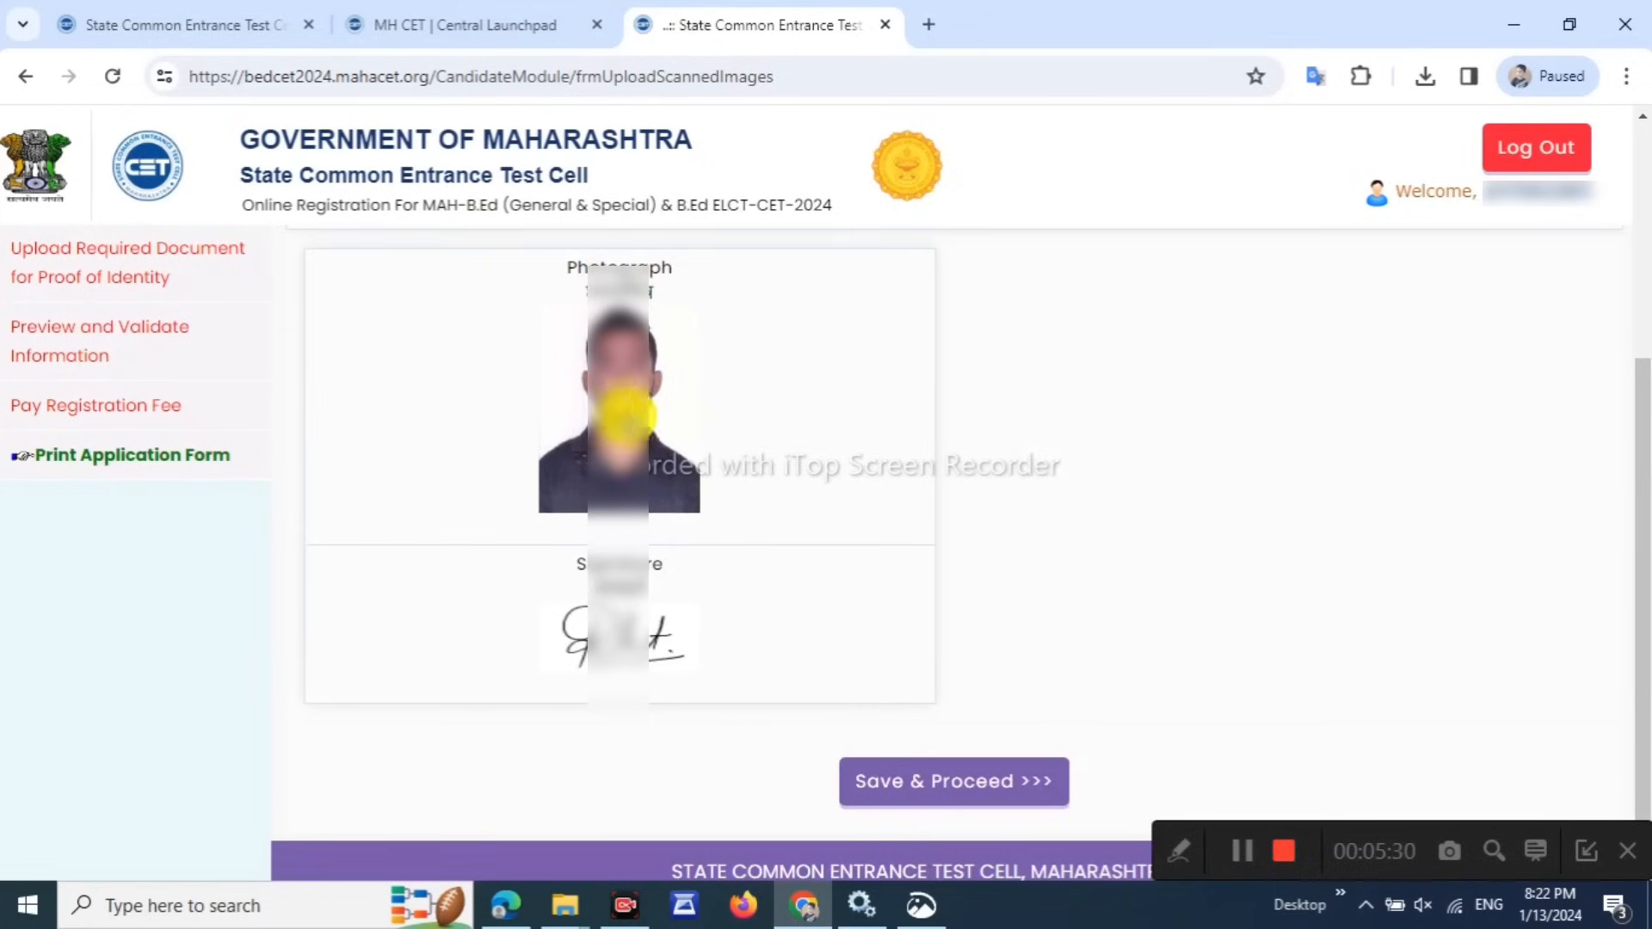
Save the photo and signature, then select Aadhaar Card as the identity document
left_click(1008, 796)
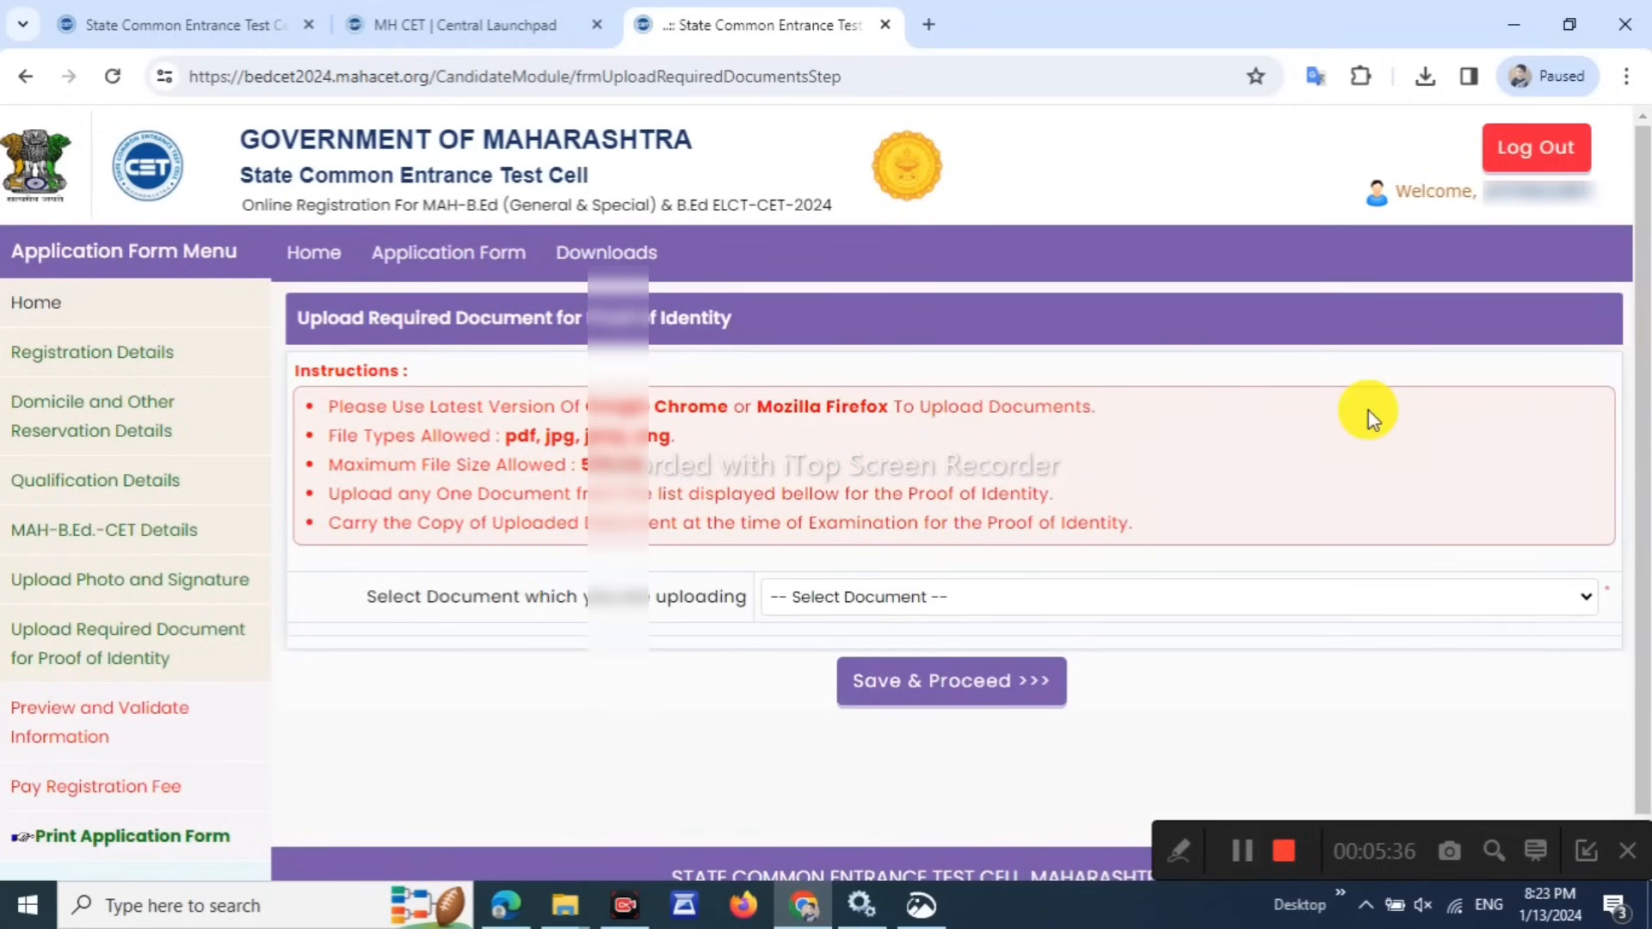
left_click(805, 596)
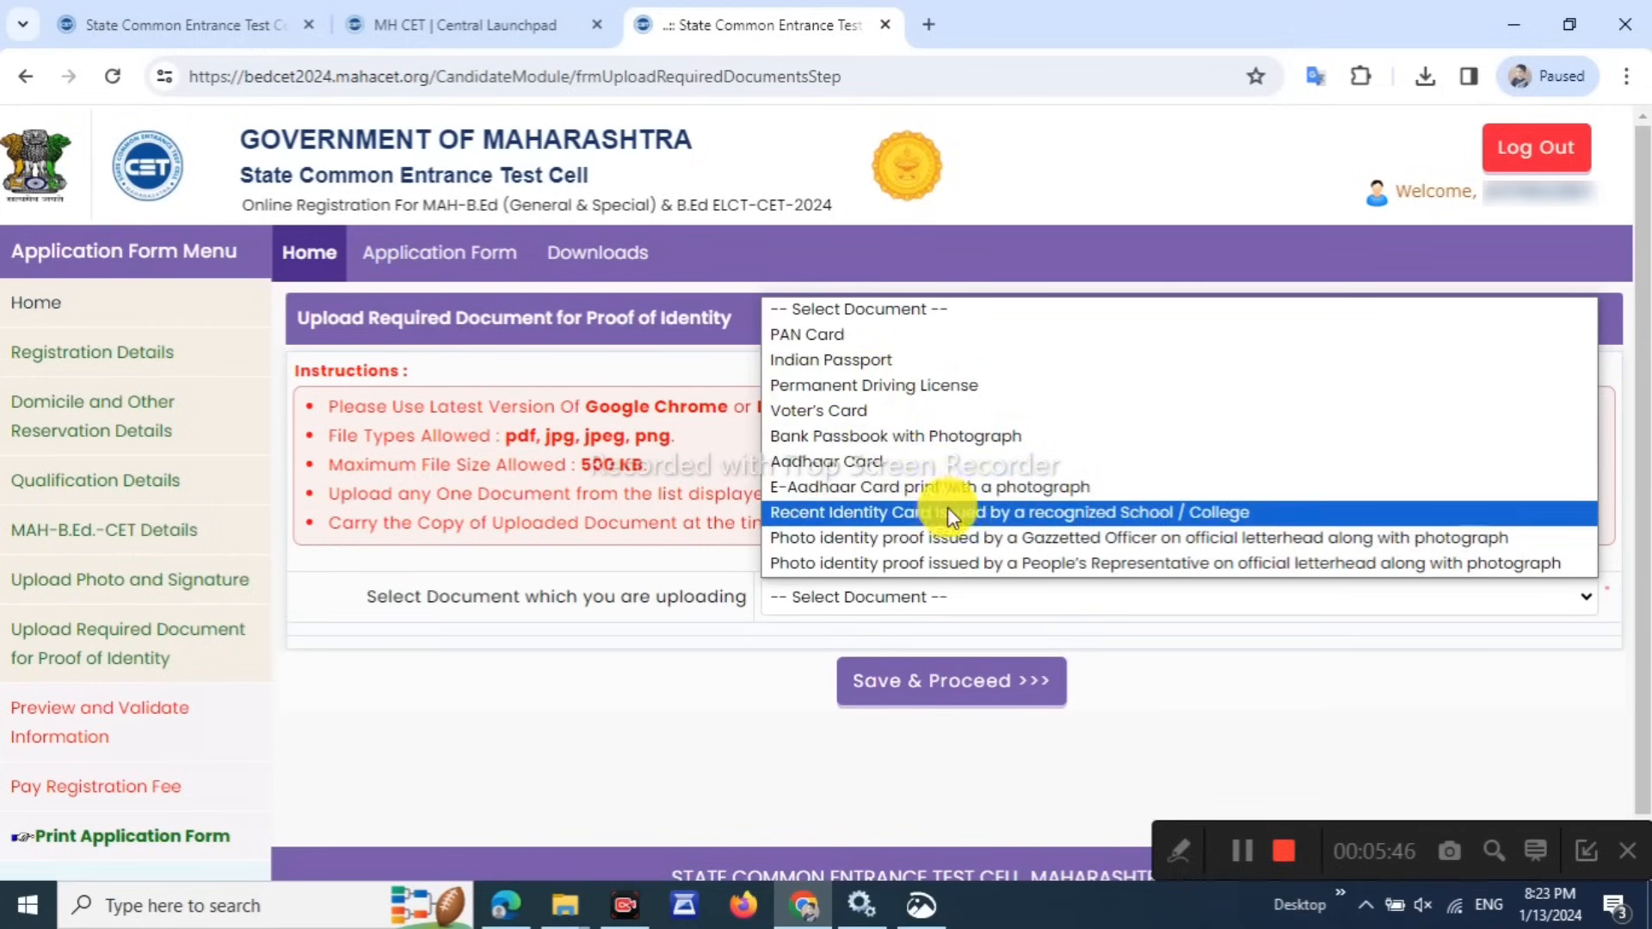
left_click(982, 467)
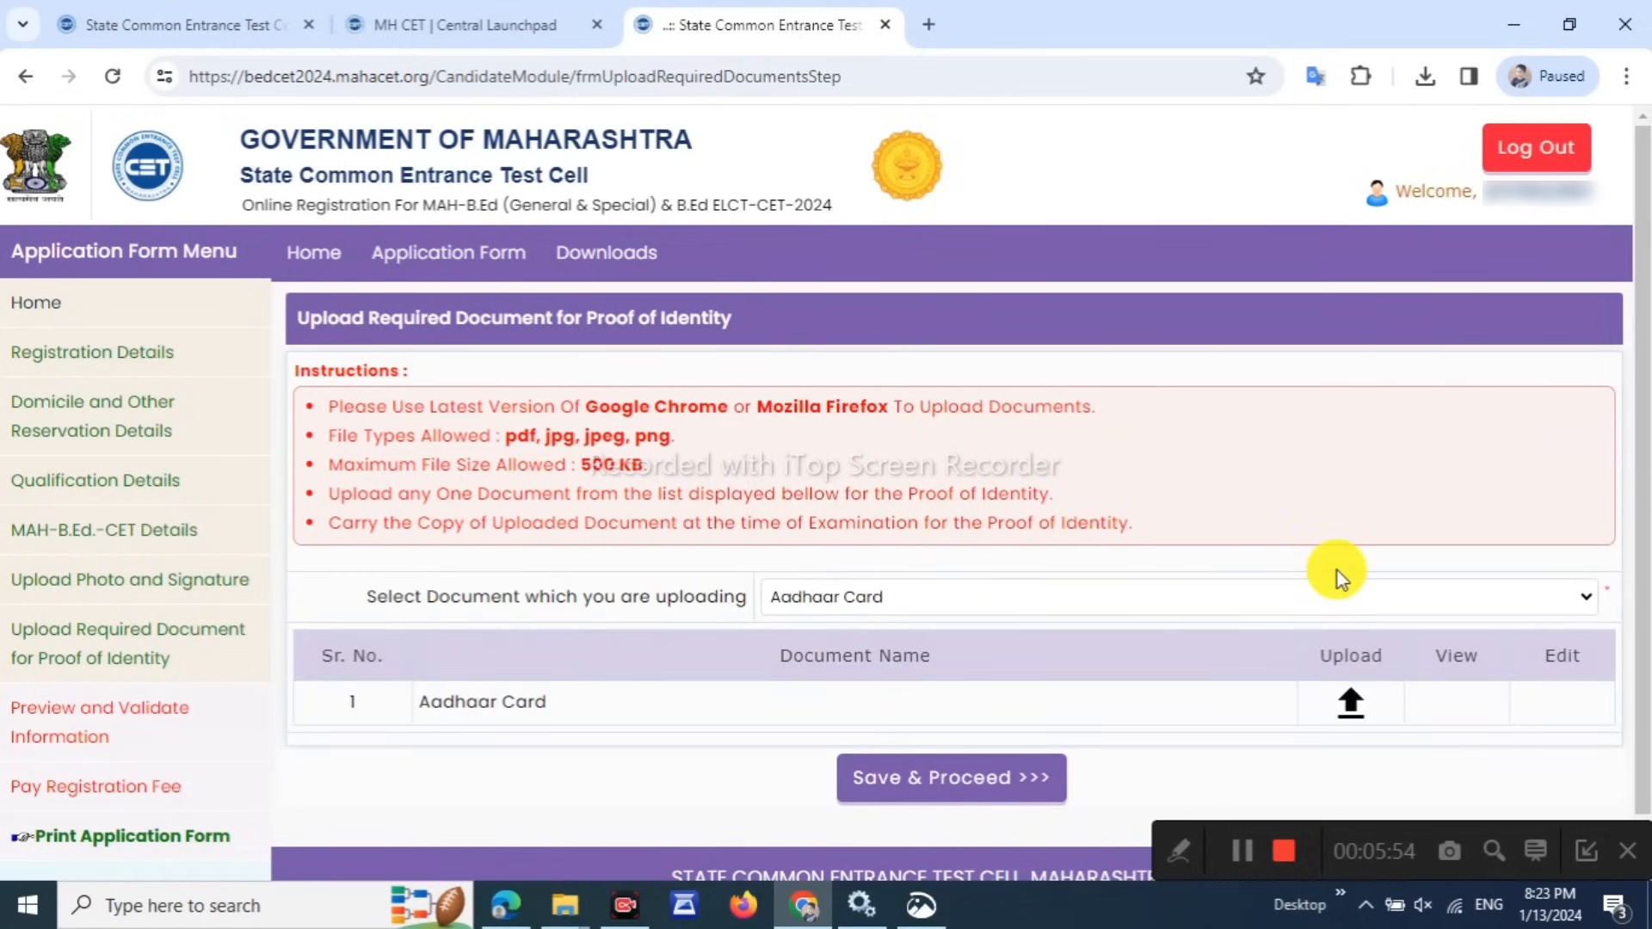
scroll(1337, 571, "down", 1)
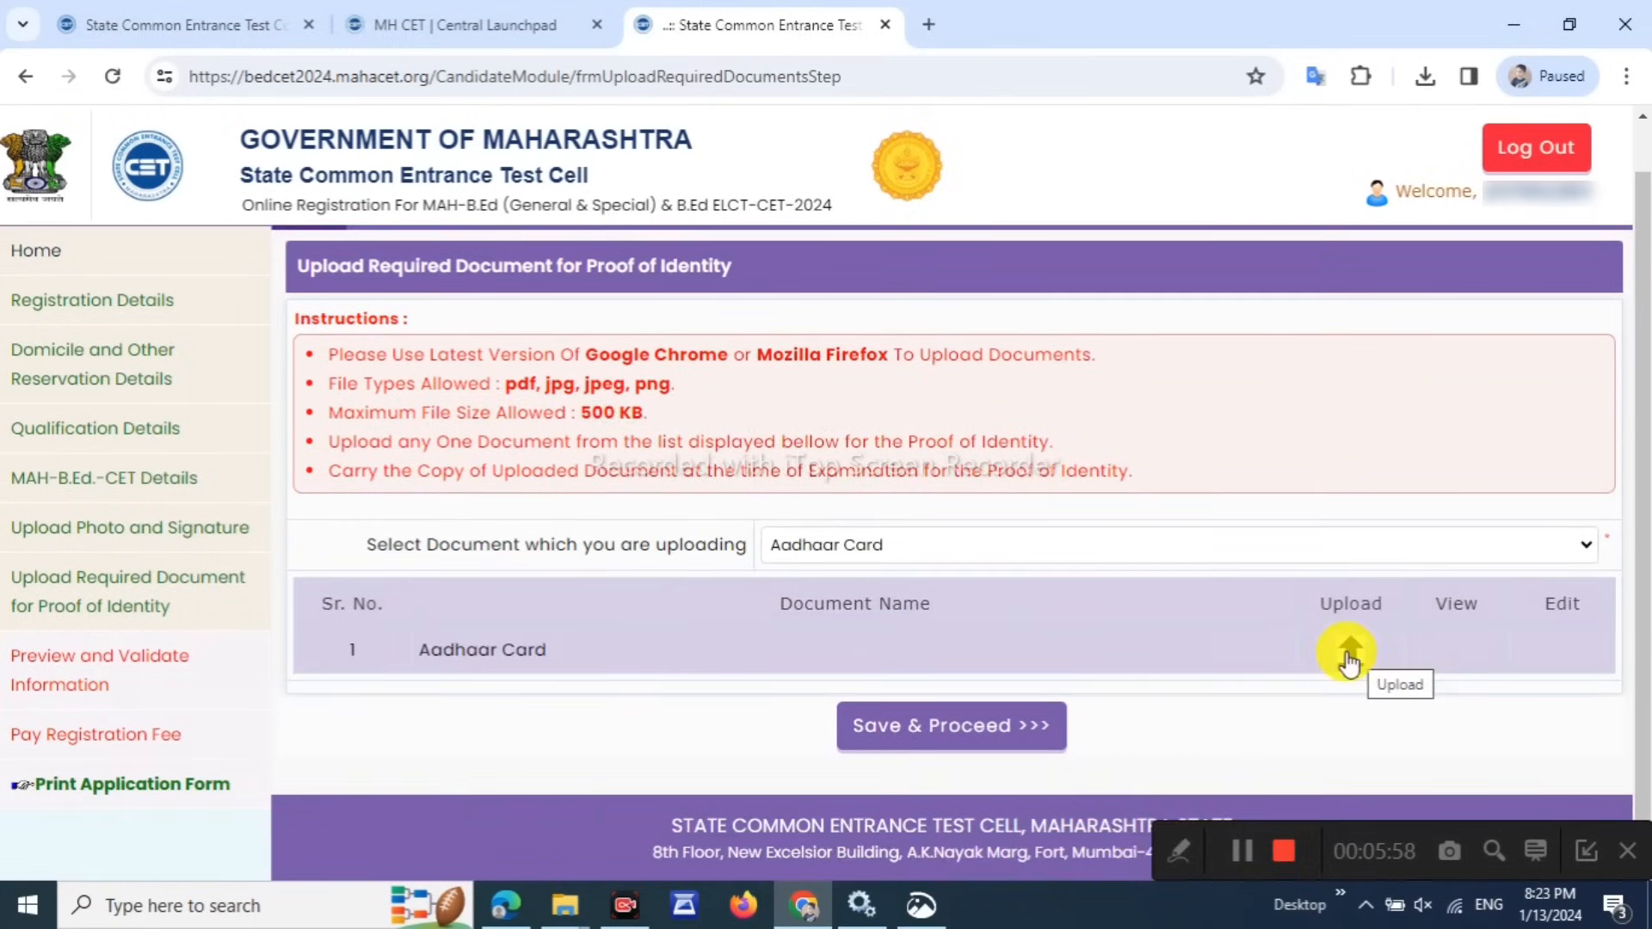
Upload the Aadhaar Card PDF on the Aadhaar Card row
left_click(1348, 656)
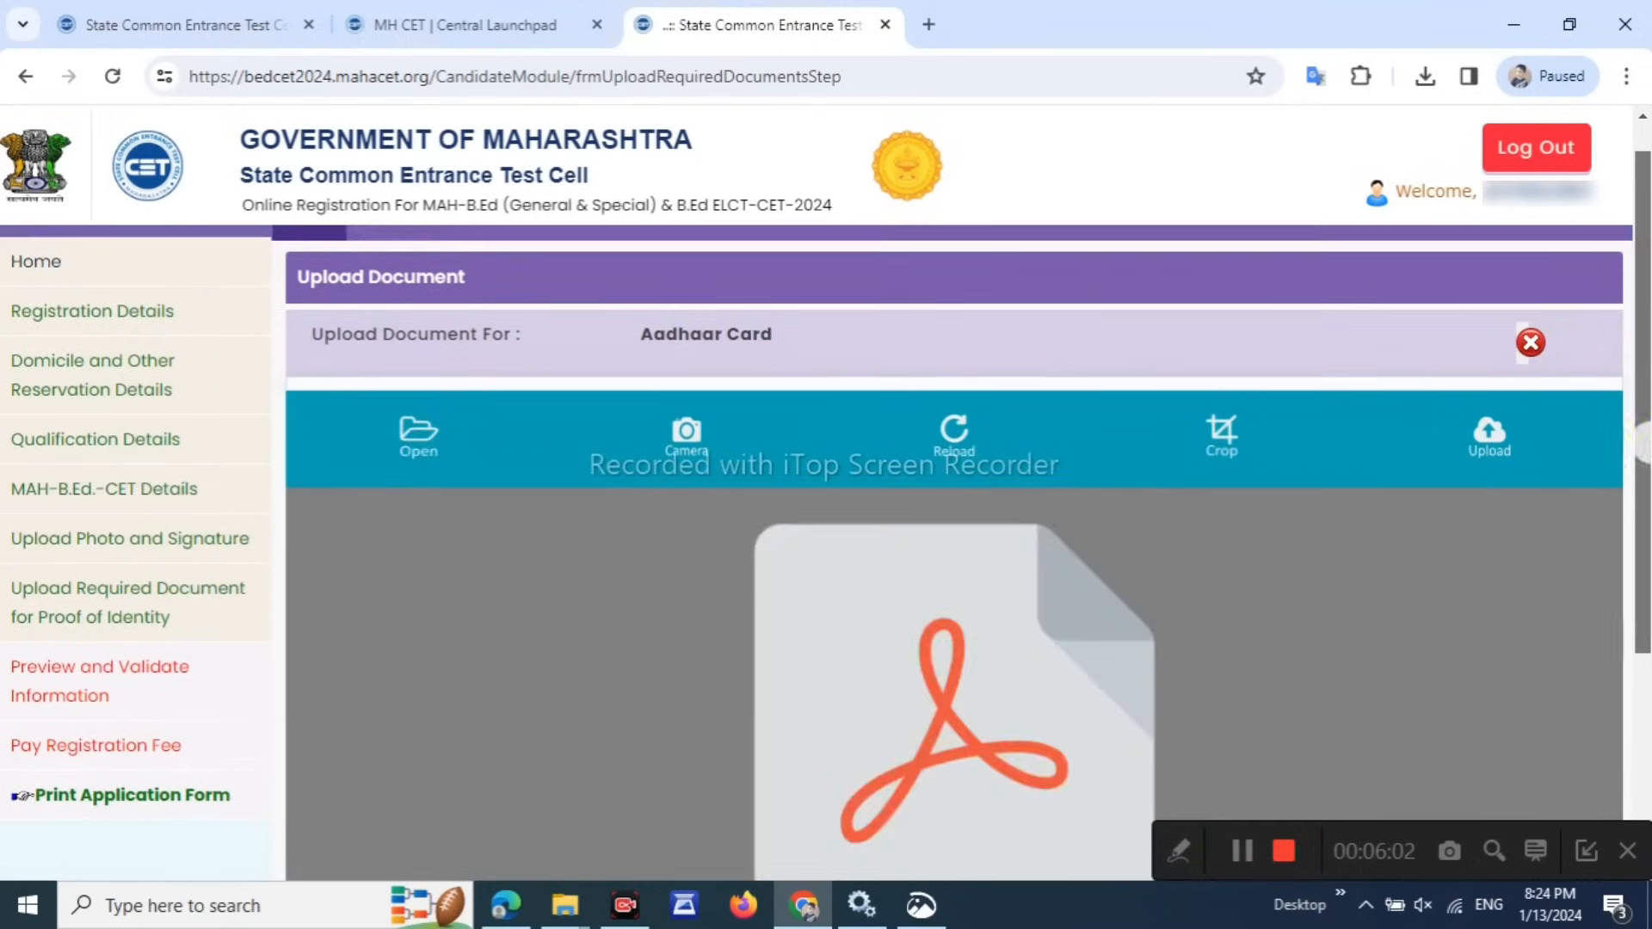
left_click_drag(1644, 443, 1641, 602)
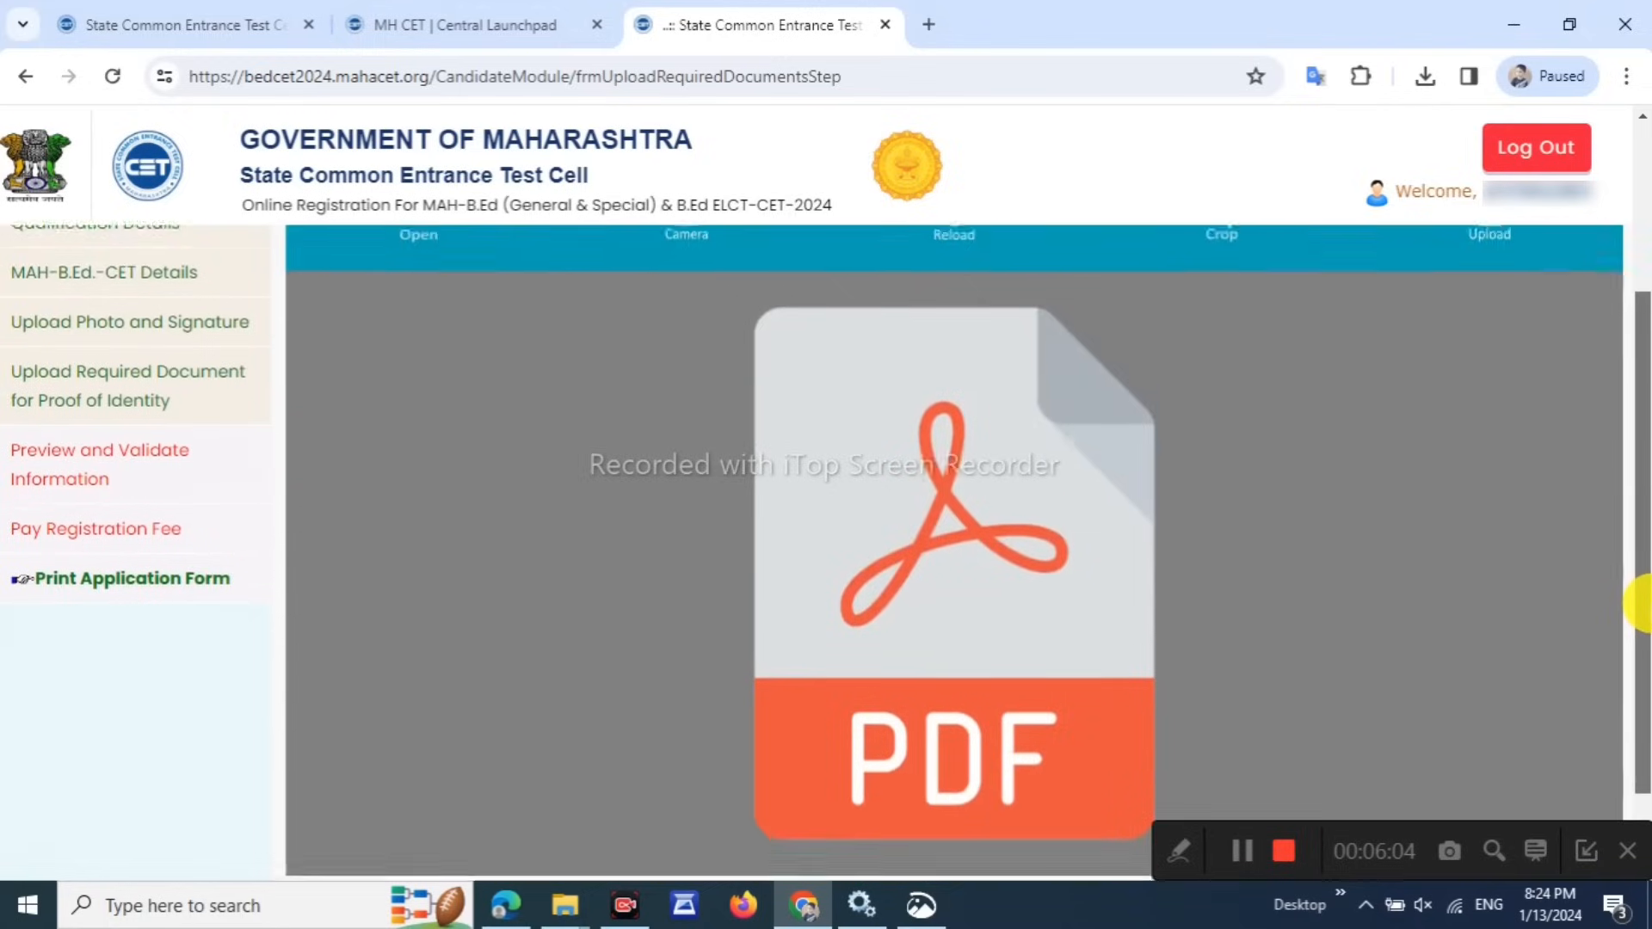
scroll(1319, 514, "up", 1)
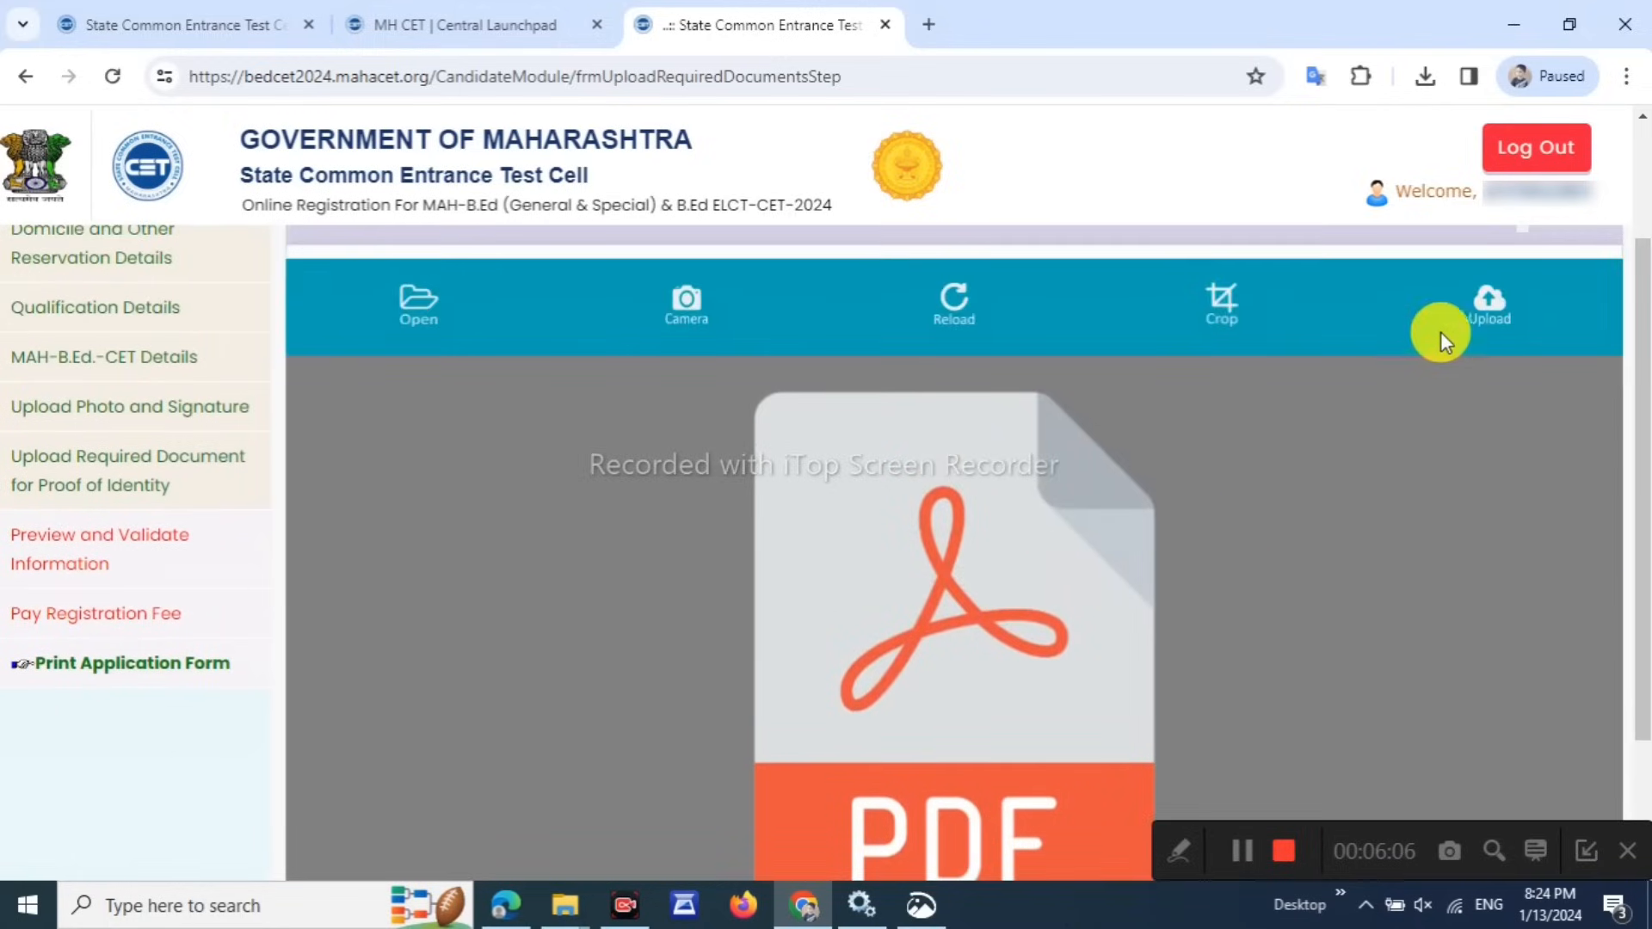
left_click(1496, 305)
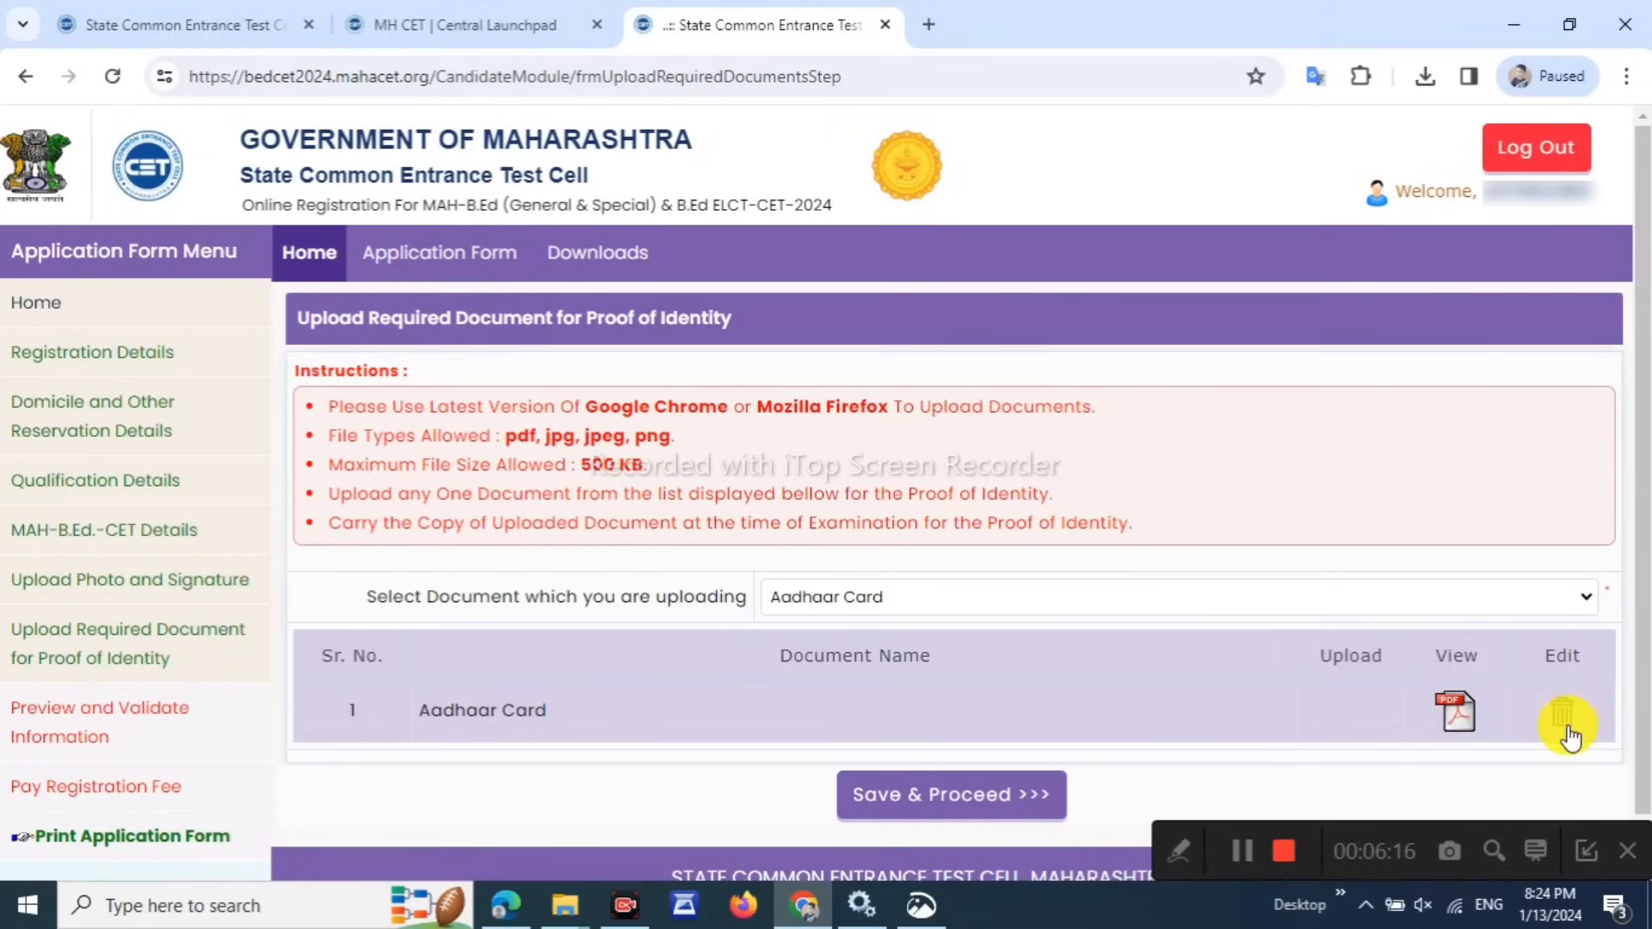
Save the document and scroll through the application preview down to the Proceed for Payment button
left_click(947, 796)
scroll(1353, 428, "down", 2)
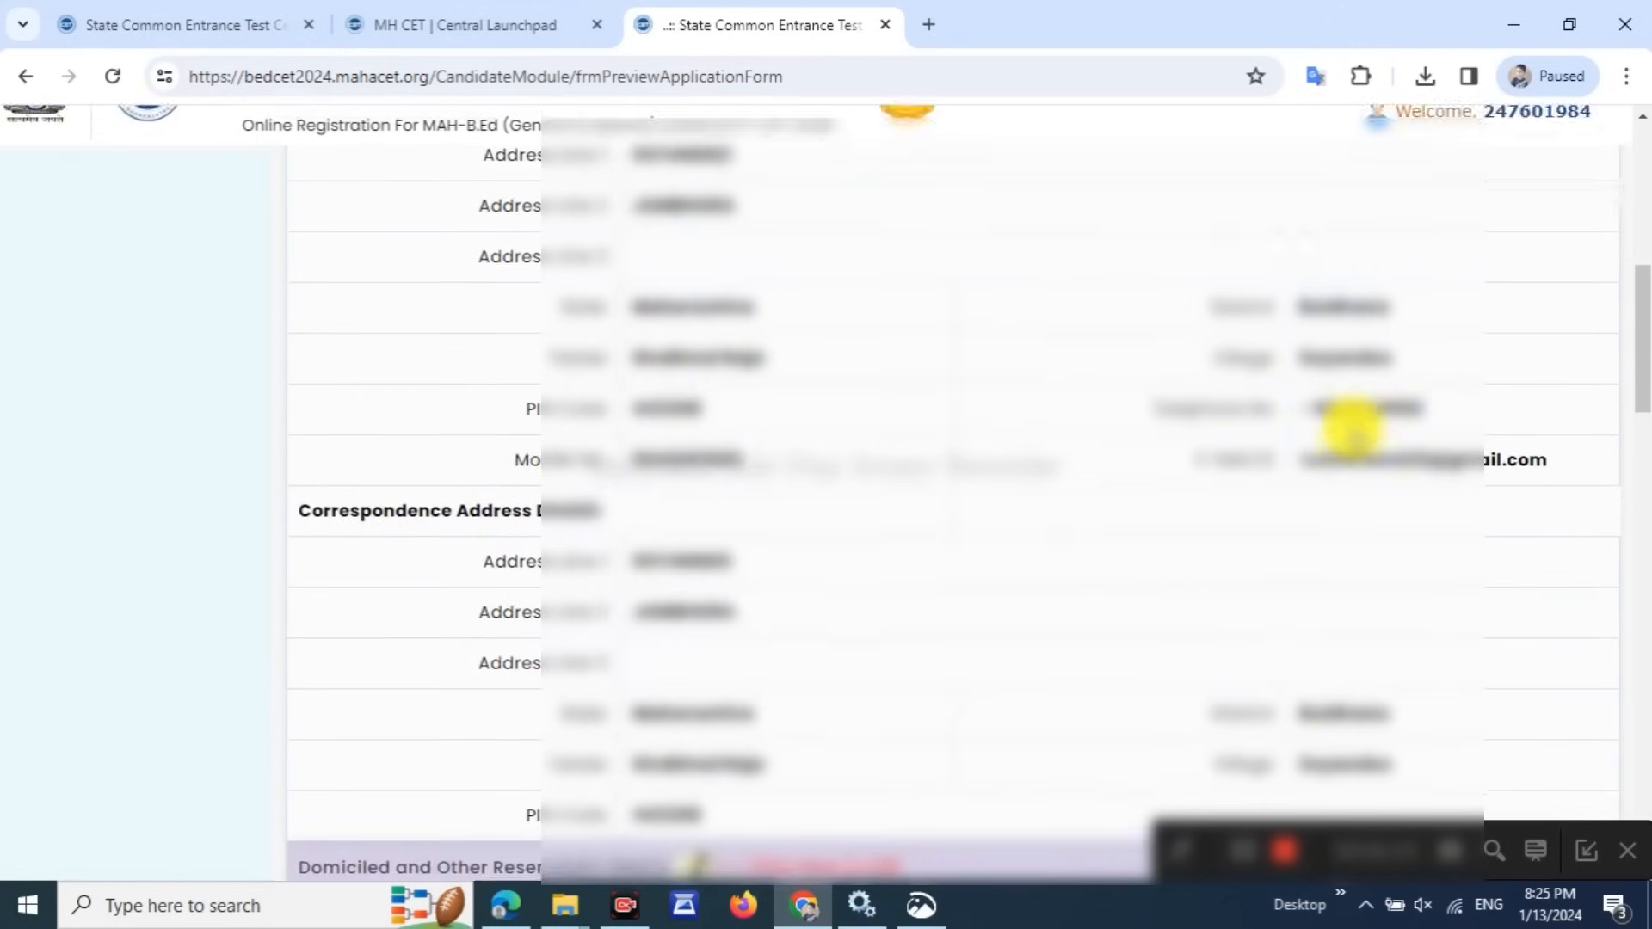
scroll(1353, 428, "up", 6)
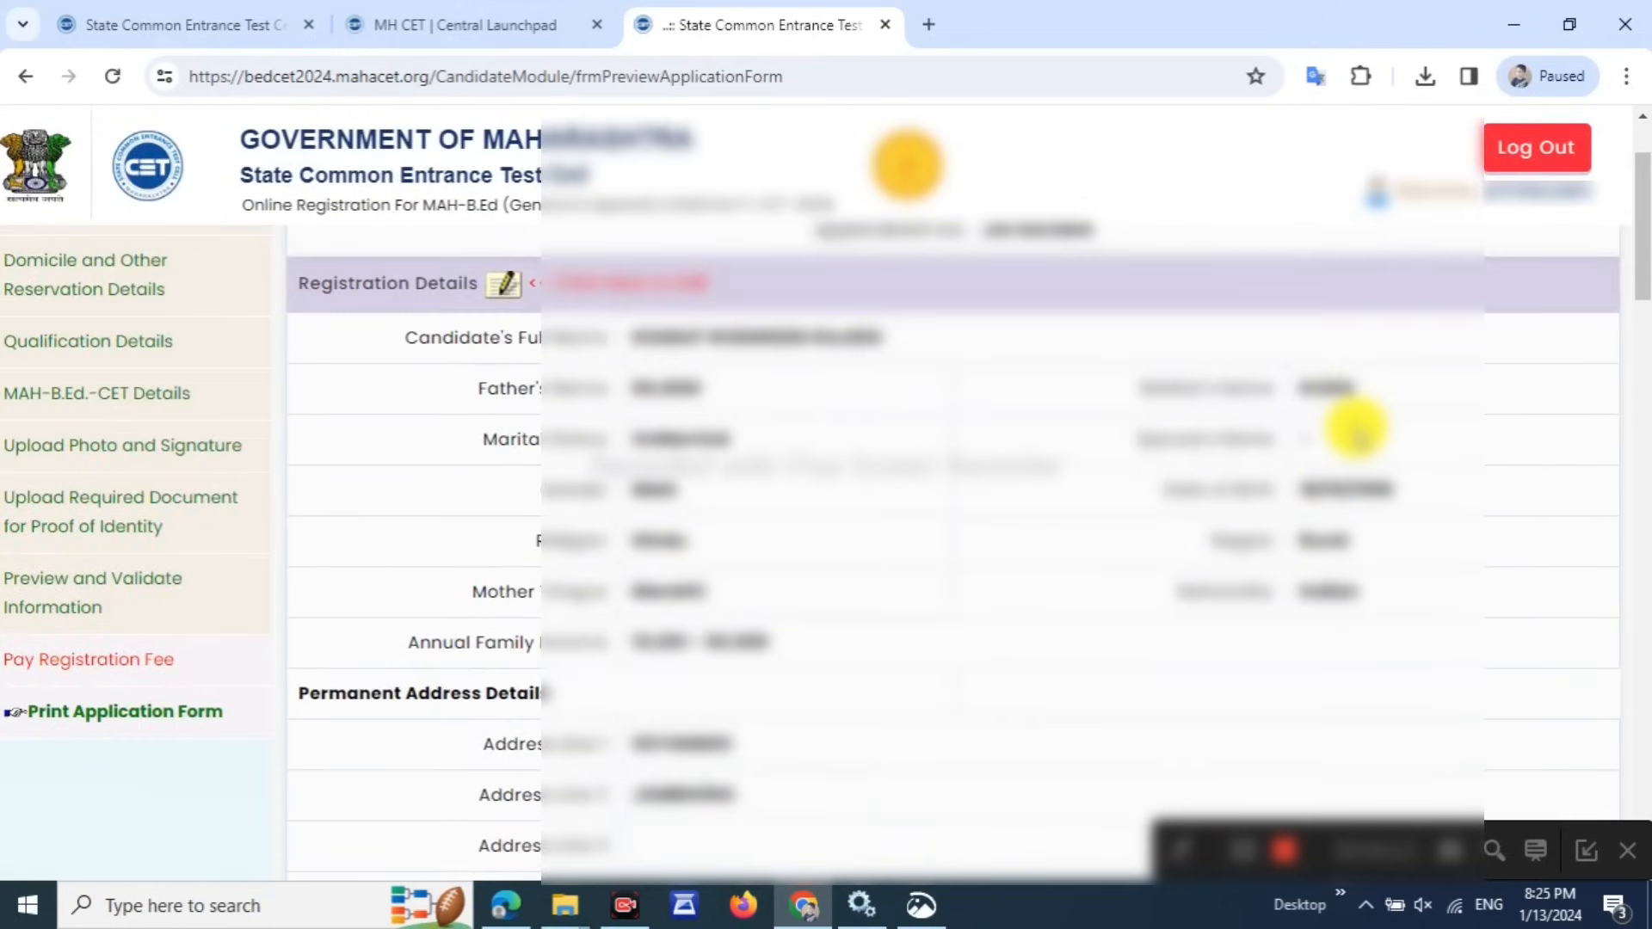
scroll(1308, 427, "up", 1)
scroll(1003, 395, "down", 5)
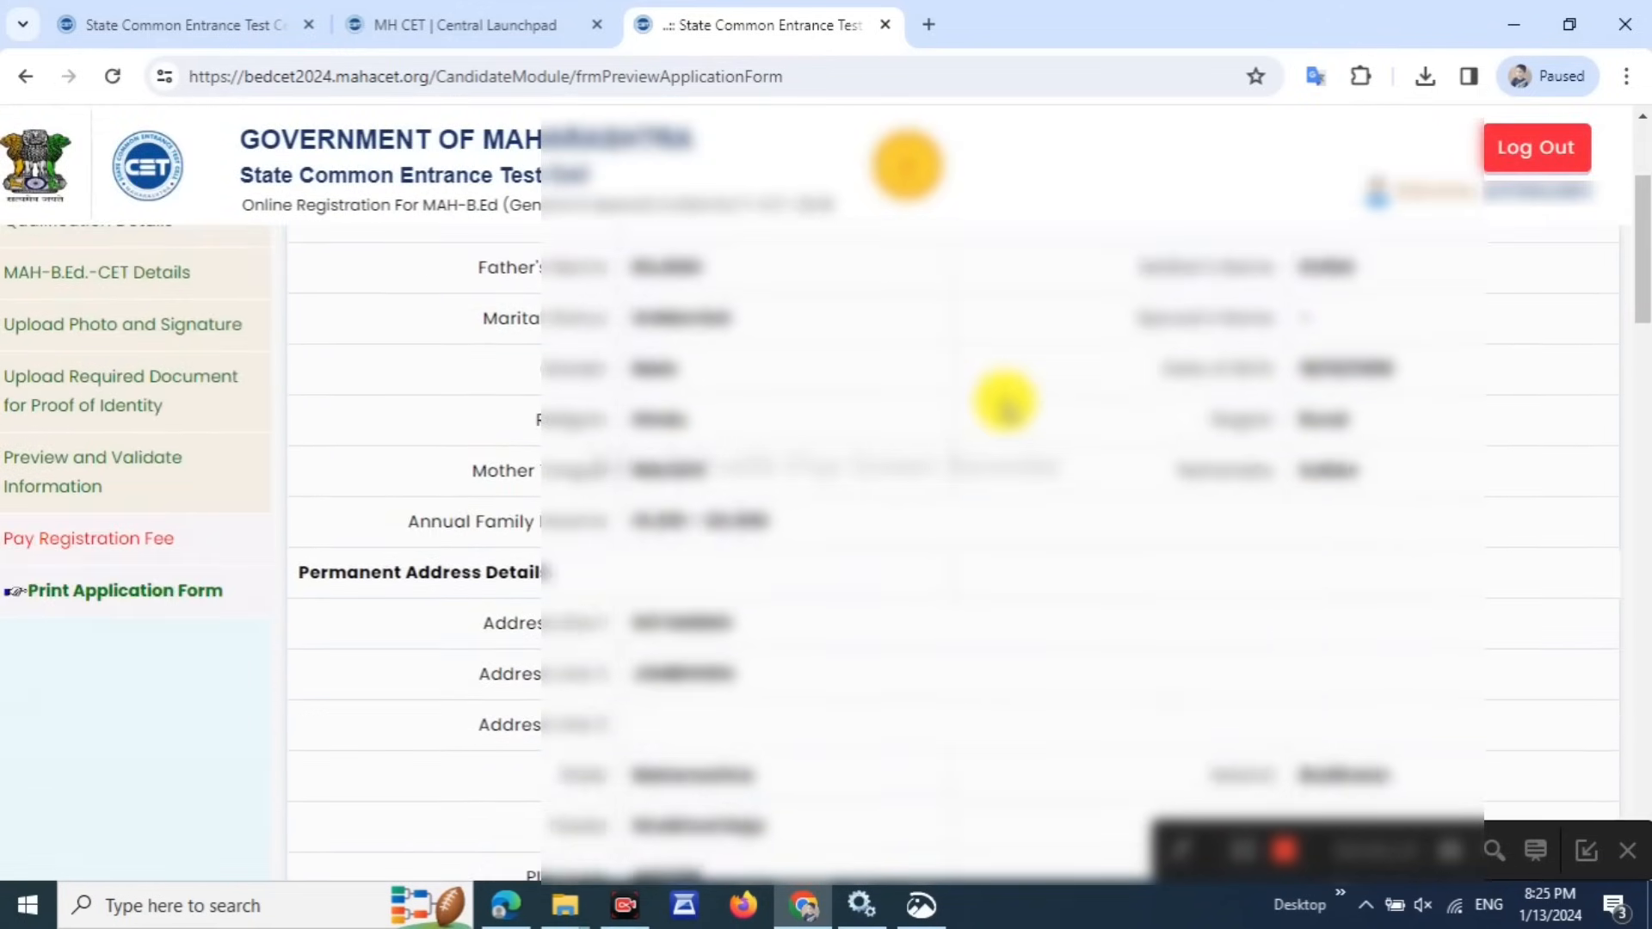
scroll(1020, 428, "down", 15)
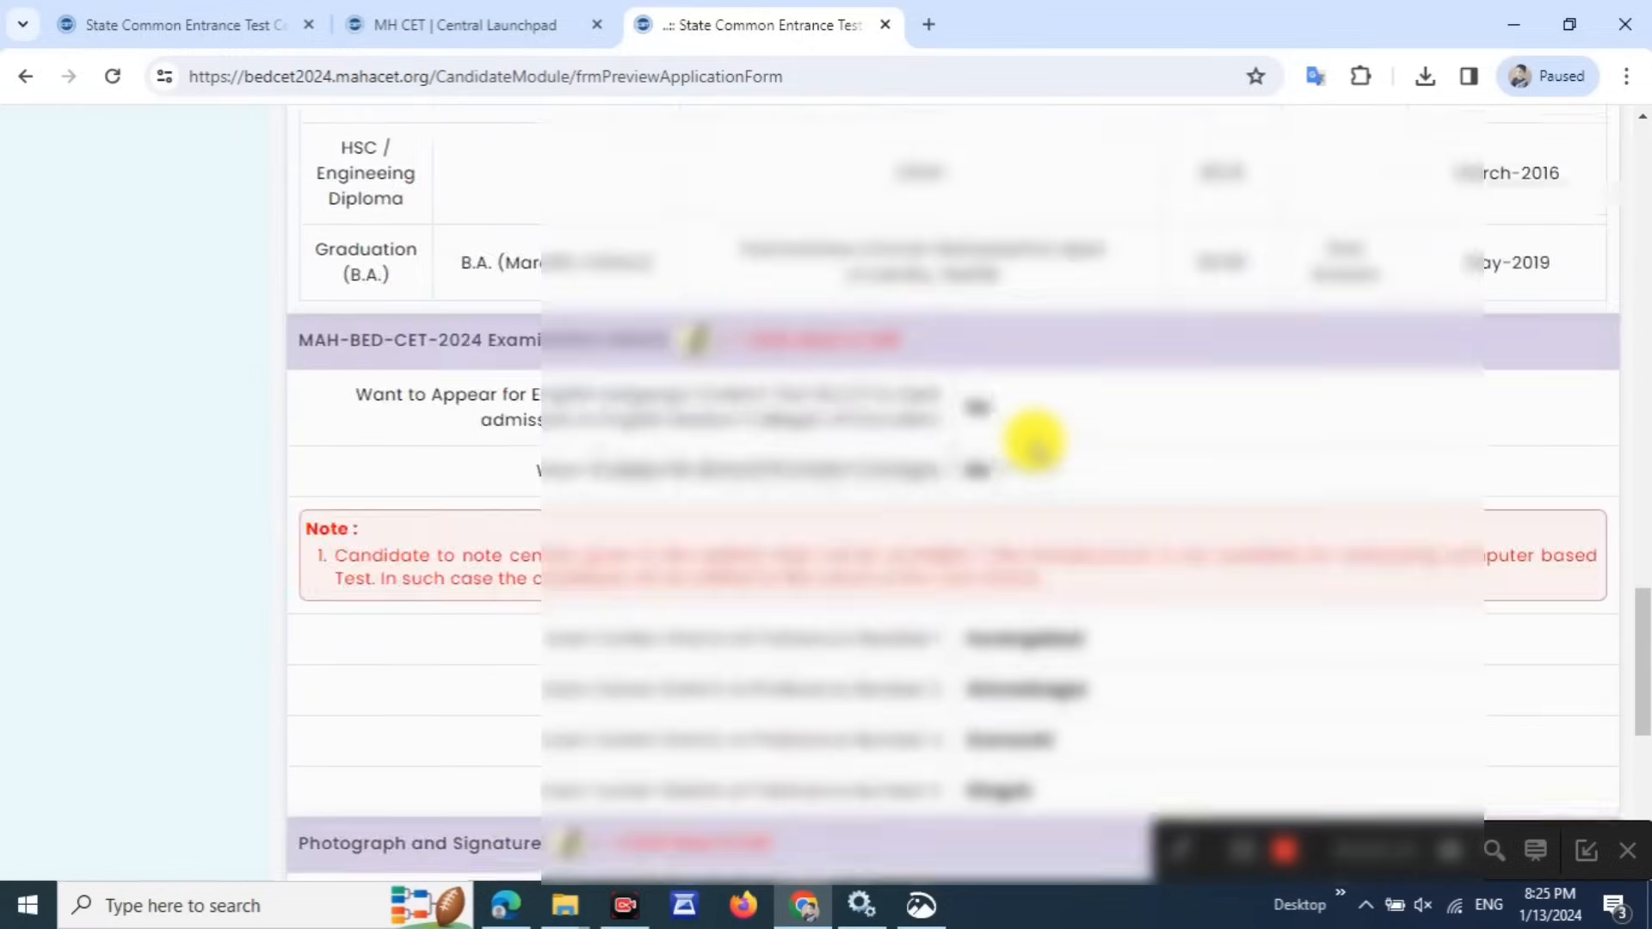
scroll(1034, 443, "down", 2)
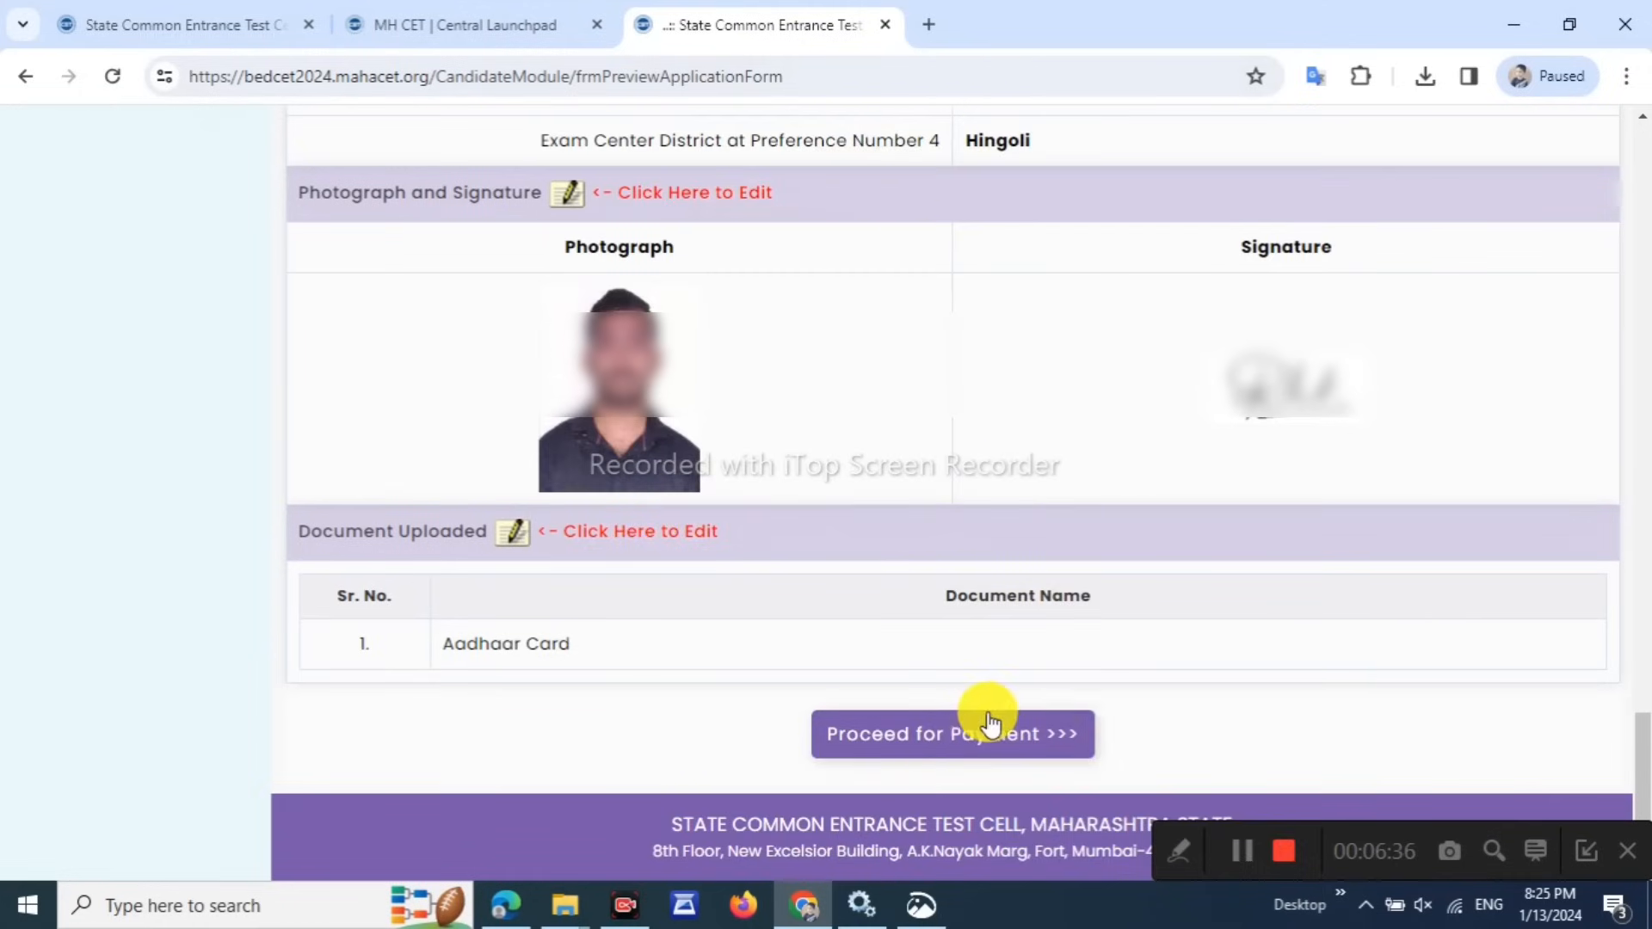
Confirm Yes in Self Confirmation, tick the ₹800 Registration Fee, and proceed to payment
left_click(939, 734)
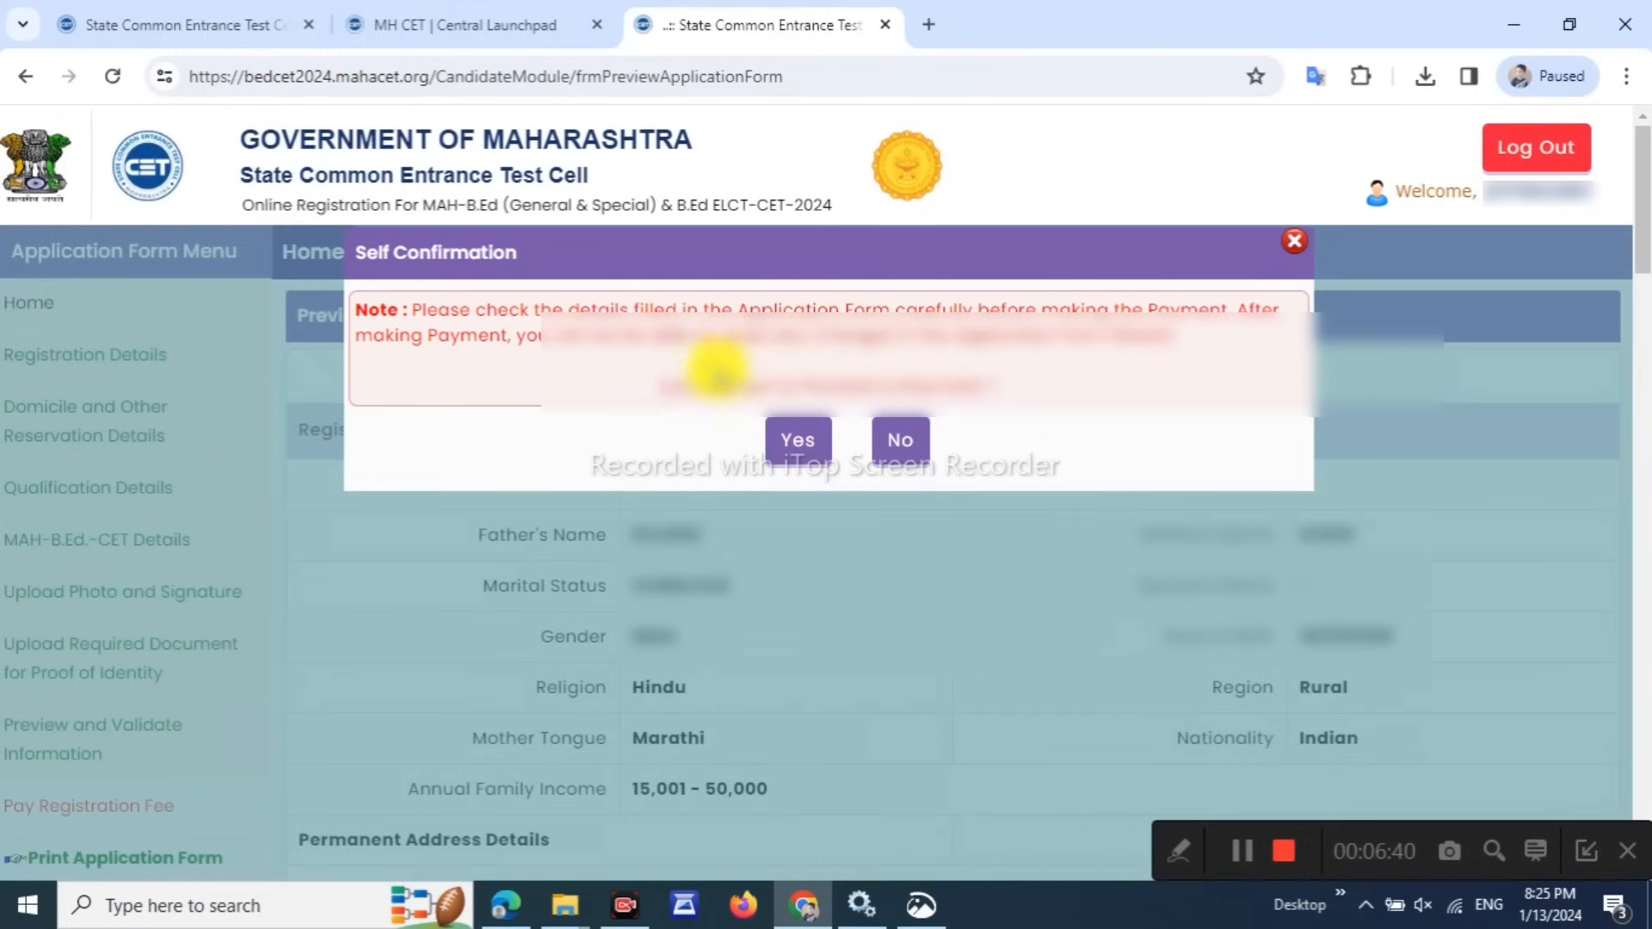
left_click_drag(608, 305, 977, 364)
left_click(1050, 398)
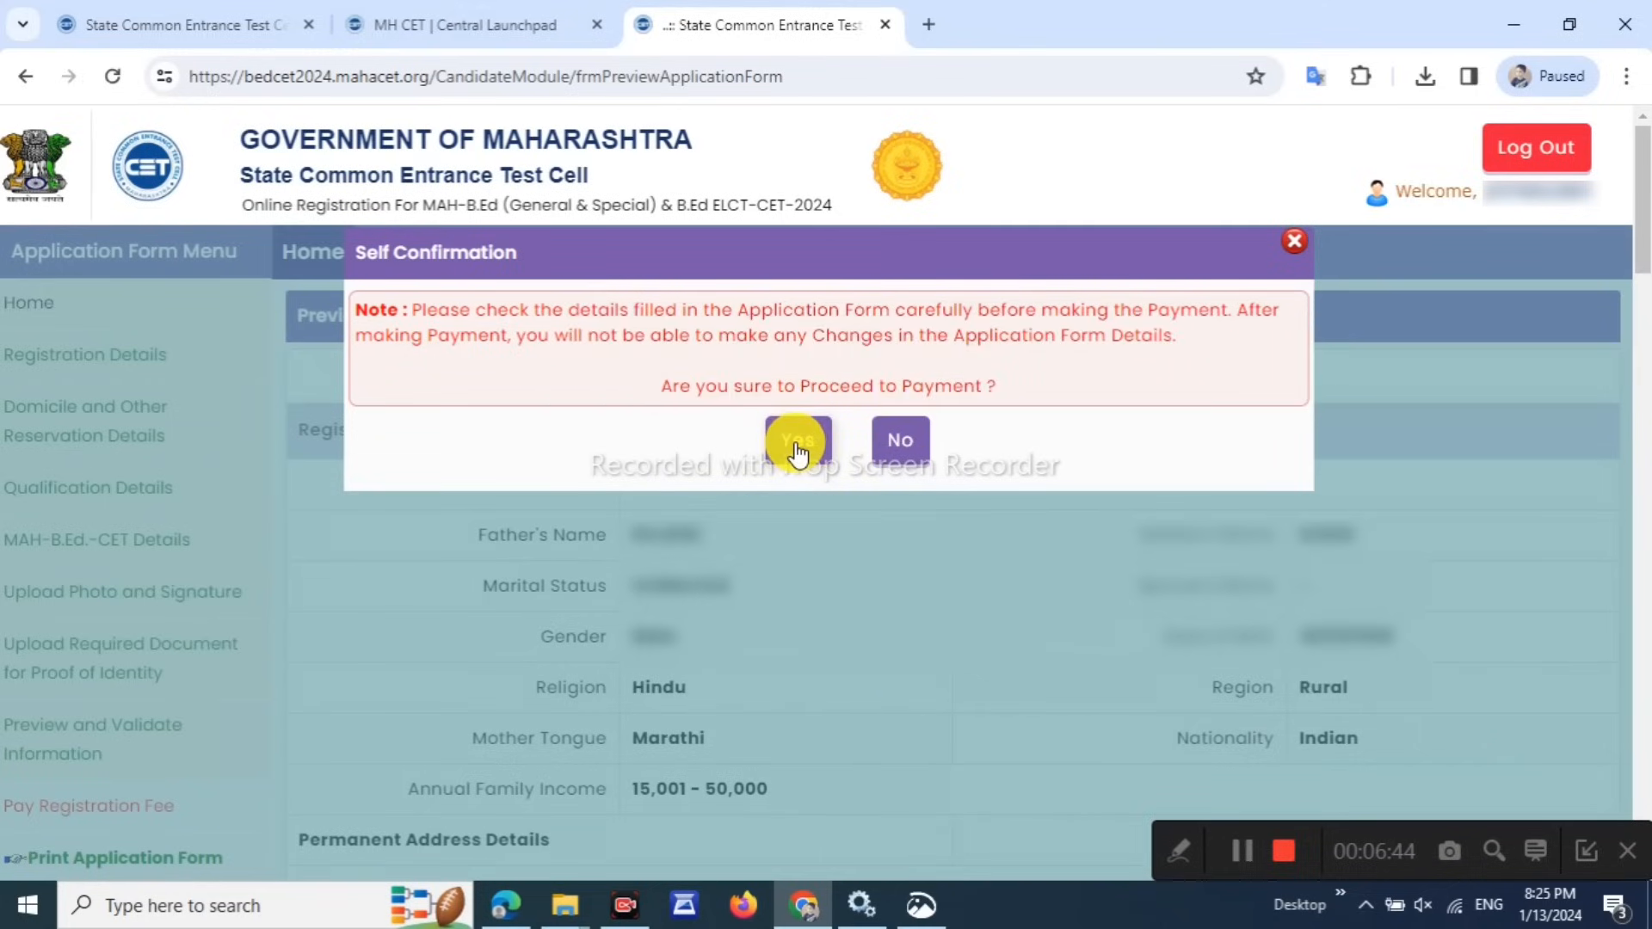
left_click(796, 443)
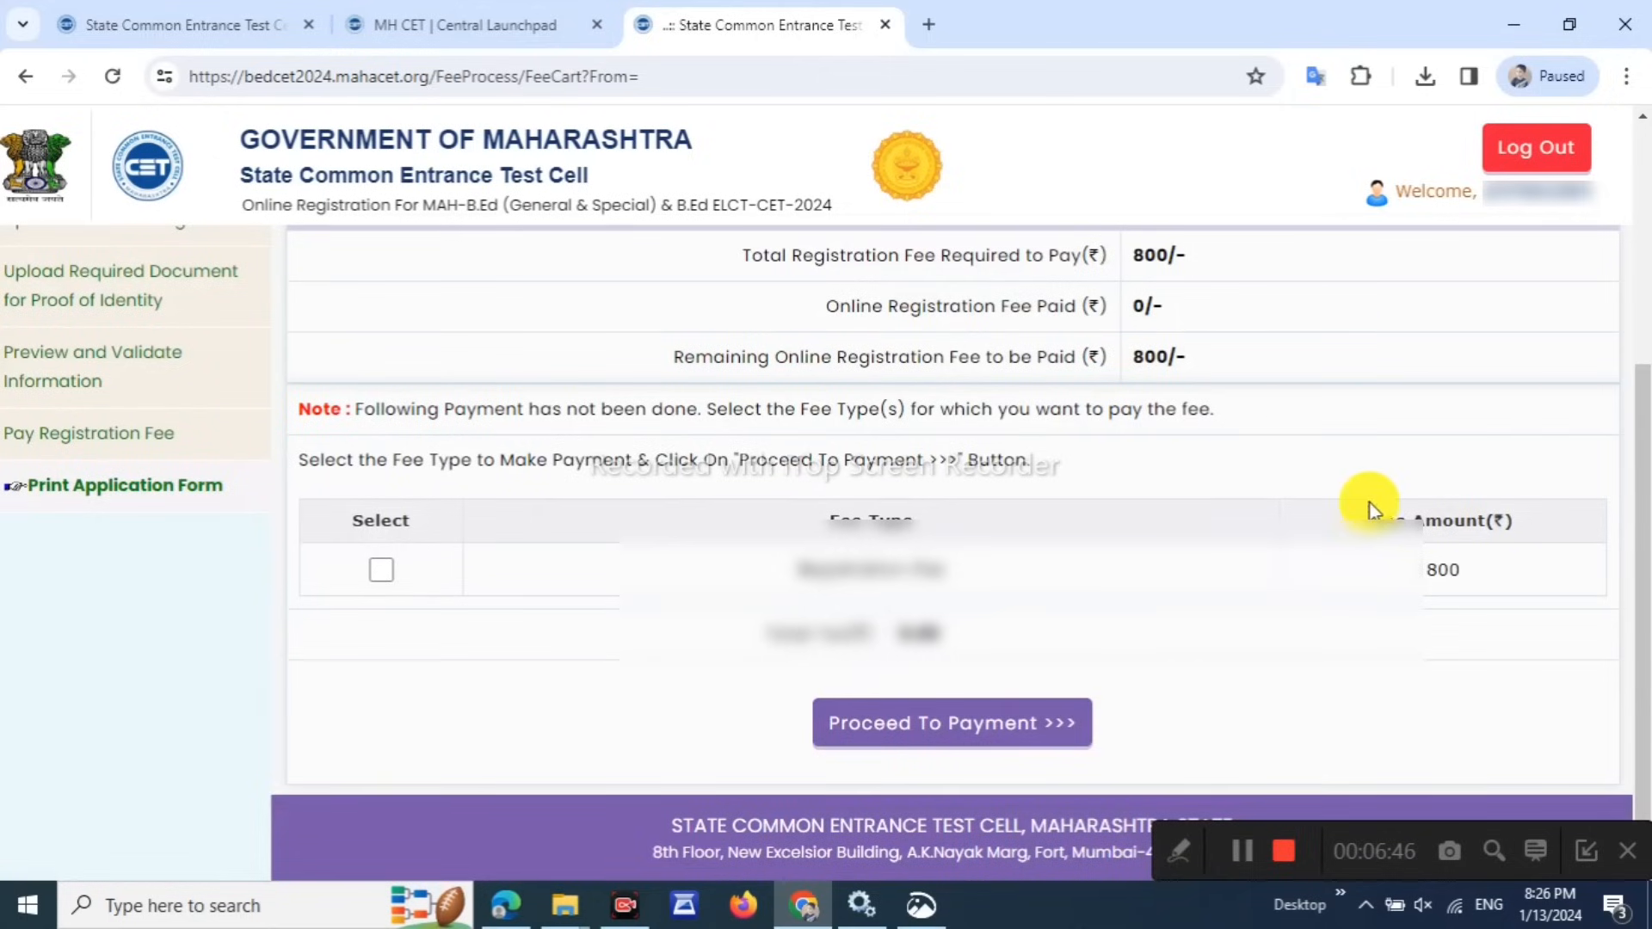
left_click(384, 571)
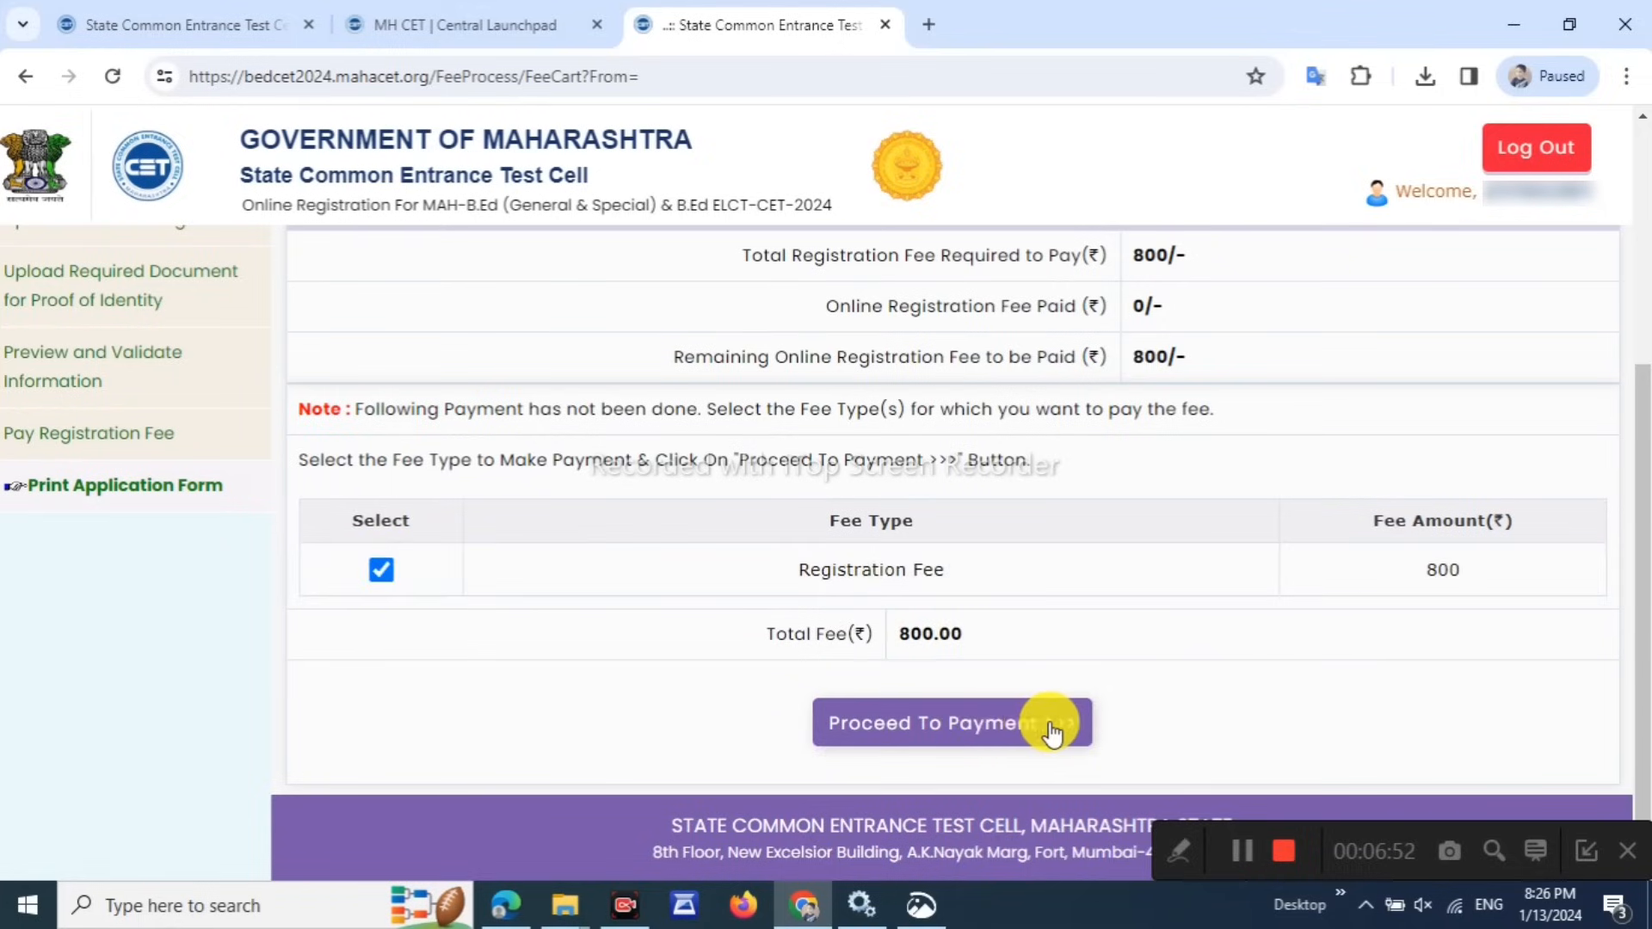
left_click(997, 731)
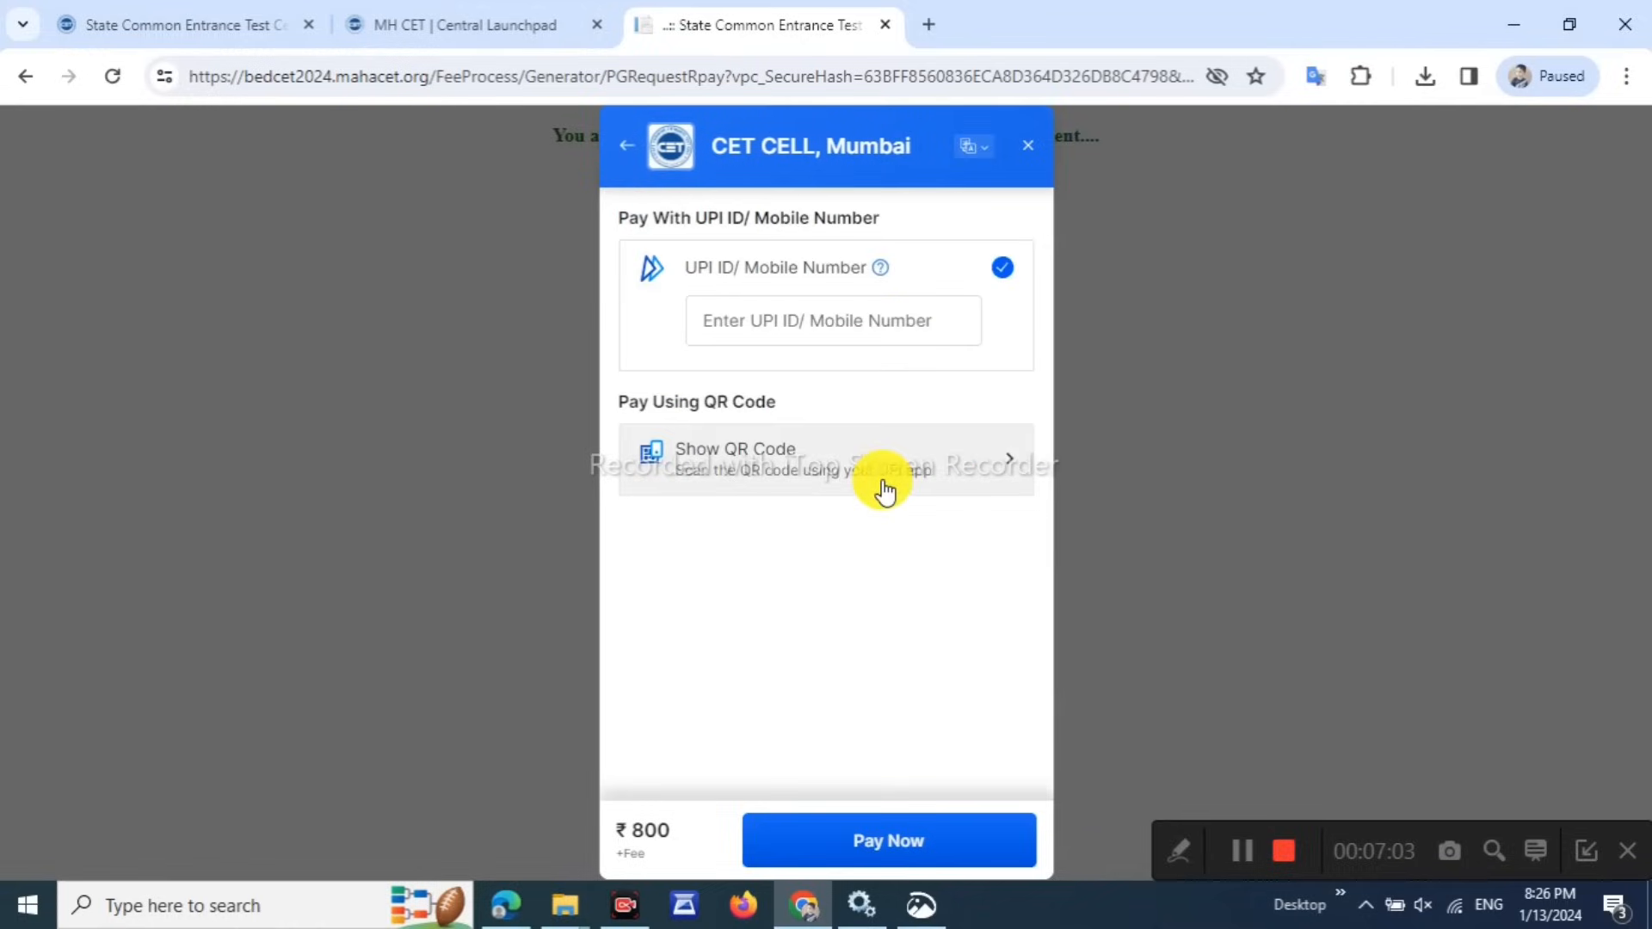
Choose QR-code payment in Razorpay to view the ₹801.18 fees breakup
left_click(820, 460)
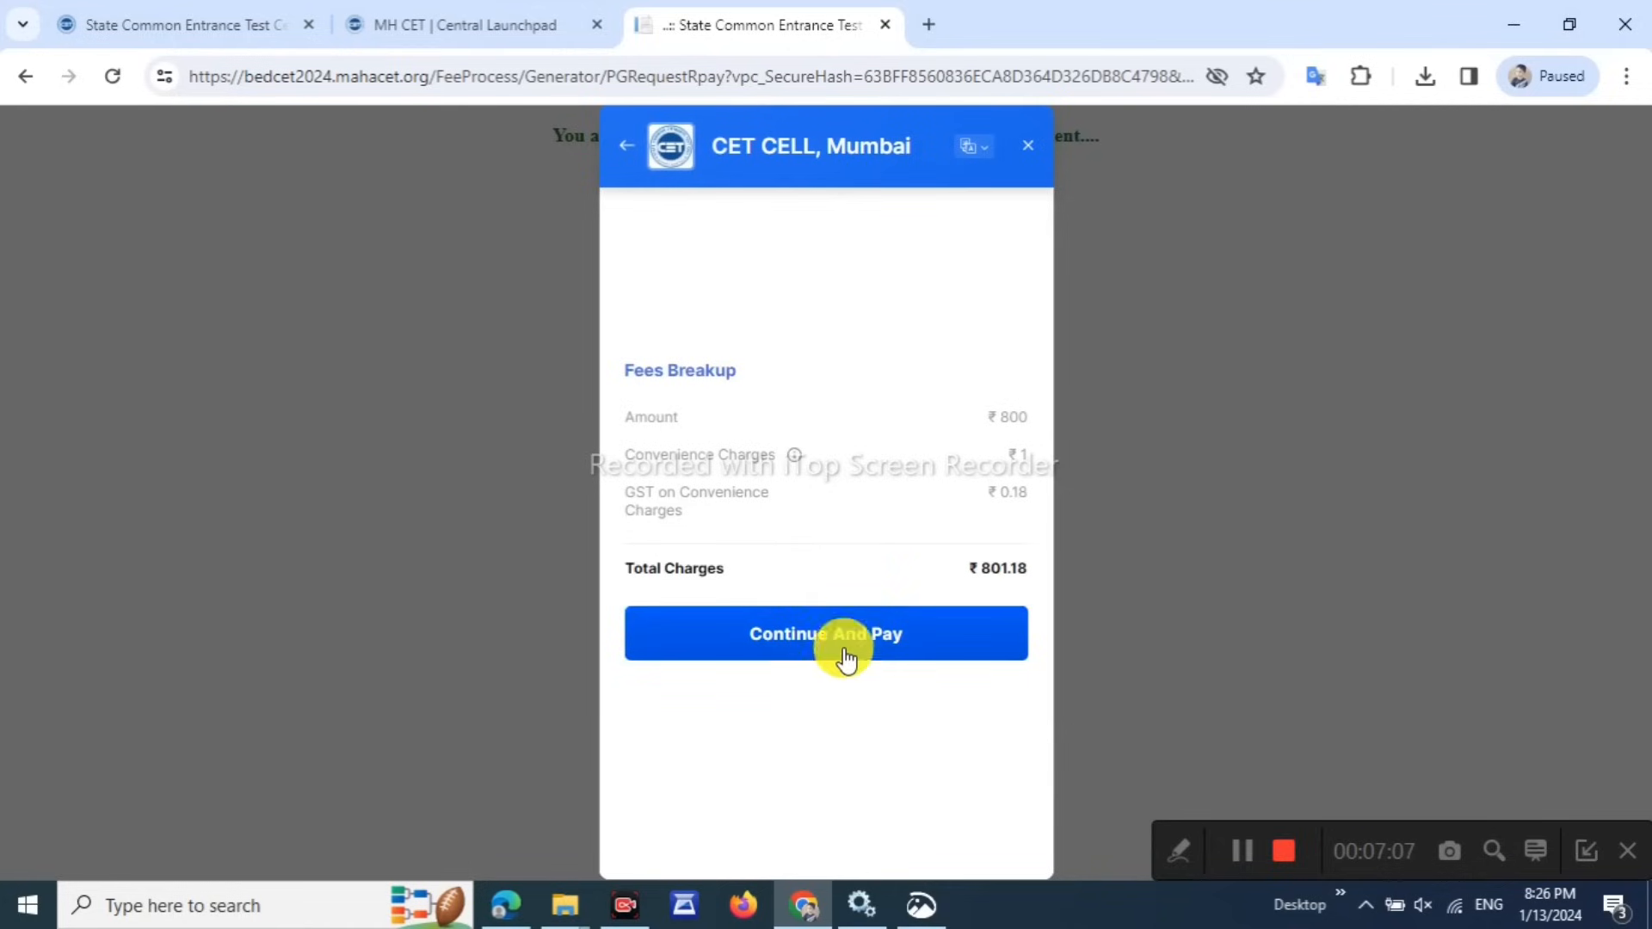